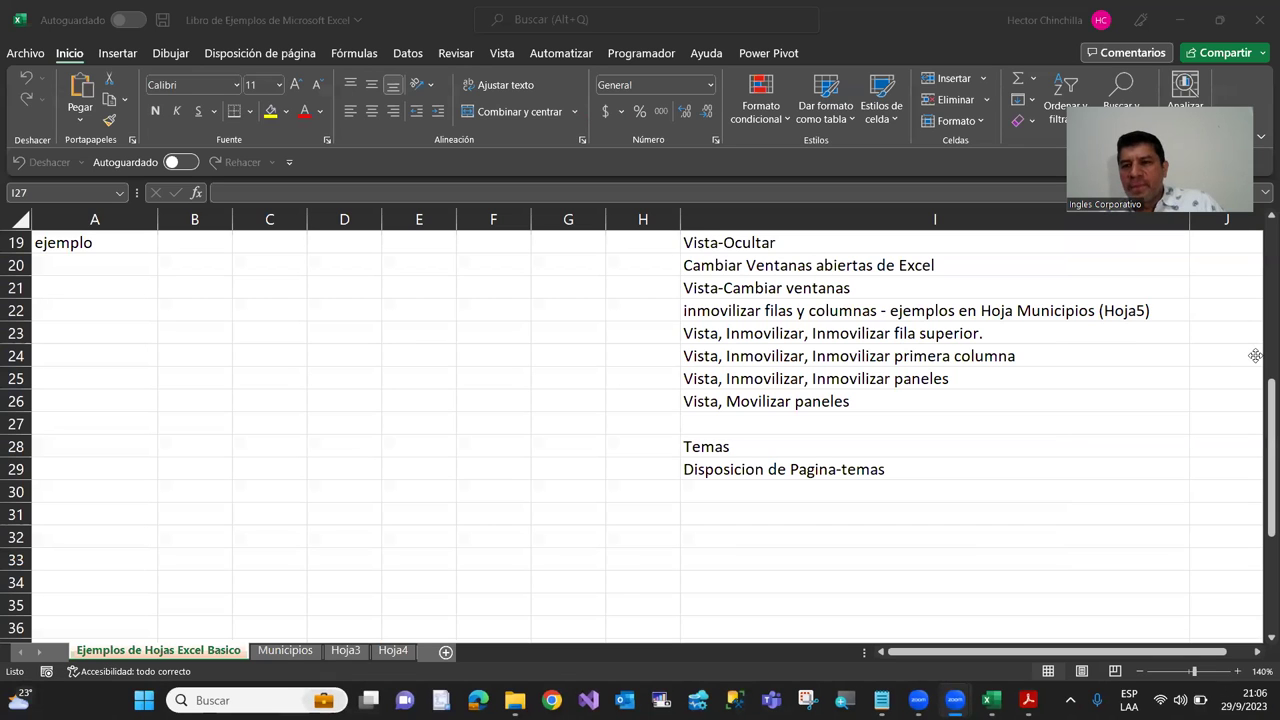
# Step: Select the first-column freeze note and step up and down through the sheet's notes
pyautogui.click(695, 362)
pyautogui.click(822, 340)
pyautogui.press('Up')
pyautogui.press('Up')
pyautogui.press('Up')
pyautogui.click(762, 352)
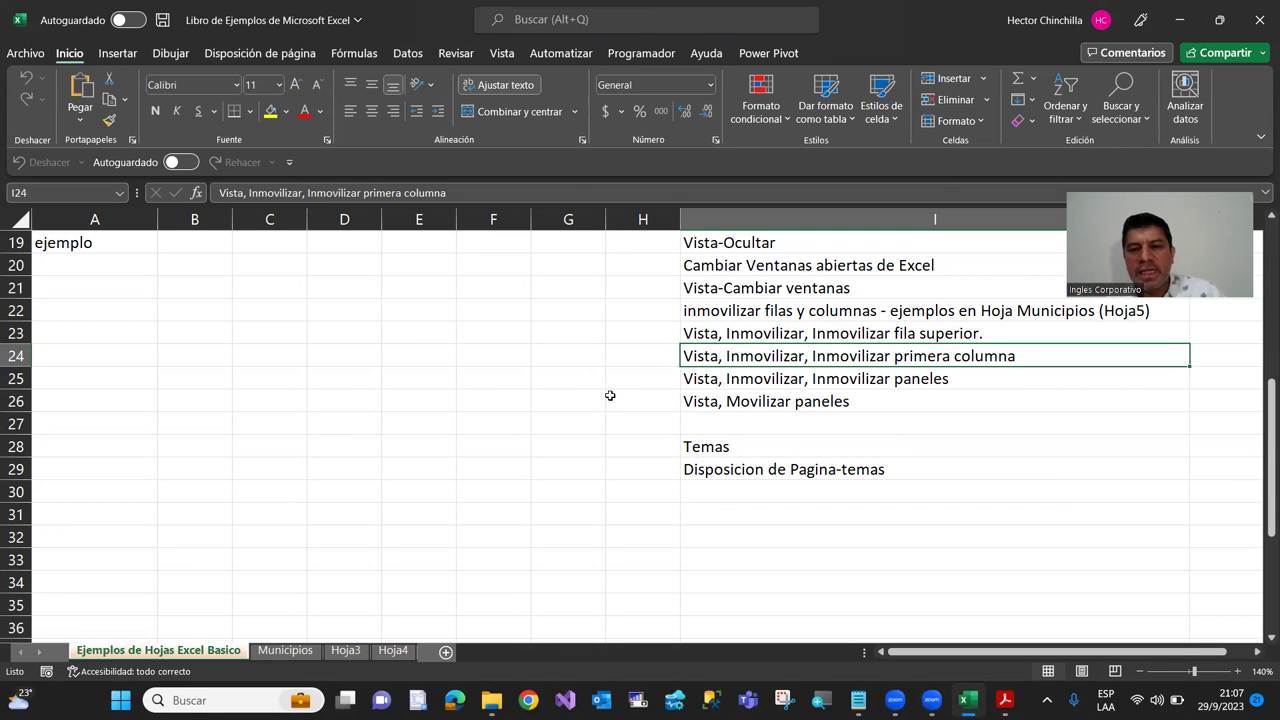
pyautogui.press('Up')
pyautogui.press('Up')
pyautogui.press('Up')
pyautogui.press('Up')
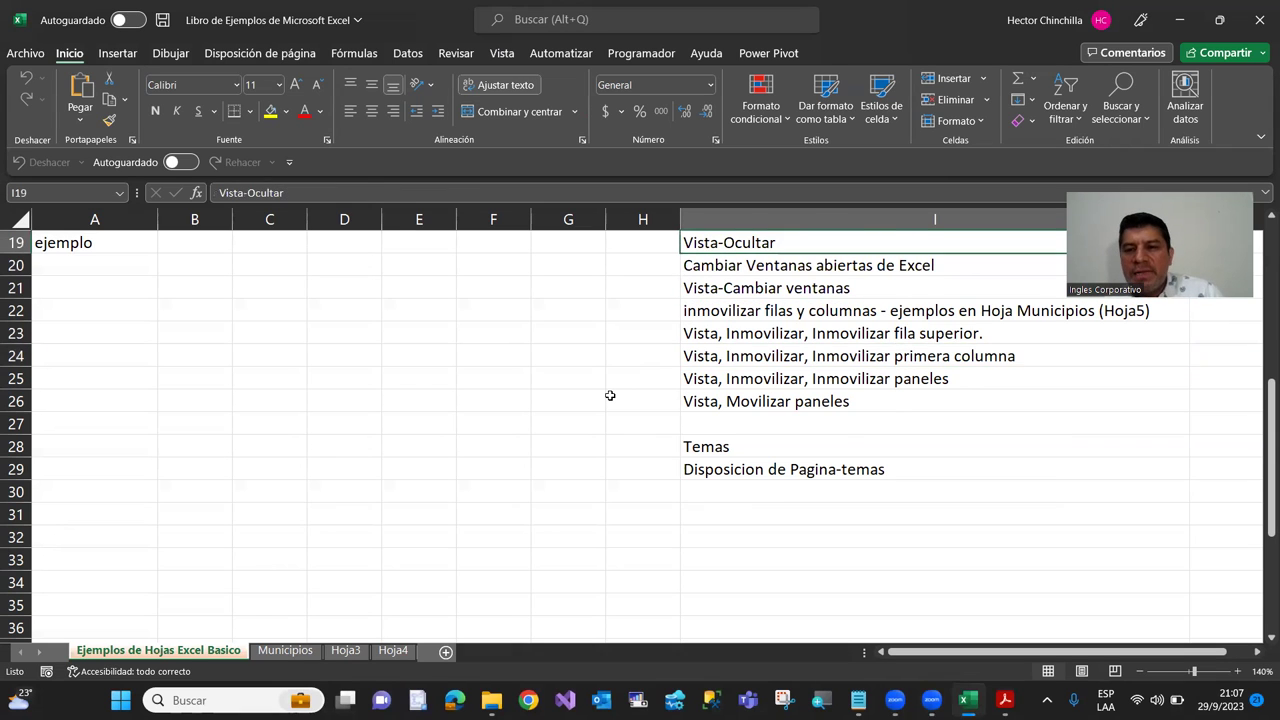
pyautogui.press('Up')
pyautogui.press('Down')
pyautogui.press('Down')
pyautogui.press('Down')
pyautogui.press('Down')
pyautogui.press('Down')
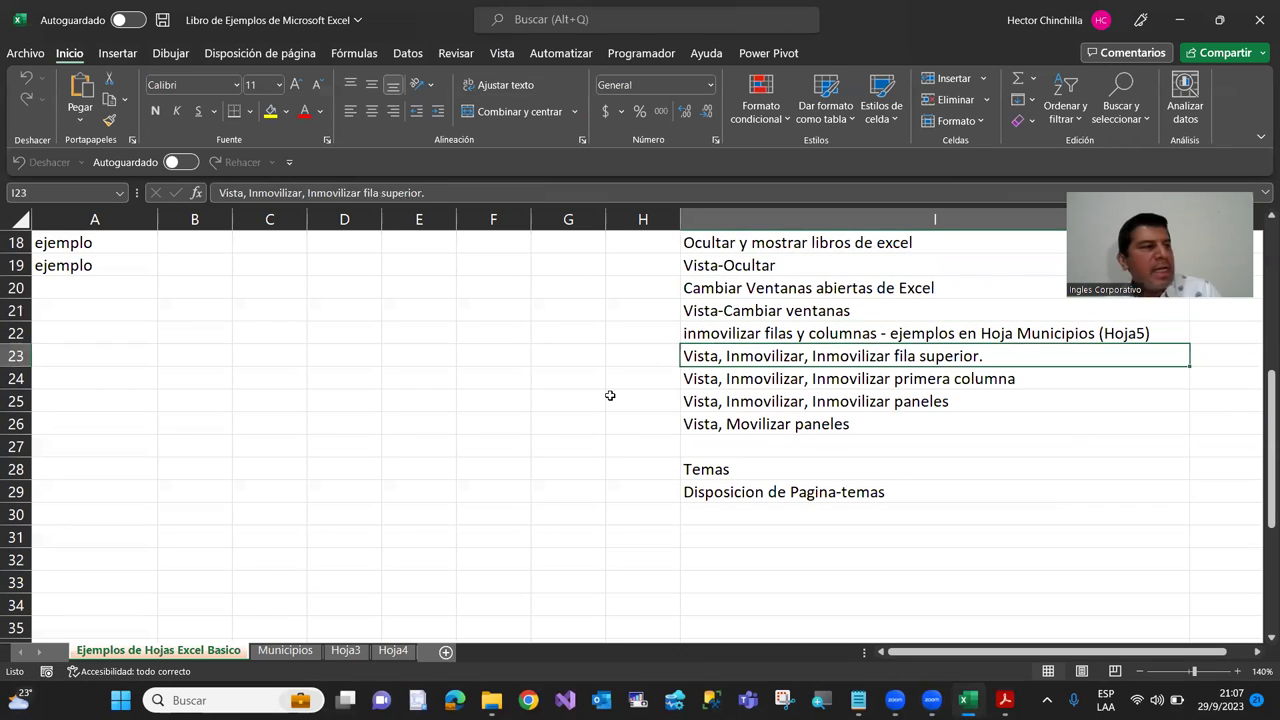
pyautogui.press('Down')
pyautogui.press('Down')
pyautogui.press('Up')
pyautogui.press('Up')
pyautogui.press('Up')
pyautogui.press('Up')
pyautogui.press('Up')
pyautogui.press('Up')
pyautogui.press('Up')
pyautogui.press('Up')
pyautogui.press('Up')
pyautogui.press('Up')
pyautogui.press('Up')
pyautogui.press('Up')
pyautogui.press('Up')
pyautogui.press('Up')
pyautogui.press('Up')
pyautogui.press('Up')
pyautogui.press('Up')
pyautogui.press('Down')
pyautogui.press('Down')
pyautogui.press('Down')
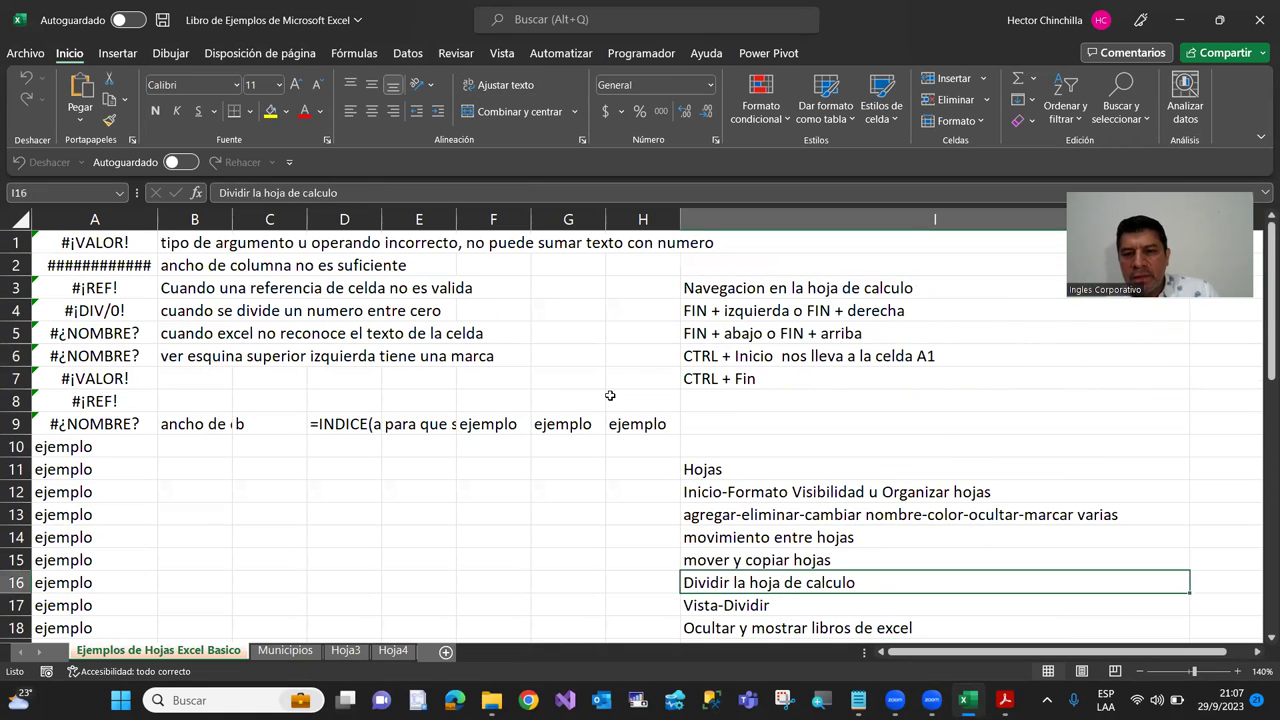
pyautogui.press('Down')
pyautogui.press('Down')
pyautogui.press('Down')
pyautogui.press('Down')
pyautogui.press('Down')
pyautogui.press('Down')
pyautogui.press('Down')
pyautogui.press('Down')
pyautogui.press('Up')
pyautogui.press('Up')
pyautogui.press('Up')
pyautogui.press('Up')
pyautogui.press('Up')
pyautogui.press('Up')
pyautogui.press('Up')
pyautogui.press('Up')
pyautogui.press('Up')
pyautogui.press('Up')
pyautogui.press('Up')
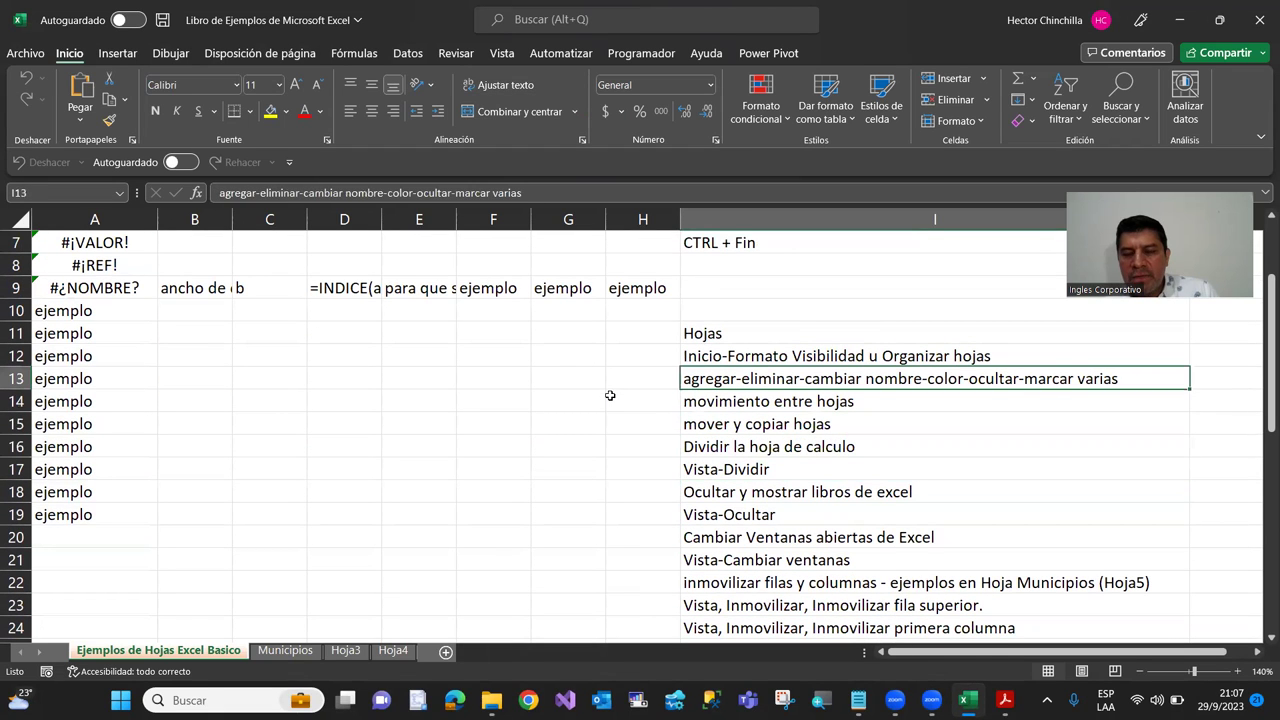
pyautogui.press('Down')
pyautogui.press('Down')
pyautogui.press('Down')
pyautogui.press('Down')
pyautogui.press('Down')
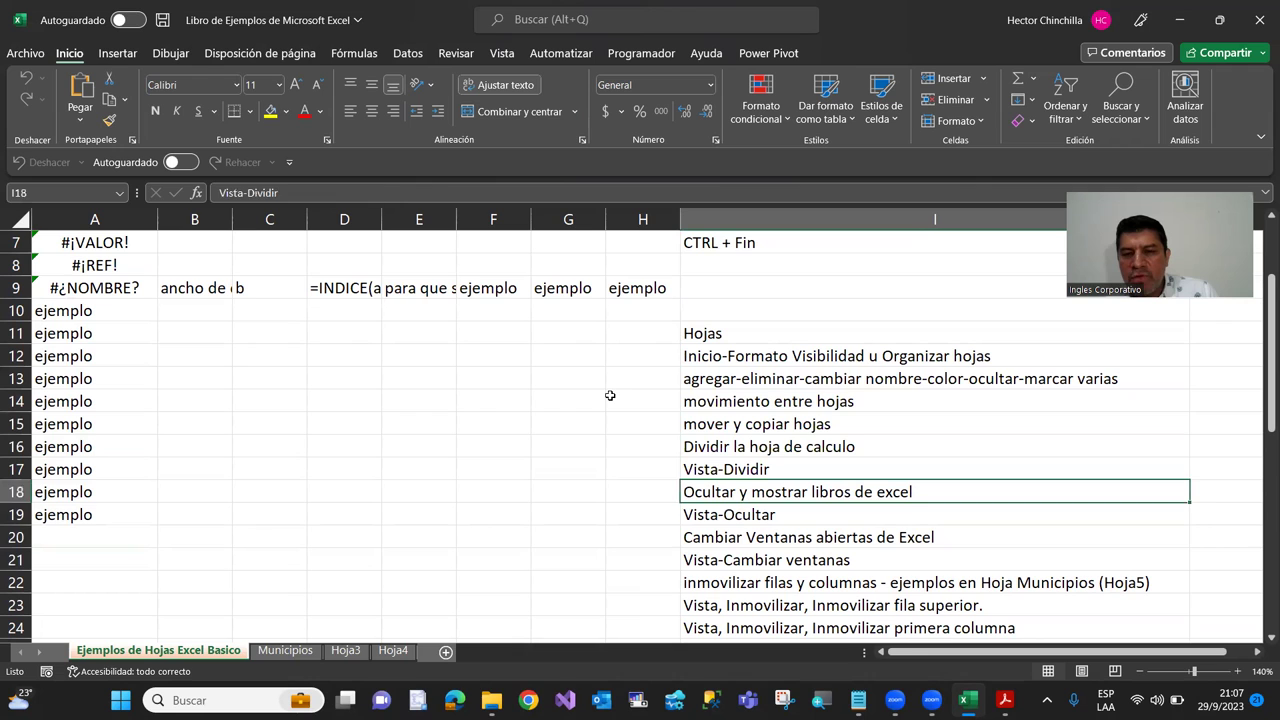
pyautogui.press('Down')
pyautogui.press('Down')
pyautogui.press('Down')
pyautogui.press('Up')
pyautogui.press('Up')
pyautogui.press('Up')
pyautogui.press('Up')
pyautogui.press('Up')
pyautogui.press('Down')
pyautogui.press('Down')
# Step: Review the freeze panes, hiding-workbook and Vista-Dividir notes in the notes column
pyautogui.press('Down')
pyautogui.press('Down')
pyautogui.press('Down')
pyautogui.press('Down')
pyautogui.press('Down')
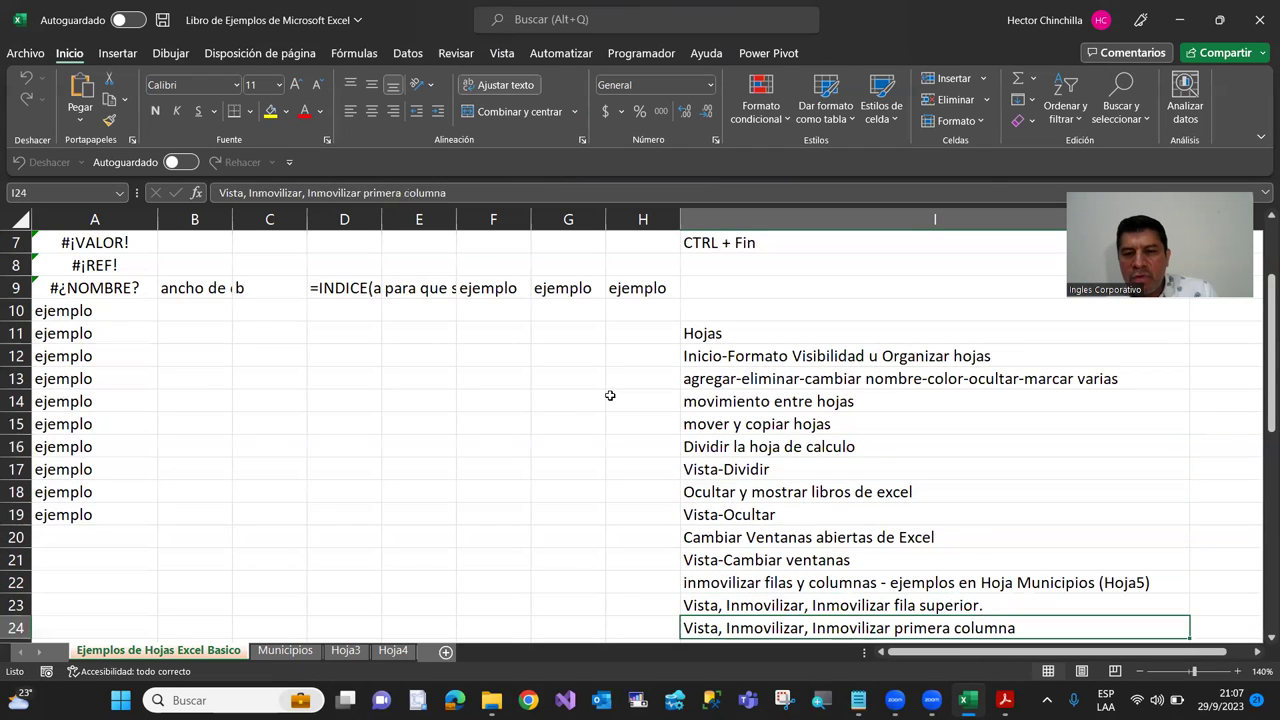
pyautogui.press('Down')
pyautogui.press('Down')
pyautogui.press('Down')
pyautogui.press('Up')
pyautogui.press('Up')
pyautogui.press('Up')
pyautogui.press('Up')
pyautogui.press('Up')
pyautogui.press('Up')
pyautogui.press('Up')
pyautogui.press('Up')
pyautogui.press('Up')
pyautogui.press('Up')
pyautogui.press('Up')
pyautogui.press('Up')
pyautogui.press('Down')
pyautogui.press('Down')
pyautogui.press('Down')
pyautogui.press('Down')
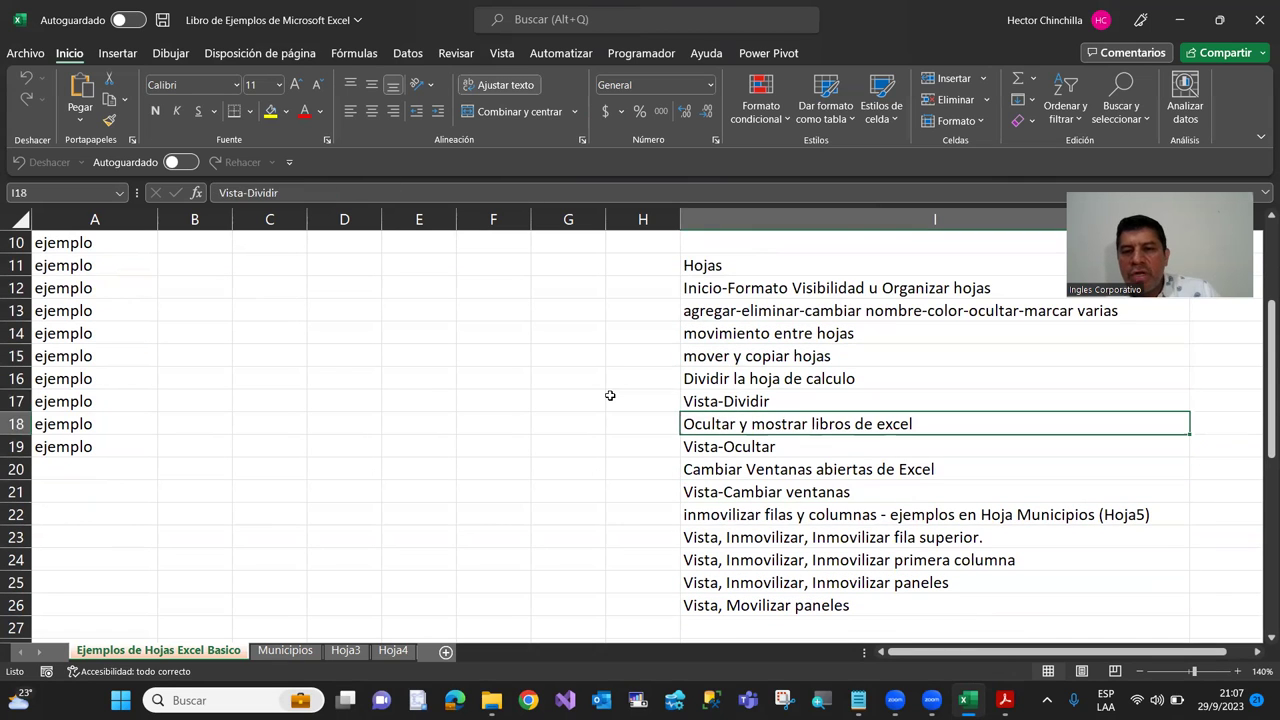
pyautogui.press('Up')
pyautogui.press('Up')
pyautogui.press('Up')
pyautogui.press('Down')
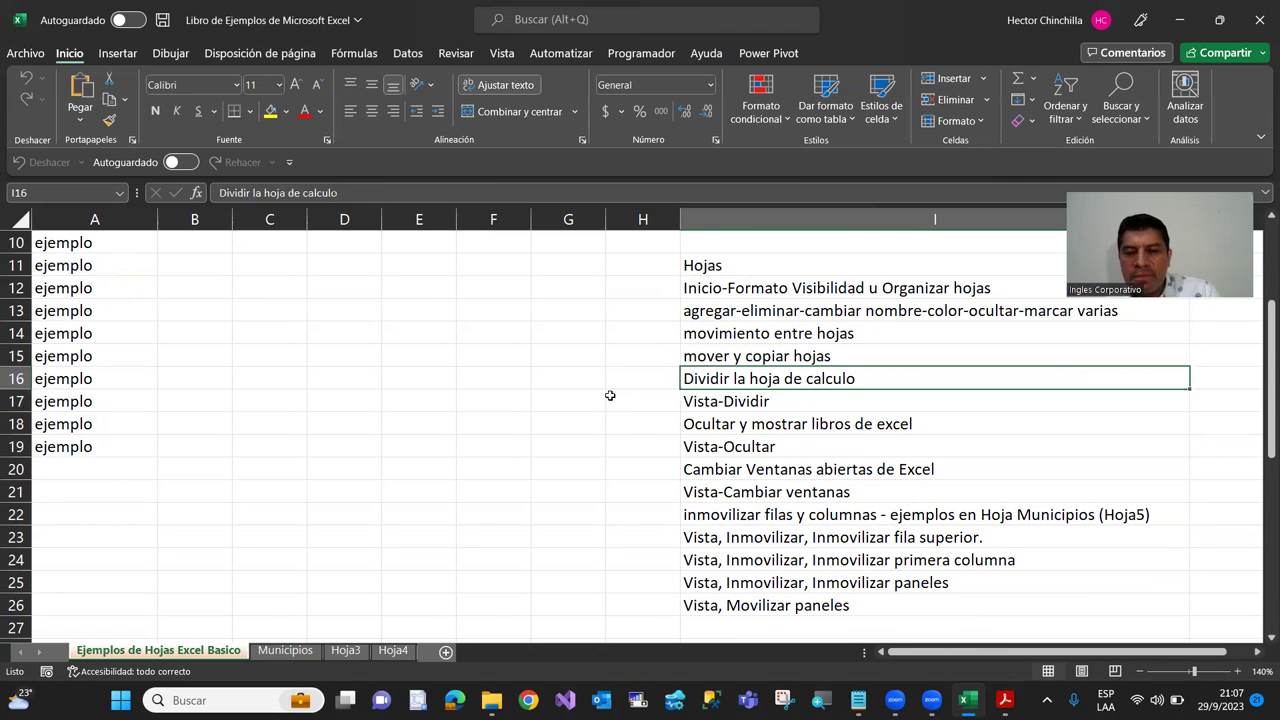
pyautogui.press('Down')
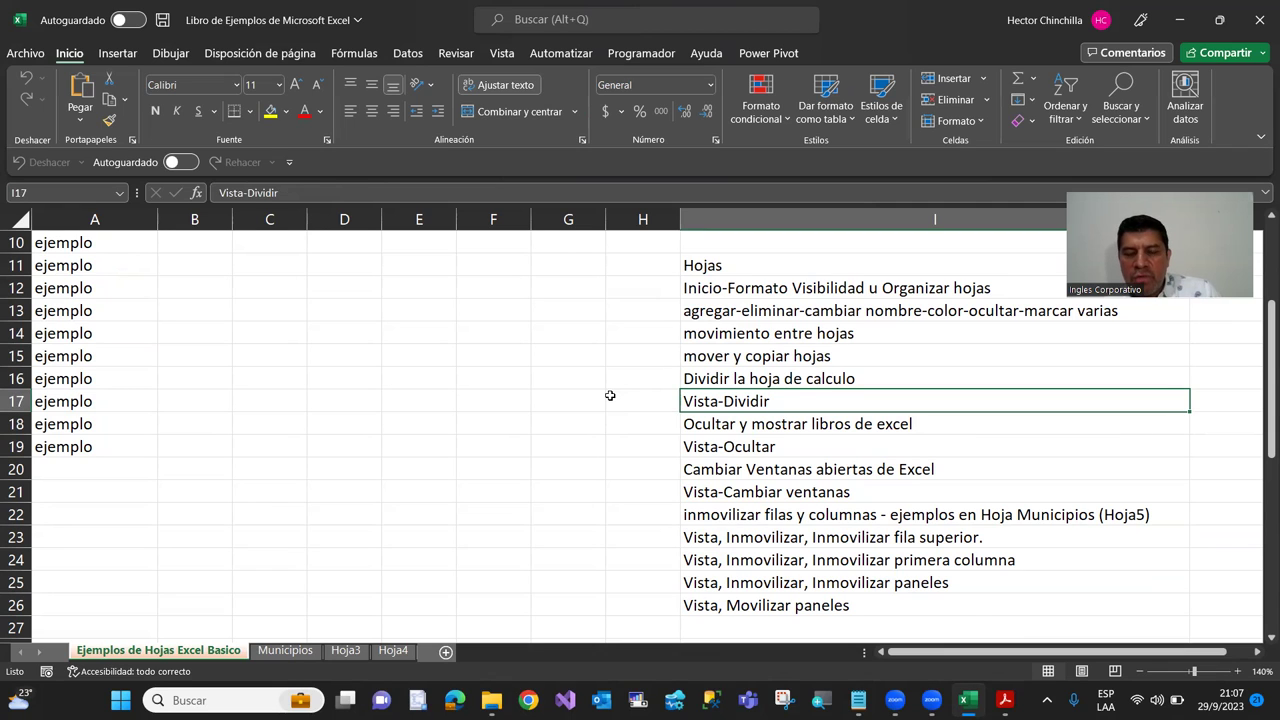
pyautogui.press('Up')
pyautogui.press('Up')
pyautogui.press('Down')
pyautogui.press('Down')
pyautogui.press('Up')
pyautogui.press('Up')
pyautogui.press('Down')
pyautogui.press('Down')
pyautogui.press('Down')
pyautogui.press('Down')
pyautogui.press('Down')
pyautogui.press('Down')
pyautogui.press('Down')
pyautogui.press('Down')
pyautogui.press('Down')
pyautogui.press('Down')
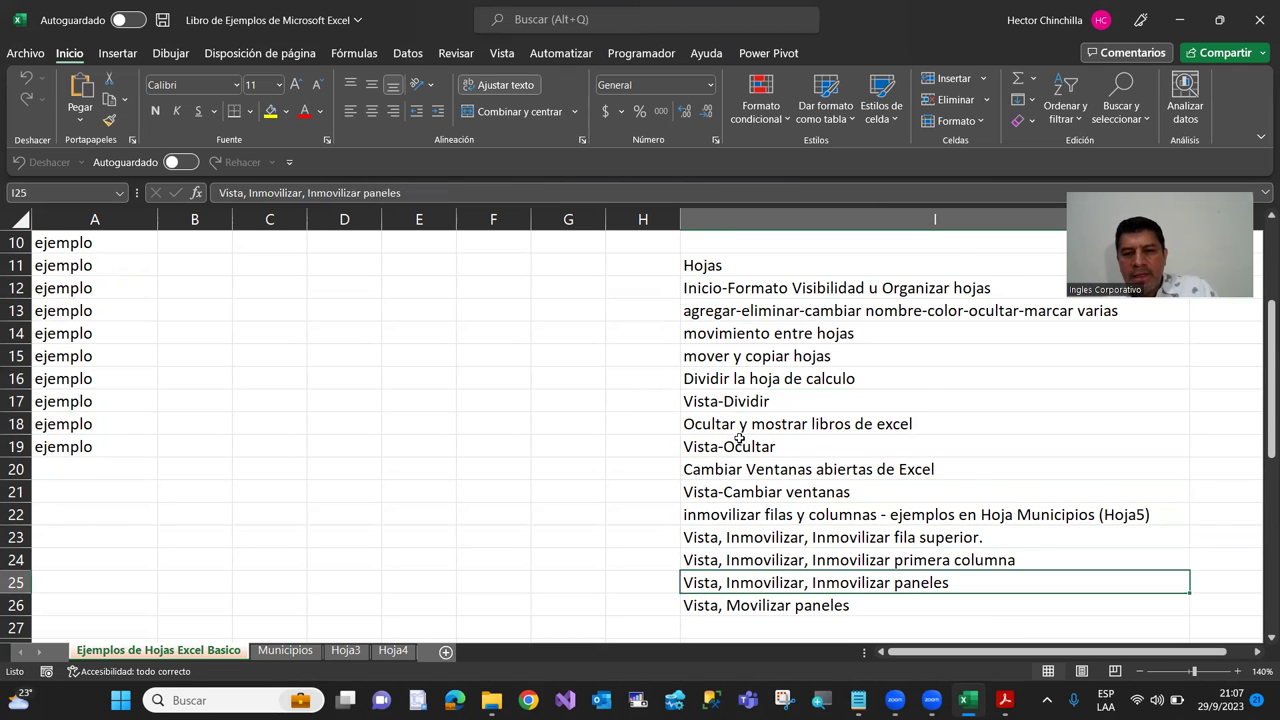
pyautogui.scroll(-2, 739, 438)
pyautogui.press('Up')
pyautogui.press('Up')
pyautogui.press('Up')
pyautogui.press('Up')
pyautogui.press('Down')
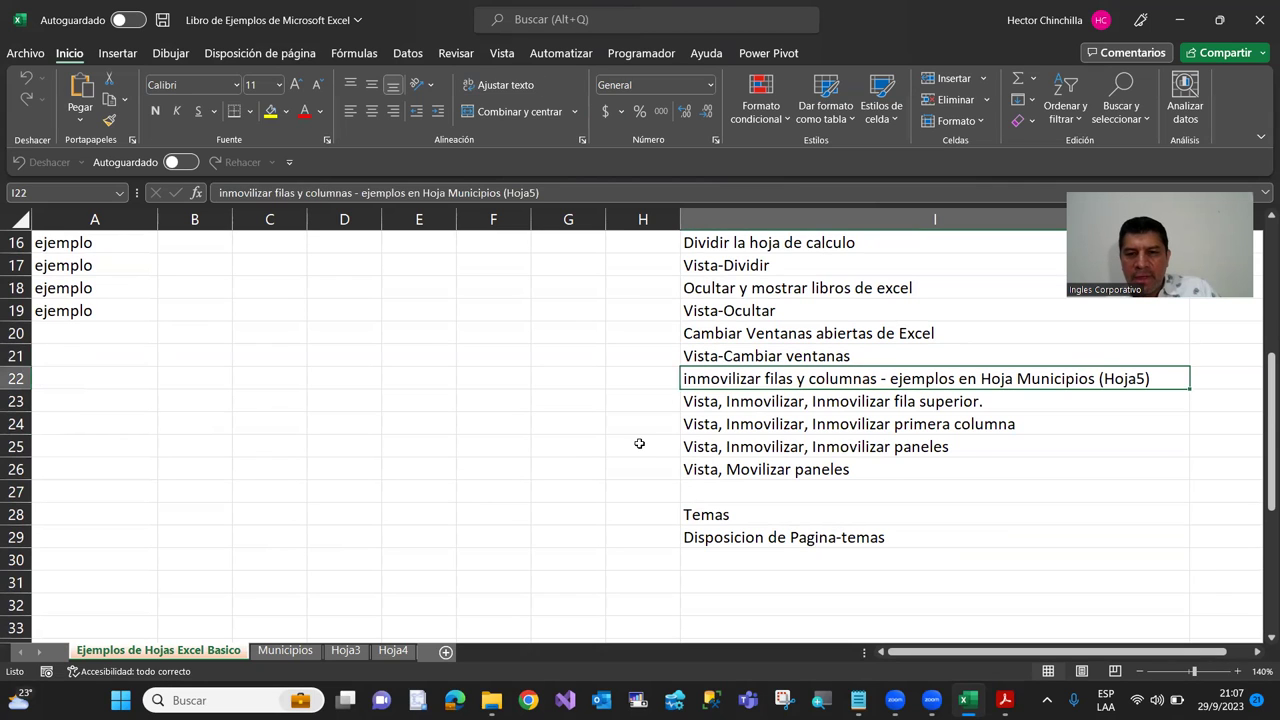
pyautogui.press('Down')
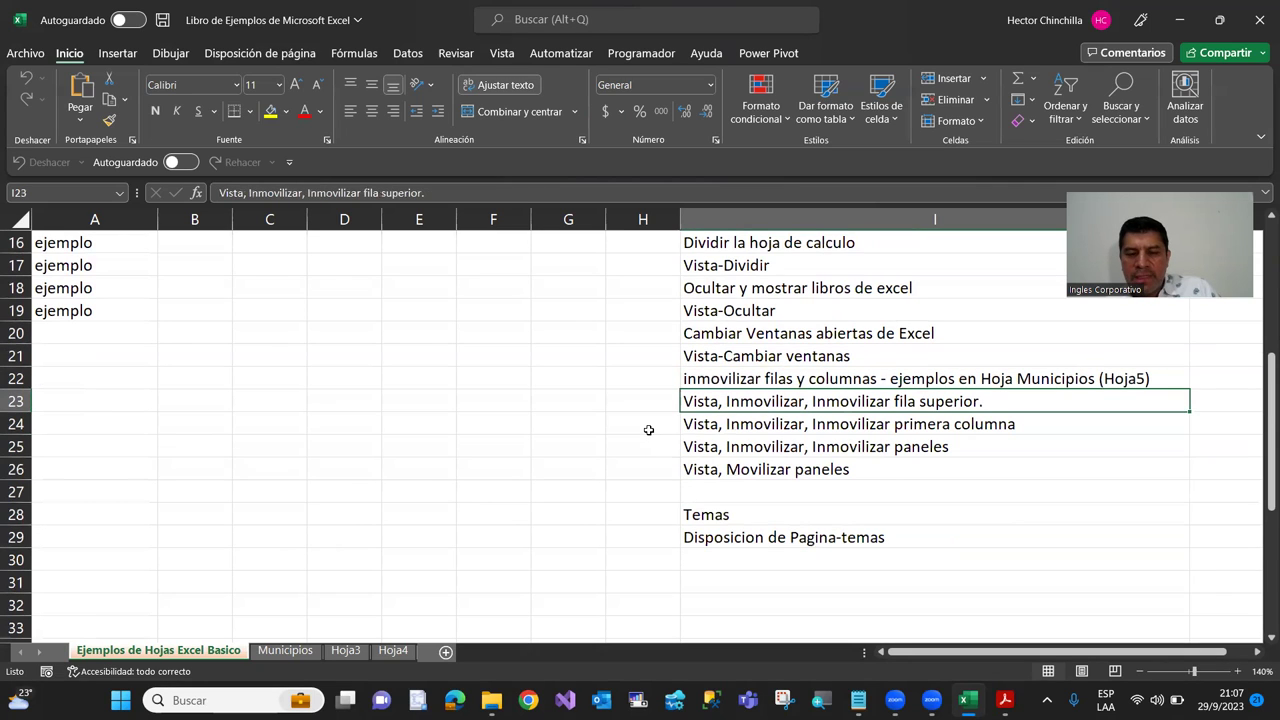
# Step: Select the freeze and unfreeze notes, keep only the top-row note, then pick an empty cell
pyautogui.hotkey('shift', 'Down')
pyautogui.hotkey('shift', 'Down')
pyautogui.hotkey('shift', 'Down')
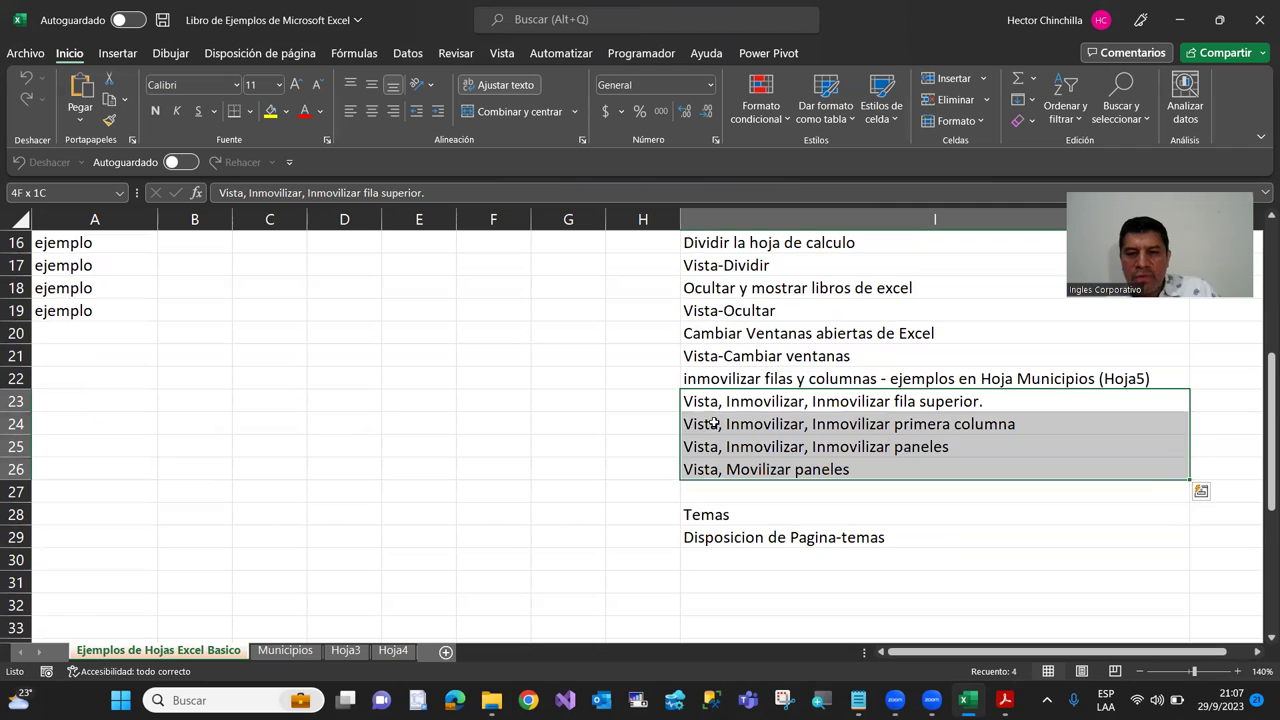
pyautogui.click(708, 408)
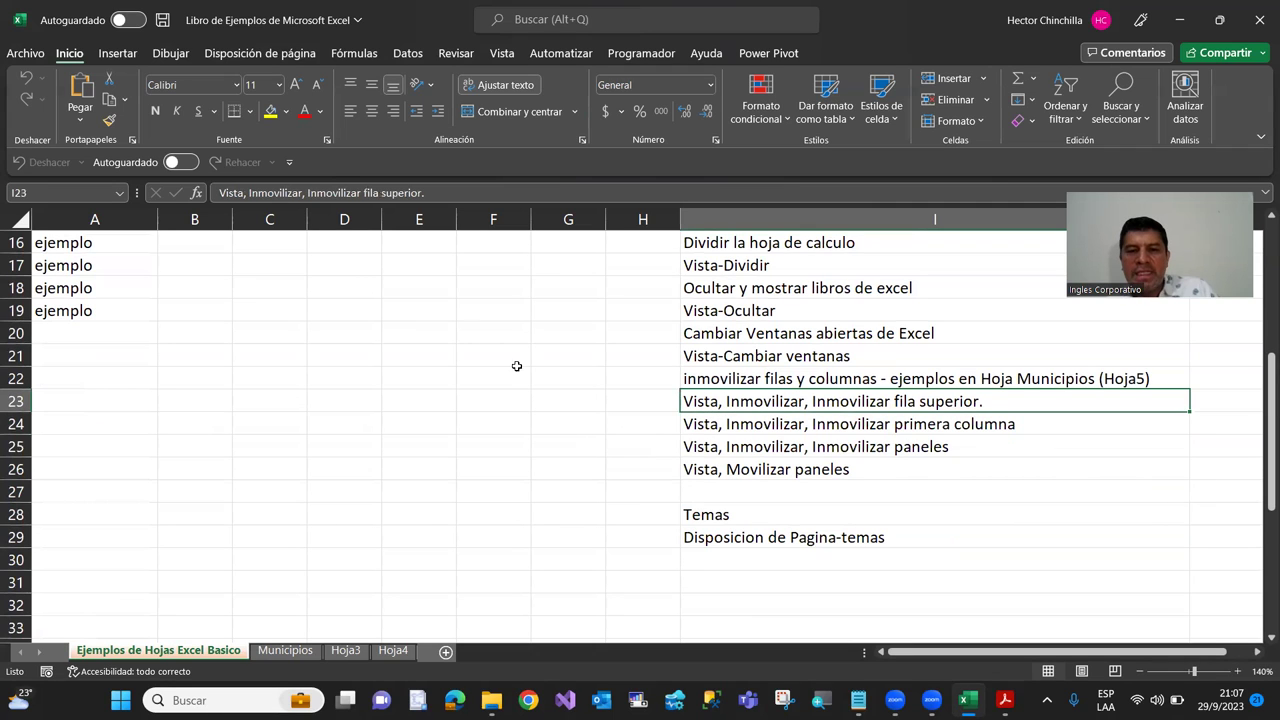
pyautogui.click(412, 323)
pyautogui.click(528, 403)
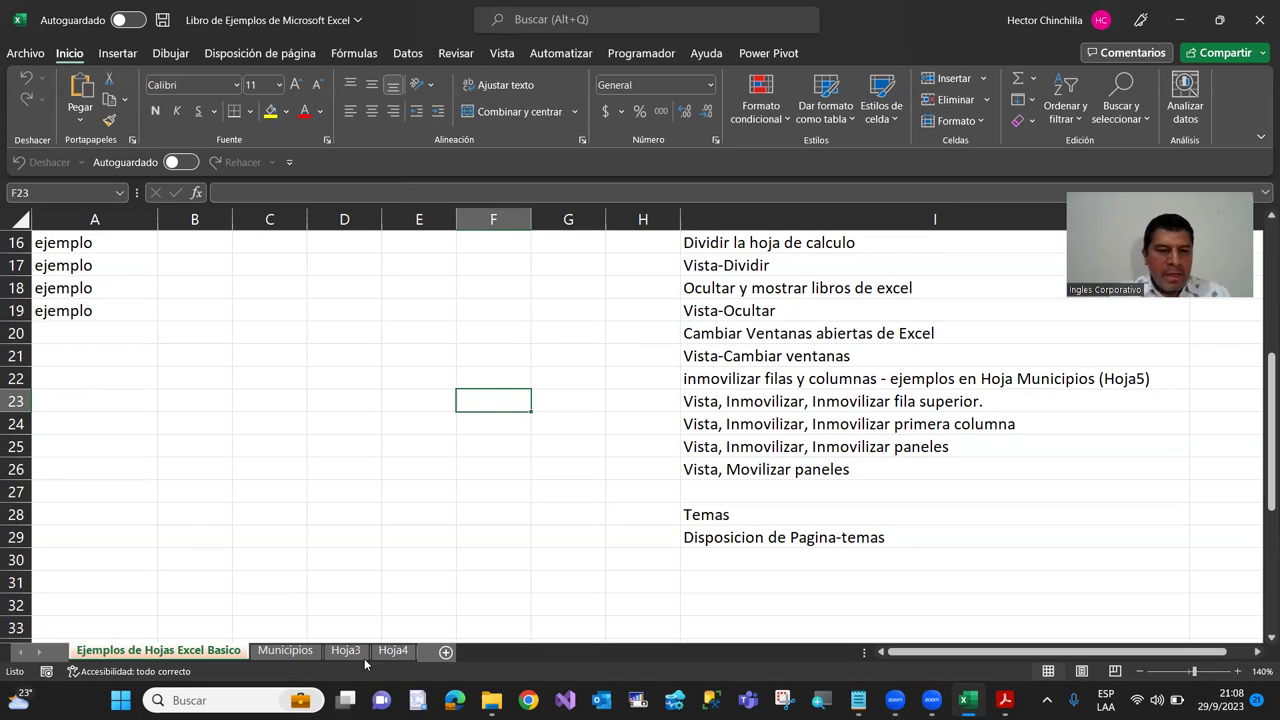
# Step: On the Municipios sheet, move between the DEPARTAMENTO header and the first data row
pyautogui.click(287, 651)
pyautogui.press('Up')
pyautogui.press('Up')
pyautogui.press('Up')
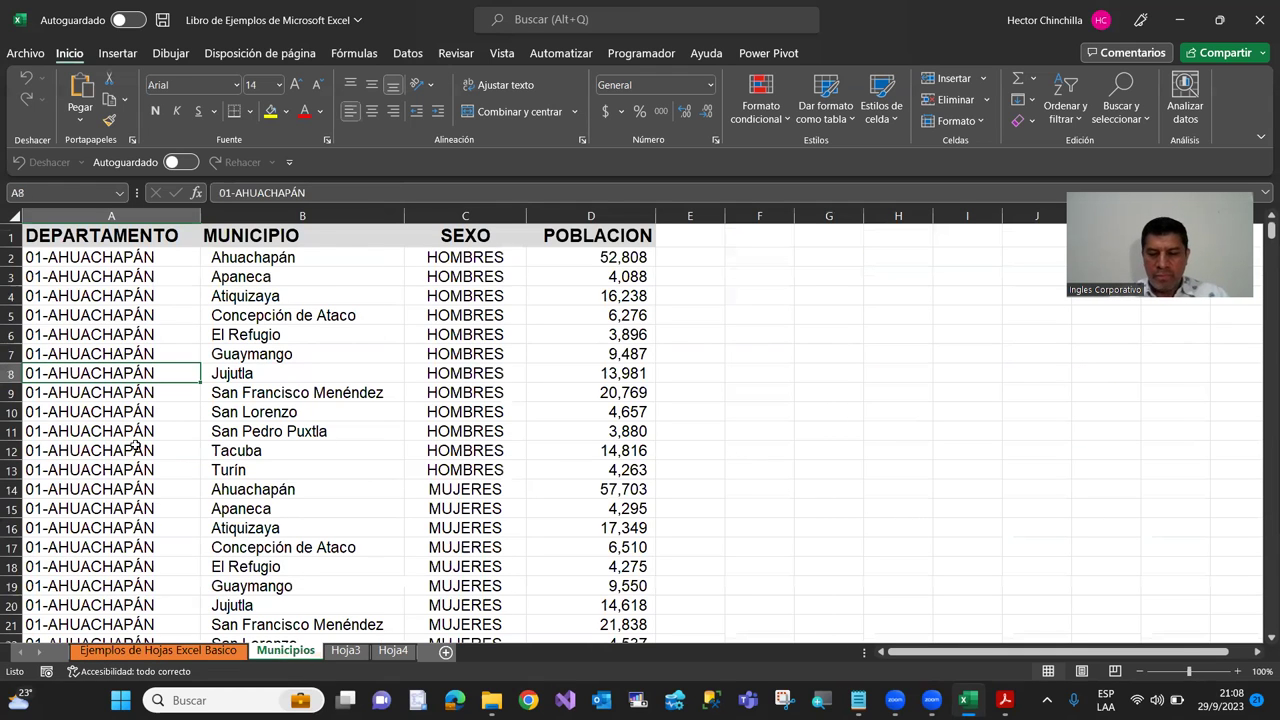
pyautogui.press('Up')
pyautogui.press('Up')
pyautogui.press('Up')
pyautogui.press('Up')
pyautogui.press('Up')
pyautogui.press('Up')
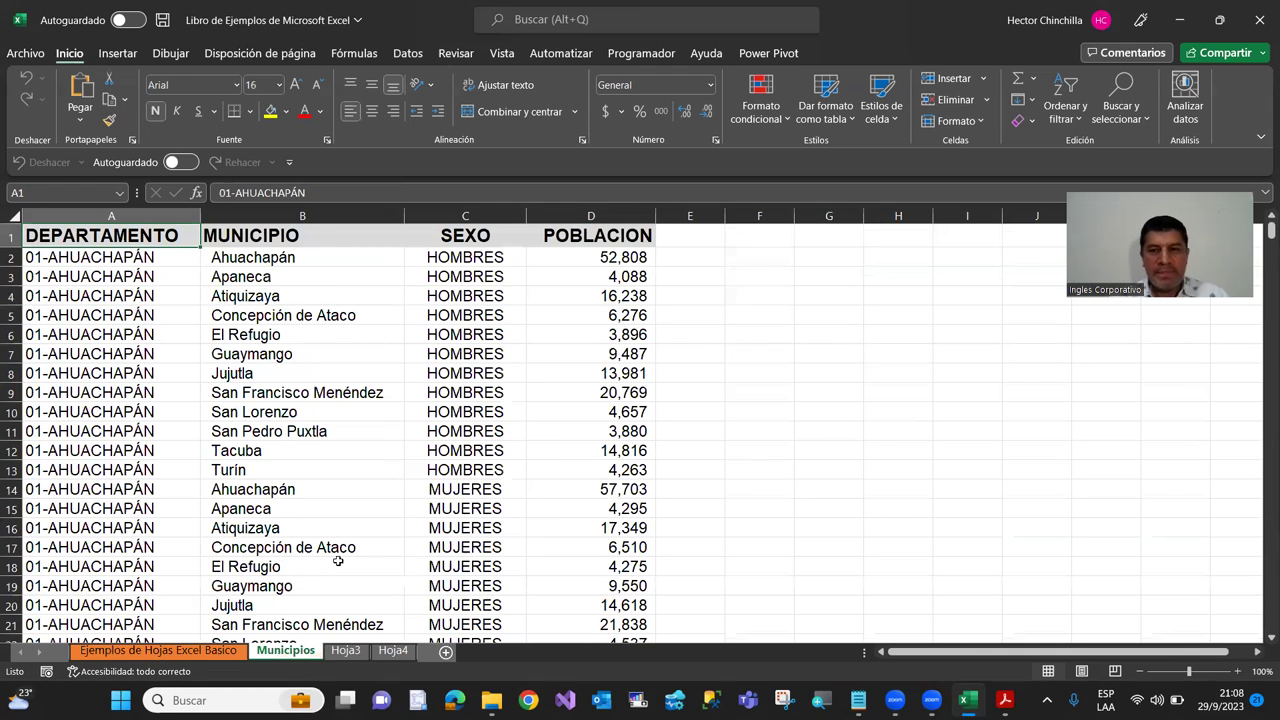
pyautogui.press('Down')
pyautogui.press('Up')
pyautogui.press('Down')
pyautogui.press('Up')
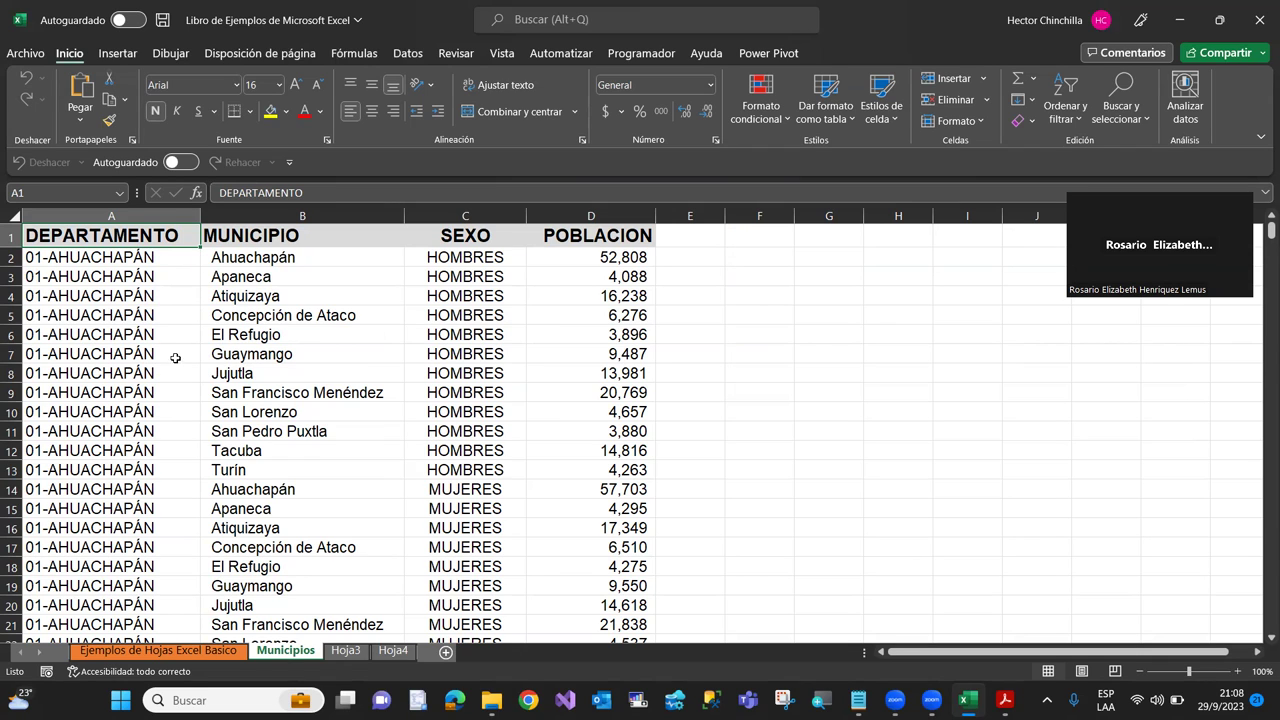
pyautogui.press('Down')
pyautogui.press('Up')
pyautogui.press('Down')
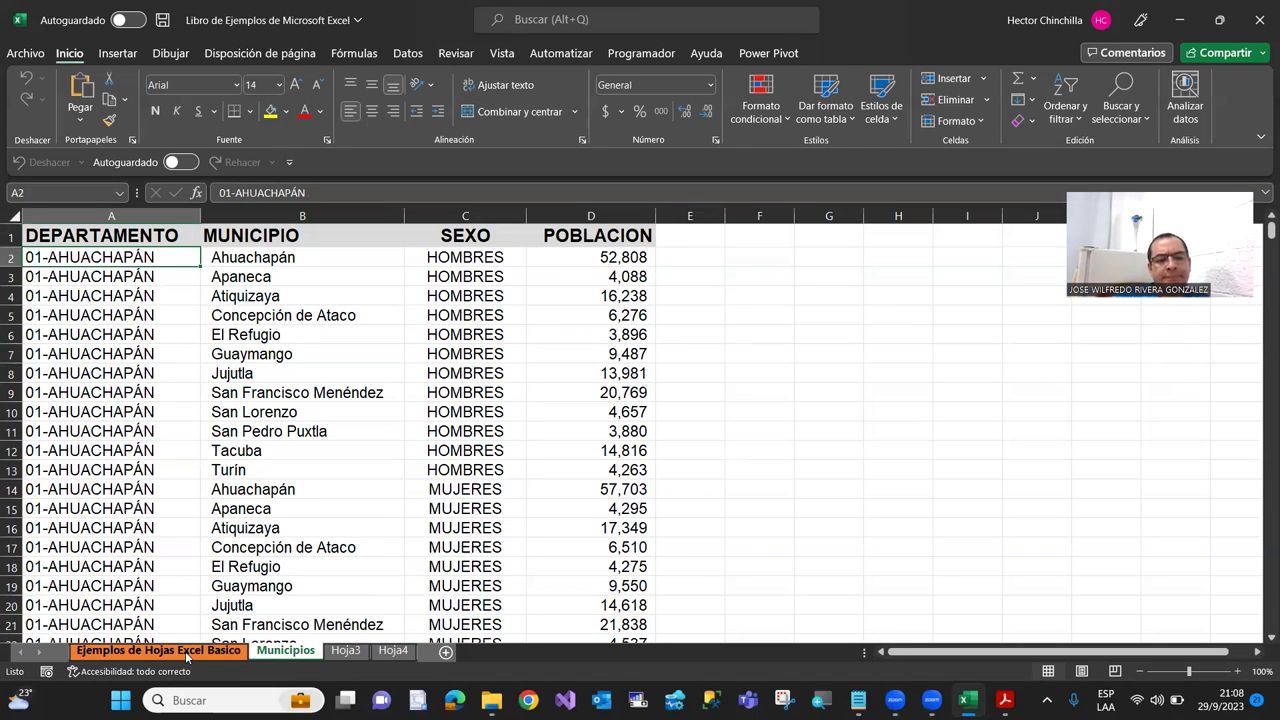
# Step: Glance back at the notes sheet, then return to the top of the Municipios table
pyautogui.click(187, 654)
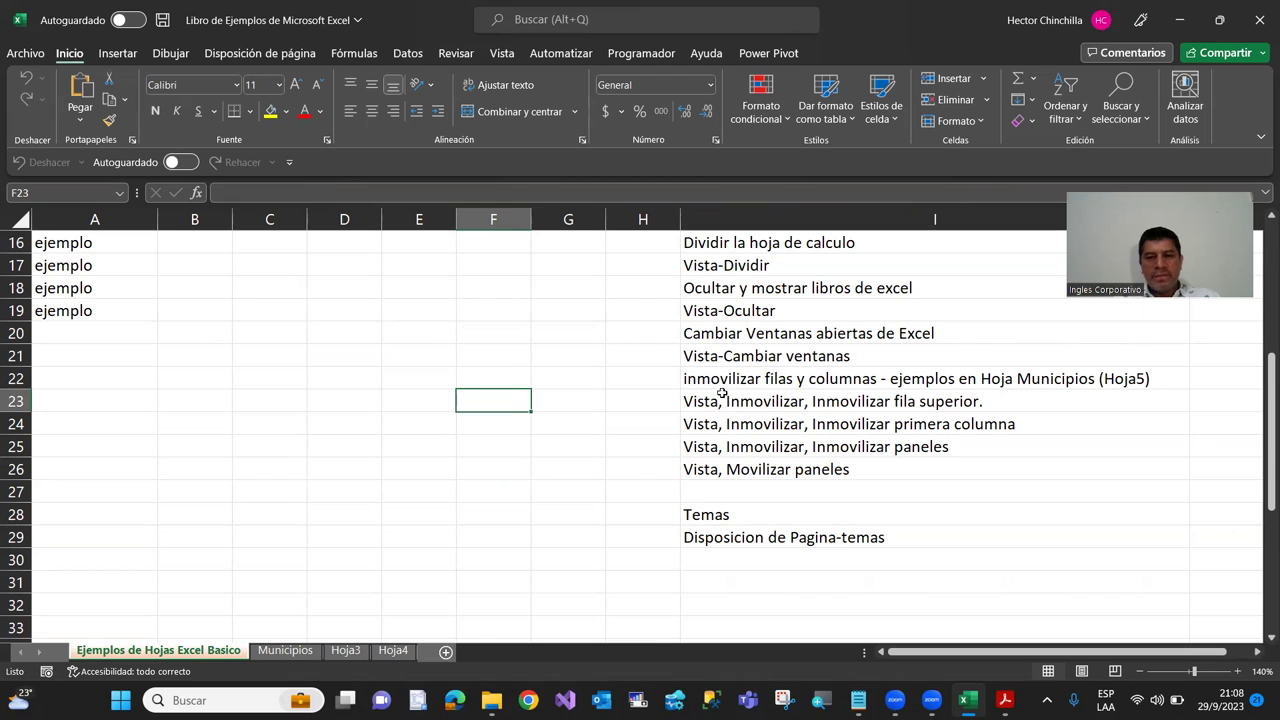
pyautogui.click(262, 652)
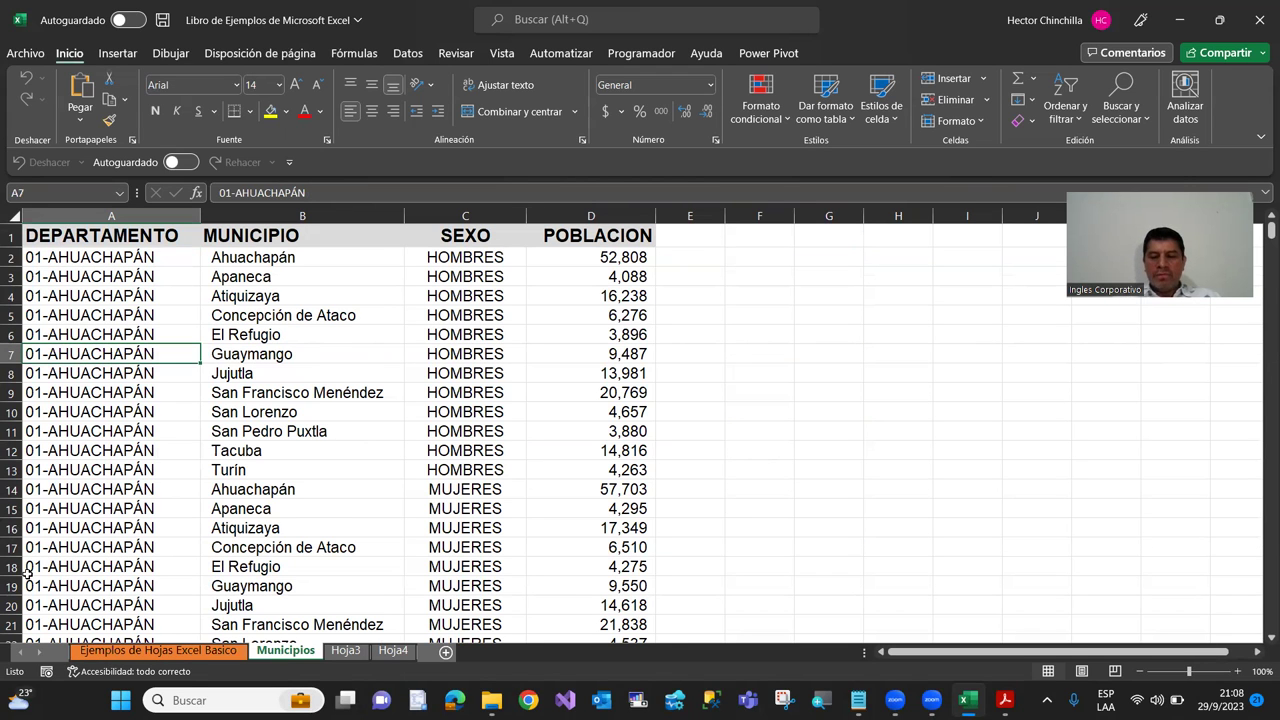
pyautogui.press('Up')
pyautogui.press('Up')
pyautogui.press('Up')
pyautogui.press('Up')
pyautogui.press('Up')
pyautogui.press('Down')
pyautogui.press('Down')
pyautogui.press('Down')
pyautogui.press('Up')
pyautogui.press('Up')
pyautogui.press('Up')
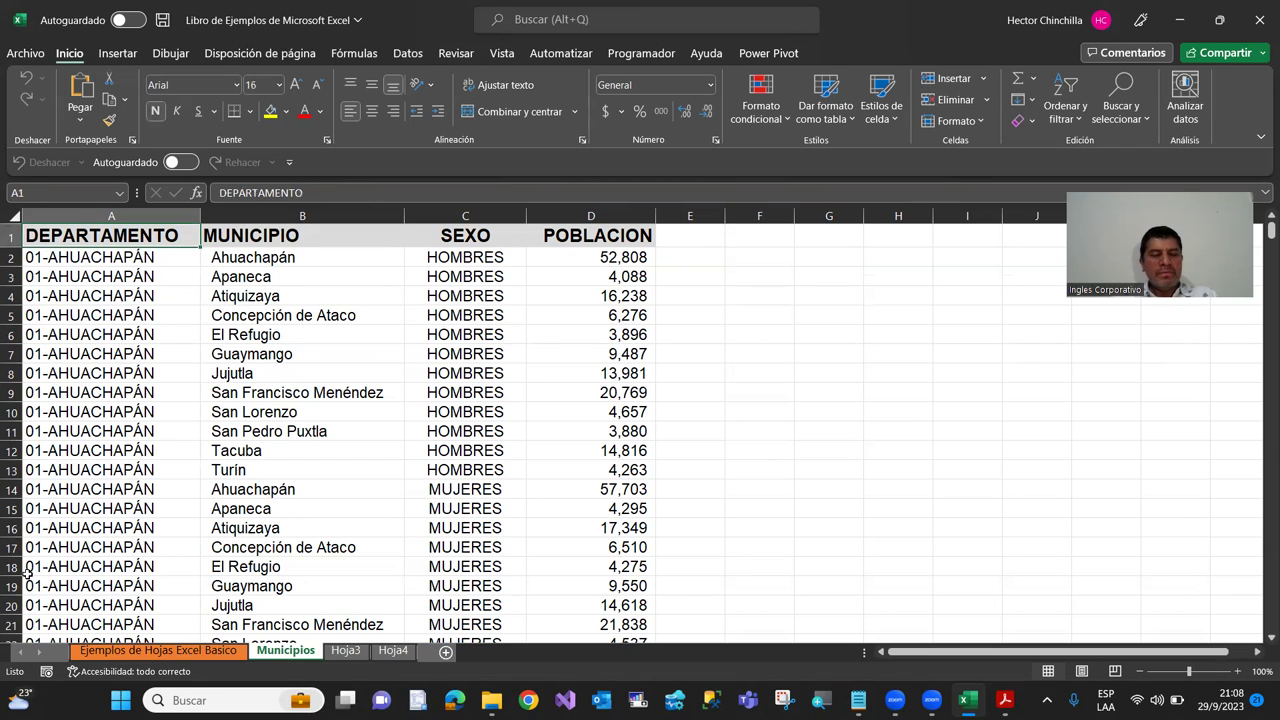
pyautogui.press('Down')
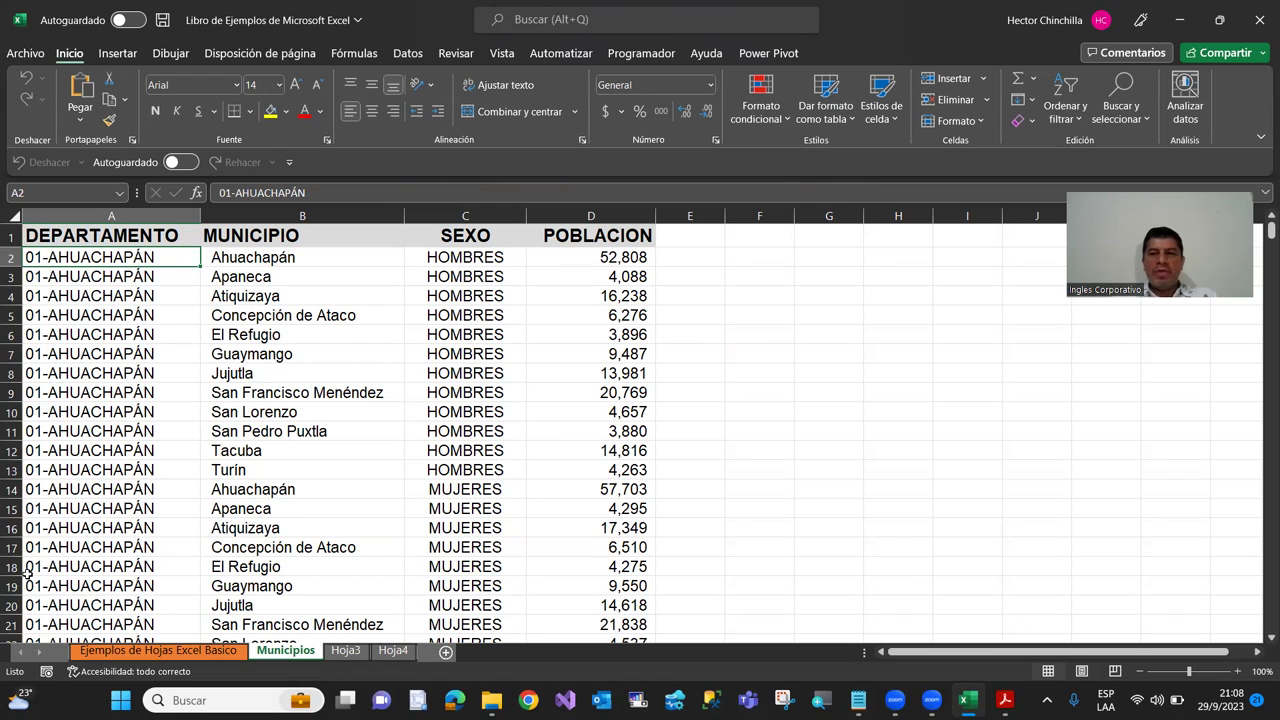
# Step: Page through the population table, select cell A16, and return to the top
pyautogui.press('pagedown')
pyautogui.press('pageup')
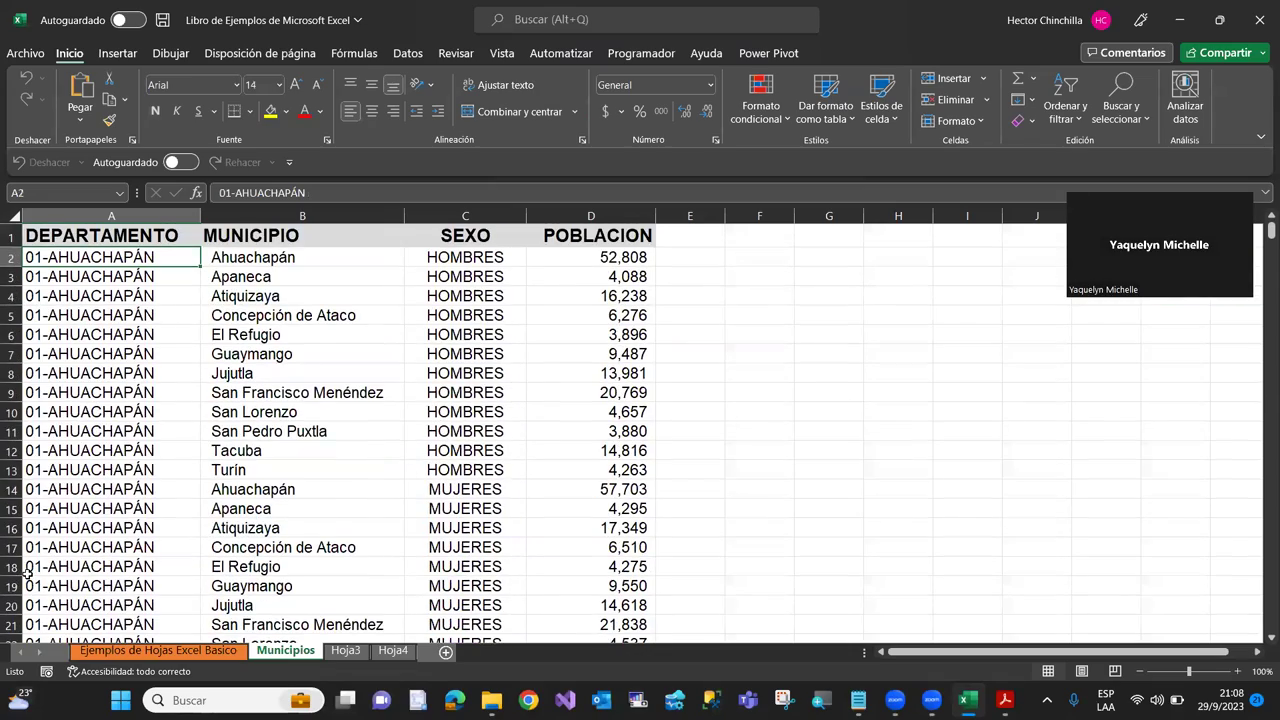
pyautogui.press('pagedown')
pyautogui.press('pagedown')
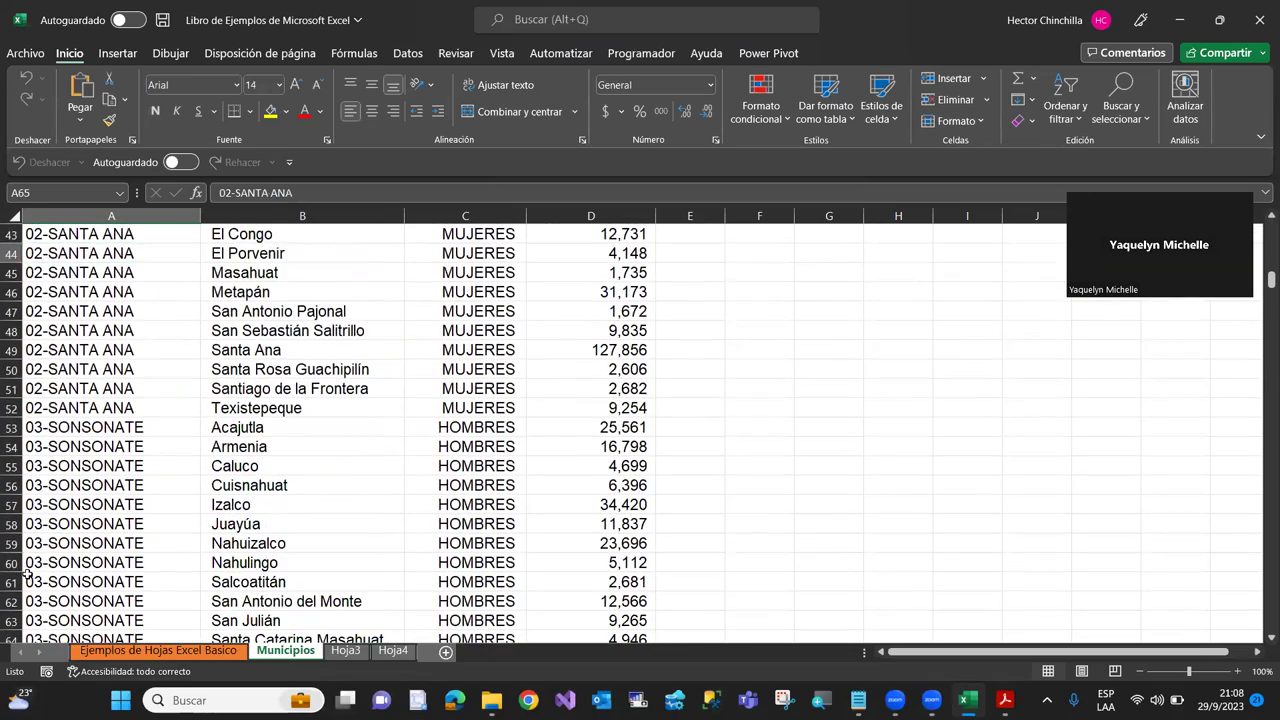
pyautogui.scroll(-1, 27, 573)
pyautogui.press('pageup')
pyautogui.press('pageup')
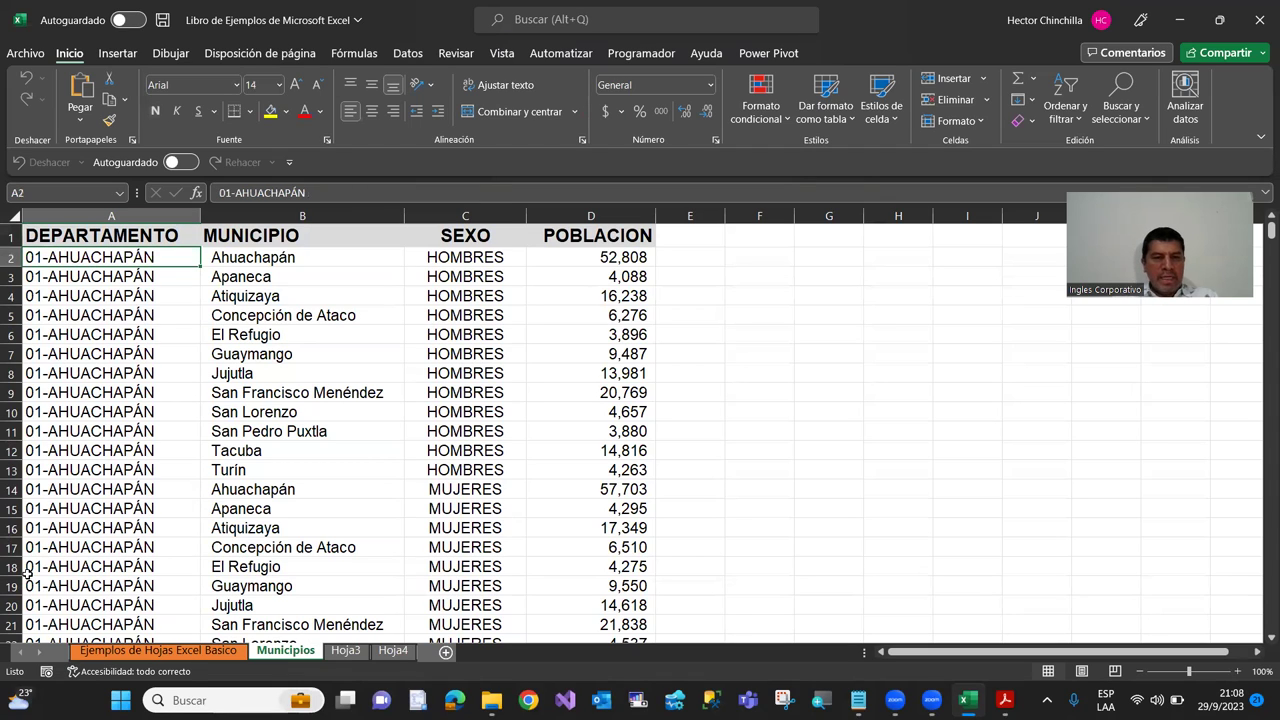
pyautogui.press('Up')
pyautogui.press('Down')
pyautogui.press('Down')
pyautogui.press('Down')
pyautogui.press('Down')
pyautogui.press('Down')
pyautogui.press('Down')
pyautogui.press('Down')
pyautogui.press('Down')
pyautogui.press('Down')
pyautogui.press('Down')
pyautogui.press('Down')
pyautogui.press('Down')
pyautogui.press('Down')
pyautogui.press('Down')
pyautogui.press('Down')
pyautogui.press('Down')
pyautogui.press('Down')
pyautogui.press('Down')
pyautogui.press('Down')
pyautogui.press('Down')
pyautogui.press('Down')
pyautogui.press('Down')
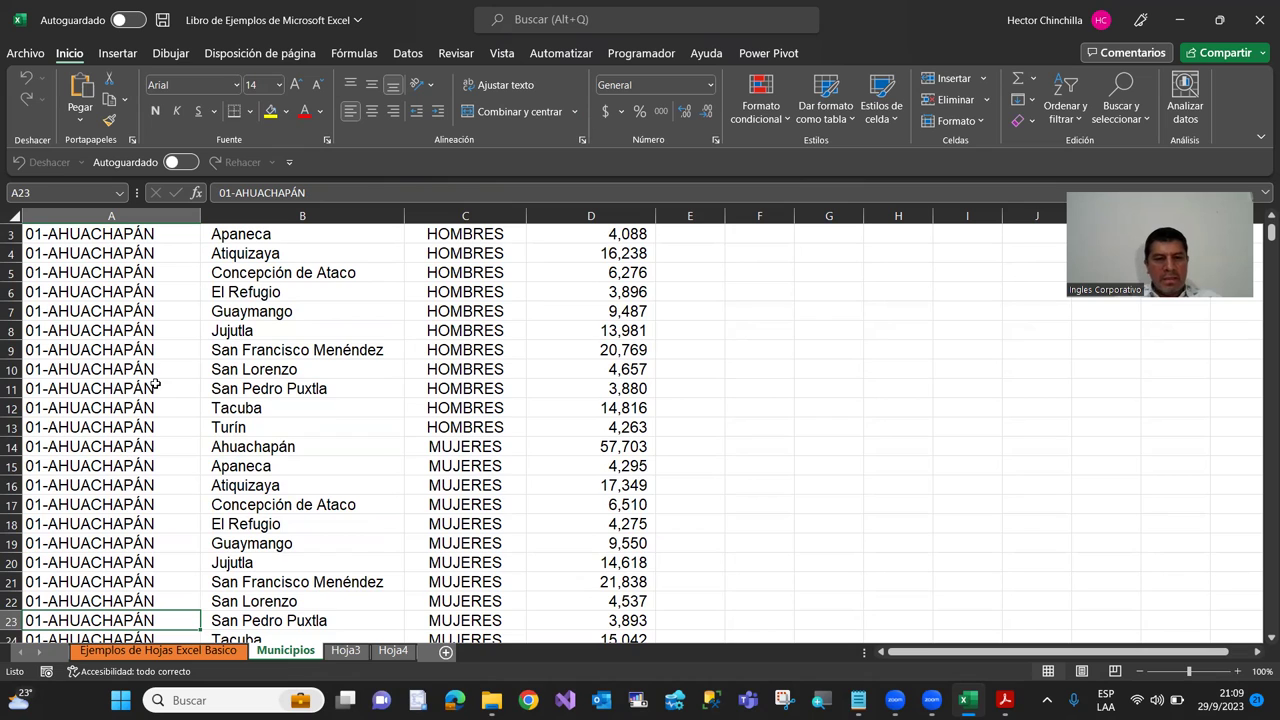
pyautogui.press('Down')
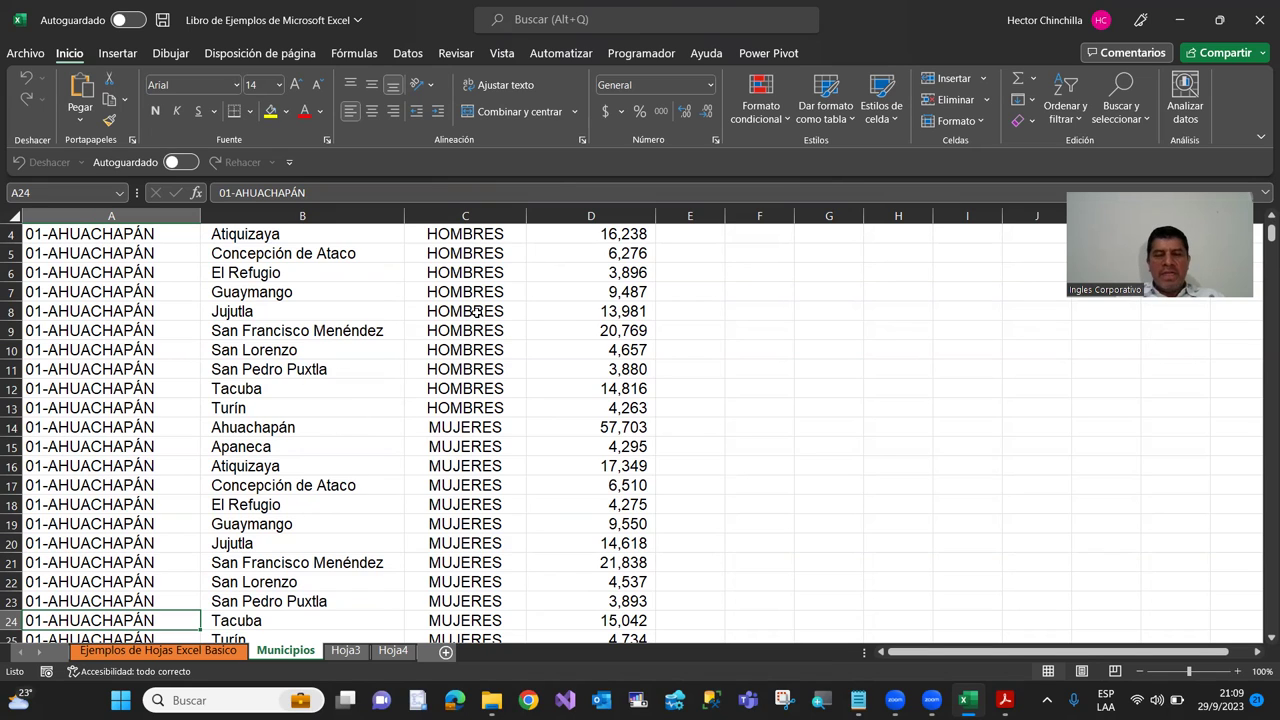
pyautogui.click(76, 470)
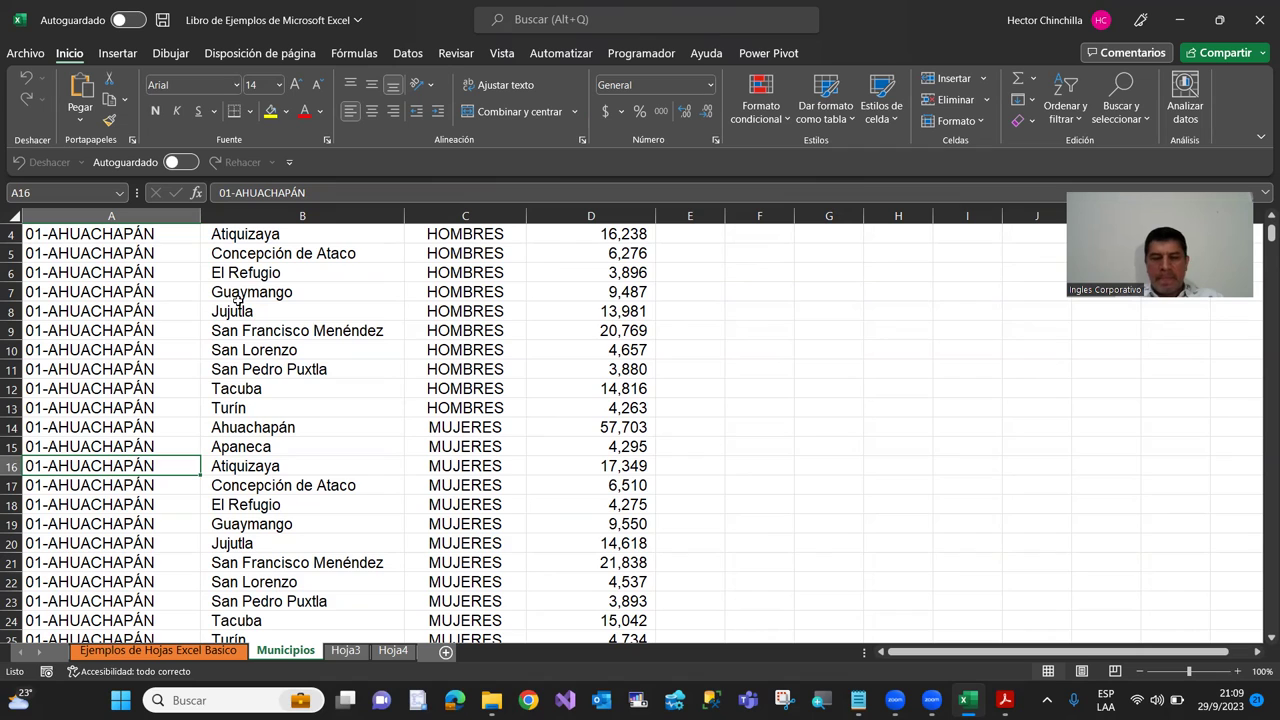
pyautogui.press('Up')
pyautogui.press('Up')
pyautogui.press('Up')
pyautogui.press('Up')
pyautogui.press('Up')
pyautogui.press('Up')
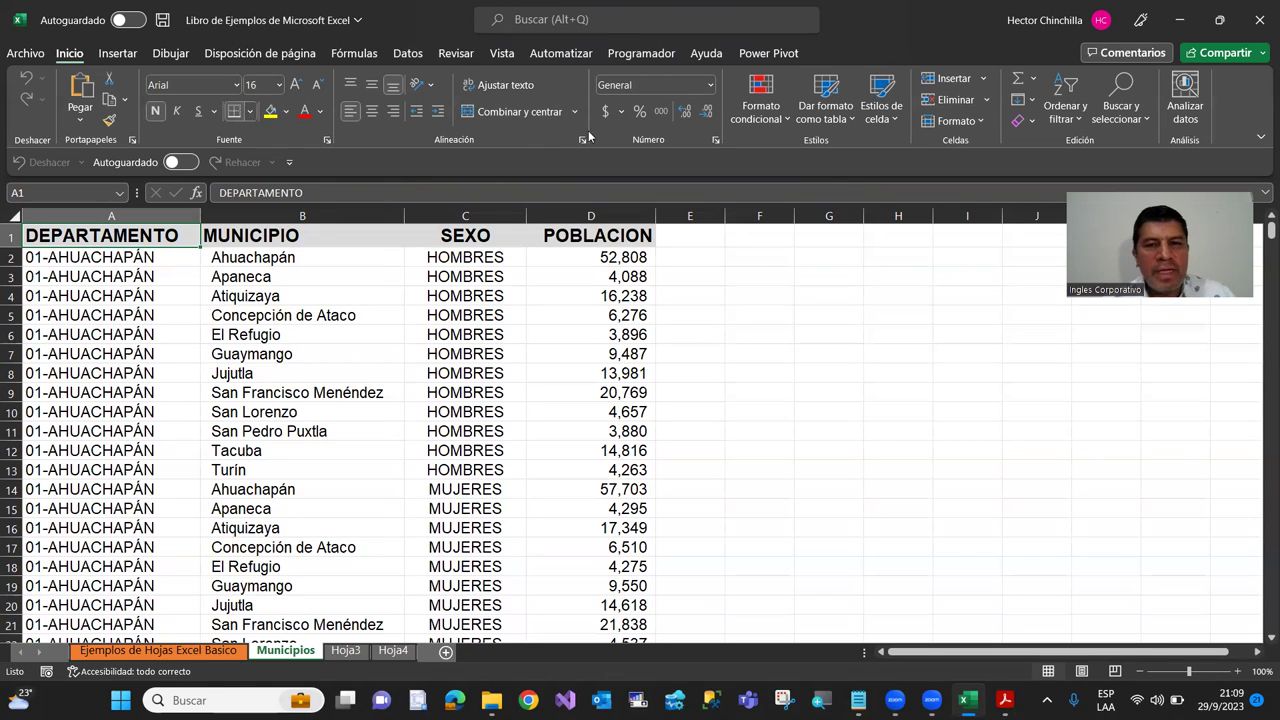
# Step: Browse the Insertar and Dibujar ribbons, then show the Vista ribbon
pyautogui.click(128, 58)
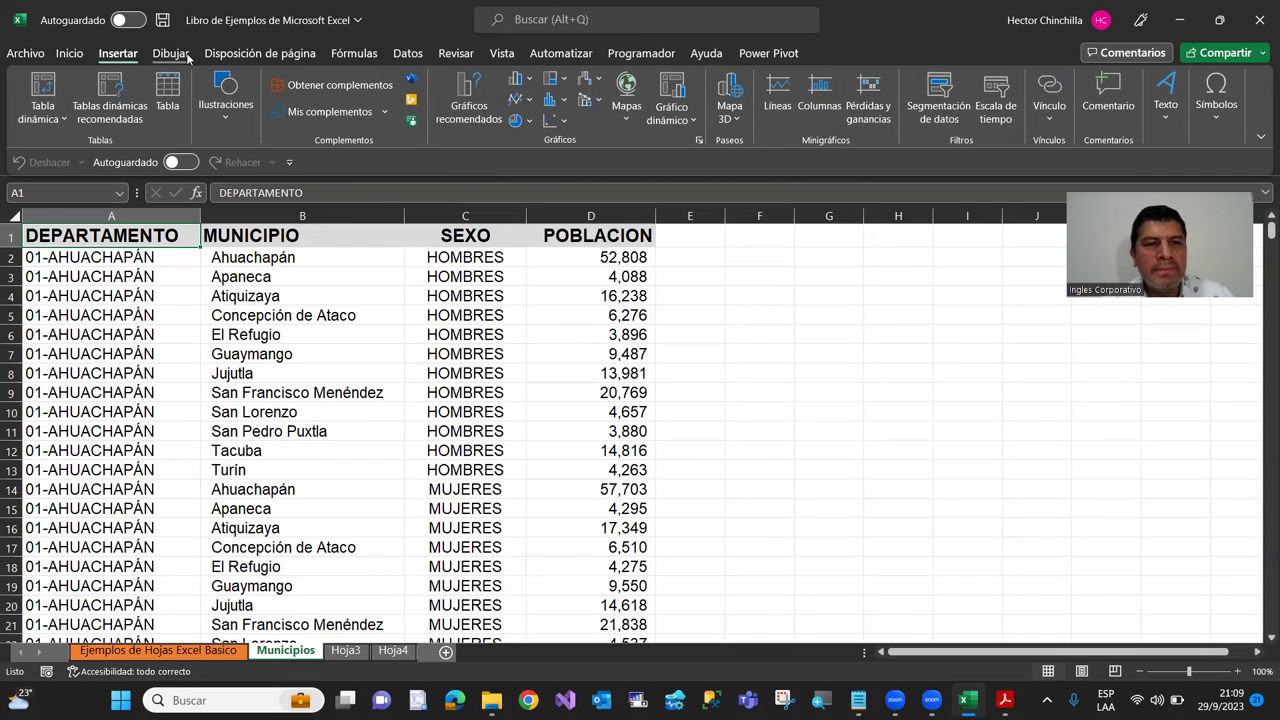
pyautogui.click(168, 55)
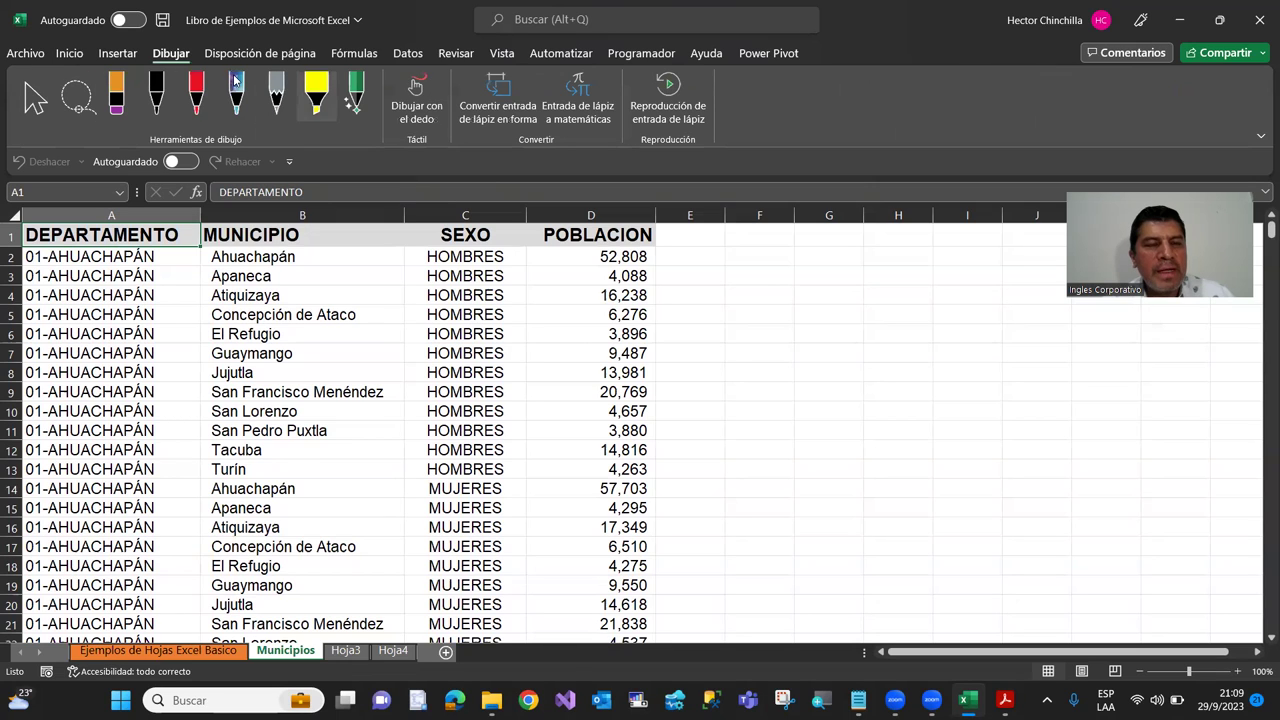
pyautogui.click(502, 54)
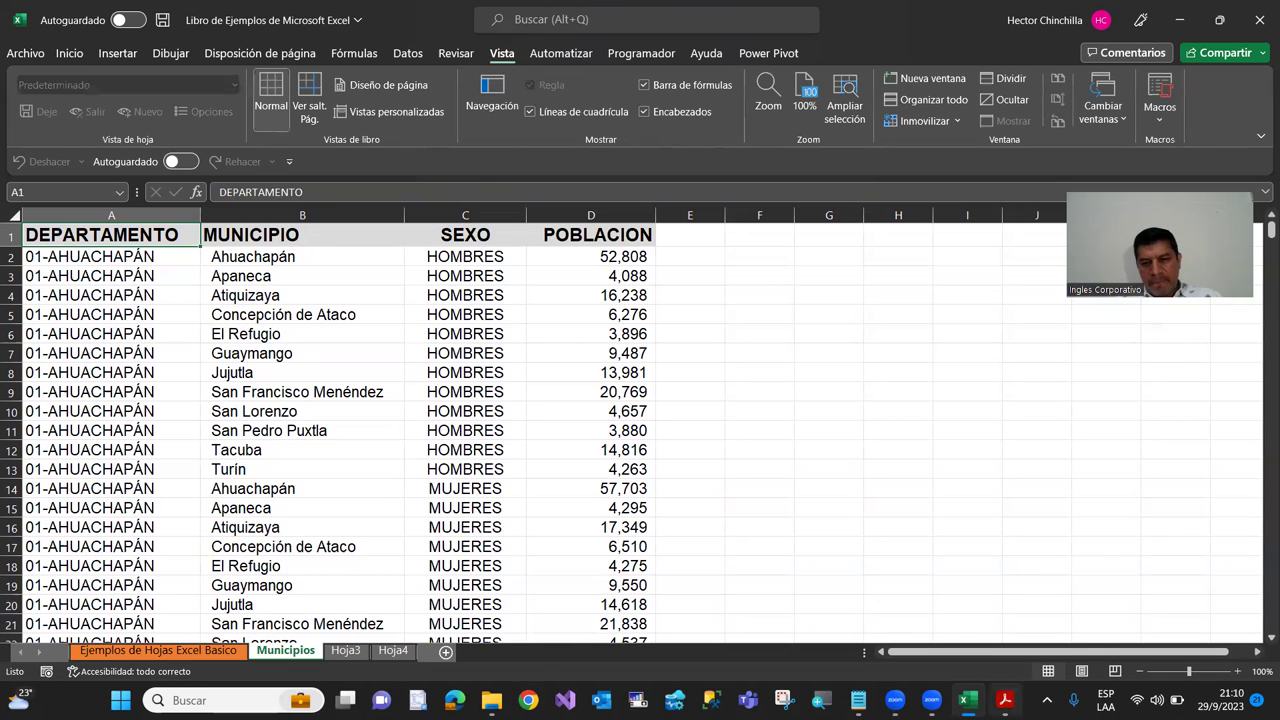
# Step: Switch to the Excel manual PDF and scroll down to its table of contents
pyautogui.click(1004, 612)
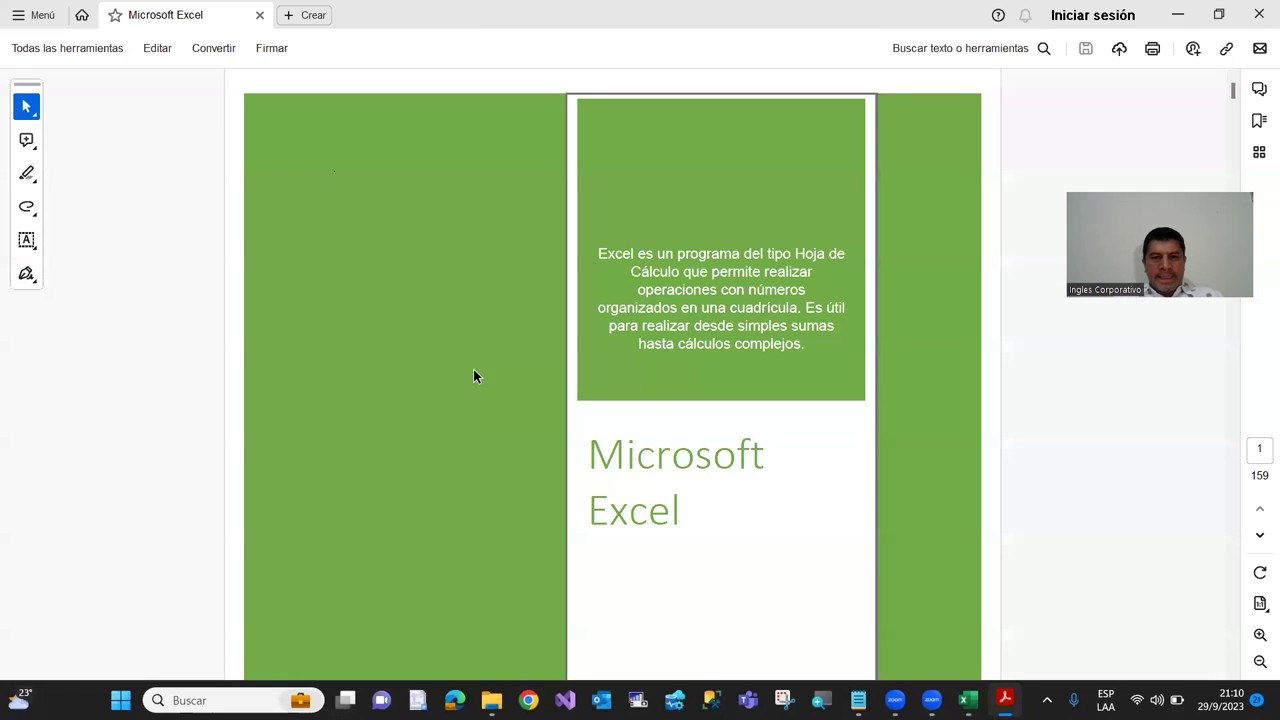
pyautogui.scroll(-8, 485, 380)
pyautogui.scroll(-2, 485, 366)
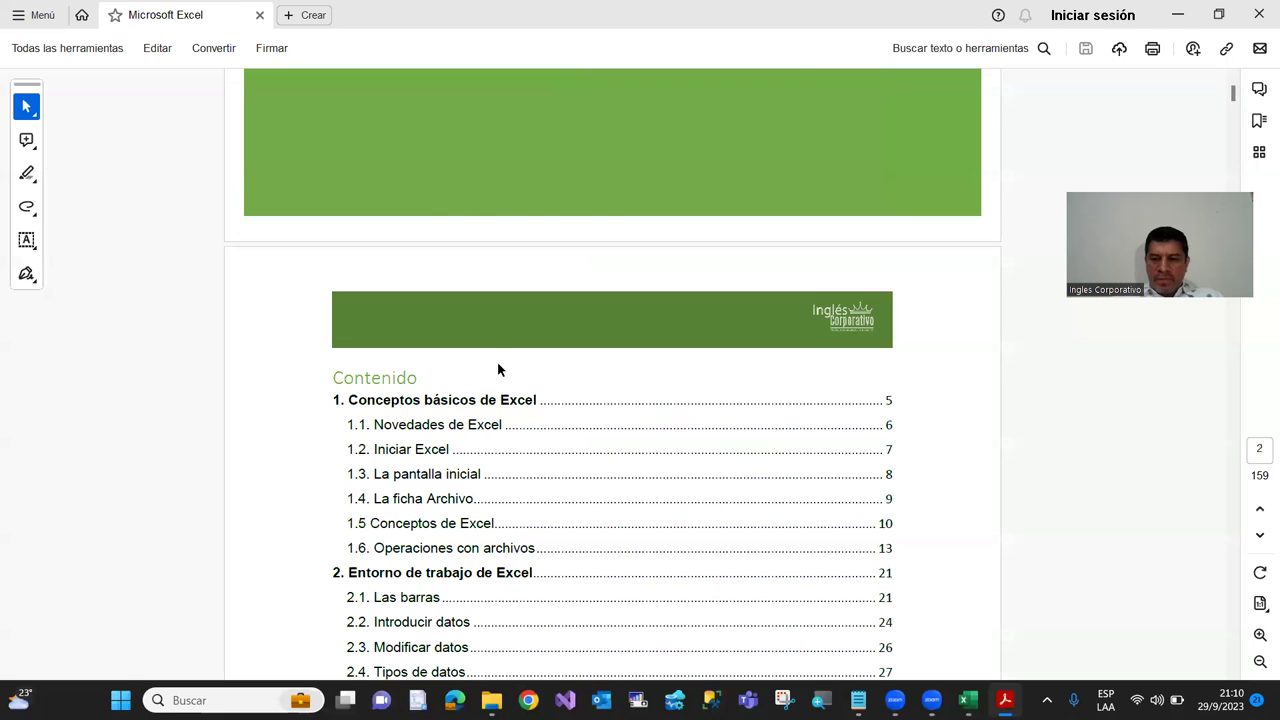
pyautogui.scroll(-5, 497, 361)
pyautogui.scroll(-5, 497, 365)
pyautogui.scroll(5, 497, 369)
pyautogui.scroll(5, 406, 314)
pyautogui.scroll(-1, 386, 349)
pyautogui.scroll(-1, 380, 349)
pyautogui.scroll(-2, 377, 350)
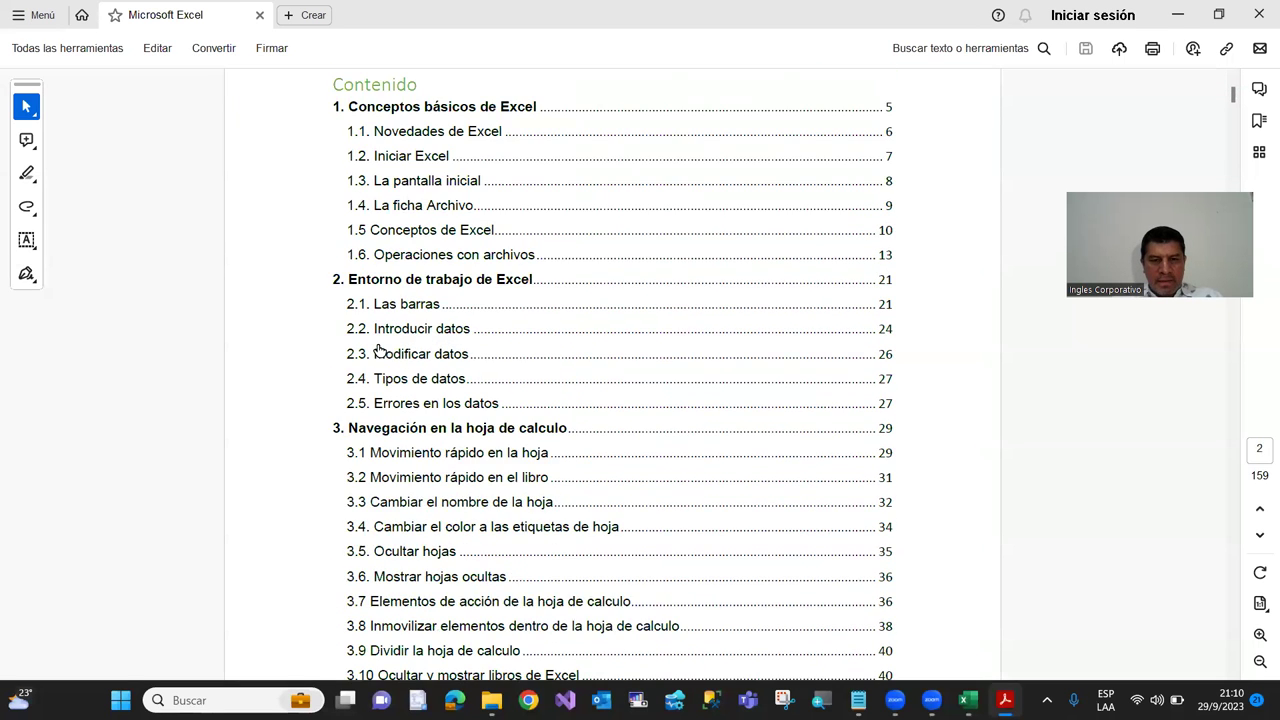
pyautogui.scroll(-2, 372, 340)
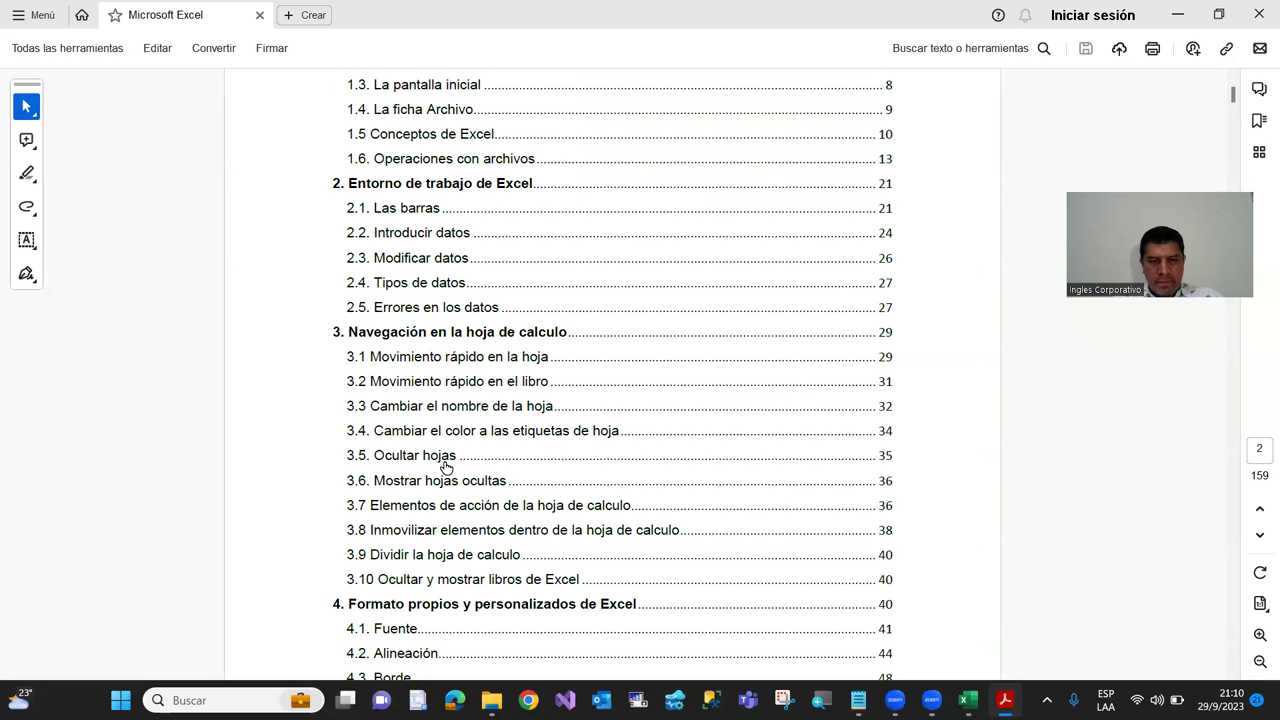
# Step: Read section 3.8 Inmovilizar elementos, then return to the Excel workbook
pyautogui.click(443, 535)
pyautogui.scroll(1, 366, 370)
pyautogui.scroll(-1, 366, 370)
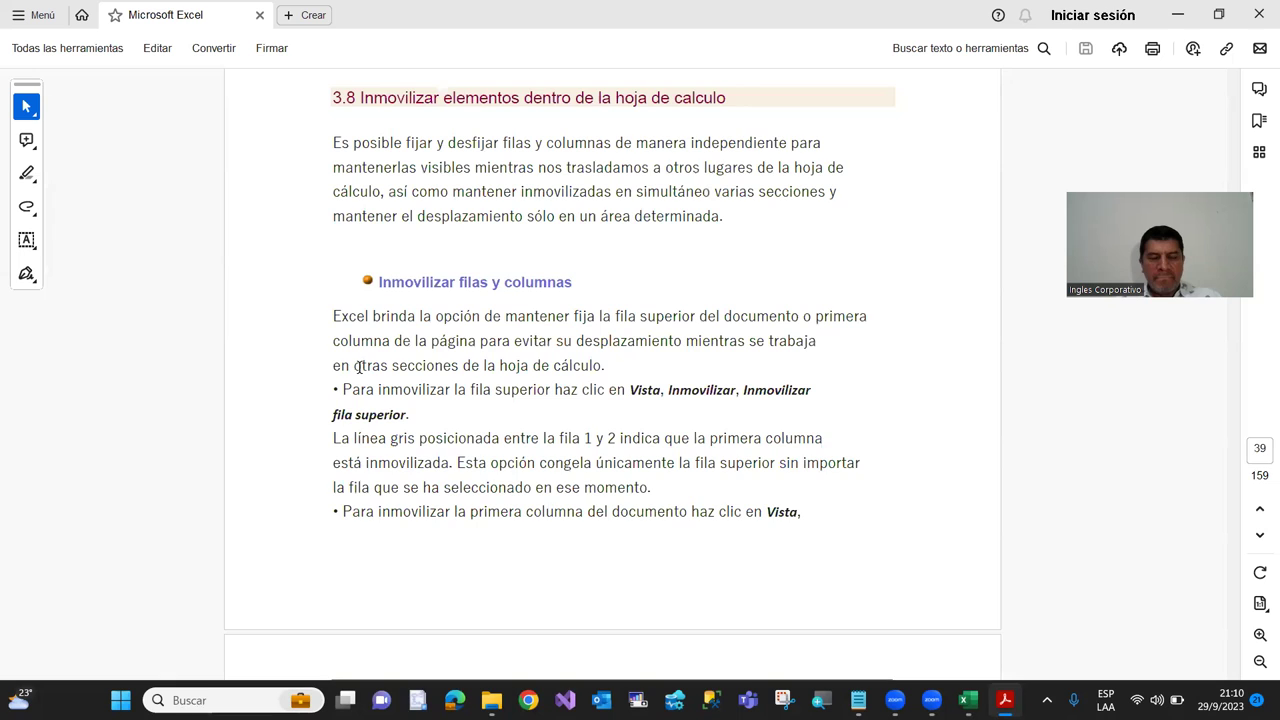
pyautogui.scroll(-2, 380, 320)
pyautogui.scroll(1, 379, 316)
pyautogui.scroll(1, 379, 316)
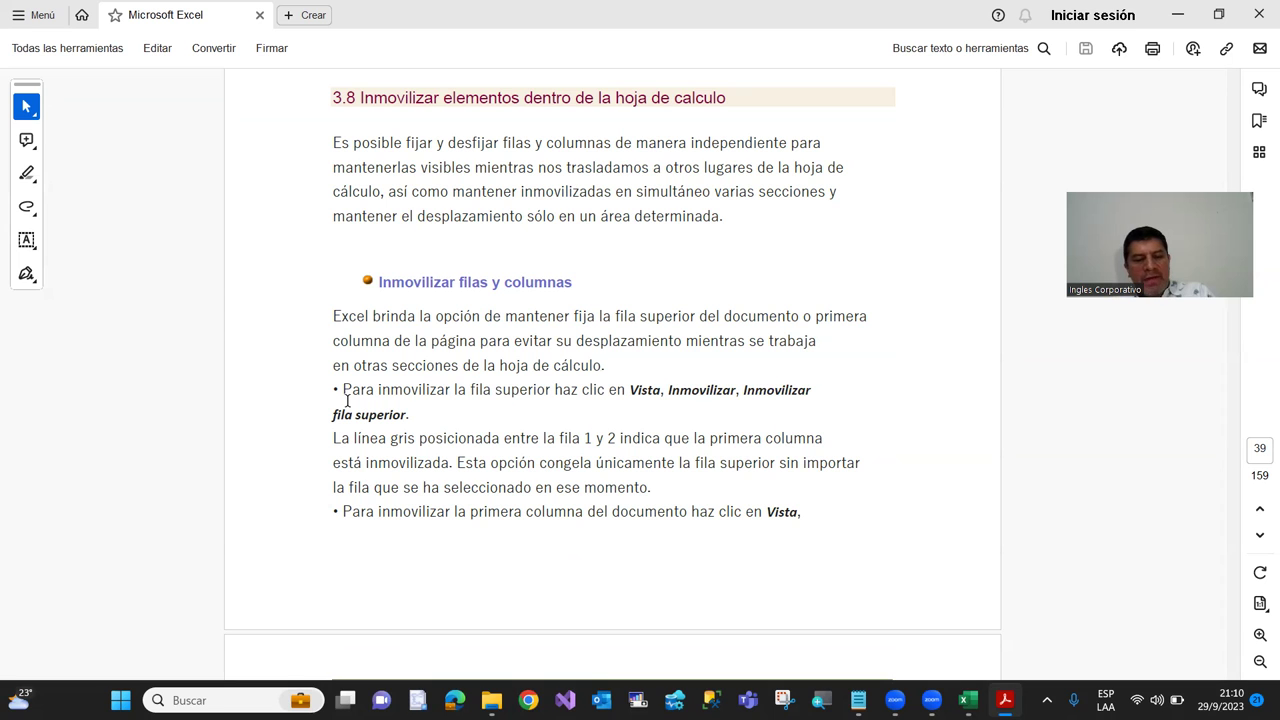
pyautogui.hotkey('alt', 'Tab')
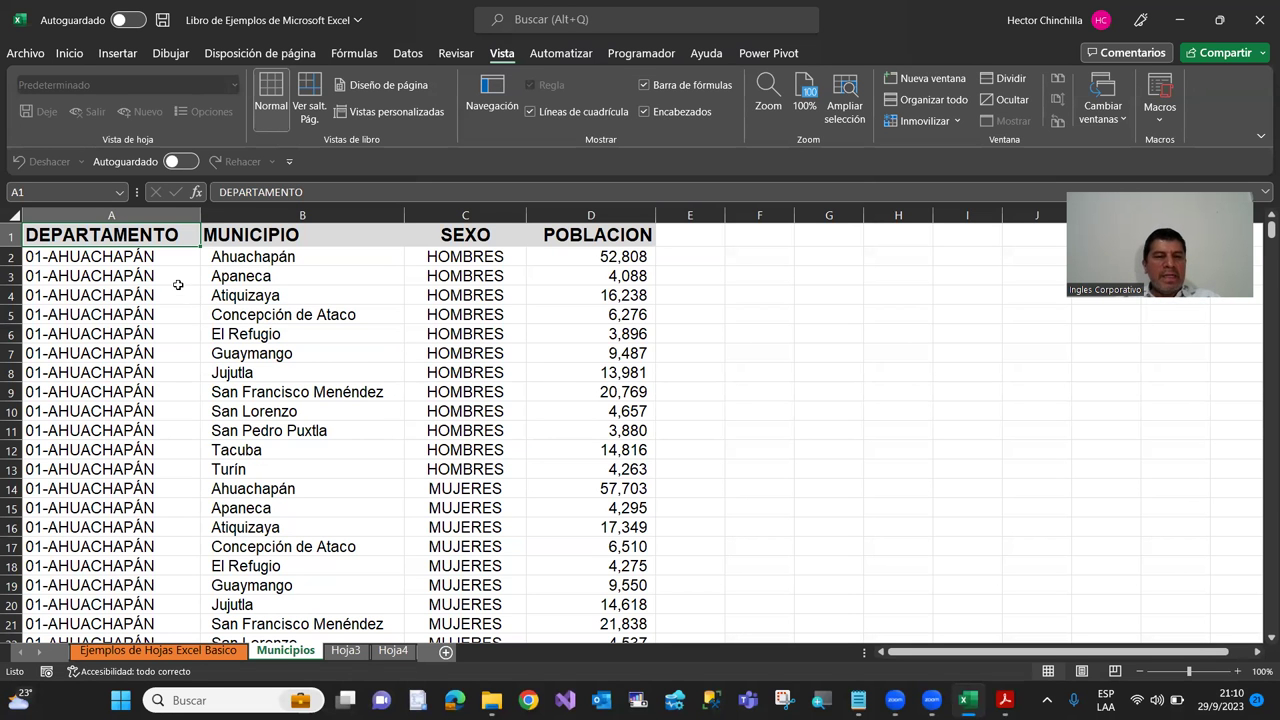
pyautogui.click(150, 264)
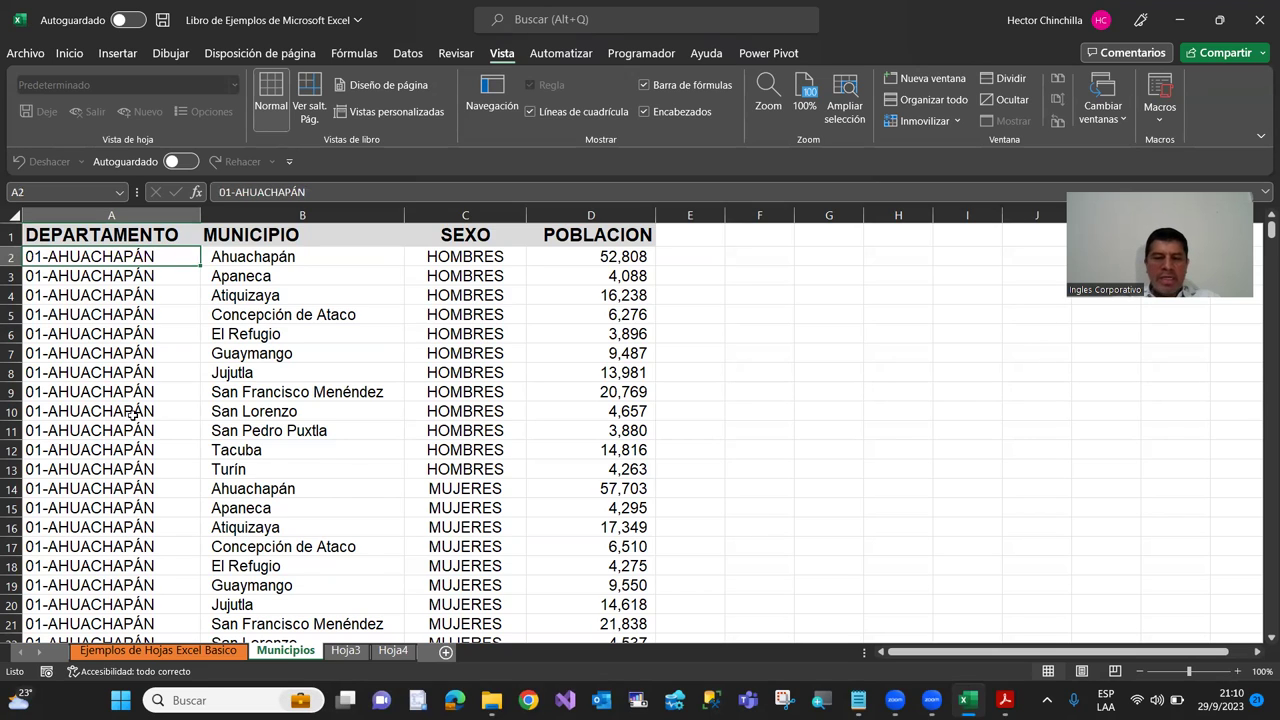
pyautogui.scroll(-3, 133, 414)
pyautogui.scroll(-4, 133, 414)
pyautogui.scroll(-6, 133, 414)
pyautogui.scroll(15, 133, 414)
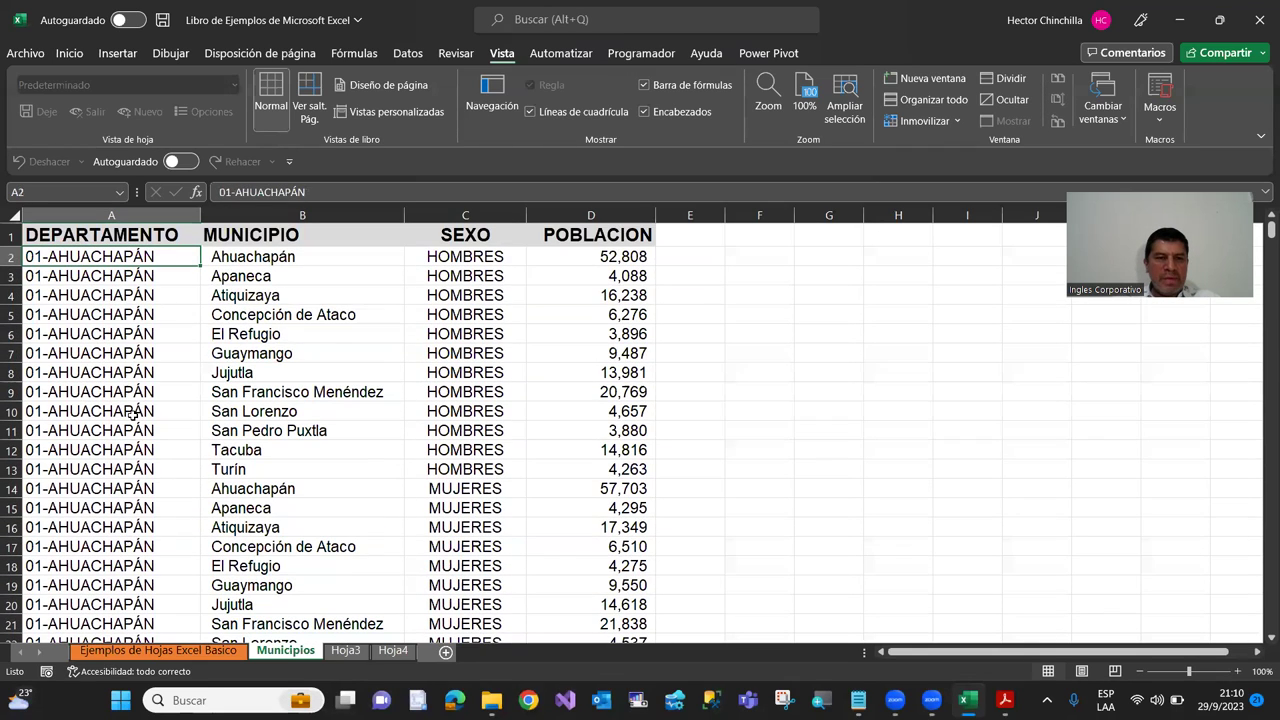
pyautogui.press('Up')
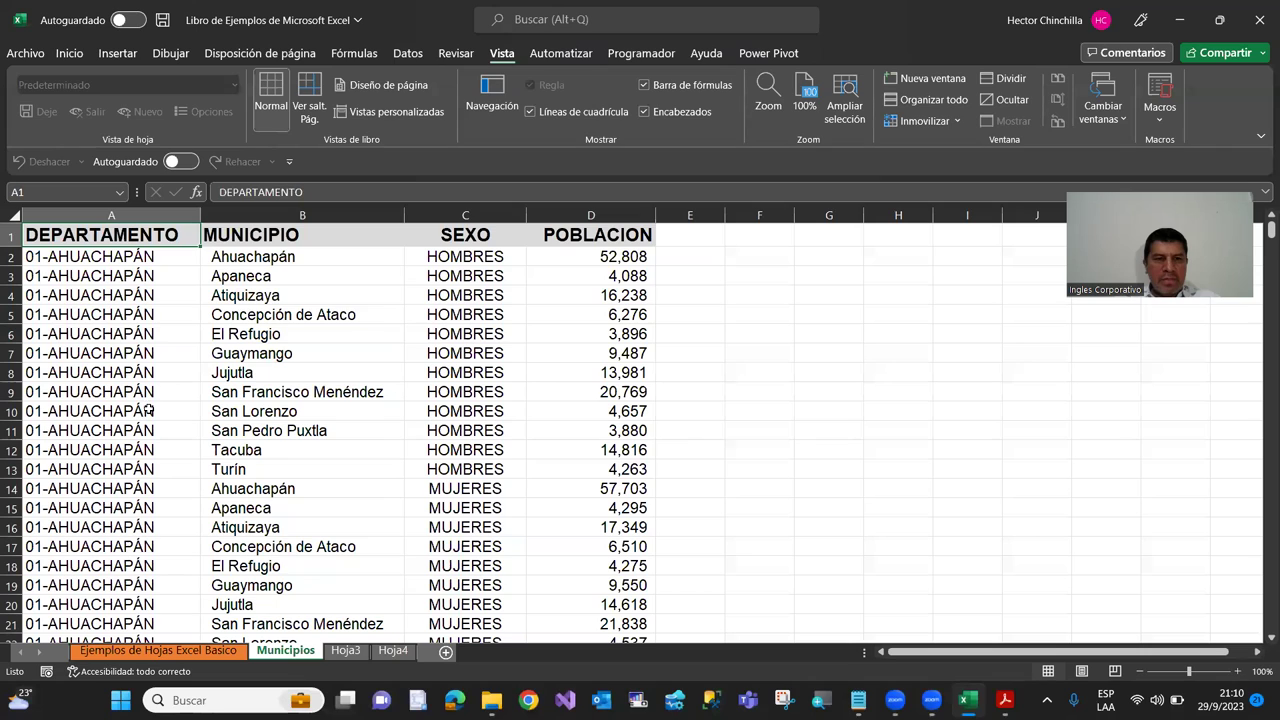
pyautogui.press('Down')
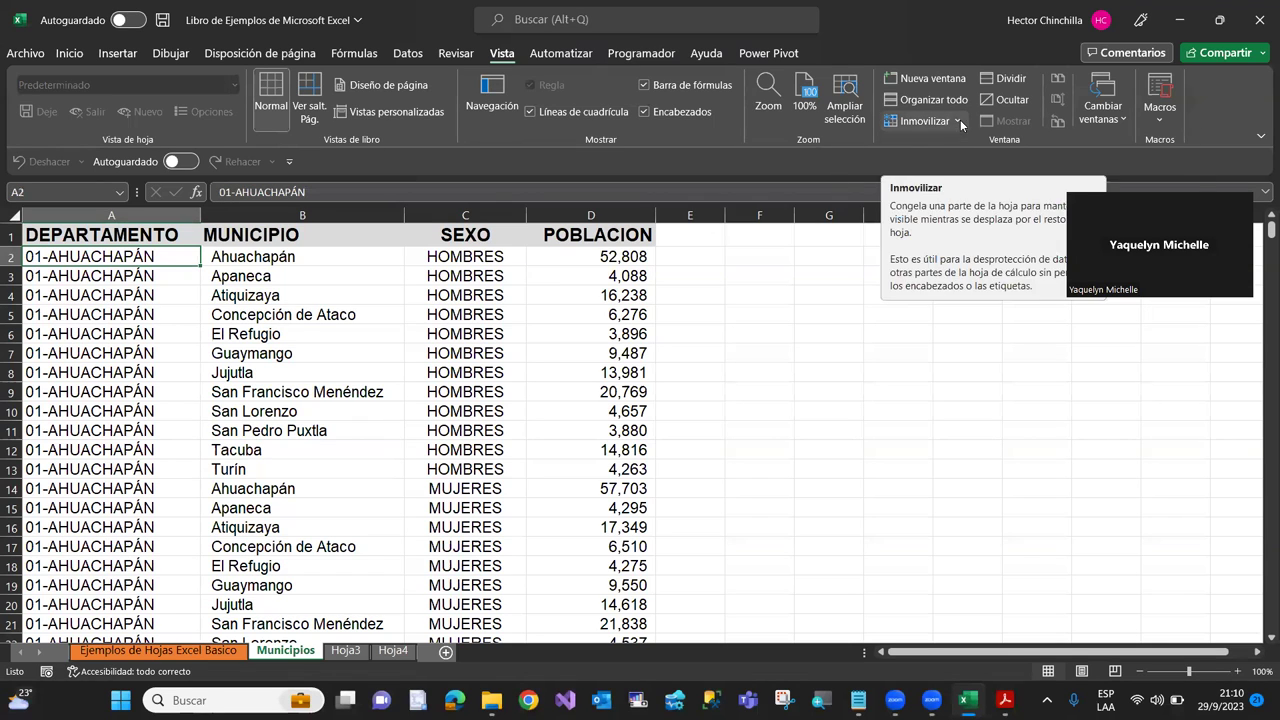
pyautogui.click(957, 122)
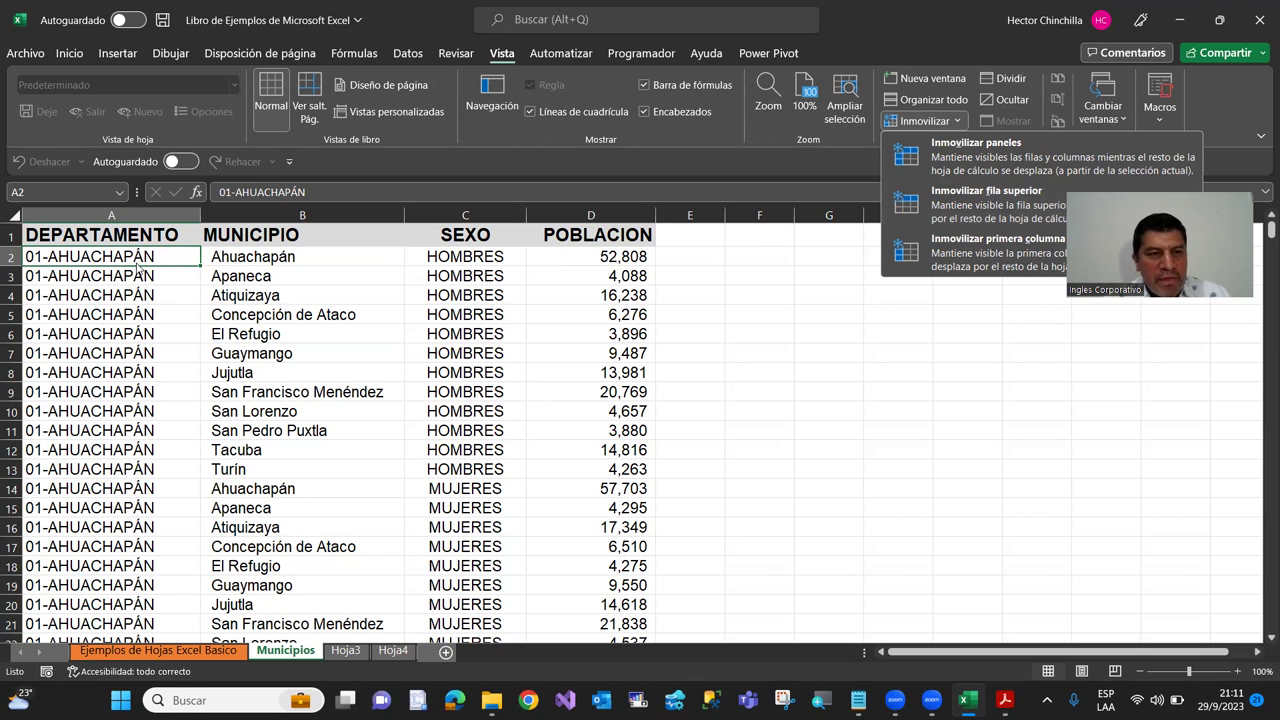
pyautogui.click(176, 297)
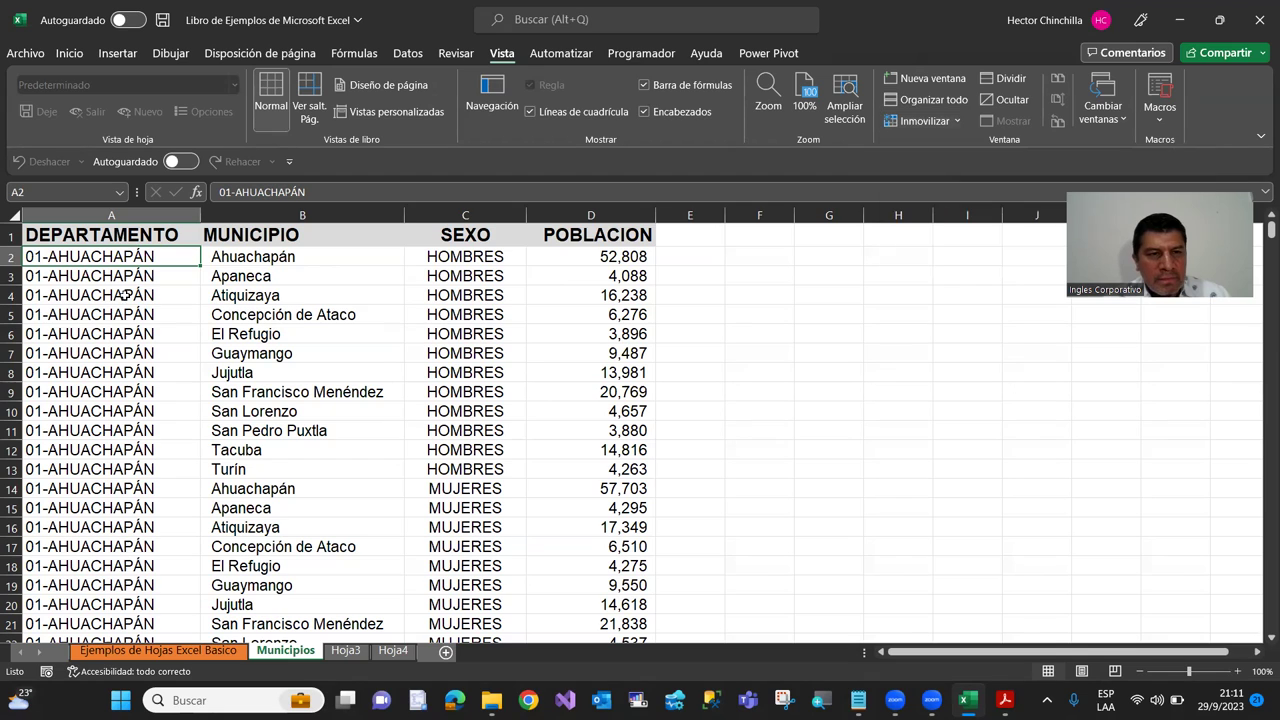
pyautogui.click(128, 295)
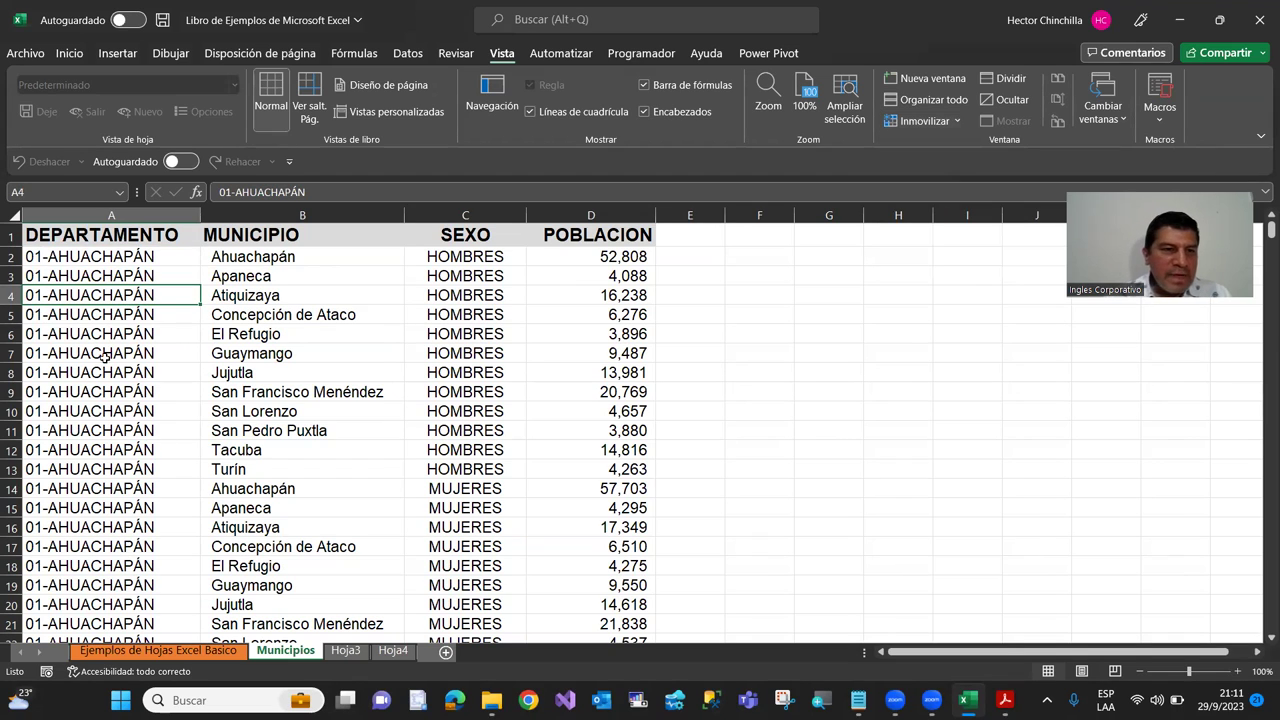
pyautogui.click(78, 256)
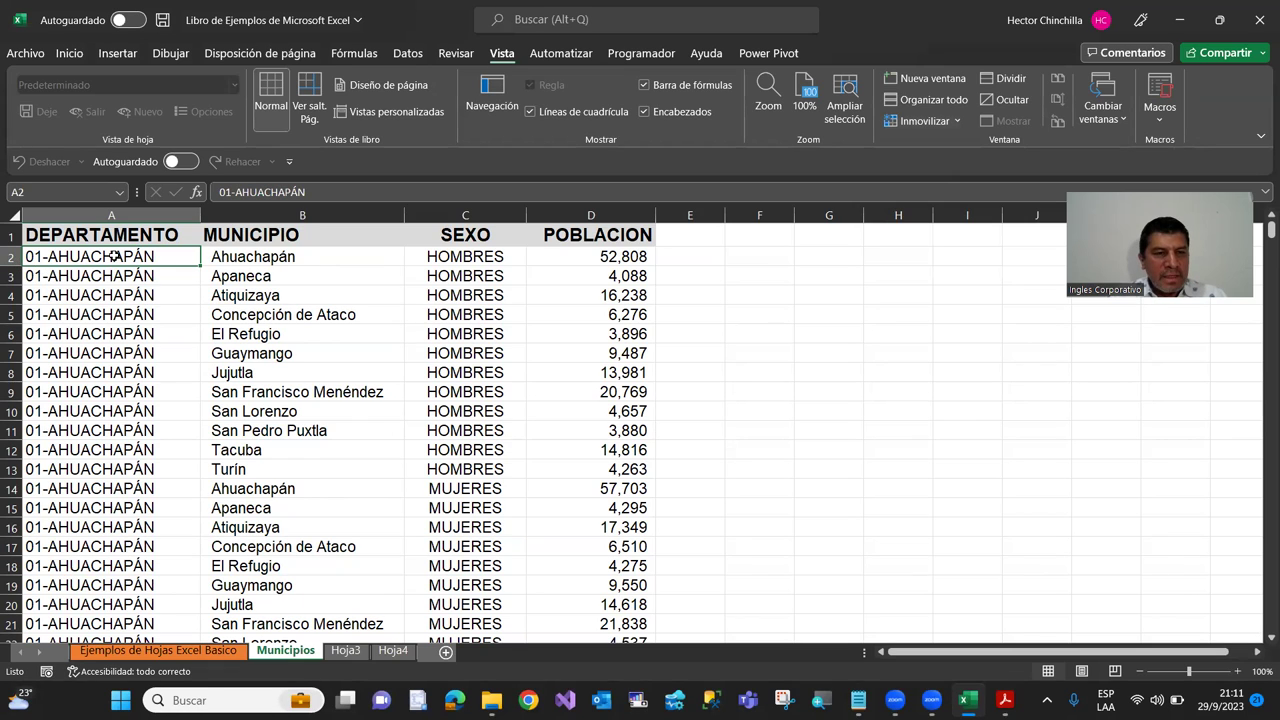
pyautogui.moveTo(182, 256); pyautogui.dragTo(740, 258)
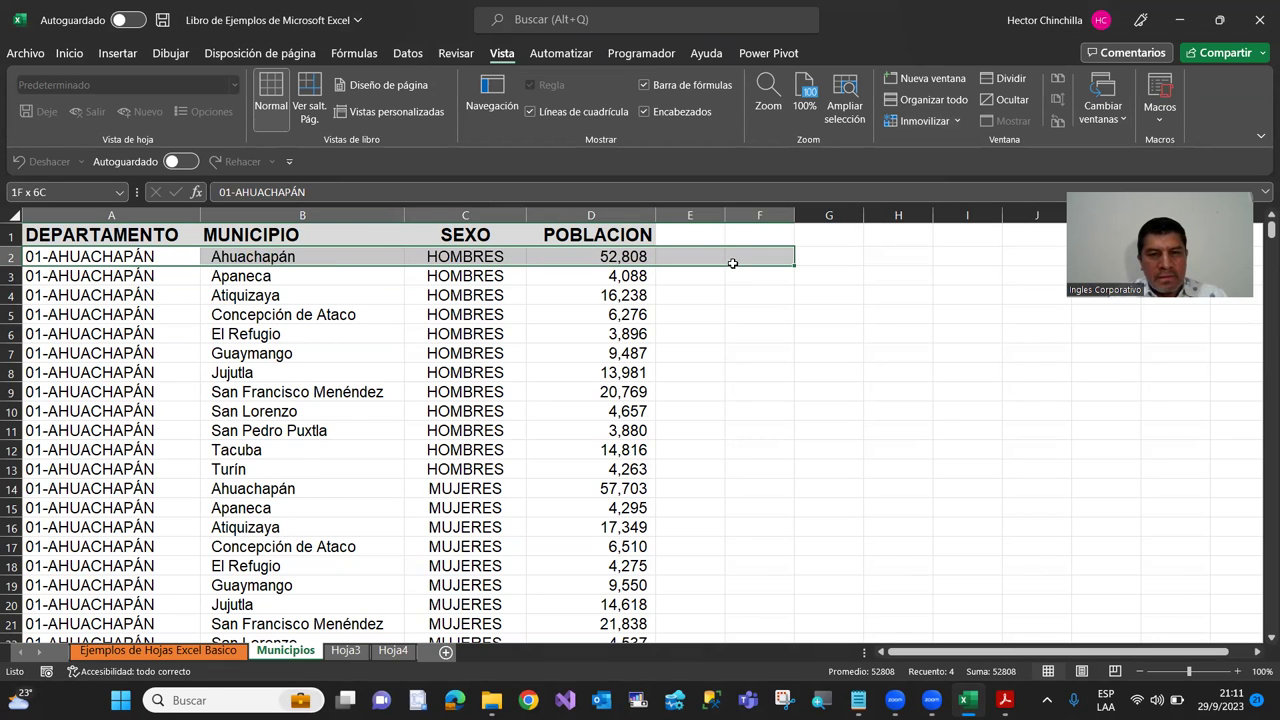
pyautogui.click(189, 308)
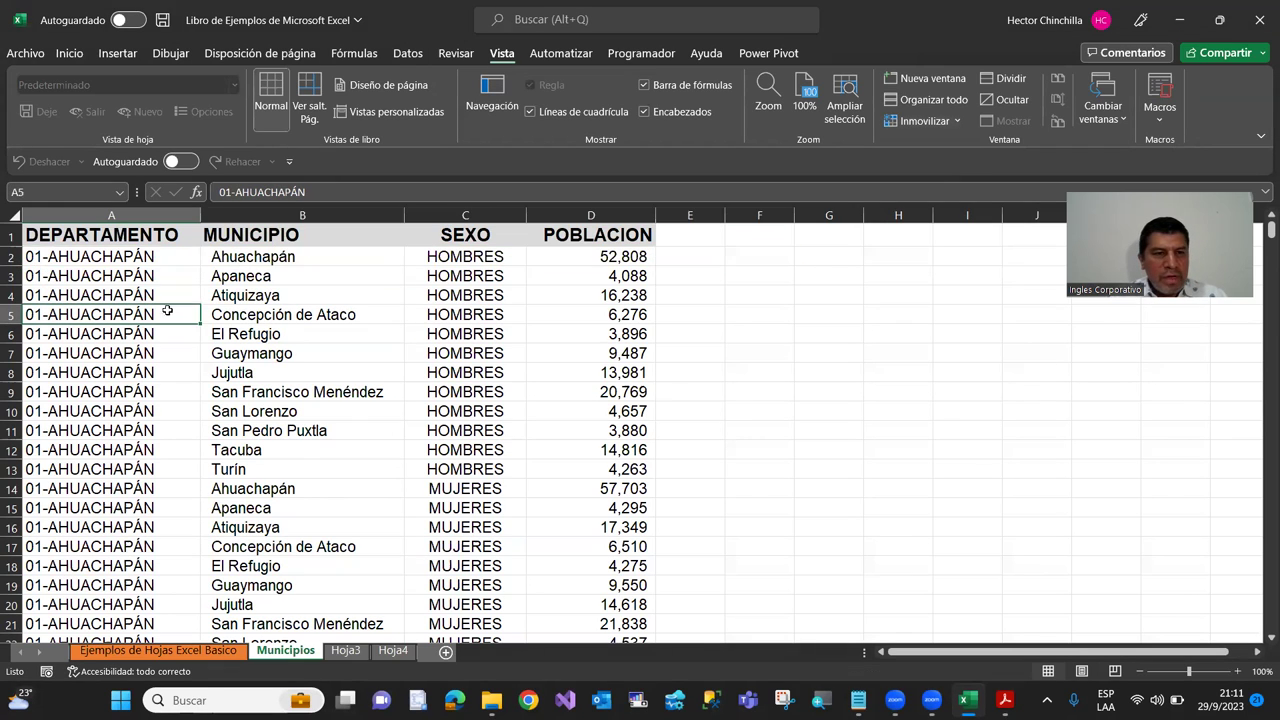
pyautogui.click(95, 257)
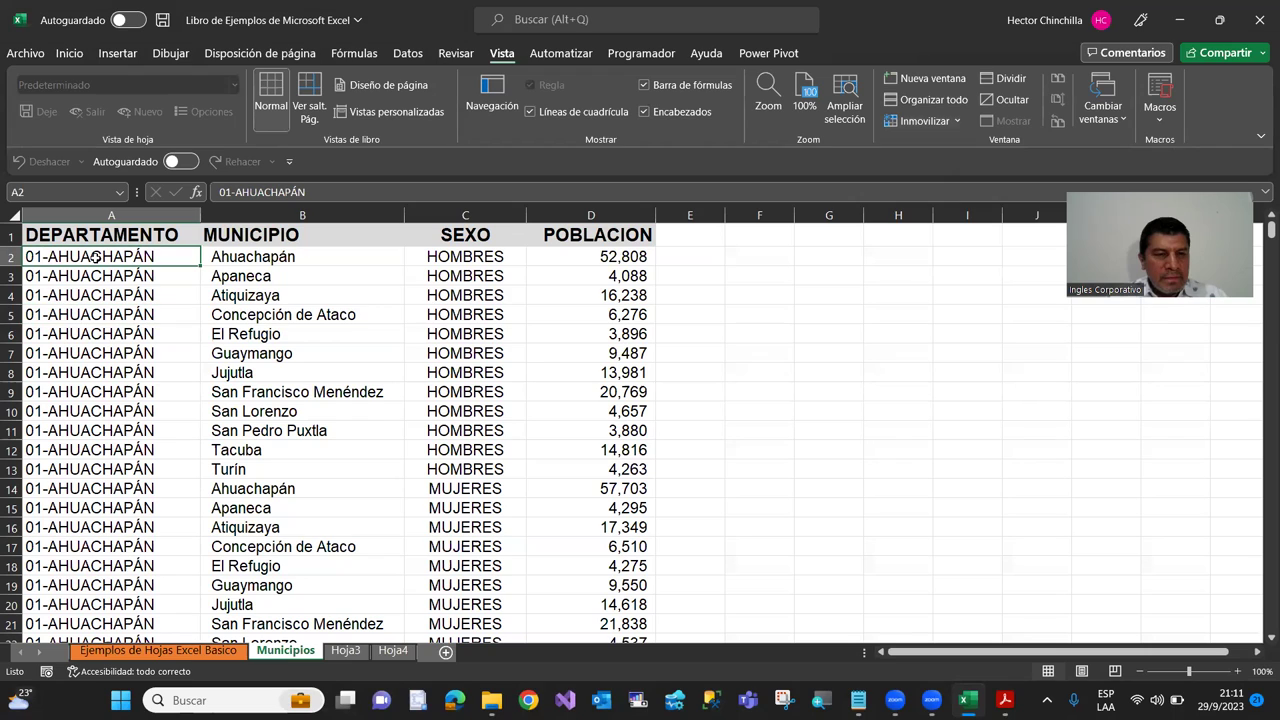
pyautogui.click(164, 314)
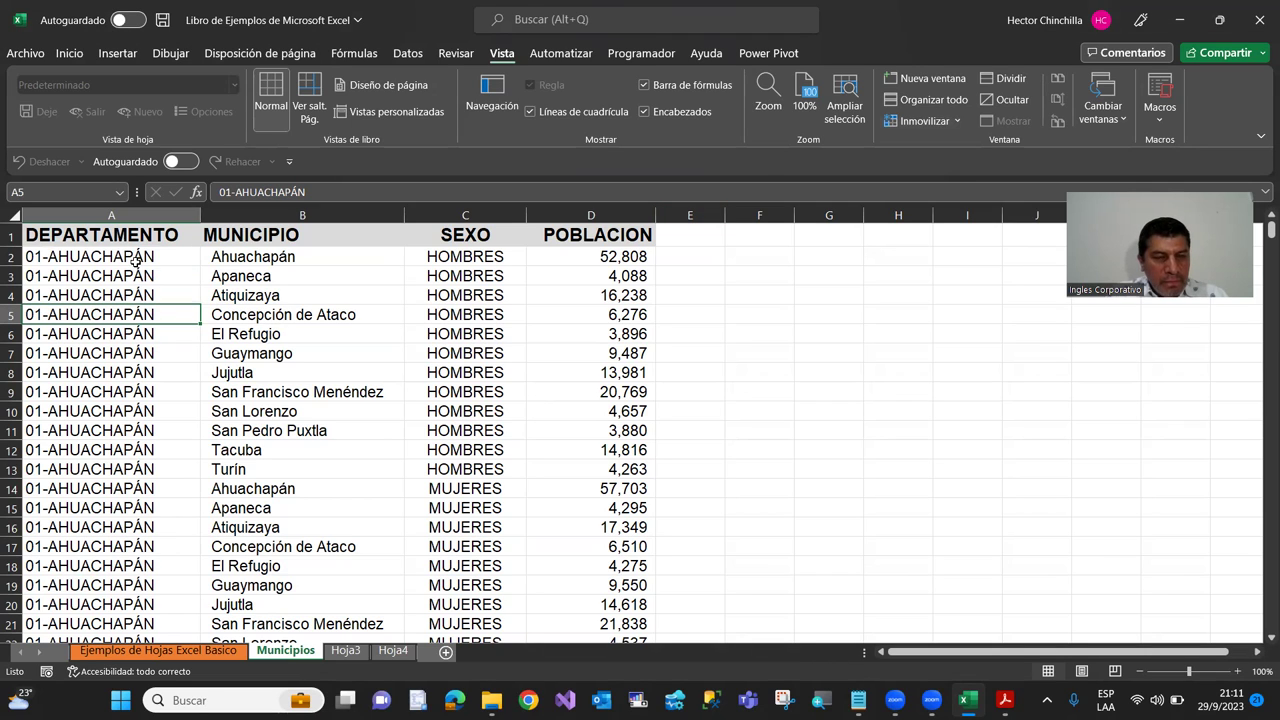
pyautogui.click(136, 258)
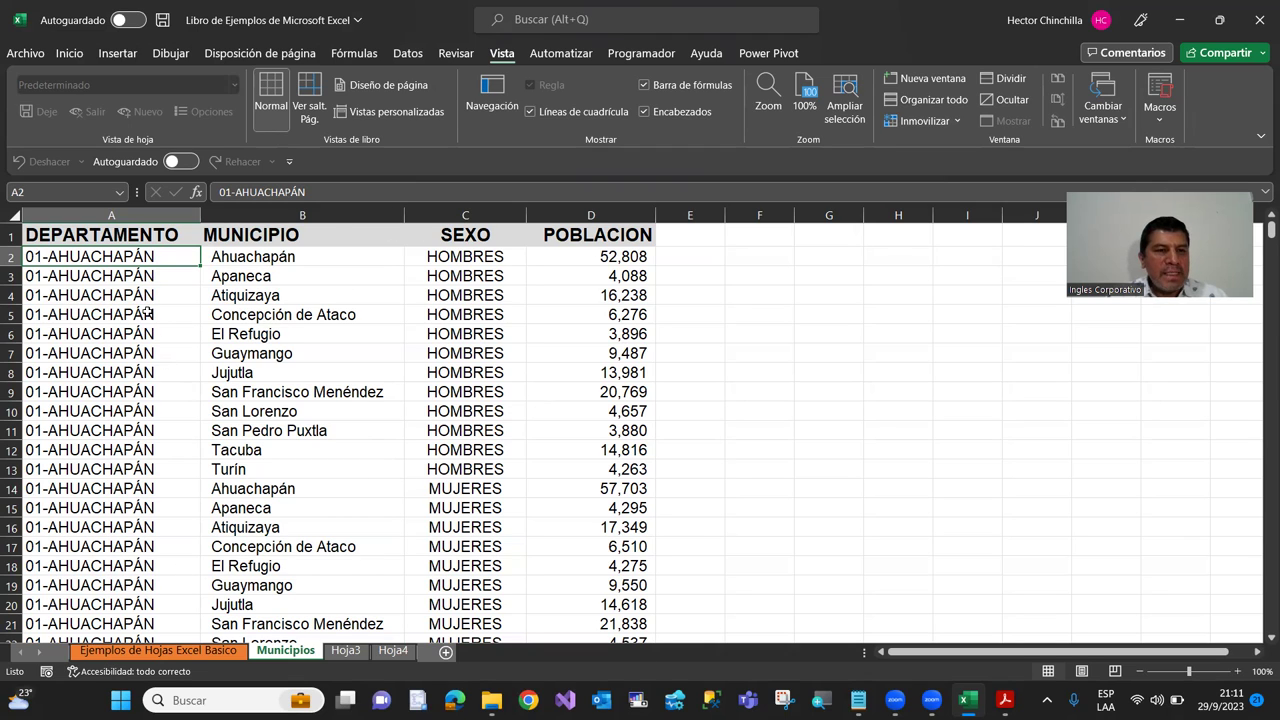
pyautogui.click(187, 331)
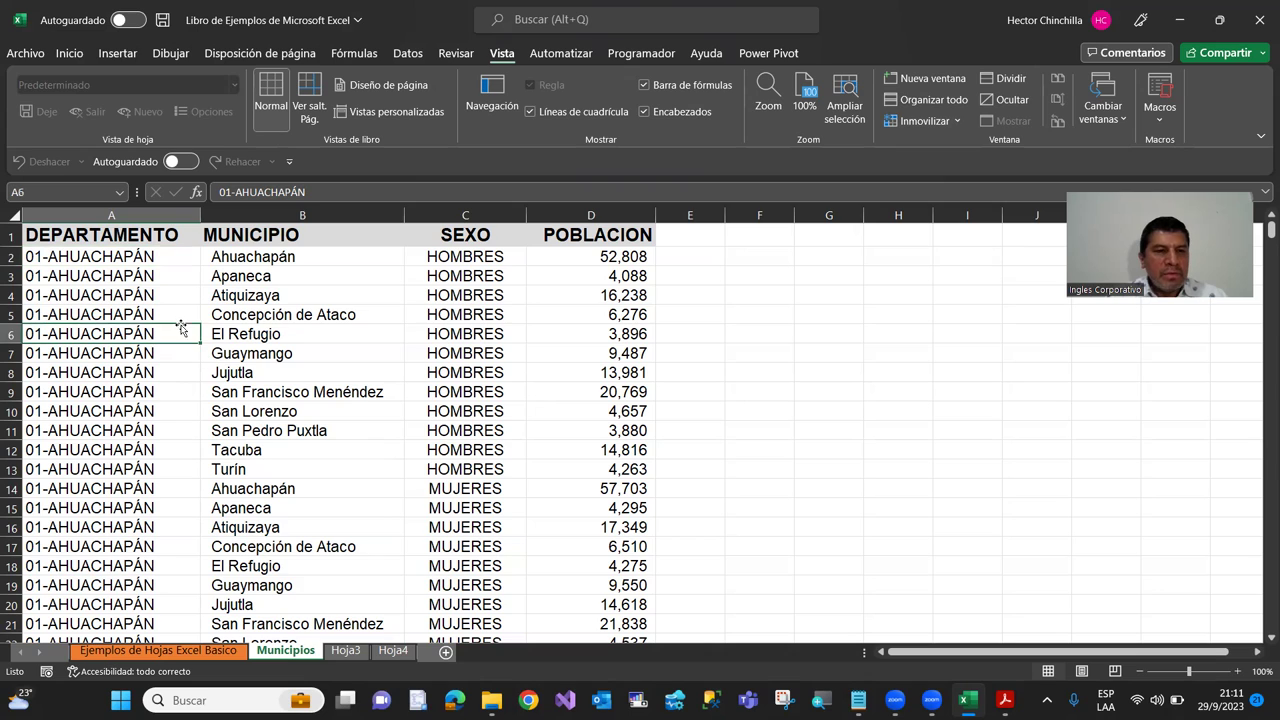
pyautogui.click(157, 260)
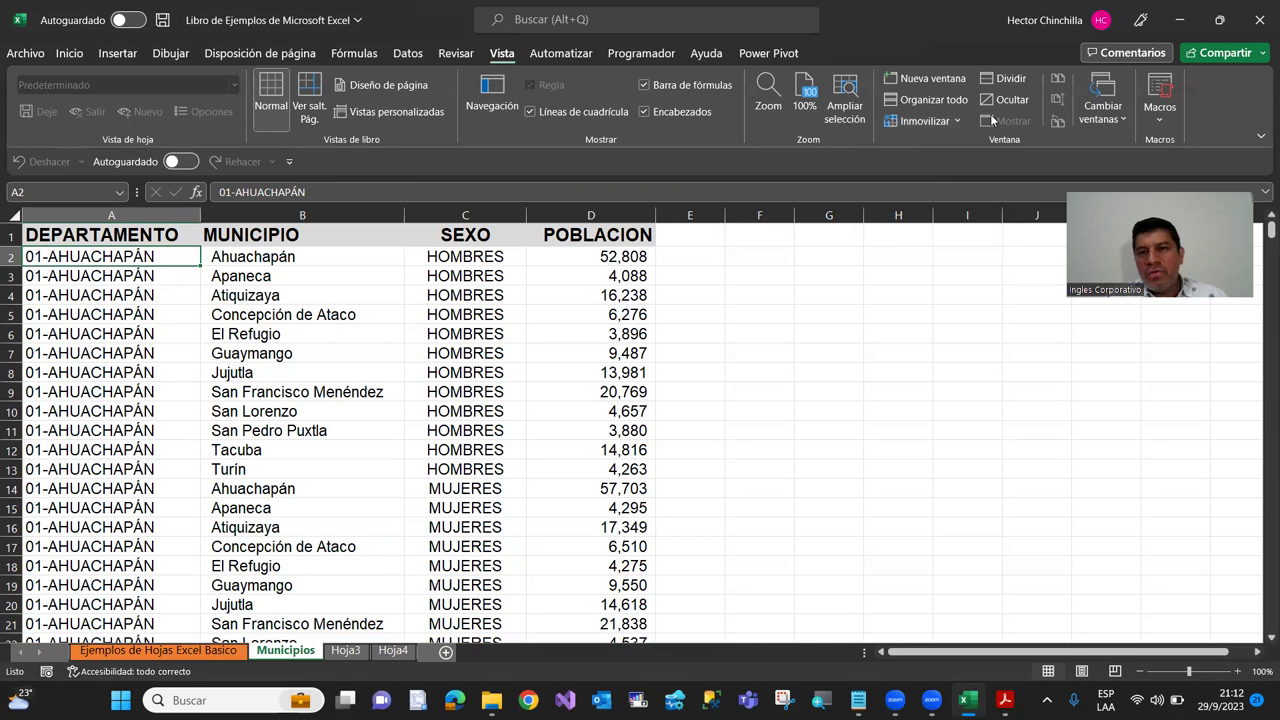
pyautogui.click(958, 122)
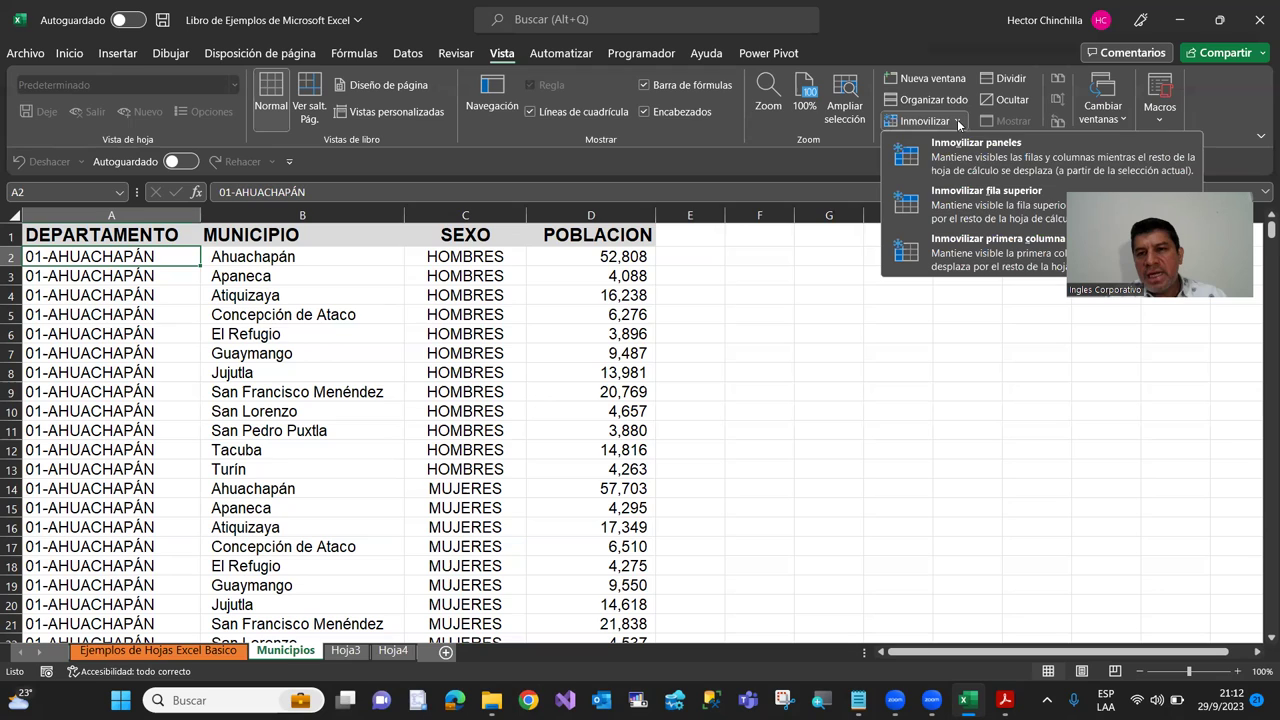
pyautogui.click(985, 195)
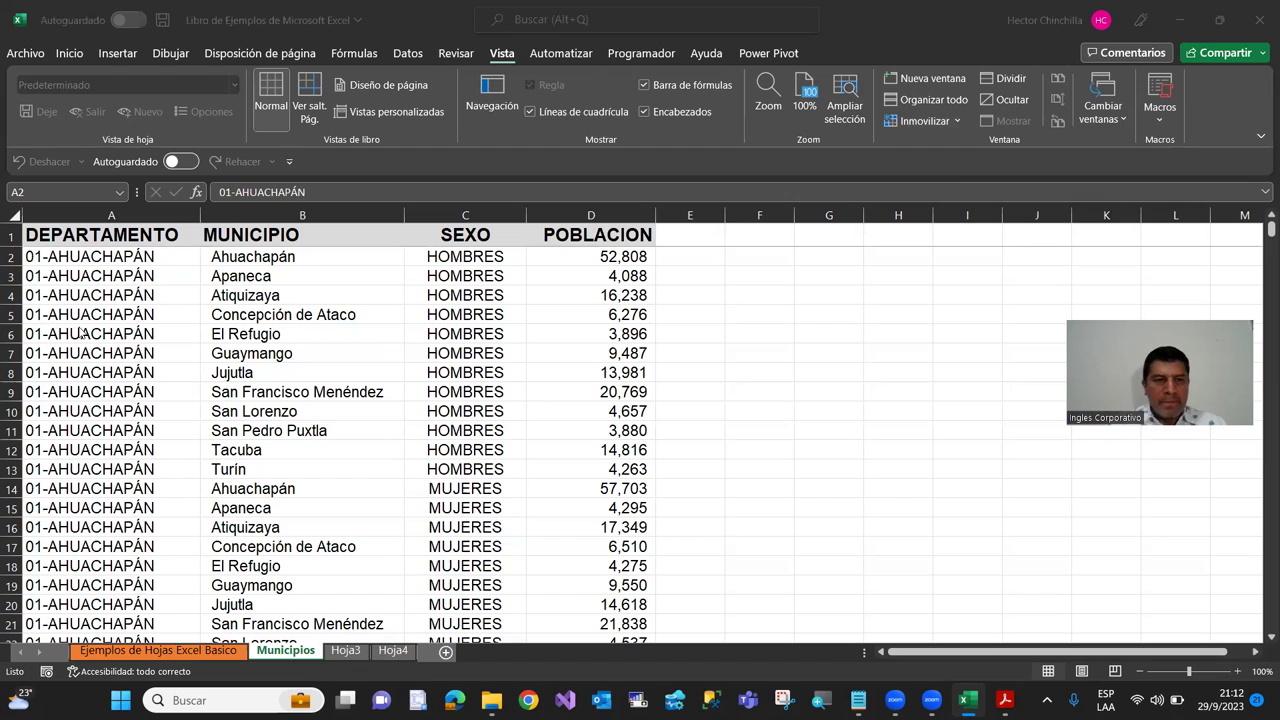
pyautogui.click(85, 265)
pyautogui.press('Down')
pyautogui.press('Down')
pyautogui.press('Down')
pyautogui.press('Down')
pyautogui.press('Down')
pyautogui.press('Down')
pyautogui.press('Down')
pyautogui.press('Down')
pyautogui.press('Down')
pyautogui.press('Down')
pyautogui.press('Down')
pyautogui.press('Down')
pyautogui.press('Down')
pyautogui.press('Down')
pyautogui.press('Down')
pyautogui.press('Down')
pyautogui.press('Down')
pyautogui.press('Down')
pyautogui.press('Down')
pyautogui.press('Down')
pyautogui.press('Down')
pyautogui.press('Down')
pyautogui.press('Down')
pyautogui.press('Down')
pyautogui.press('Down')
pyautogui.press('Down')
pyautogui.press('pagedown')
pyautogui.press('pageup')
pyautogui.press('pageup')
pyautogui.press('pageup')
pyautogui.press('pageup')
pyautogui.press('pagedown')
pyautogui.press('pagedown')
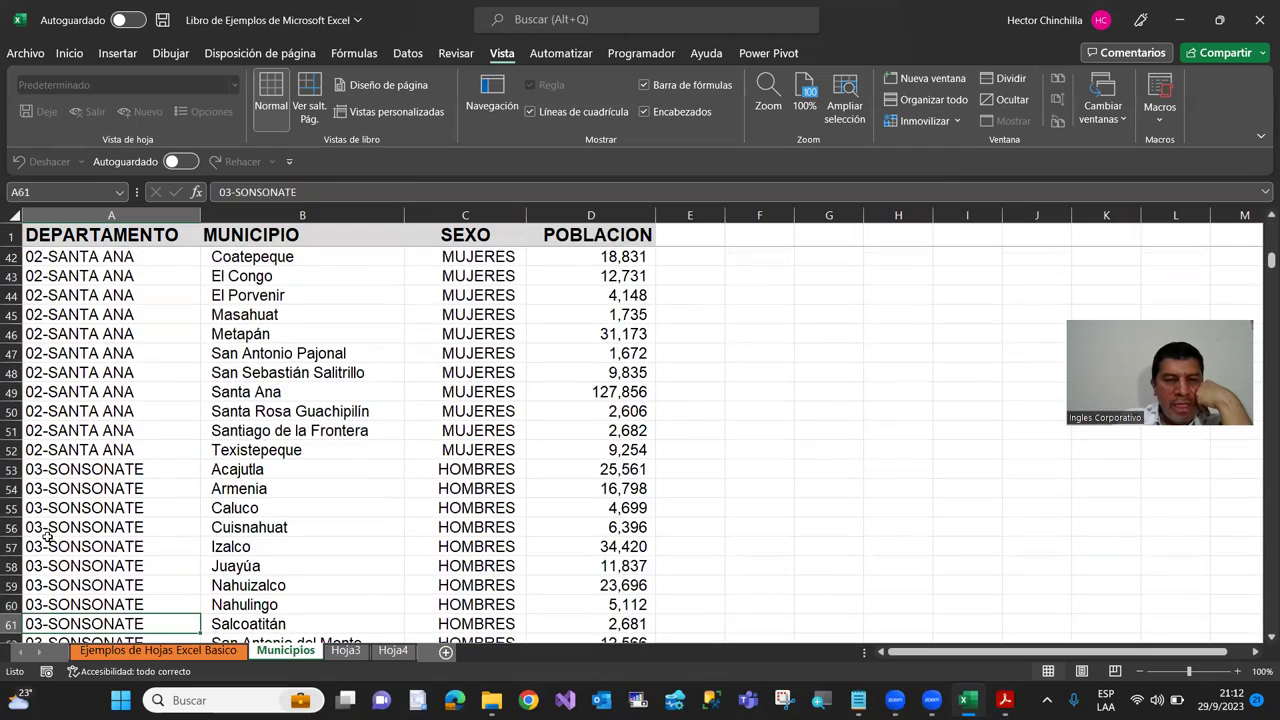
pyautogui.press('pageup')
pyautogui.press('pageup')
pyautogui.press('pagedown')
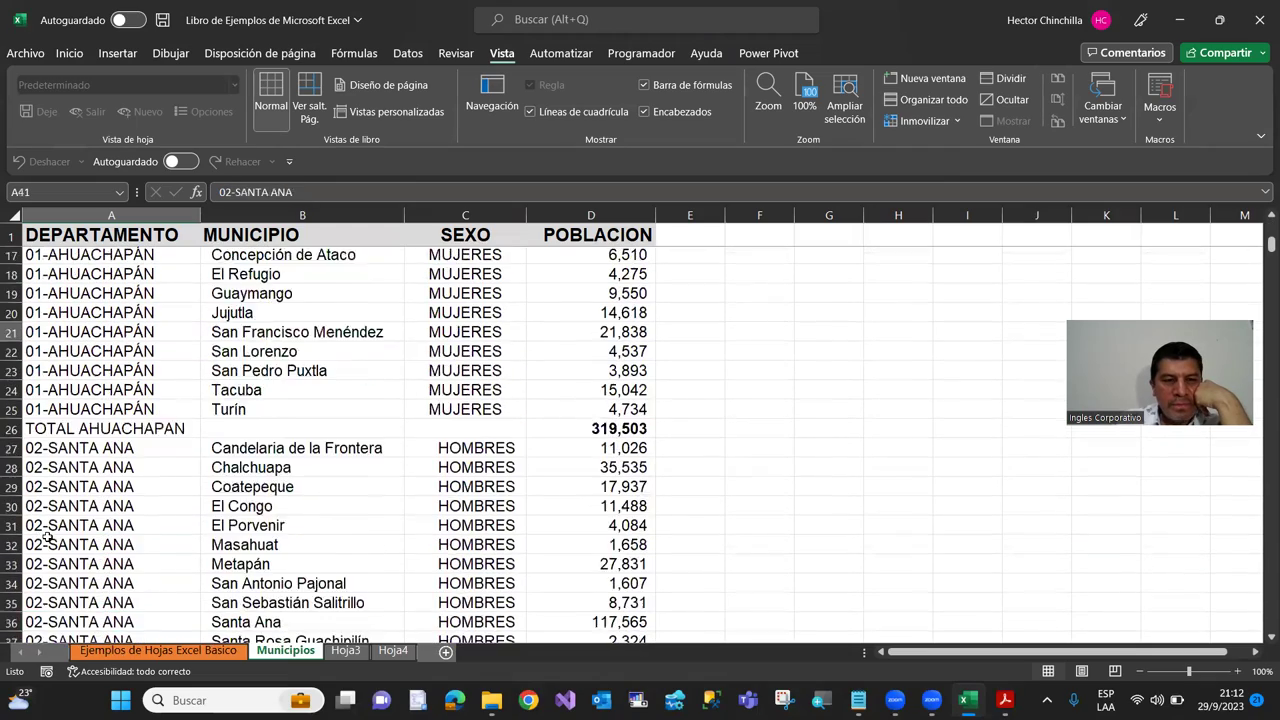
pyautogui.press('pagedown')
pyautogui.press('pageup')
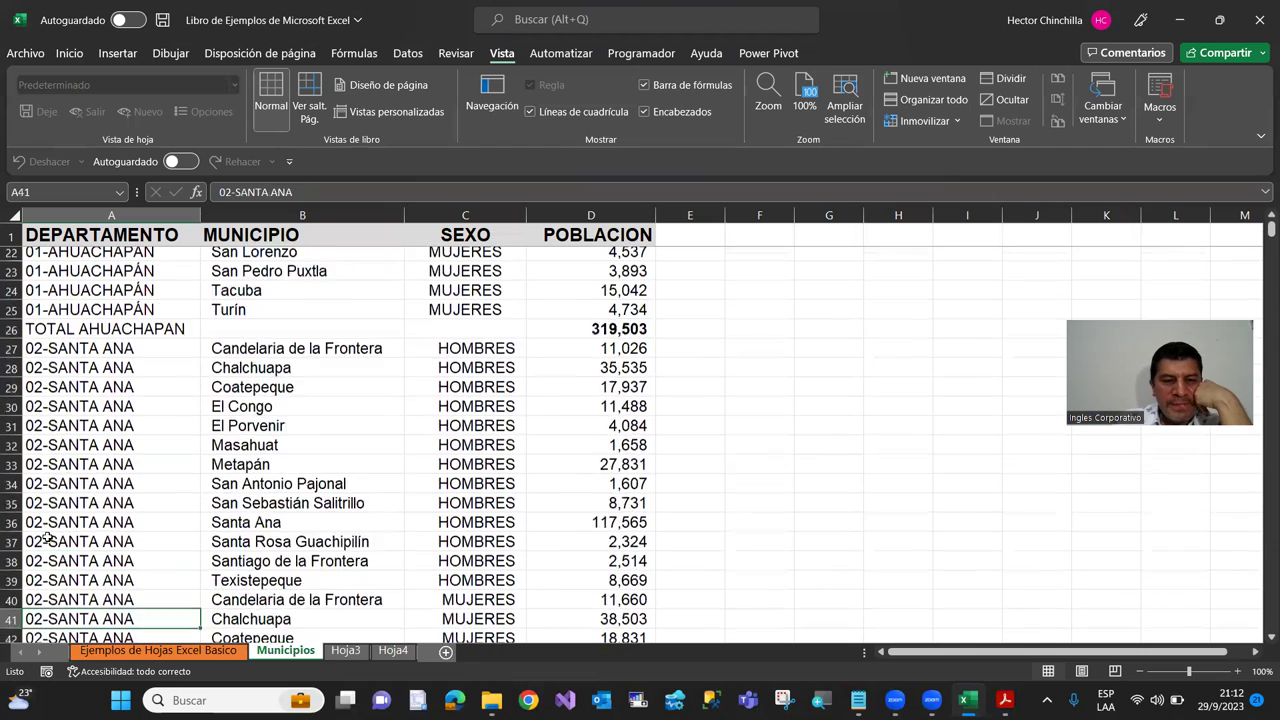
pyautogui.press('pageup')
pyautogui.press('Up')
pyautogui.press('Up')
pyautogui.press('Up')
pyautogui.press('Up')
pyautogui.press('Up')
pyautogui.press('Up')
pyautogui.press('Up')
pyautogui.press('Down')
pyautogui.press('Up')
pyautogui.press('Down')
pyautogui.press('Up')
pyautogui.press('Down')
pyautogui.press('Up')
pyautogui.press('Down')
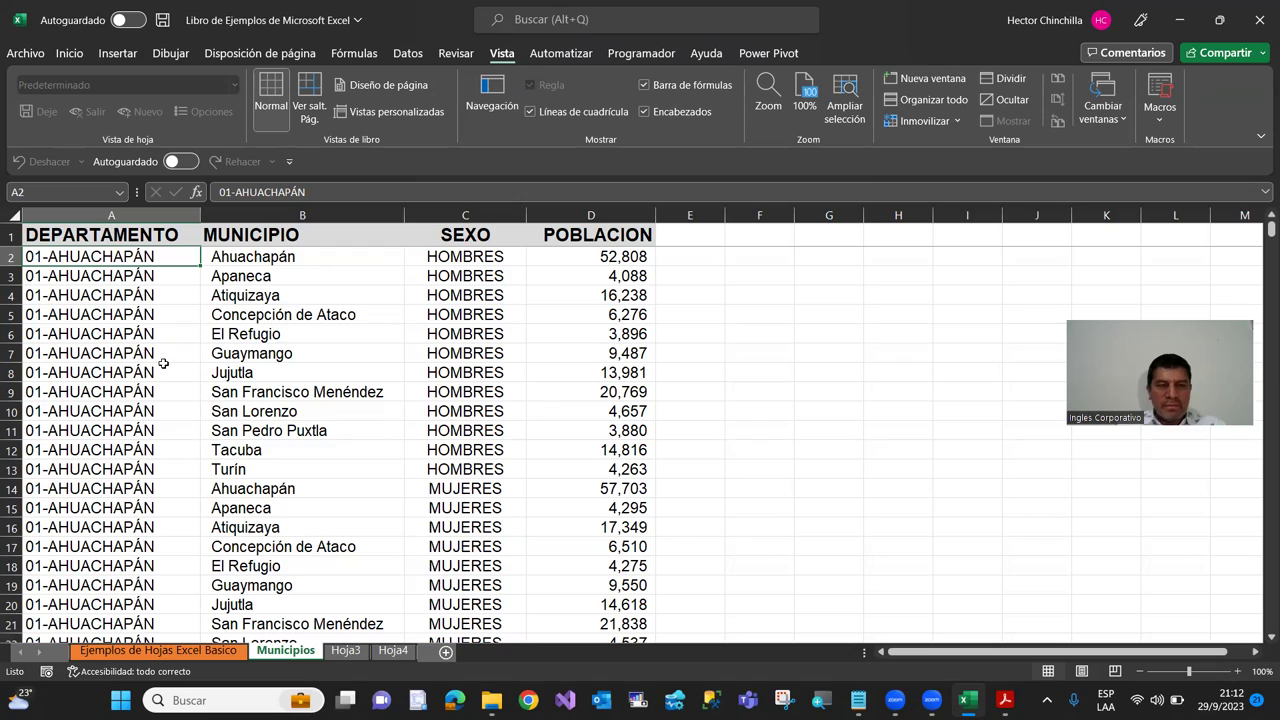
pyautogui.press('Down')
pyautogui.press('Down')
pyautogui.press('Down')
pyautogui.press('Down')
pyautogui.press('Down')
pyautogui.press('Down')
pyautogui.press('Down')
pyautogui.press('Down')
pyautogui.press('Down')
pyautogui.press('Down')
pyautogui.press('Down')
pyautogui.press('Down')
pyautogui.press('Down')
pyautogui.press('Down')
pyautogui.press('Down')
pyautogui.press('Down')
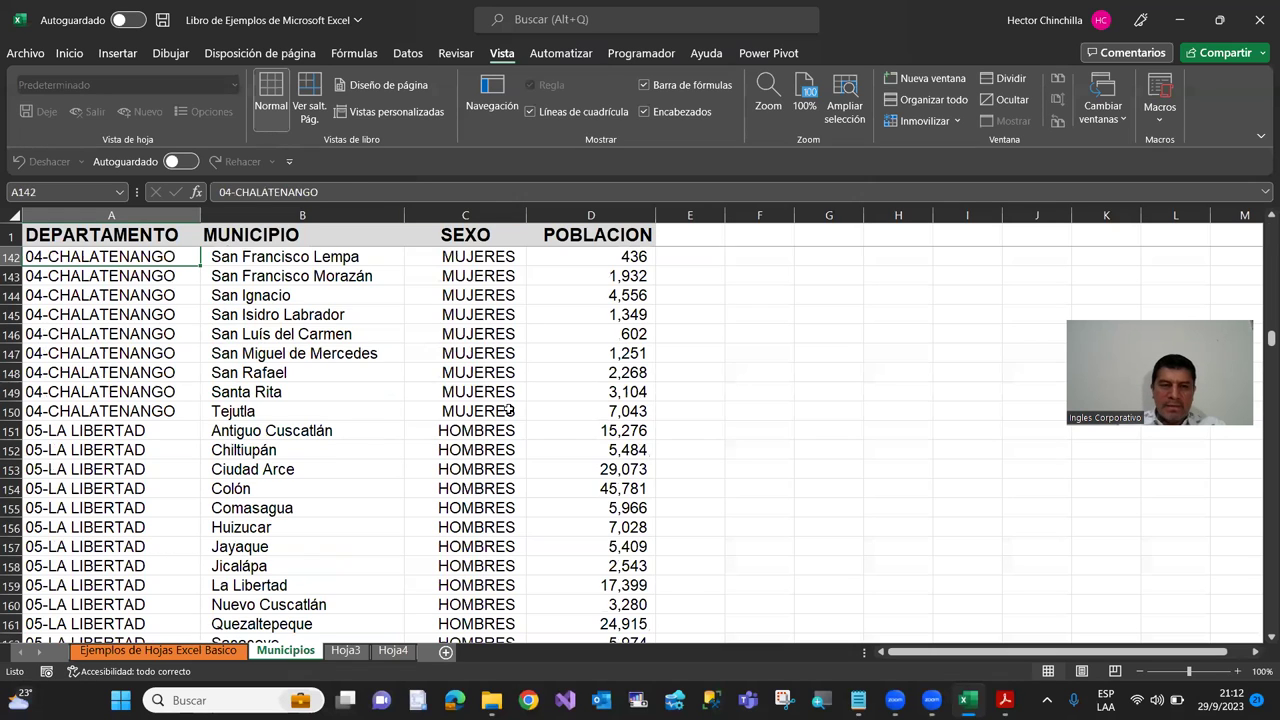
pyautogui.hotkey('ctrl', 'Home')
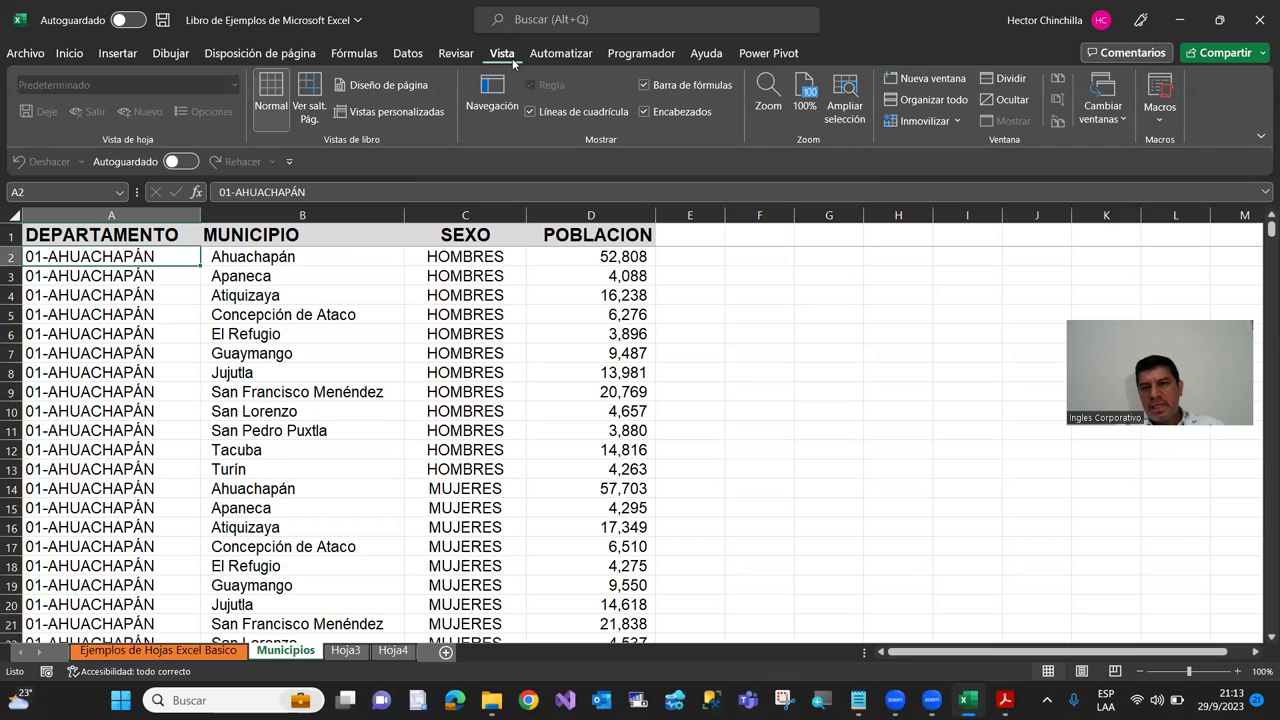
# Step: Choose Movilizar paneles, then move down column A to watch the headers scroll away
pyautogui.click(958, 124)
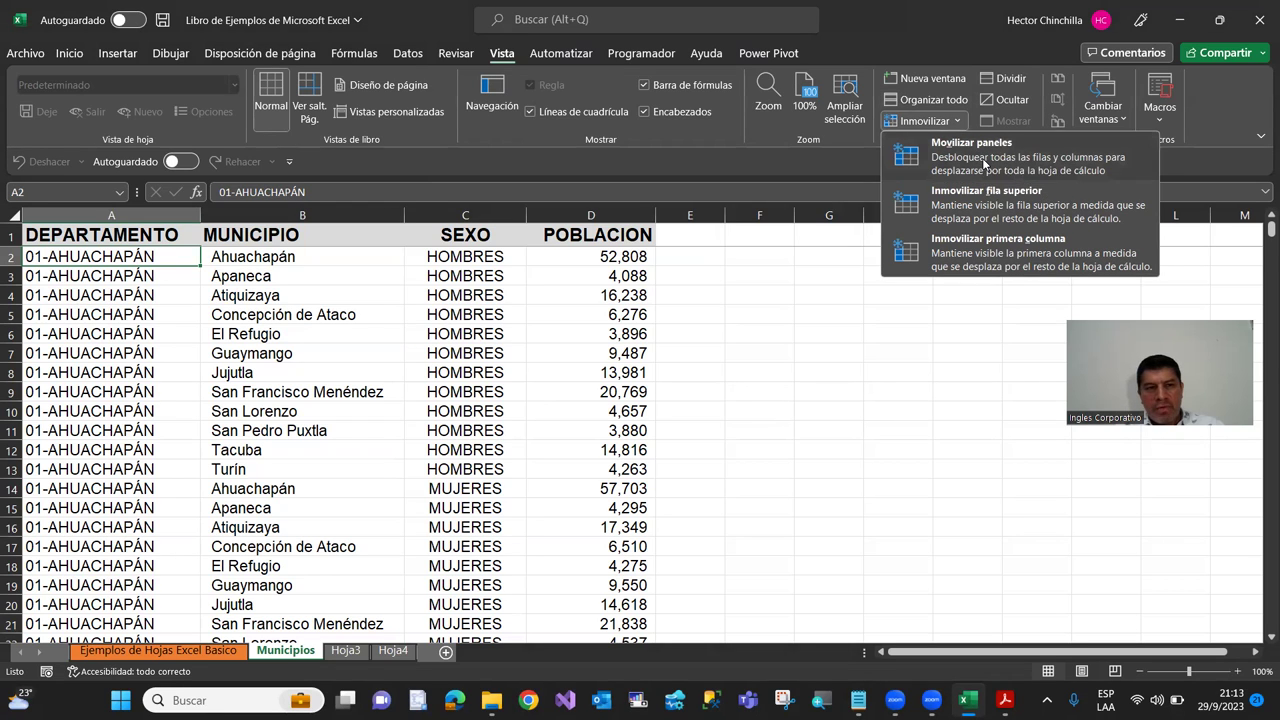
pyautogui.click(985, 163)
pyautogui.click(521, 275)
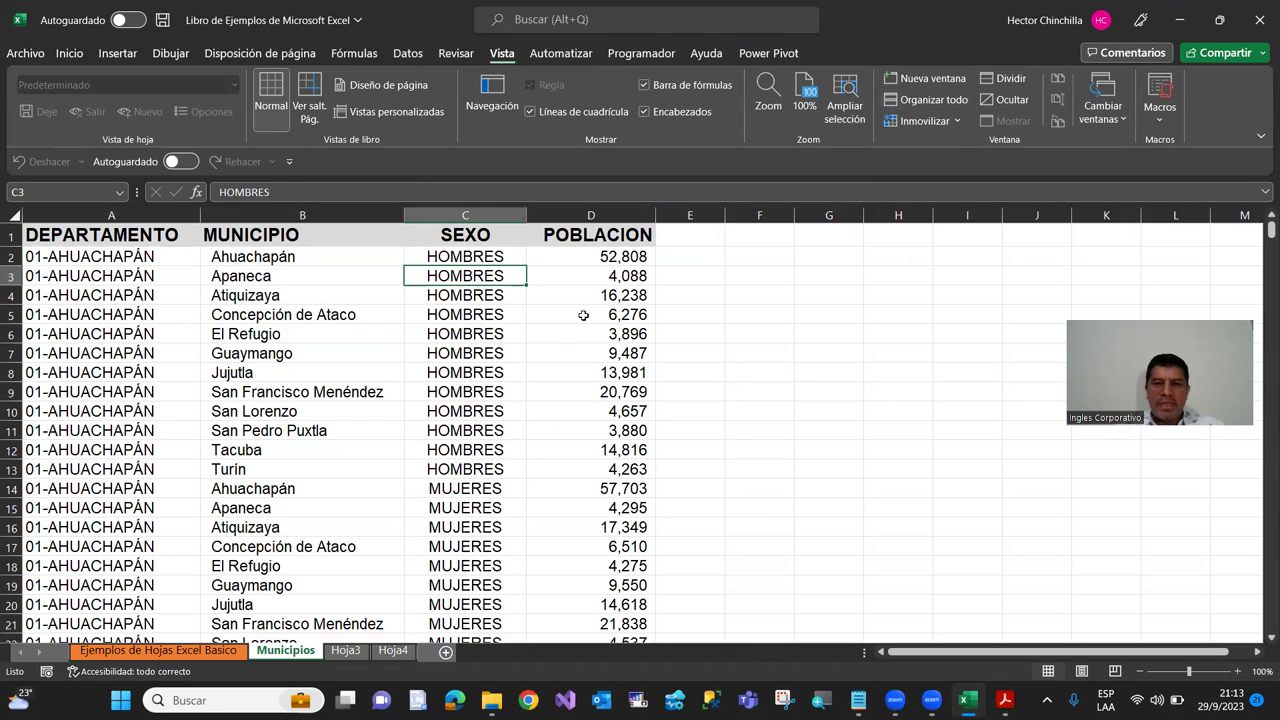
pyautogui.click(74, 257)
pyautogui.press('Down')
pyautogui.press('Down')
pyautogui.press('Down')
pyautogui.press('Down')
pyautogui.press('Down')
pyautogui.press('Down')
pyautogui.press('Down')
pyautogui.press('Down')
pyautogui.press('Down')
pyautogui.press('Down')
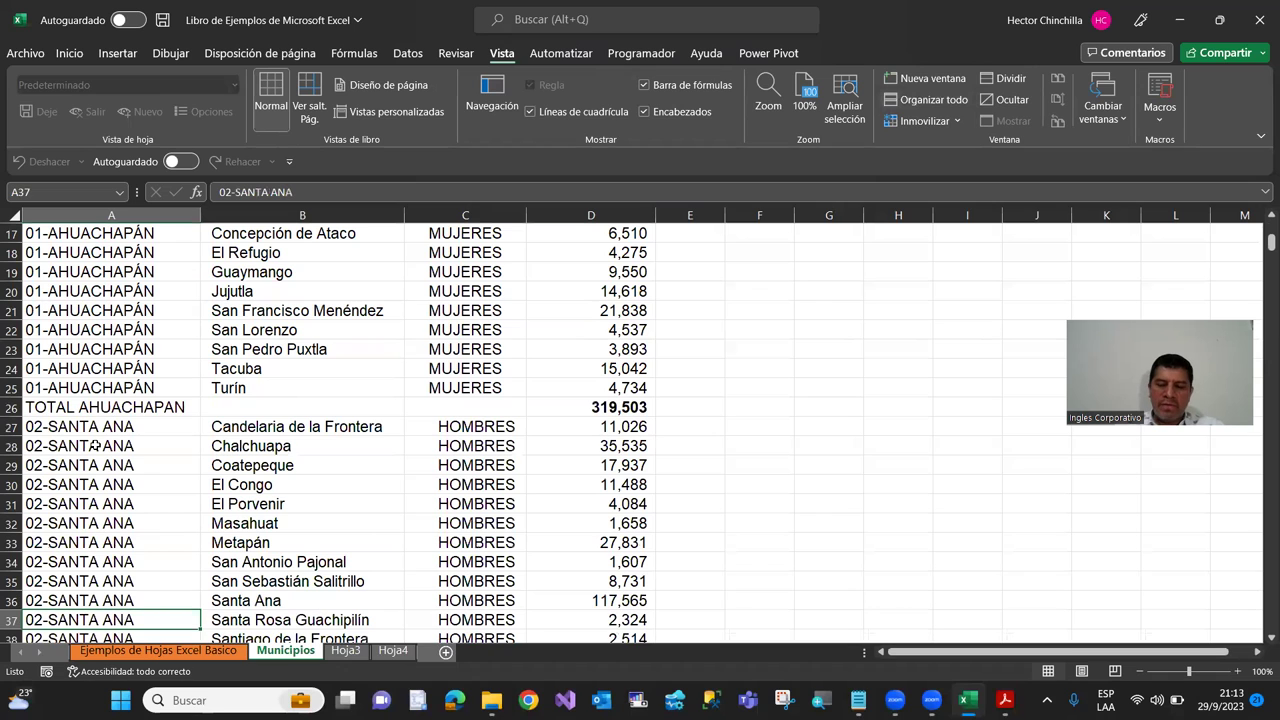
pyautogui.hotkey('ctrl', 'Up')
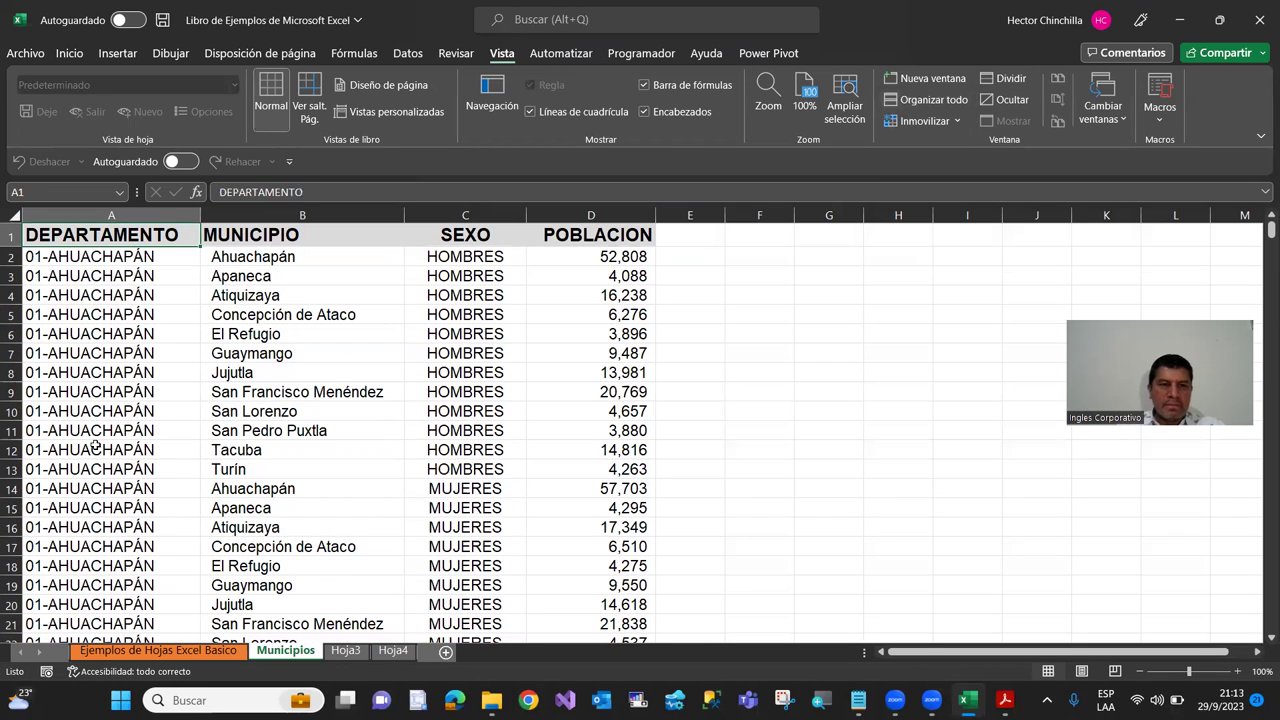
pyautogui.press('Down')
pyautogui.press('Up')
pyautogui.press('Down')
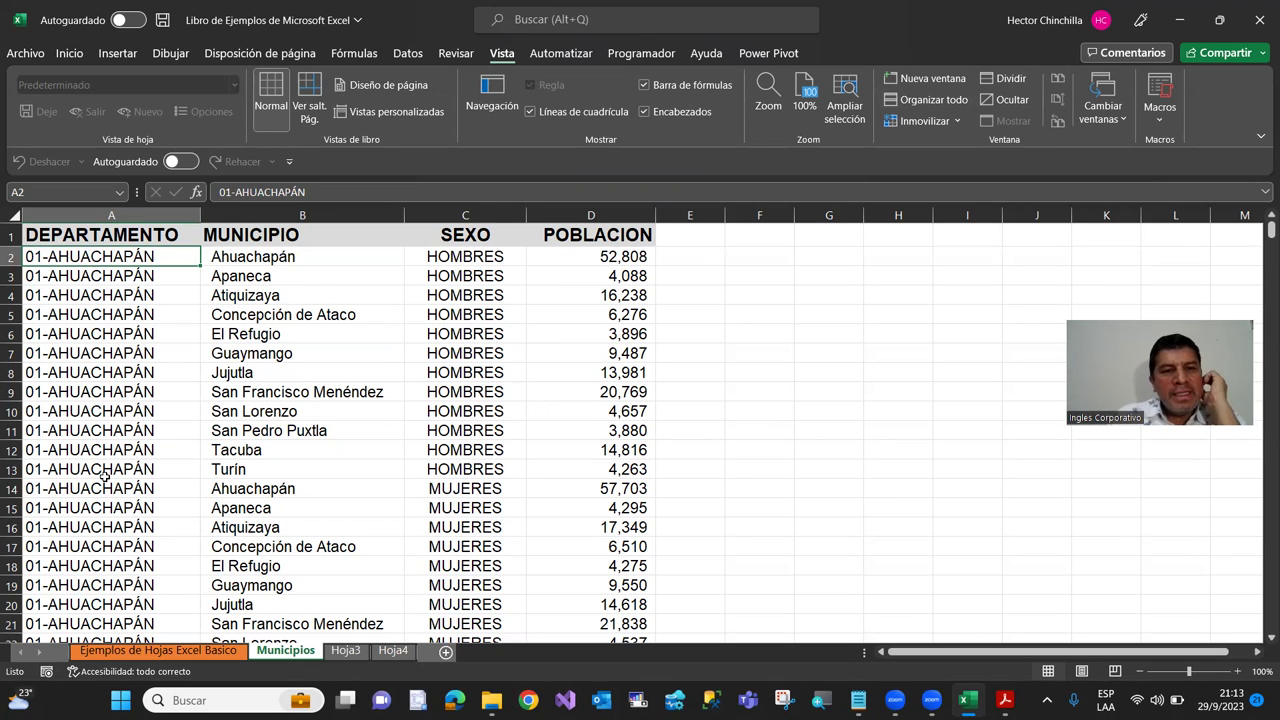
# Step: Move right along row 2 past POBLACION until column A scrolls out of view
pyautogui.press('Right')
pyautogui.press('Right')
pyautogui.press('Right')
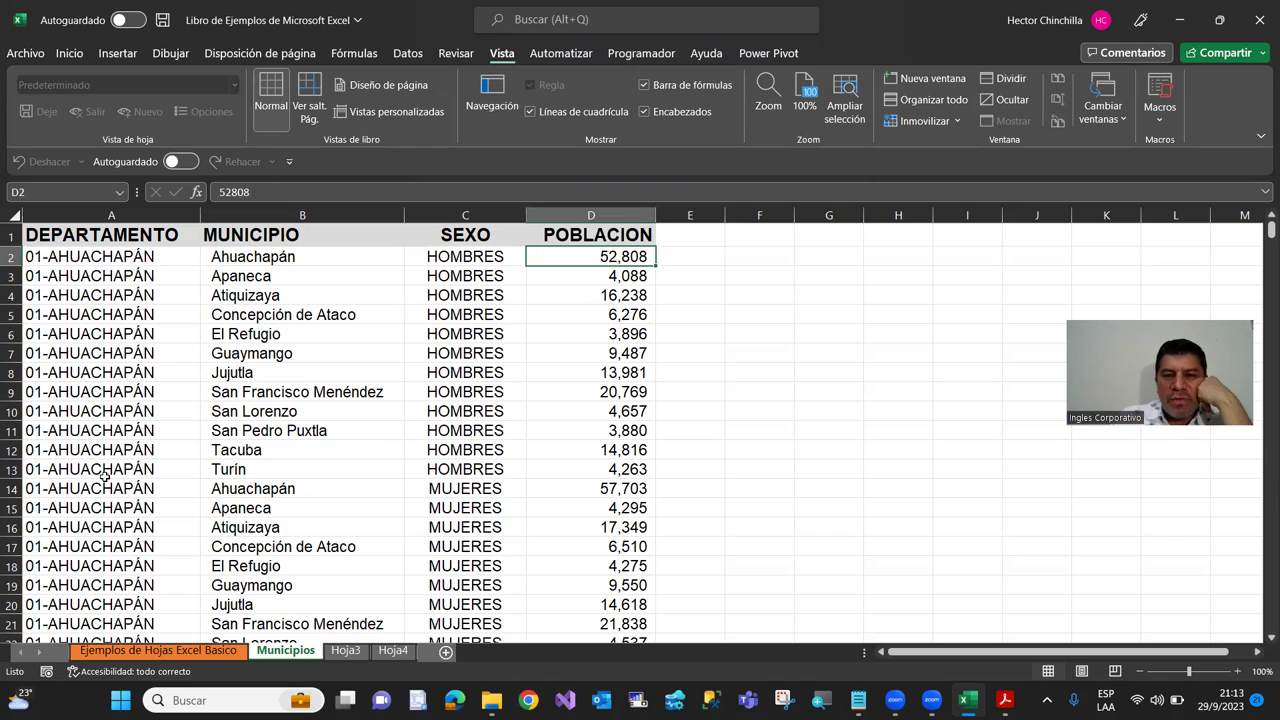
pyautogui.press('Right')
pyautogui.press('Right')
pyautogui.press('Right')
pyautogui.press('Right')
pyautogui.press('Right')
pyautogui.press('Right')
pyautogui.press('Right')
pyautogui.press('Left')
pyautogui.press('Left')
pyautogui.press('Left')
pyautogui.press('Left')
pyautogui.press('Left')
pyautogui.press('Right')
pyautogui.press('Right')
pyautogui.press('Right')
pyautogui.press('Right')
pyautogui.press('Right')
pyautogui.press('Right')
pyautogui.press('Right')
pyautogui.press('Right')
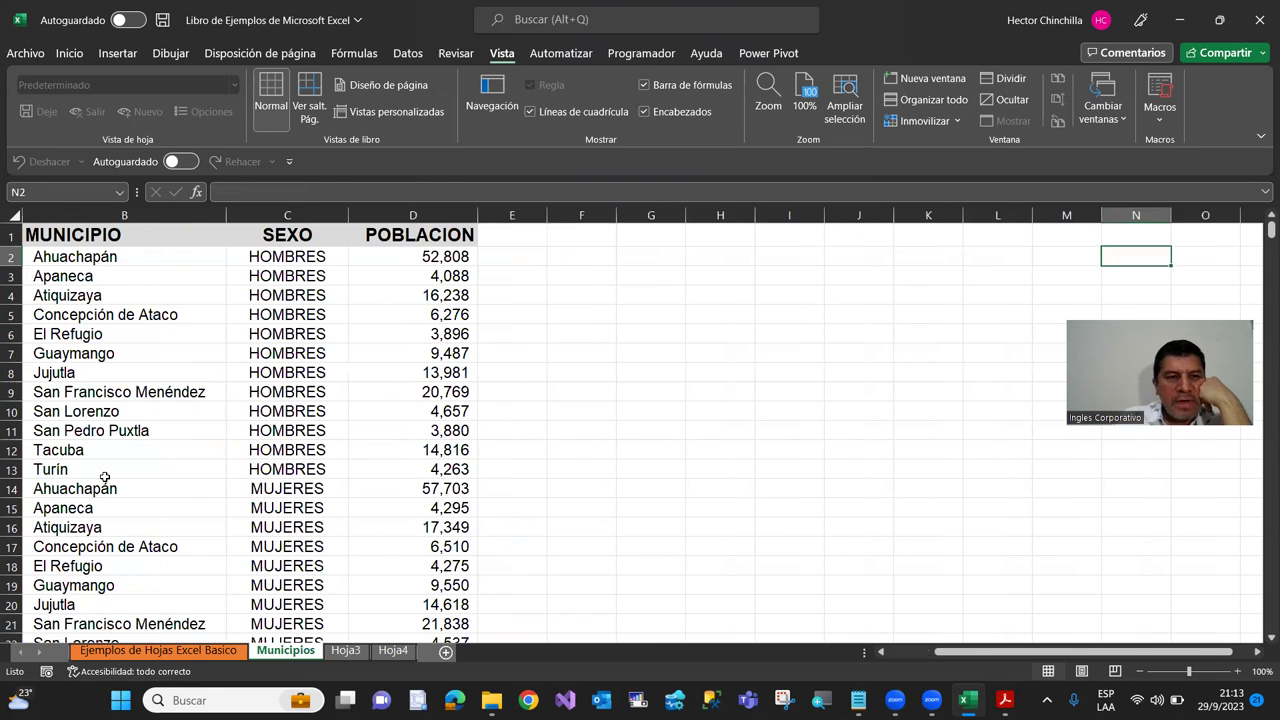
pyautogui.press('Right')
pyautogui.press('Right')
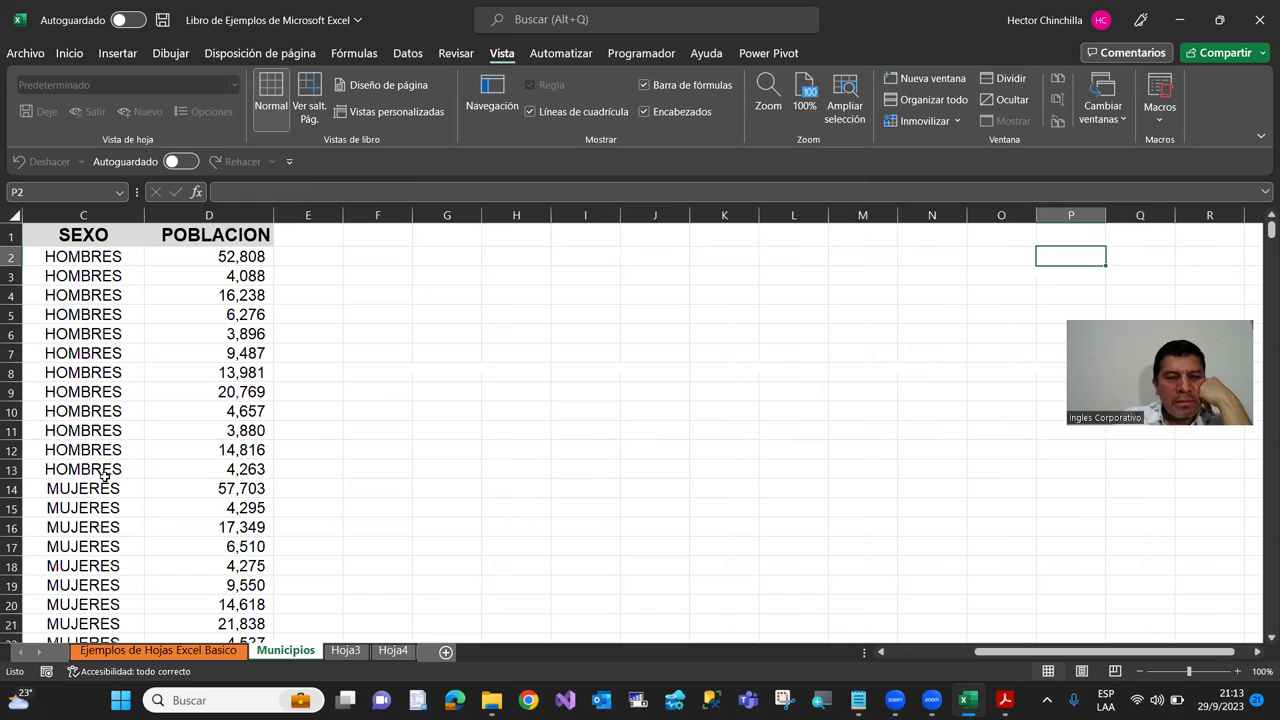
pyautogui.press('Left')
pyautogui.press('Left')
pyautogui.press('Left')
pyautogui.press('Left')
pyautogui.hotkey('ctrl', 'Left')
pyautogui.hotkey('ctrl', 'Left')
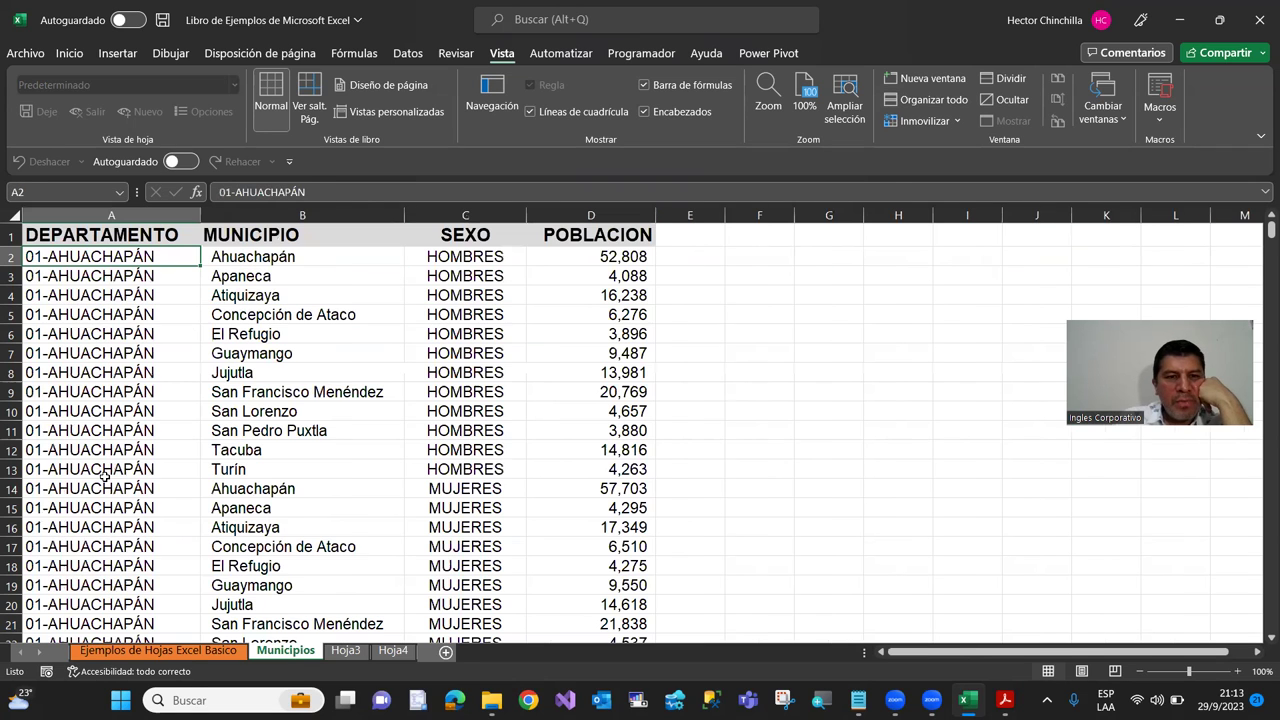
pyautogui.press('Right')
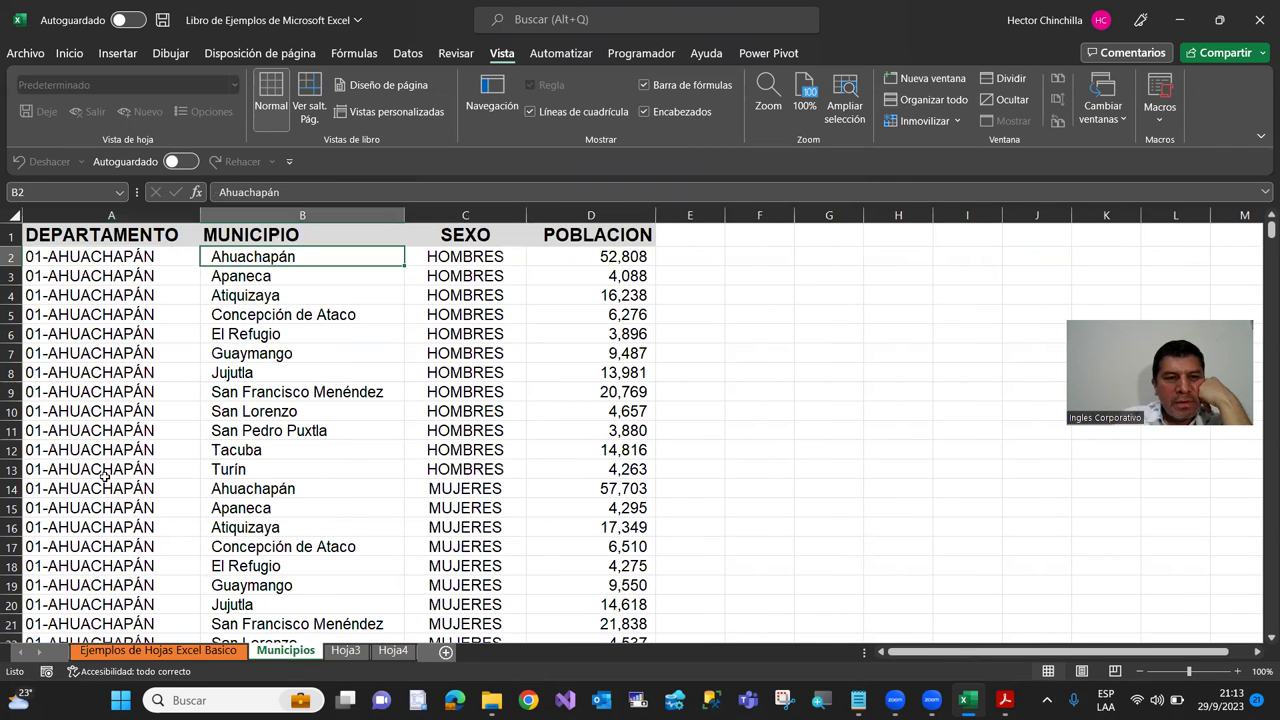
pyautogui.press('Right')
pyautogui.press('Left')
pyautogui.press('Left')
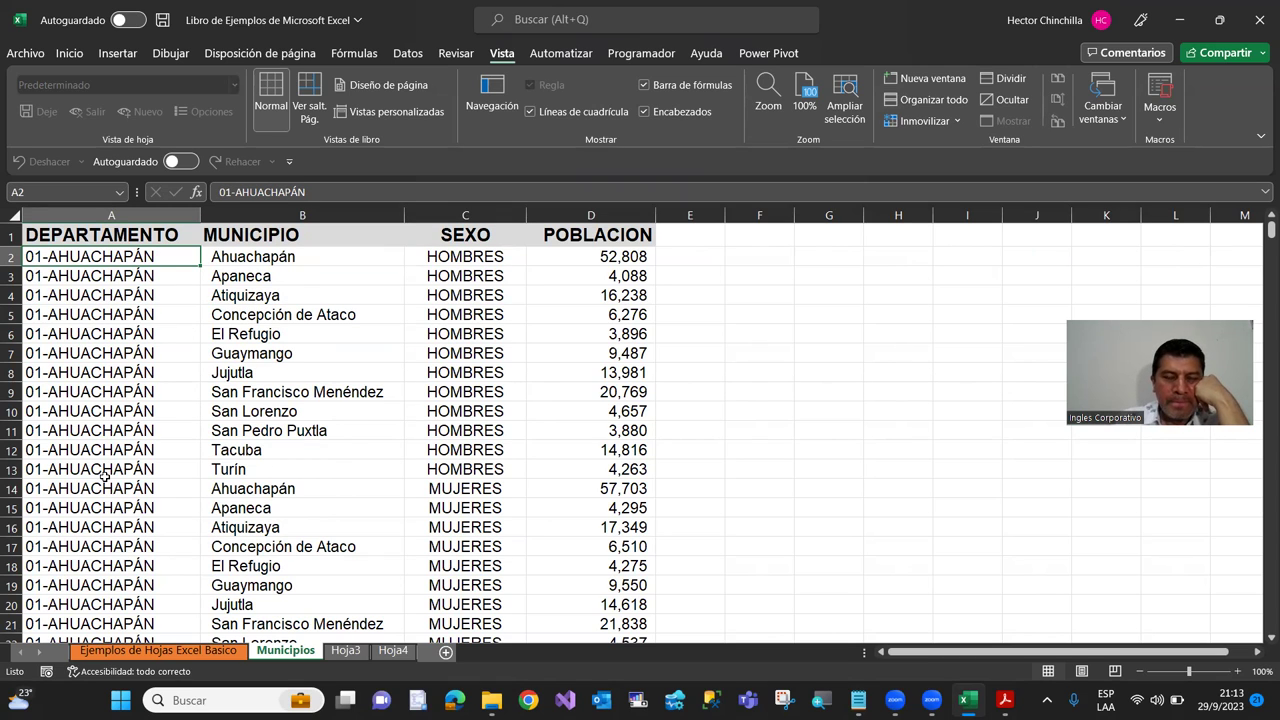
pyautogui.press('Right')
pyautogui.press('Right')
pyautogui.press('Right')
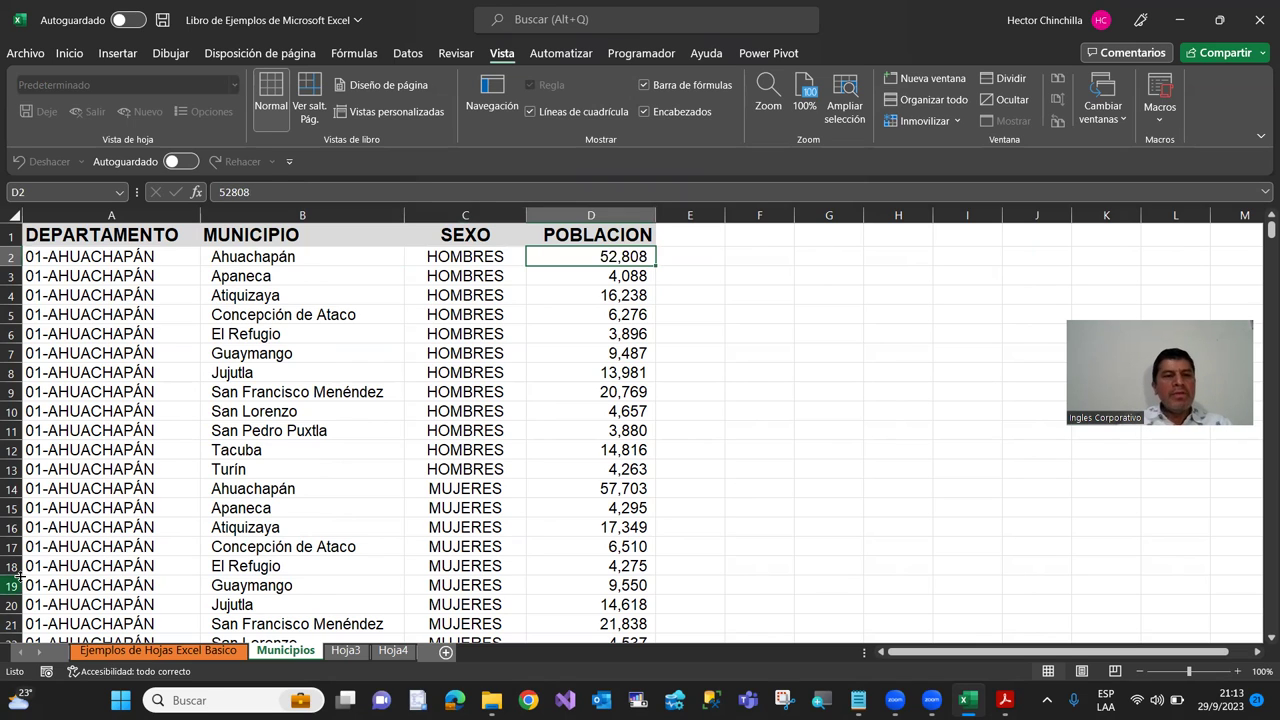
pyautogui.press('Left')
pyautogui.press('Left')
pyautogui.press('Left')
pyautogui.press('Right')
pyautogui.press('Left')
pyautogui.press('Right')
pyautogui.press('Left')
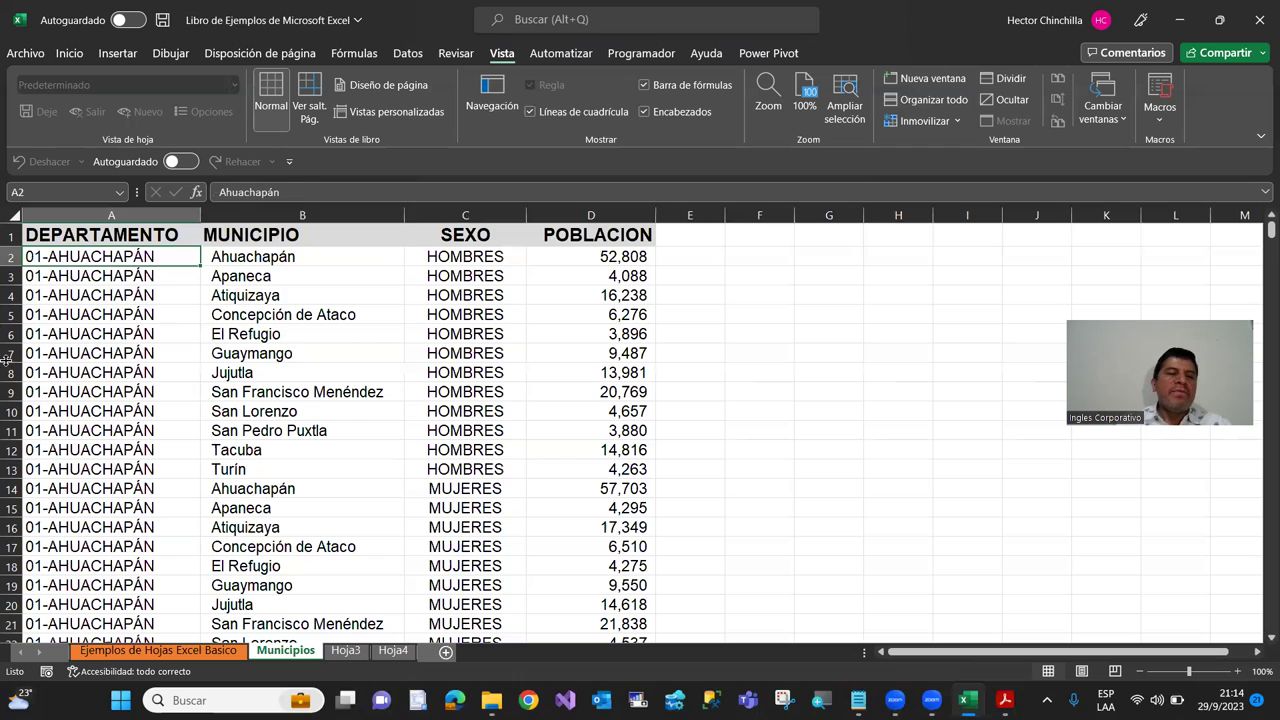
pyautogui.press('Right')
pyautogui.press('Right')
pyautogui.press('Right')
pyautogui.press('Right')
pyautogui.press('Right')
pyautogui.press('Right')
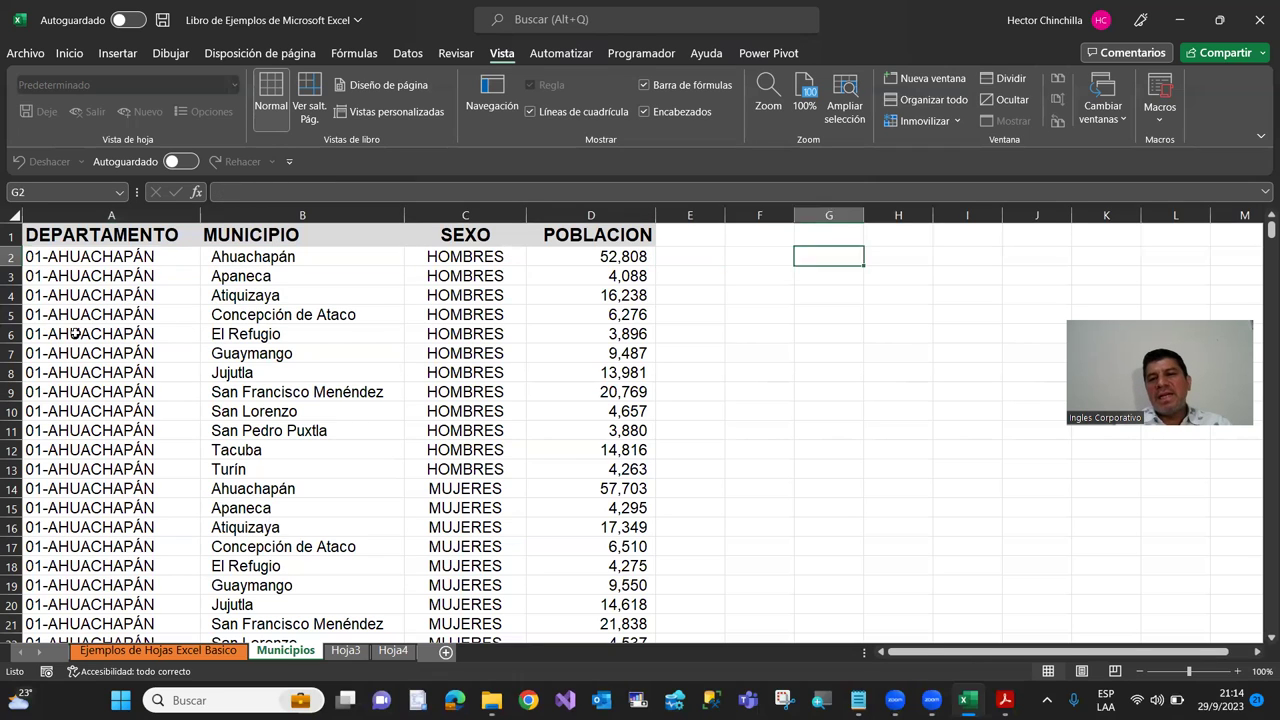
pyautogui.press('Right')
pyautogui.press('Right')
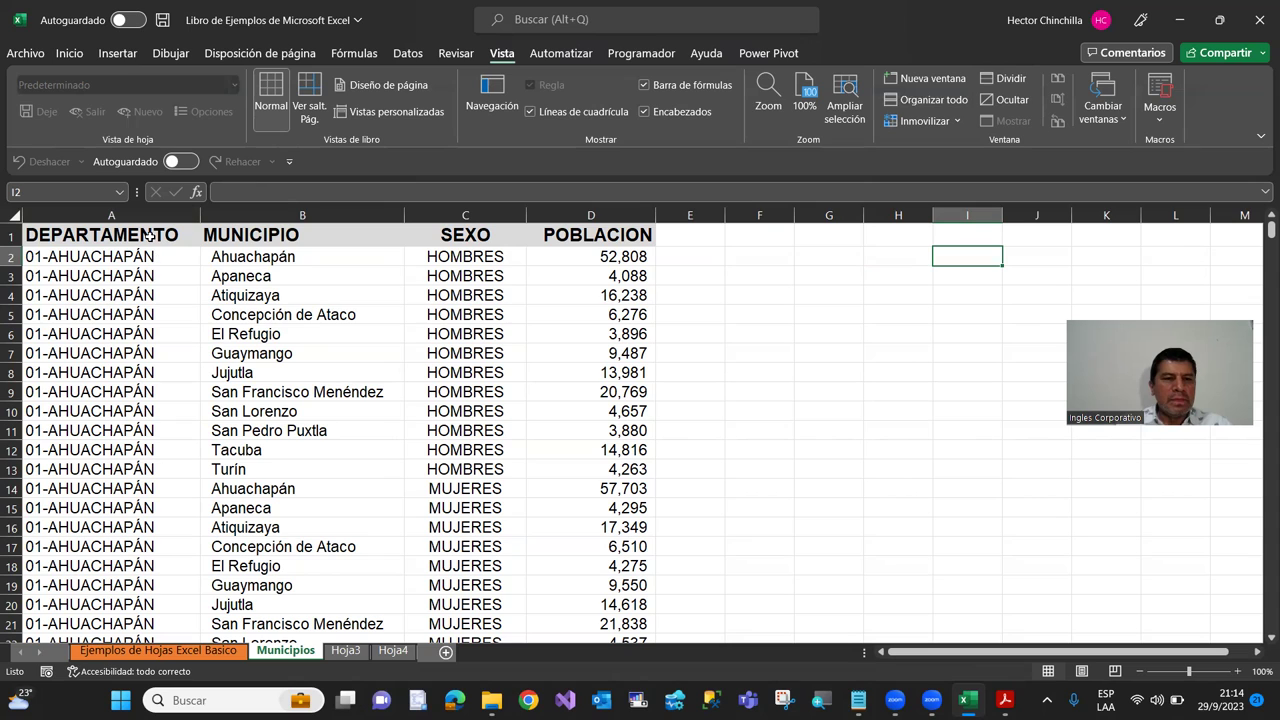
pyautogui.click(150, 238)
pyautogui.press('Right')
pyautogui.press('Right')
pyautogui.press('Right')
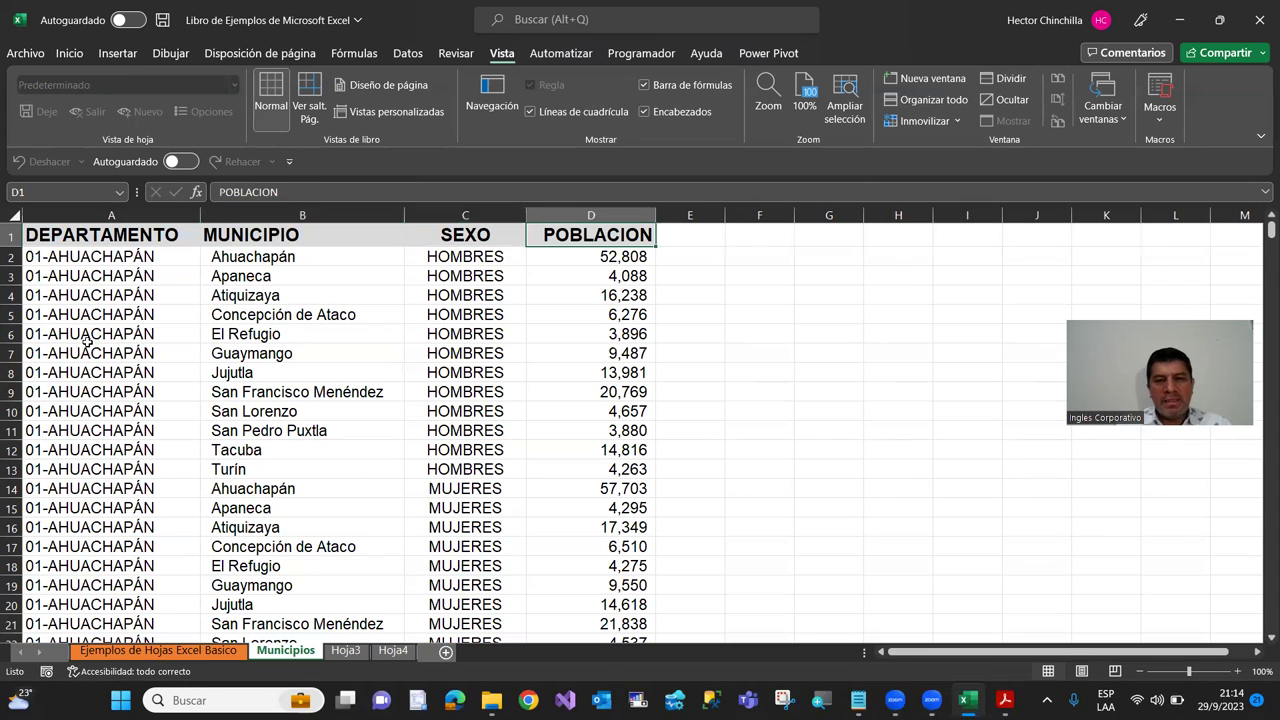
pyautogui.press('Right')
pyautogui.press('Right')
pyautogui.press('Right')
pyautogui.press('Right')
pyautogui.press('Right')
pyautogui.press('Right')
pyautogui.press('Right')
pyautogui.press('Right')
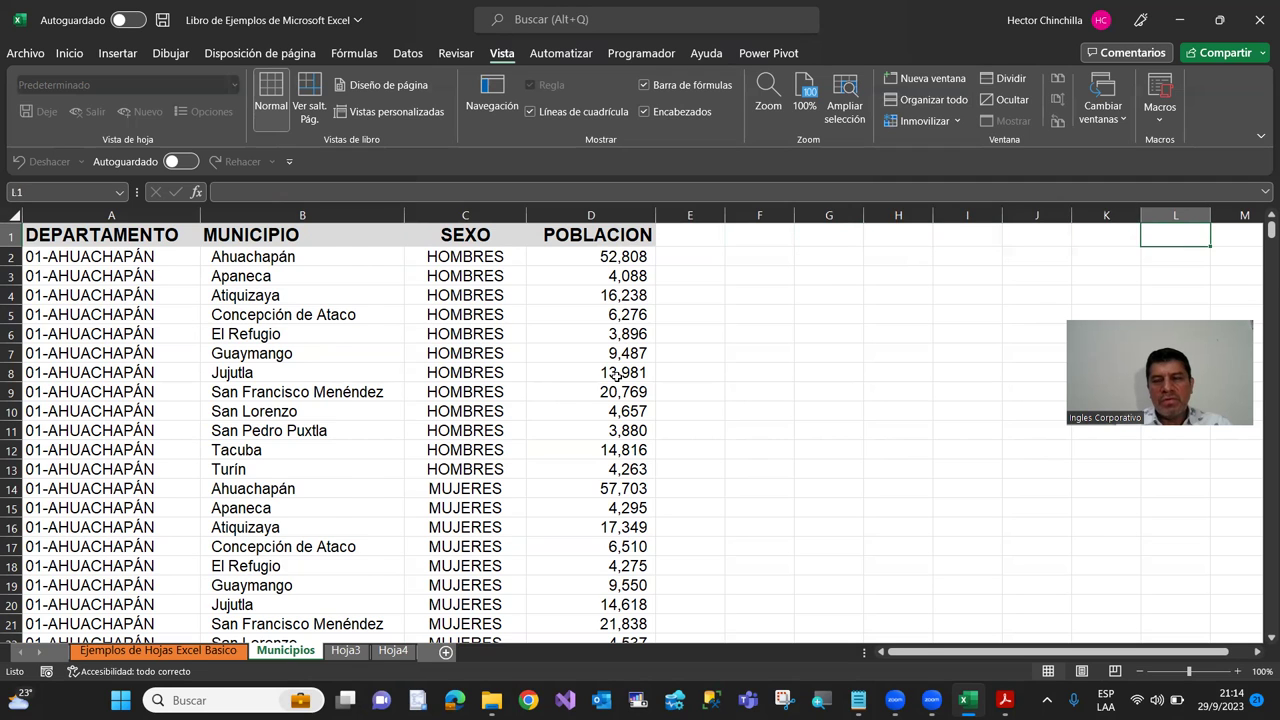
pyautogui.press('Right')
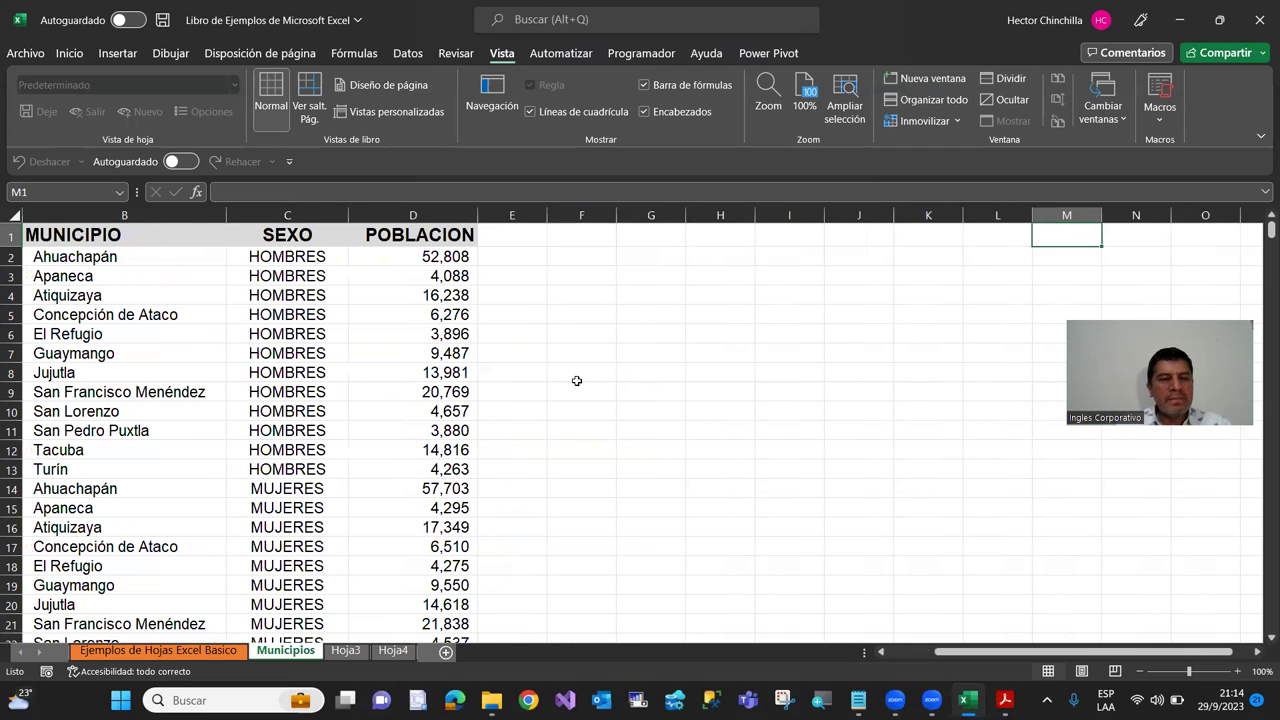
pyautogui.press('Right')
pyautogui.press('Right')
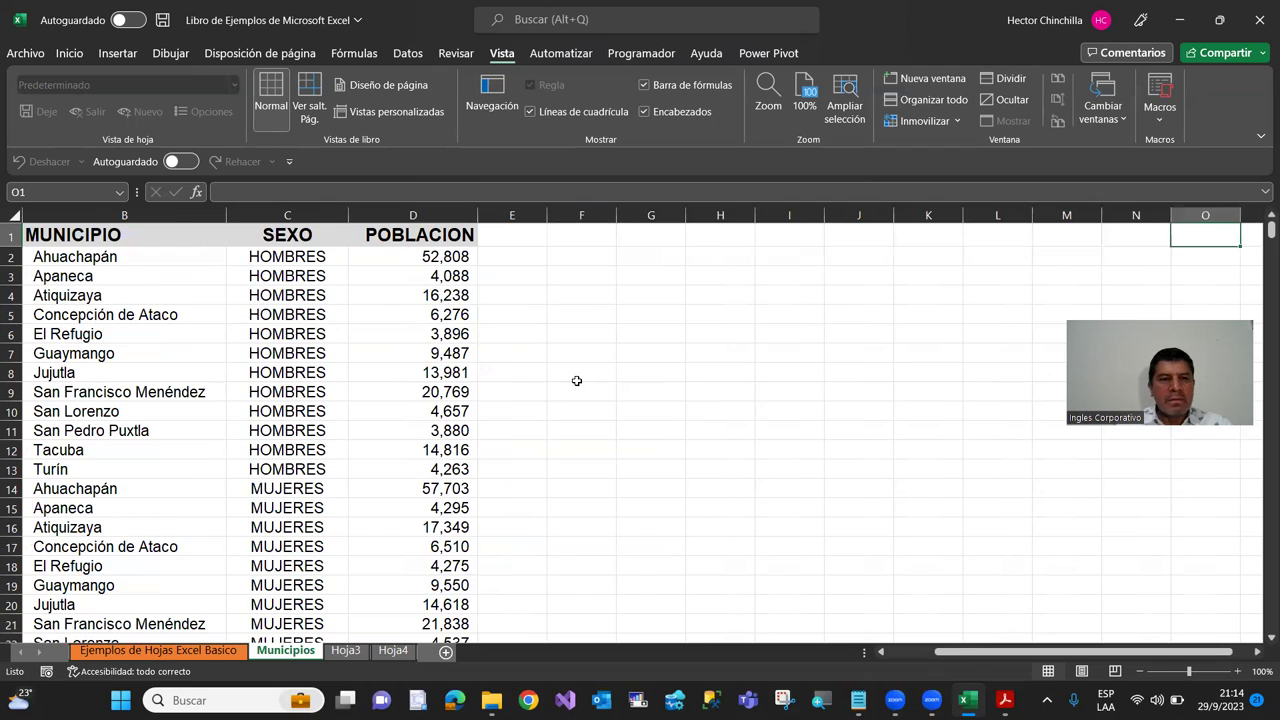
pyautogui.press('Right')
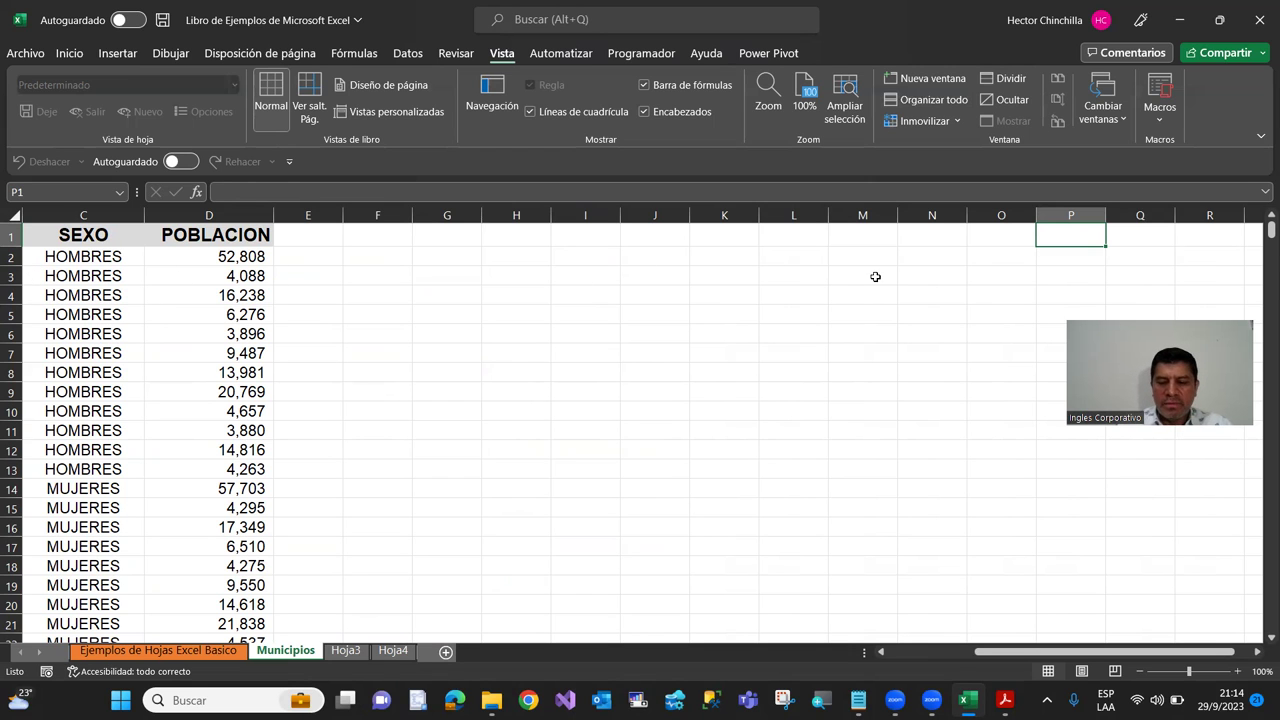
pyautogui.hotkey('ctrl', 'Home')
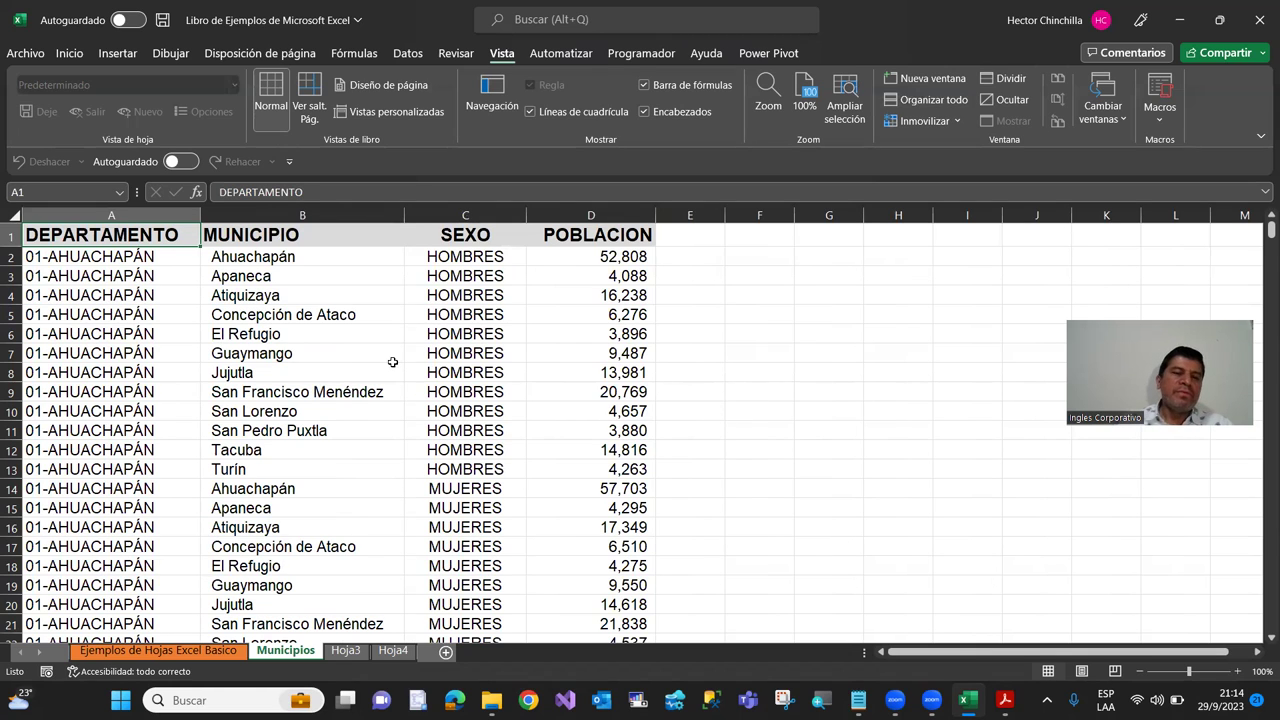
# Step: Check the freeze options, then go from cell A1 to the MUNICIPIO header
pyautogui.click(960, 125)
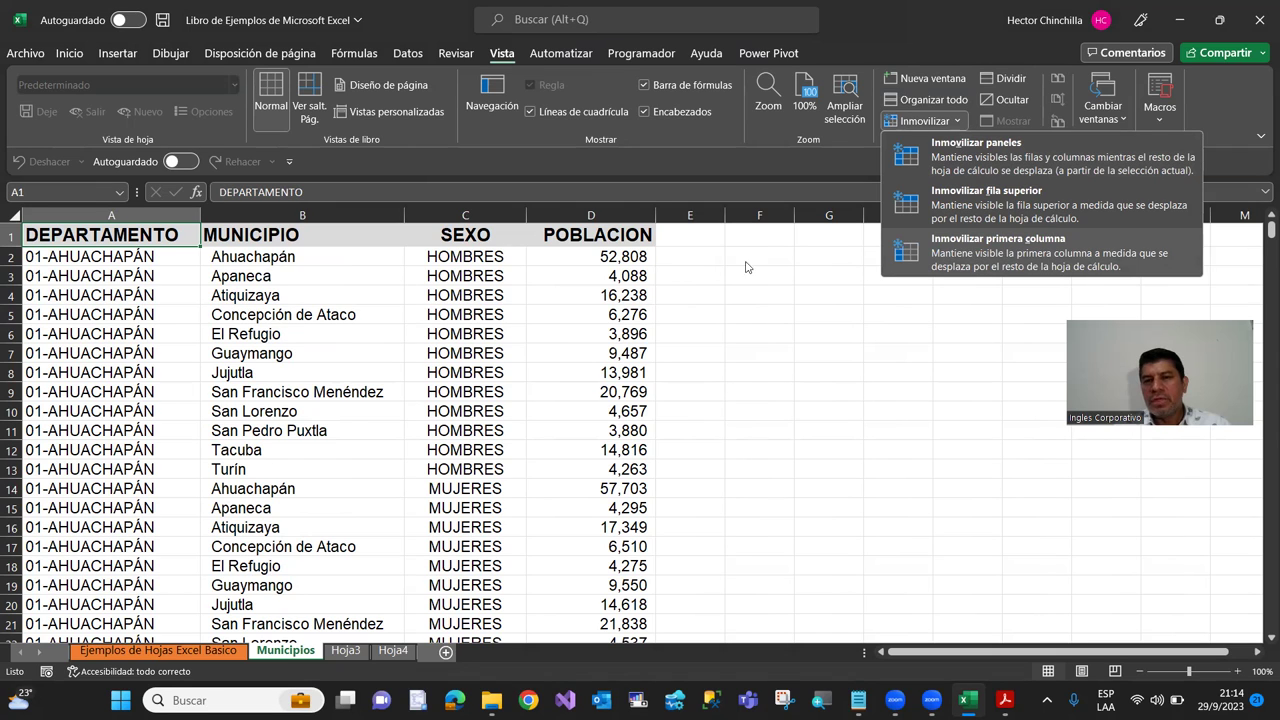
pyautogui.click(101, 488)
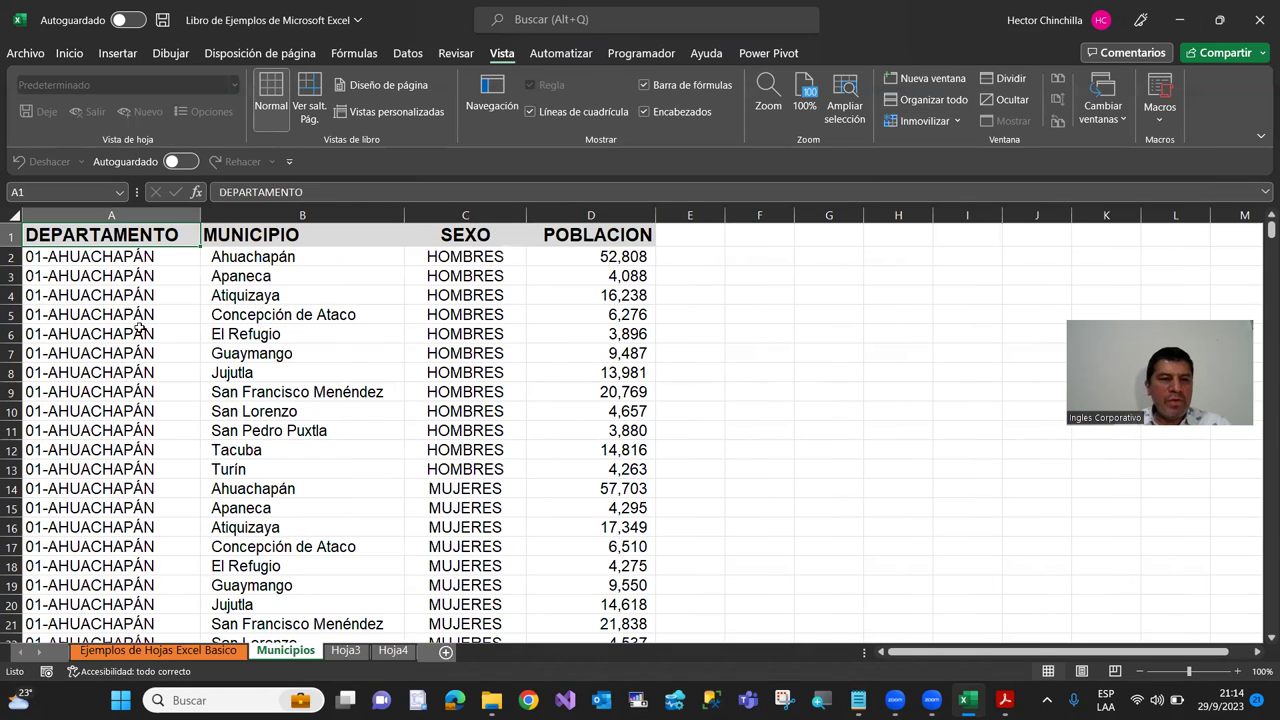
pyautogui.click(169, 299)
pyautogui.press('Up')
pyautogui.hotkey('ctrl', 'Home')
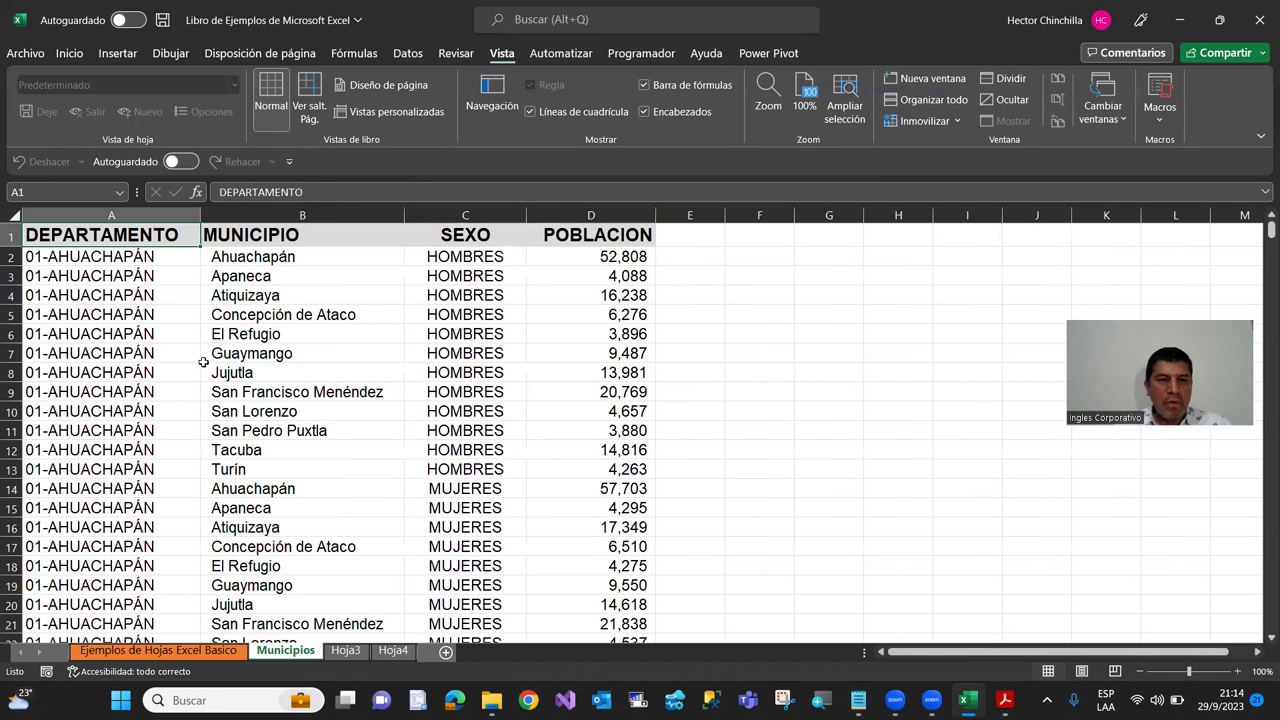
pyautogui.press('Right')
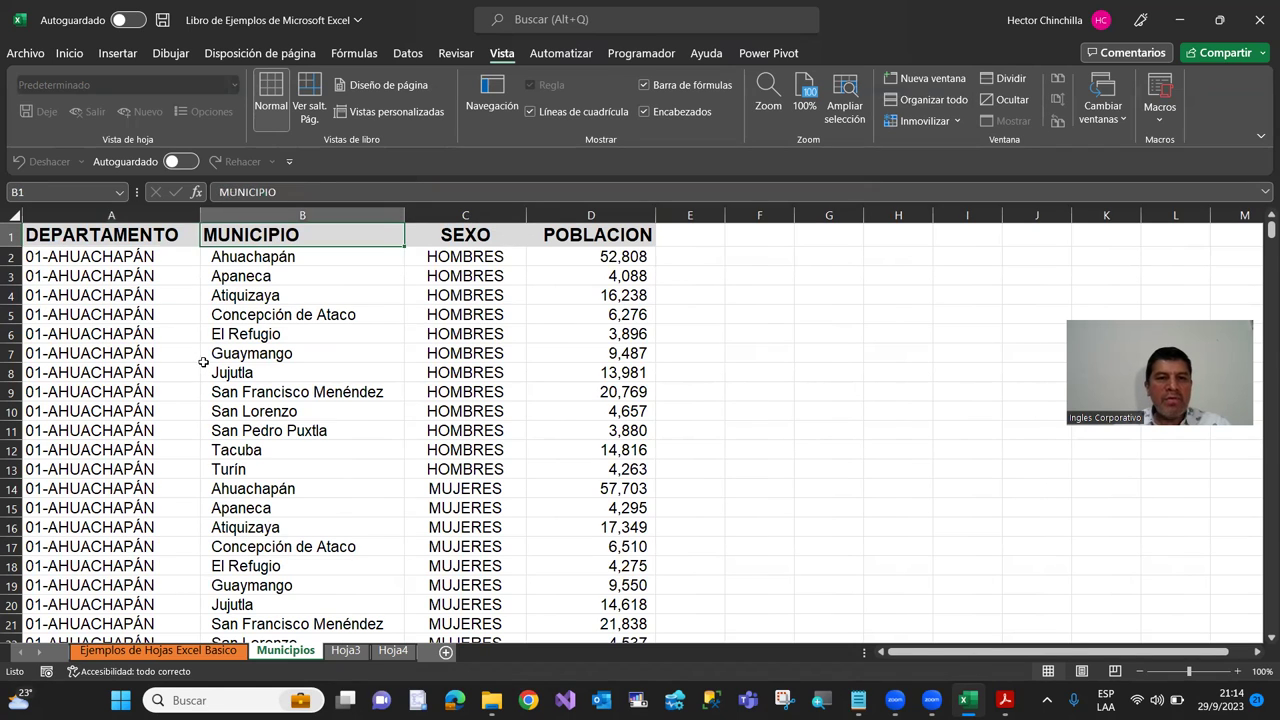
# Step: Choose Inmovilizar primera columna and move right along the header row to test it
pyautogui.click(957, 122)
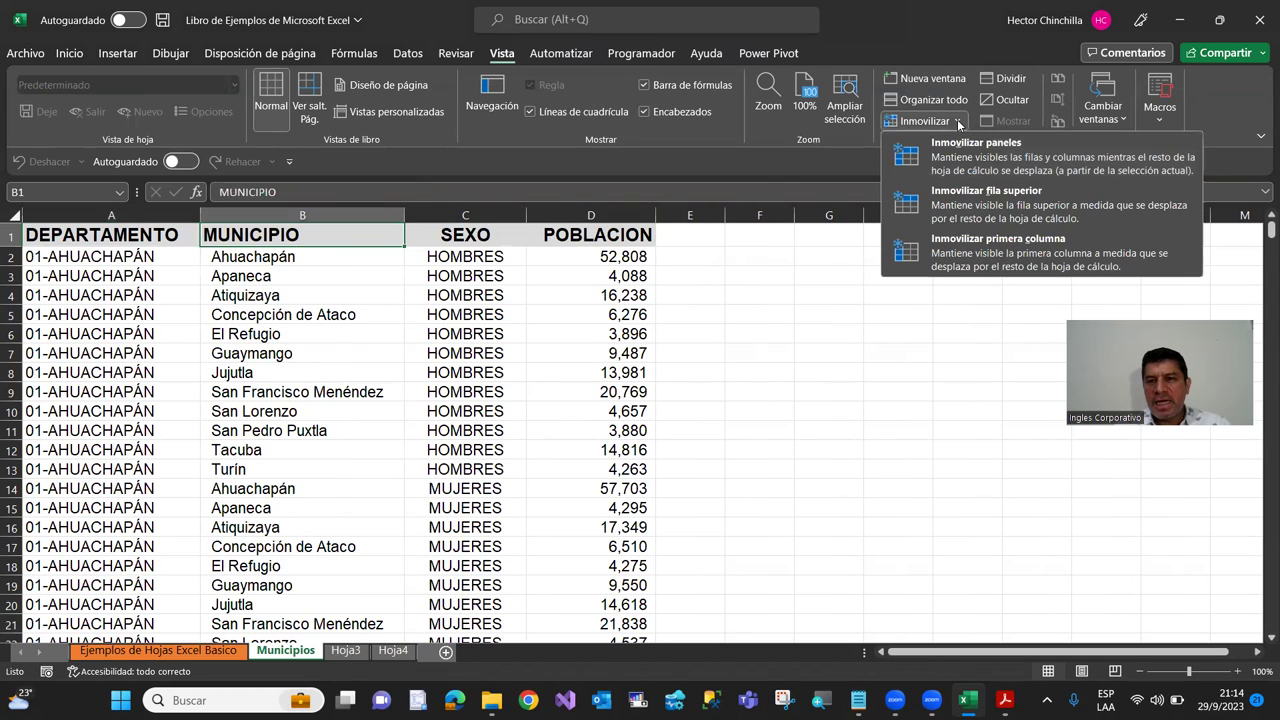
pyautogui.click(975, 240)
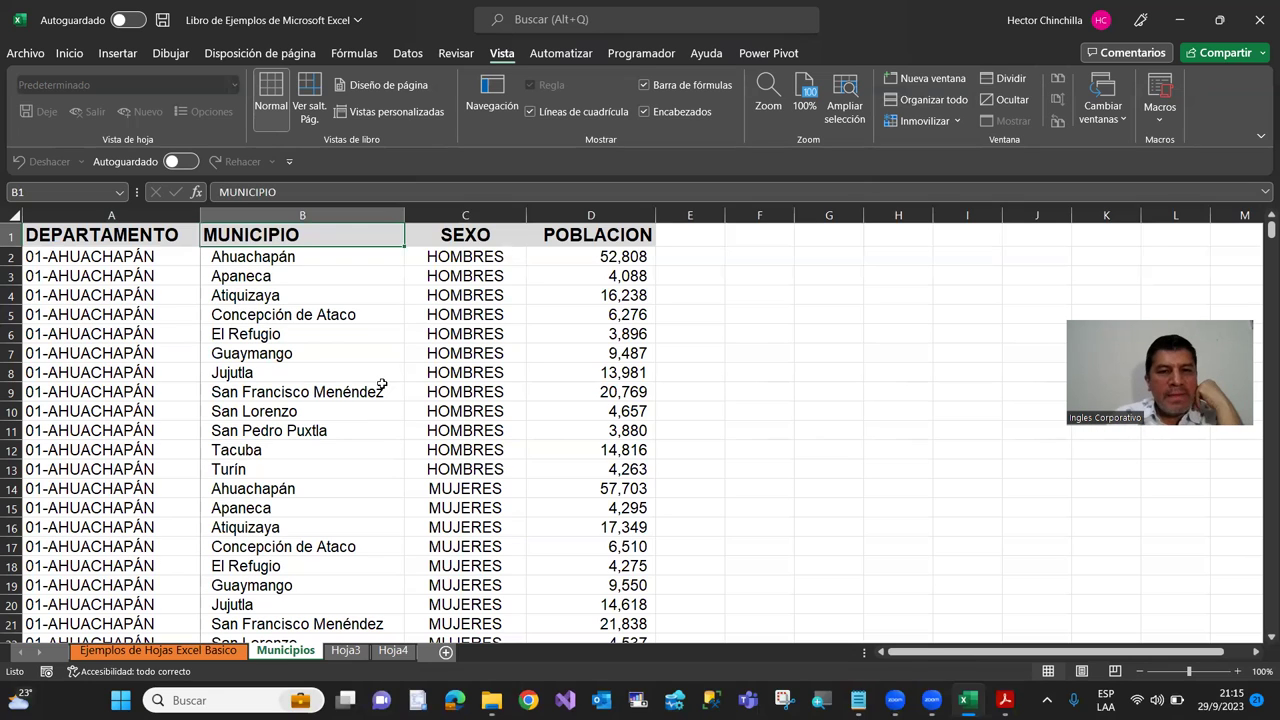
pyautogui.press('Right')
pyautogui.press('Right')
pyautogui.press('Right')
pyautogui.press('Right')
pyautogui.press('Right')
pyautogui.press('Right')
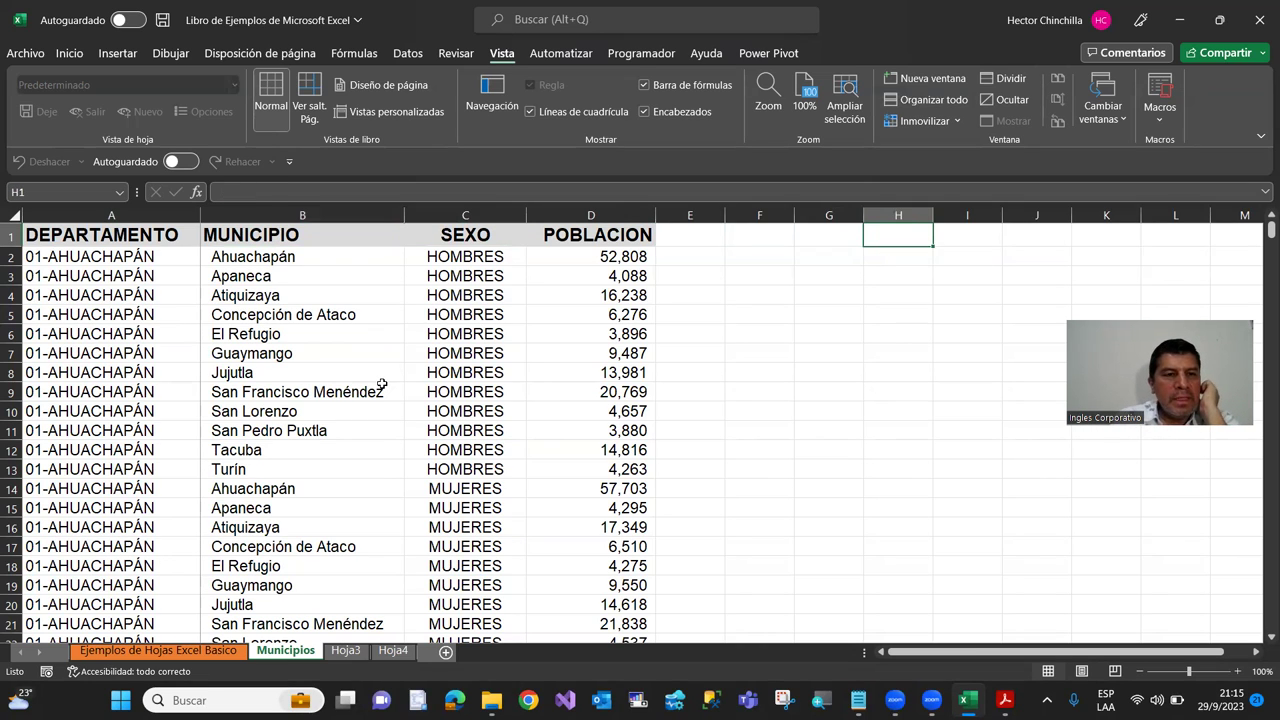
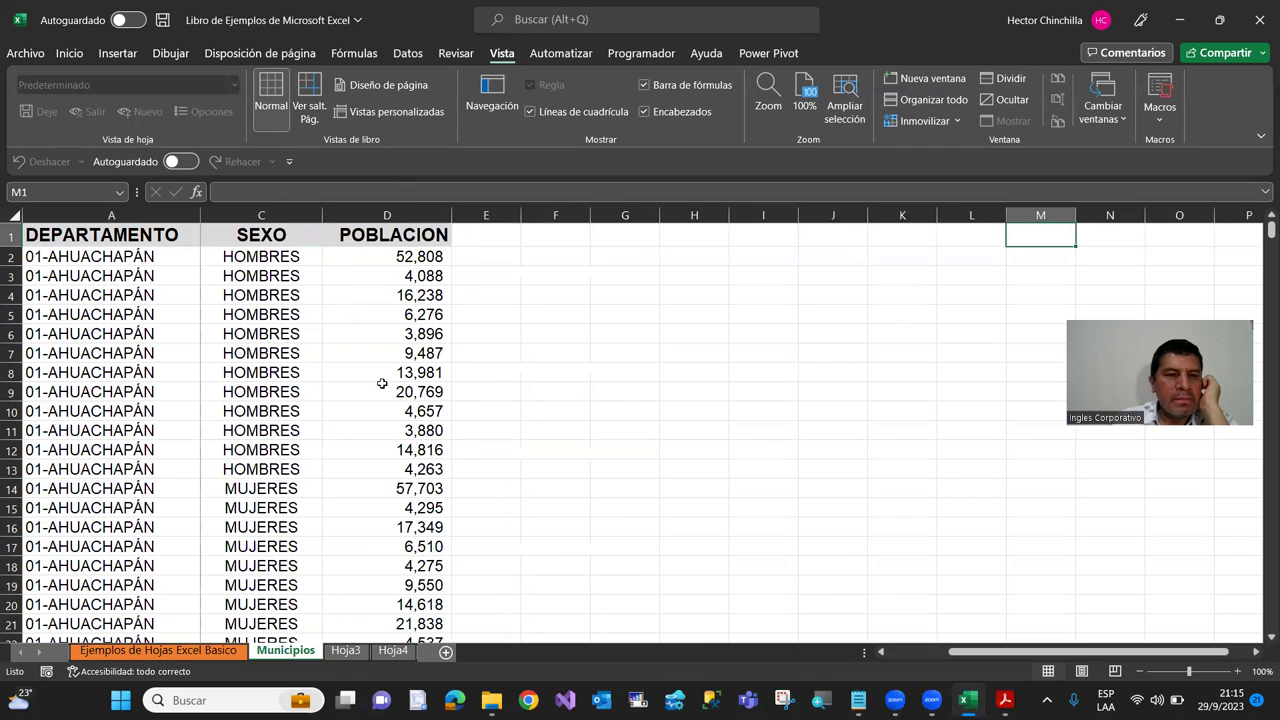
pyautogui.press('Right')
pyautogui.press('Right')
pyautogui.press('Right')
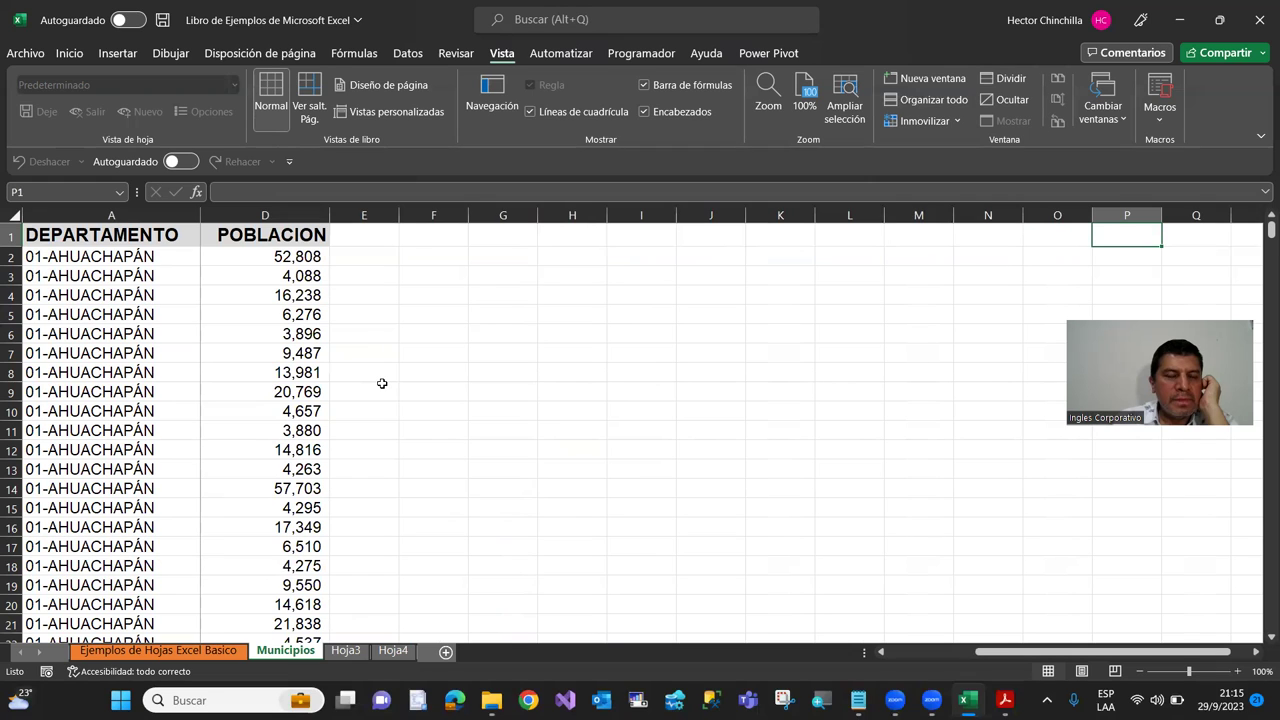
# Step: Browse along the header row, then return to the start of the table data
pyautogui.press('Right')
pyautogui.press('Right')
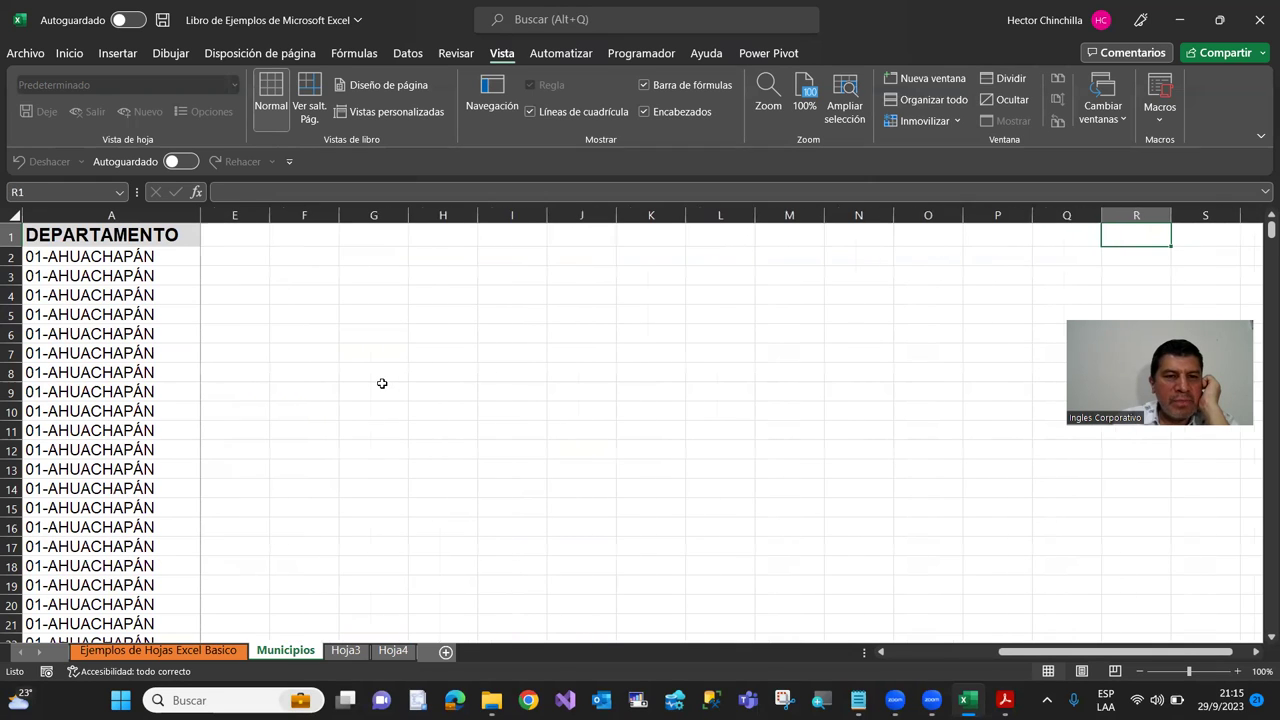
pyautogui.press('Left')
pyautogui.press('Left')
pyautogui.press('Left')
pyautogui.press('Left')
pyautogui.press('Left')
pyautogui.hotkey('ctrl', 'Left')
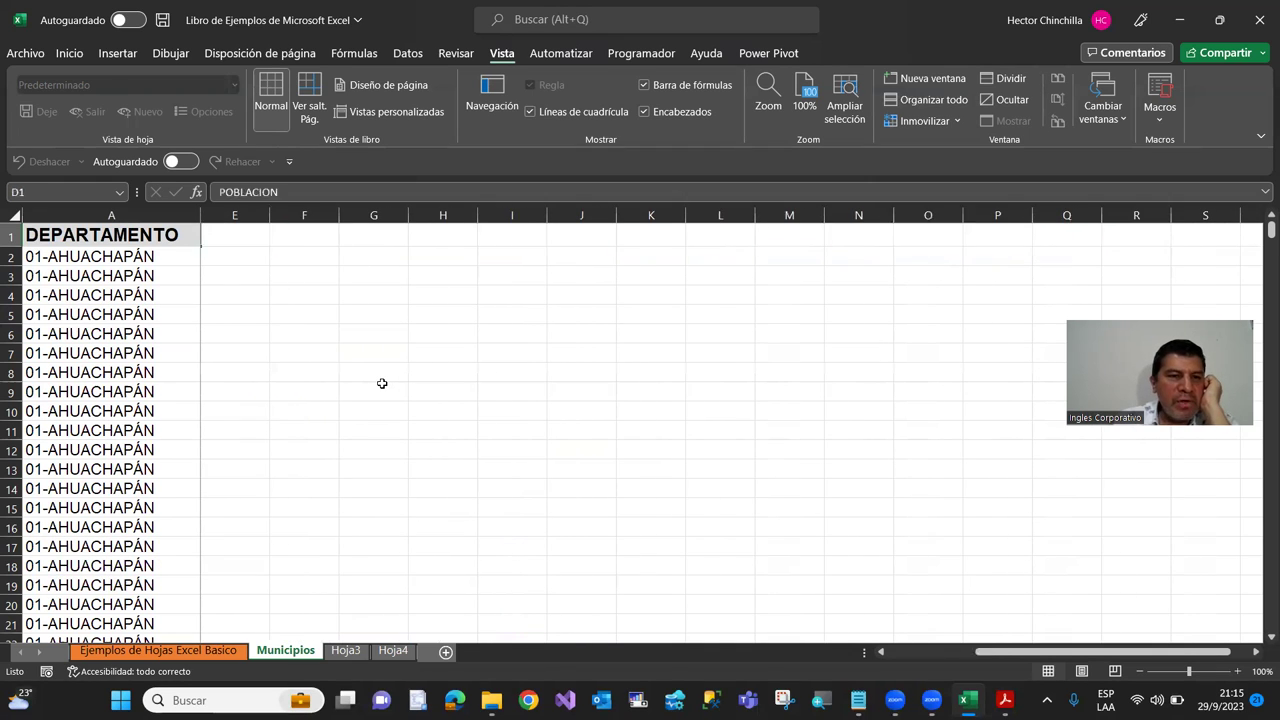
pyautogui.hotkey('ctrl', 'Left')
pyautogui.press('Right')
pyautogui.press('Right')
pyautogui.press('Right')
pyautogui.press('Right')
pyautogui.press('Right')
pyautogui.press('Right')
pyautogui.press('Right')
pyautogui.press('Right')
pyautogui.press('Right')
pyautogui.press('Right')
pyautogui.press('Right')
pyautogui.press('Right')
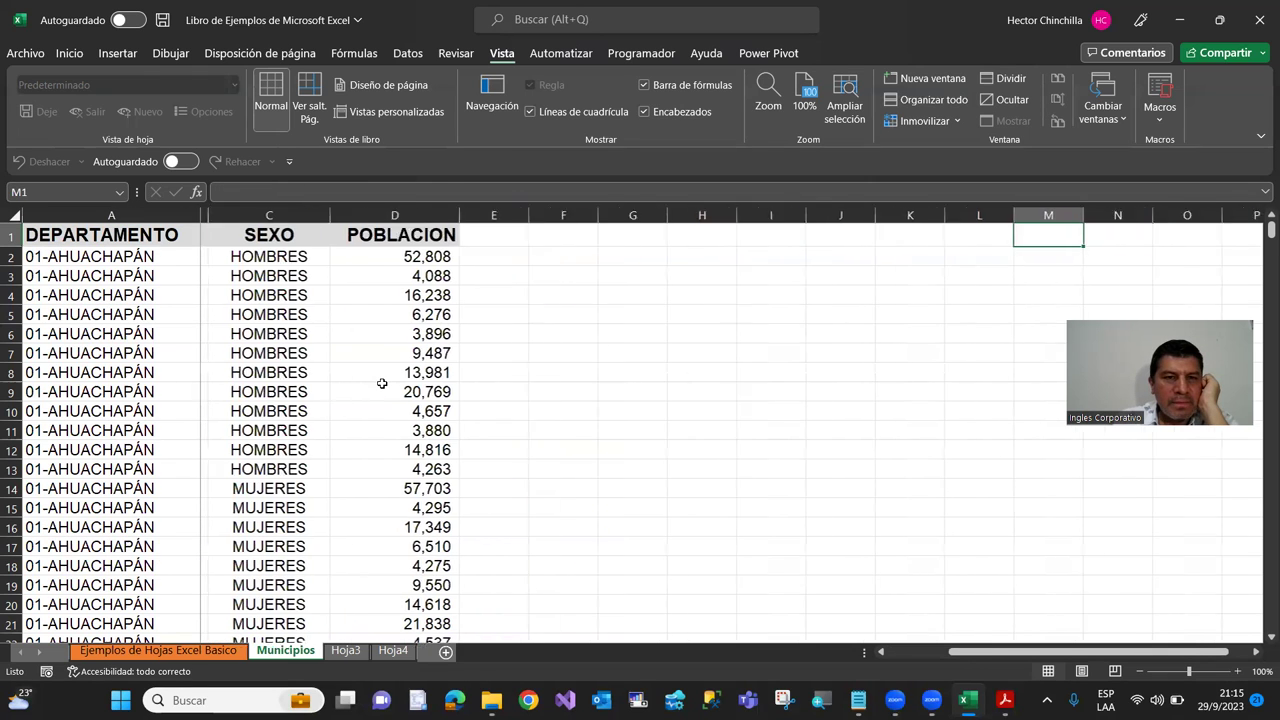
pyautogui.press('Right')
pyautogui.press('Right')
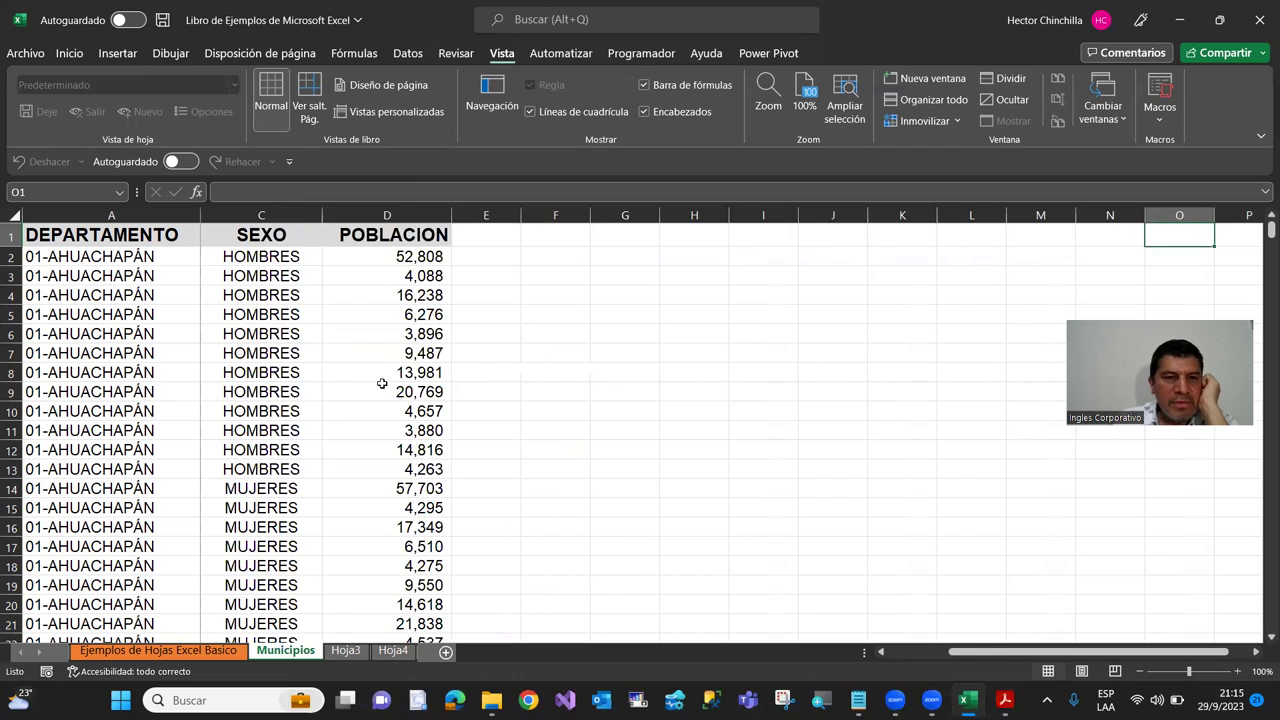
pyautogui.press('Right')
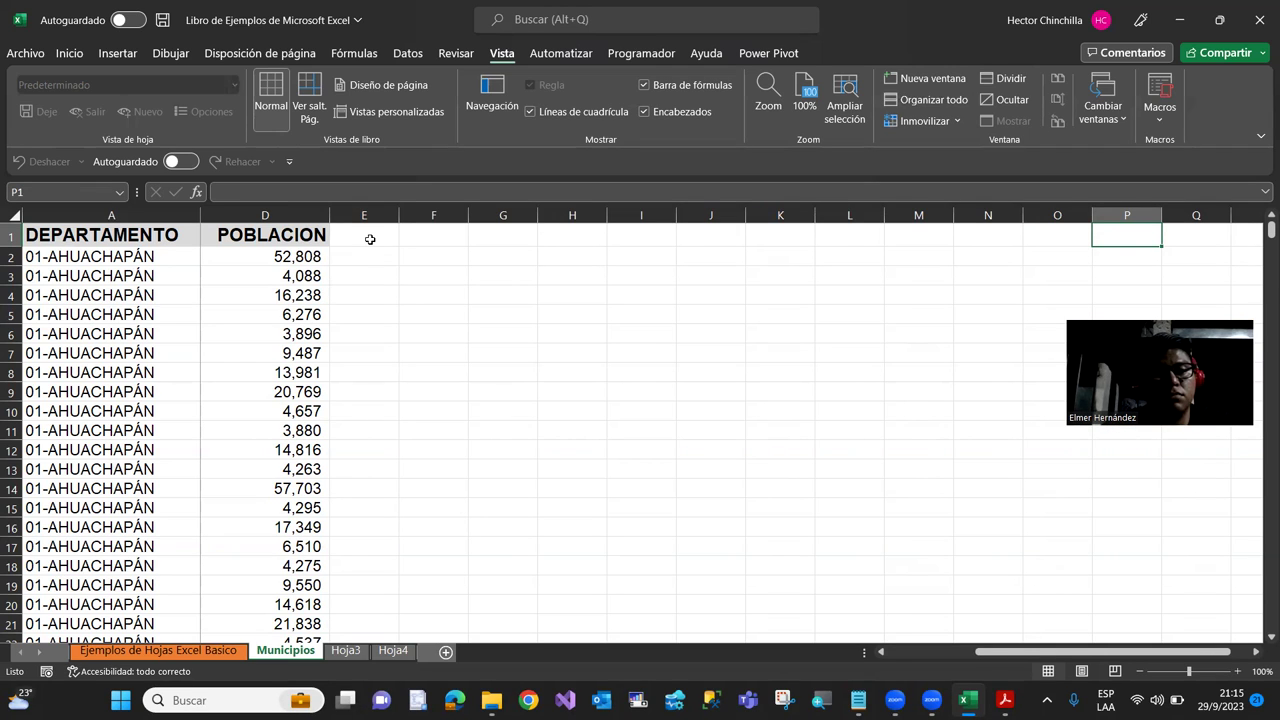
pyautogui.click(270, 265)
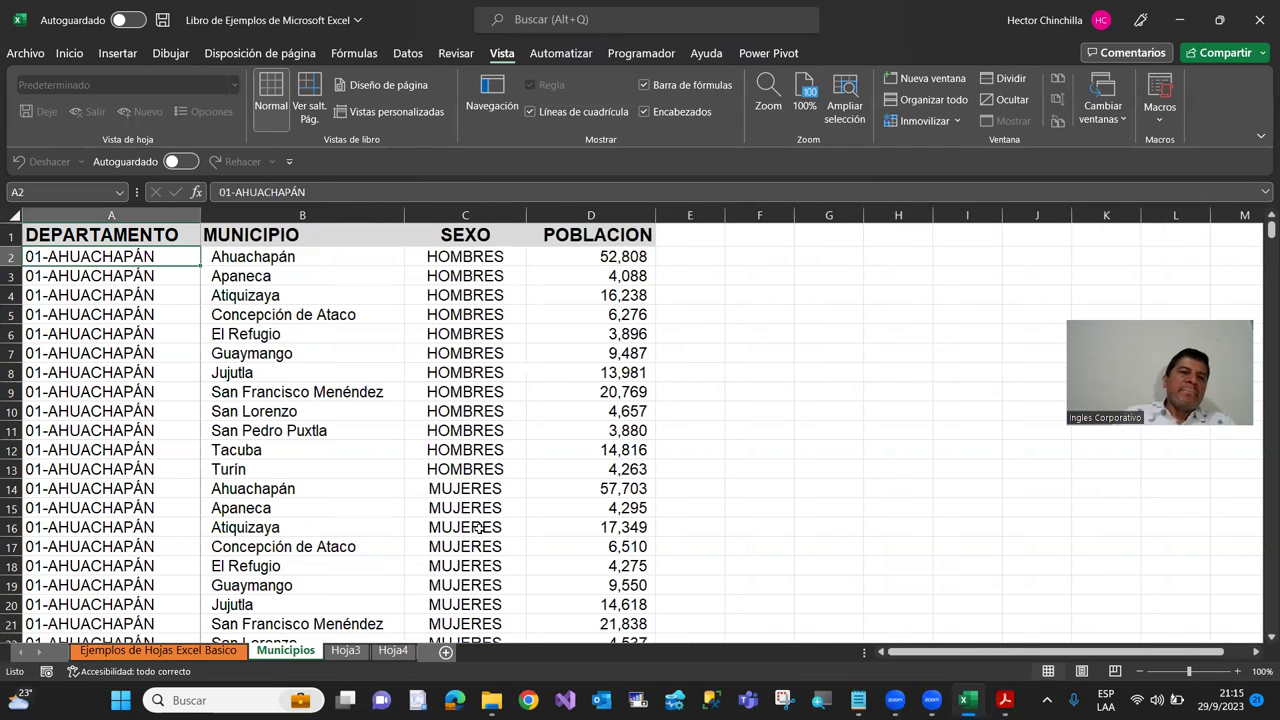
pyautogui.press('Right')
pyautogui.press('Left')
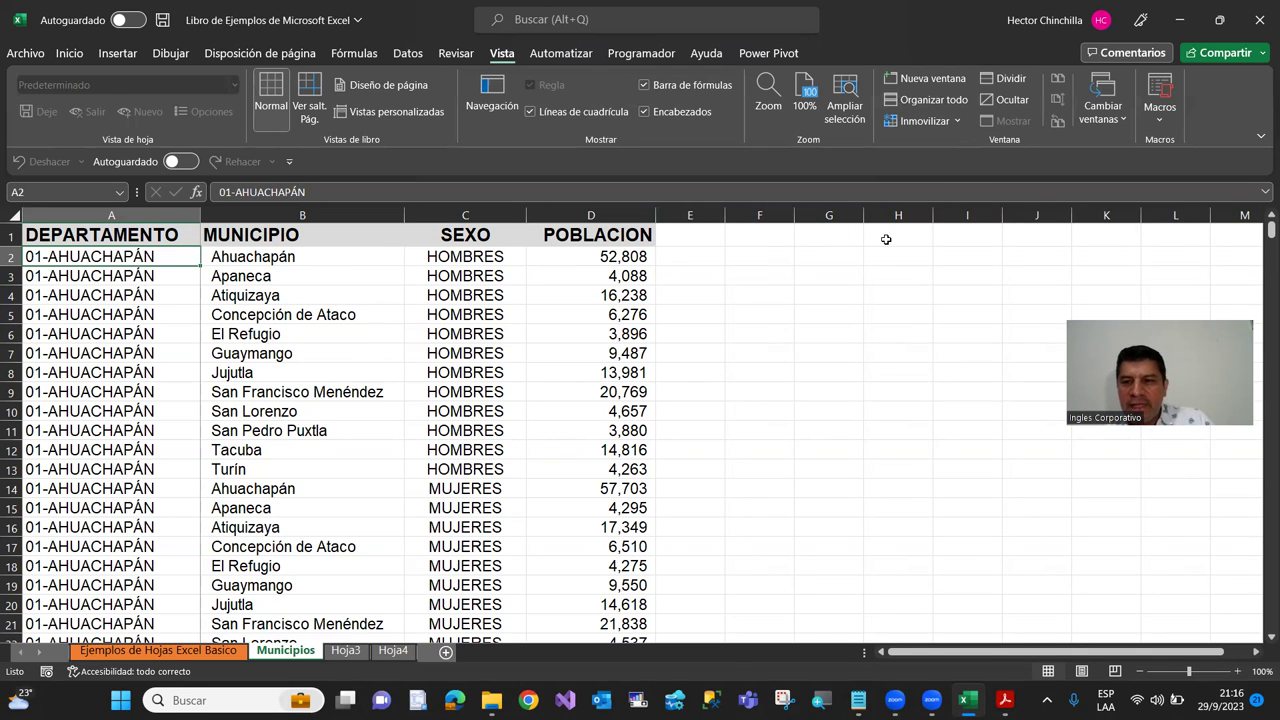
# Step: Replace 01-AHUACHAPÁN in cell A5 with 6, then check row 3
pyautogui.click(150, 314)
pyautogui.write('6')
pyautogui.hotkey('ctrl', 'Home')
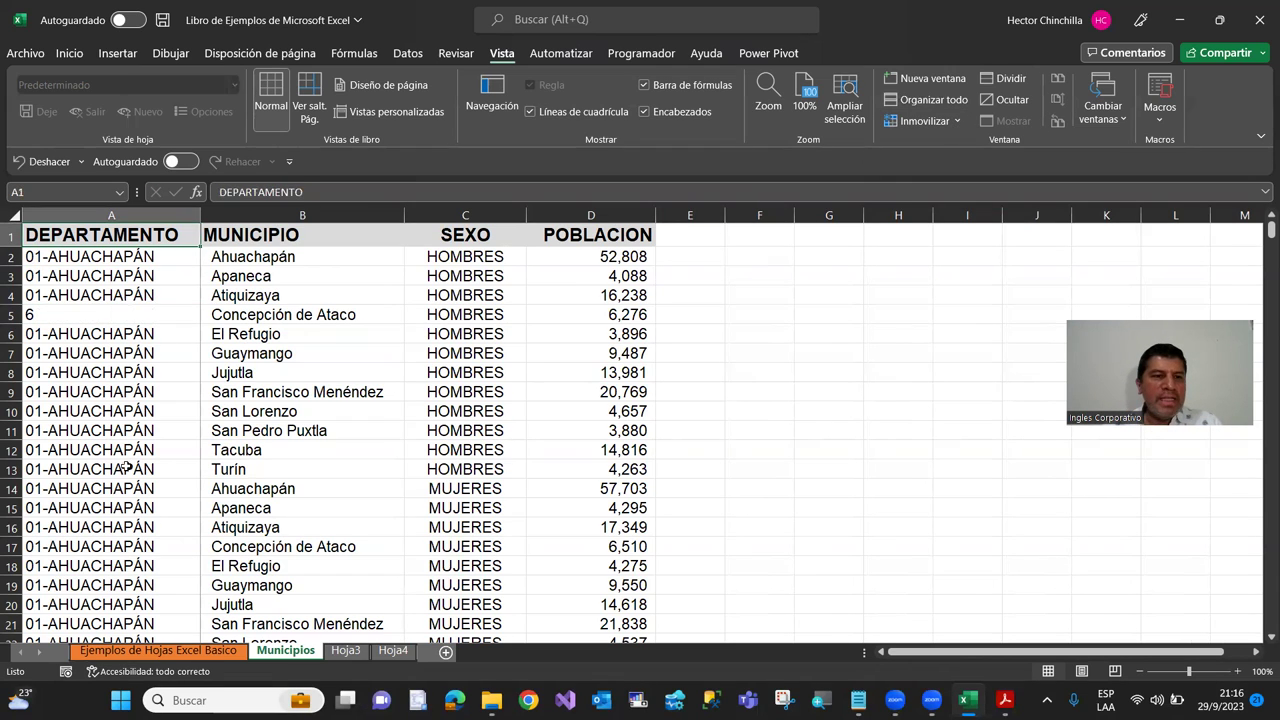
pyautogui.click(138, 280)
pyautogui.press('Right')
pyautogui.press('Right')
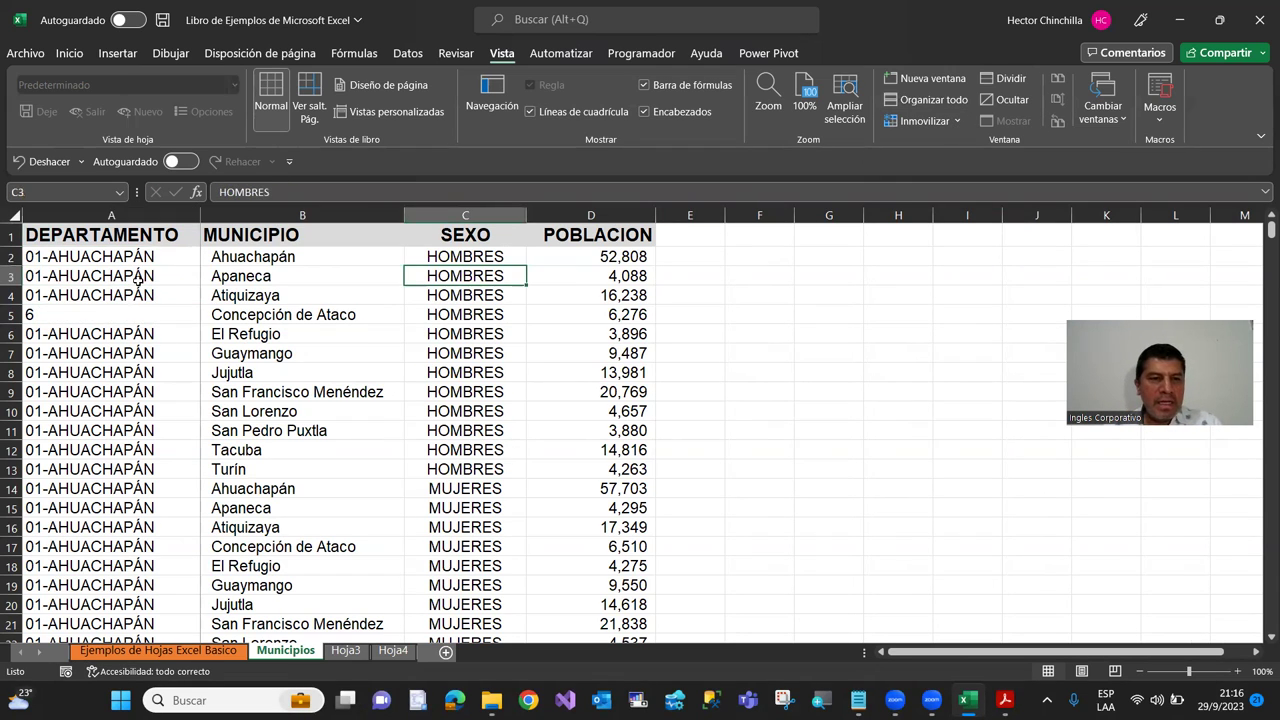
pyautogui.press('Right')
pyautogui.press('Left')
pyautogui.press('Left')
pyautogui.press('Left')
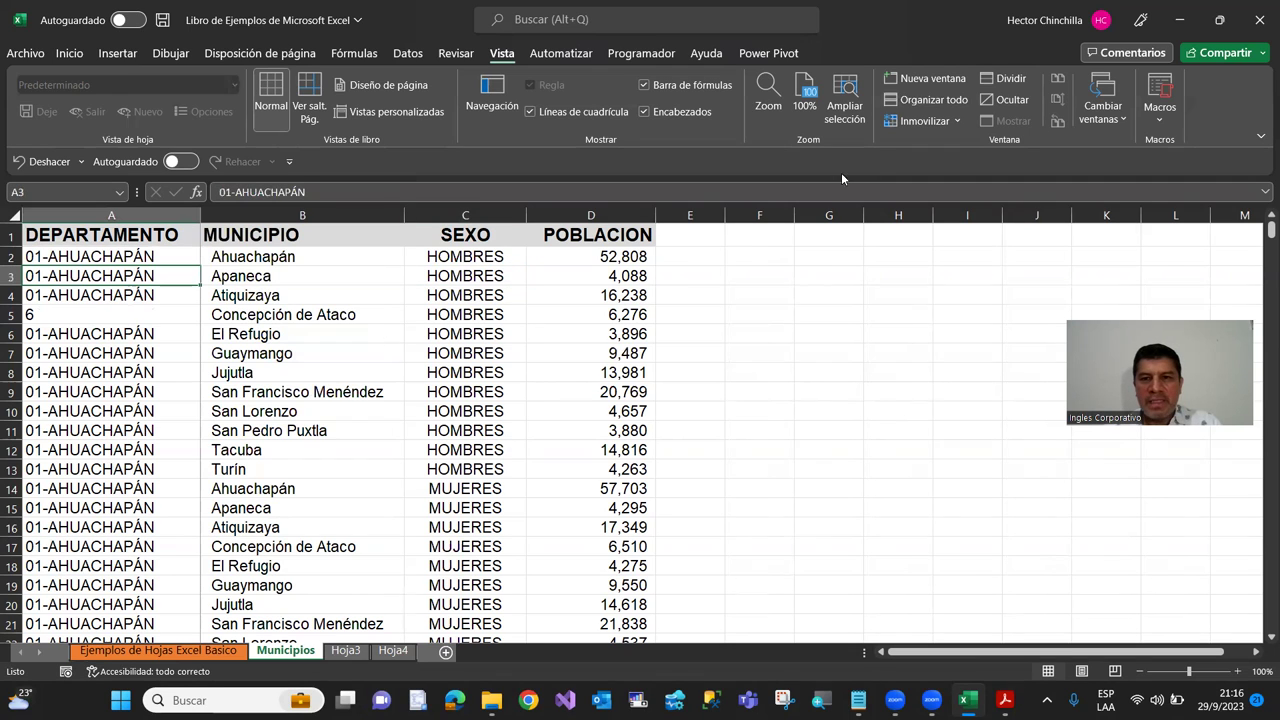
# Step: Unfreeze all panes with Movilizar paneles, then move along the header cells back to A1
pyautogui.click(960, 122)
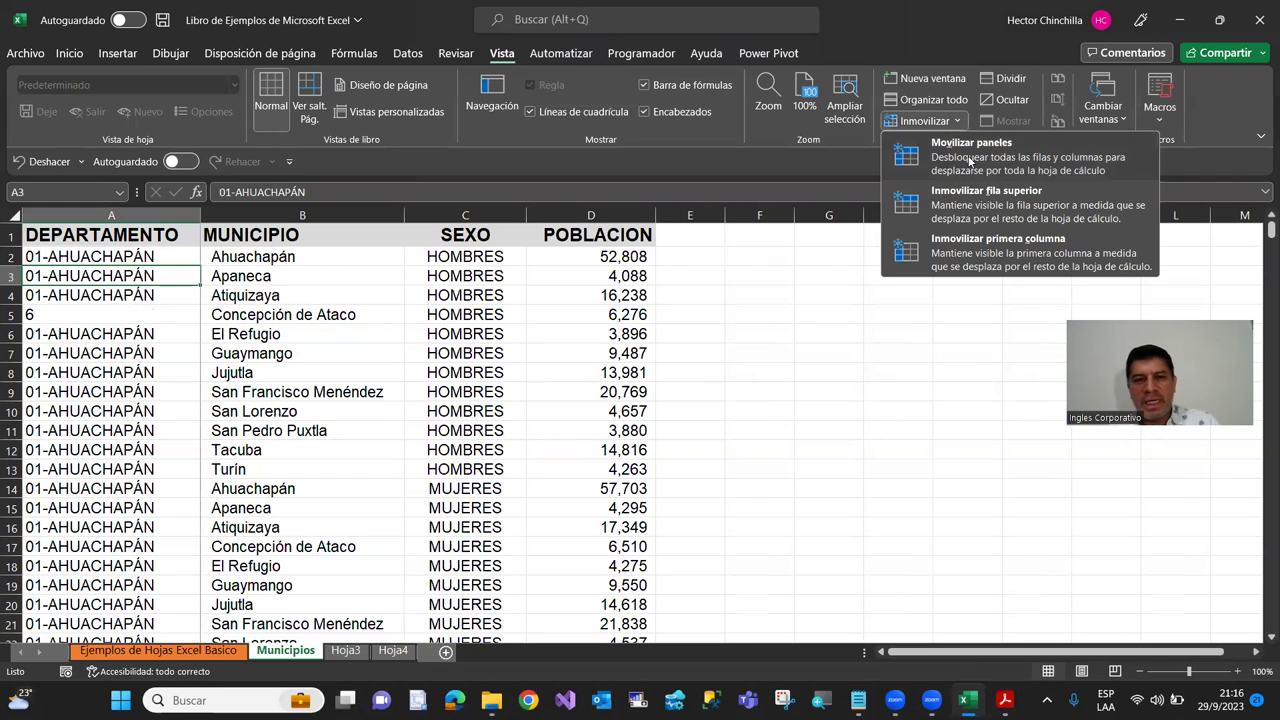
pyautogui.click(968, 160)
pyautogui.click(157, 313)
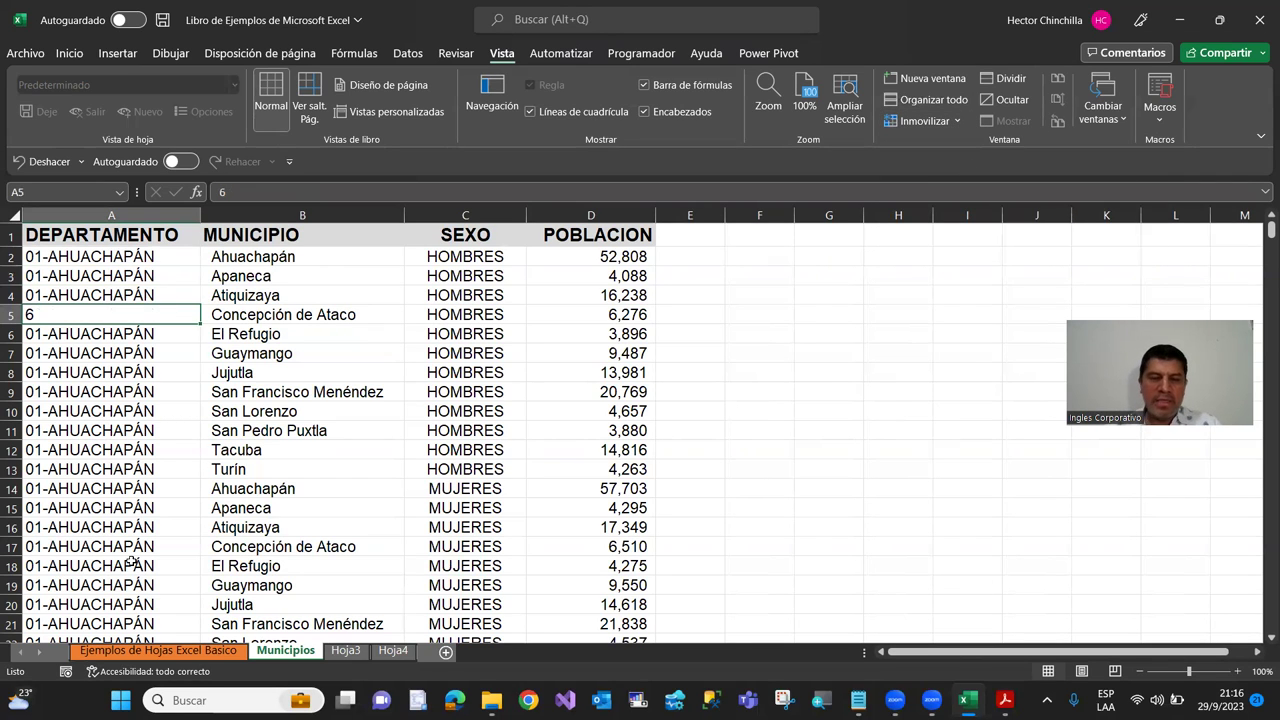
pyautogui.press('Right')
pyautogui.press('Right')
pyautogui.press('Home')
pyautogui.press('Up')
pyautogui.press('Up')
pyautogui.press('Up')
pyautogui.press('Up')
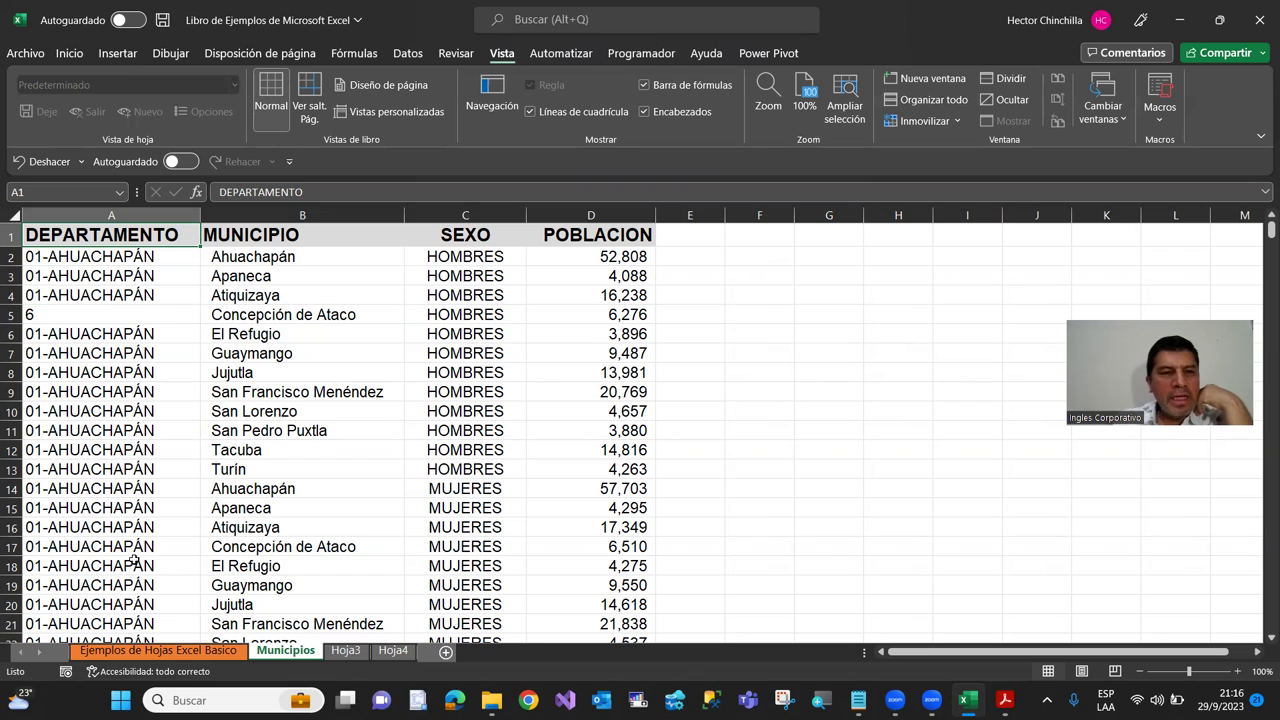
pyautogui.press('Right')
pyautogui.press('Right')
pyautogui.press('Left')
pyautogui.press('Left')
pyautogui.press('Right')
pyautogui.press('Right')
pyautogui.press('Left')
pyautogui.press('Right')
pyautogui.press('Left')
pyautogui.press('Right')
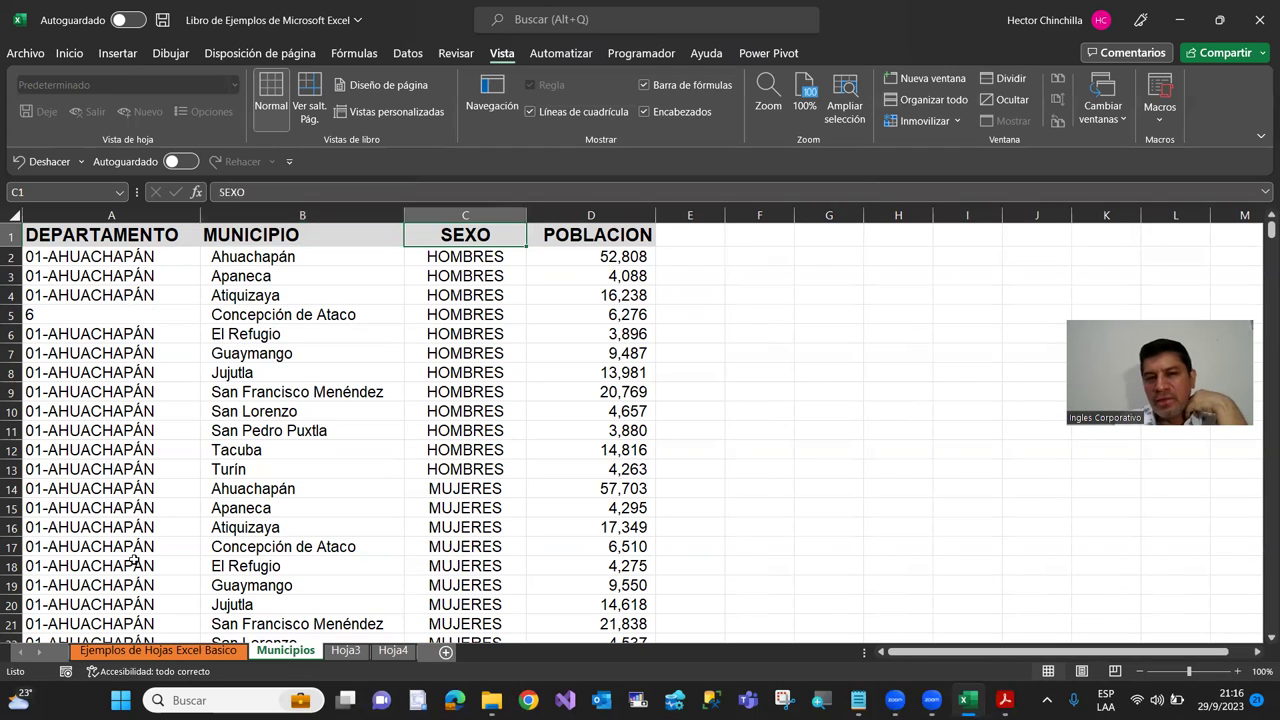
pyautogui.press('Left')
pyautogui.press('Left')
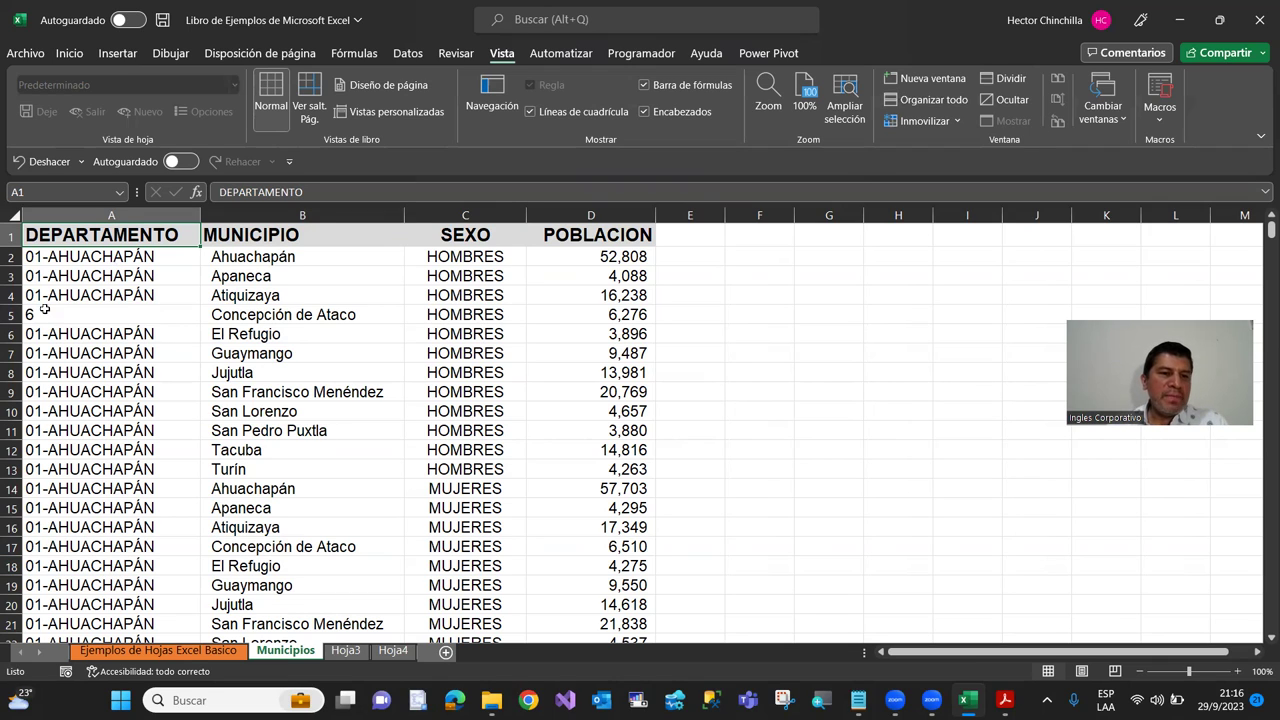
# Step: Enter 0 in A1 and undo it, leaving the DEPARTAMENTO header unchanged
pyautogui.write('0')
pyautogui.press('Tab')
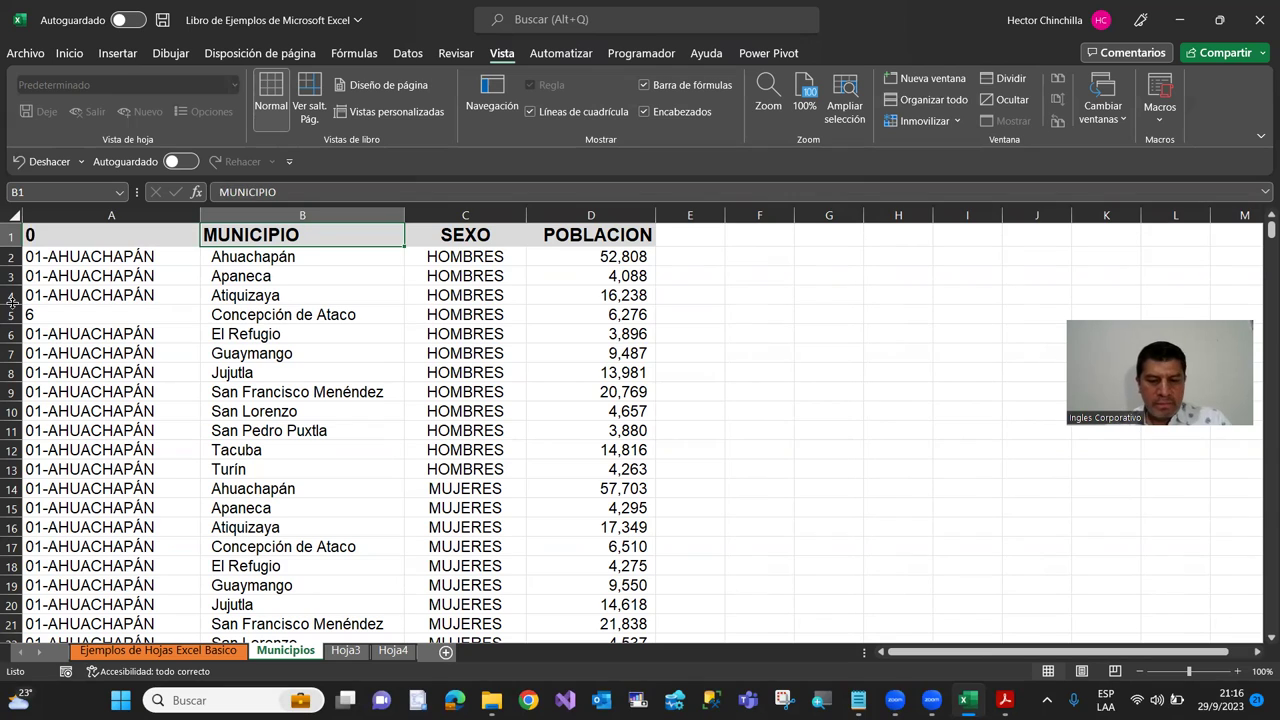
pyautogui.hotkey('ctrl', 'z')
pyautogui.press('Tab')
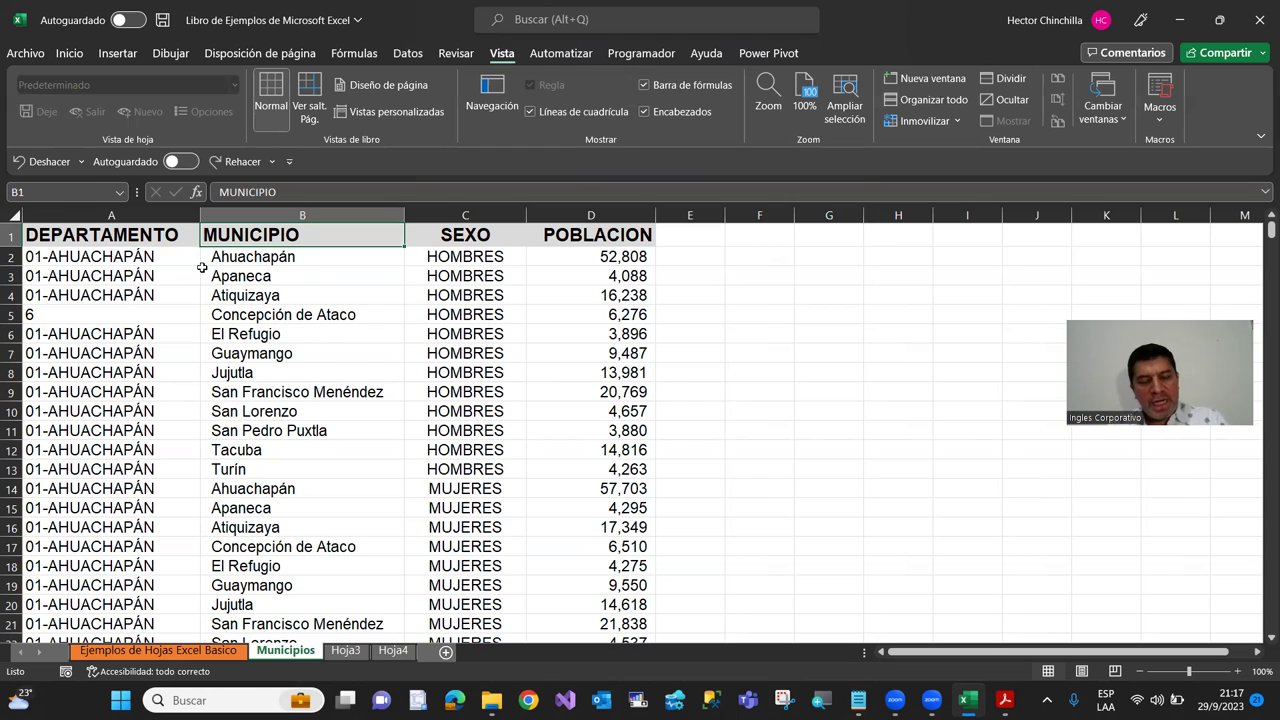
pyautogui.press('Tab')
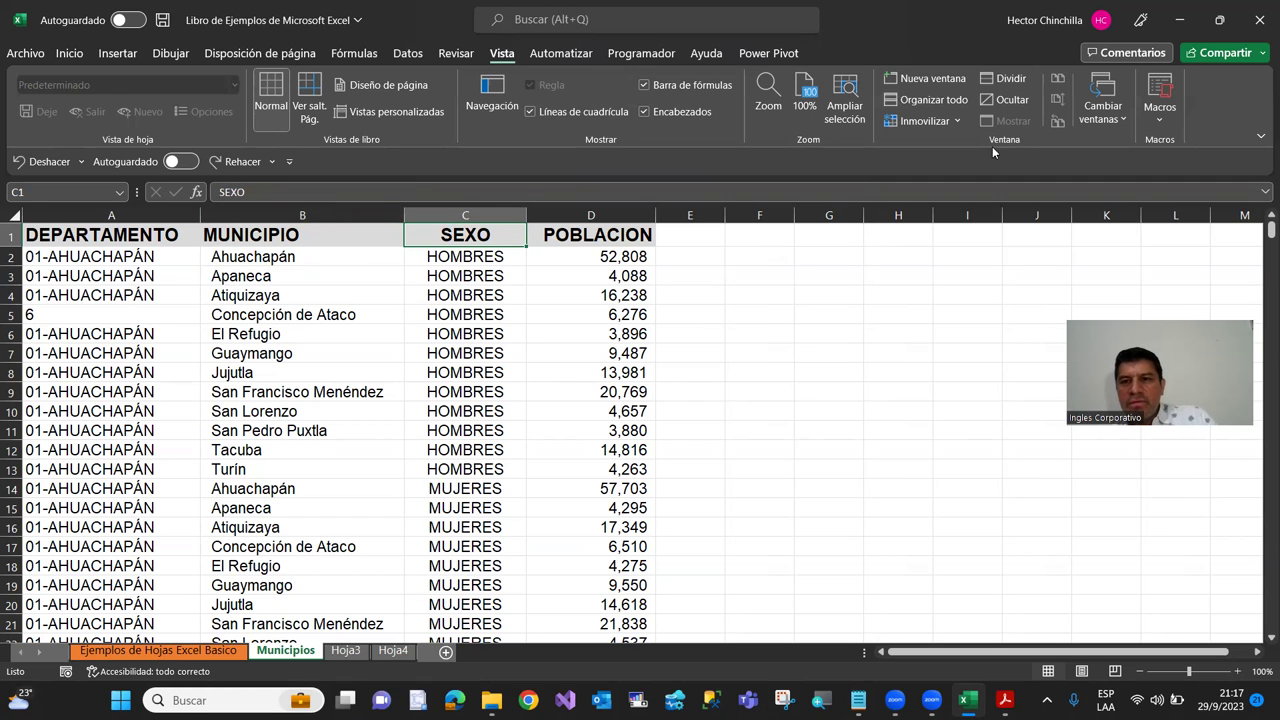
# Step: Freeze the DEPARTAMENTO column with Inmovilizar primera columna and test it along the header row
pyautogui.click(955, 121)
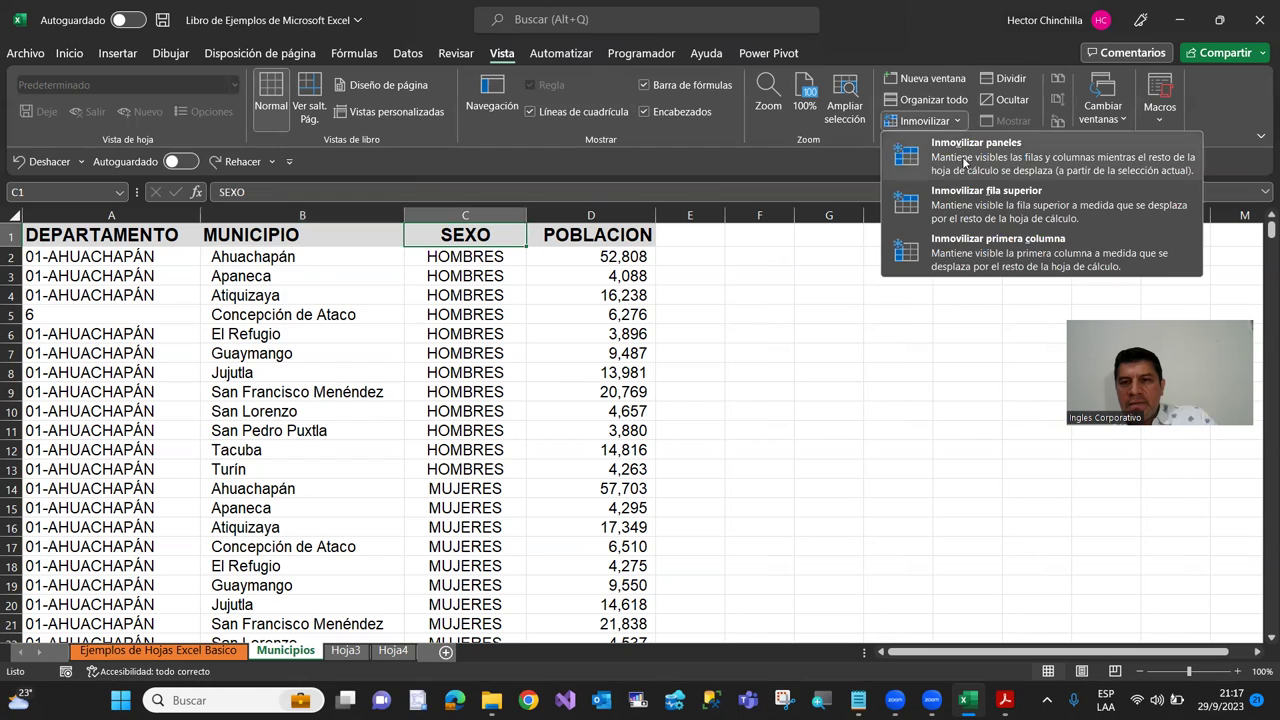
pyautogui.click(966, 255)
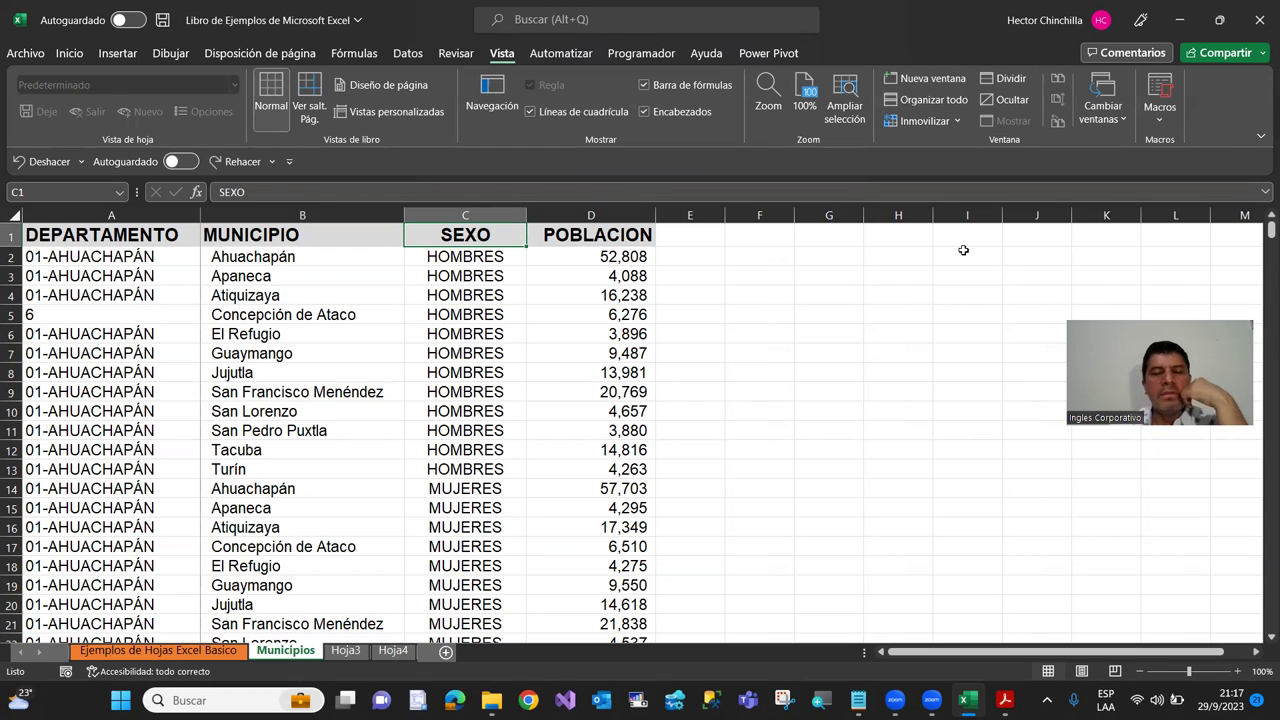
pyautogui.press('Right')
pyautogui.press('Right')
pyautogui.press('Right')
pyautogui.press('Right')
pyautogui.press('Right')
pyautogui.press('Right')
pyautogui.press('Right')
pyautogui.press('Right')
pyautogui.press('Right')
pyautogui.press('Right')
pyautogui.press('Right')
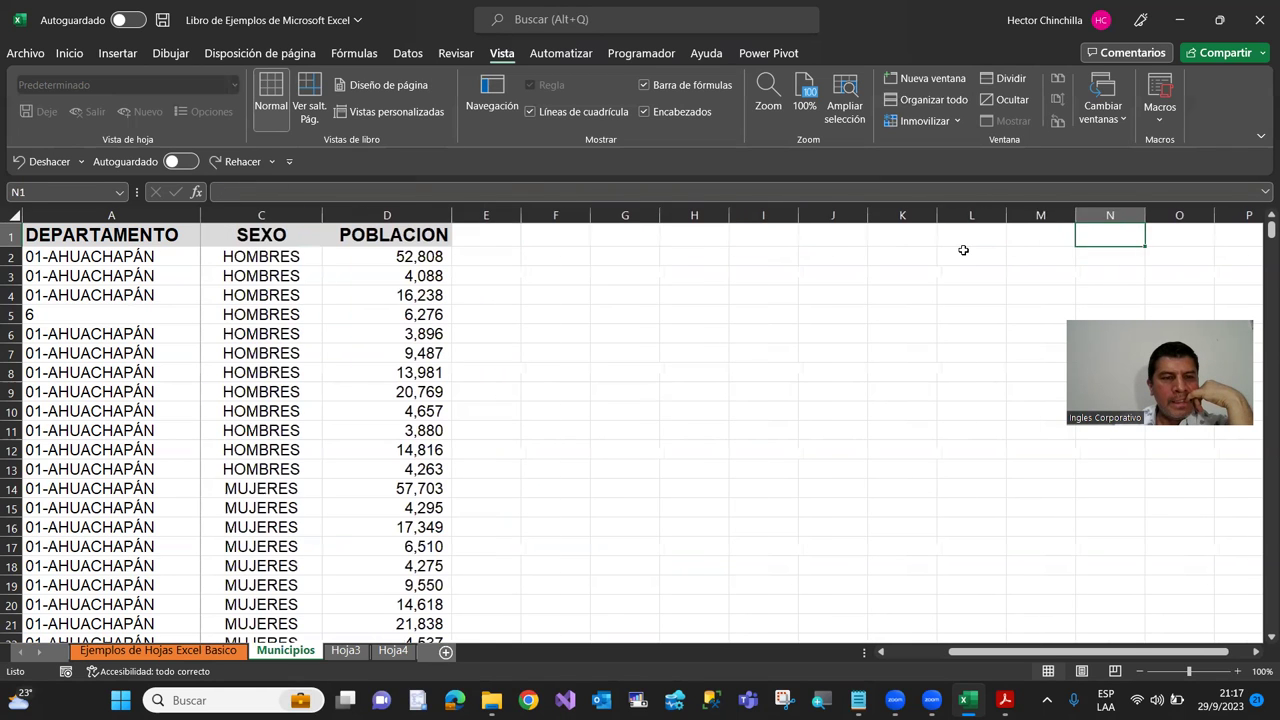
pyautogui.press('Left')
pyautogui.press('Left')
pyautogui.press('Left')
pyautogui.press('Left')
pyautogui.press('Left')
pyautogui.press('Left')
pyautogui.press('Left')
pyautogui.hotkey('ctrl', 'z')
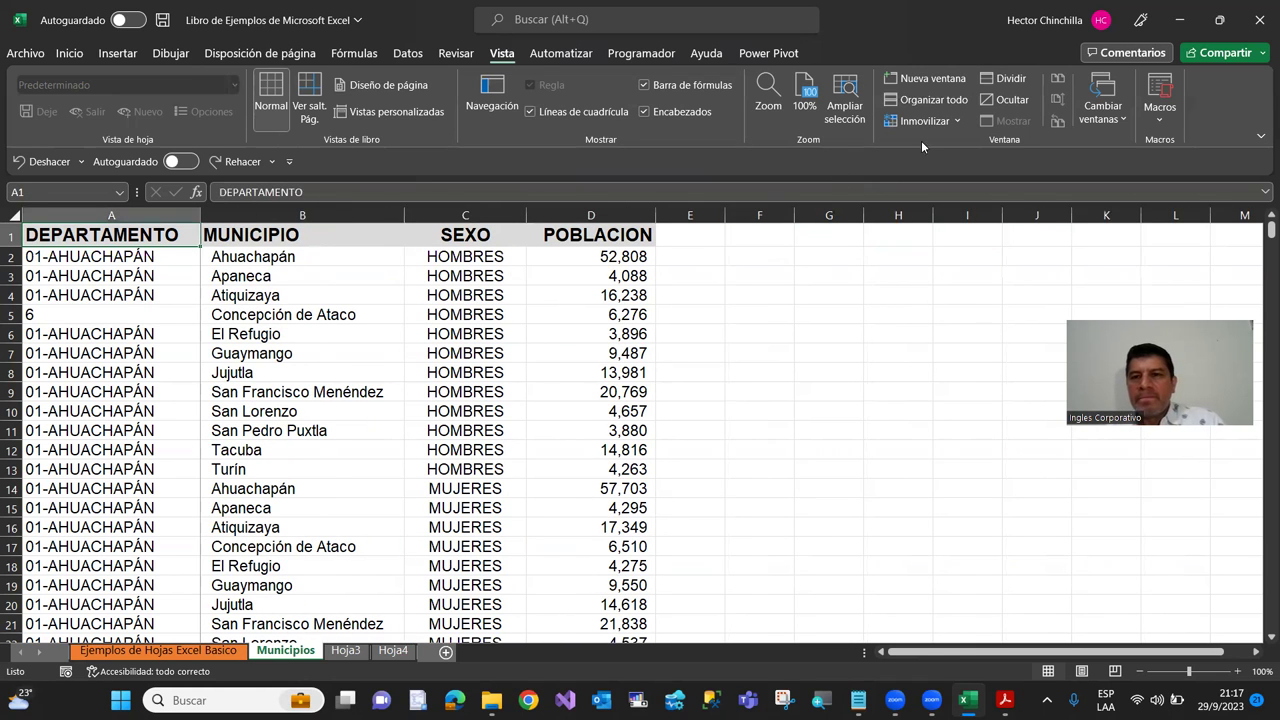
pyautogui.click(955, 122)
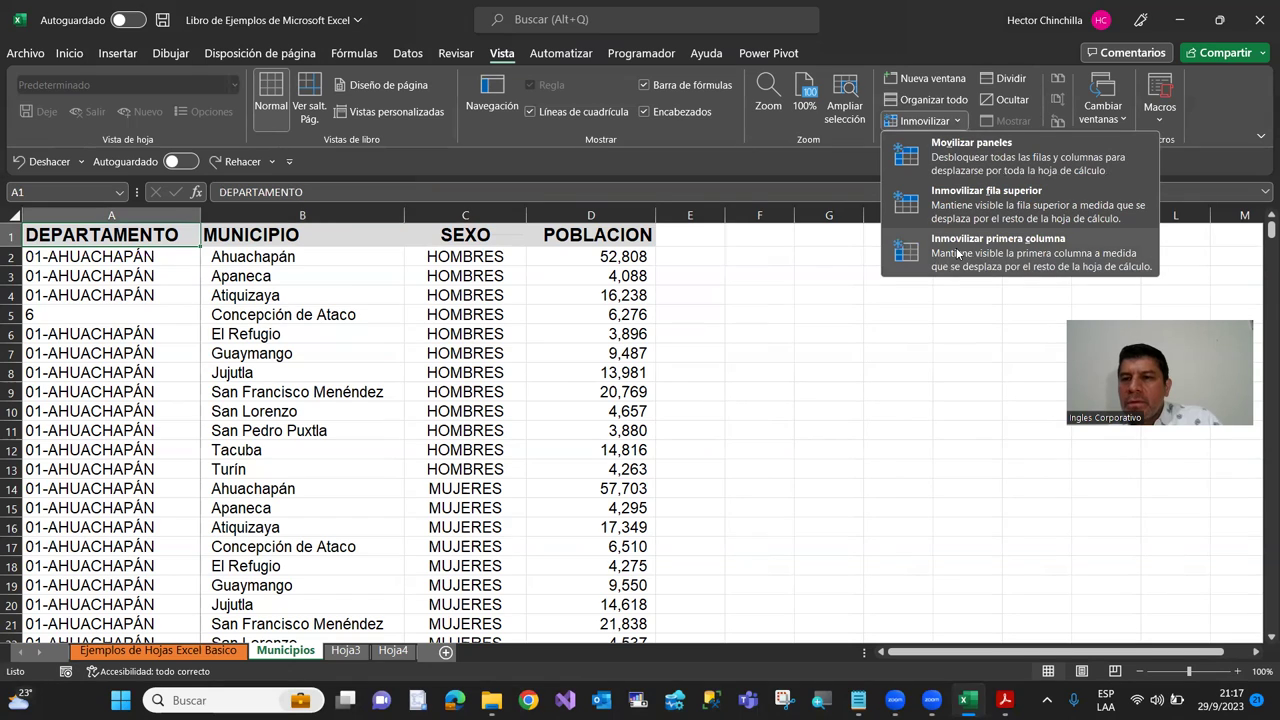
# Step: Unfreeze the first column and move the selection to cell C2
pyautogui.click(968, 168)
pyautogui.click(215, 316)
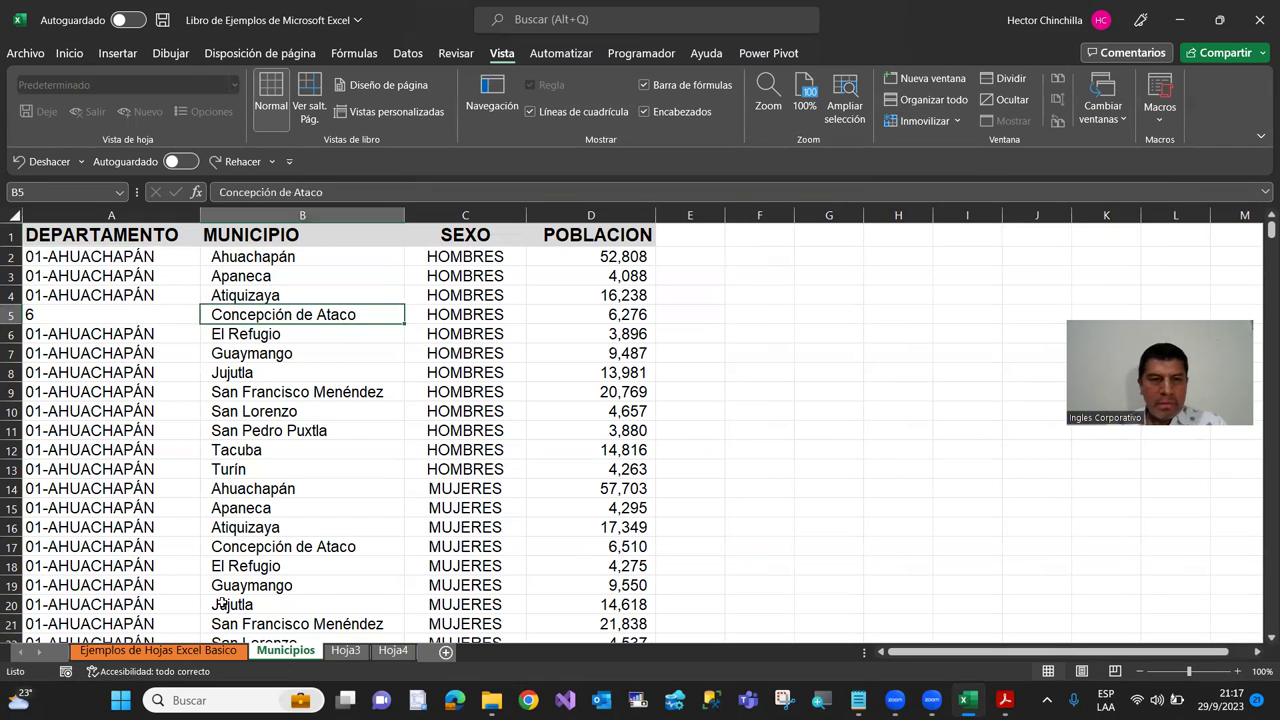
pyautogui.press('Up')
pyautogui.press('Up')
pyautogui.press('Up')
pyautogui.press('Left')
pyautogui.press('Right')
pyautogui.press('Right')
pyautogui.press('Right')
pyautogui.press('Right')
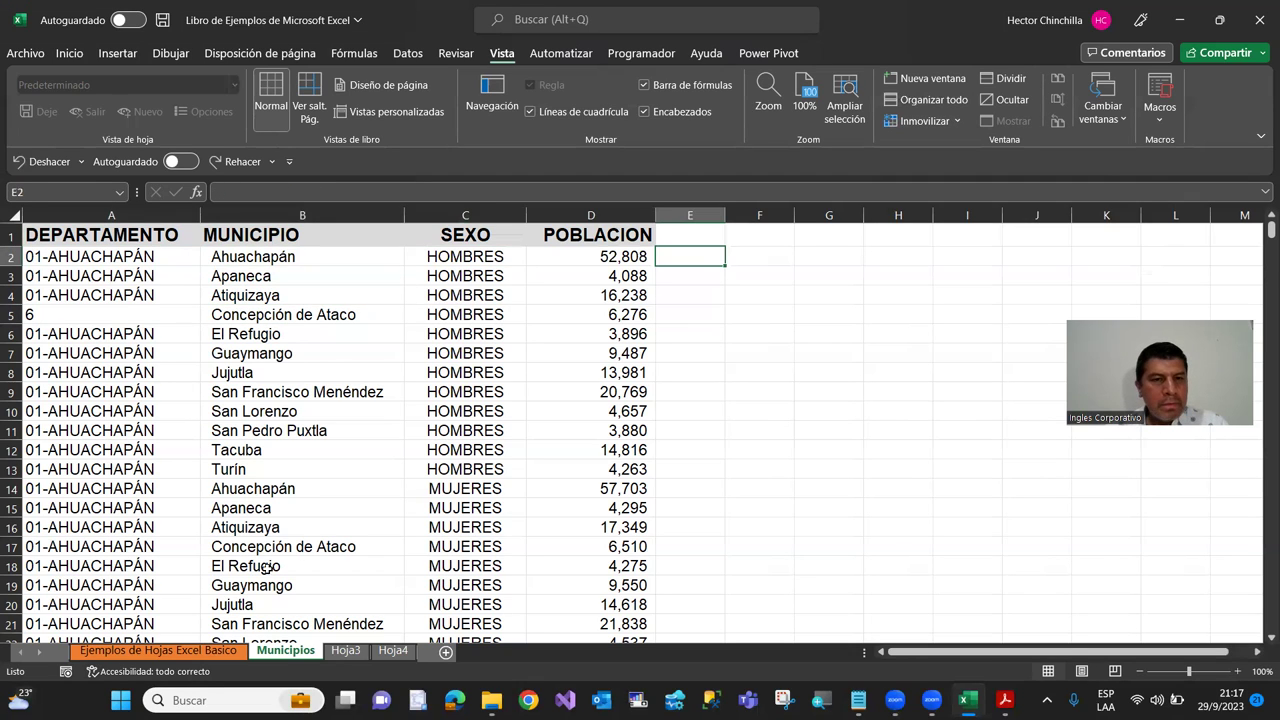
pyautogui.click(455, 257)
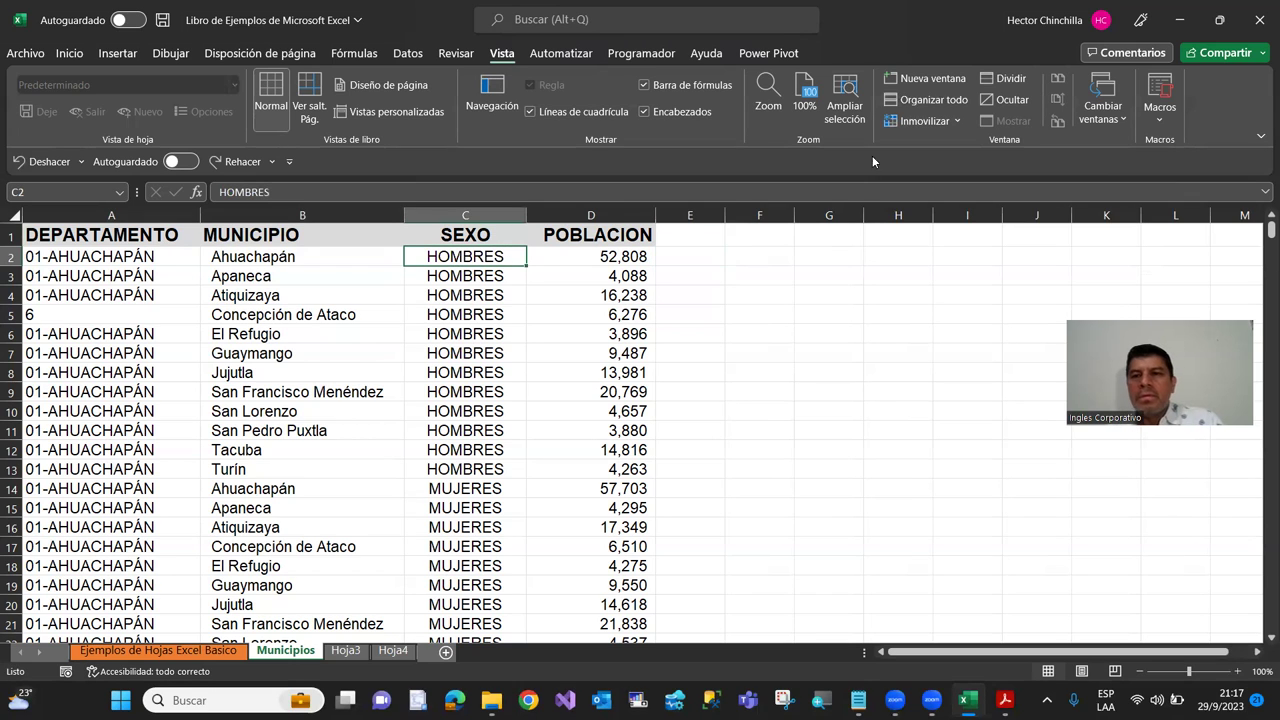
pyautogui.click(926, 121)
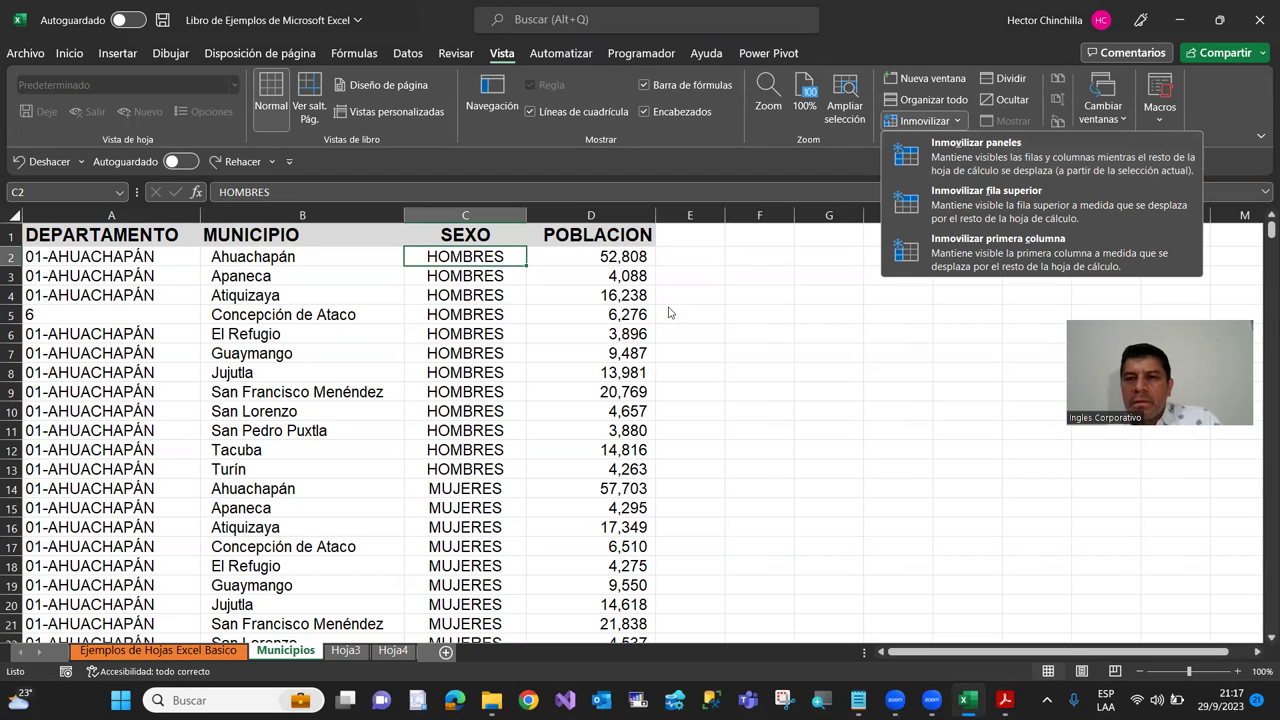
pyautogui.click(370, 338)
# Step: Freeze panes at C2 so row 1 and columns A–B stay fixed
pyautogui.click(196, 259)
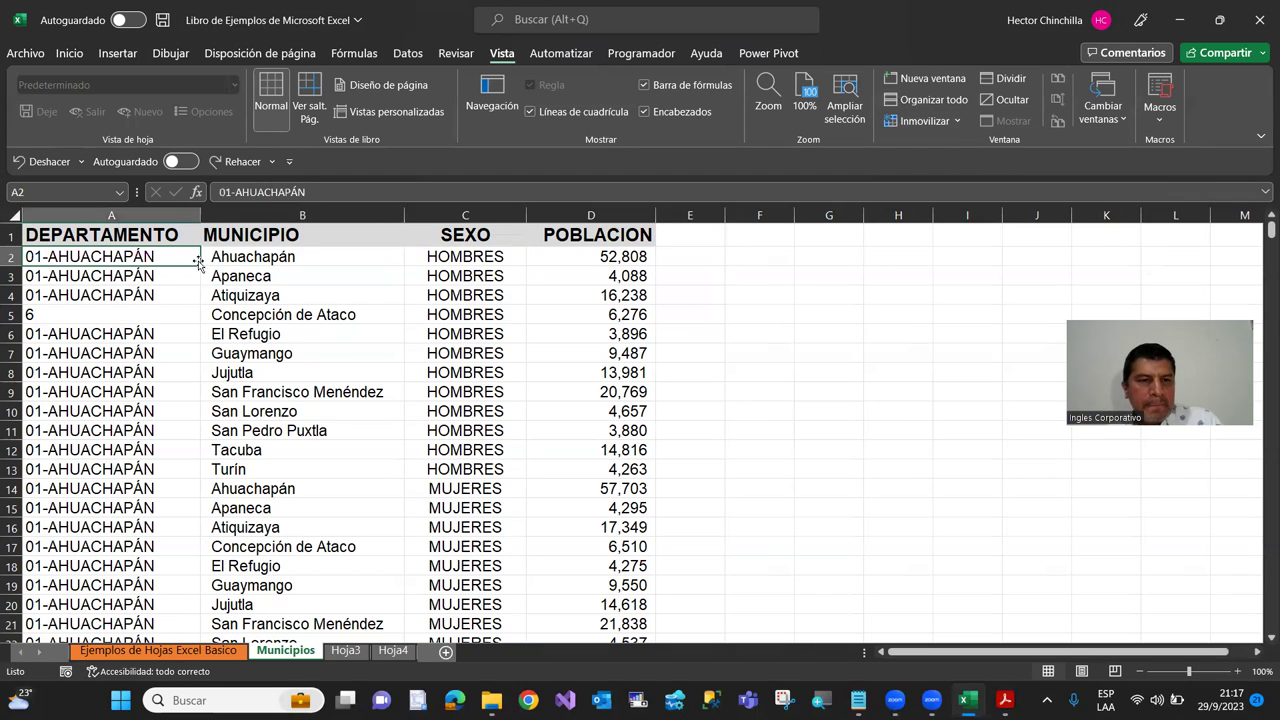
pyautogui.click(433, 262)
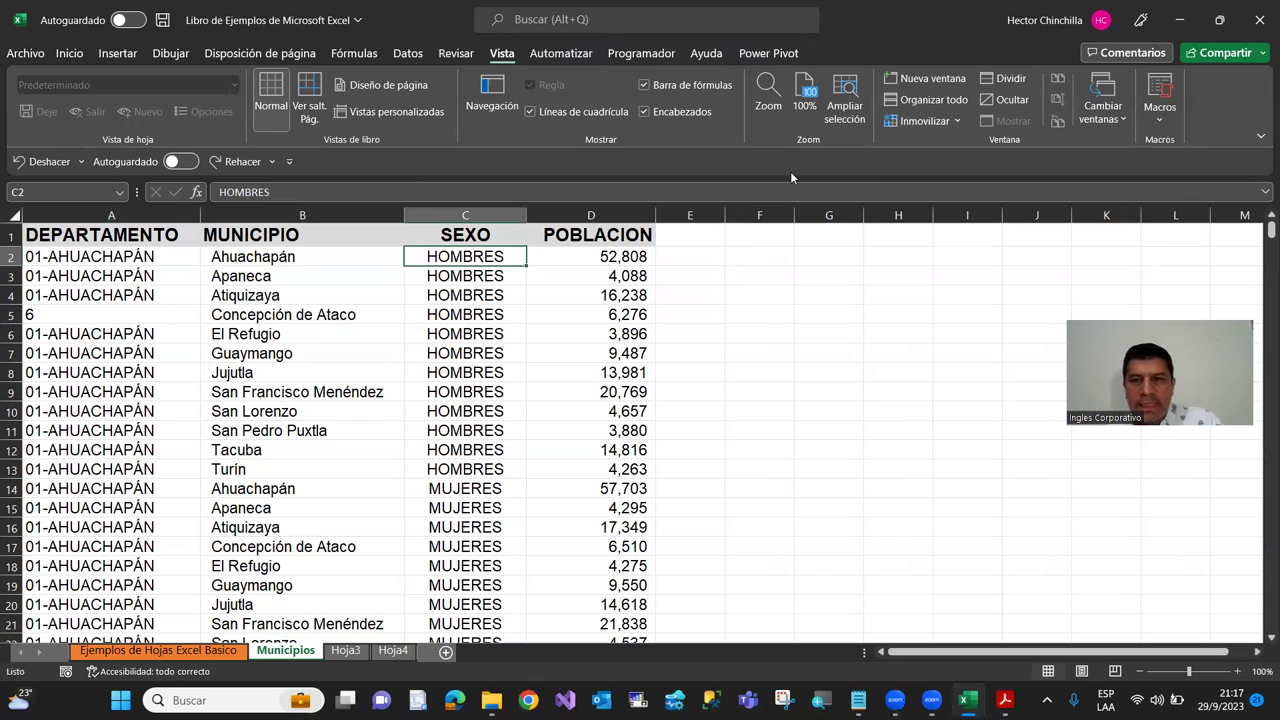
pyautogui.click(956, 121)
pyautogui.click(956, 155)
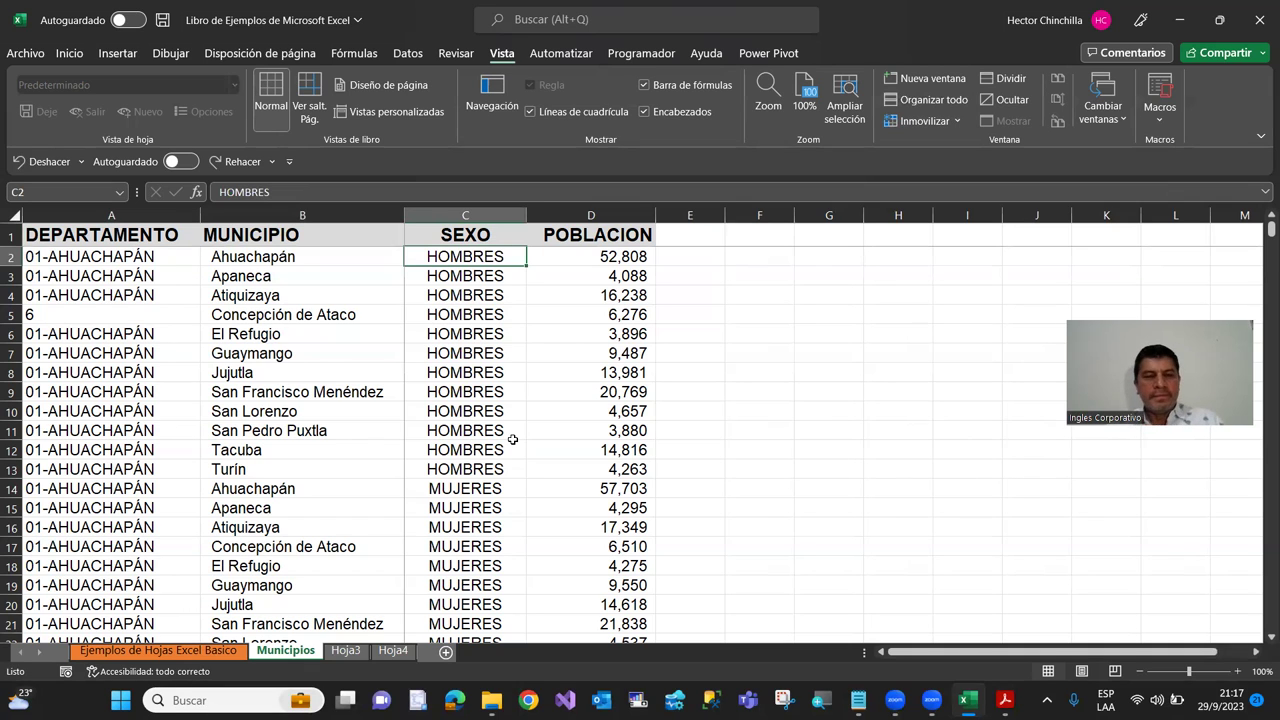
pyautogui.click(950, 121)
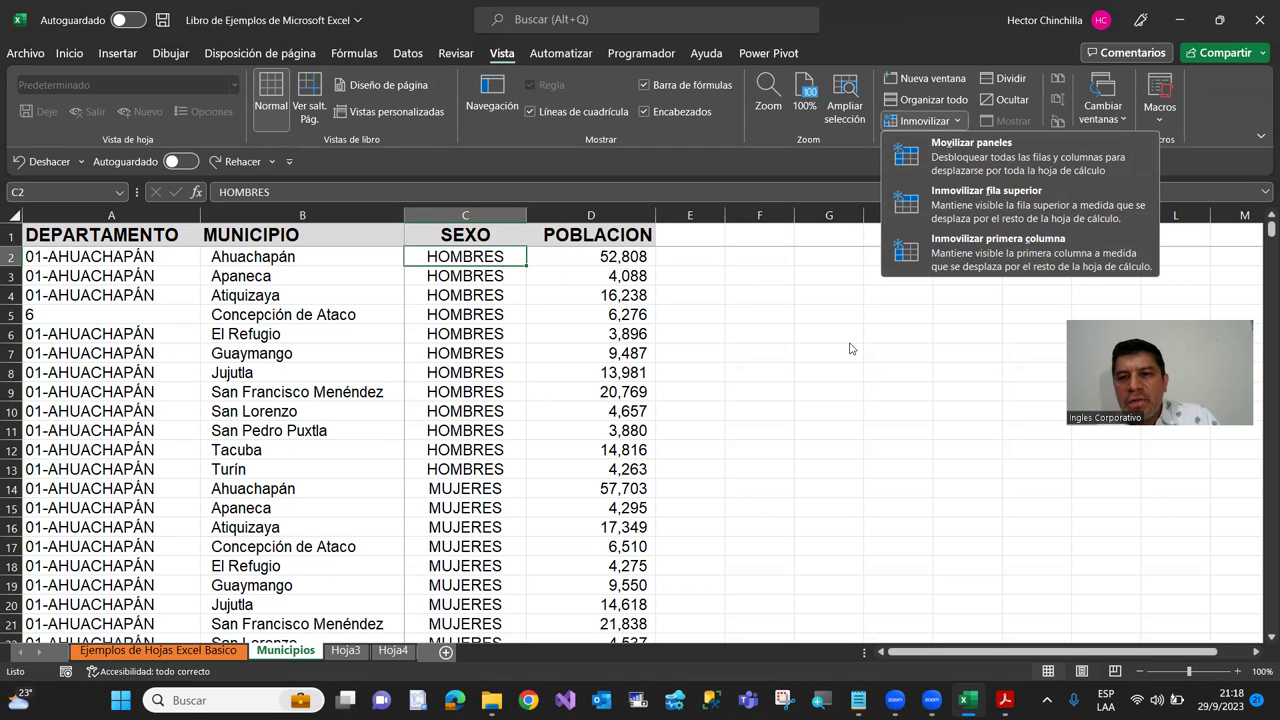
pyautogui.click(250, 276)
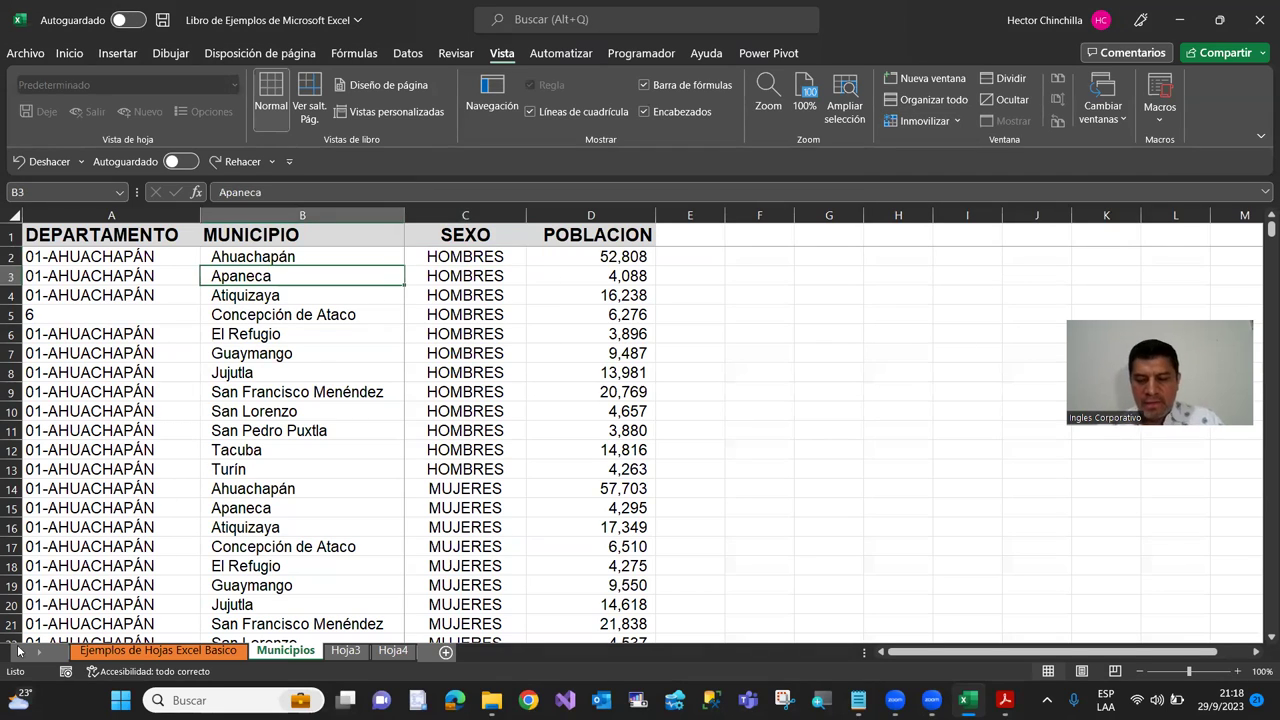
pyautogui.press('Up')
pyautogui.press('Right')
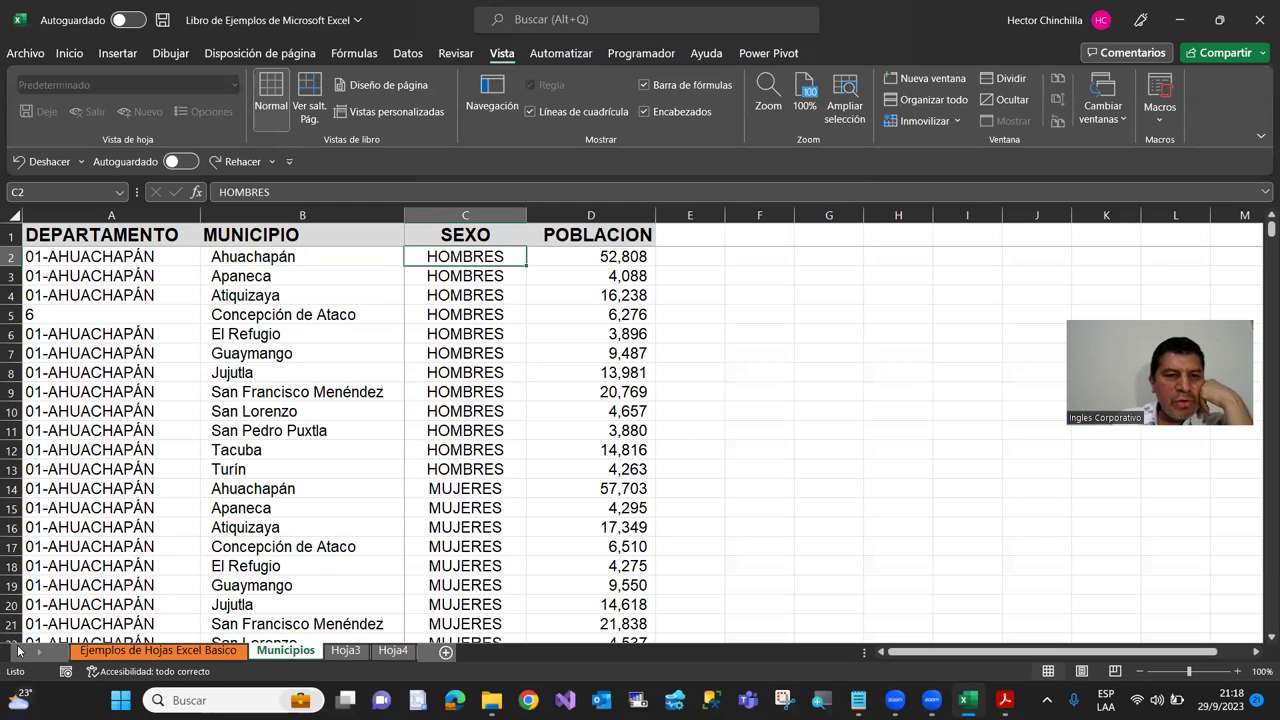
pyautogui.press('Right')
pyautogui.press('Right')
pyautogui.press('Right')
pyautogui.press('Right')
pyautogui.press('Right')
pyautogui.press('Right')
pyautogui.press('Right')
pyautogui.press('Right')
pyautogui.press('Right')
pyautogui.press('Right')
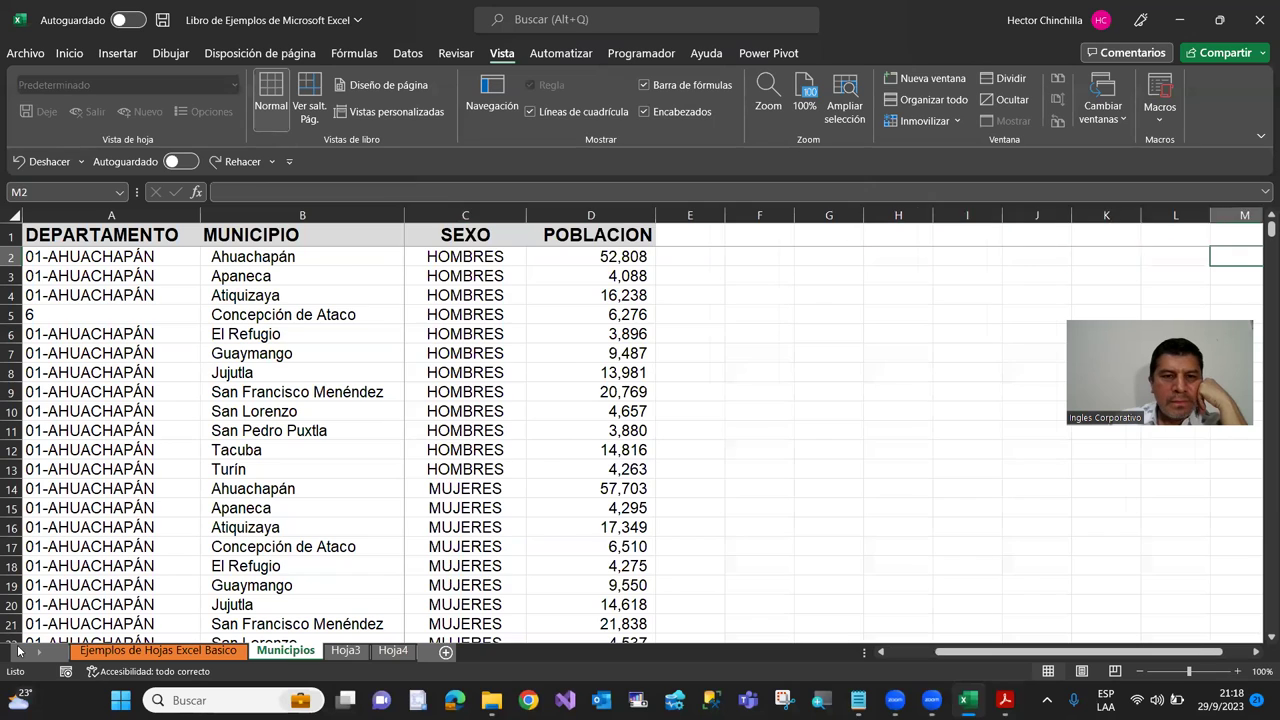
pyautogui.press('Right')
pyautogui.press('Right')
pyautogui.press('Right')
pyautogui.press('Left')
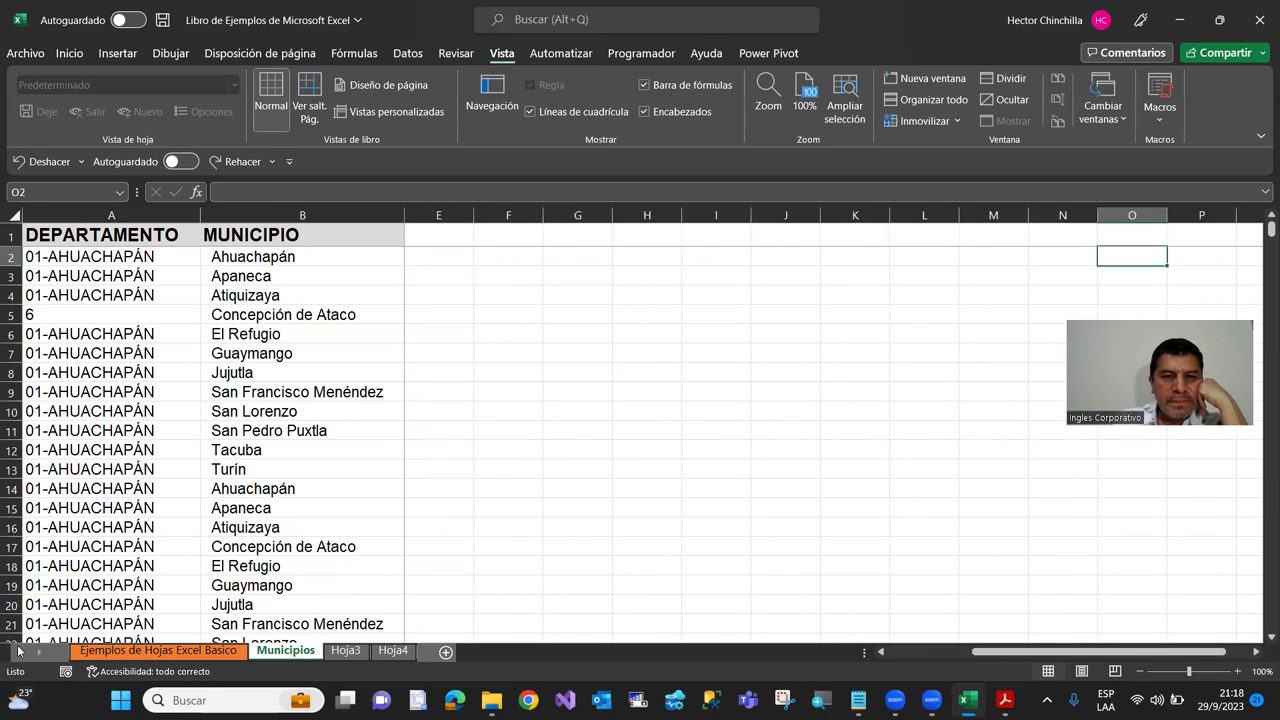
pyautogui.press('Left')
pyautogui.press('Left')
pyautogui.press('Left')
pyautogui.press('Left')
pyautogui.press('Left')
pyautogui.press('Left')
pyautogui.press('Left')
pyautogui.press('Left')
pyautogui.press('Left')
pyautogui.press('Left')
pyautogui.press('Left')
pyautogui.press('Left')
pyautogui.press('Left')
pyautogui.press('Right')
pyautogui.press('Right')
pyautogui.press('Right')
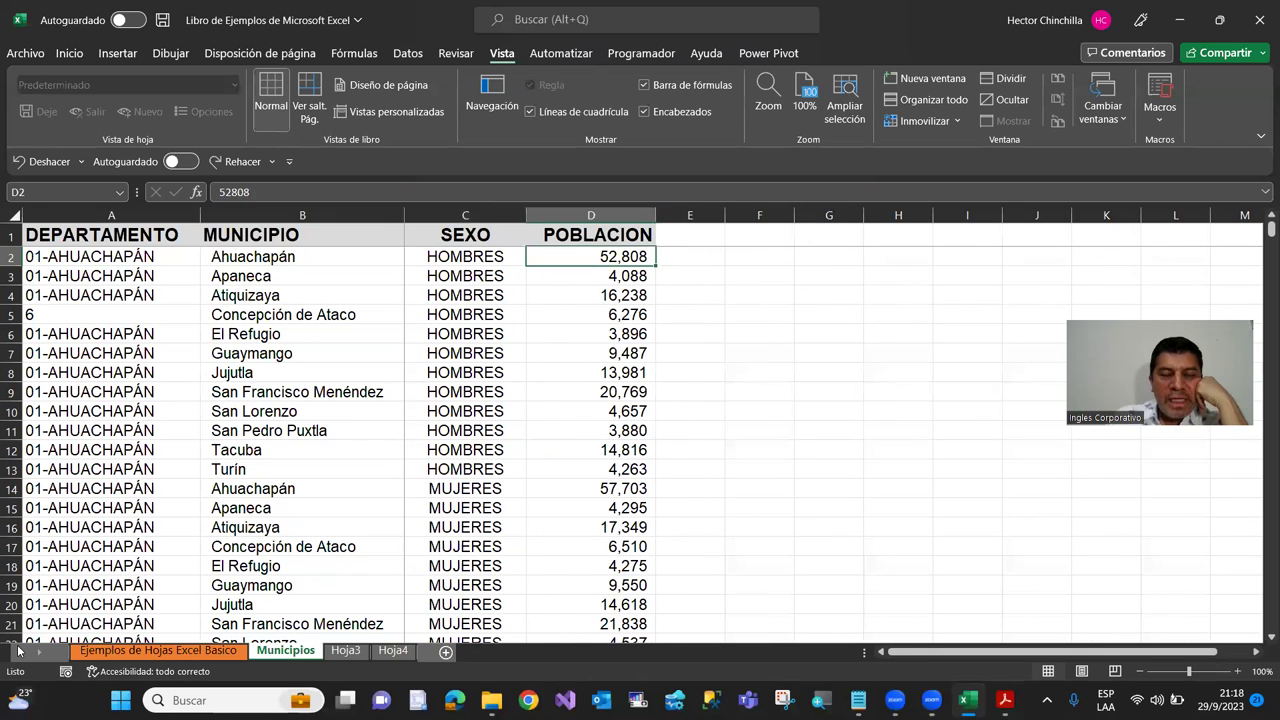
pyautogui.press('Left')
pyautogui.press('Up')
pyautogui.press('Down')
pyautogui.press('Up')
pyautogui.press('Down')
pyautogui.press('Up')
pyautogui.press('Down')
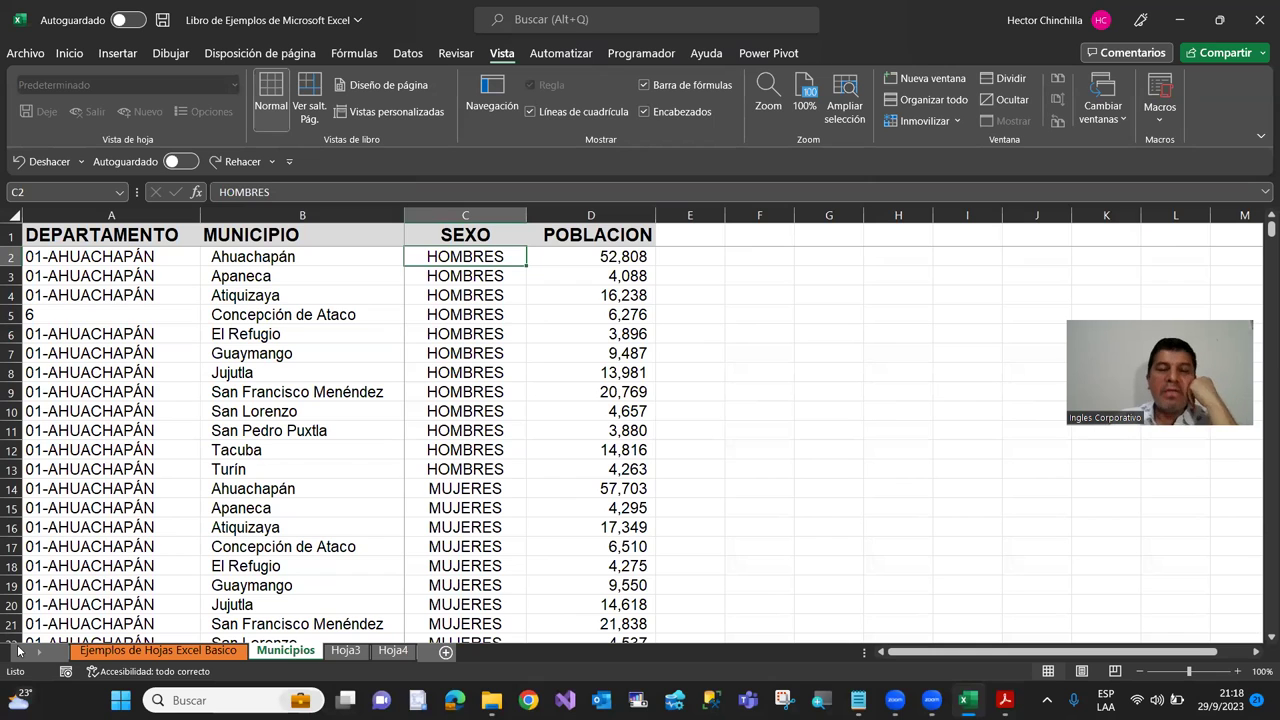
pyautogui.press('Left')
pyautogui.press('Left')
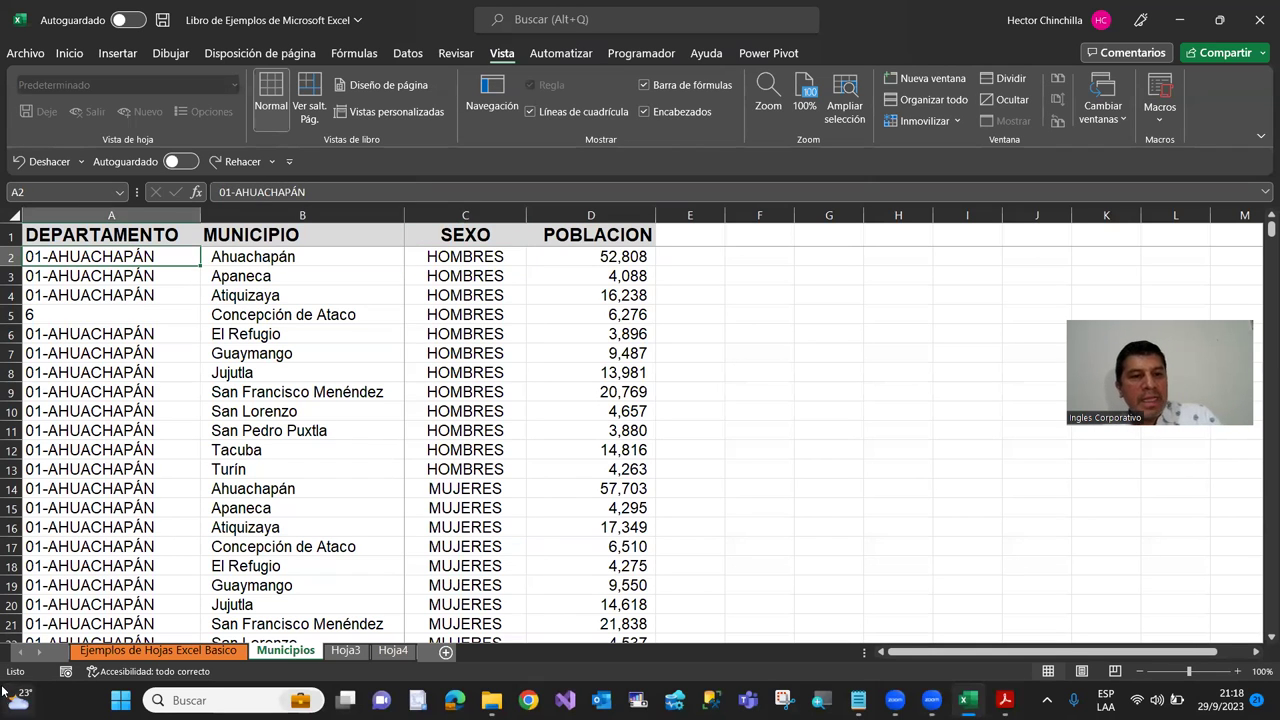
pyautogui.press('Right')
pyautogui.press('Right')
pyautogui.press('Left')
pyautogui.press('super+Tab')
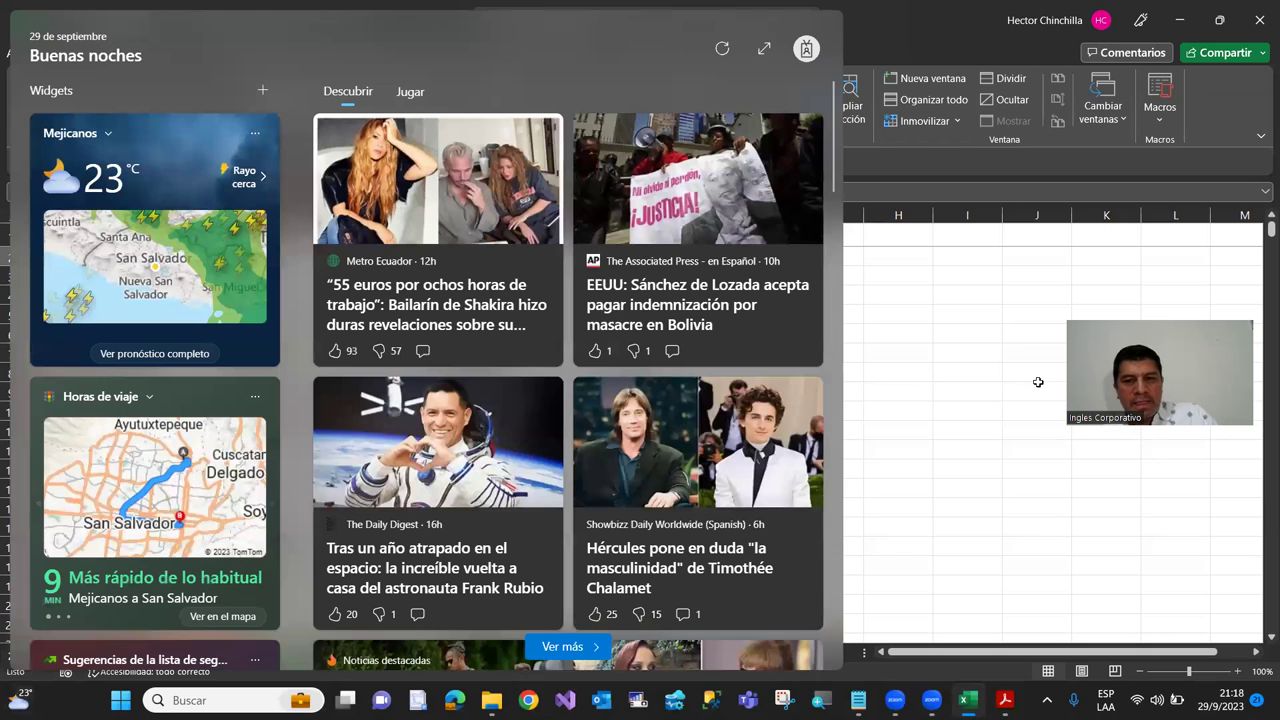
pyautogui.press('Right')
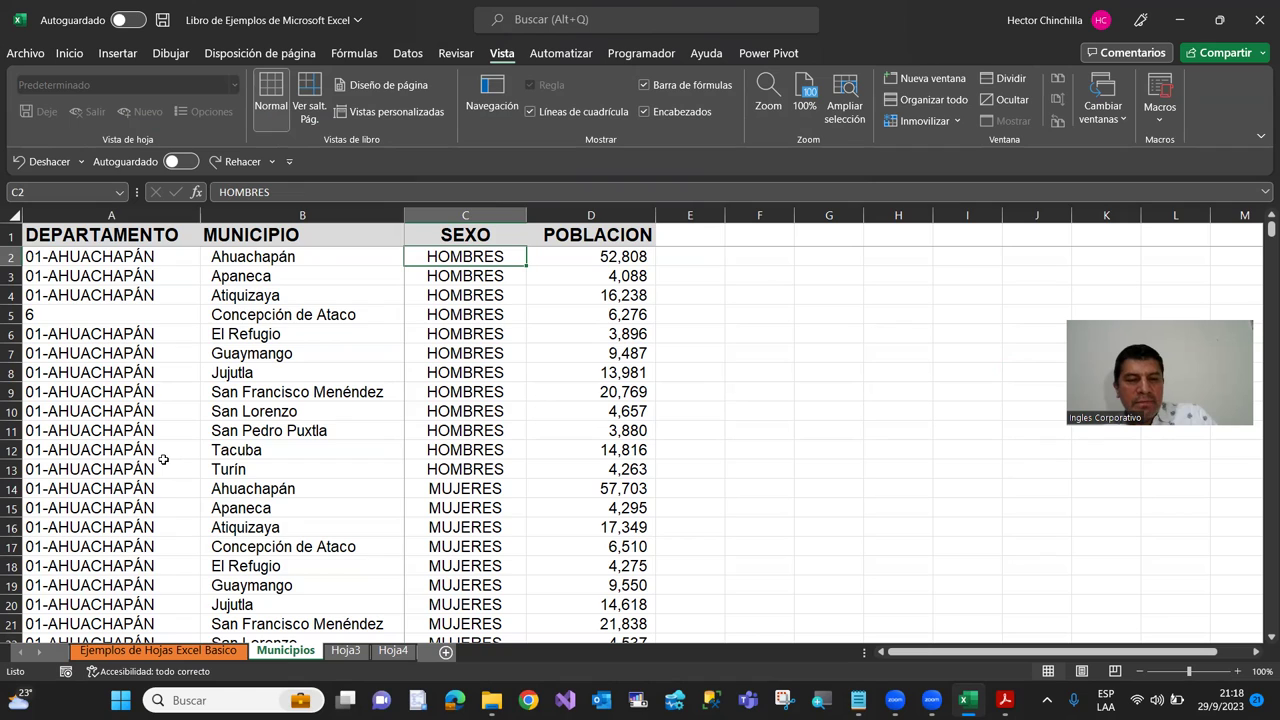
pyautogui.press('Up')
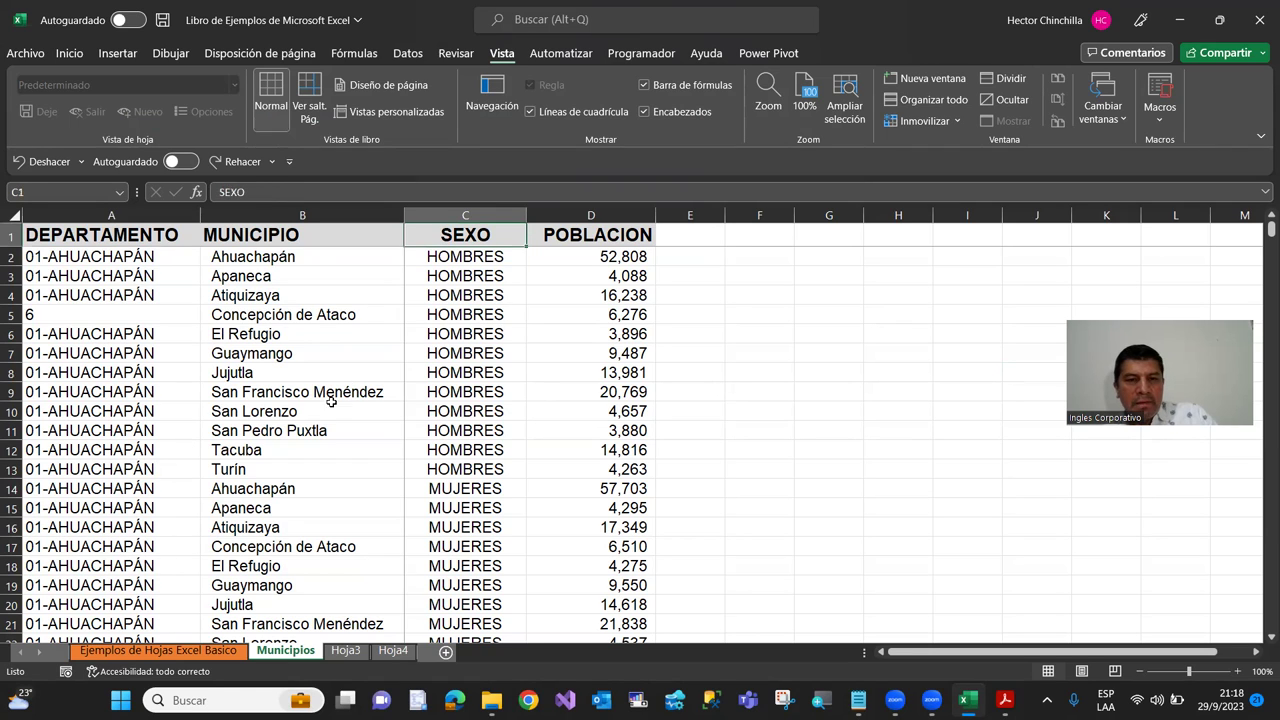
pyautogui.click(455, 296)
pyautogui.hotkey('ctrl', 'Up')
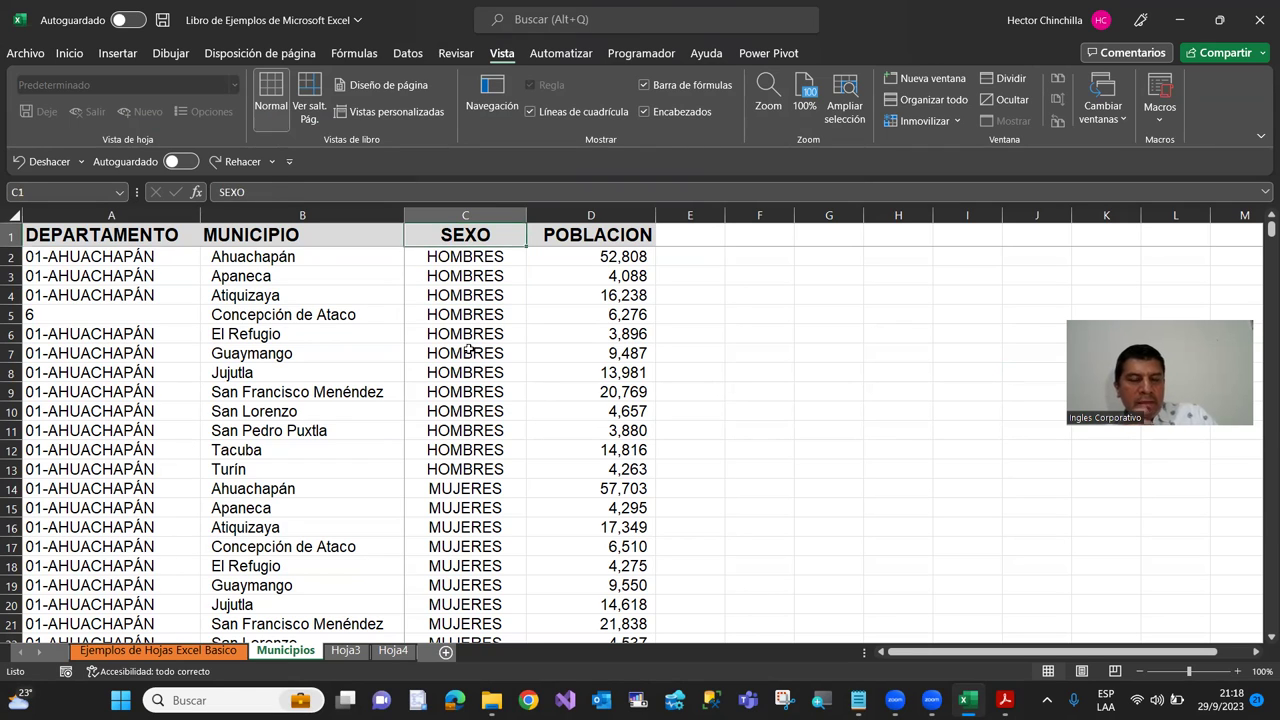
pyautogui.click(478, 258)
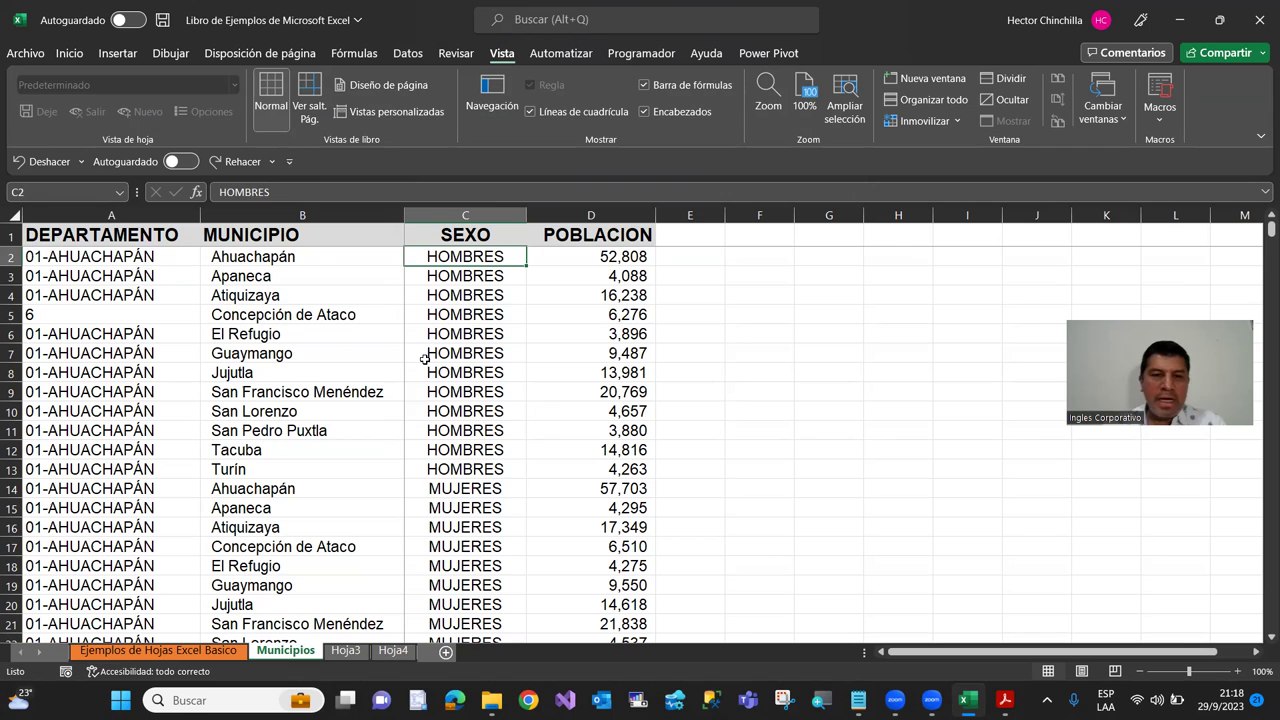
pyautogui.press('Down')
pyautogui.press('Down')
pyautogui.press('Down')
pyautogui.press('Down')
pyautogui.press('Down')
pyautogui.press('Down')
pyautogui.press('Down')
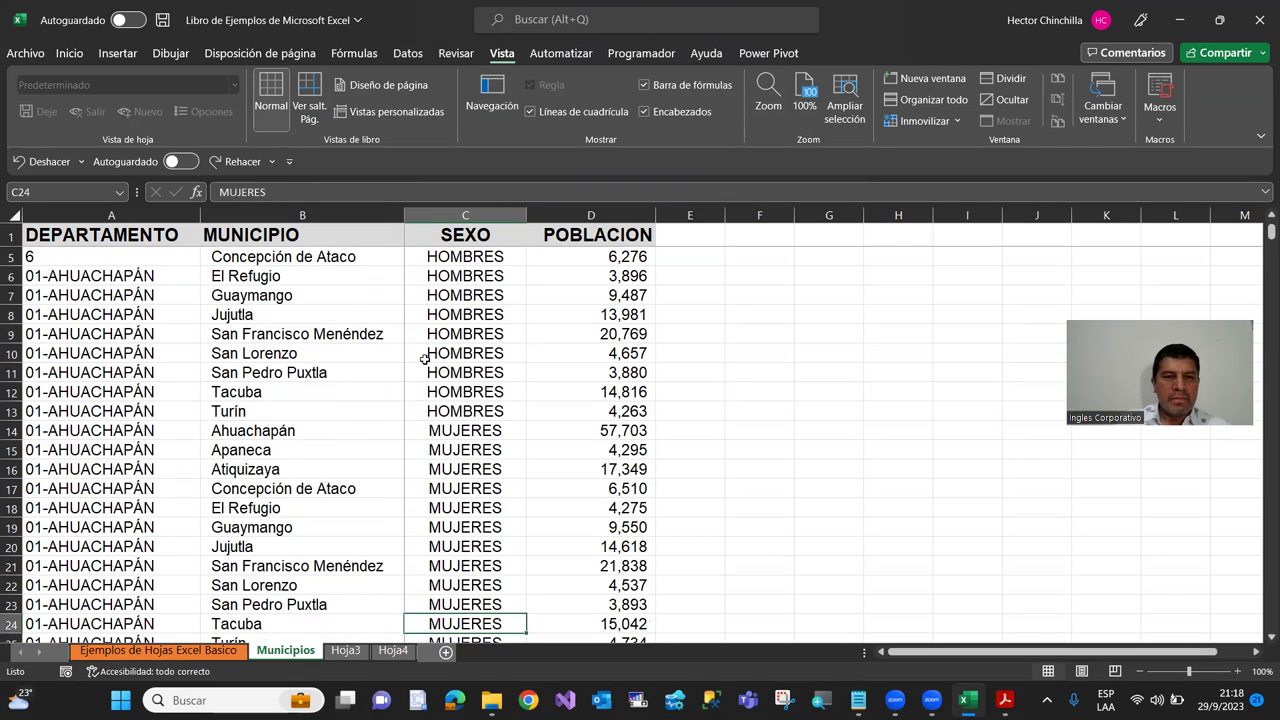
pyautogui.press('Down')
pyautogui.press('Down')
pyautogui.press('Down')
pyautogui.press('Up')
pyautogui.press('Up')
pyautogui.press('Up')
pyautogui.press('Up')
pyautogui.press('Up')
pyautogui.press('Up')
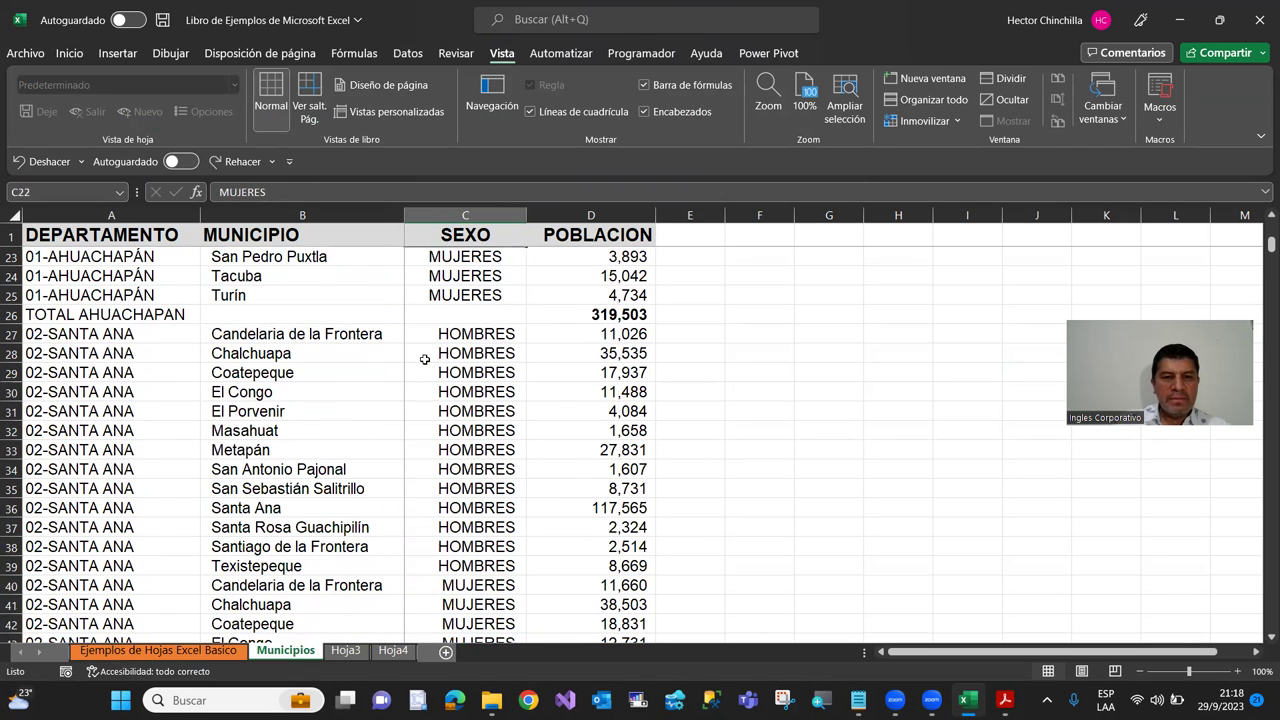
pyautogui.press('Up')
pyautogui.press('Up')
pyautogui.press('Up')
pyautogui.press('Up')
pyautogui.press('Up')
pyautogui.press('Up')
pyautogui.press('Down')
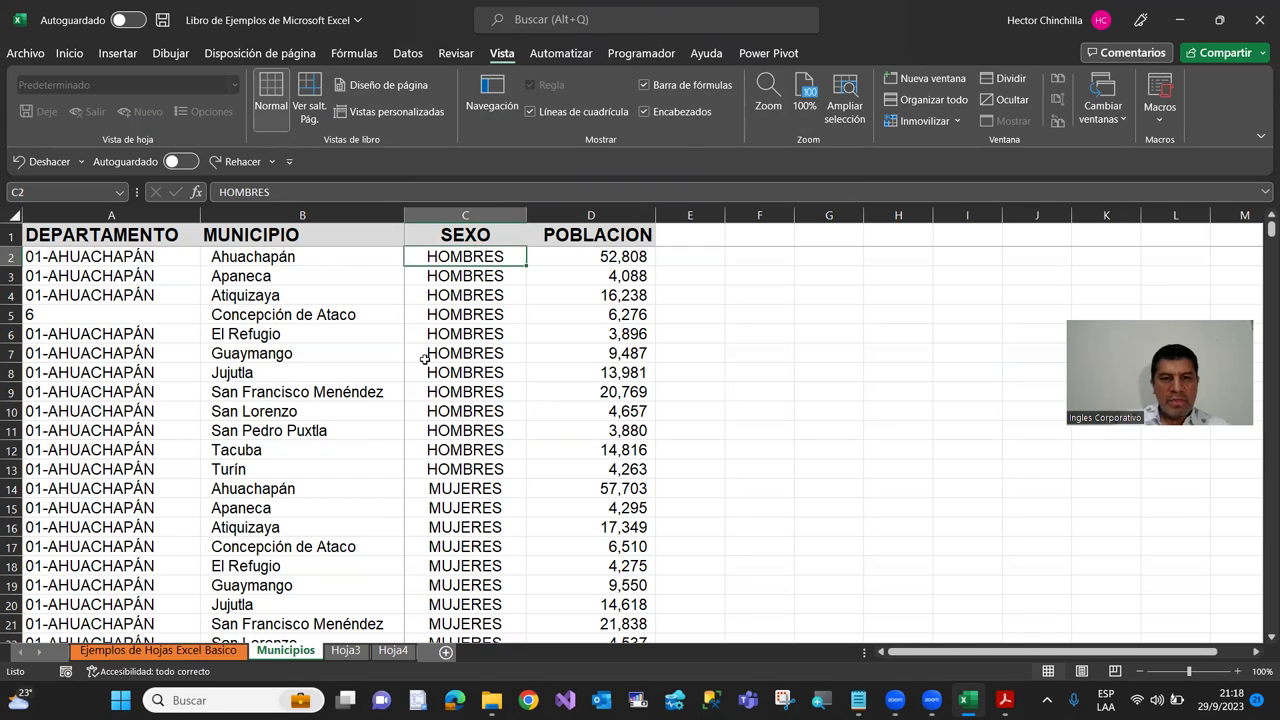
pyautogui.press('Right')
pyautogui.press('Right')
pyautogui.press('Right')
pyautogui.press('Right')
pyautogui.press('Right')
pyautogui.press('Right')
pyautogui.press('Right')
pyautogui.press('Right')
pyautogui.press('Right')
pyautogui.press('Right')
pyautogui.press('Right')
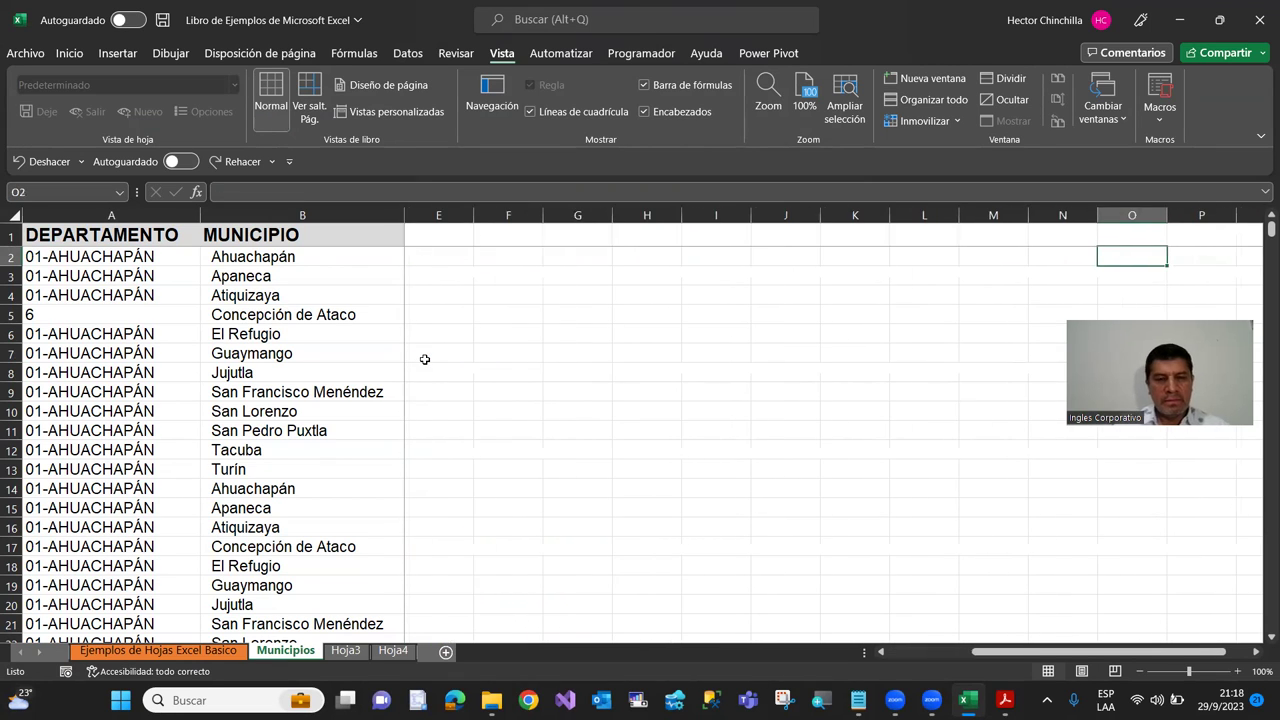
pyautogui.press('Left')
pyautogui.press('Left')
pyautogui.press('Left')
pyautogui.press('Left')
pyautogui.press('Home')
pyautogui.press('Right')
pyautogui.press('Right')
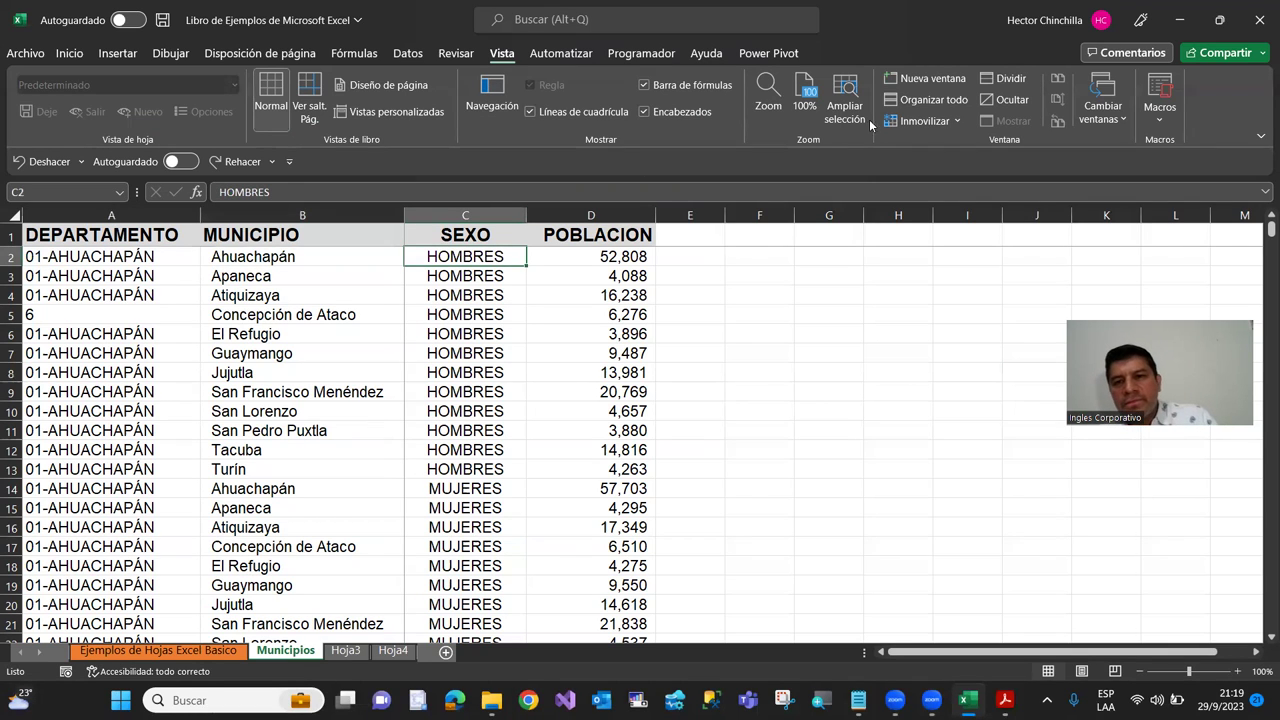
# Step: Unfreeze the panes and refreeze them at D2, fixing row 1 and columns A–C
pyautogui.click(953, 124)
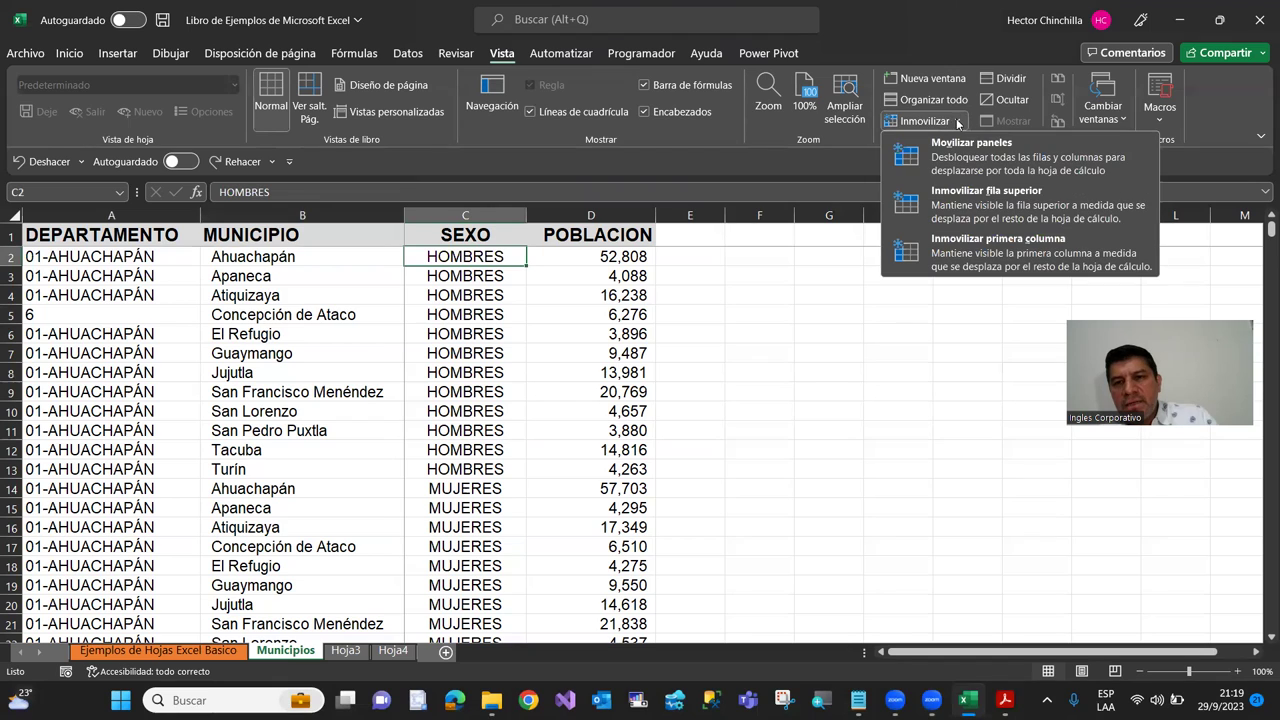
pyautogui.click(953, 150)
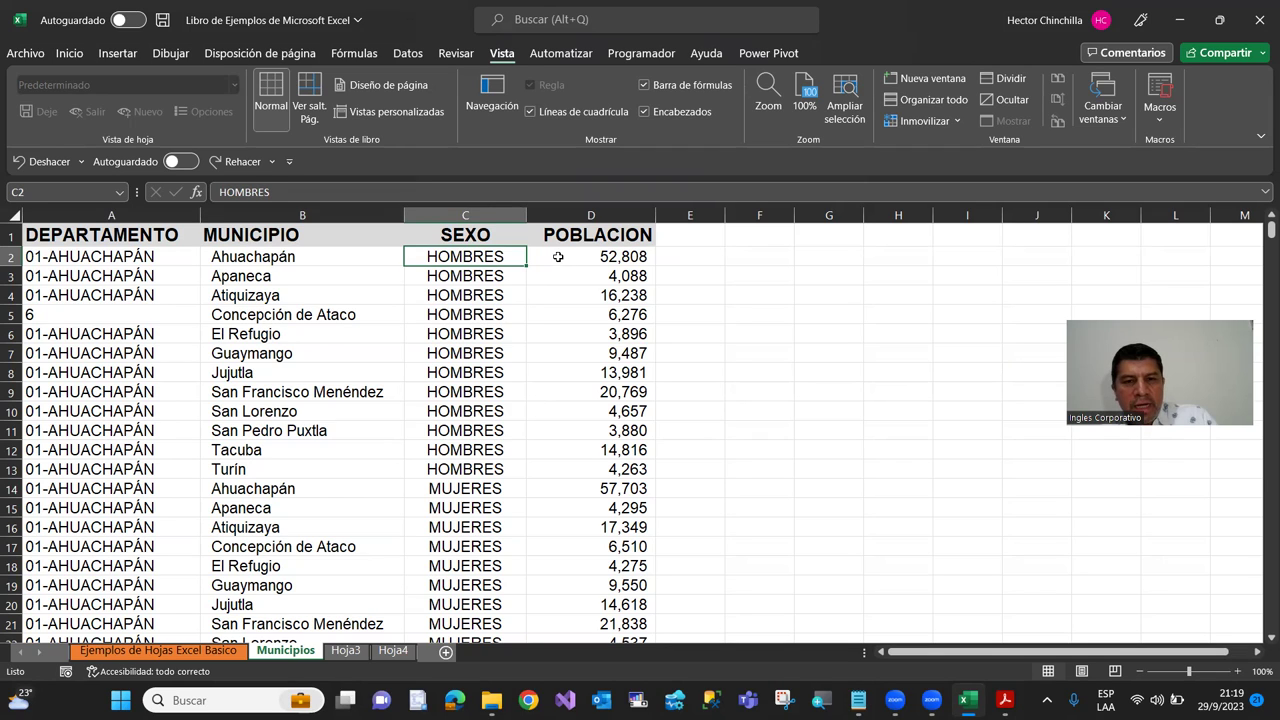
pyautogui.click(558, 257)
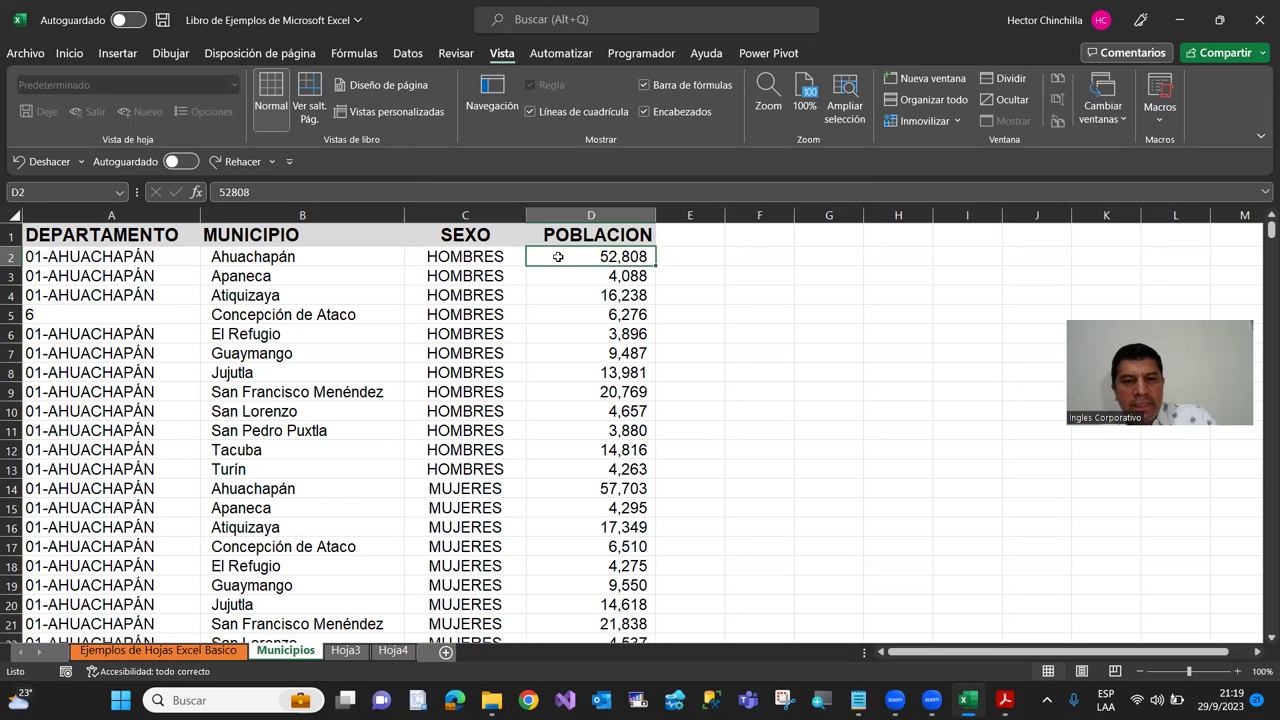
pyautogui.click(955, 124)
pyautogui.click(957, 156)
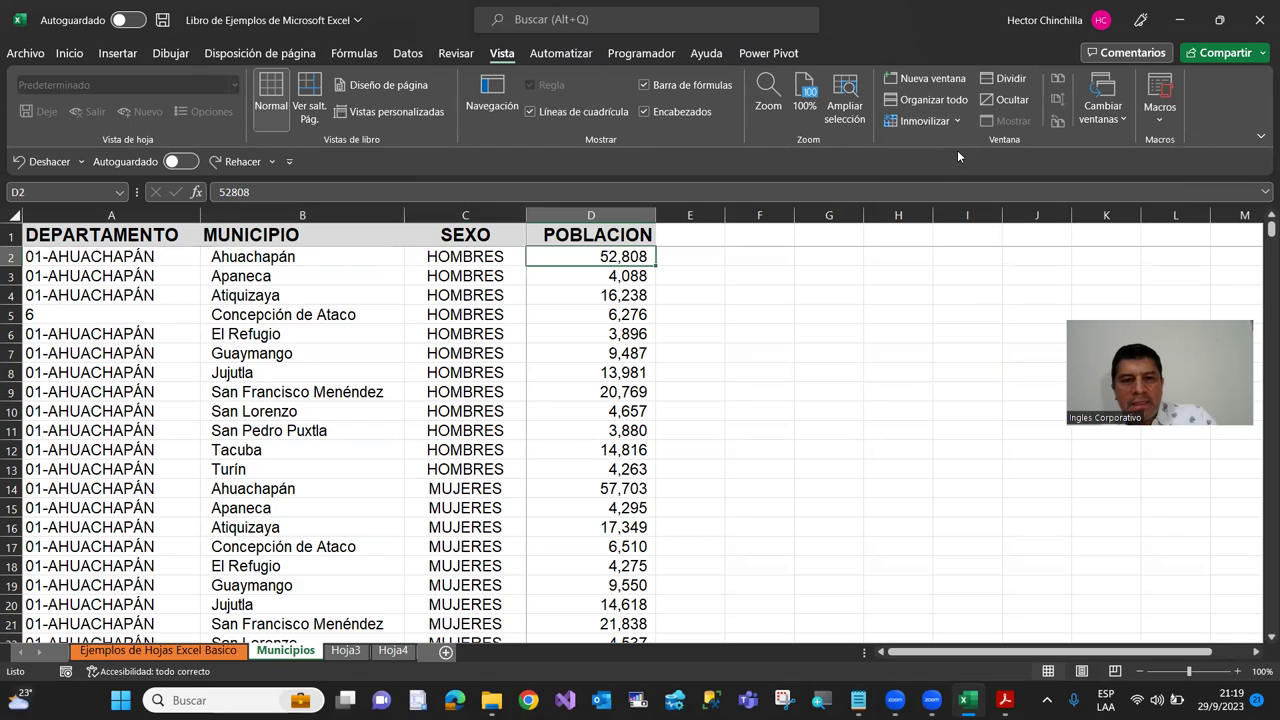
# Step: Test the frozen columns by moving left and right across row 2
pyautogui.press('Left')
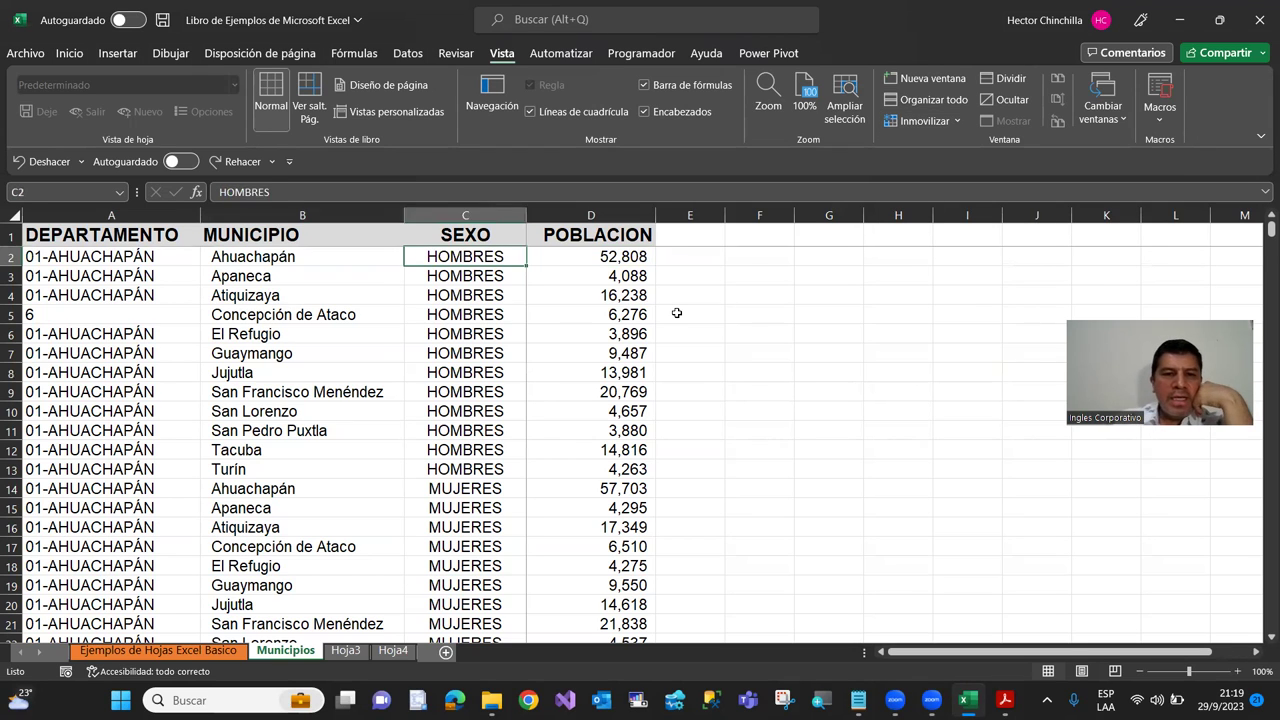
pyautogui.press('Left')
pyautogui.press('Right')
pyautogui.press('Right')
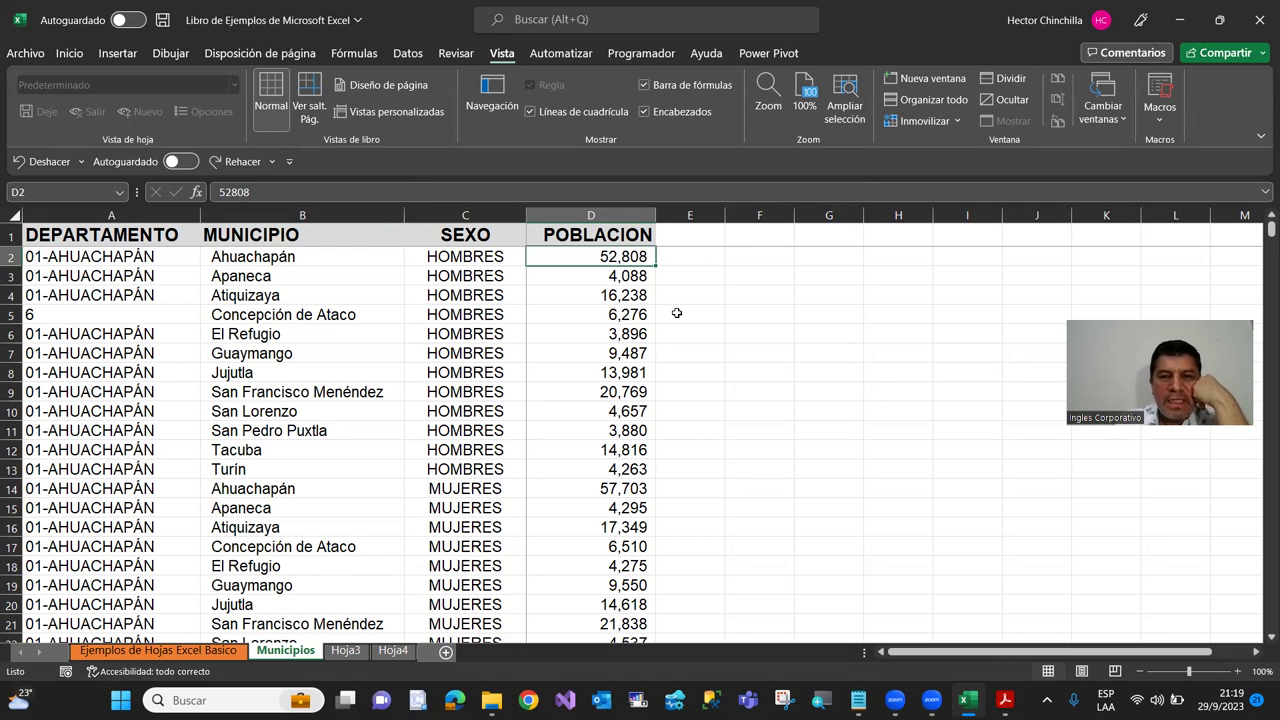
pyautogui.press('Left')
pyautogui.press('Left')
pyautogui.press('Left')
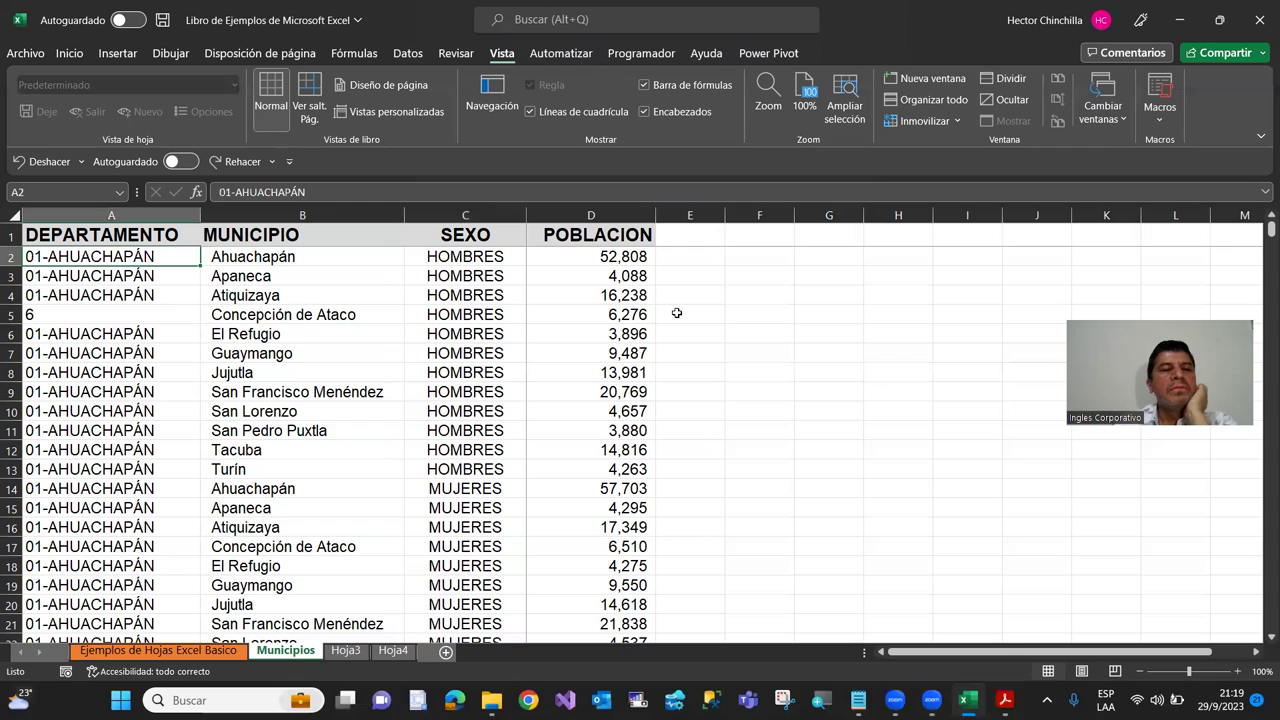
pyautogui.press('Right')
pyautogui.press('Right')
pyautogui.press('Right')
pyautogui.press('Right')
pyautogui.press('Right')
pyautogui.press('Right')
pyautogui.press('Right')
pyautogui.press('Right')
pyautogui.press('Right')
pyautogui.press('Right')
pyautogui.press('Right')
pyautogui.press('Right')
pyautogui.press('Right')
pyautogui.press('Right')
pyautogui.press('Right')
pyautogui.press('Right')
pyautogui.press('Right')
pyautogui.press('Right')
pyautogui.press('Right')
pyautogui.press('Right')
pyautogui.press('Left')
pyautogui.press('Left')
pyautogui.press('Left')
pyautogui.press('Left')
pyautogui.press('Left')
pyautogui.press('Left')
pyautogui.press('Left')
pyautogui.press('Left')
pyautogui.press('Left')
pyautogui.press('Left')
pyautogui.press('Left')
pyautogui.press('Right')
pyautogui.press('Right')
pyautogui.press('Right')
pyautogui.press('Right')
pyautogui.press('Left')
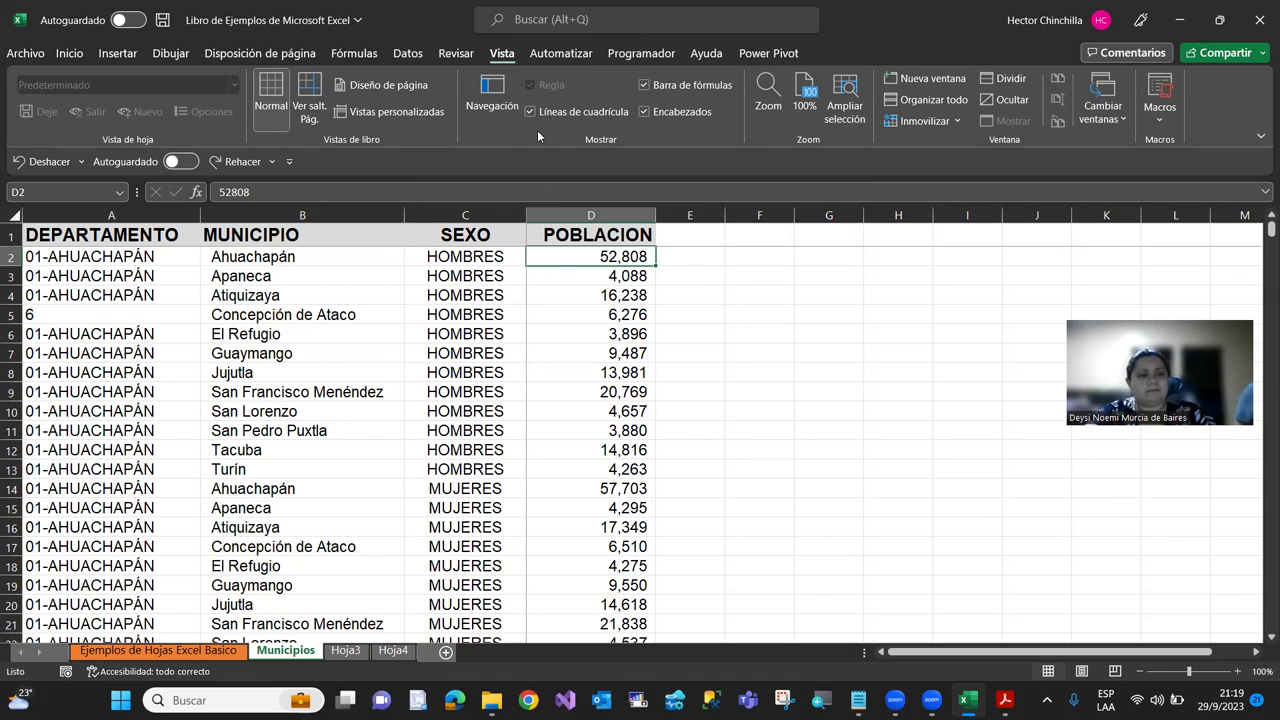
# Step: Release the frozen header row and columns A–C with Inmovilizar > Movilizar paneles
pyautogui.click(953, 123)
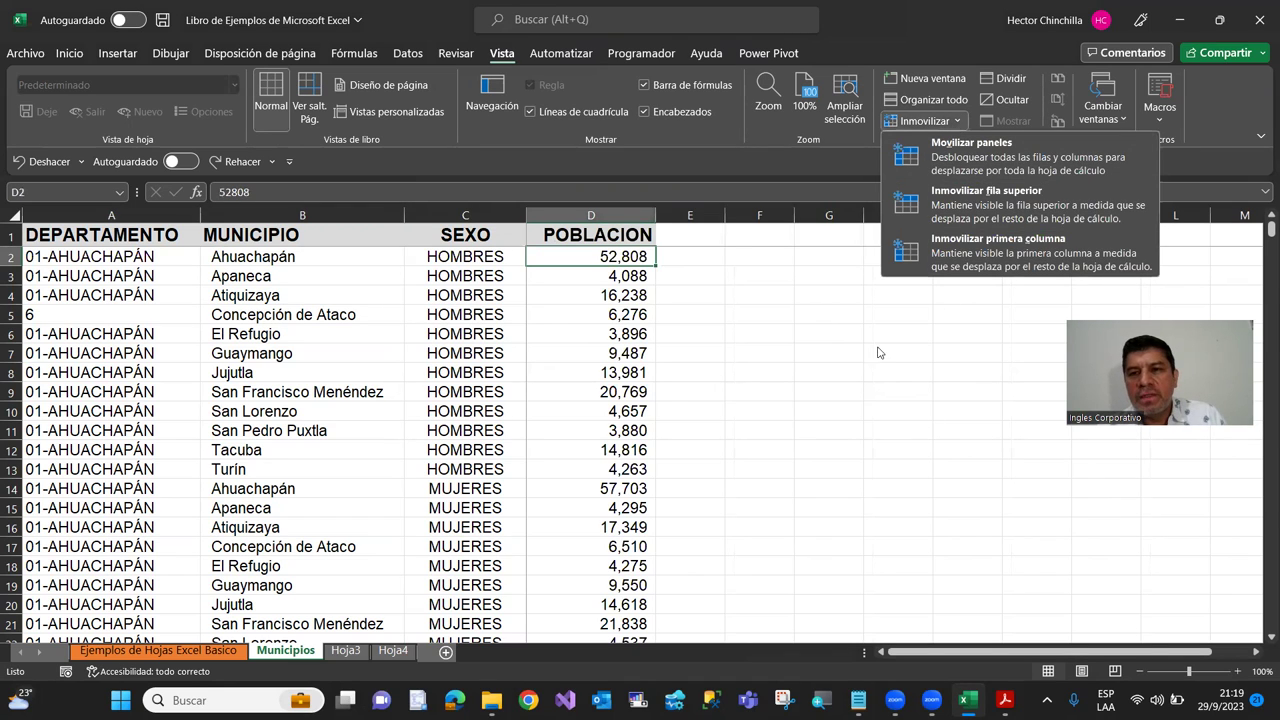
pyautogui.click(563, 331)
pyautogui.click(563, 331)
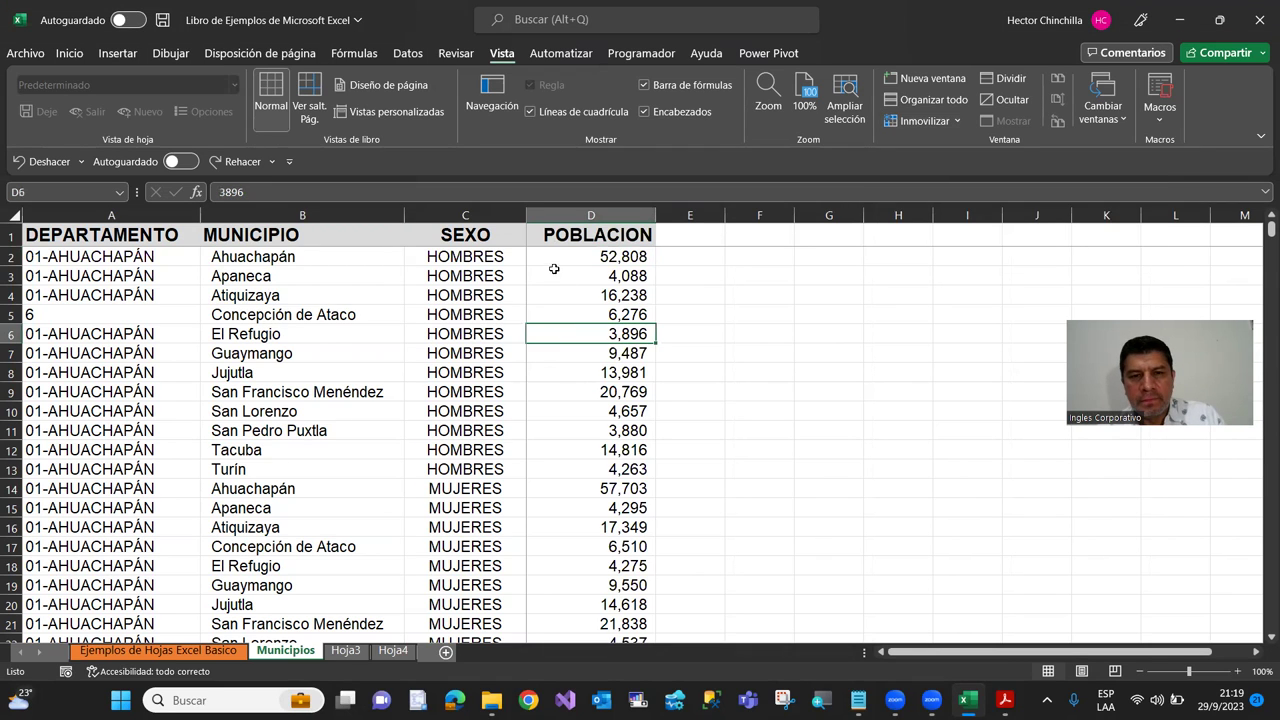
pyautogui.click(551, 260)
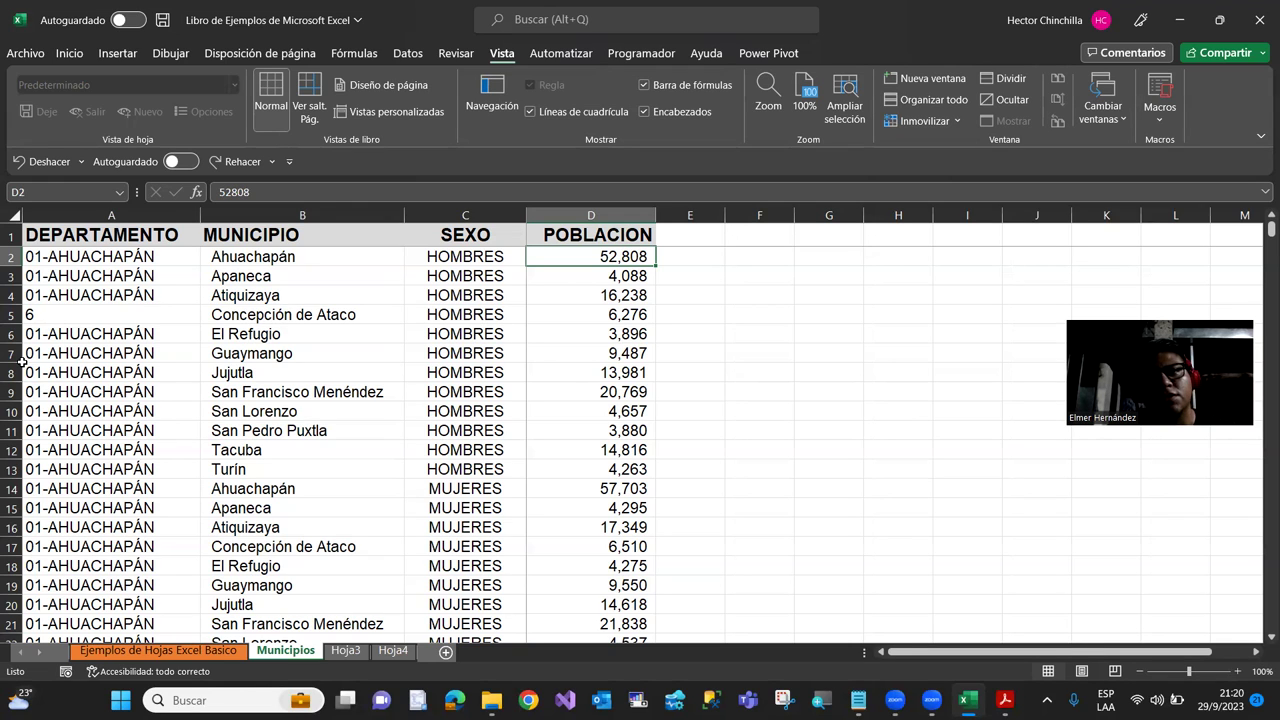
pyautogui.click(958, 121)
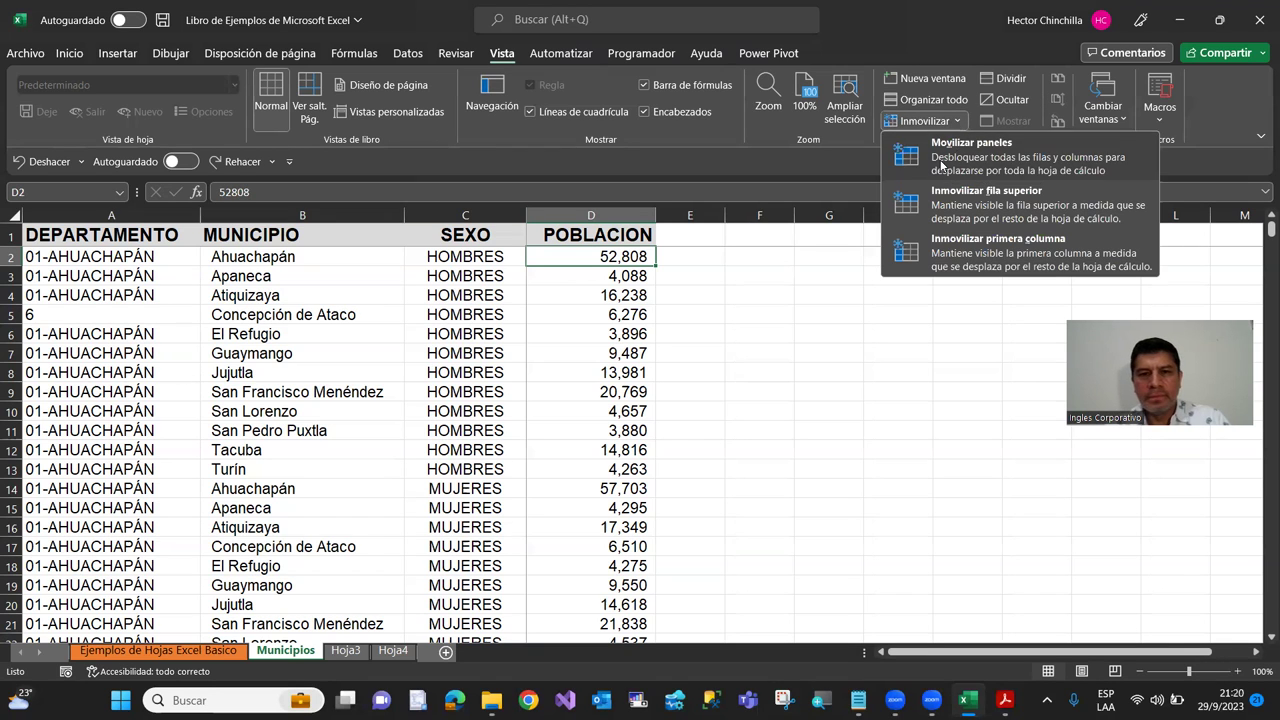
pyautogui.click(970, 150)
pyautogui.click(300, 334)
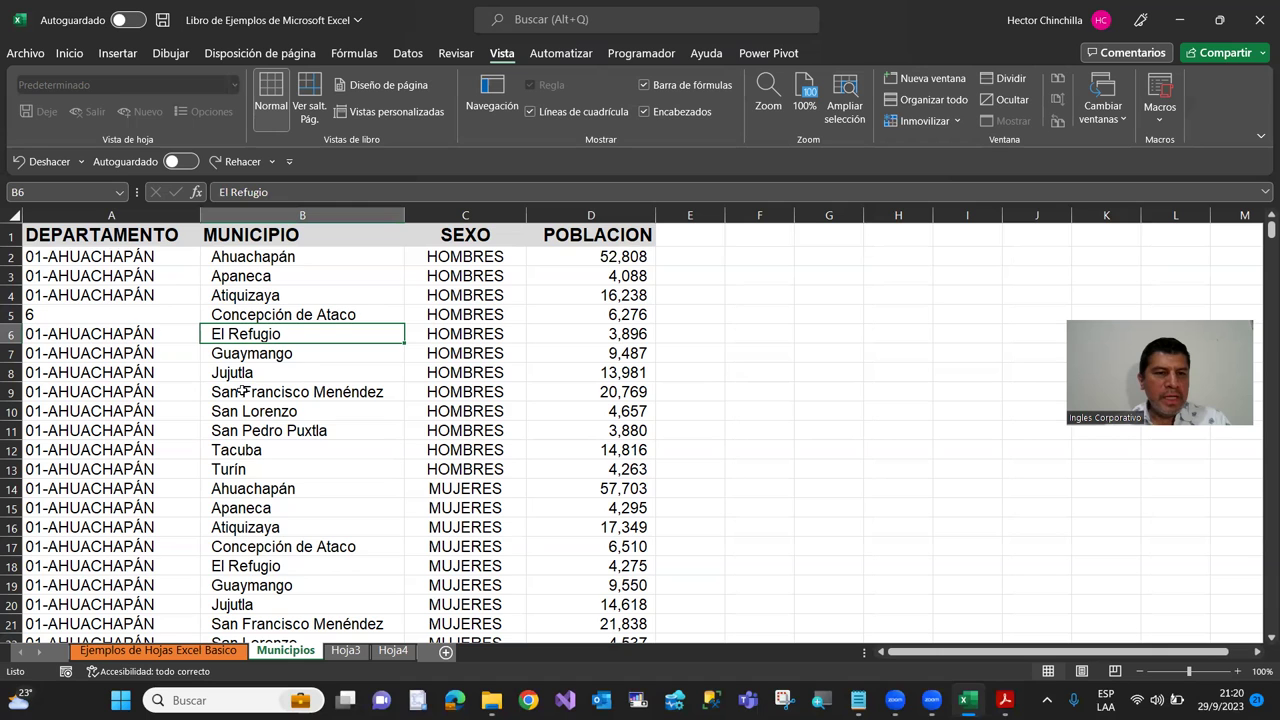
# Step: Scroll down and select the TOTAL AHUACHAPAN cell and the first 02-SANTA ANA cell
pyautogui.scroll(-1, 241, 391)
pyautogui.scroll(1, 241, 391)
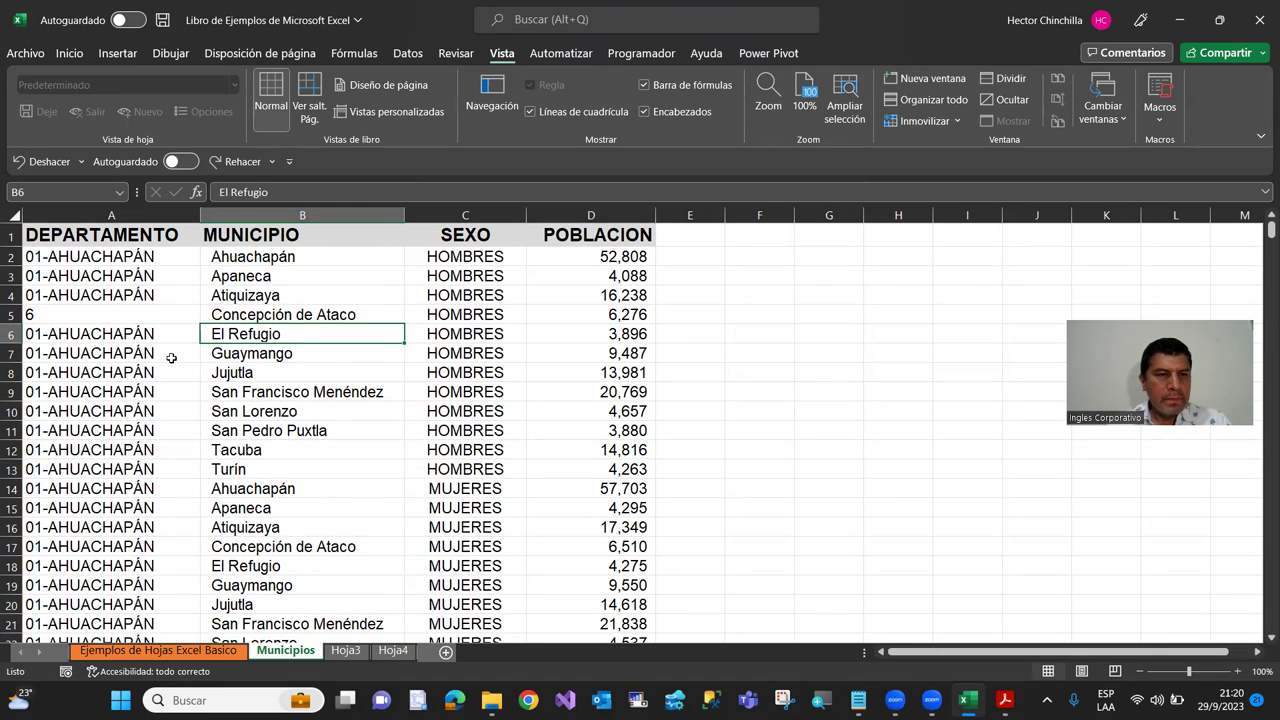
pyautogui.scroll(-2, 171, 357)
pyautogui.scroll(-3, 171, 357)
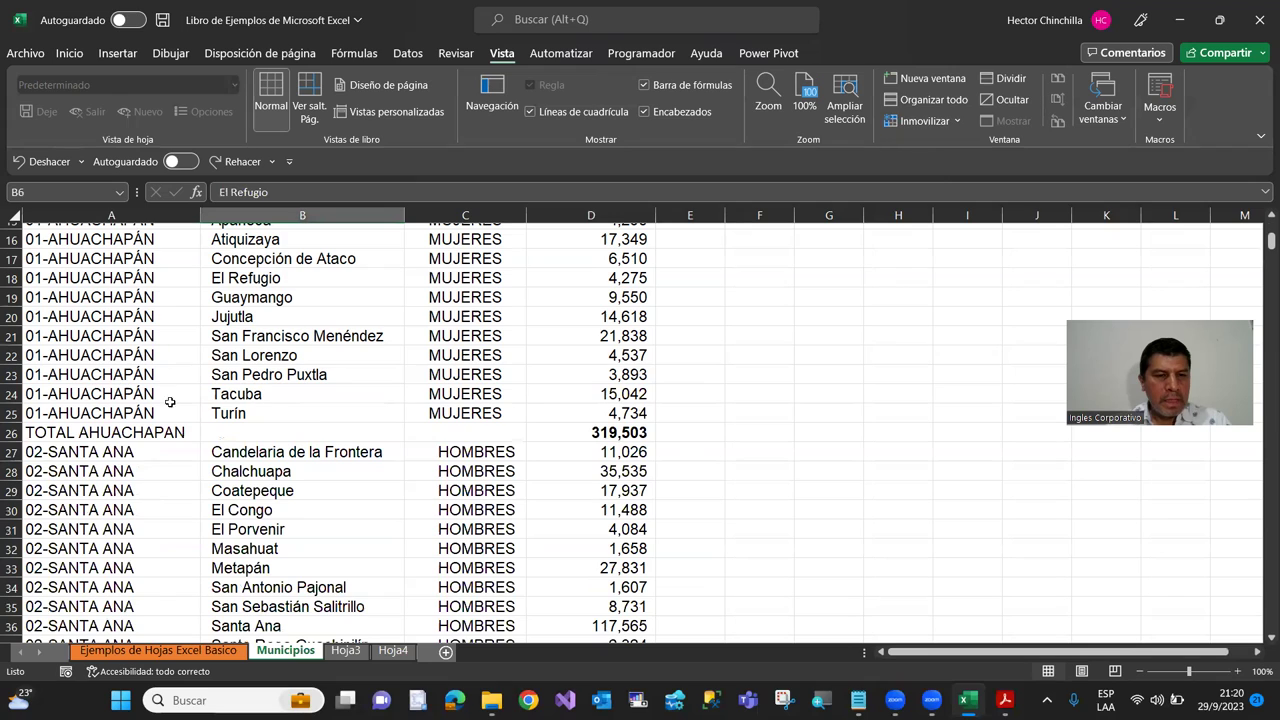
pyautogui.click(171, 437)
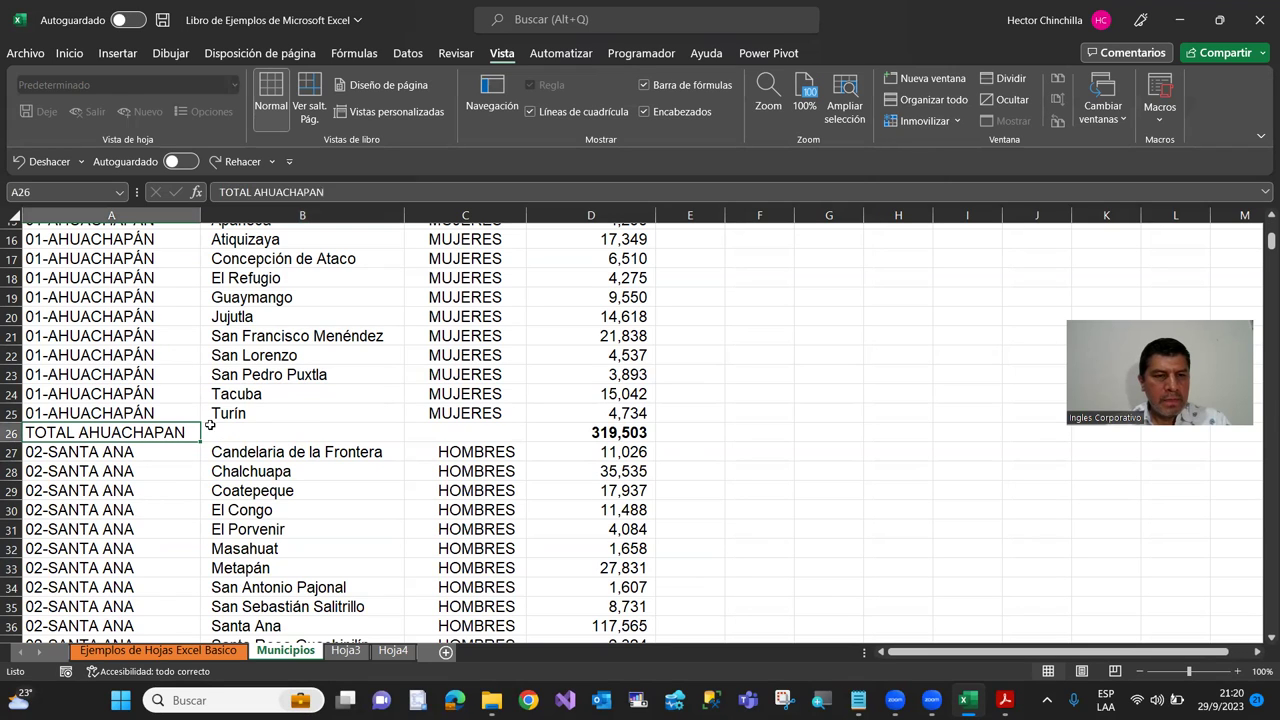
pyautogui.click(177, 460)
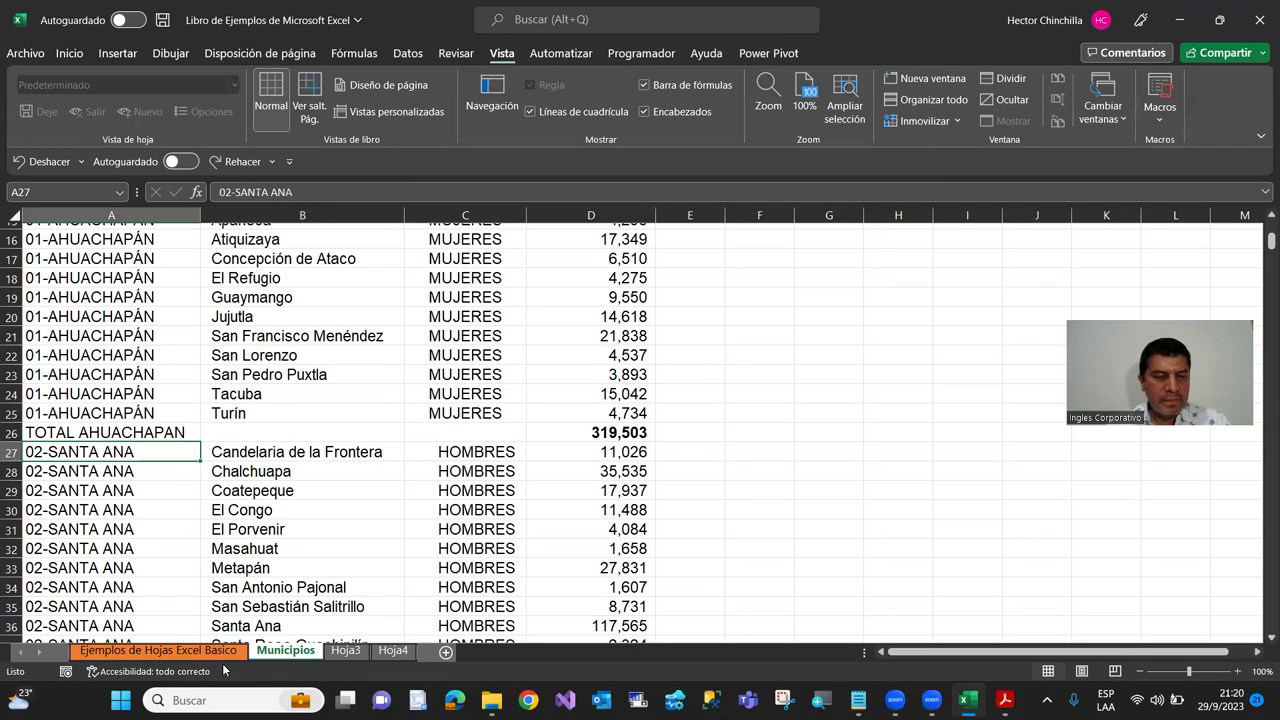
pyautogui.press('Down')
pyautogui.press('Down')
pyautogui.press('Down')
pyautogui.press('Down')
pyautogui.press('Down')
pyautogui.press('Down')
pyautogui.press('Down')
# Step: Scroll further and settle on cell A27 among the Santa Ana rows
pyautogui.scroll(-2, 178, 521)
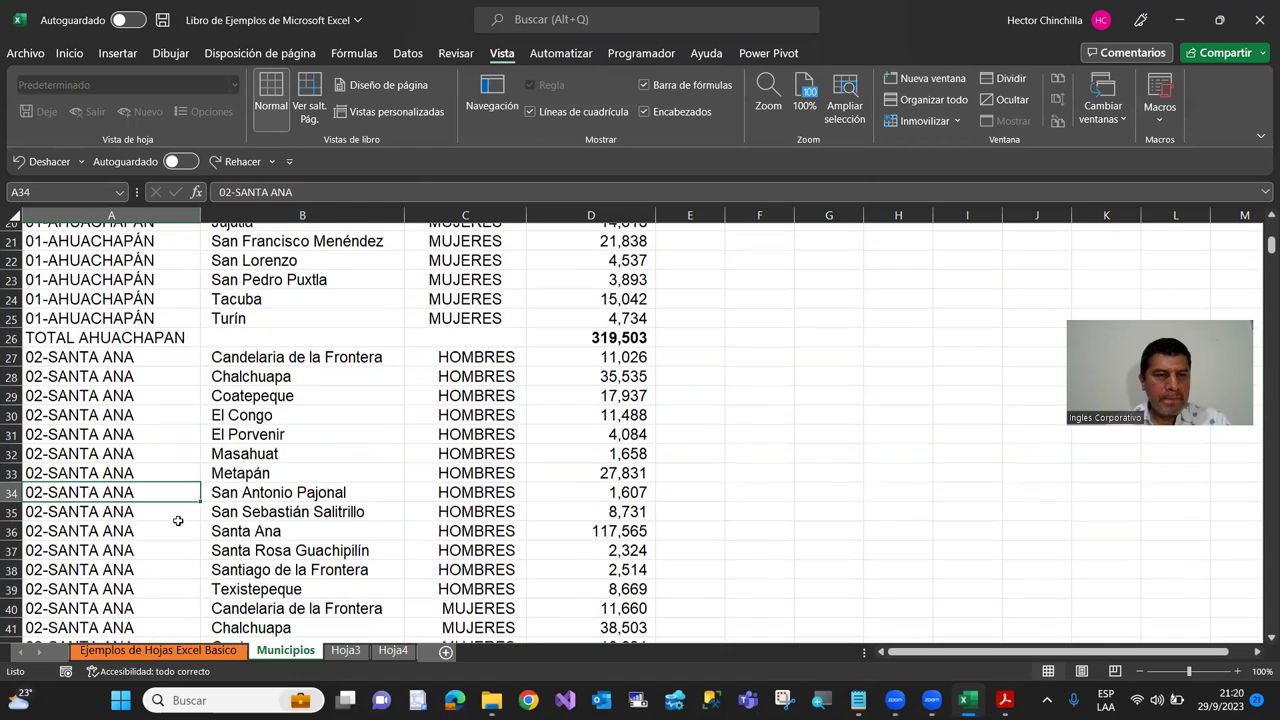
pyautogui.scroll(-1, 178, 521)
pyautogui.scroll(-1, 178, 521)
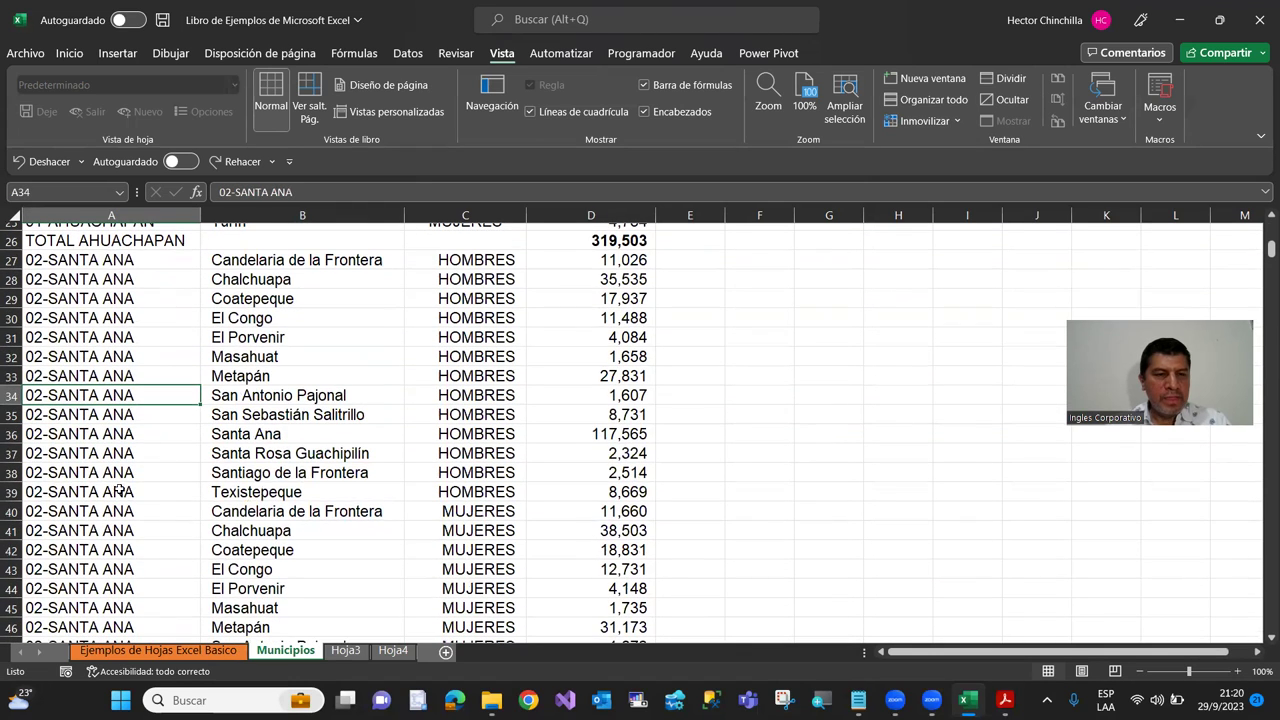
pyautogui.click(185, 277)
pyautogui.press('Up')
pyautogui.press('Up')
pyautogui.press('Down')
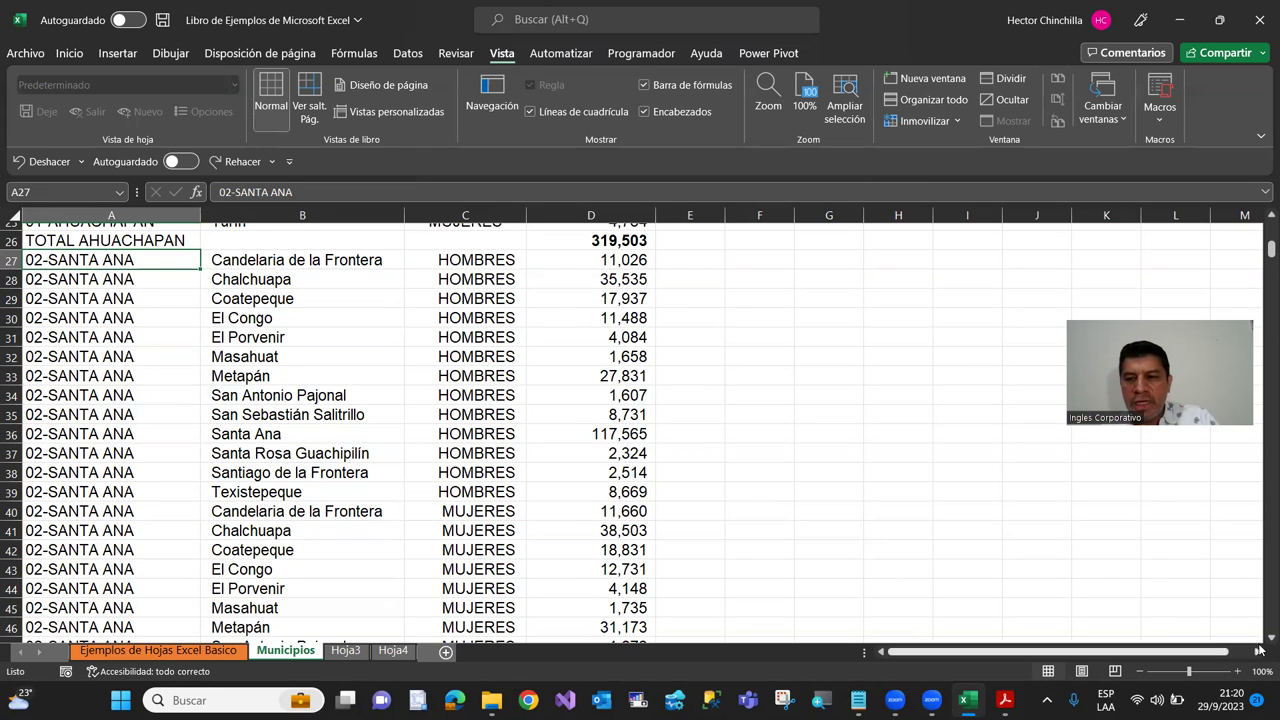
pyautogui.scroll(-1, 301, 487)
pyautogui.scroll(1, 301, 487)
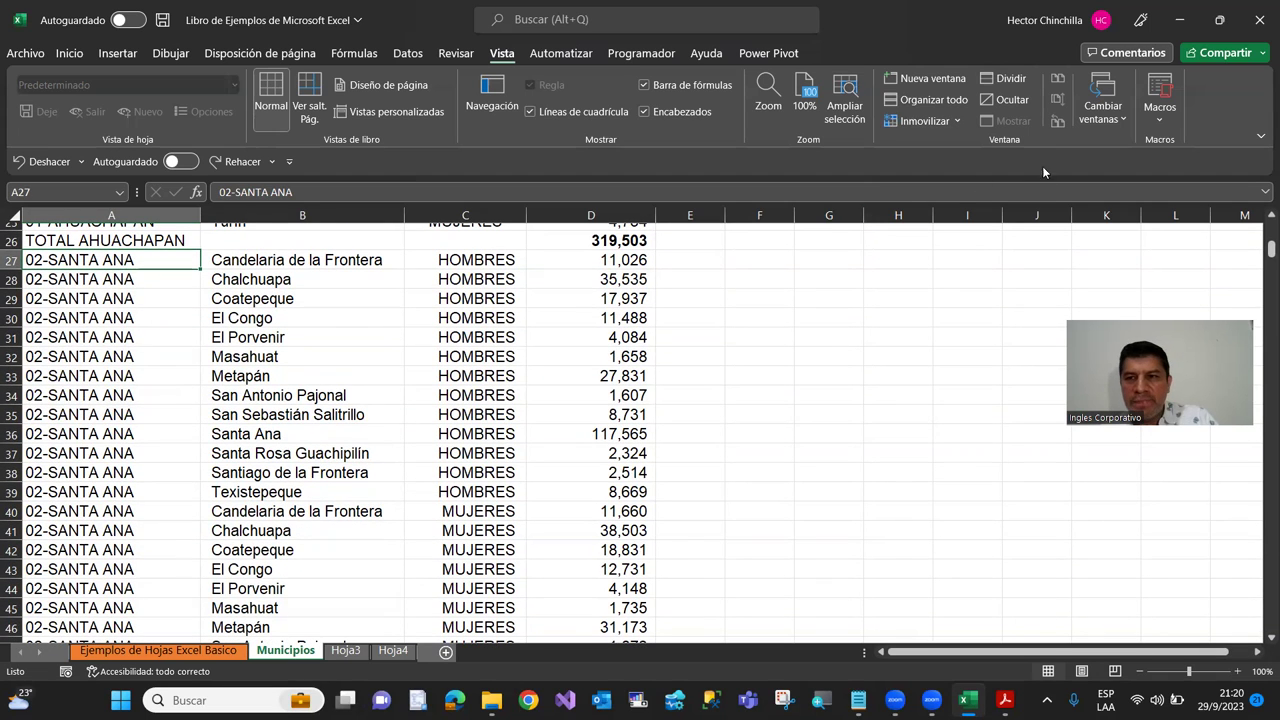
# Step: Freeze the top visible row and scroll to test it
pyautogui.click(953, 122)
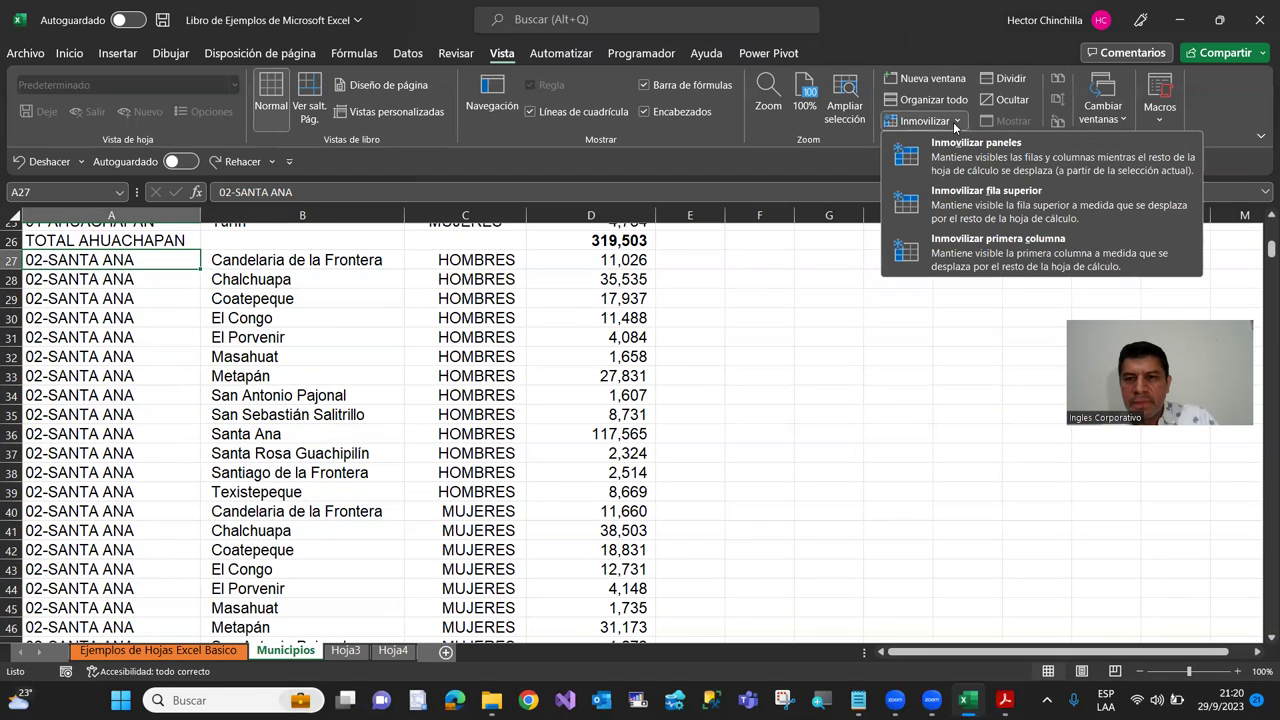
pyautogui.click(961, 208)
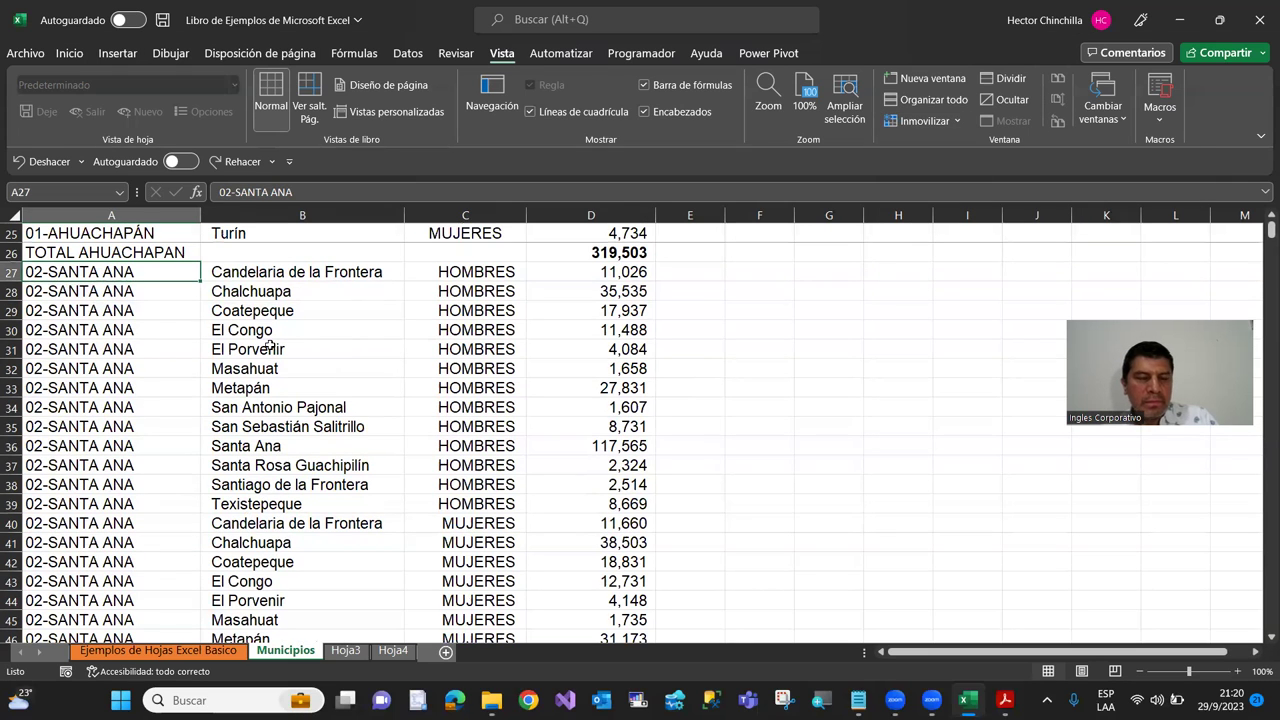
pyautogui.scroll(-1, 270, 345)
pyautogui.scroll(-1, 270, 345)
pyautogui.scroll(1, 270, 345)
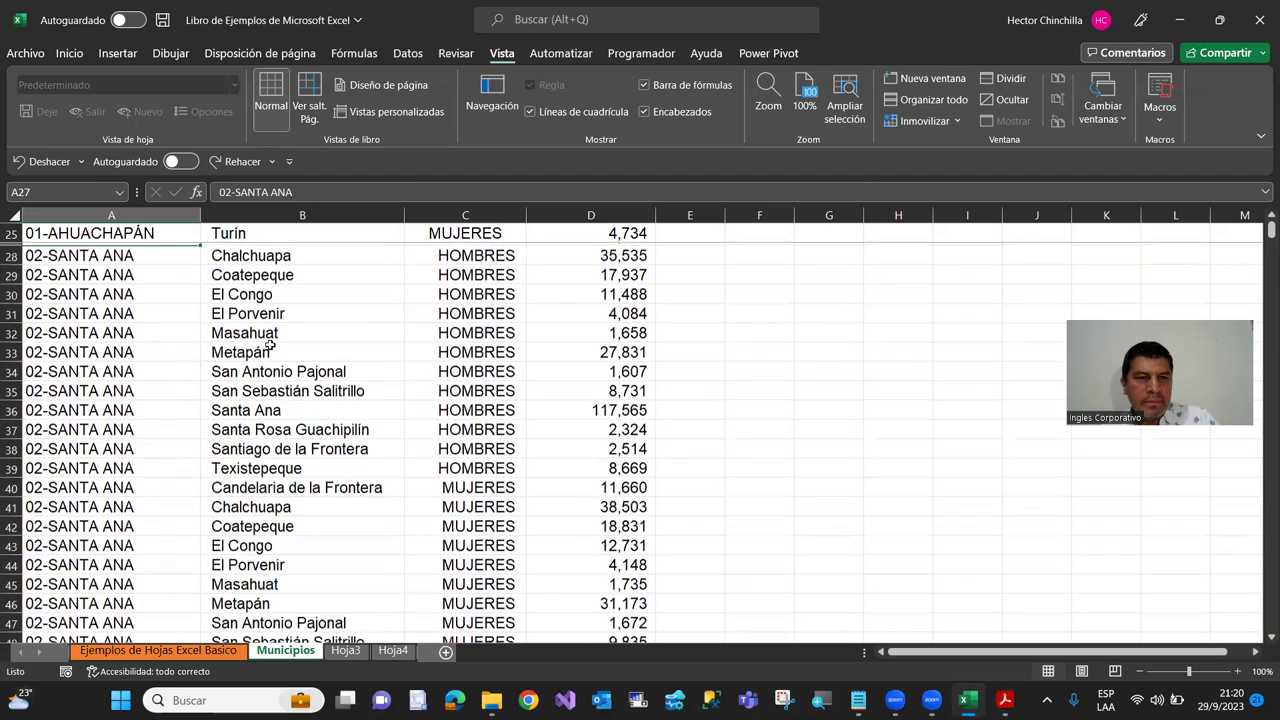
pyautogui.scroll(1, 270, 345)
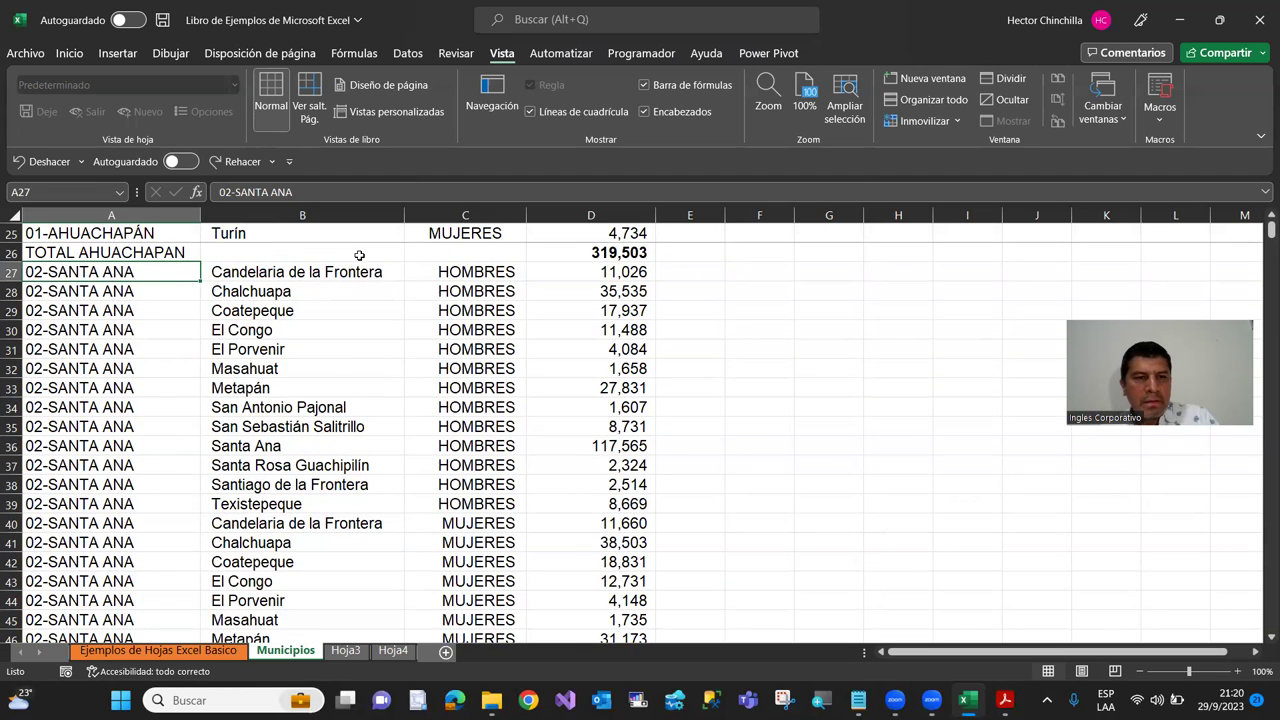
# Step: Unfreeze, bring row 26 to the top, and freeze the TOTAL AHUACHAPAN row there
pyautogui.click(930, 120)
pyautogui.click(958, 155)
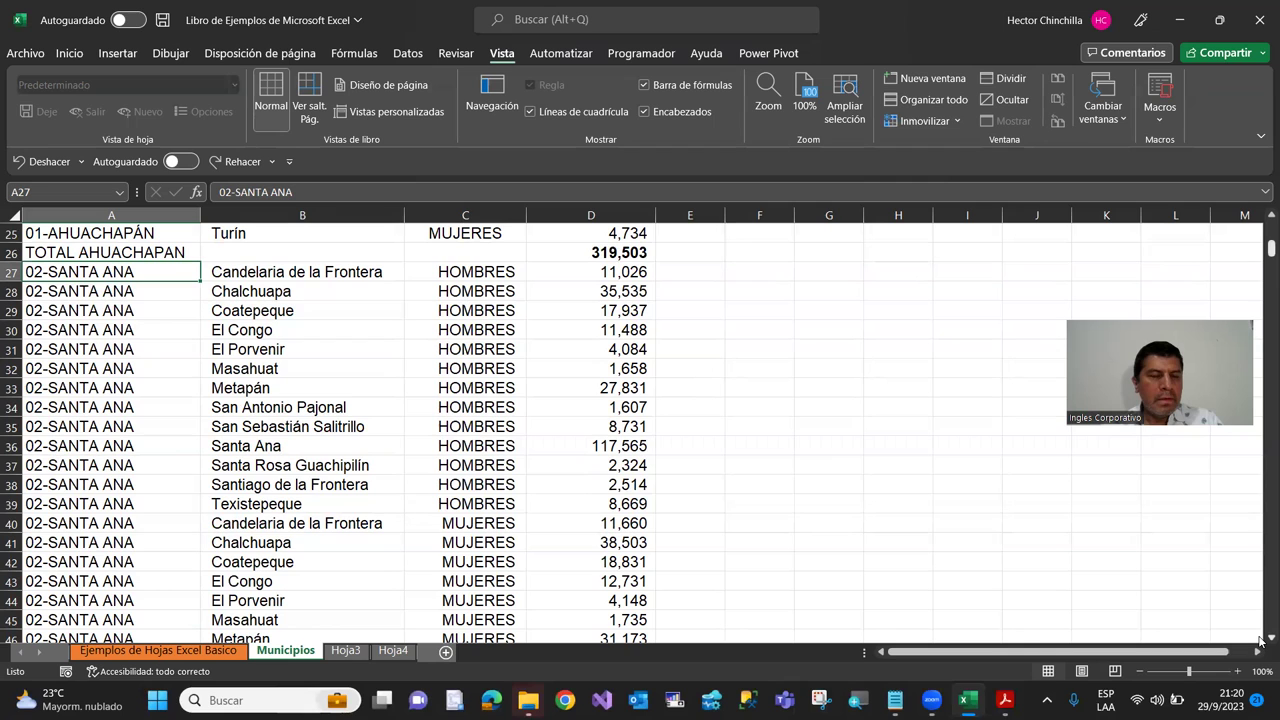
pyautogui.click(1260, 640)
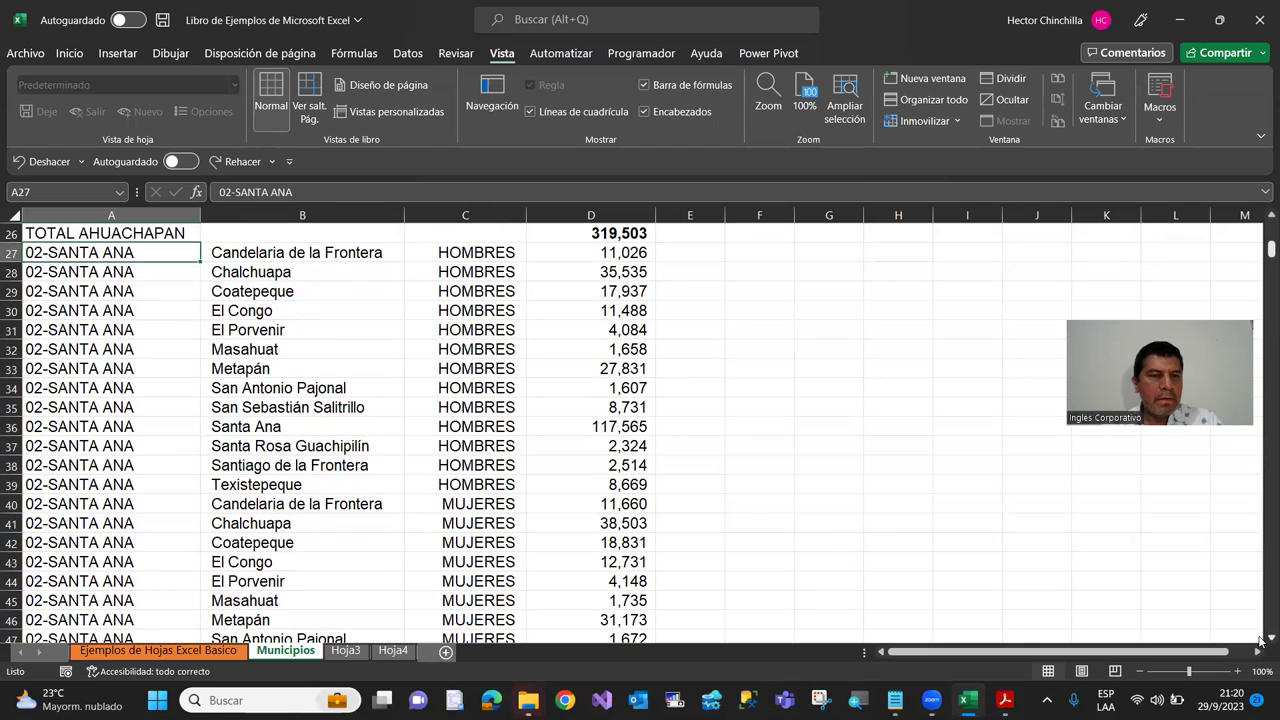
pyautogui.click(941, 126)
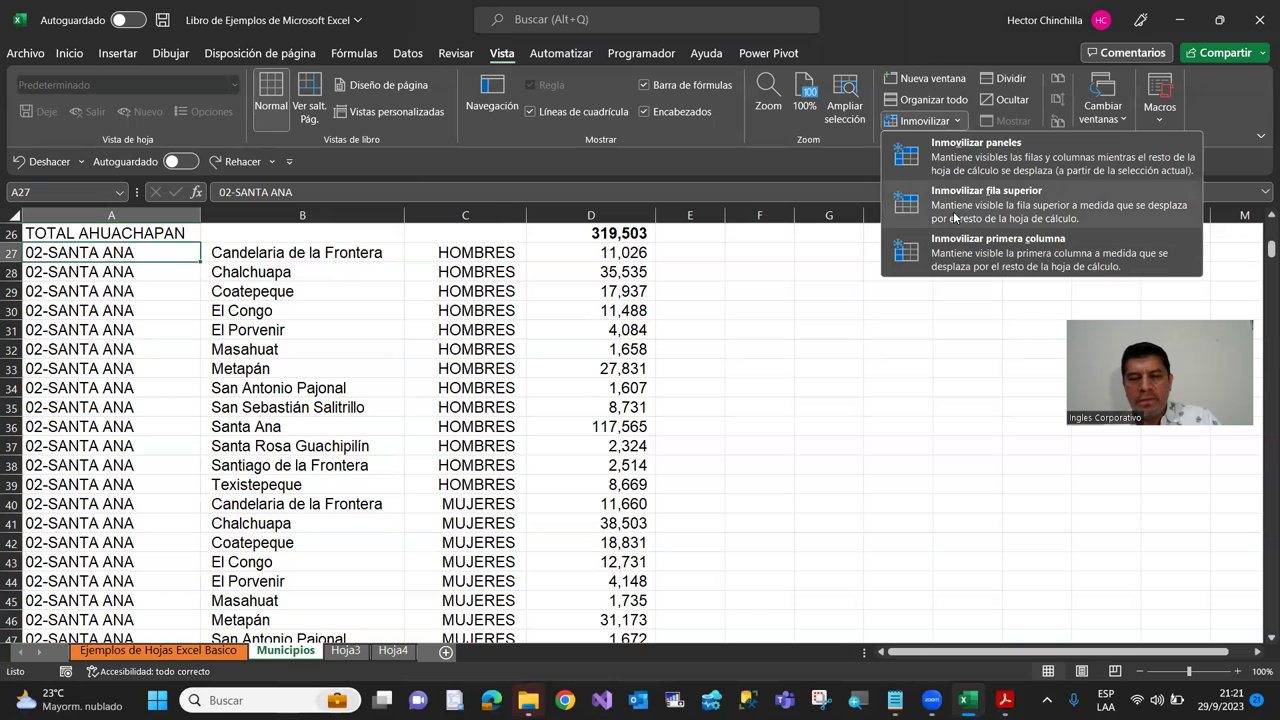
pyautogui.click(953, 209)
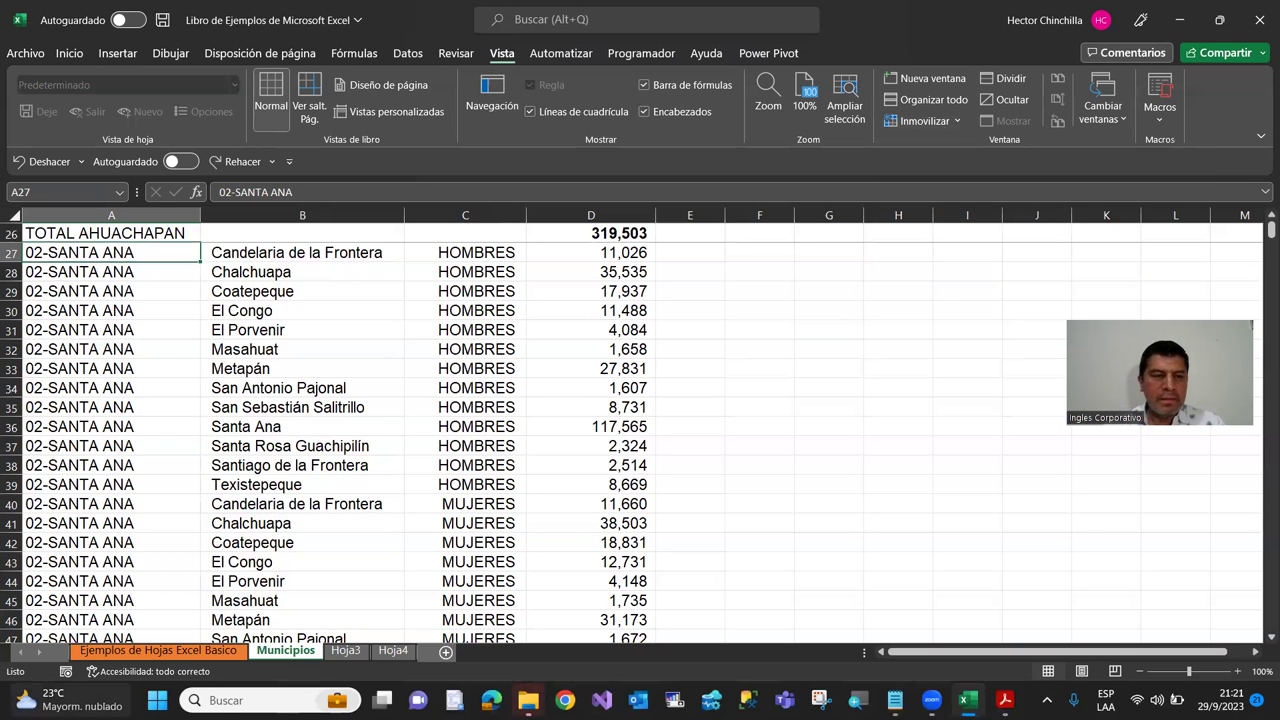
pyautogui.click(45, 700)
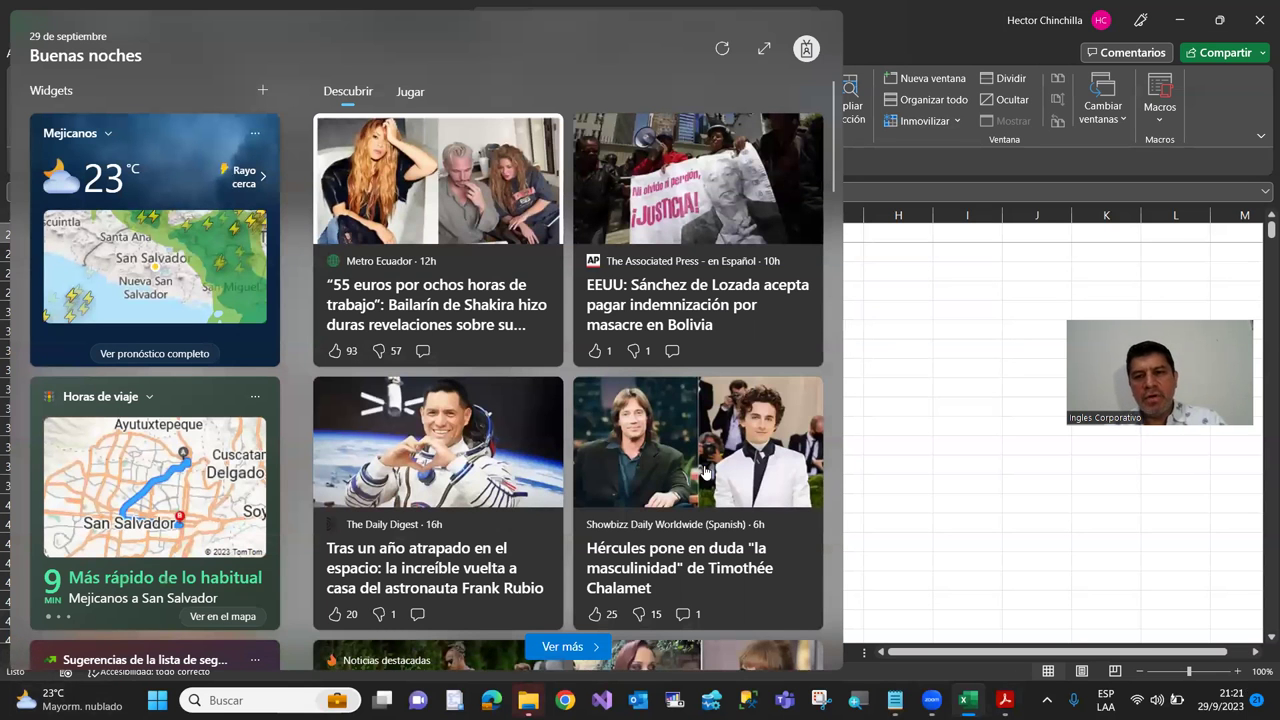
pyautogui.click(897, 351)
pyautogui.click(180, 310)
pyautogui.click(111, 272)
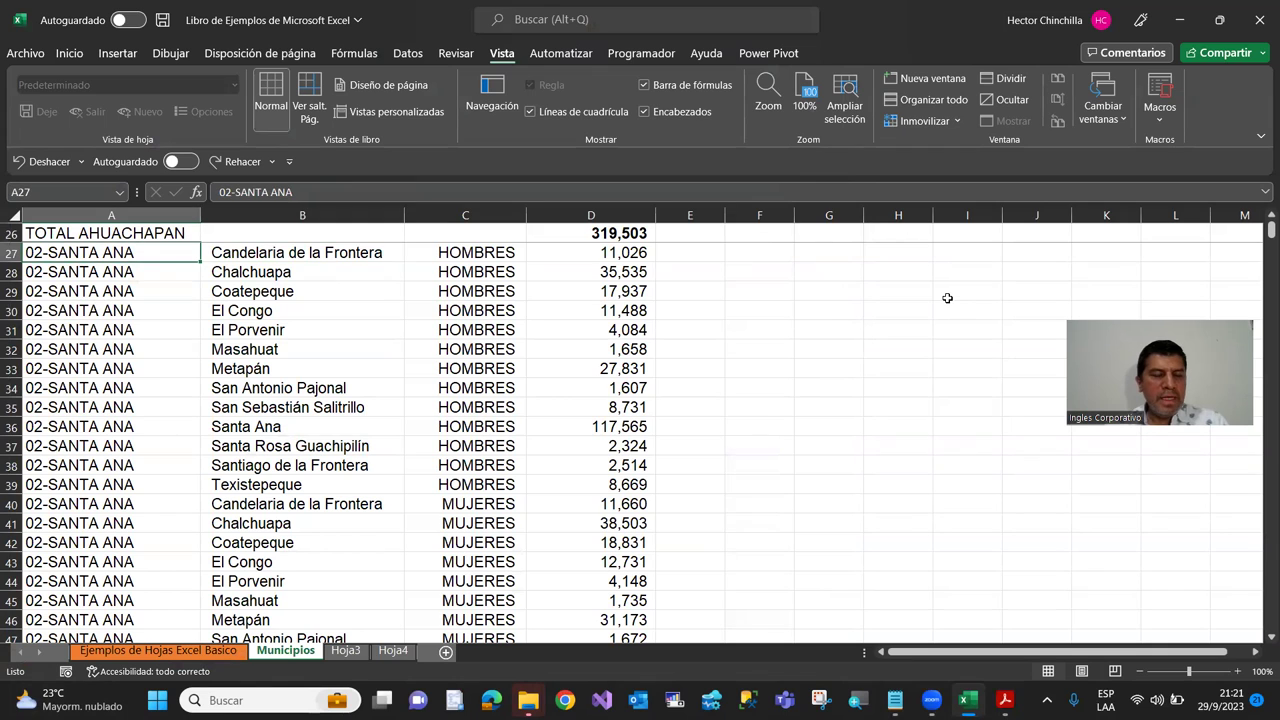
pyautogui.press('Down')
pyautogui.press('Down')
pyautogui.press('Down')
pyautogui.press('Down')
pyautogui.press('Down')
pyautogui.press('Down')
pyautogui.press('Down')
pyautogui.press('Down')
pyautogui.press('Down')
pyautogui.press('Down')
pyautogui.press('Down')
pyautogui.press('Down')
pyautogui.press('Down')
pyautogui.press('Down')
pyautogui.press('Down')
pyautogui.press('Down')
pyautogui.press('Down')
pyautogui.press('Down')
pyautogui.press('Down')
pyautogui.press('Down')
pyautogui.press('Down')
pyautogui.press('Down')
pyautogui.press('Down')
pyautogui.press('Down')
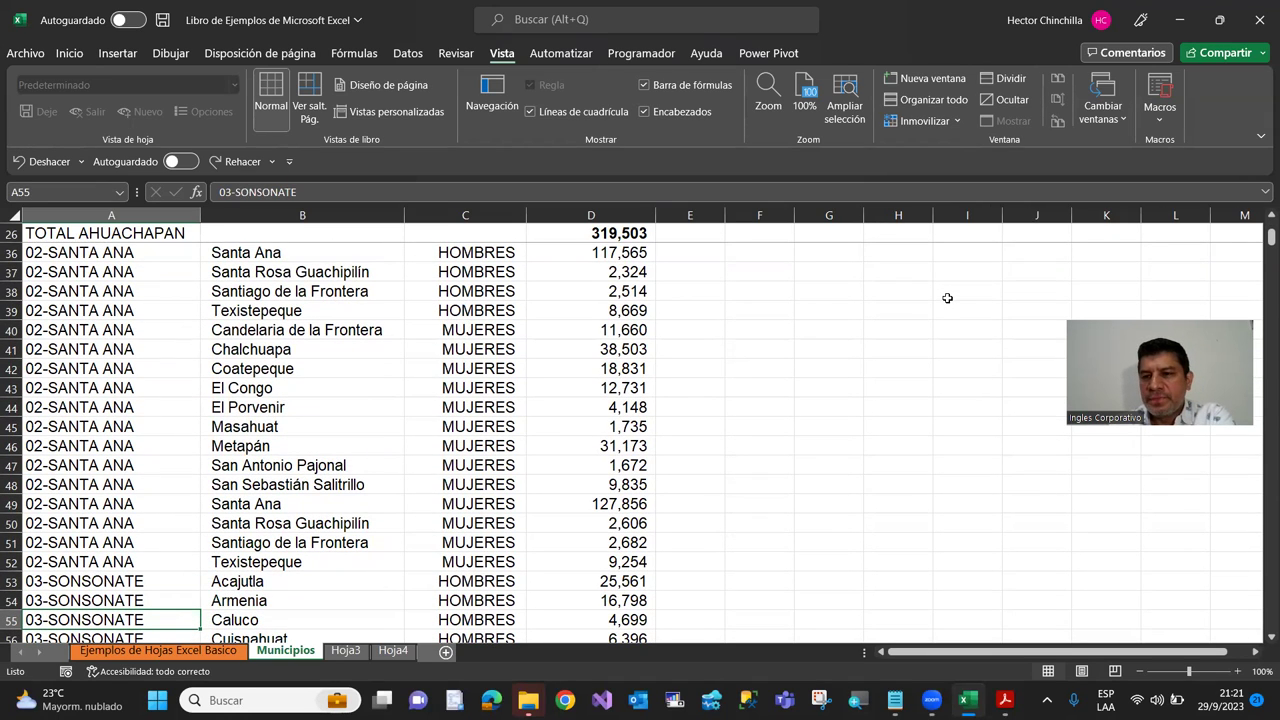
pyautogui.press('Up')
pyautogui.press('Up')
pyautogui.press('Up')
pyautogui.press('Up')
pyautogui.press('Up')
pyautogui.press('Up')
pyautogui.press('Up')
pyautogui.press('Up')
pyautogui.press('Up')
pyautogui.press('Up')
pyautogui.press('Up')
pyautogui.press('Up')
pyautogui.press('Up')
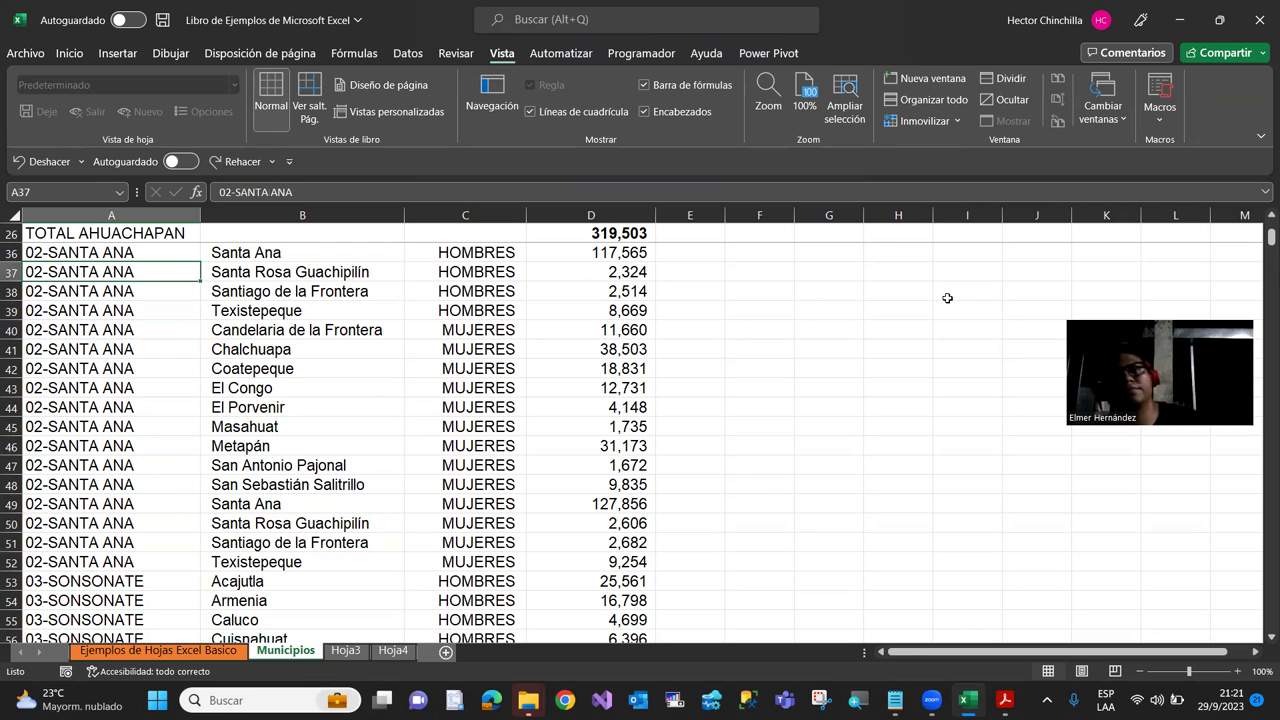
pyautogui.press('Up')
pyautogui.press('Up')
pyautogui.press('Down')
pyautogui.press('Down')
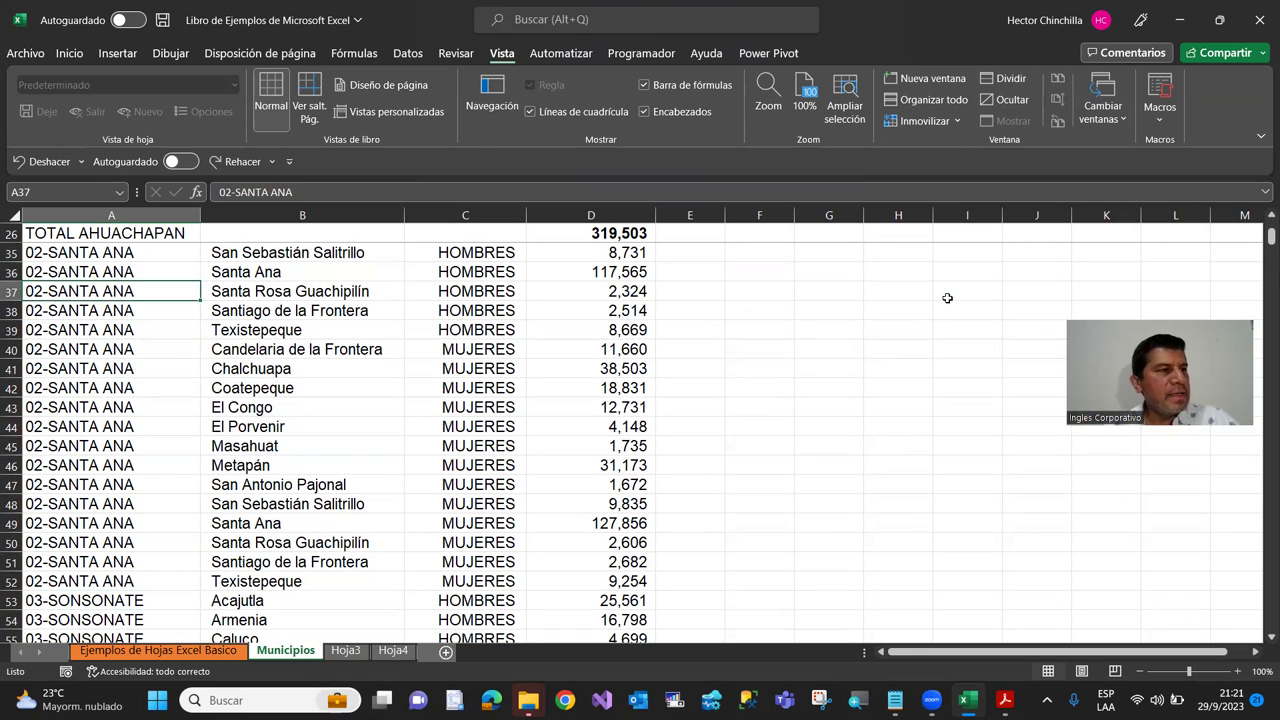
pyautogui.scroll(1, 420, 340)
pyautogui.scroll(-1, 380, 334)
pyautogui.scroll(1, 198, 277)
pyautogui.scroll(-1, 200, 280)
pyautogui.scroll(1, 205, 285)
pyautogui.scroll(1, 209, 291)
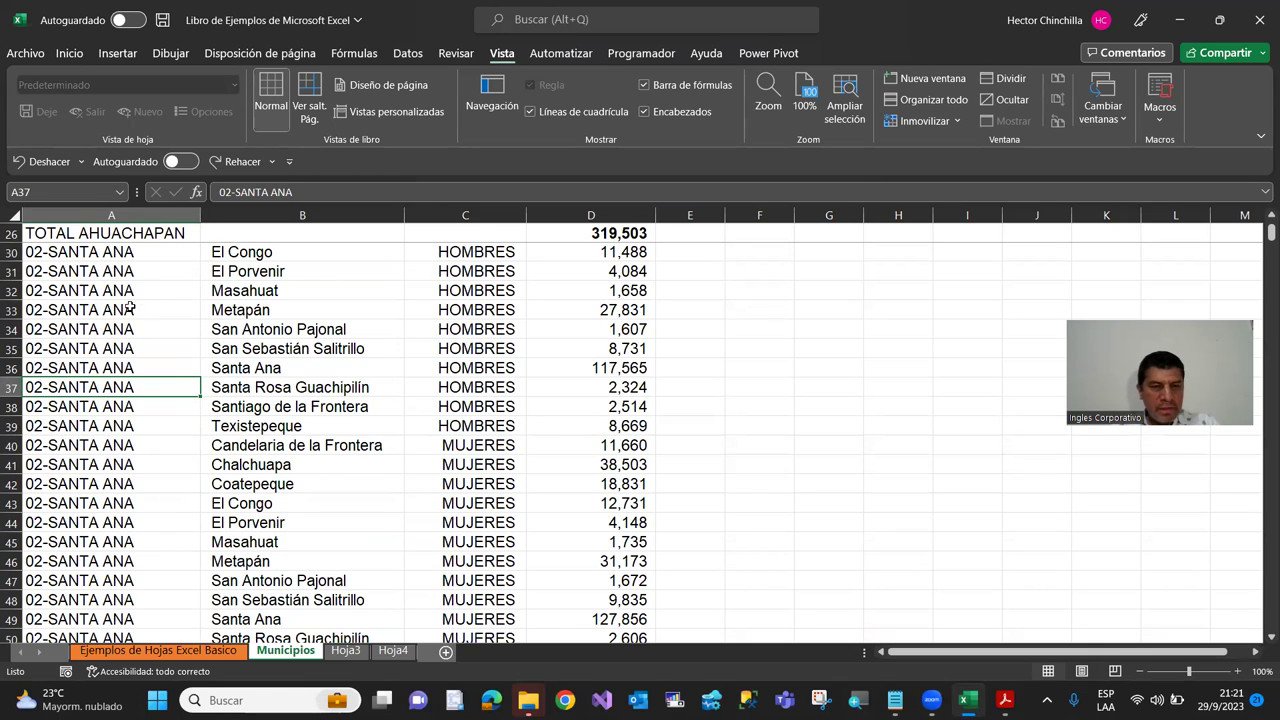
pyautogui.click(133, 271)
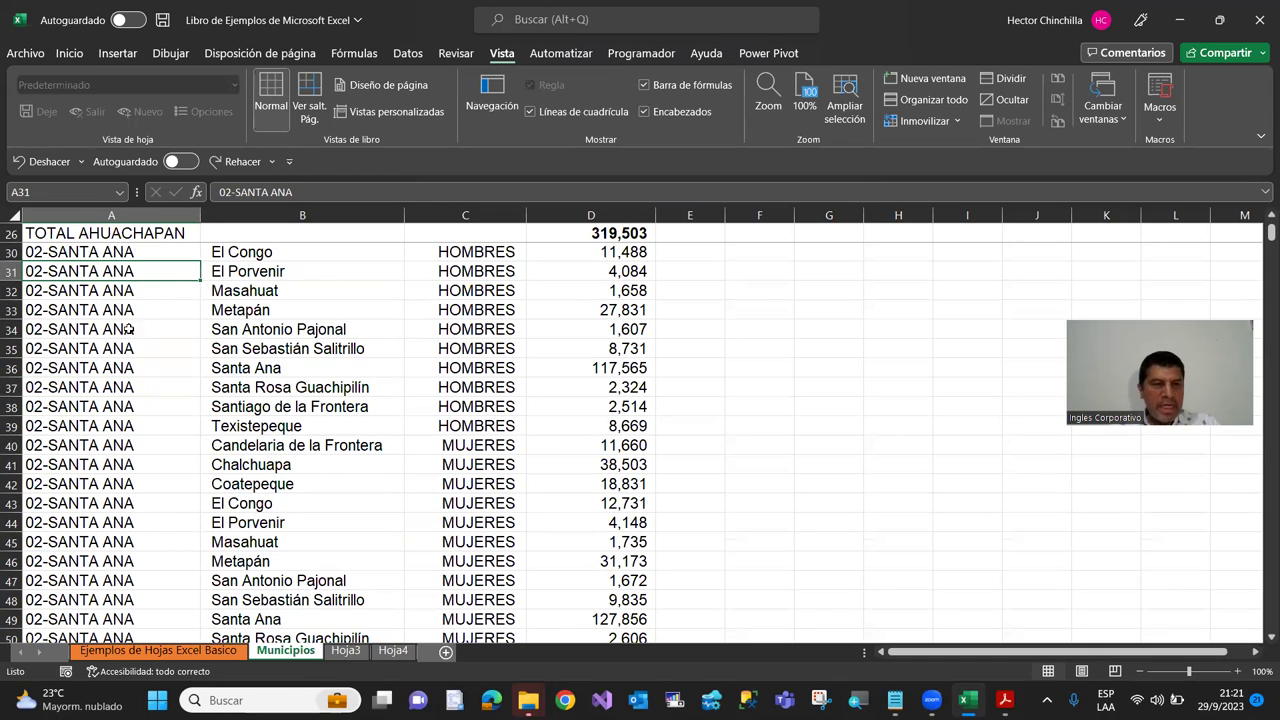
pyautogui.click(118, 250)
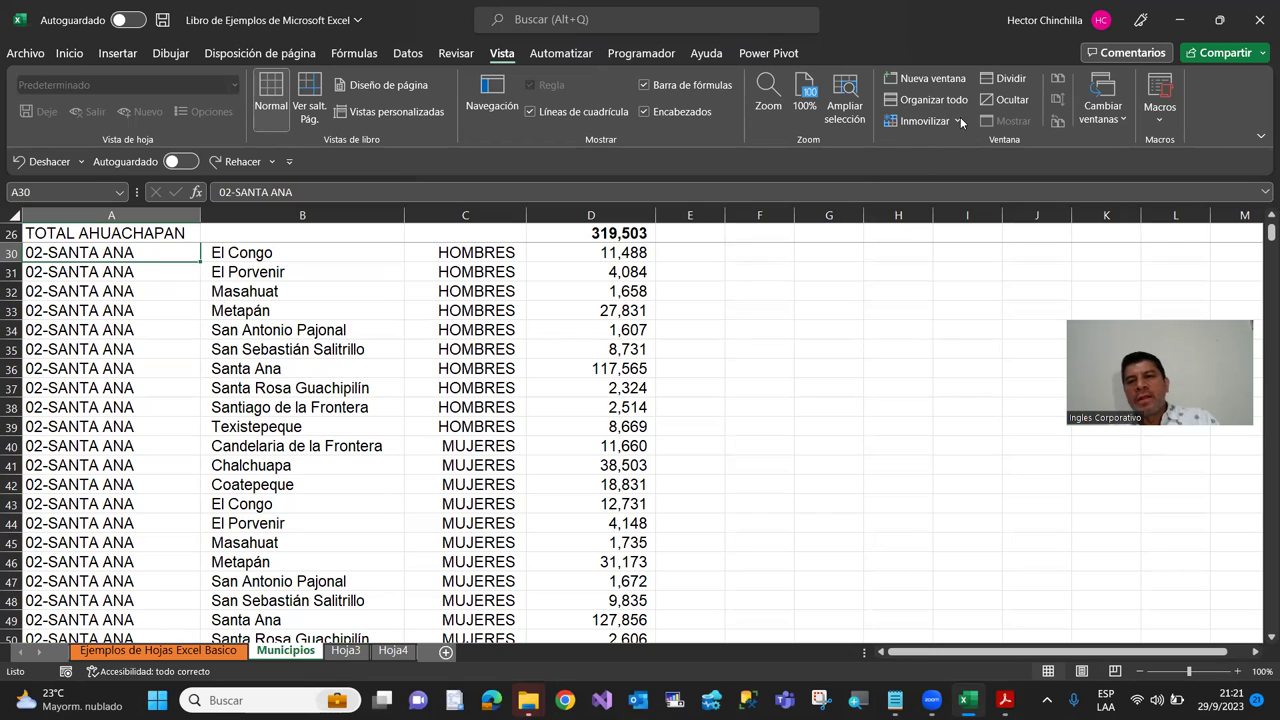
# Step: Unfreeze the rows with Movilizar paneles and return to cell A1 with Ctrl+Home
pyautogui.click(925, 120)
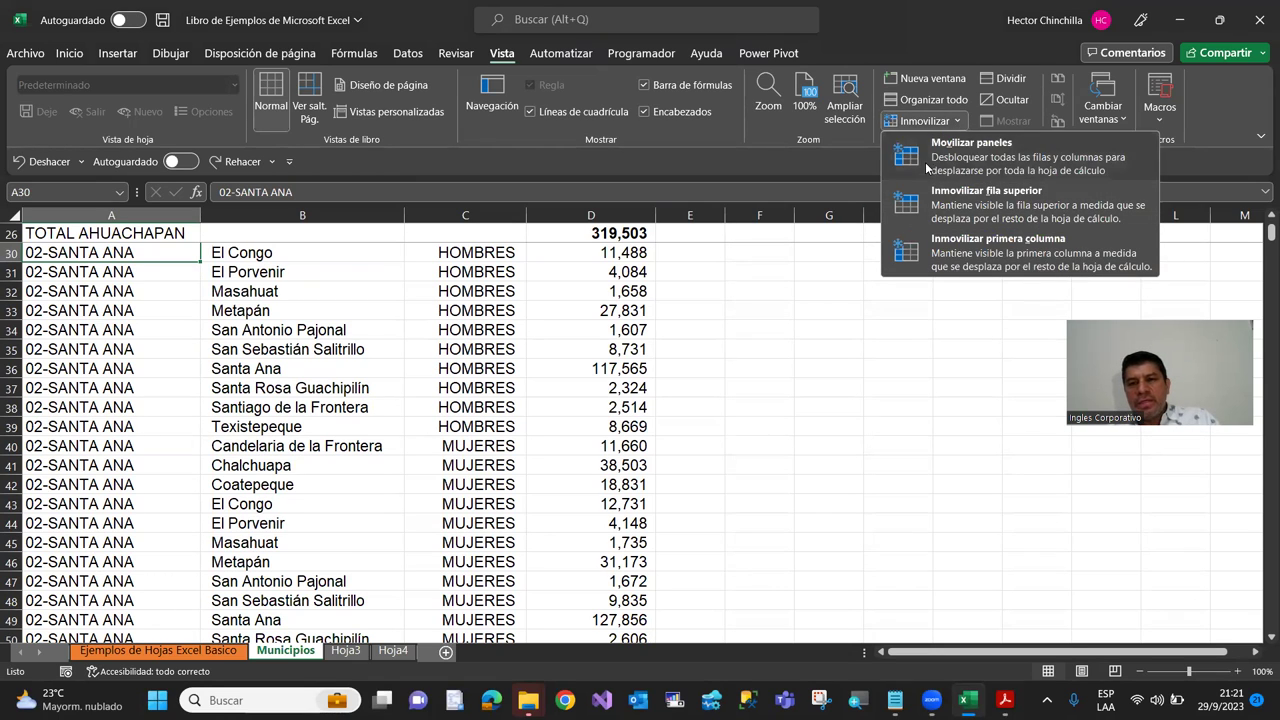
pyautogui.click(930, 166)
pyautogui.click(195, 260)
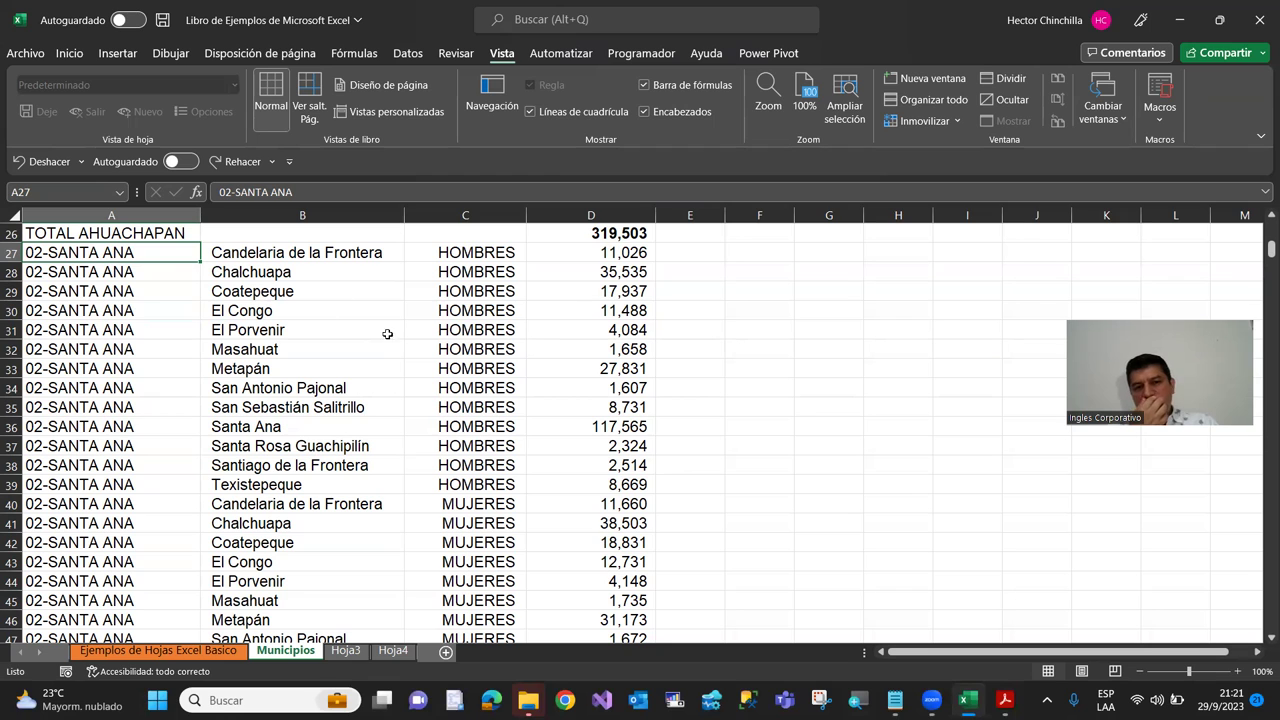
pyautogui.click(356, 332)
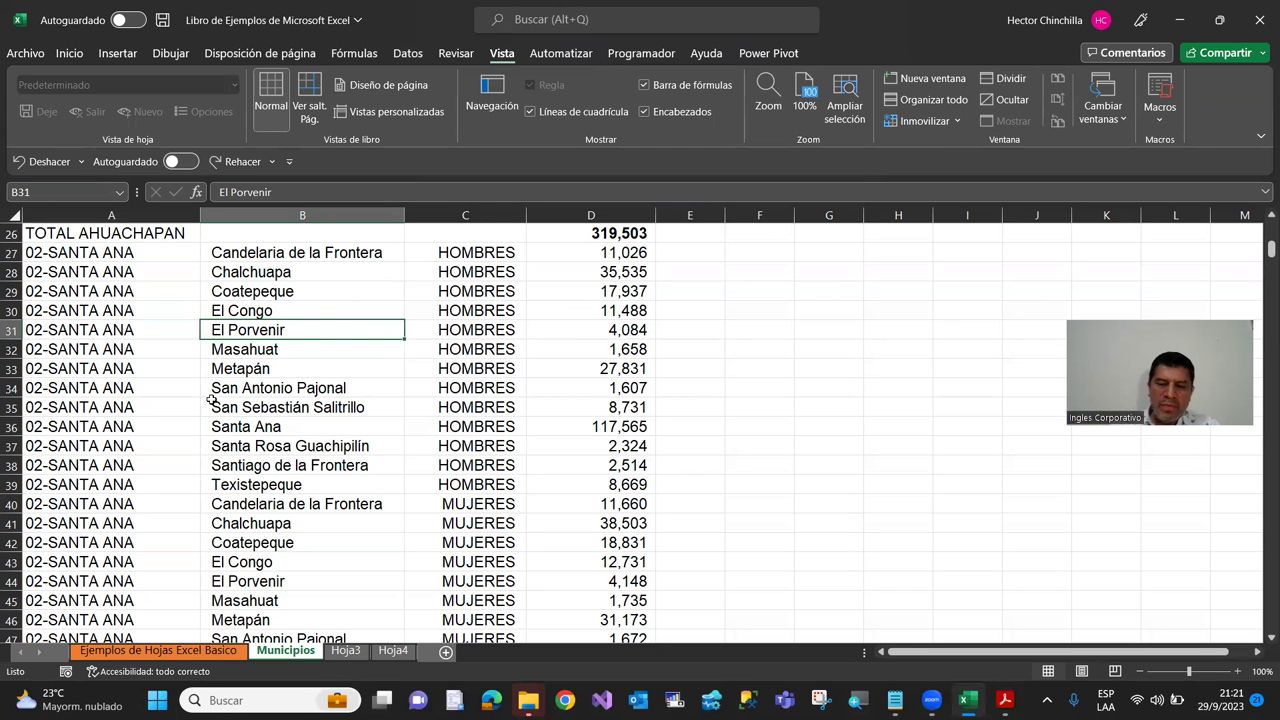
pyautogui.hotkey('ctrl', 'Home')
pyautogui.press('Right')
pyautogui.press('Right')
pyautogui.press('Right')
pyautogui.press('Right')
pyautogui.press('Right')
pyautogui.press('Right')
pyautogui.press('Right')
pyautogui.press('Right')
pyautogui.press('Right')
pyautogui.press('Right')
pyautogui.press('Right')
pyautogui.press('Right')
pyautogui.press('Right')
pyautogui.press('Right')
pyautogui.hotkey('ctrl', 'Home')
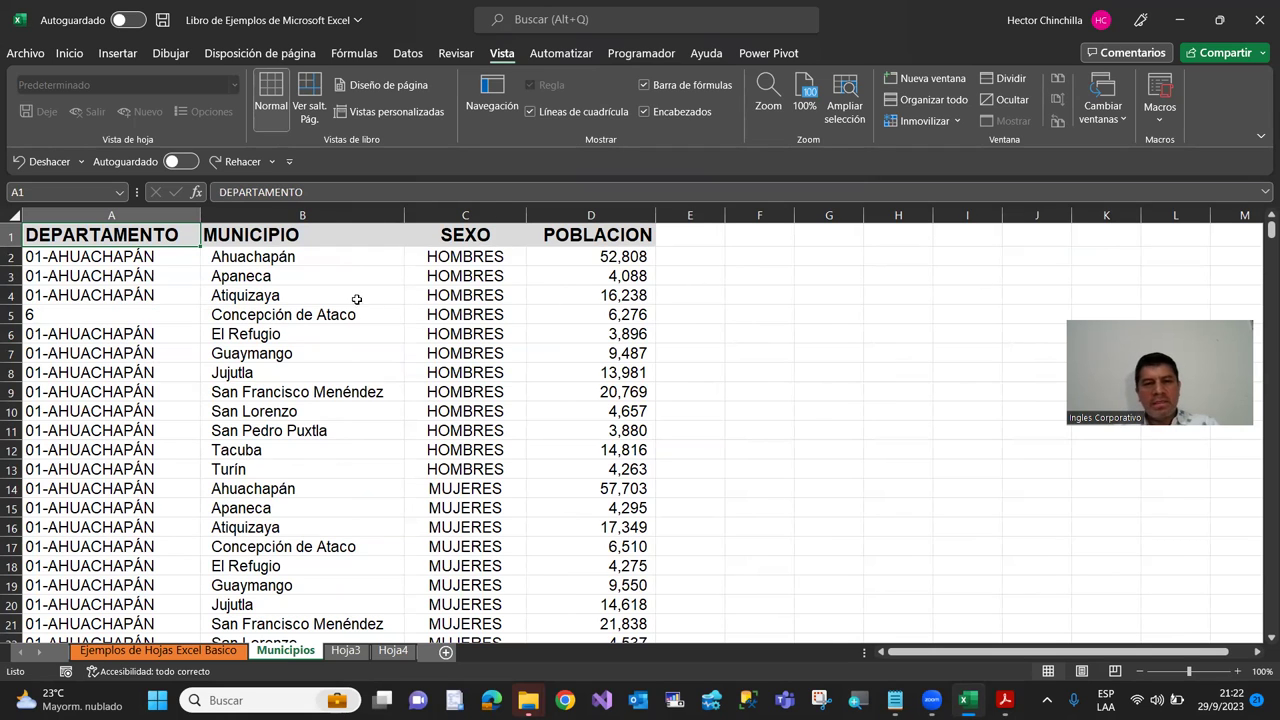
pyautogui.scroll(-3, 215, 333)
pyautogui.scroll(3, 215, 333)
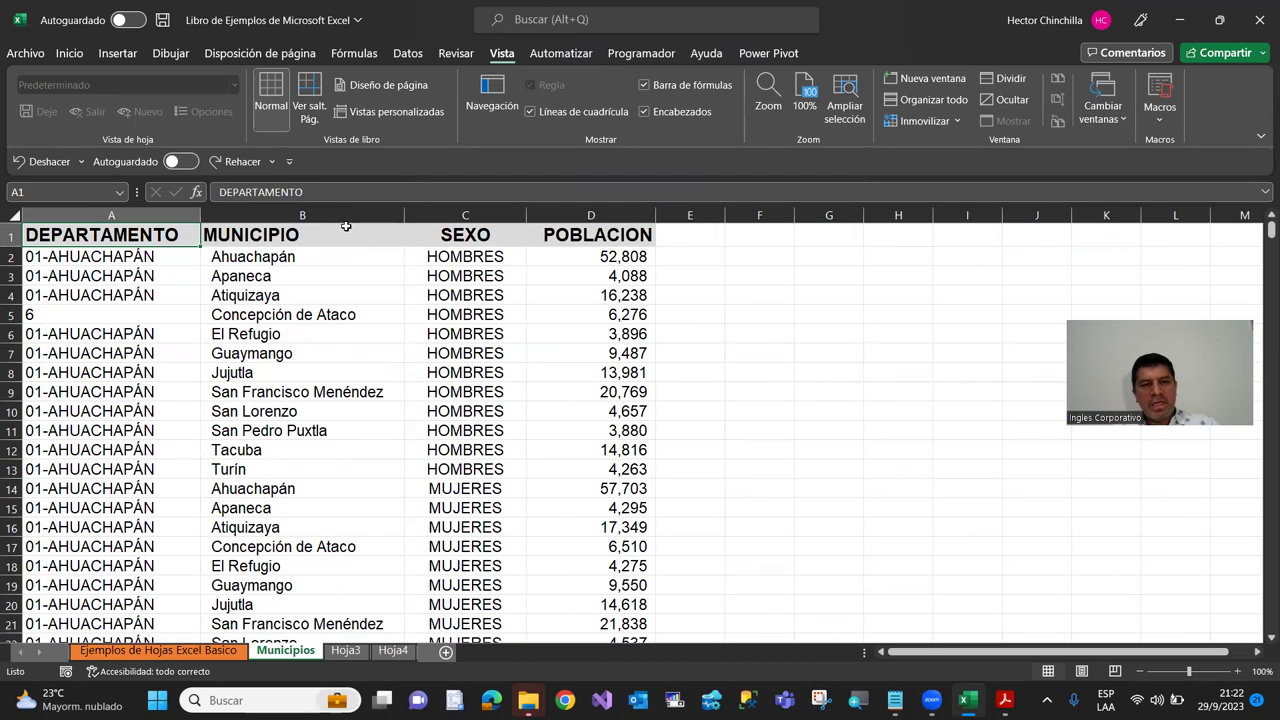
pyautogui.click(474, 237)
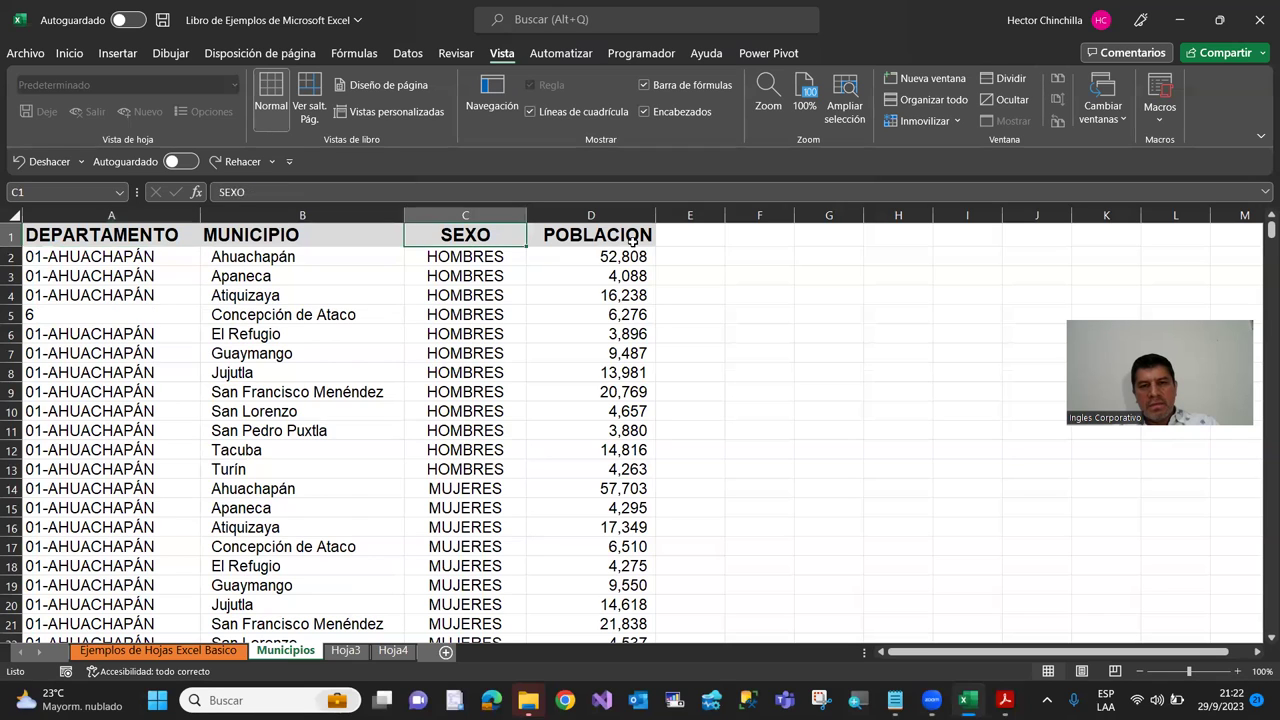
pyautogui.click(677, 240)
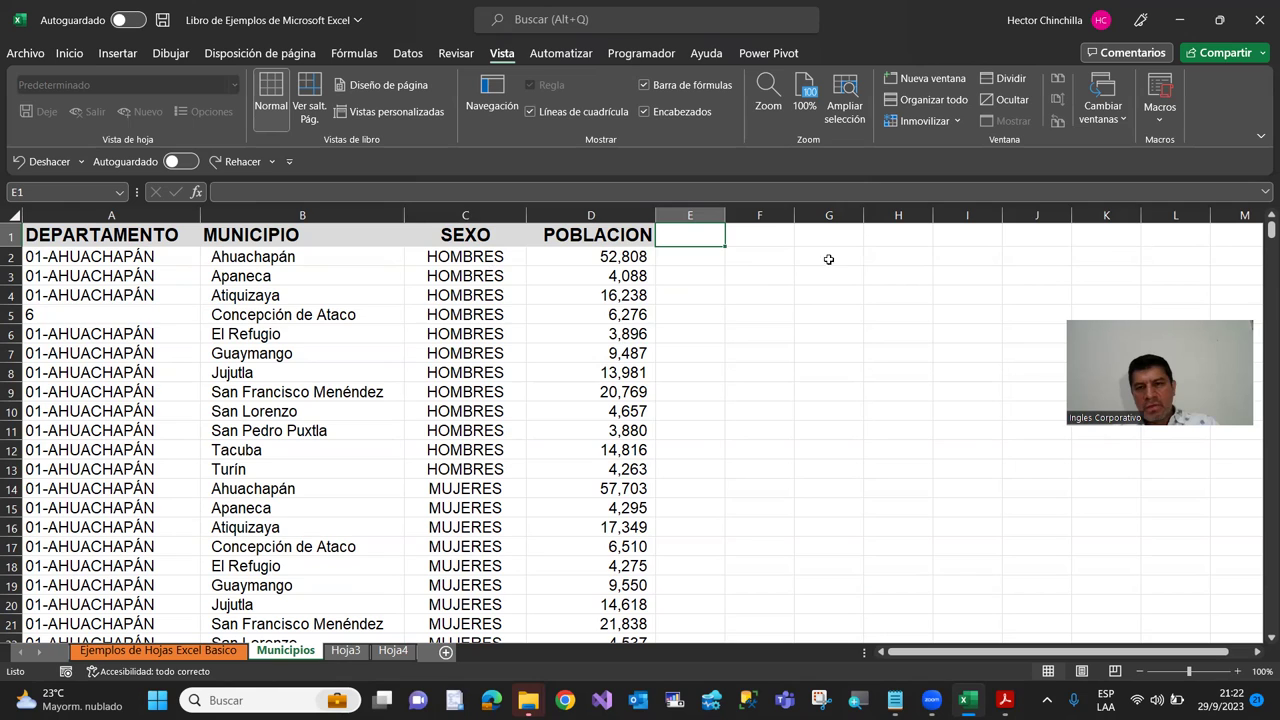
pyautogui.click(106, 239)
pyautogui.click(104, 298)
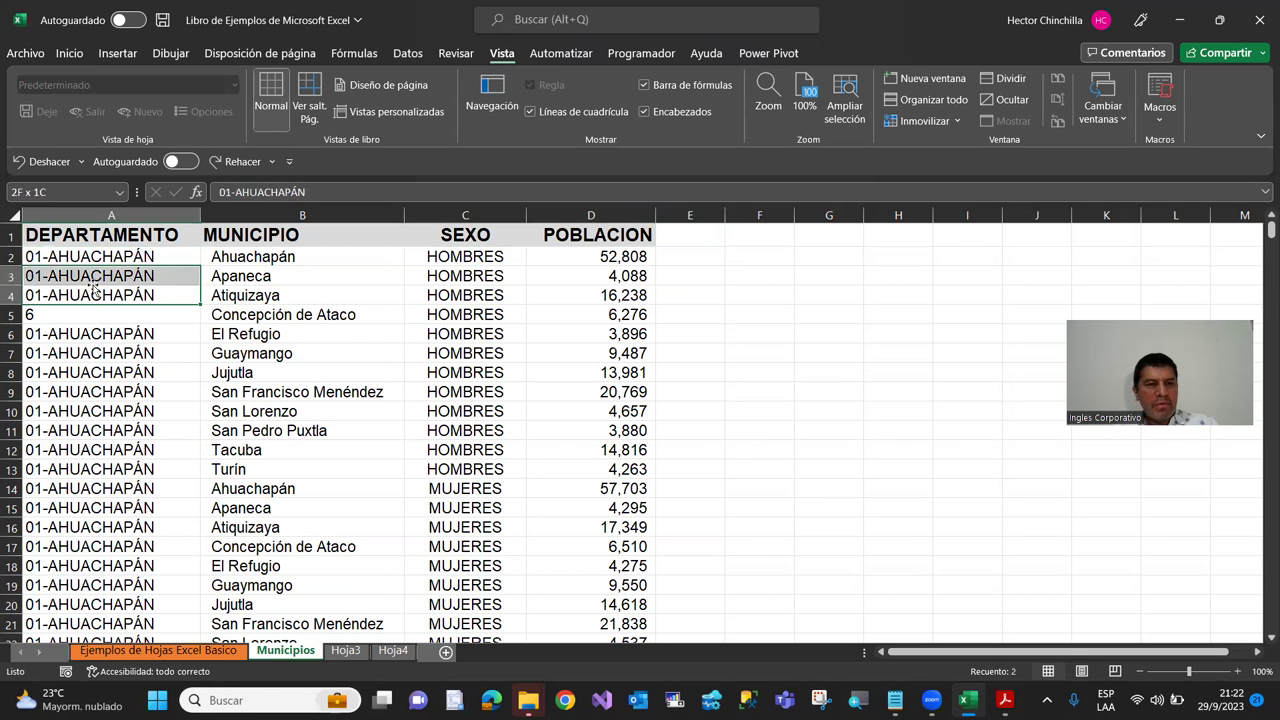
pyautogui.click(258, 242)
pyautogui.click(460, 237)
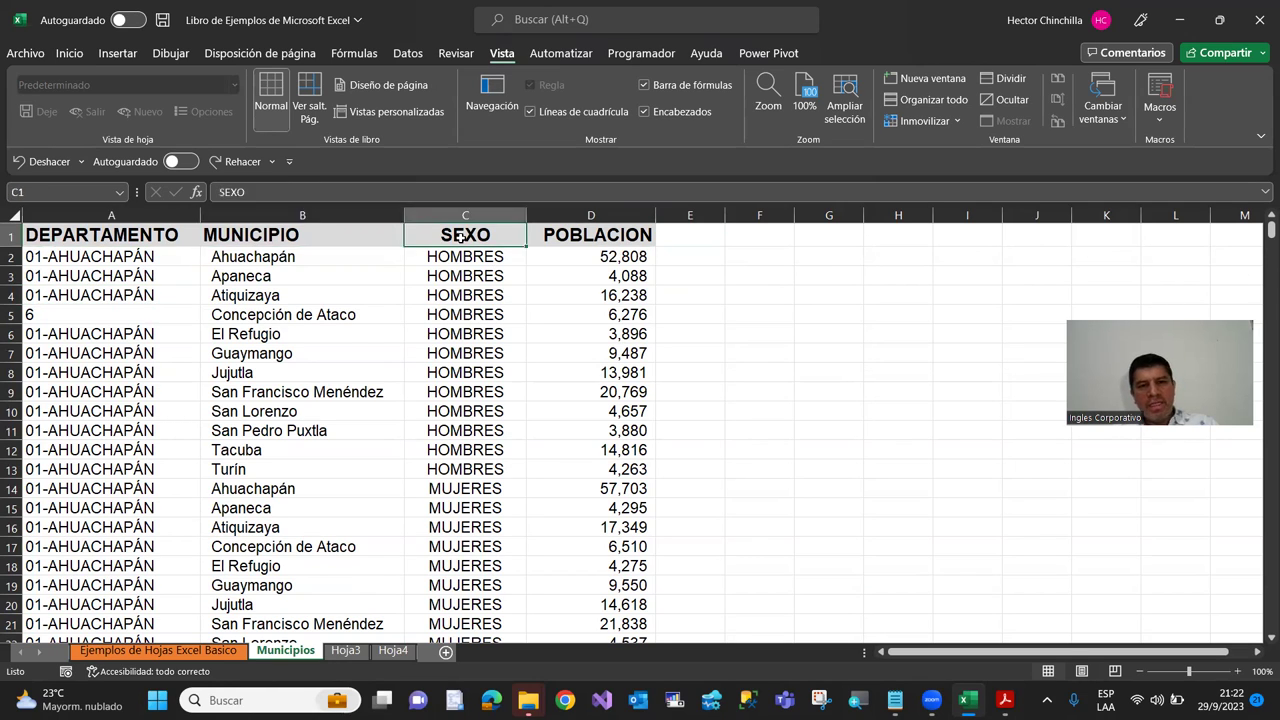
pyautogui.click(571, 240)
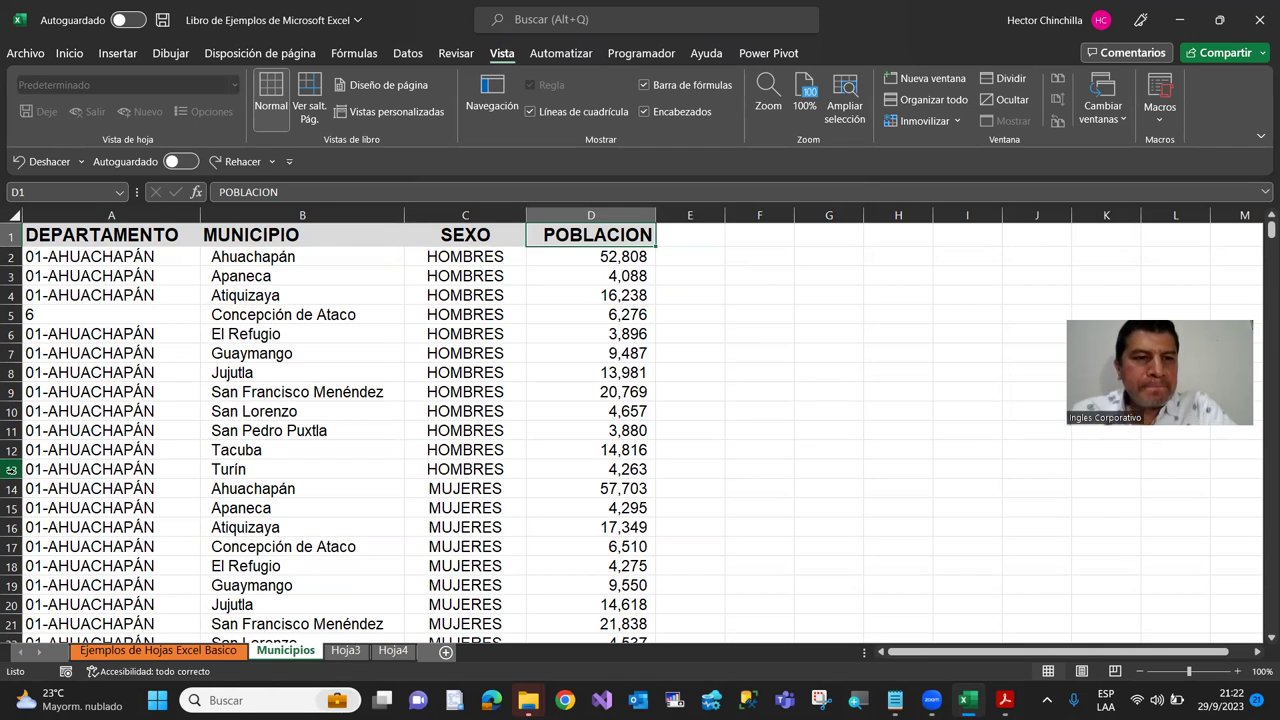
pyautogui.click(104, 236)
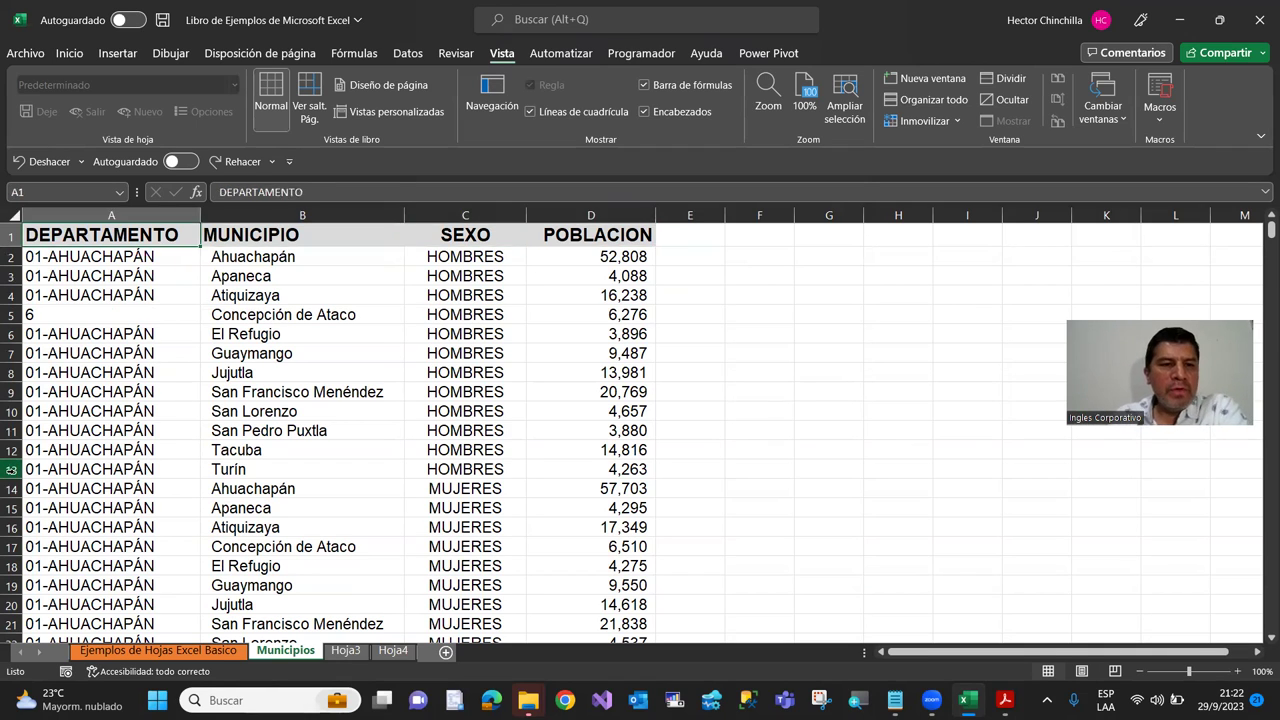
pyautogui.click(100, 256)
pyautogui.click(100, 235)
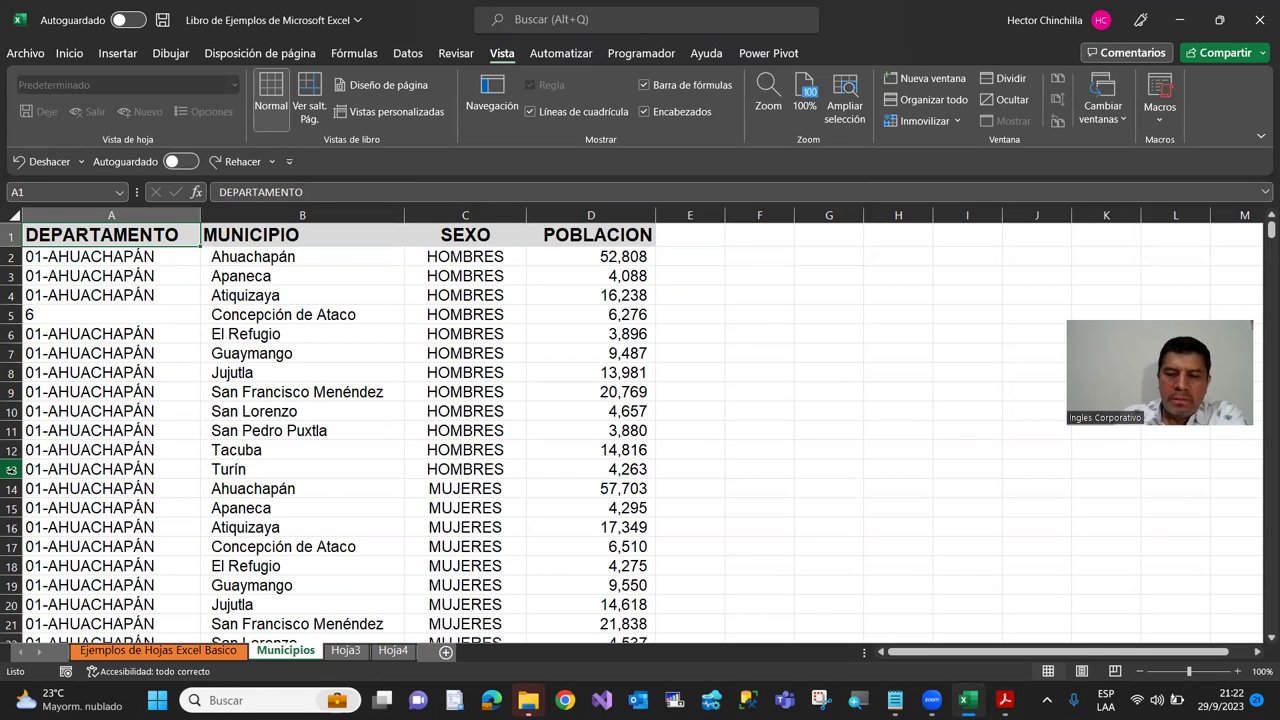
pyautogui.press('pagedown')
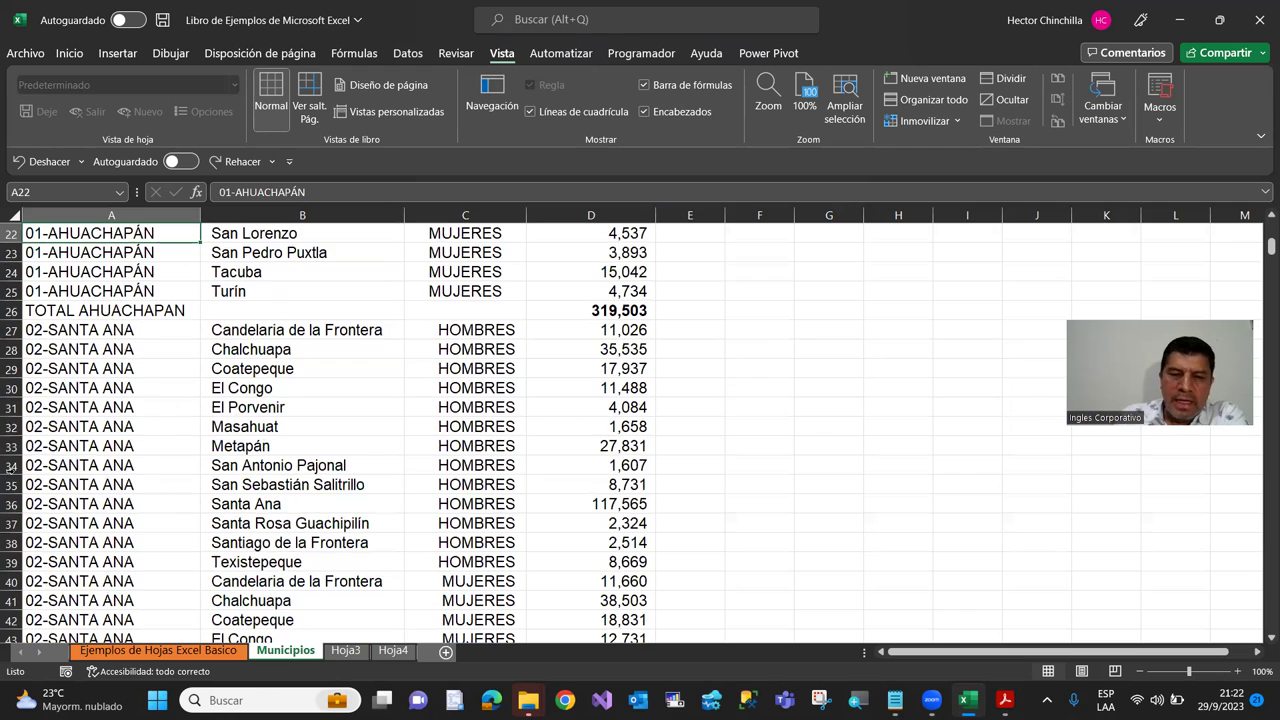
pyautogui.press('pageup')
pyautogui.press('Down')
pyautogui.press('Up')
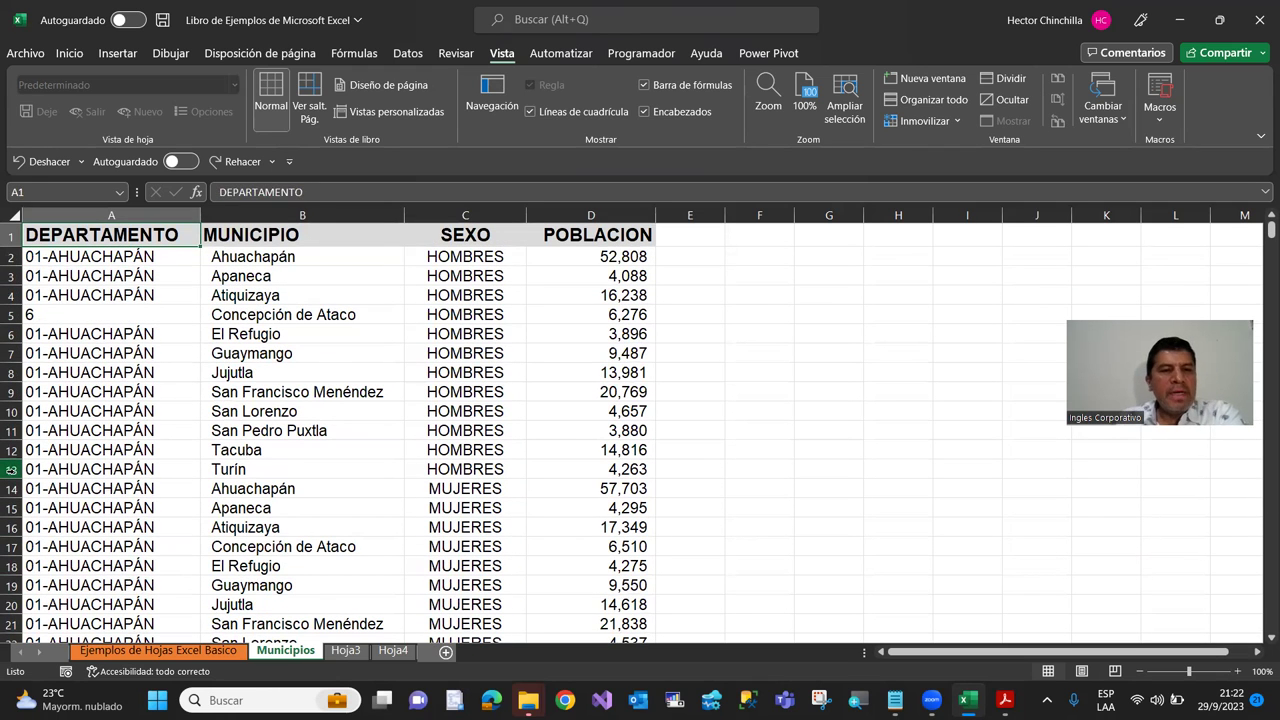
pyautogui.press('Right')
pyautogui.press('Right')
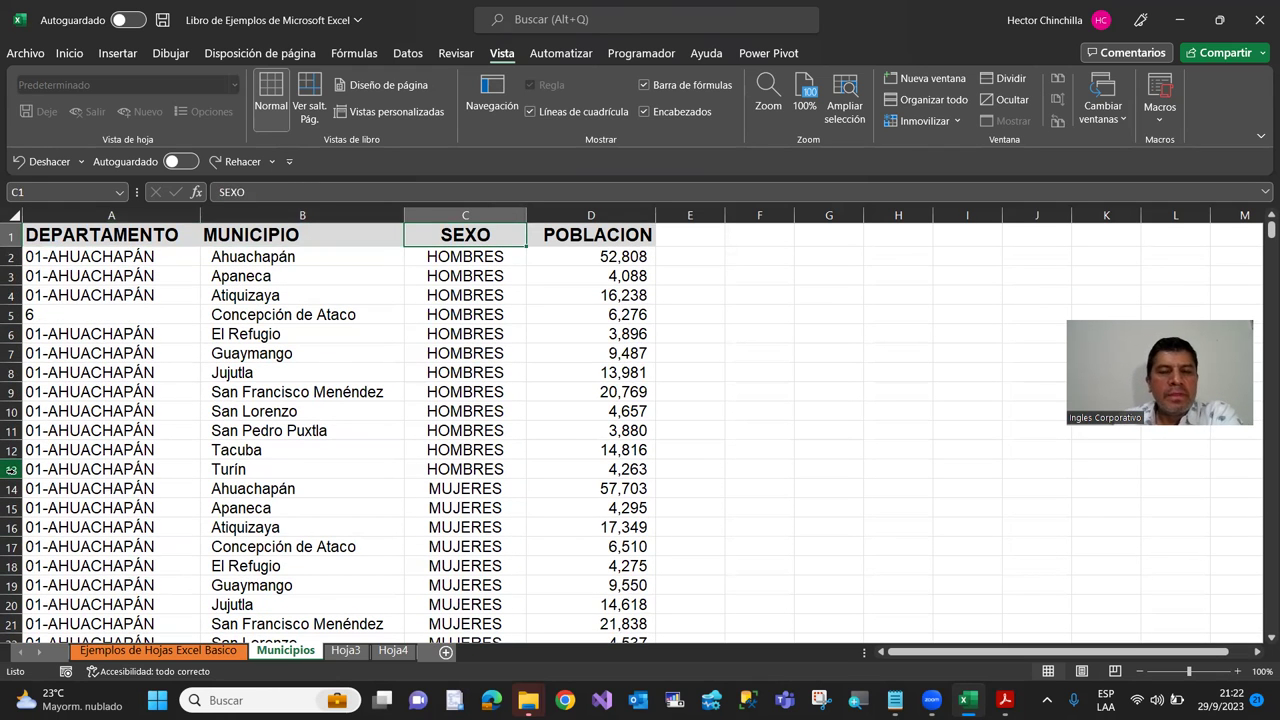
pyautogui.press('Right')
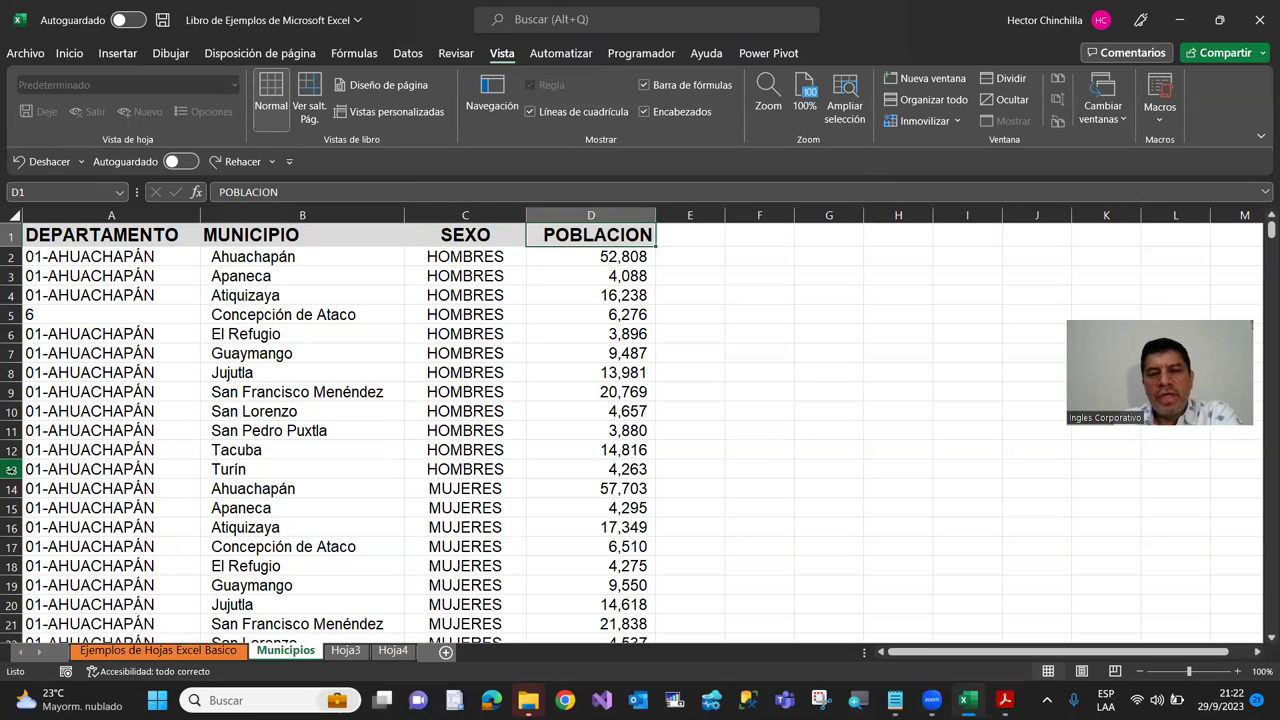
pyautogui.press('Right')
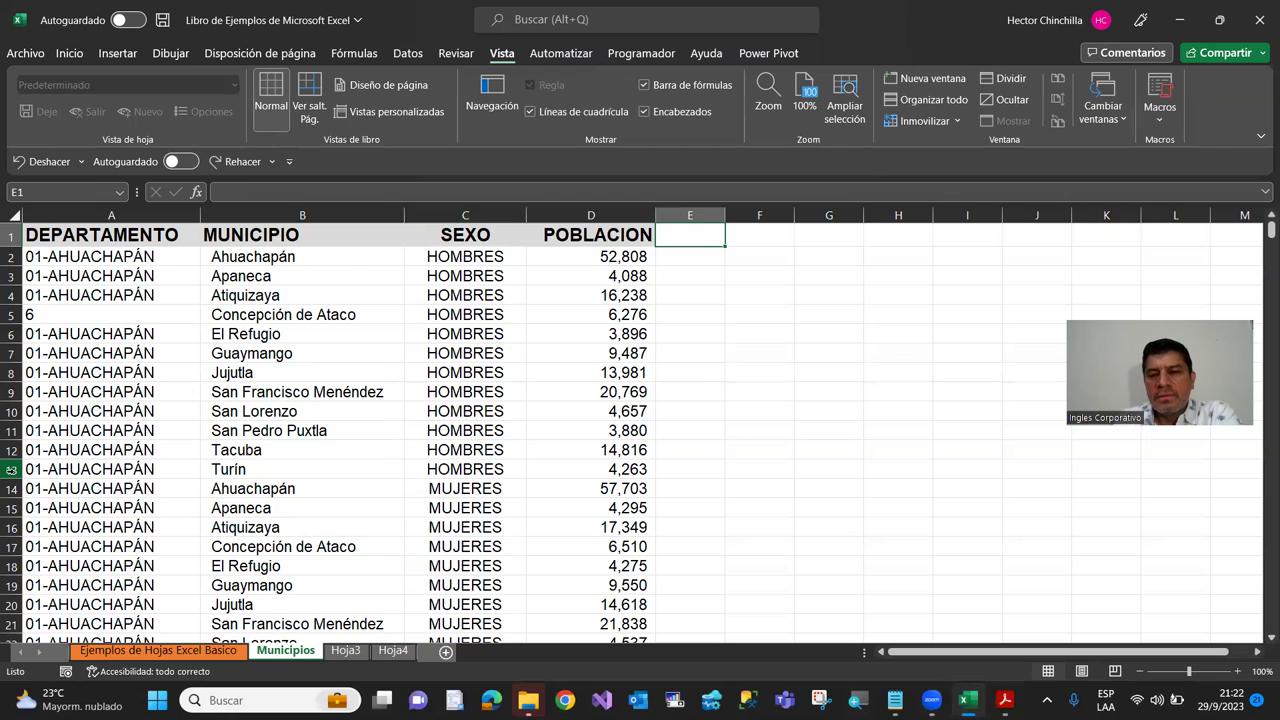
pyautogui.press('Right')
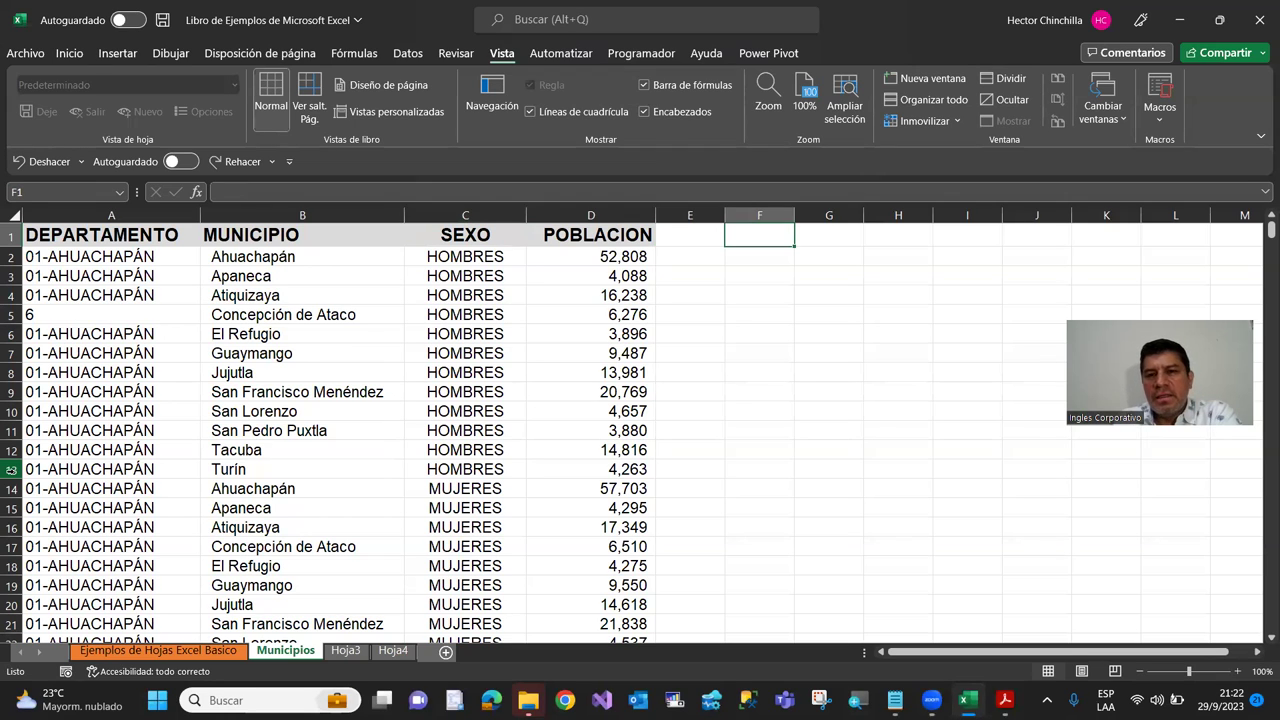
pyautogui.press('Right')
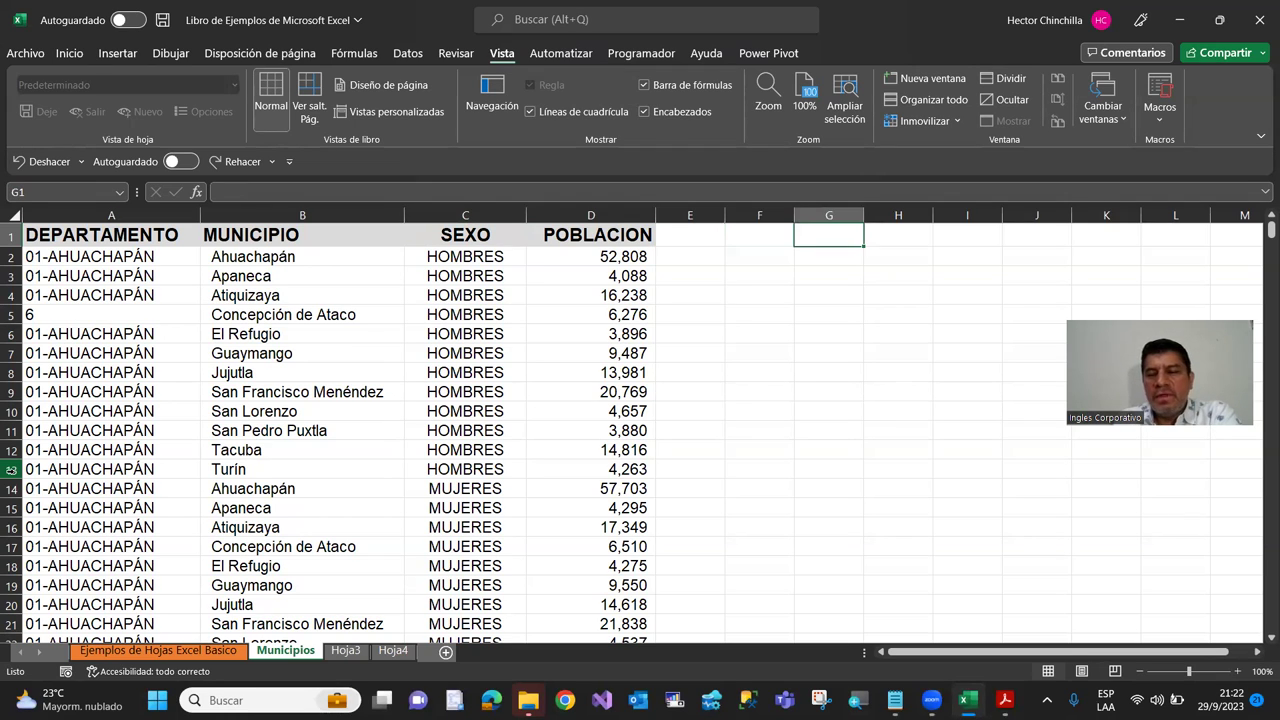
pyautogui.press('Right')
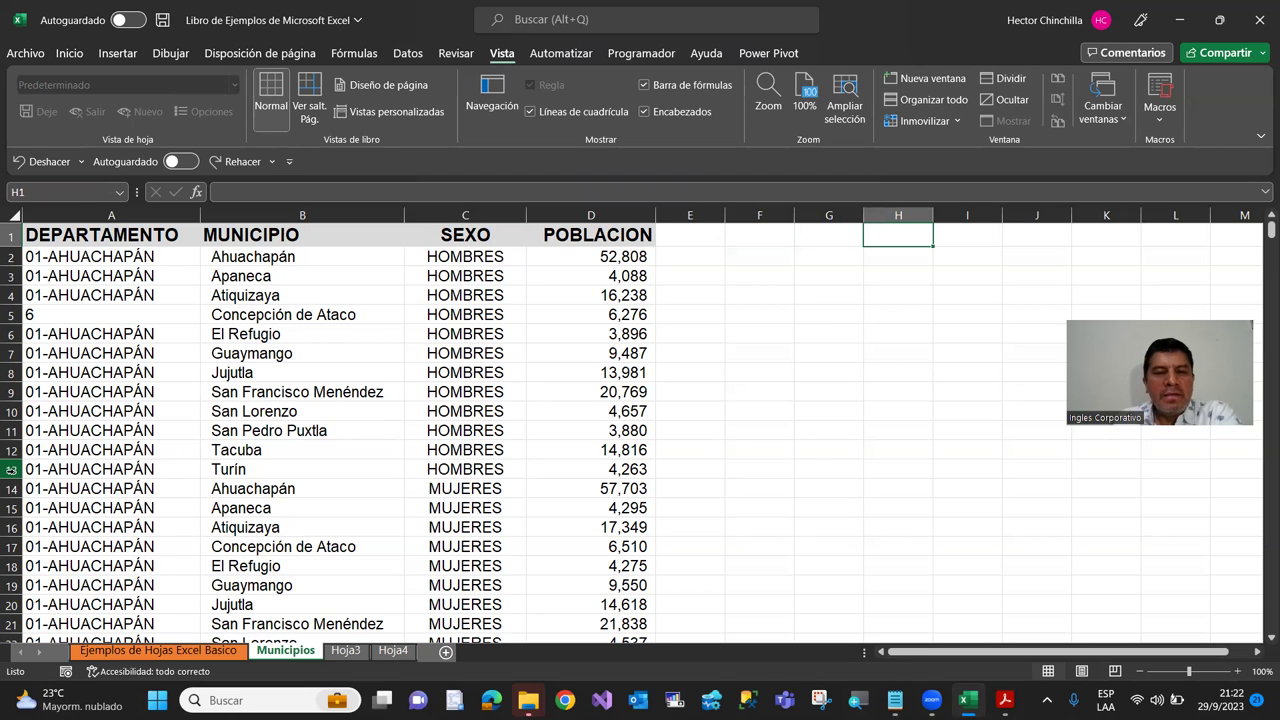
pyautogui.press('Right')
pyautogui.press('Right')
pyautogui.press('Left')
pyautogui.press('Left')
pyautogui.press('Left')
pyautogui.press('Right')
pyautogui.press('Right')
pyautogui.press('Left')
pyautogui.press('Left')
pyautogui.press('Left')
pyautogui.press('Left')
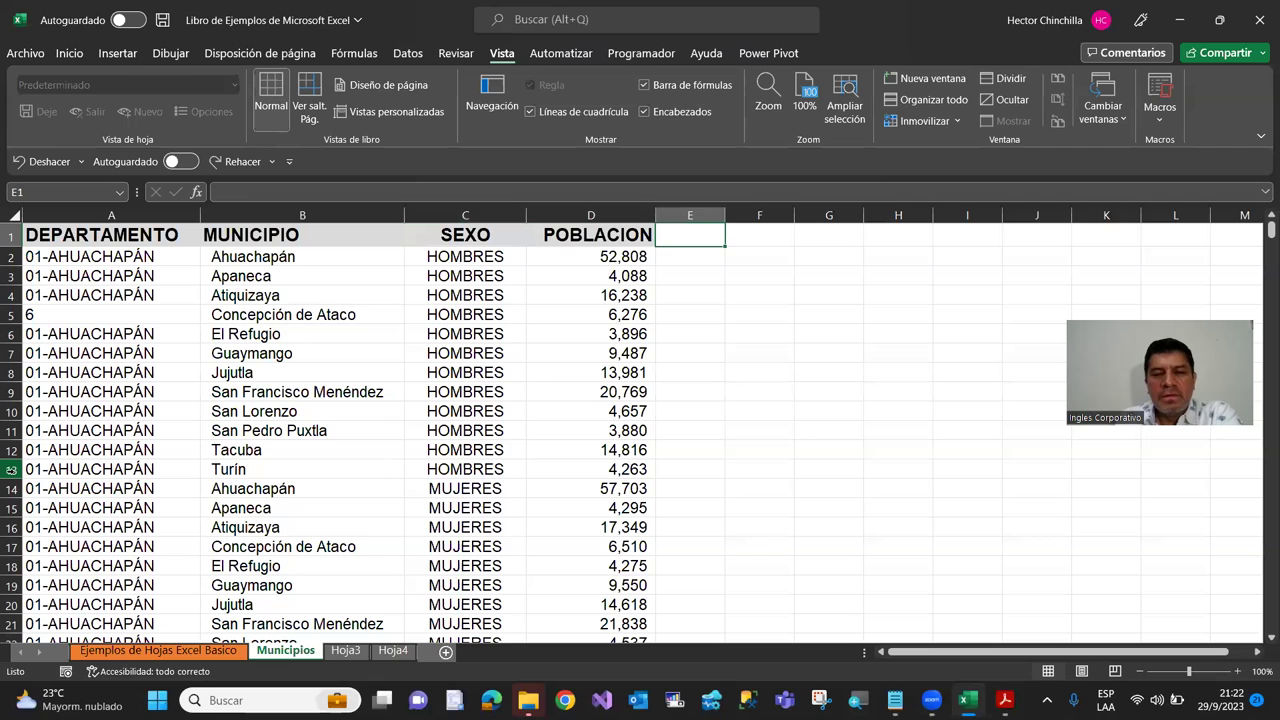
pyautogui.press('Left')
pyautogui.press('Left')
pyautogui.press('Left')
pyautogui.press('Left')
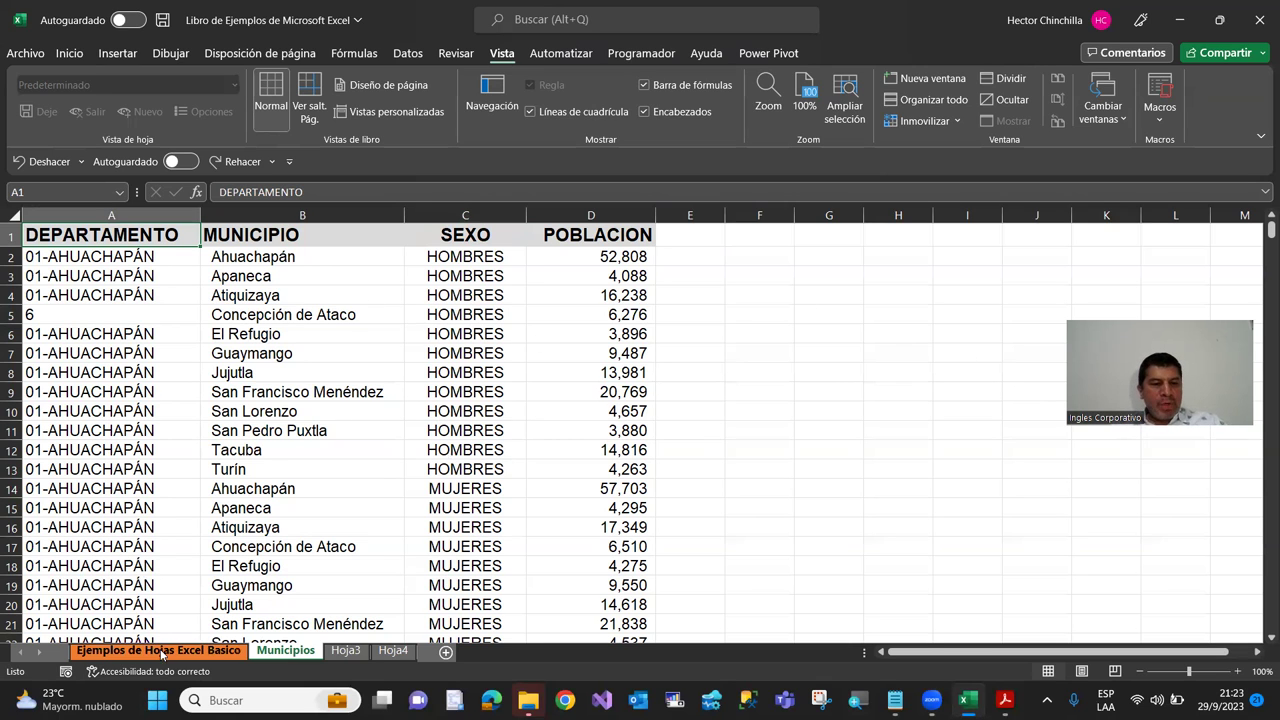
# Step: Switch to the Ejemplos de Hojas Excel Basico sheet and scroll through its notes
pyautogui.click(185, 652)
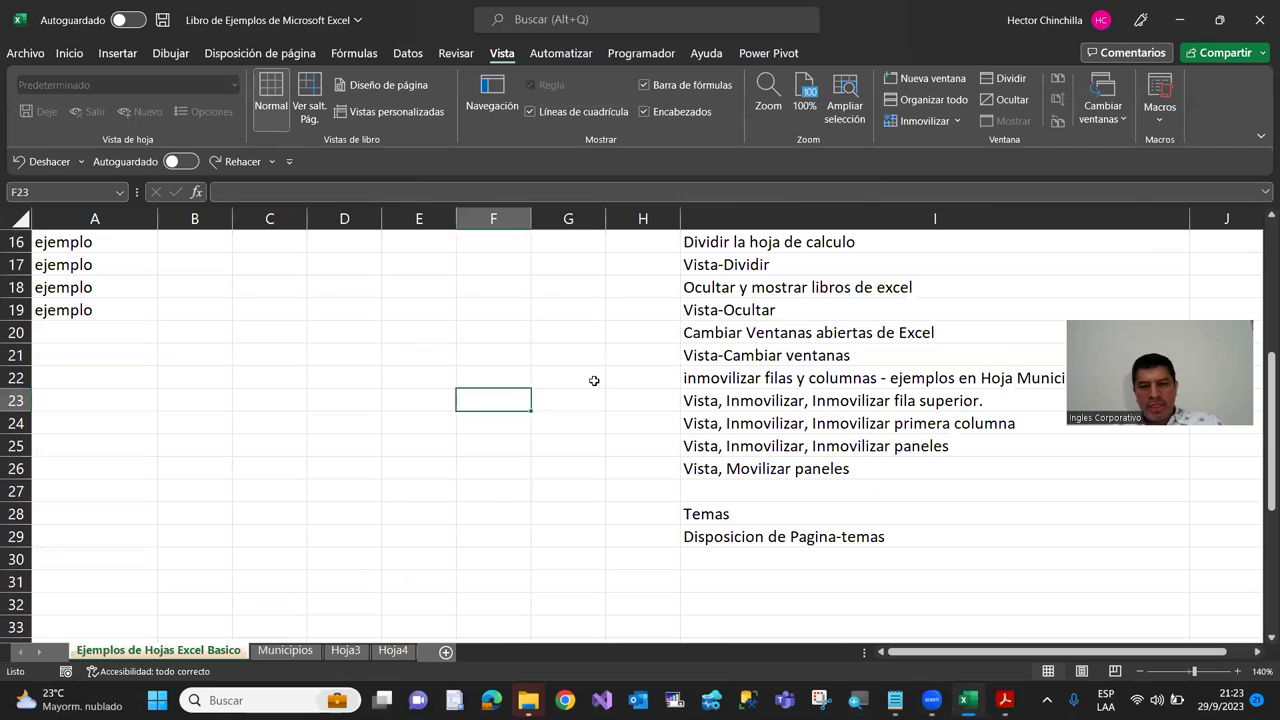
pyautogui.scroll(2, 599, 375)
pyautogui.scroll(-1, 601, 374)
pyautogui.scroll(1, 603, 373)
pyautogui.scroll(1, 603, 373)
pyautogui.scroll(1, 603, 373)
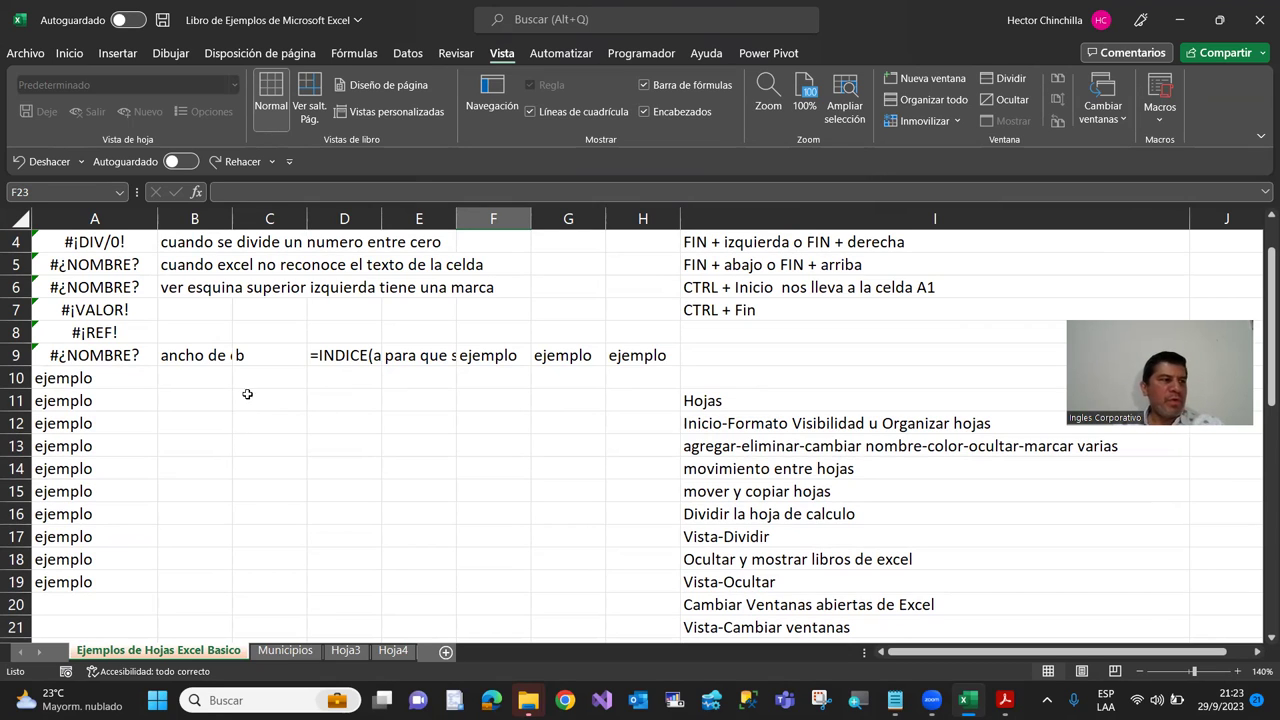
pyautogui.click(239, 323)
pyautogui.scroll(1, 250, 390)
pyautogui.scroll(-4, 250, 390)
pyautogui.scroll(1, 250, 390)
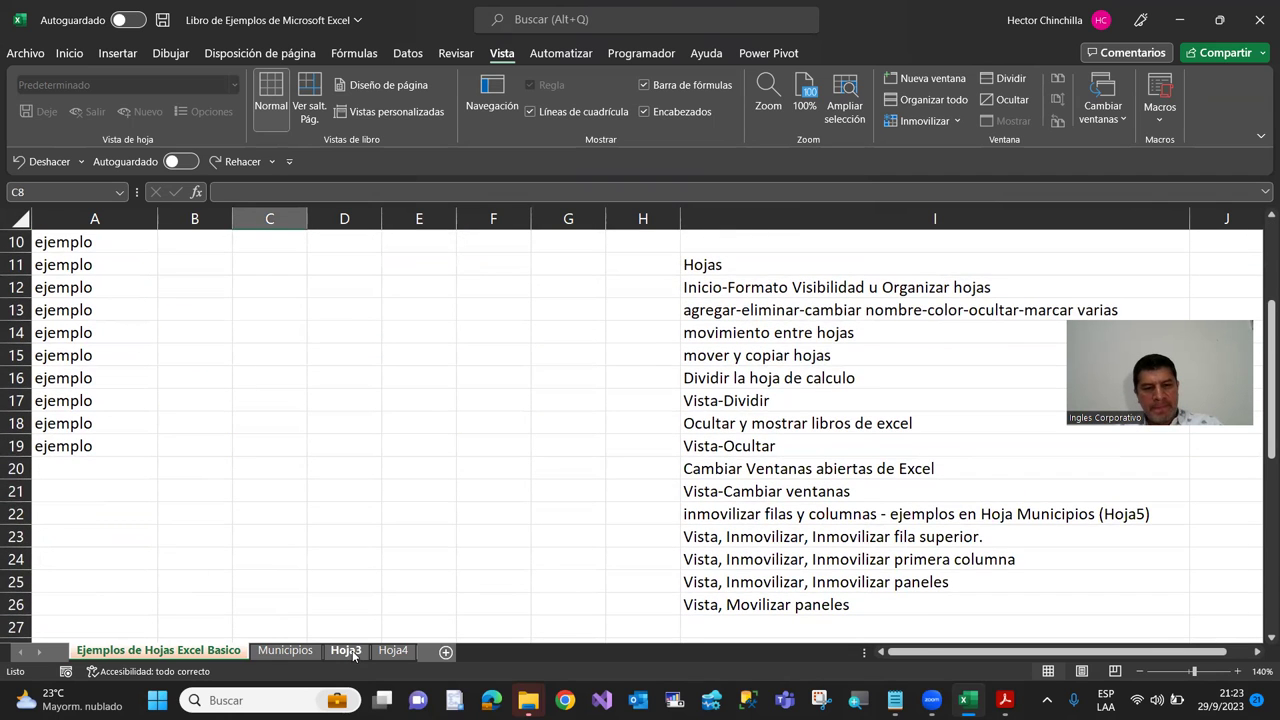
# Step: Go to the blank Hoja3 sheet and select cell A1
pyautogui.click(346, 650)
pyautogui.click(94, 296)
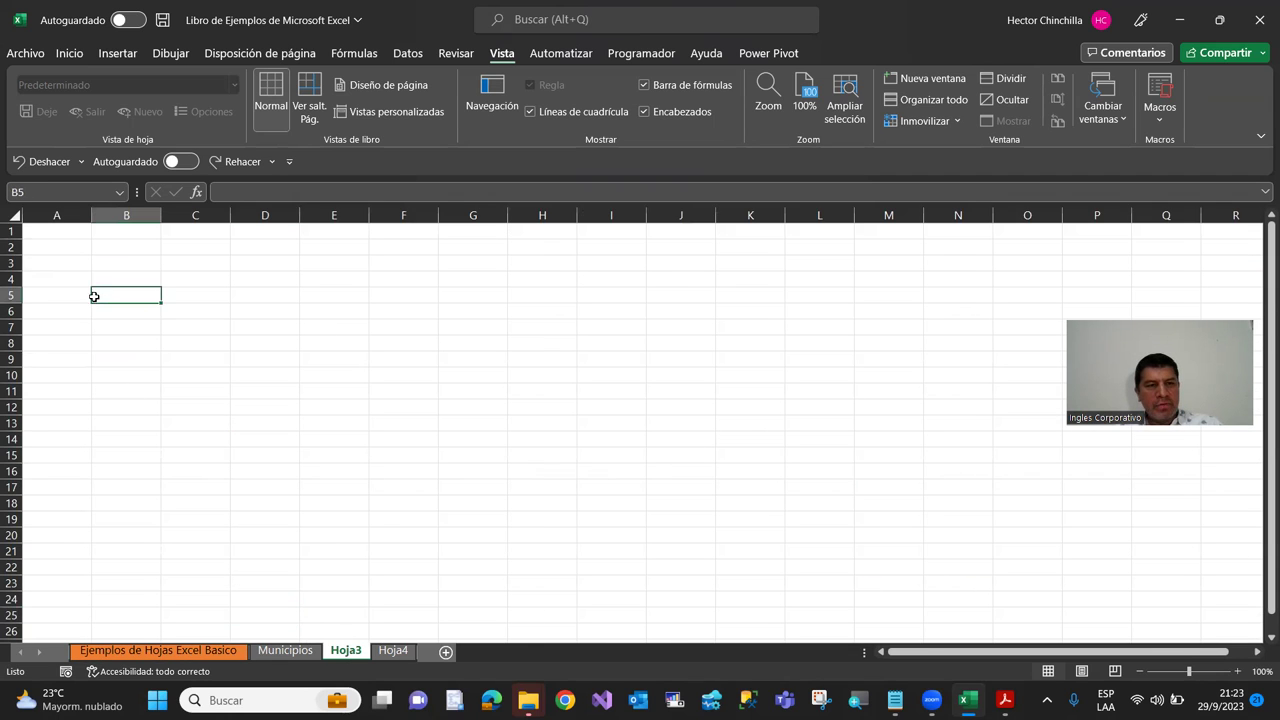
pyautogui.click(66, 231)
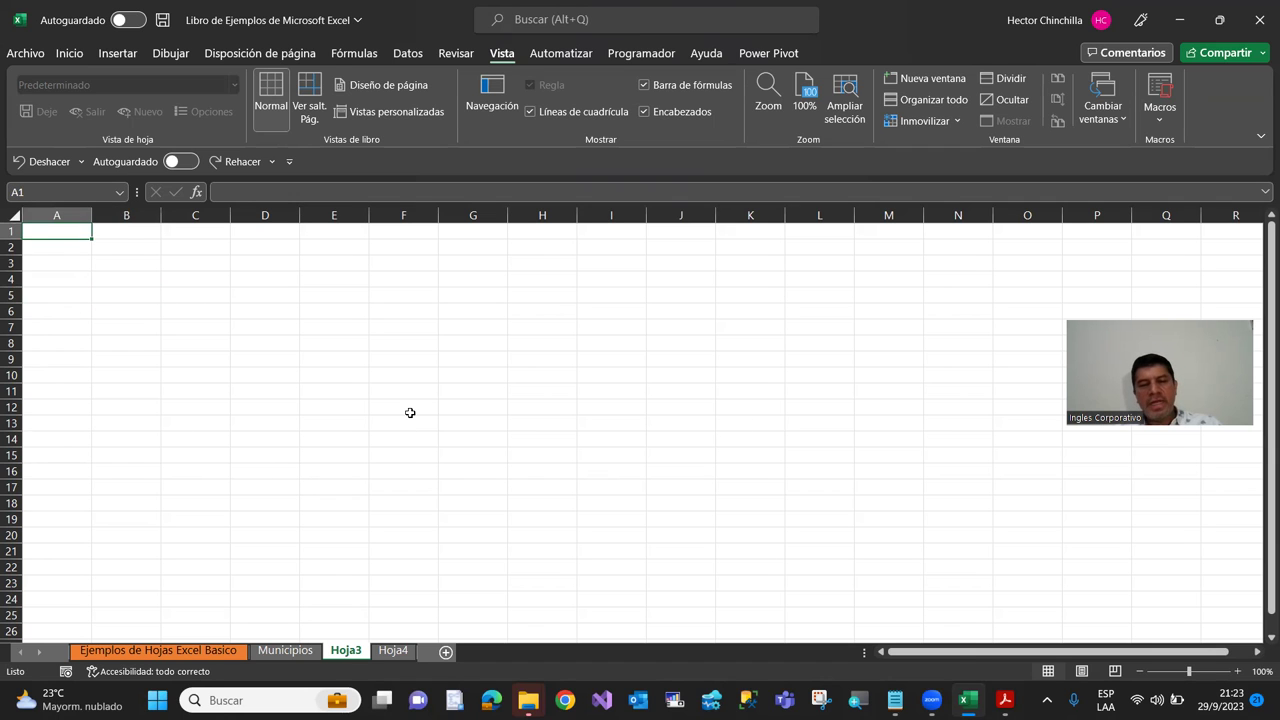
pyautogui.moveTo(1004, 700)
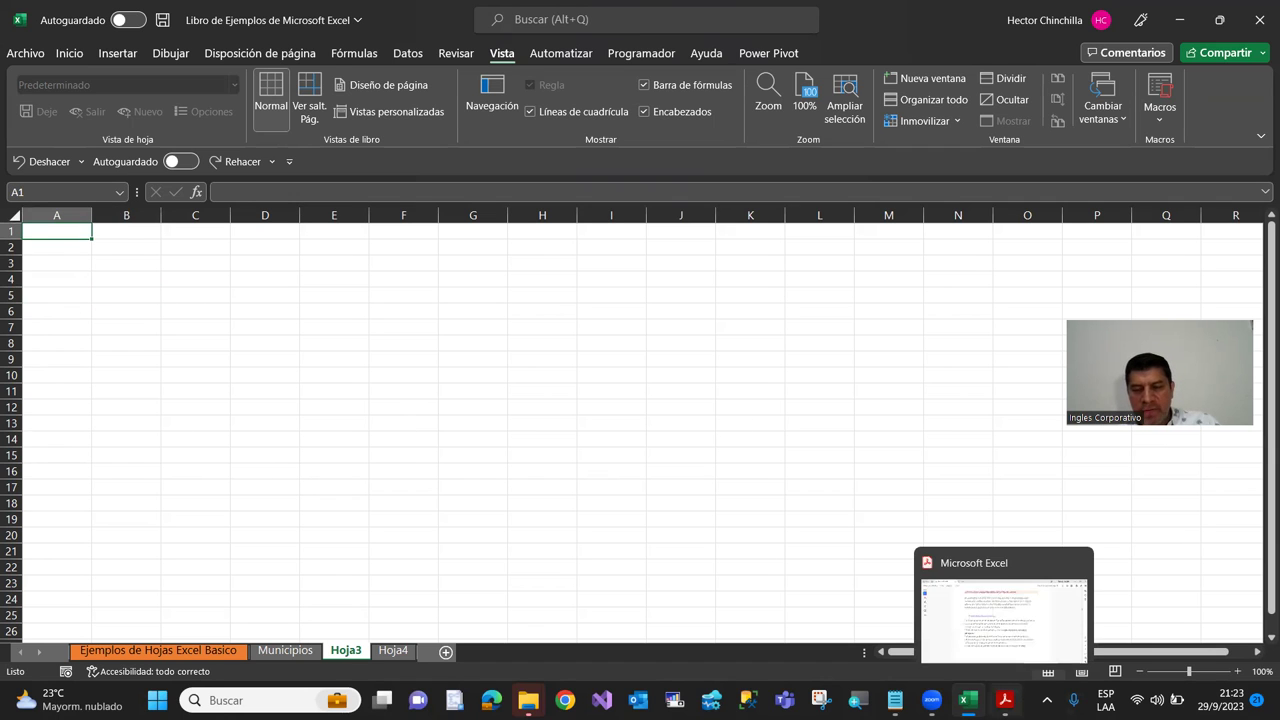
pyautogui.click(1004, 600)
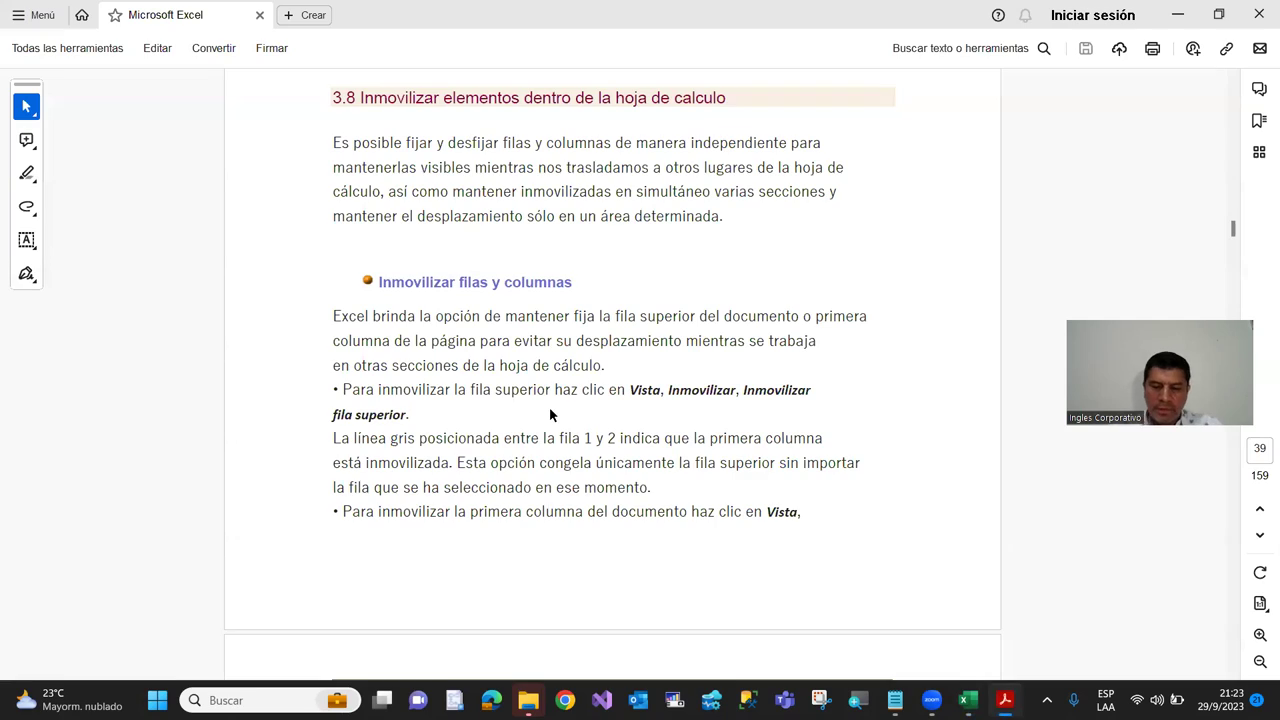
pyautogui.scroll(-3, 560, 418)
pyautogui.scroll(-7, 556, 430)
pyautogui.scroll(-5, 556, 438)
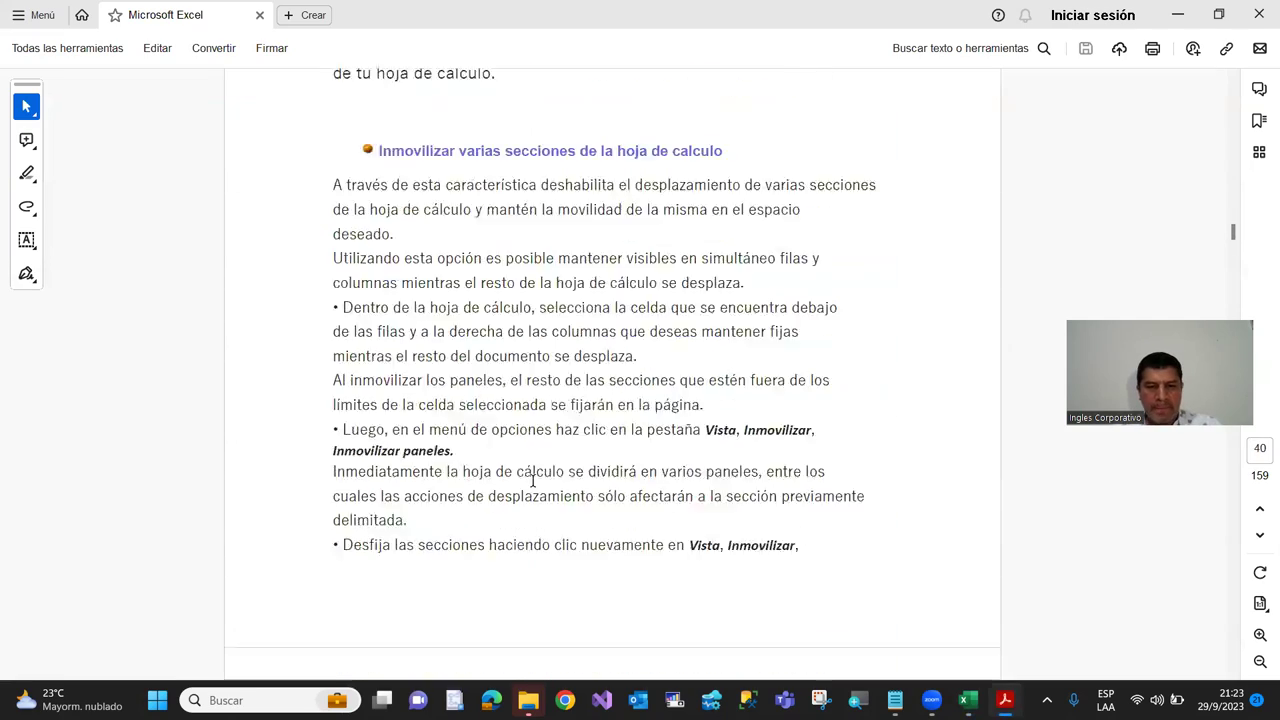
pyautogui.scroll(-5, 520, 515)
pyautogui.scroll(-1, 520, 515)
pyautogui.scroll(-3, 520, 515)
pyautogui.scroll(-5, 520, 517)
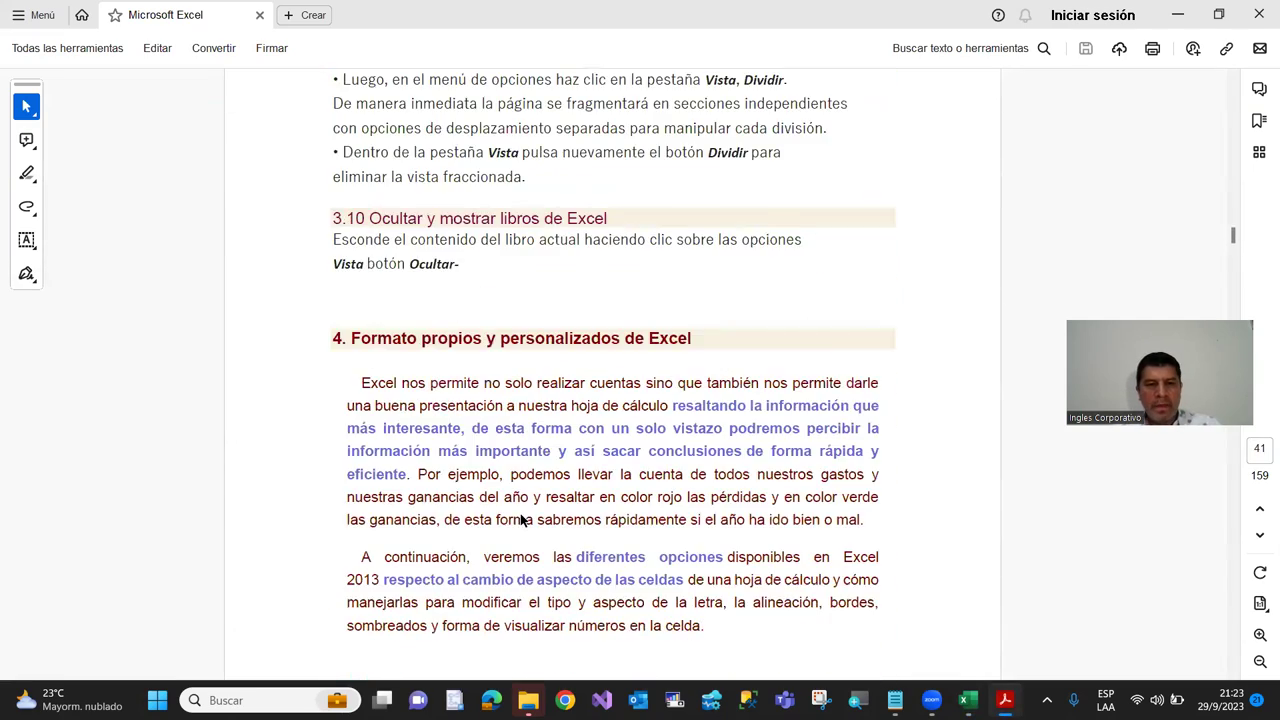
pyautogui.scroll(-2, 520, 517)
pyautogui.scroll(-1, 520, 517)
pyautogui.scroll(-1, 520, 517)
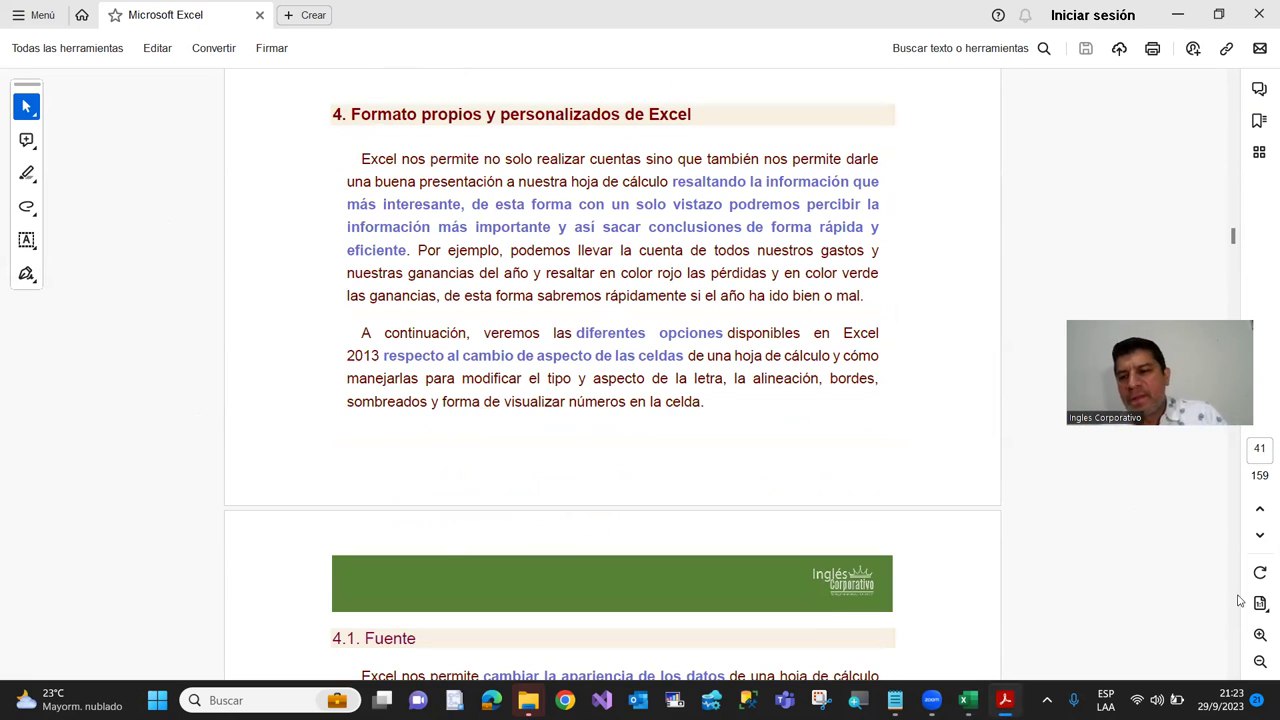
pyautogui.click(1260, 634)
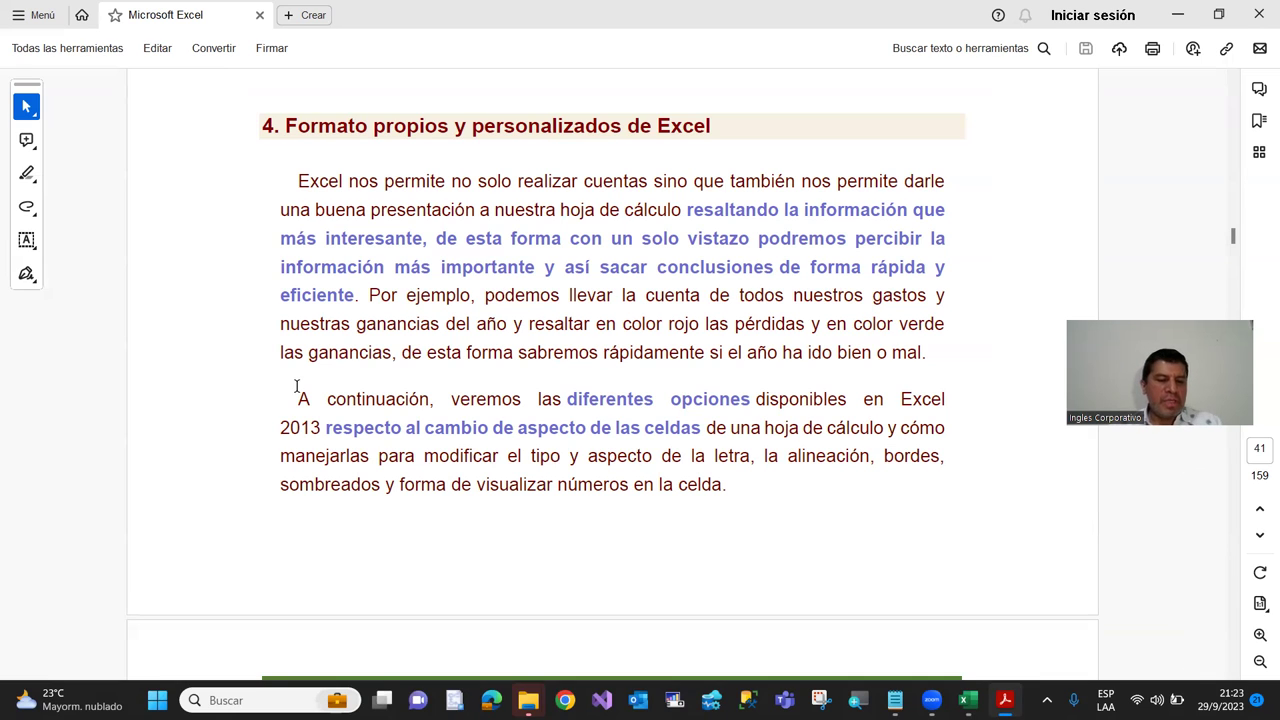
pyautogui.hotkey('alt', 'Tab')
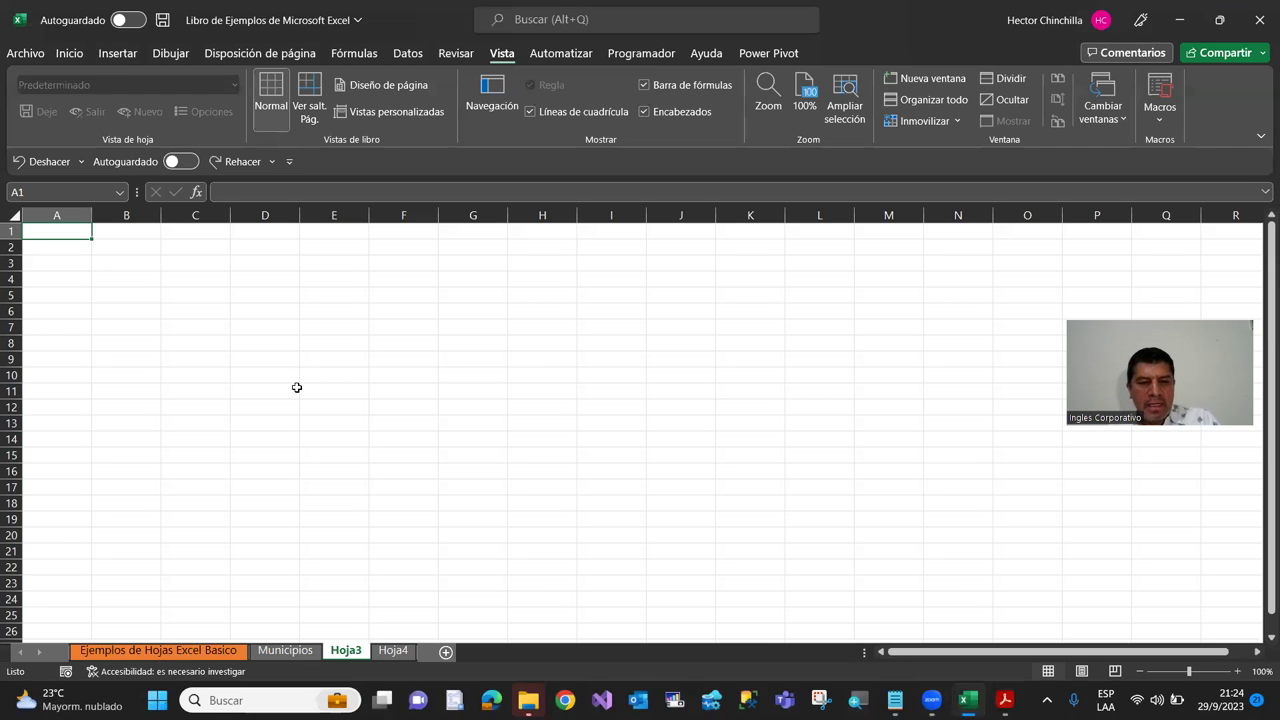
# Step: Return to the Municipios sheet and check the header cells from DEPARTAMENTO to POBLACION
pyautogui.click(285, 650)
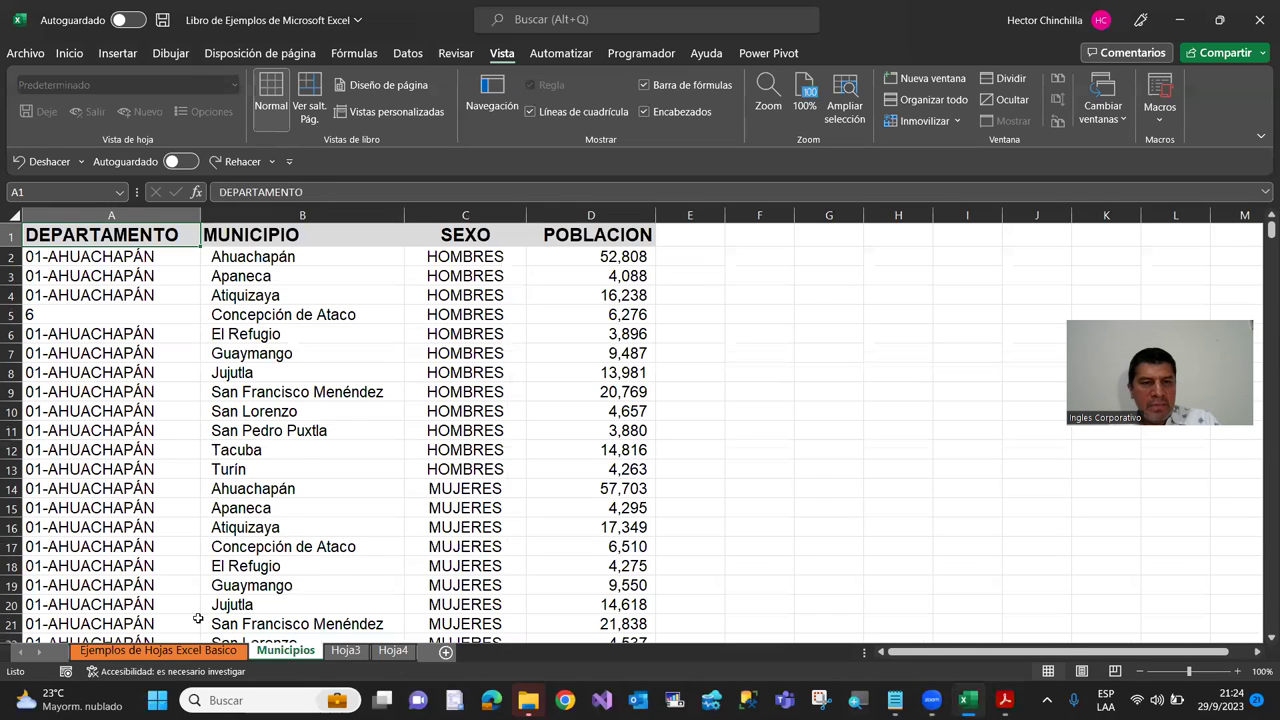
pyautogui.click(142, 291)
pyautogui.click(142, 240)
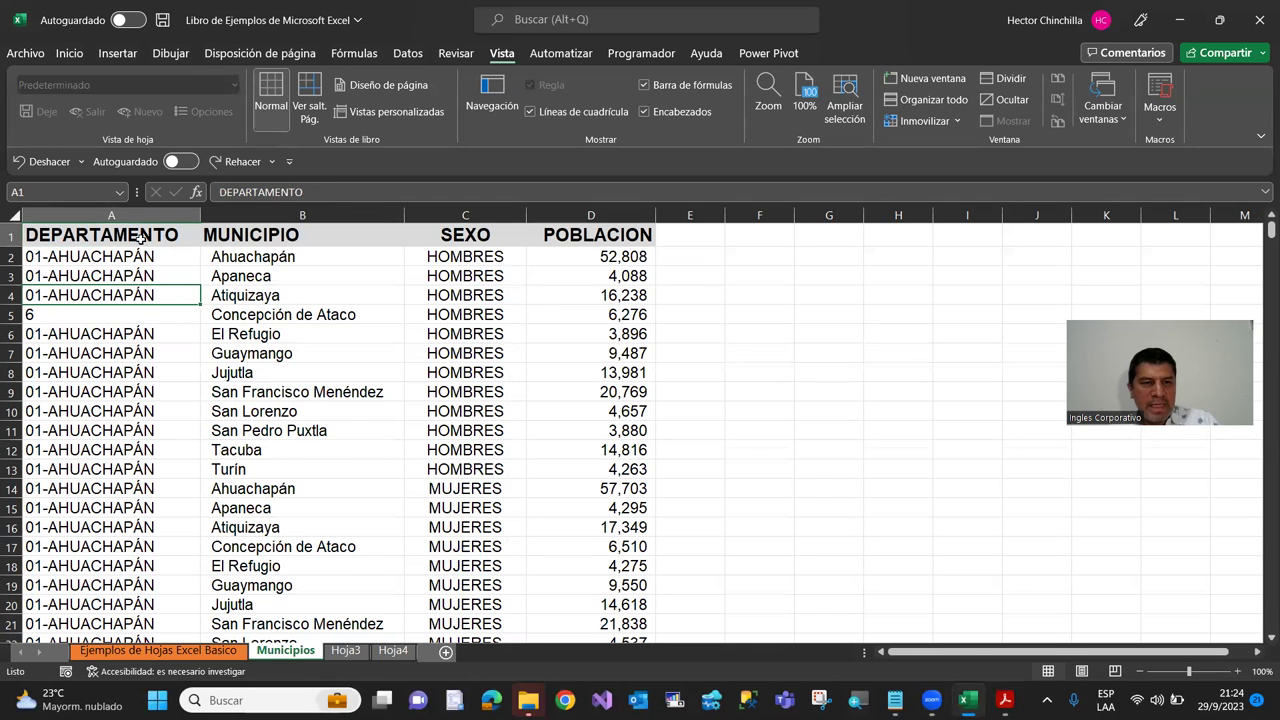
pyautogui.press('Right')
pyautogui.press('Right')
pyautogui.press('Right')
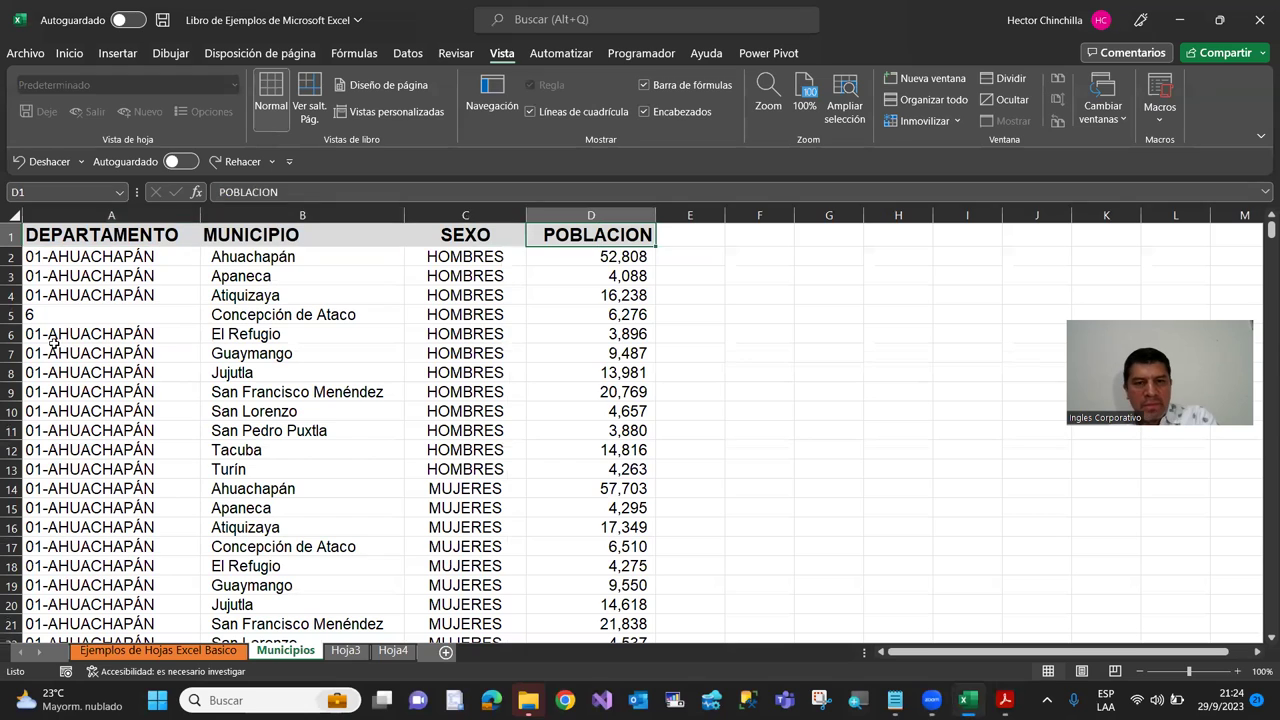
pyautogui.press('Left')
pyautogui.press('Left')
pyautogui.press('Left')
# Step: Compare header cell A1 with data rows A2–A6, then switch back to the Acrobat guide
pyautogui.press('Down')
pyautogui.press('Up')
pyautogui.press('Down')
pyautogui.press('Up')
pyautogui.press('Down')
pyautogui.press('Up')
pyautogui.press('Down')
pyautogui.press('Up')
pyautogui.press('Down')
pyautogui.press('Down')
pyautogui.press('Down')
pyautogui.press('Down')
pyautogui.press('Down')
pyautogui.press('Up')
pyautogui.press('Up')
pyautogui.press('Up')
pyautogui.press('Up')
pyautogui.press('Down')
pyautogui.press('Down')
pyautogui.press('Down')
pyautogui.press('Up')
pyautogui.press('Up')
pyautogui.press('Up')
pyautogui.press('Up')
pyautogui.press('Down')
pyautogui.press('Up')
pyautogui.press('Down')
pyautogui.press('Up')
pyautogui.hotkey('alt', 'Tab')
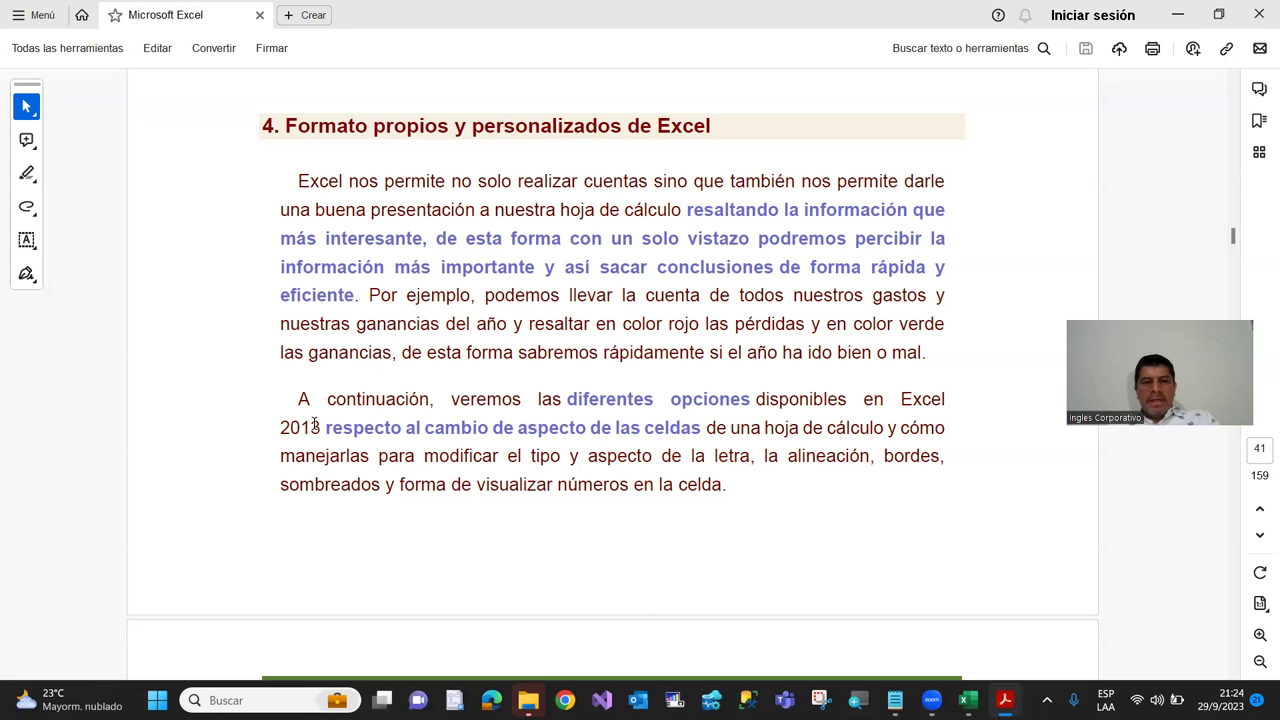
# Step: Scroll the PDF down to the '4.1. Fuente' heading on page 42
pyautogui.scroll(-3, 314, 425)
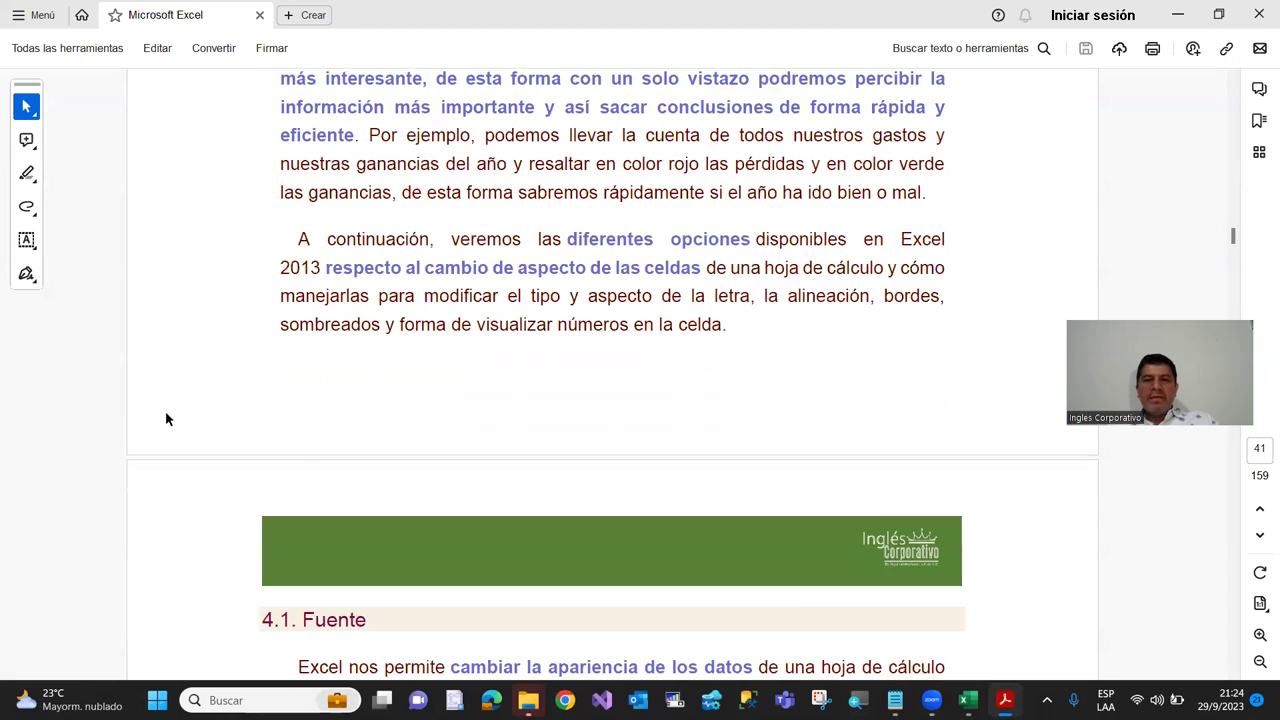
pyautogui.scroll(-1, 186, 440)
pyautogui.scroll(-2, 186, 434)
pyautogui.scroll(-2, 183, 433)
pyautogui.scroll(-2, 183, 433)
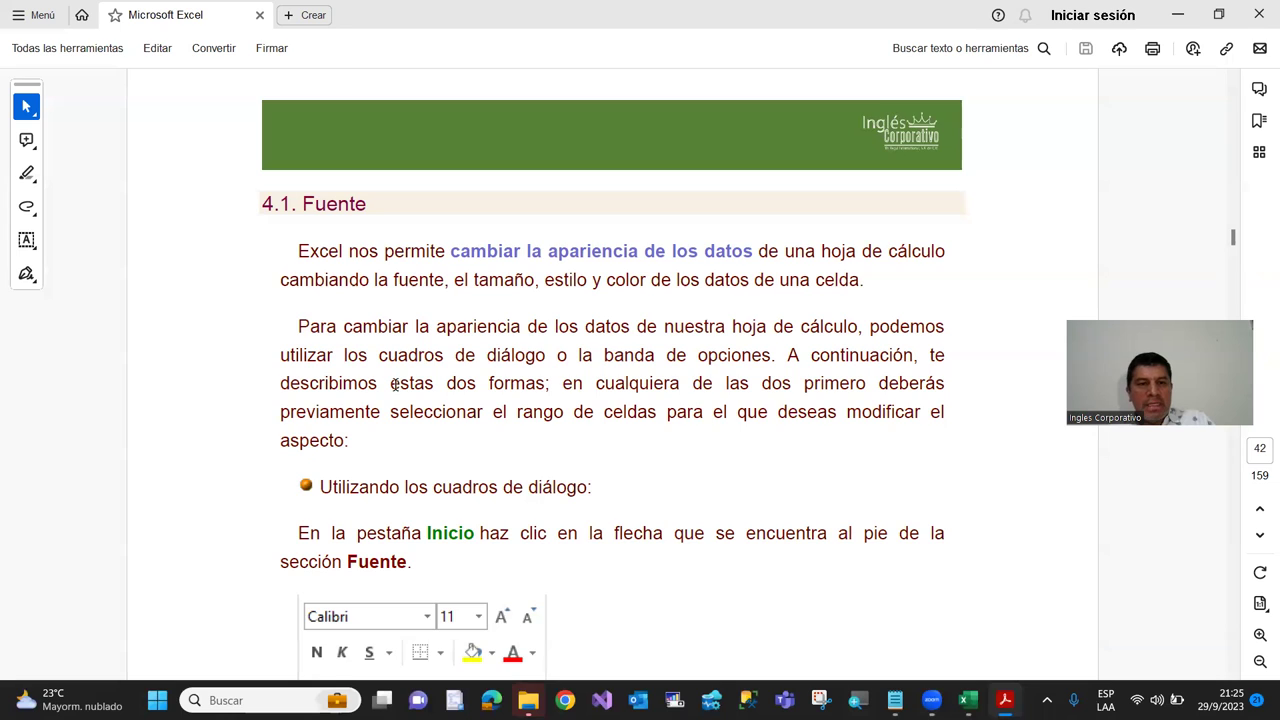
# Step: Read the Fuente instructions and Formato de celdas example across pages 42–43
pyautogui.scroll(-1, 395, 383)
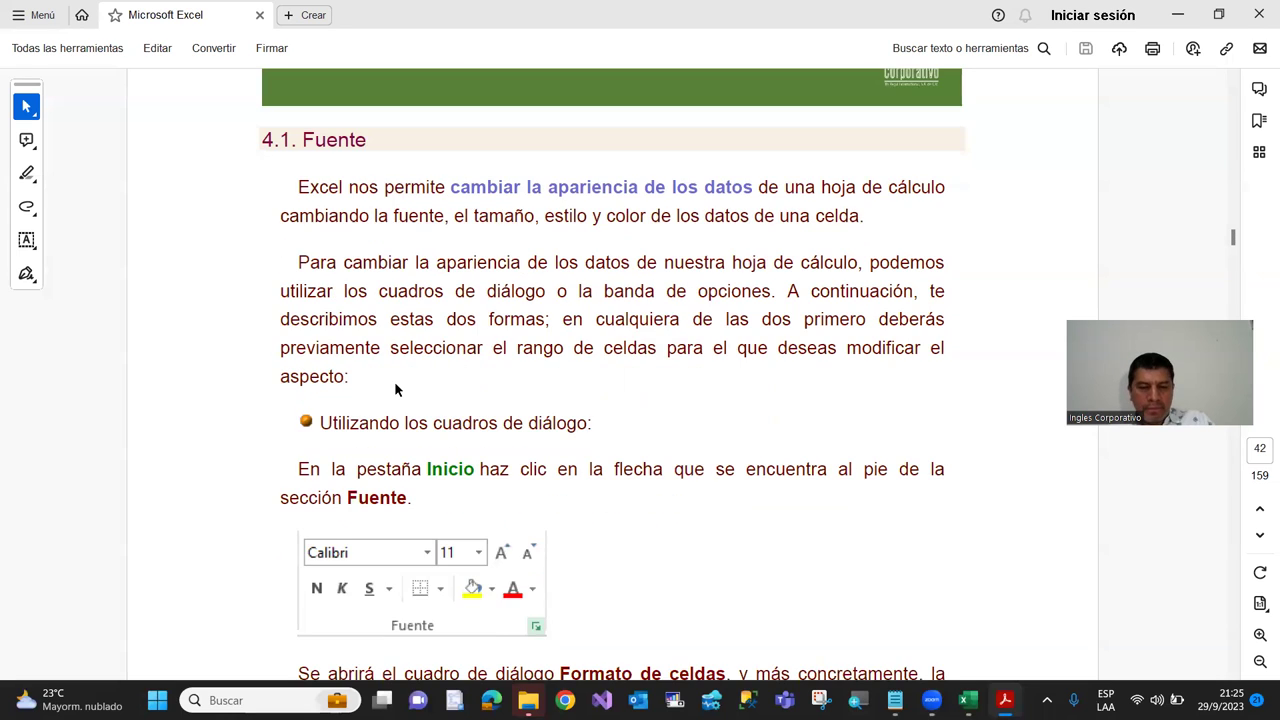
pyautogui.scroll(-1, 395, 388)
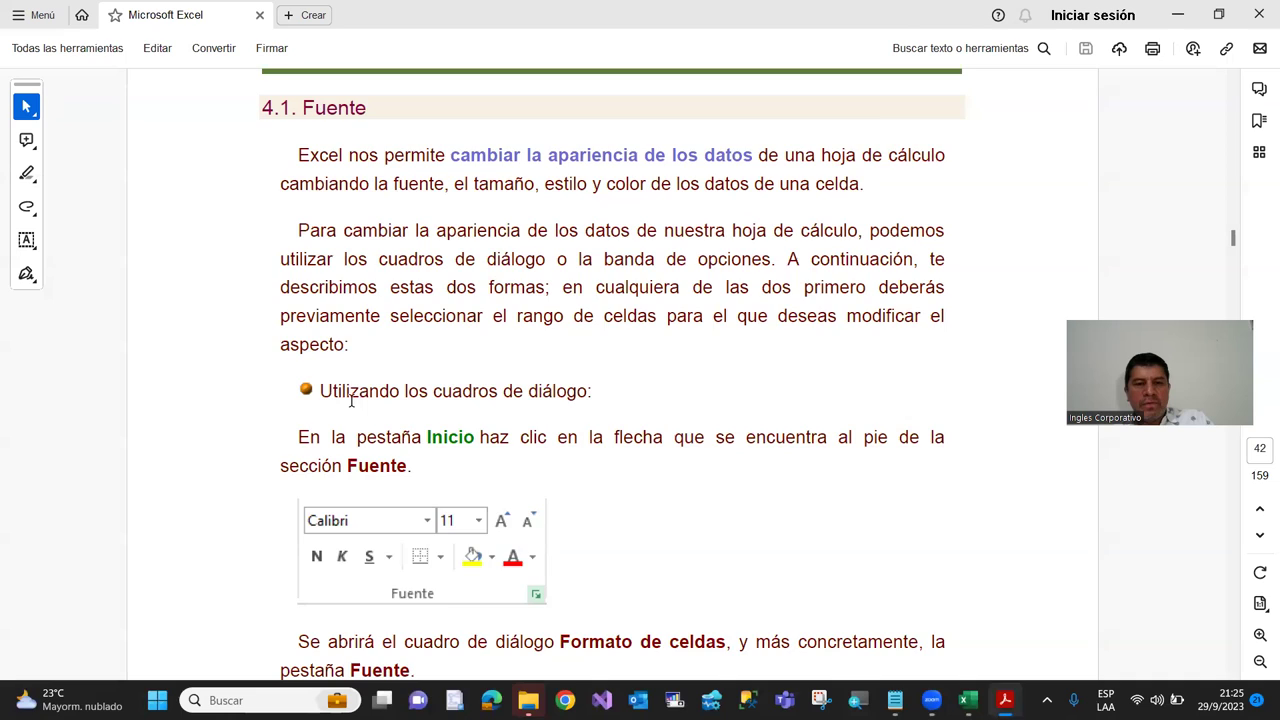
pyautogui.scroll(-1, 352, 400)
pyautogui.scroll(-1, 380, 389)
pyautogui.scroll(-1, 380, 389)
pyautogui.scroll(-1, 350, 374)
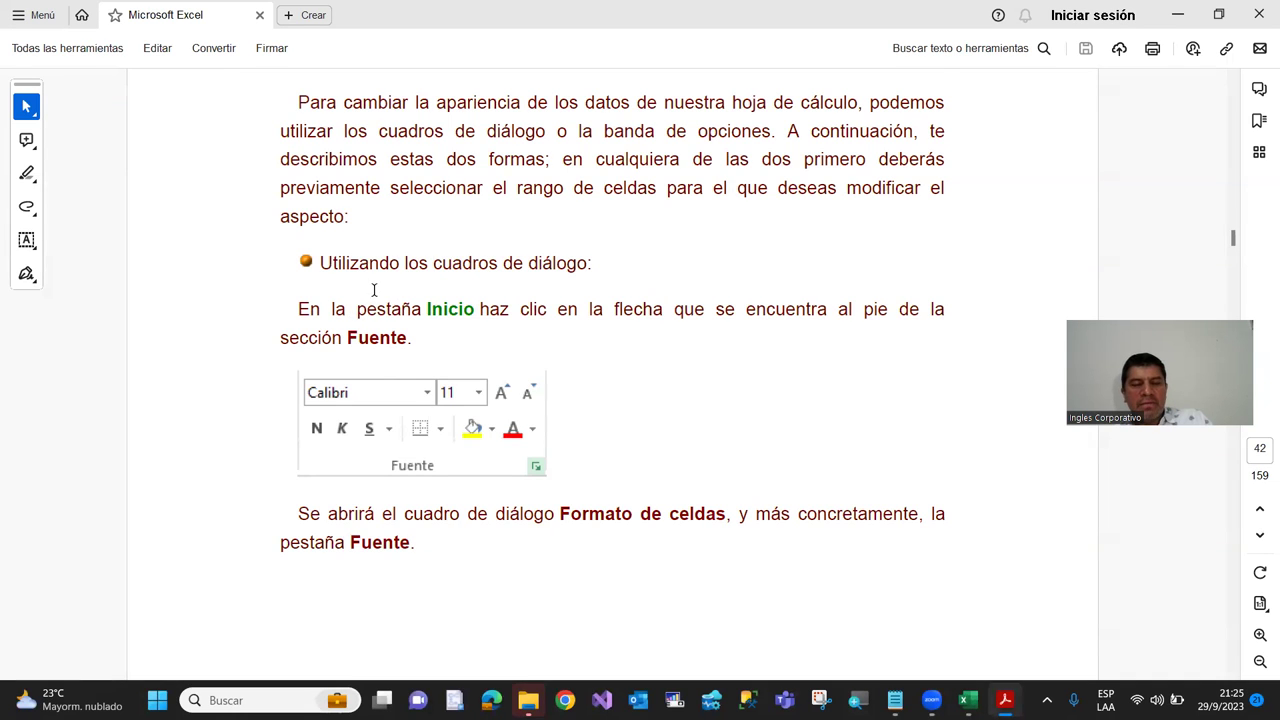
pyautogui.scroll(-1, 371, 293)
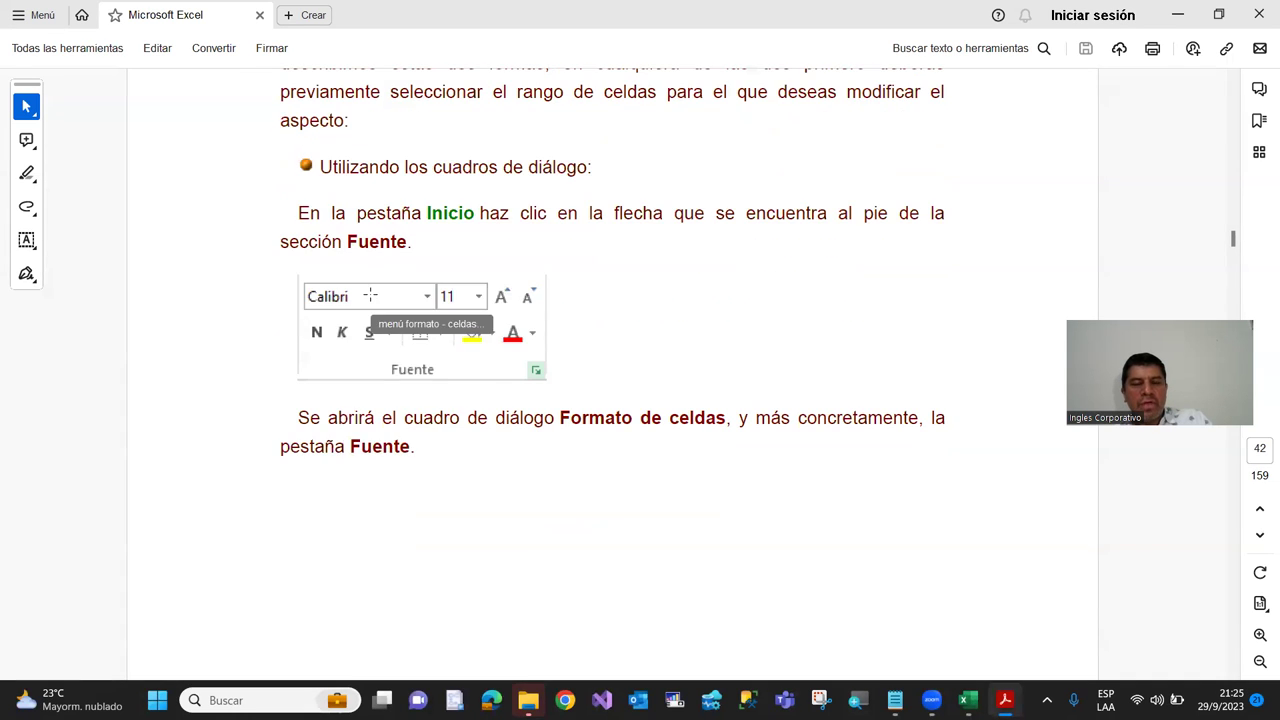
pyautogui.scroll(-1, 371, 293)
pyautogui.scroll(-1, 371, 293)
pyautogui.scroll(-1, 371, 293)
pyautogui.scroll(-2, 372, 294)
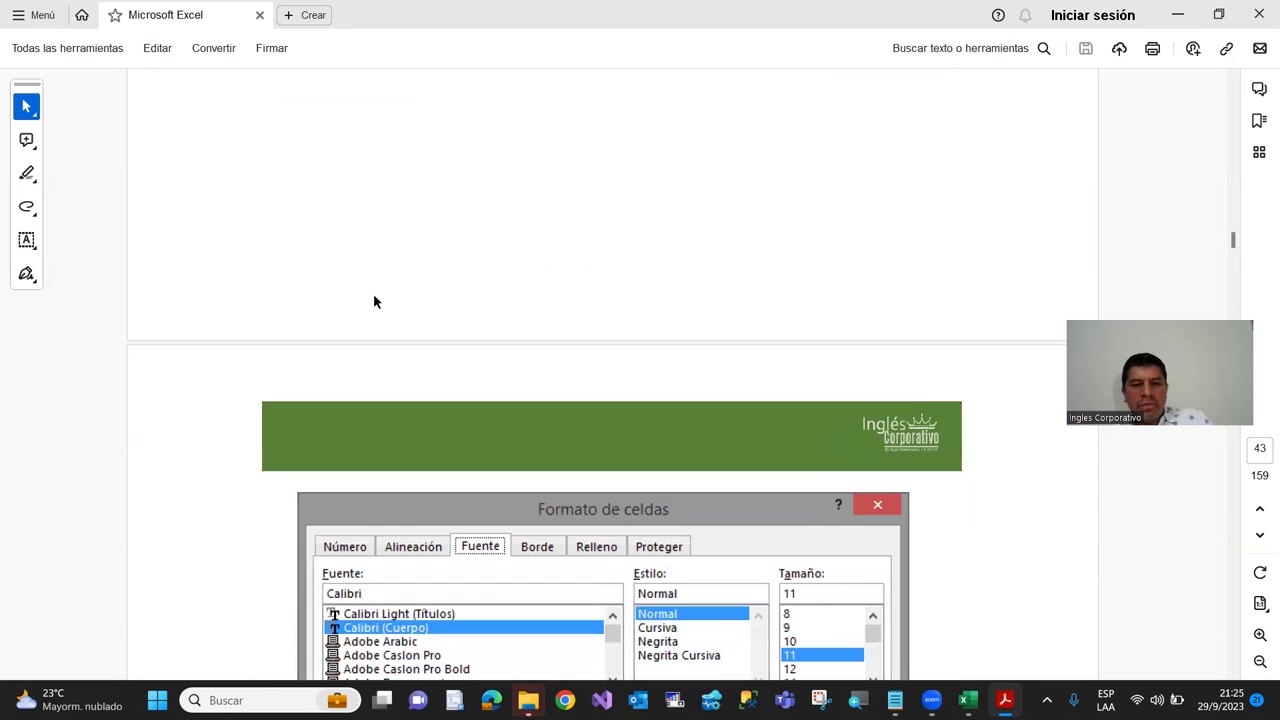
# Step: Scroll back up to page 42 and return to the Excel workbook
pyautogui.scroll(2, 375, 301)
pyautogui.scroll(2, 380, 293)
pyautogui.scroll(1, 380, 293)
pyautogui.scroll(1, 380, 293)
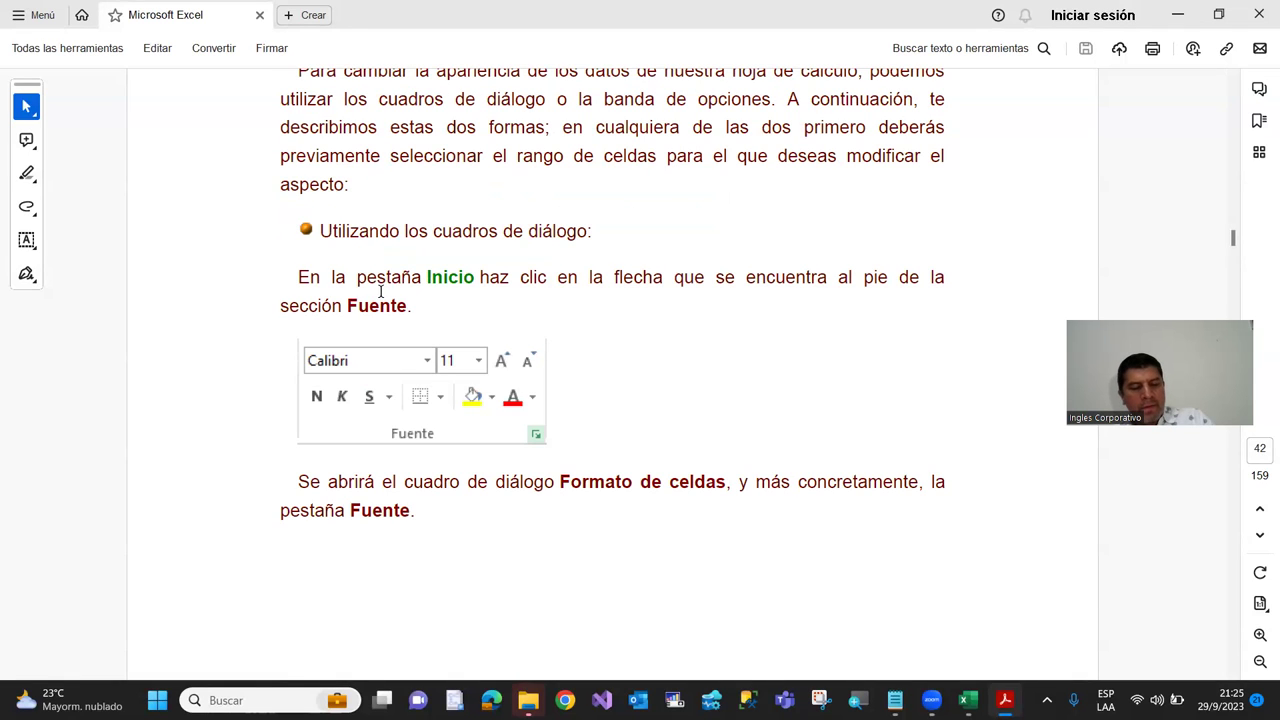
pyautogui.hotkey('alt', 'Tab')
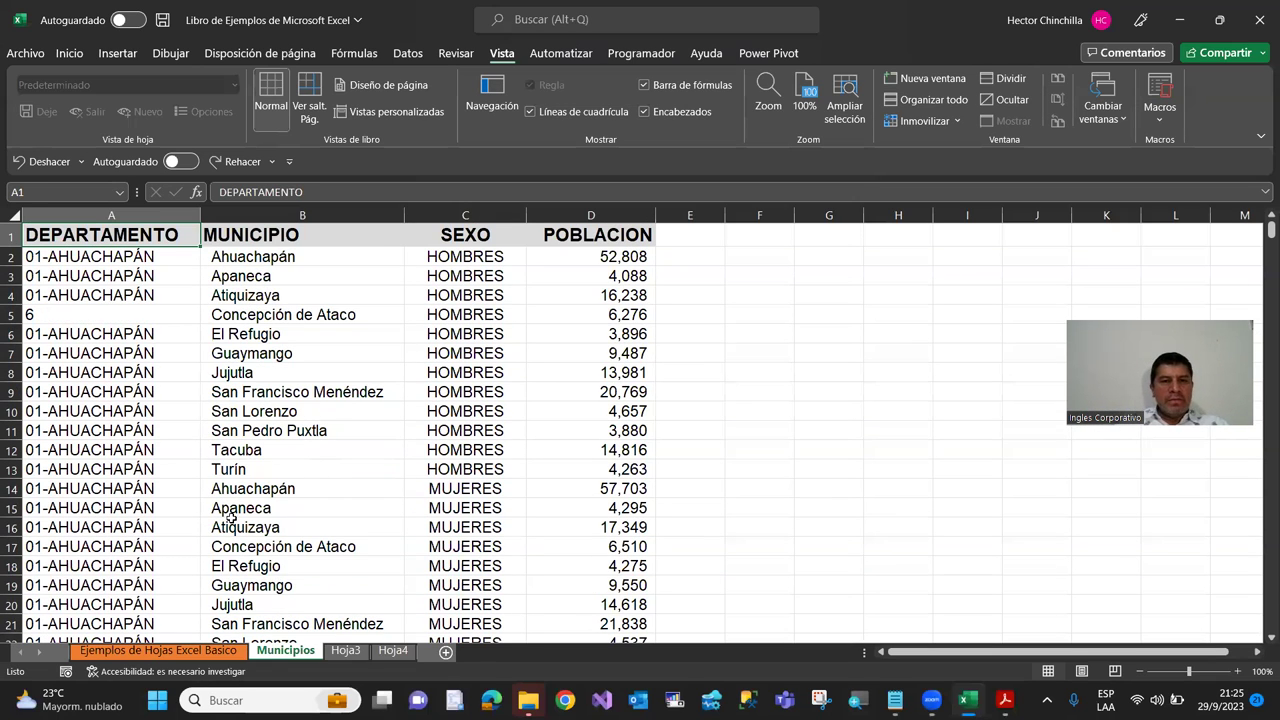
# Step: Clear all formatting from header cells A1:D1 with Inicio > Borrar > Borrar formatos
pyautogui.moveTo(100, 235); pyautogui.dragTo(600, 235)
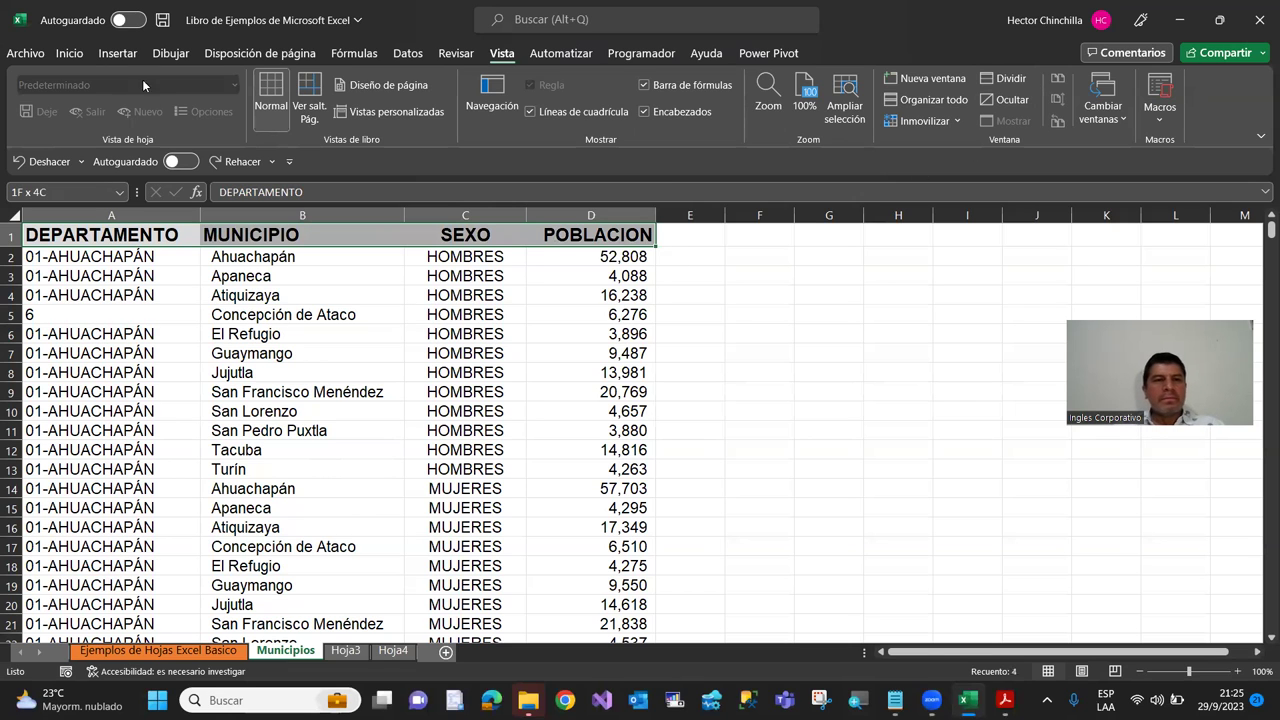
pyautogui.click(74, 56)
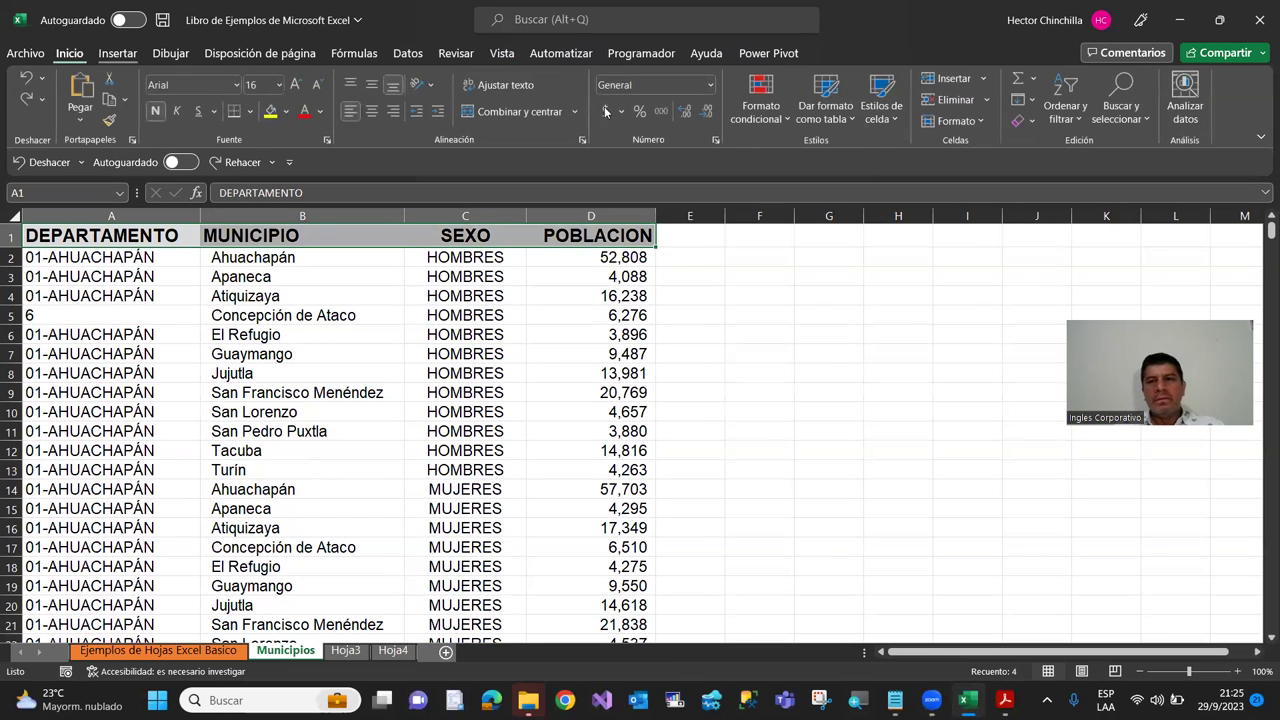
pyautogui.click(1032, 121)
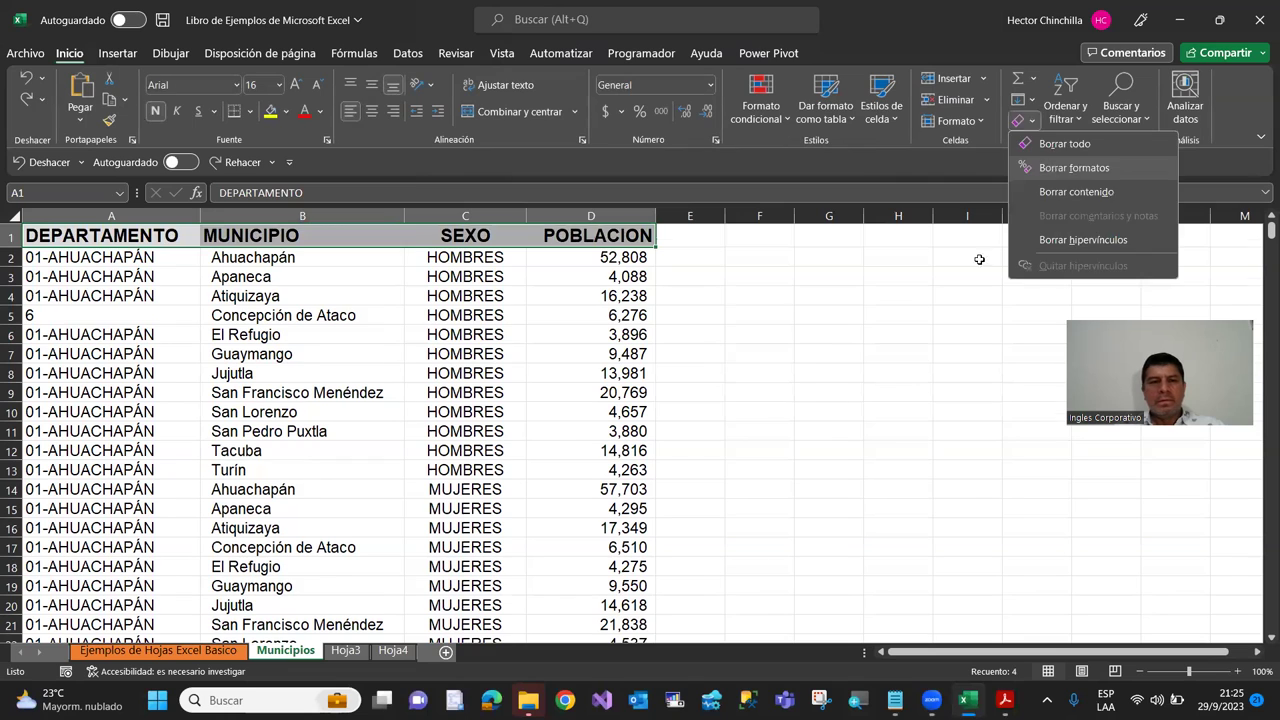
pyautogui.click(1073, 167)
pyautogui.click(410, 345)
# Step: Copy cell A2's format onto headers A1:D1 with Copiar formato
pyautogui.press('Up')
pyautogui.press('Up')
pyautogui.press('Up')
pyautogui.click(83, 253)
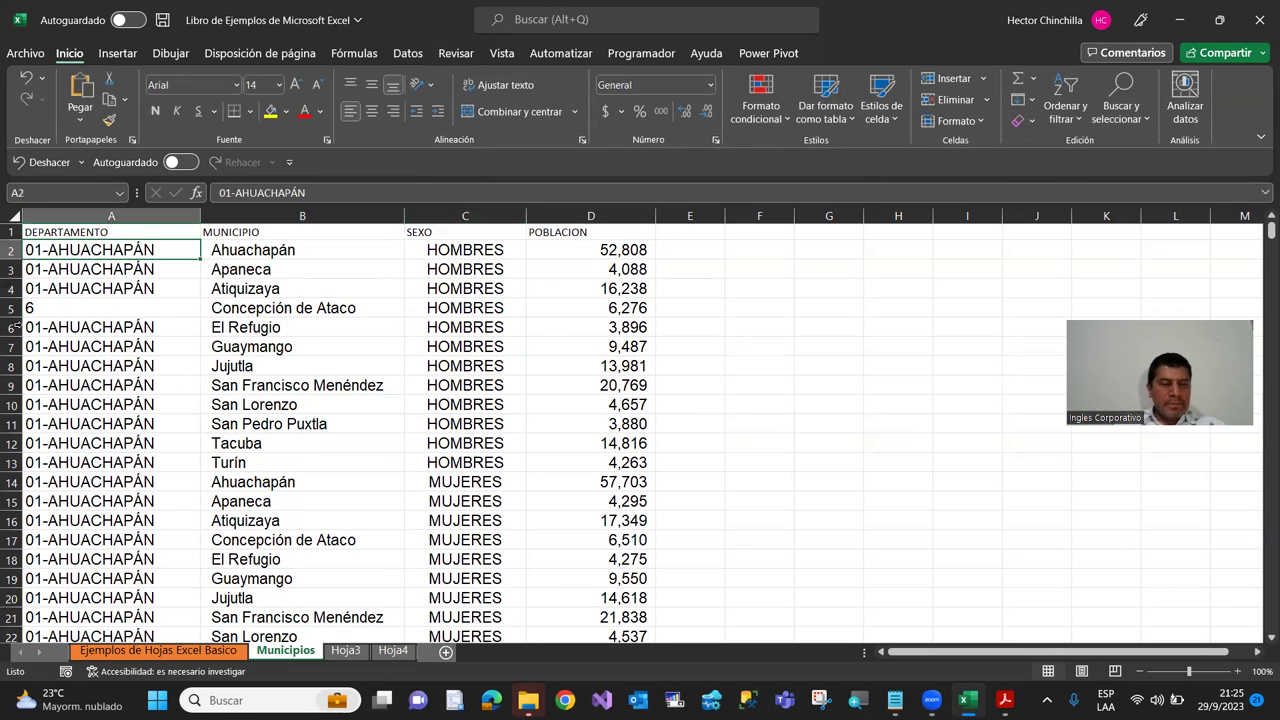
pyautogui.click(109, 120)
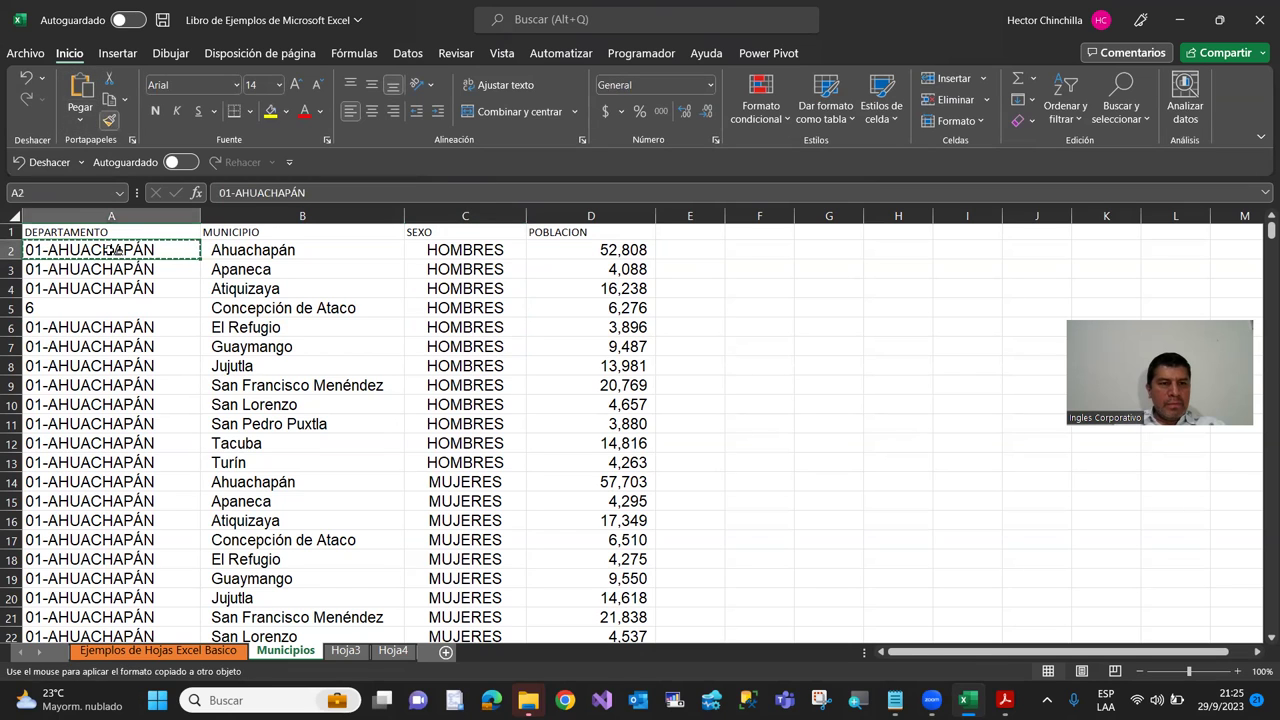
pyautogui.moveTo(107, 232); pyautogui.dragTo(598, 232)
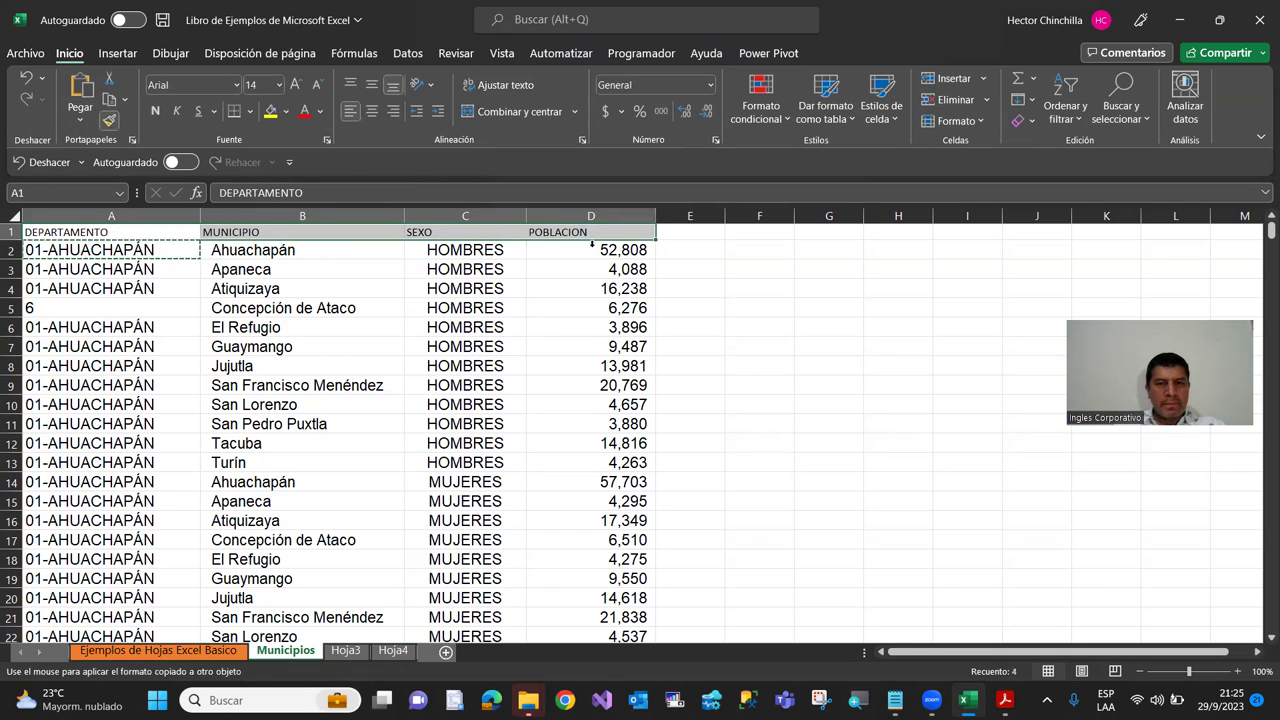
pyautogui.click(283, 311)
# Step: Compare the restyled header row with the data cells in column A
pyautogui.click(100, 313)
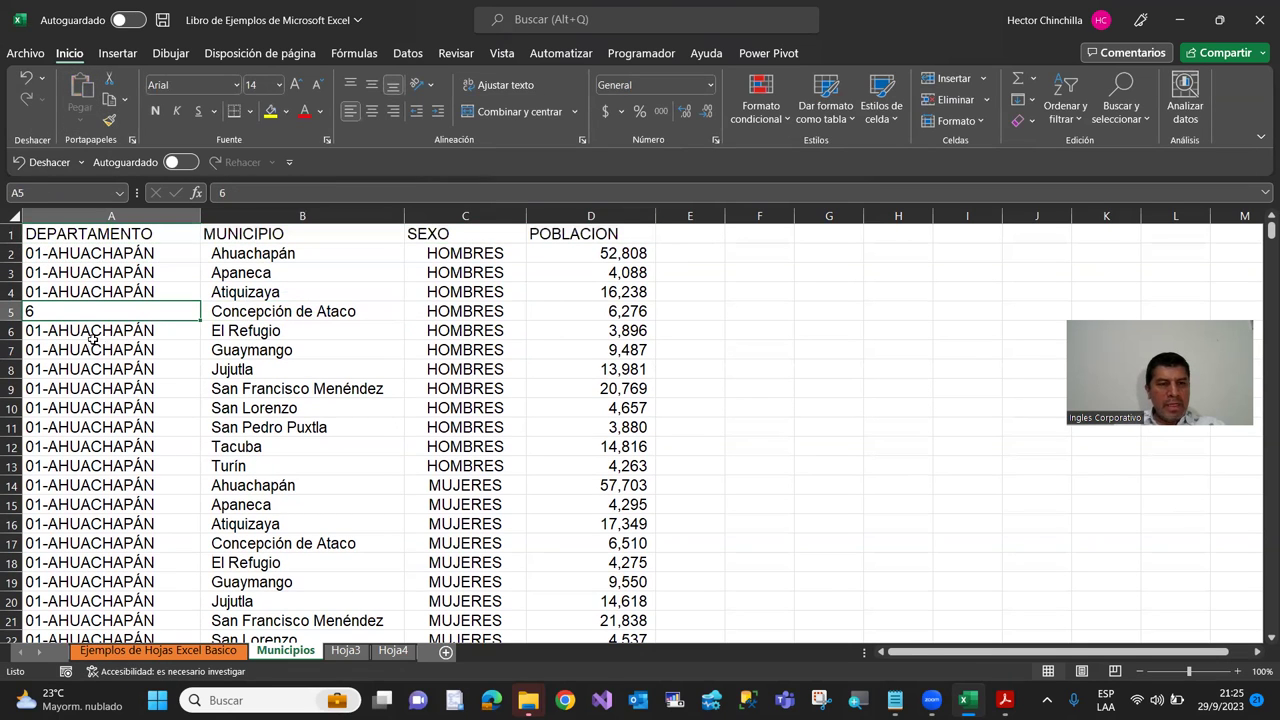
pyautogui.click(96, 251)
pyautogui.press('Up')
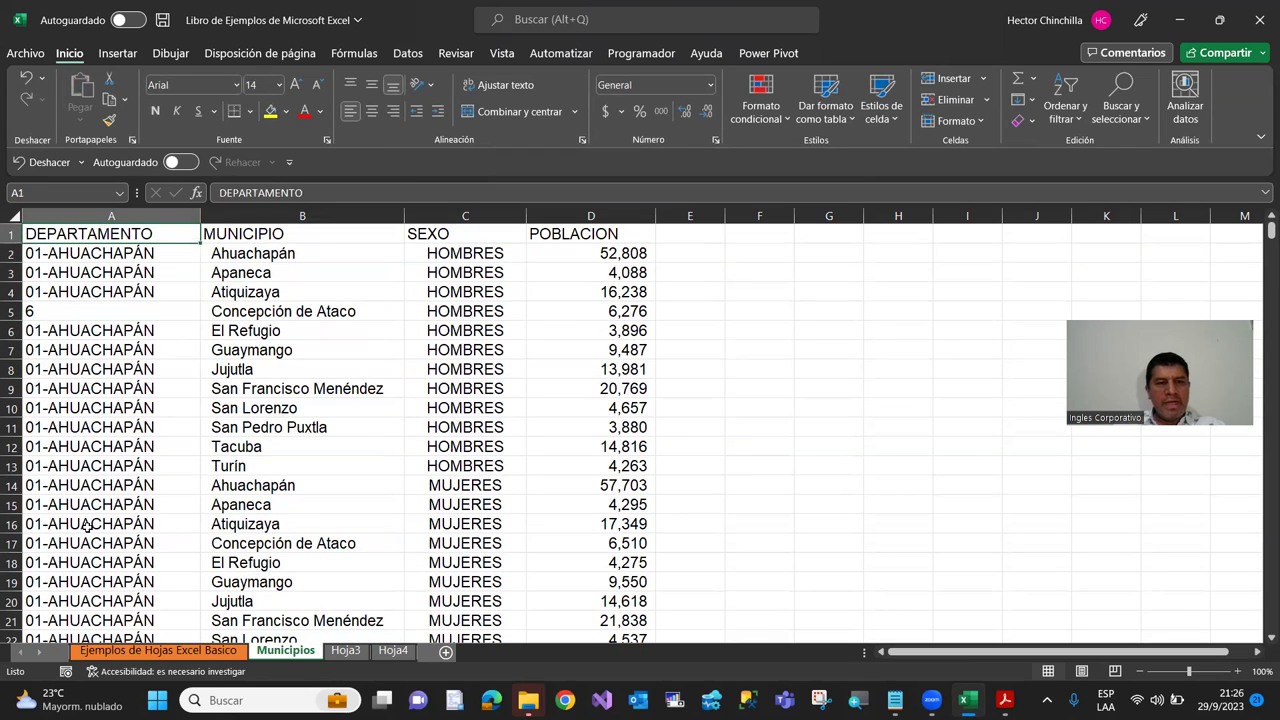
pyautogui.scroll(-2, 131, 470)
pyautogui.scroll(2, 131, 470)
pyautogui.scroll(-3, 131, 470)
pyautogui.scroll(3, 131, 470)
pyautogui.scroll(-2, 131, 470)
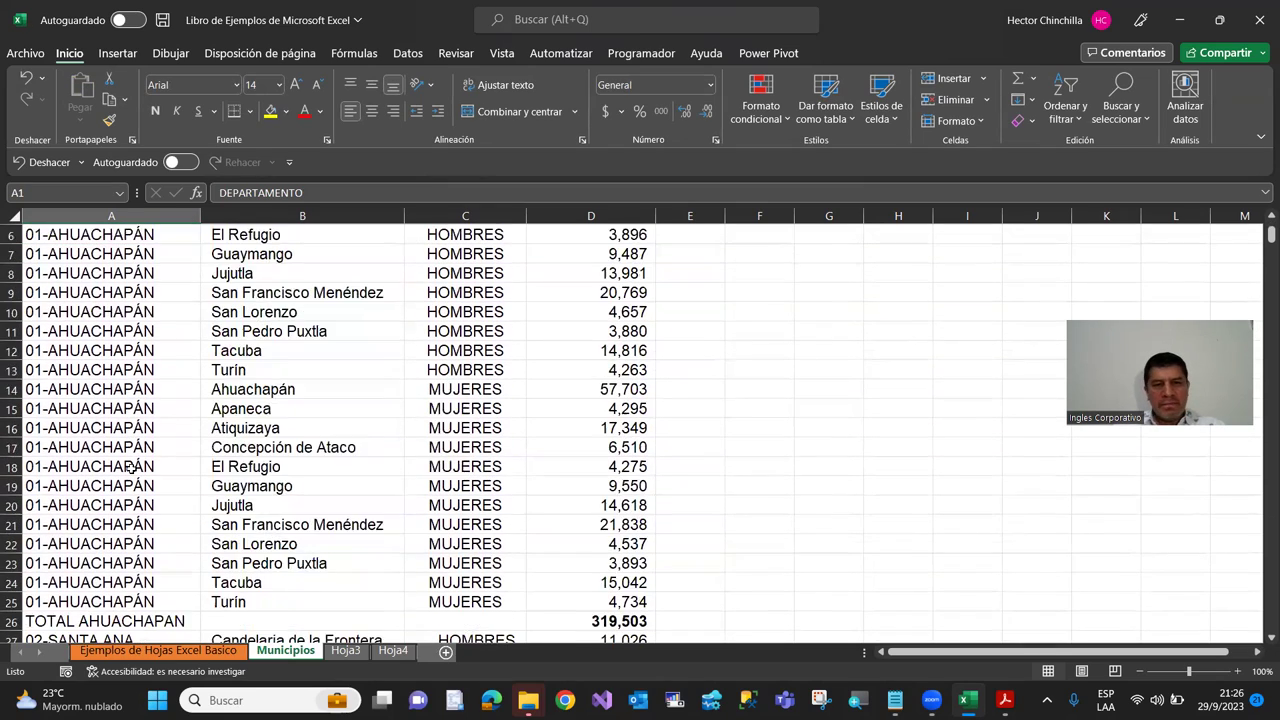
pyautogui.scroll(2, 131, 470)
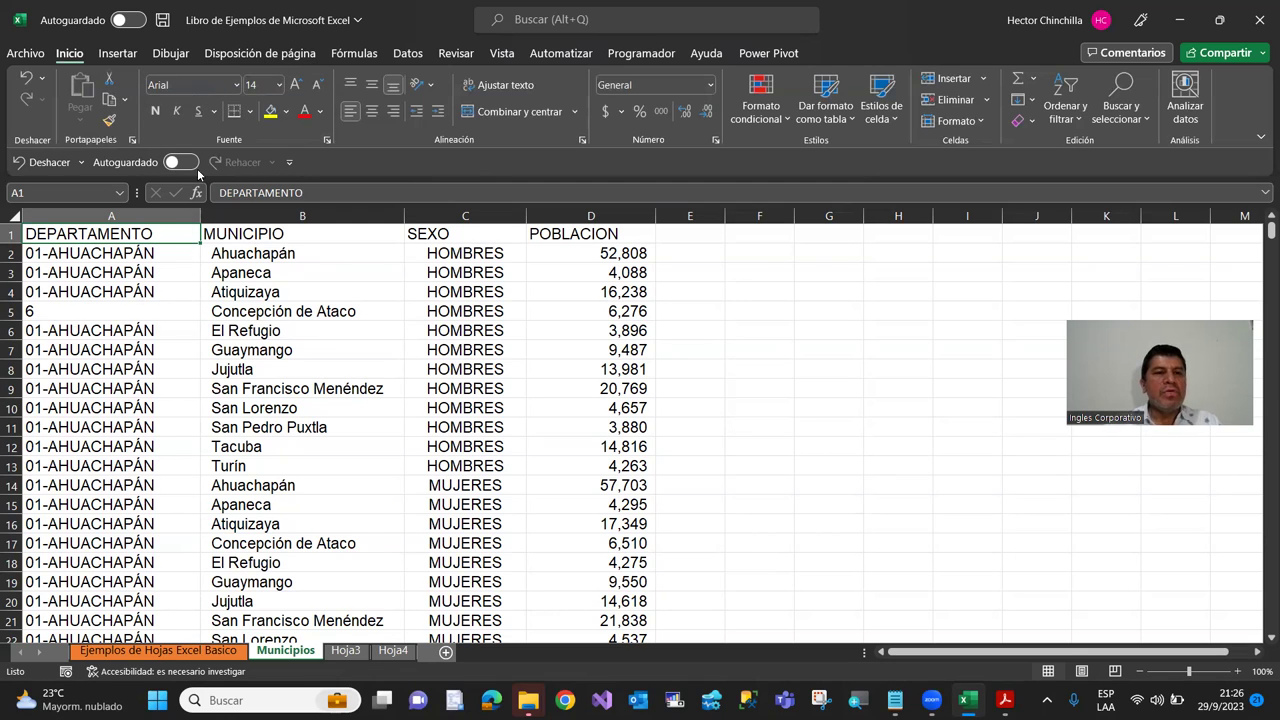
pyautogui.click(149, 290)
pyautogui.hotkey('ctrl', 'Home')
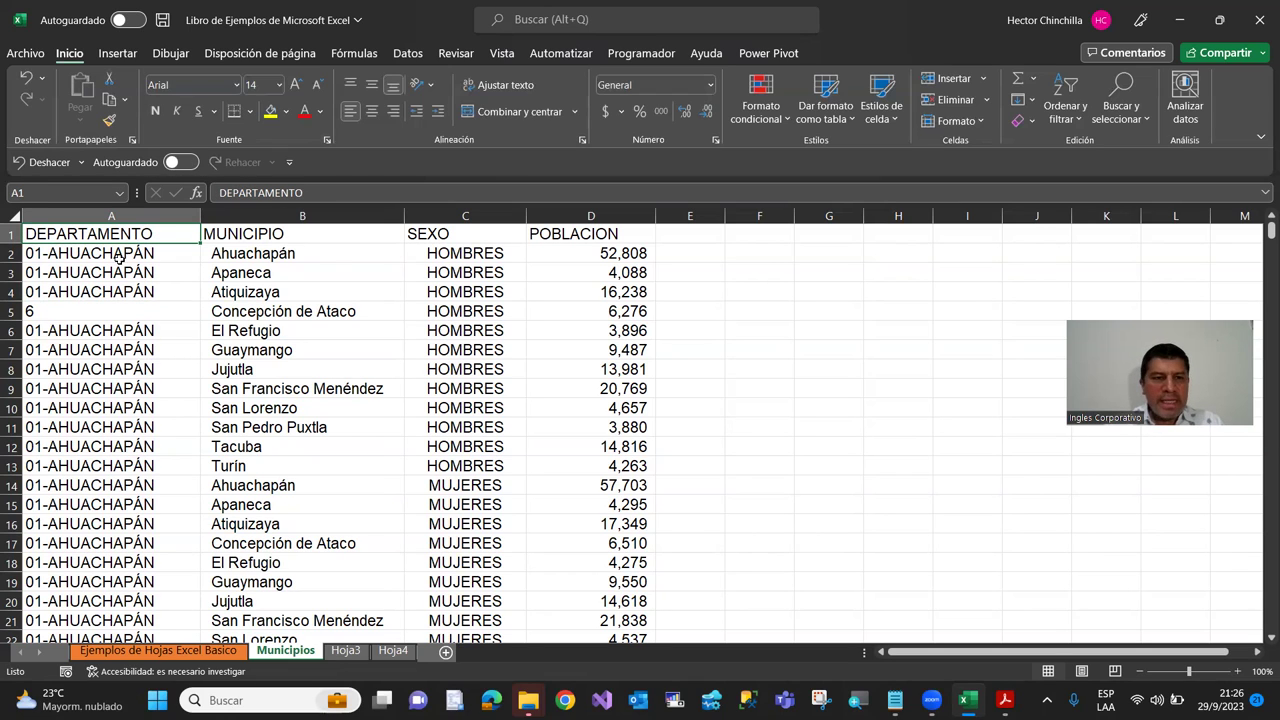
pyautogui.click(134, 266)
pyautogui.click(130, 232)
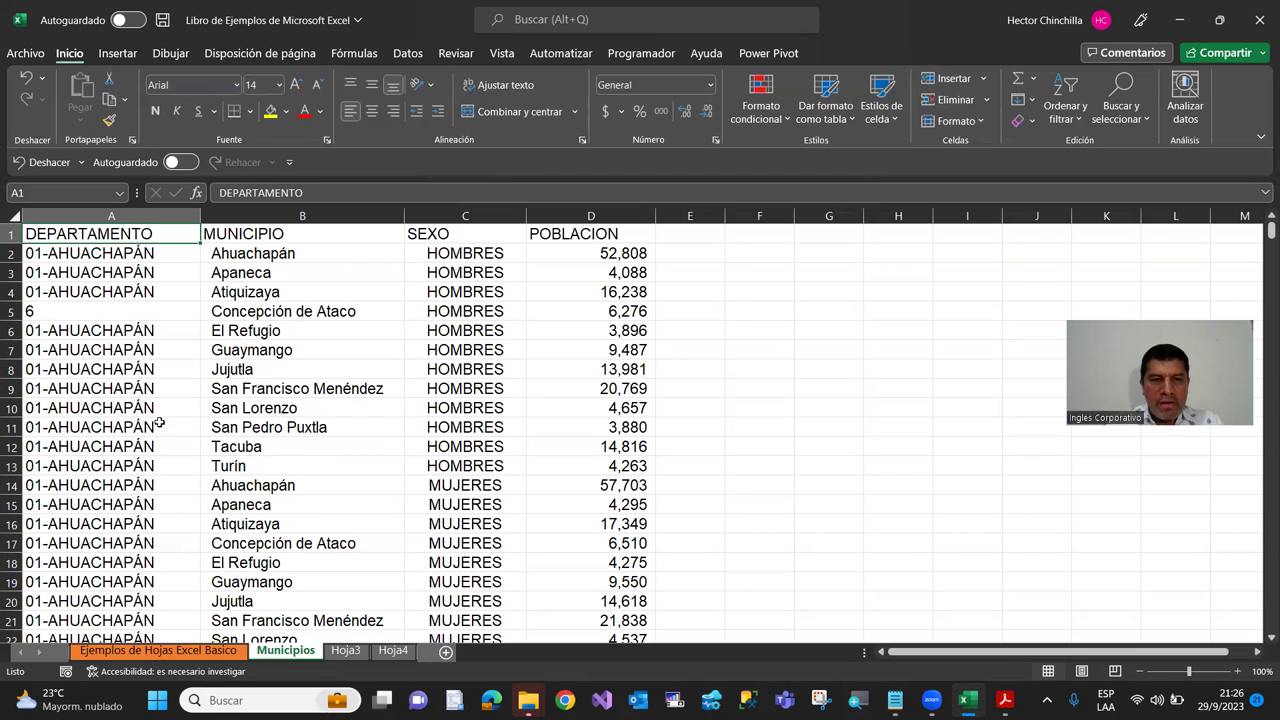
pyautogui.hotkey('shift', 'Right')
pyautogui.hotkey('shift', 'Right')
pyautogui.hotkey('shift', 'Right')
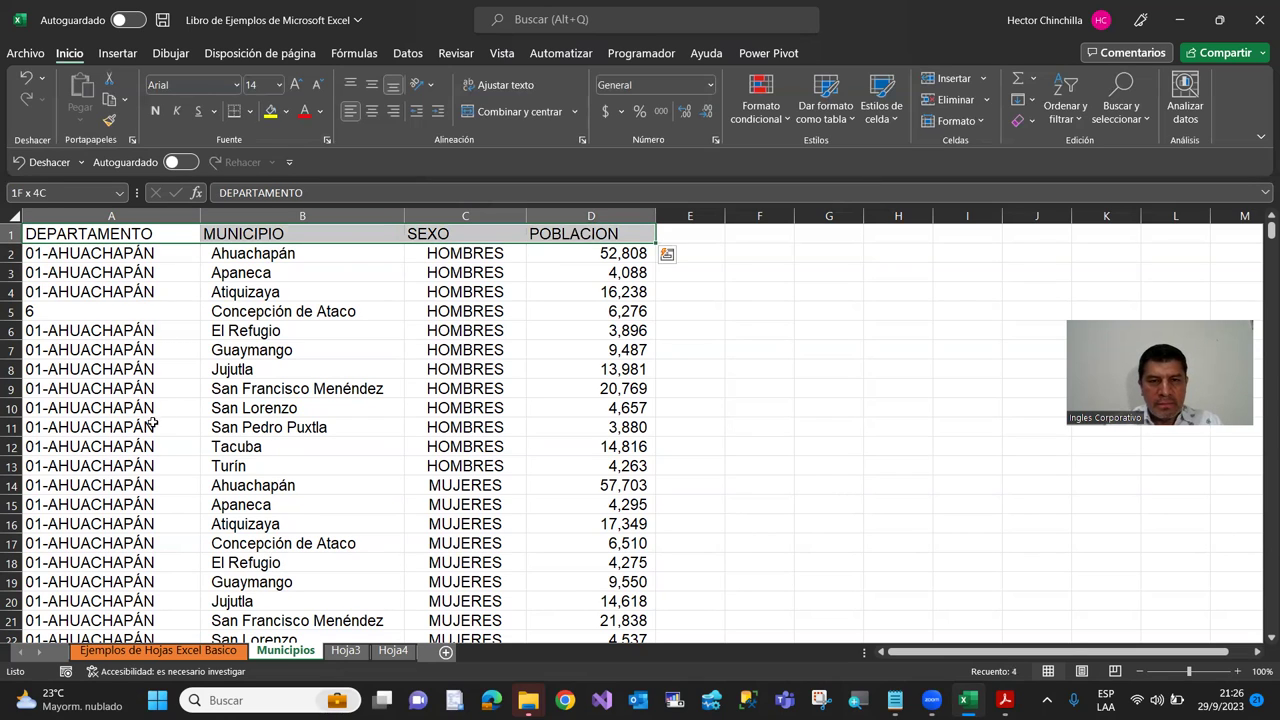
pyautogui.click(110, 240)
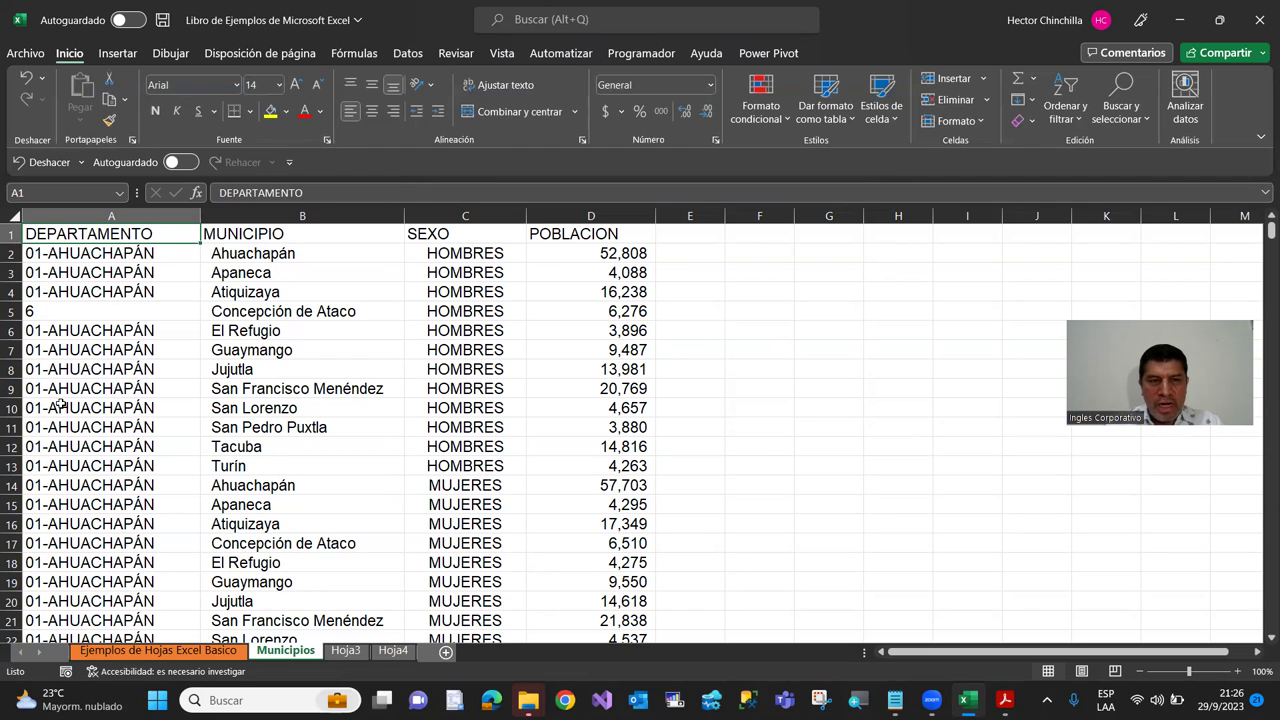
pyautogui.hotkey('shift', 'Right')
pyautogui.hotkey('shift', 'Right')
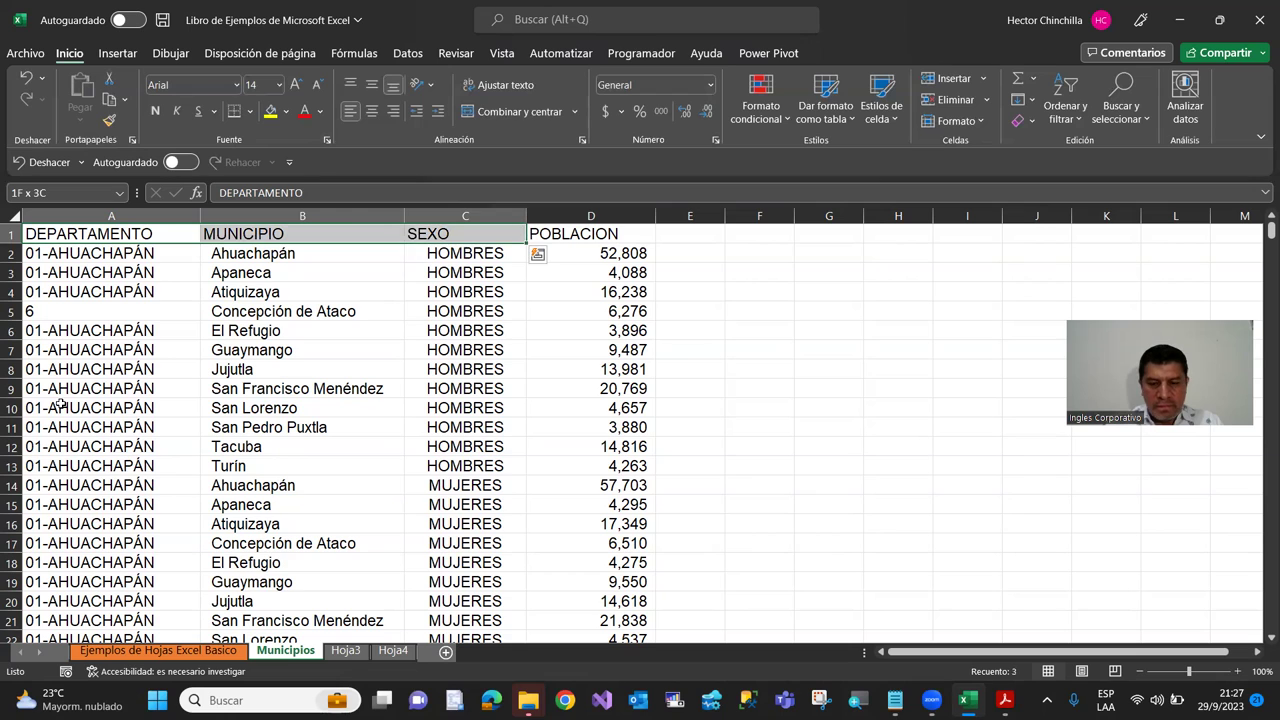
pyautogui.press('Left')
pyautogui.hotkey('shift', 'Down')
pyautogui.hotkey('shift', 'Down')
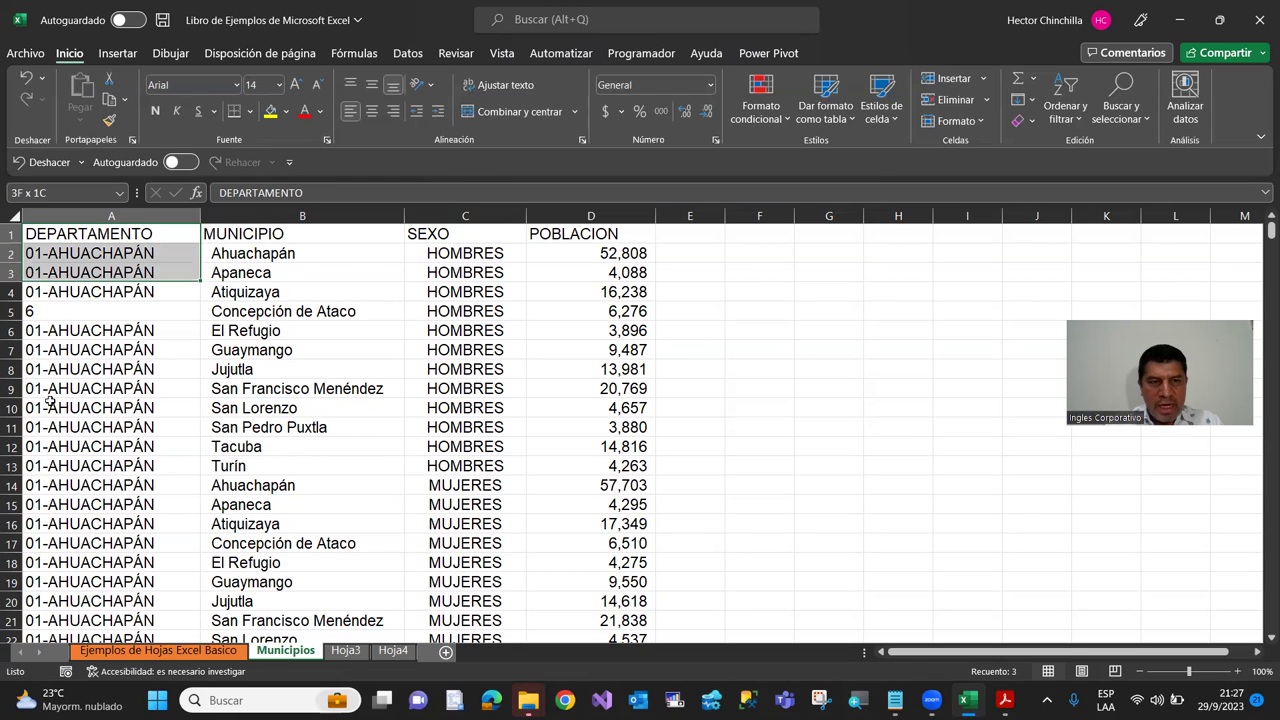
pyautogui.hotkey('shift', 'Down')
pyautogui.hotkey('shift', 'Down')
pyautogui.hotkey('shift', 'Down')
pyautogui.hotkey('shift', 'Down')
pyautogui.hotkey('shift', 'Down')
pyautogui.hotkey('shift', 'Down')
pyautogui.press('Up')
pyautogui.press('Down')
pyautogui.press('Up')
pyautogui.press('Down')
pyautogui.press('Up')
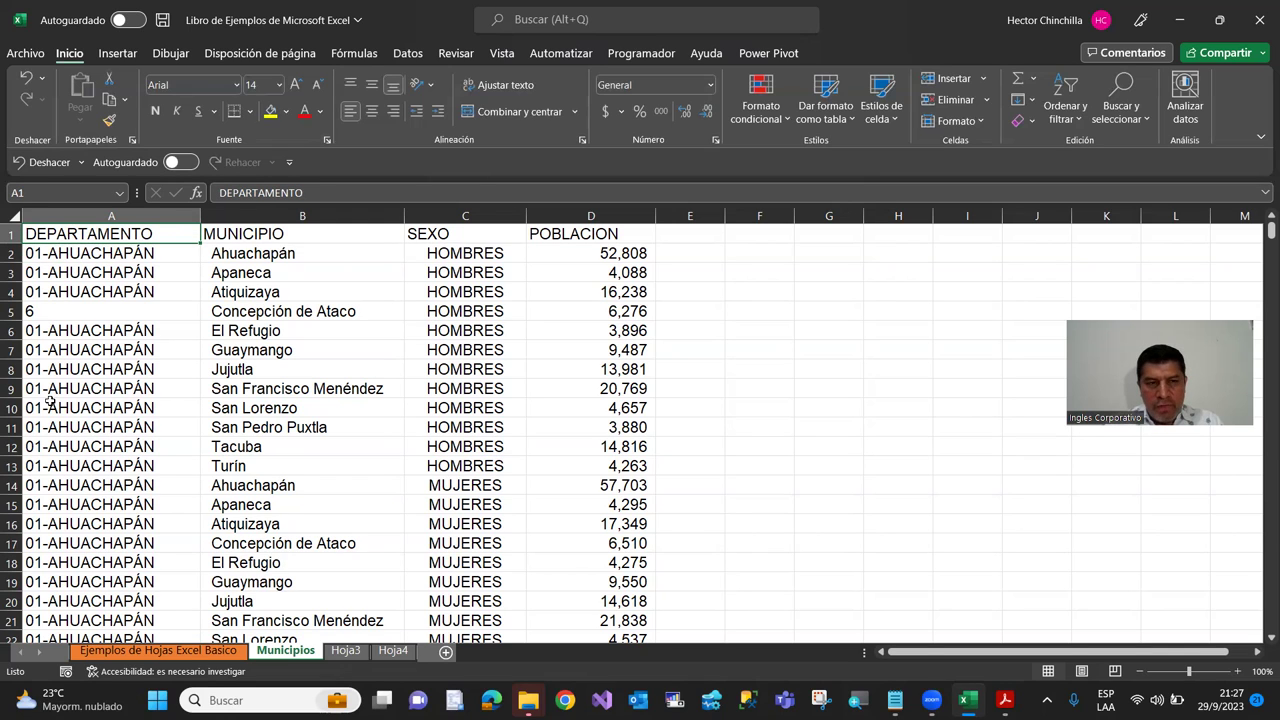
pyautogui.hotkey('shift', 'Right')
pyautogui.hotkey('shift', 'Right')
pyautogui.hotkey('shift', 'Right')
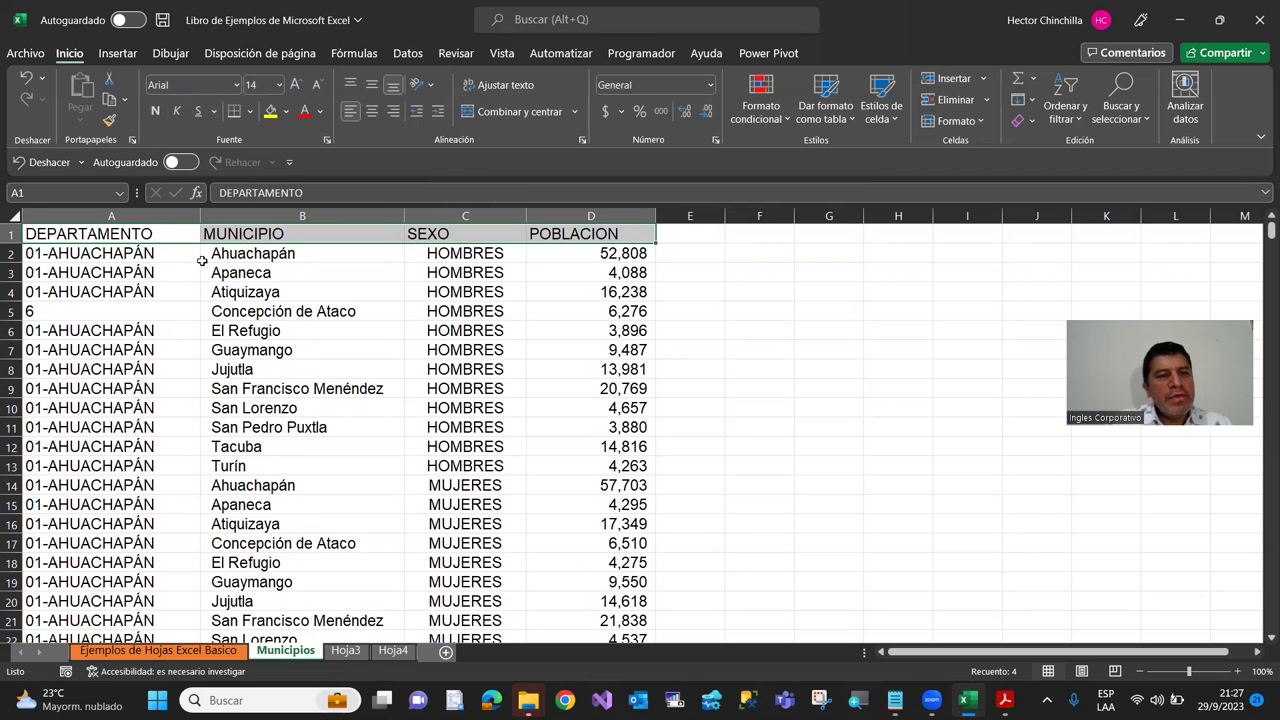
# Step: Set header cells A1:D1 to Arial Black and reselect the header row
pyautogui.click(236, 86)
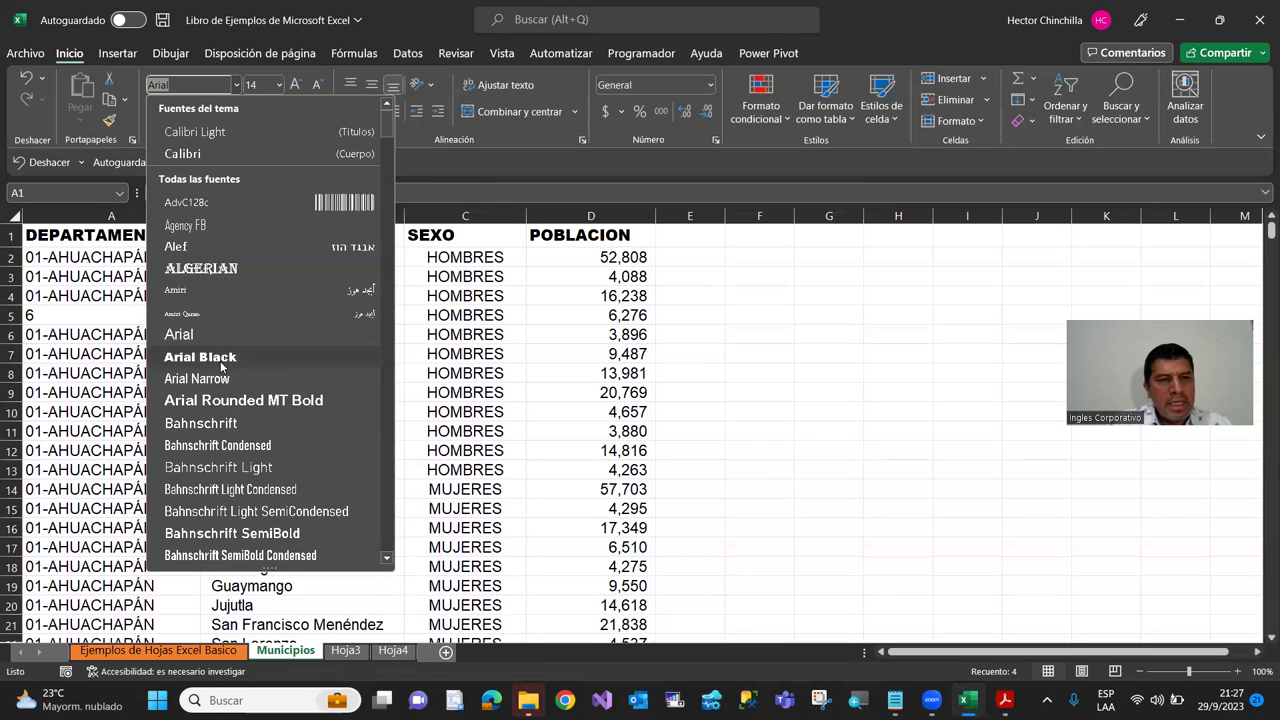
pyautogui.click(222, 358)
pyautogui.click(333, 270)
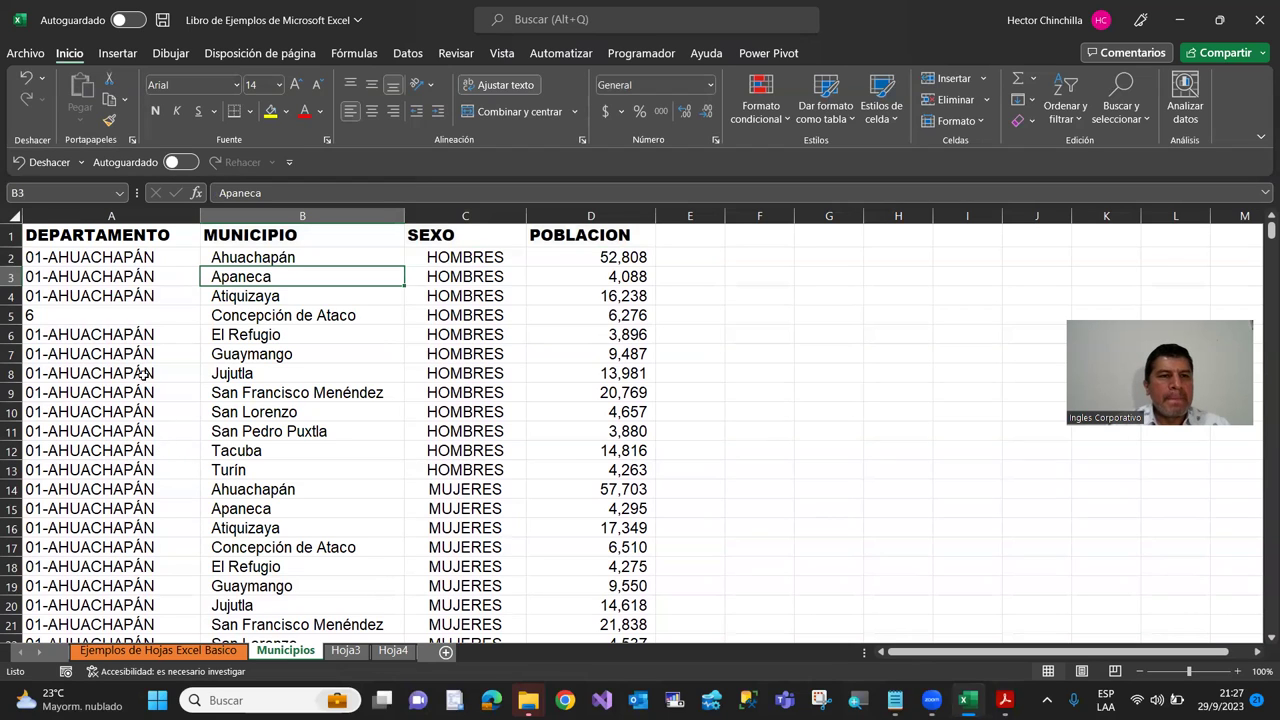
pyautogui.moveTo(147, 236); pyautogui.dragTo(630, 236)
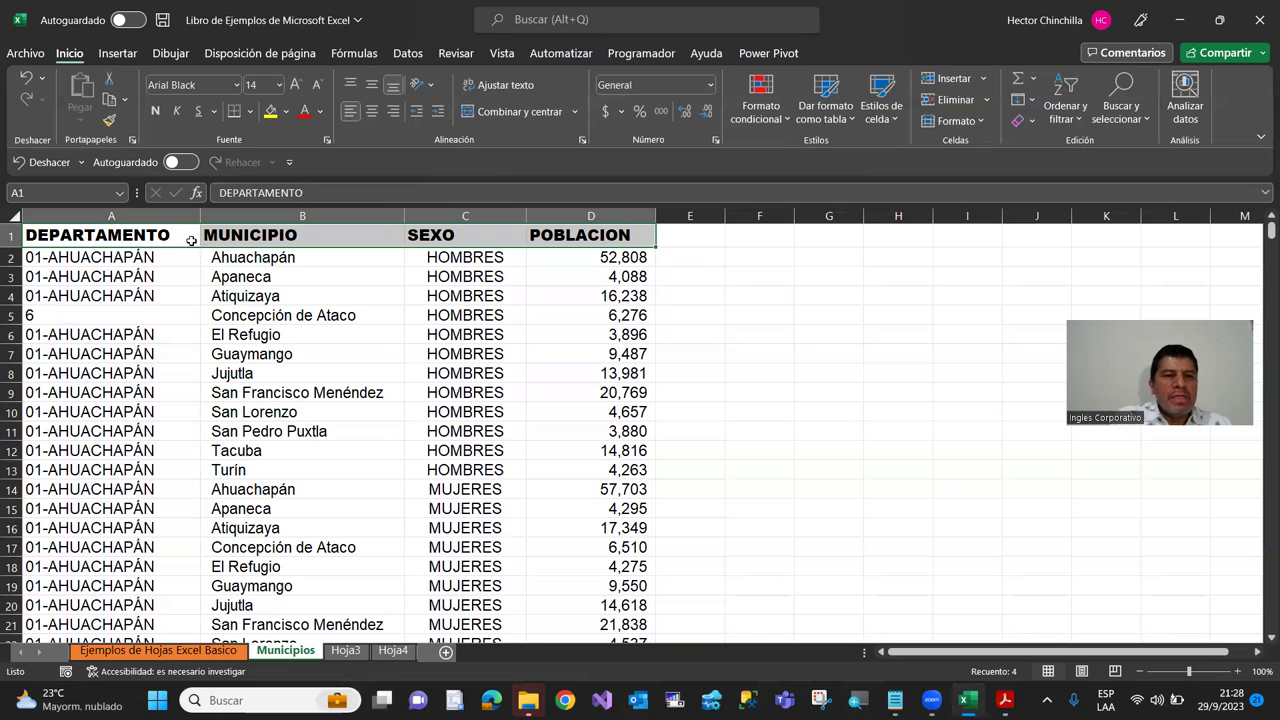
pyautogui.click(279, 88)
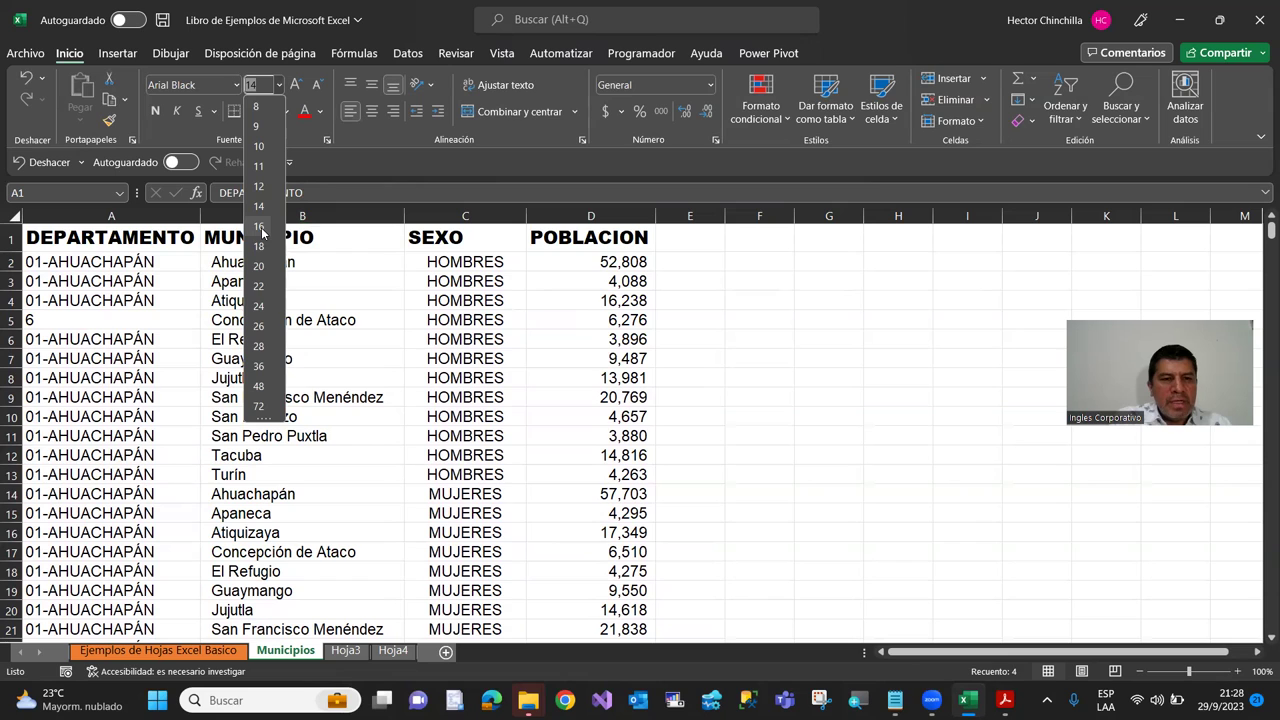
# Step: Set the header text size to 16 and reselect A1:D1
pyautogui.click(262, 230)
pyautogui.click(217, 313)
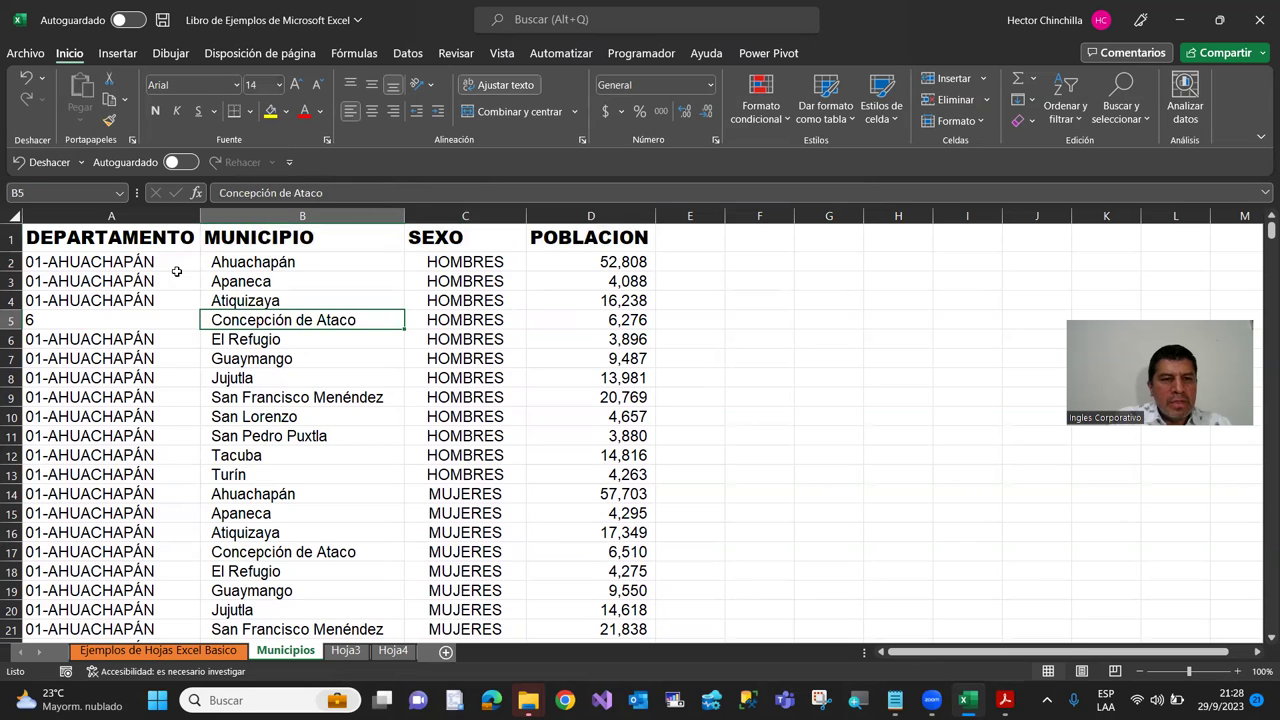
pyautogui.click(156, 244)
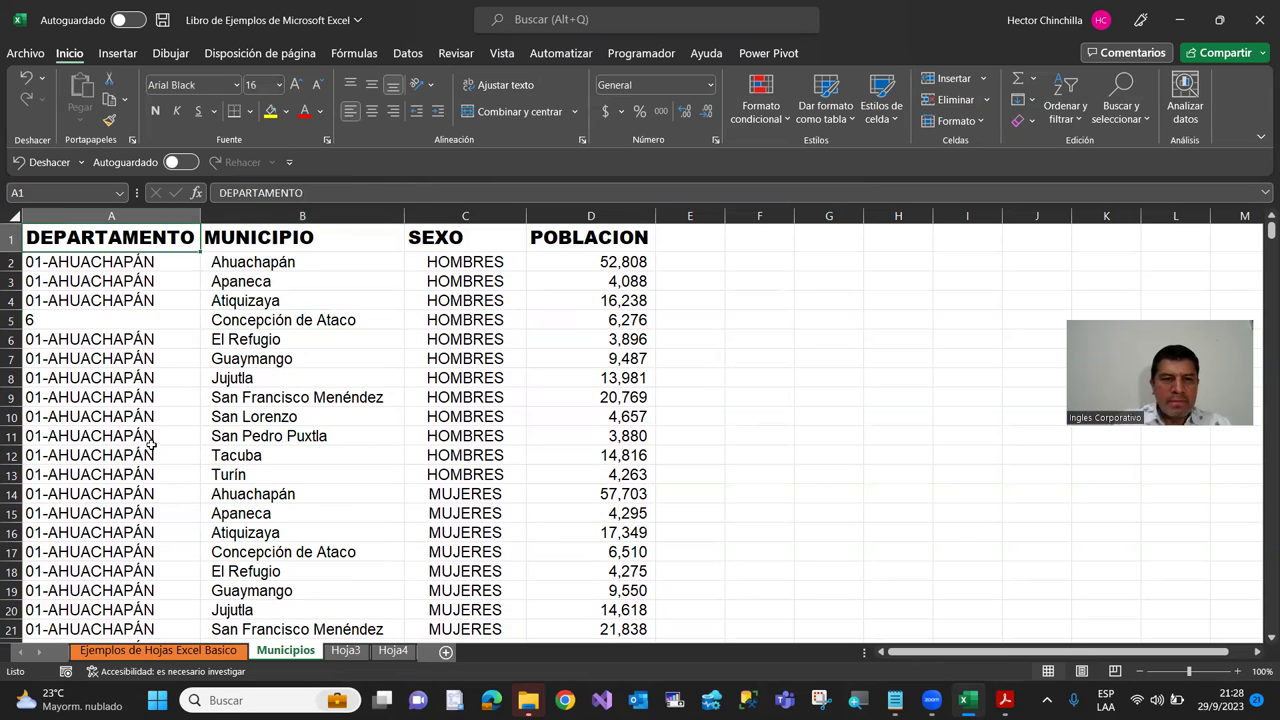
pyautogui.hotkey('shift', 'Right')
pyautogui.hotkey('shift', 'Right')
pyautogui.hotkey('shift', 'Right')
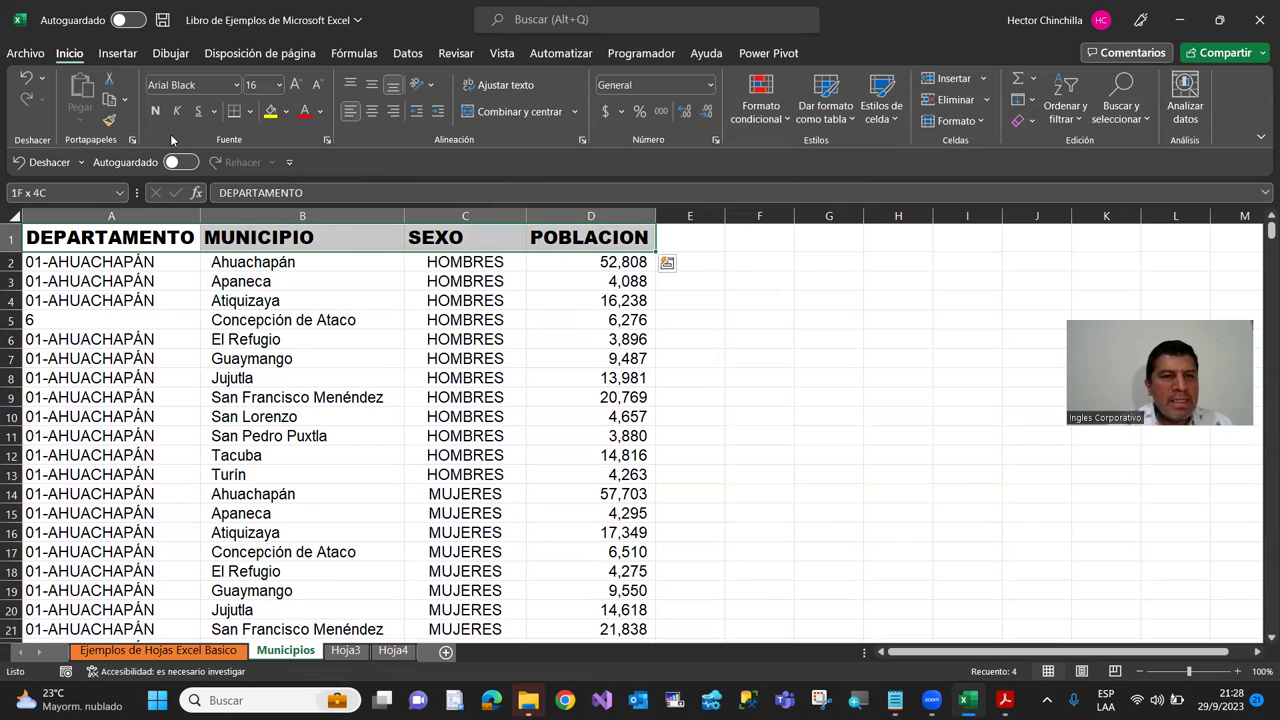
# Step: Change the header font from Arial Black to Algerian and reselect A1:D1
pyautogui.click(236, 86)
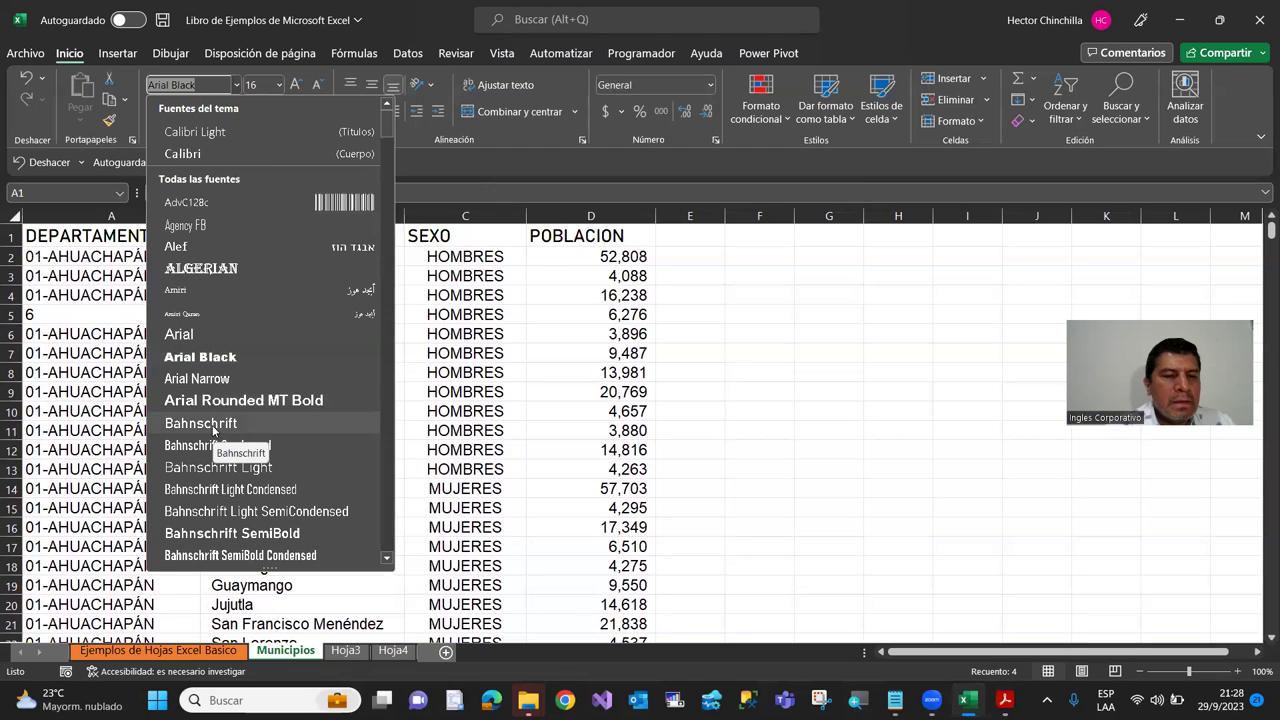
pyautogui.click(205, 268)
pyautogui.click(150, 337)
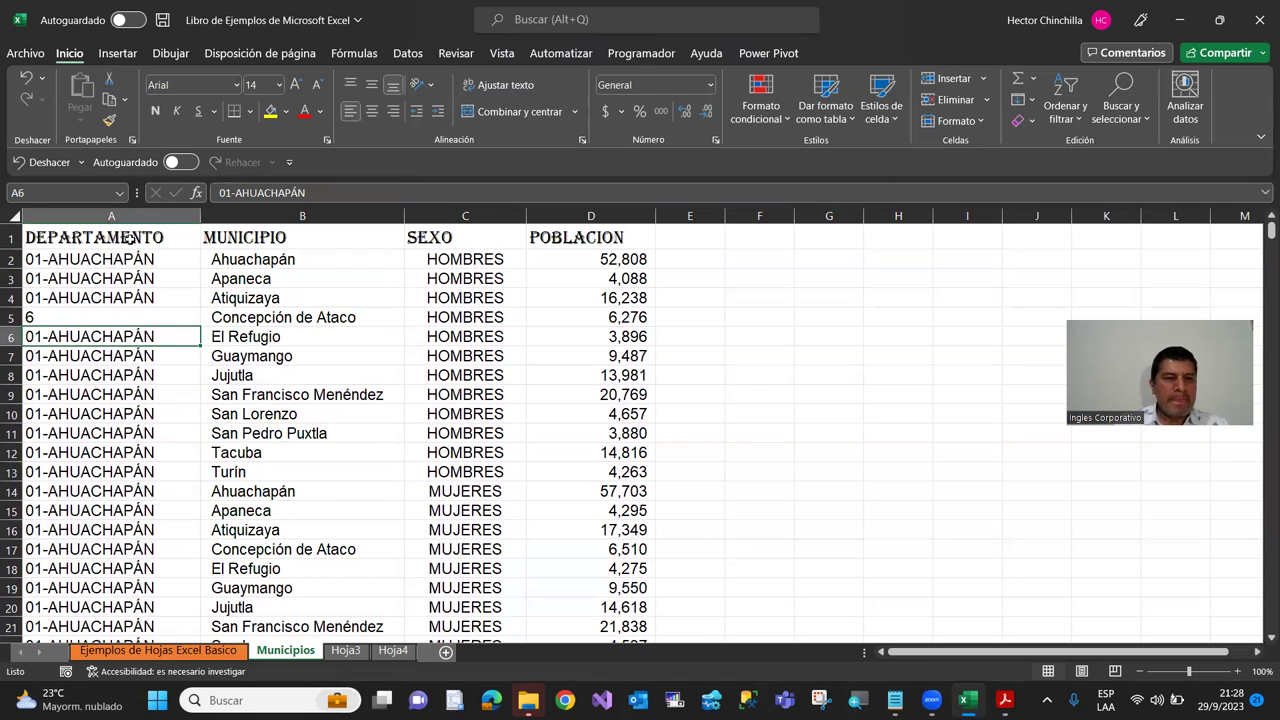
pyautogui.click(131, 241)
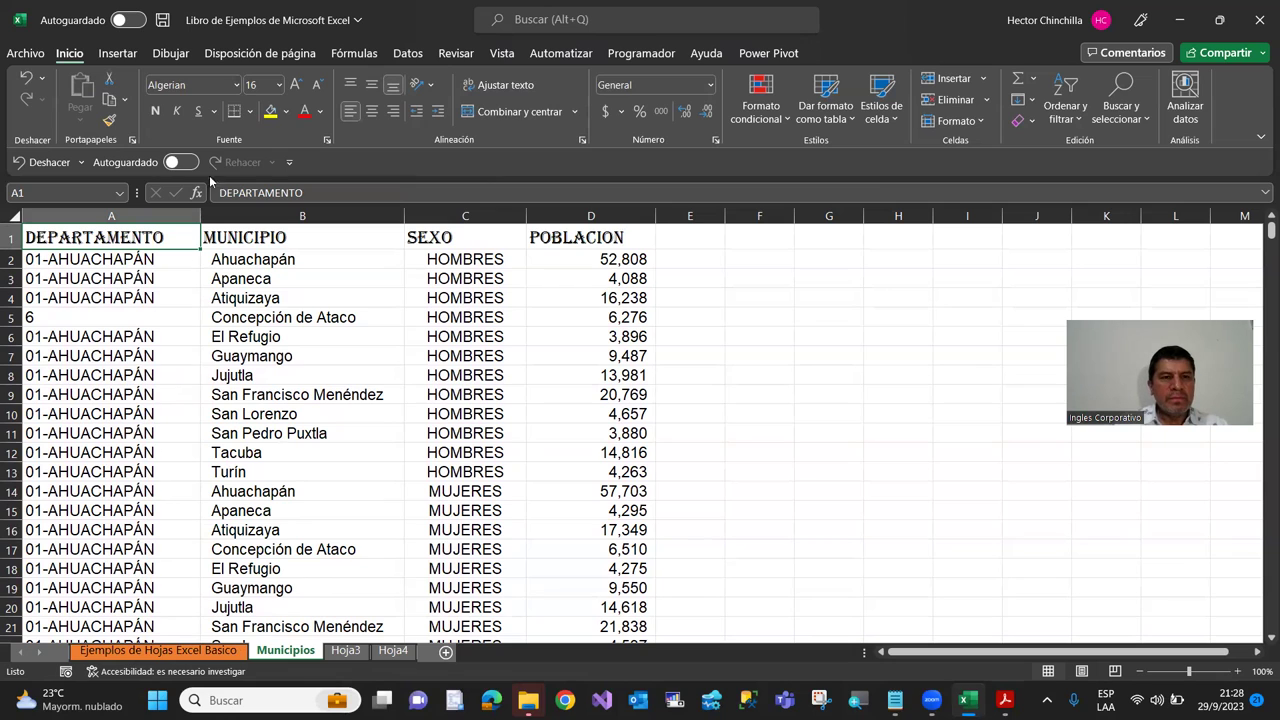
pyautogui.click(225, 237)
pyautogui.press('Left')
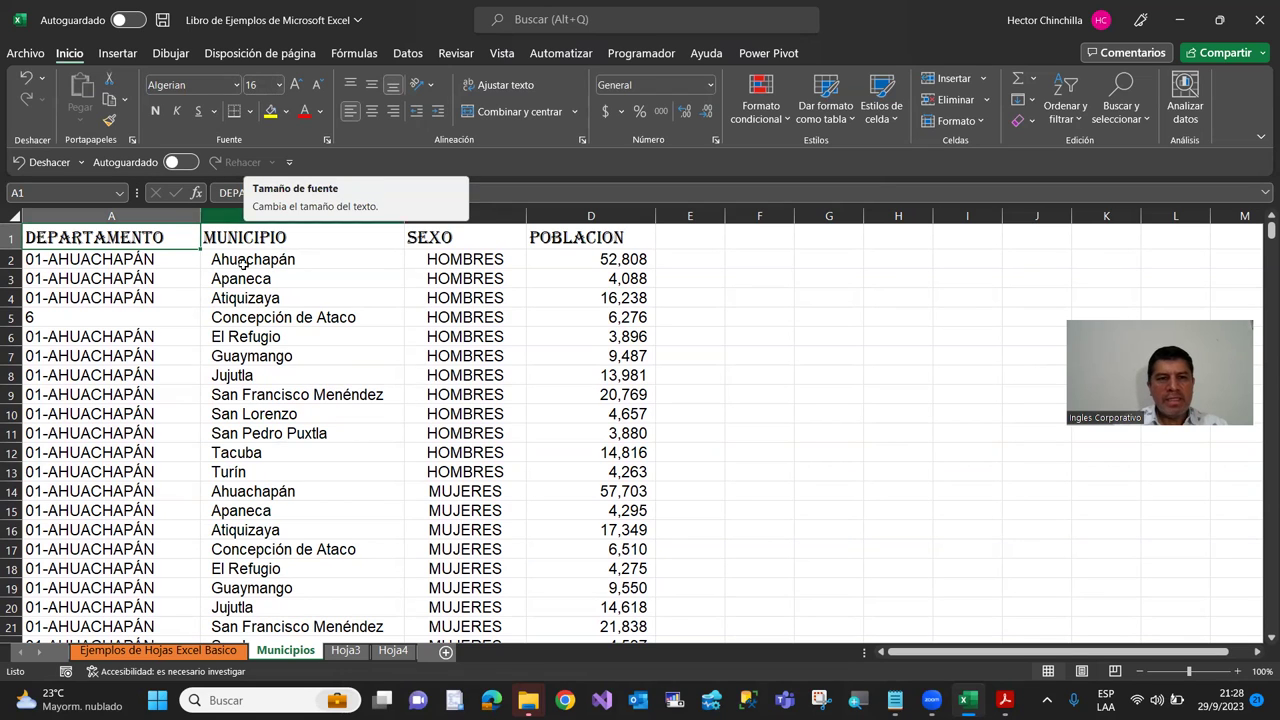
pyautogui.press('Down')
pyautogui.press('Up')
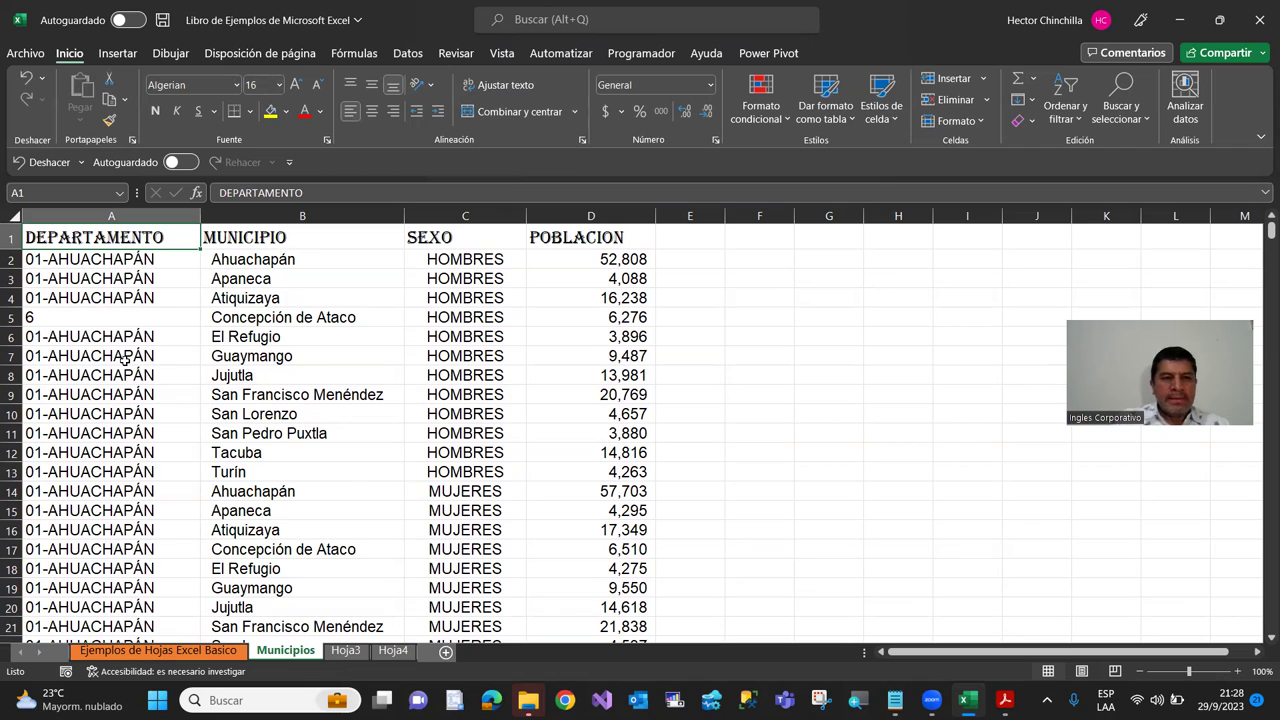
pyautogui.hotkey('shift', 'Right')
pyautogui.hotkey('shift', 'Right')
pyautogui.hotkey('shift', 'Right')
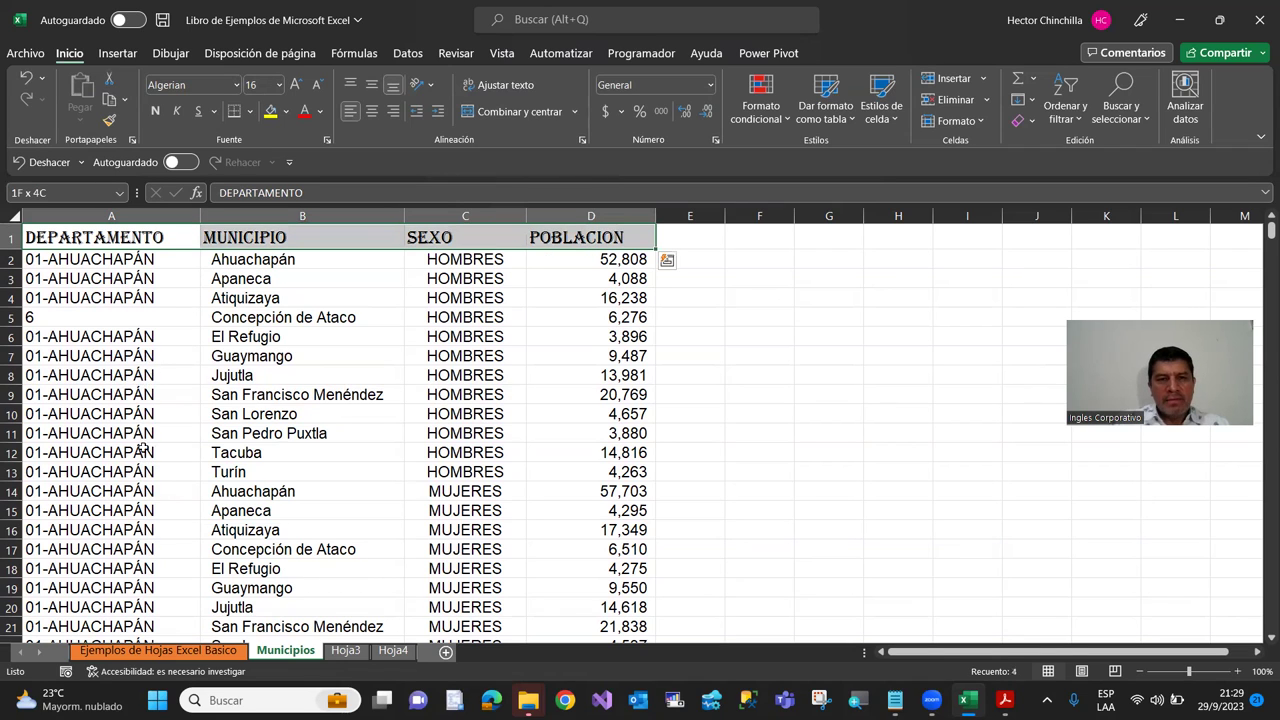
# Step: Make the header labels in A1:D1 bold and italic, then reselect the row
pyautogui.click(153, 119)
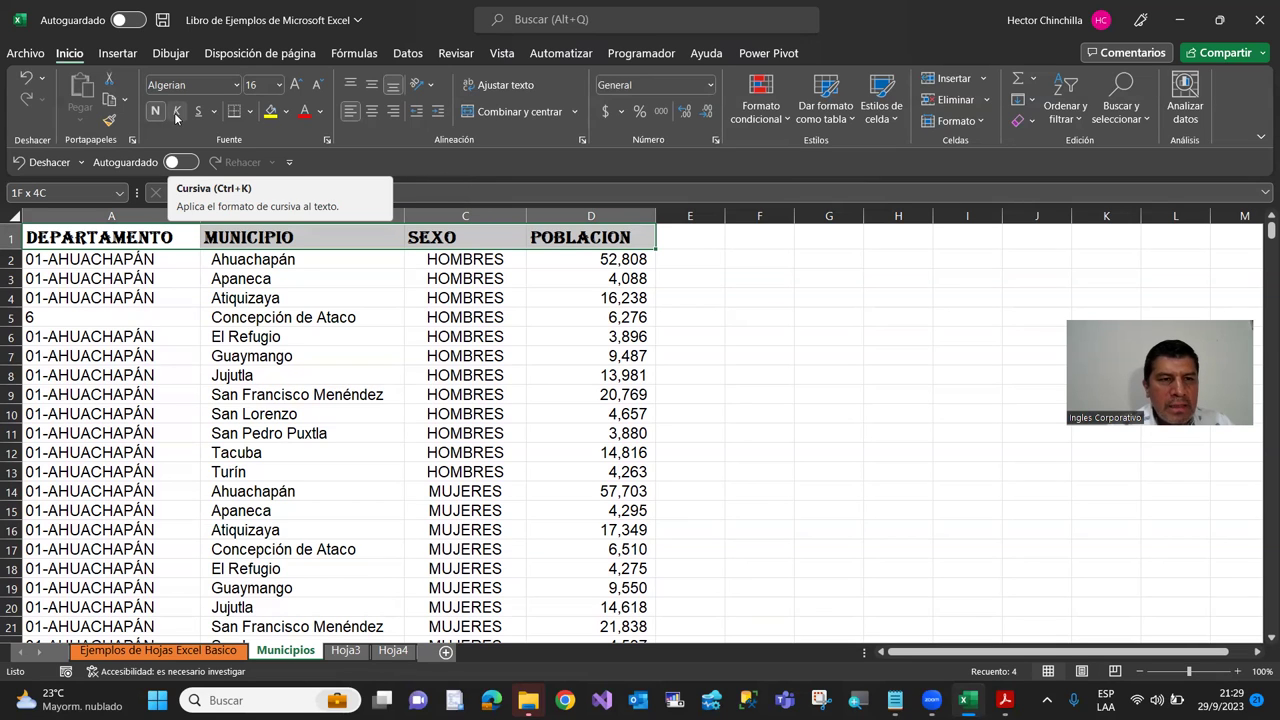
pyautogui.click(177, 112)
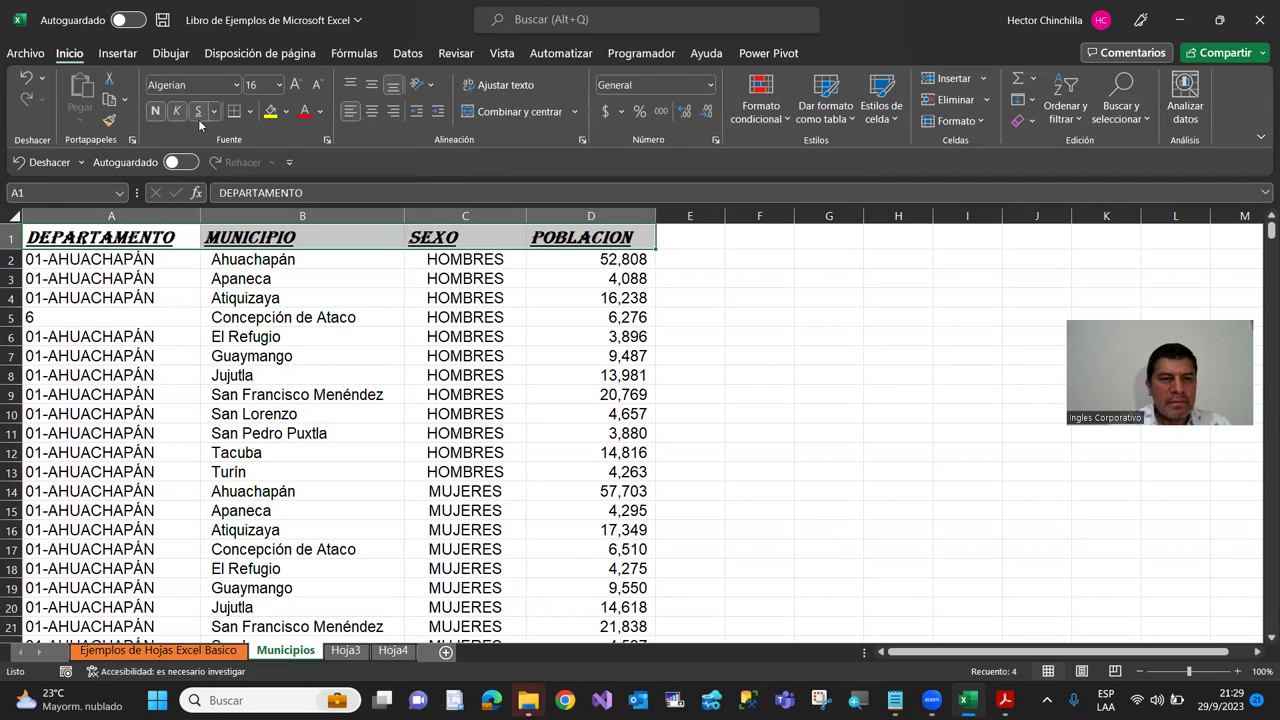
pyautogui.click(190, 358)
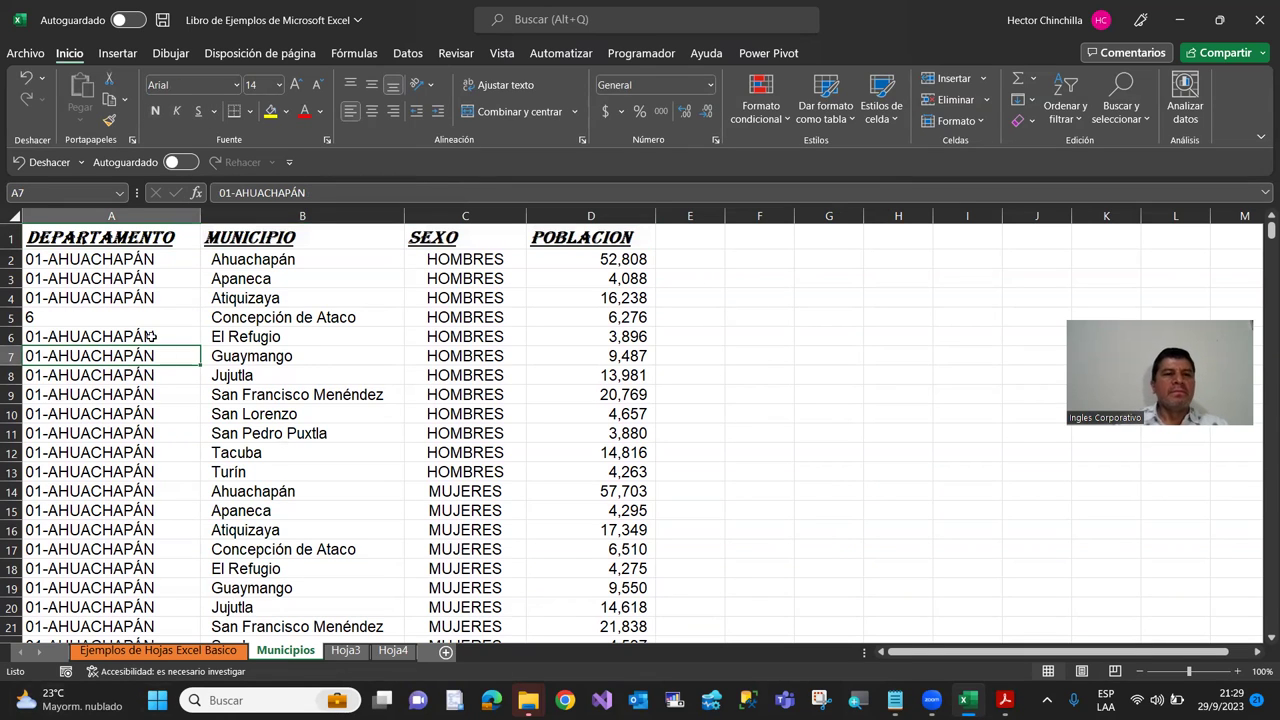
pyautogui.click(121, 261)
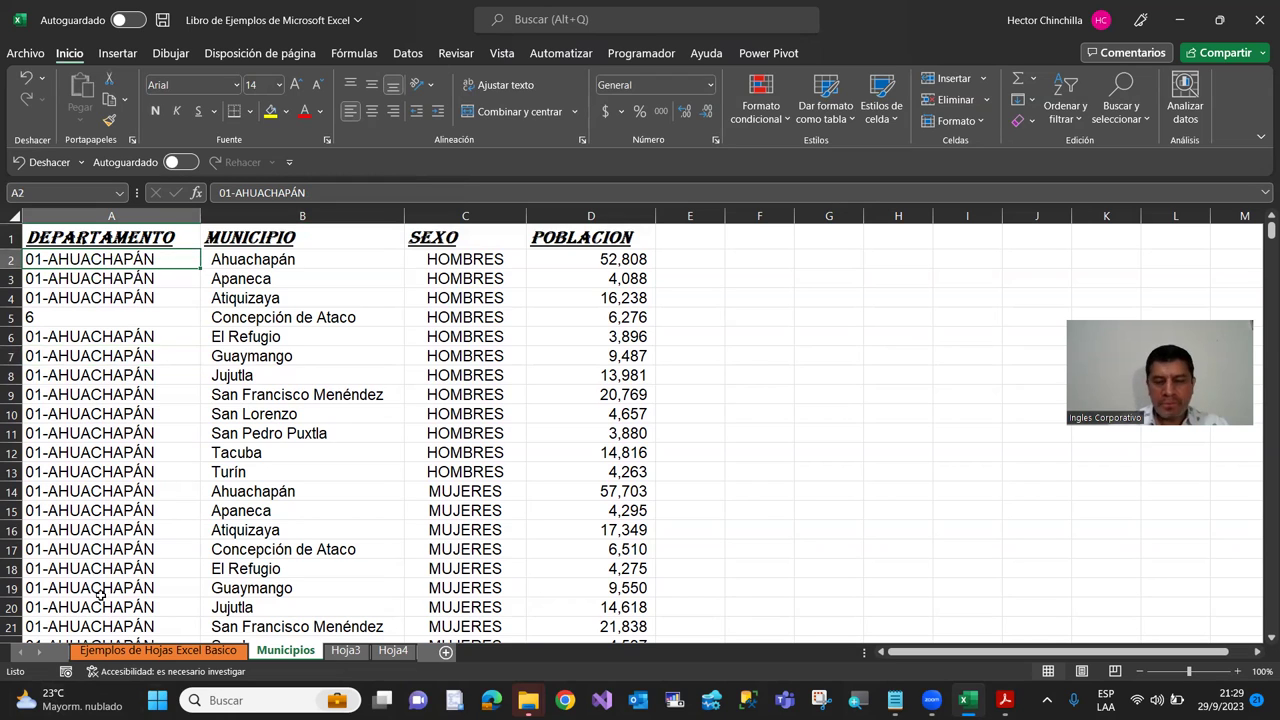
pyautogui.press('Up')
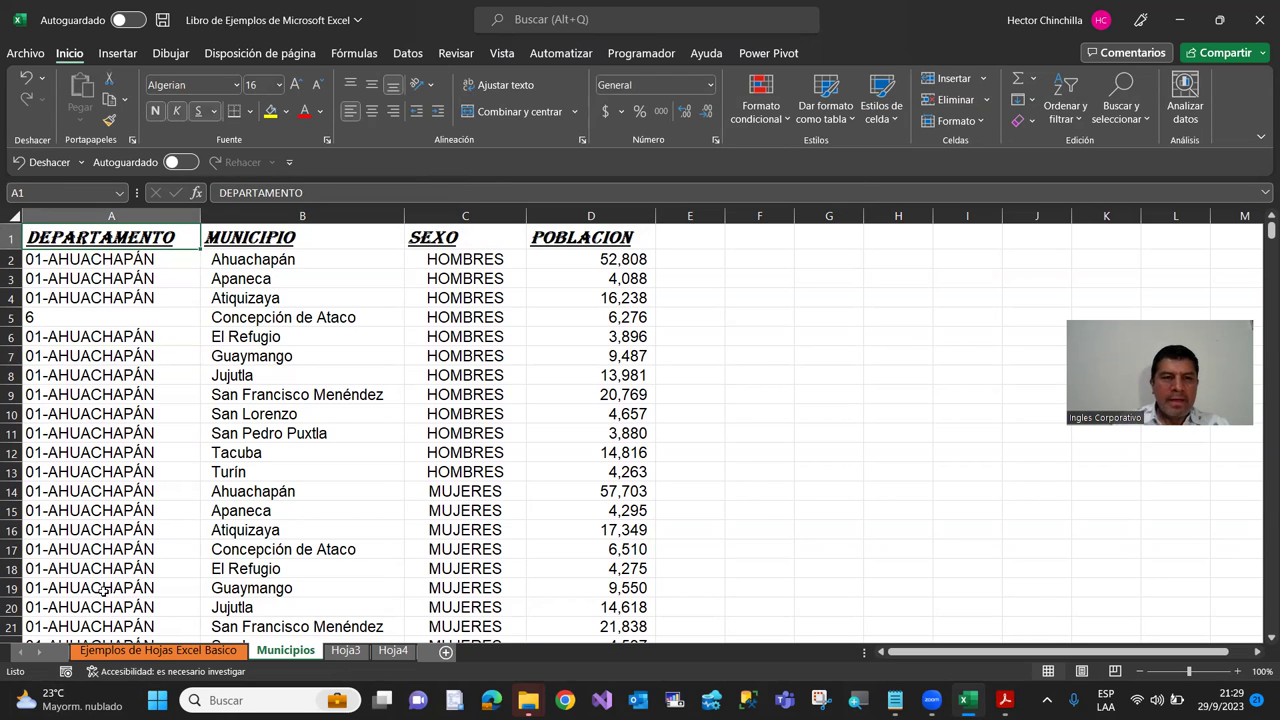
pyautogui.hotkey('shift', 'Right')
pyautogui.hotkey('shift', 'Right')
pyautogui.hotkey('shift', 'Right')
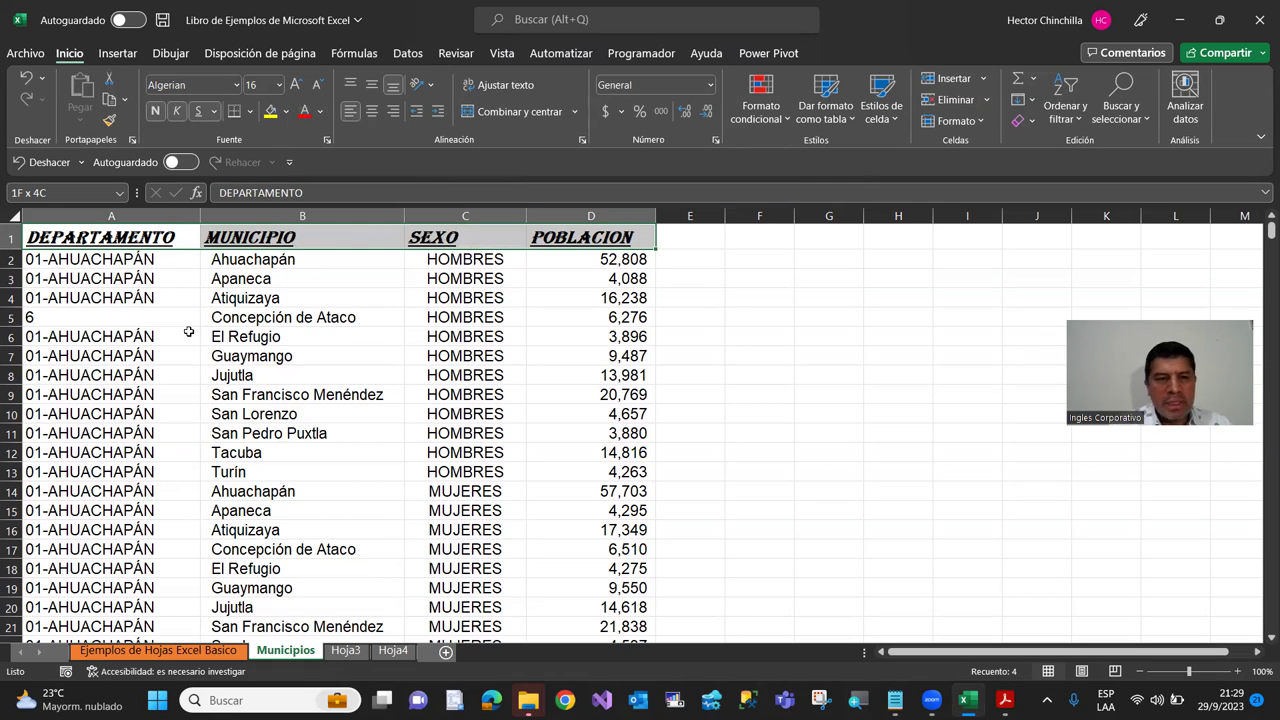
# Step: Fill header cells A1:D1 with Oro, Énfasis 4, Claro 80%, then reselect them
pyautogui.click(286, 112)
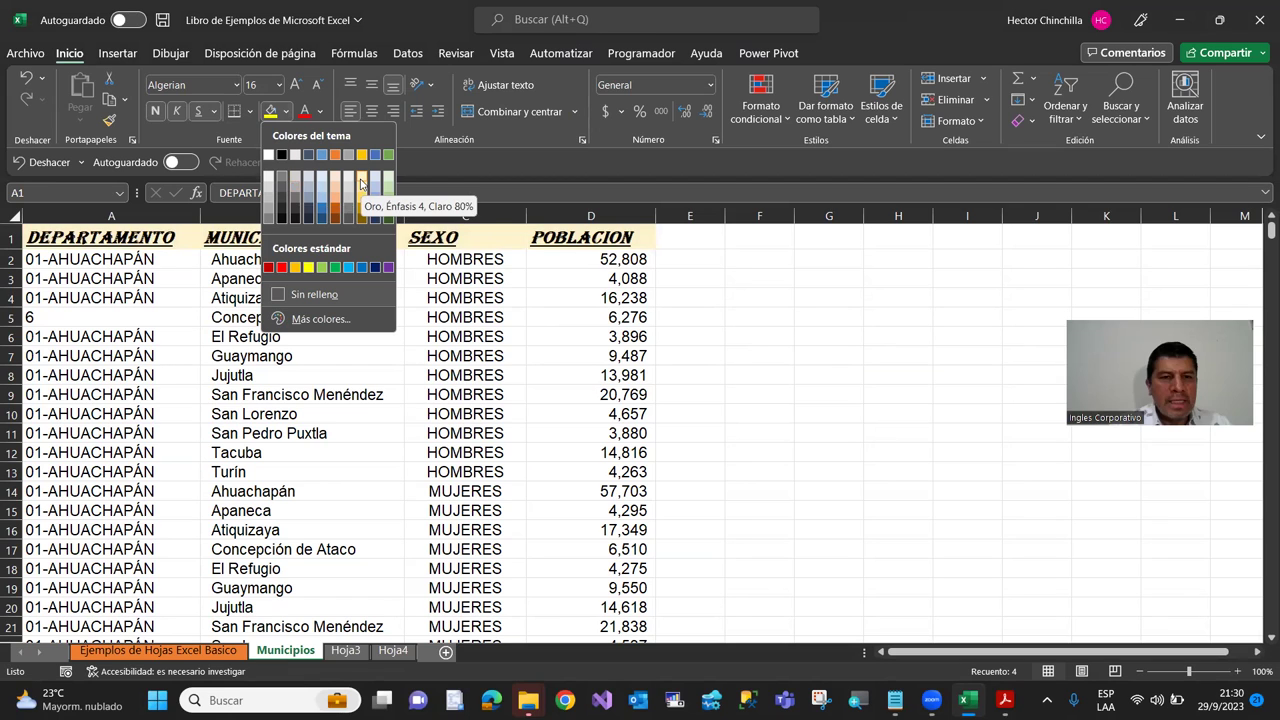
pyautogui.click(362, 182)
pyautogui.click(300, 297)
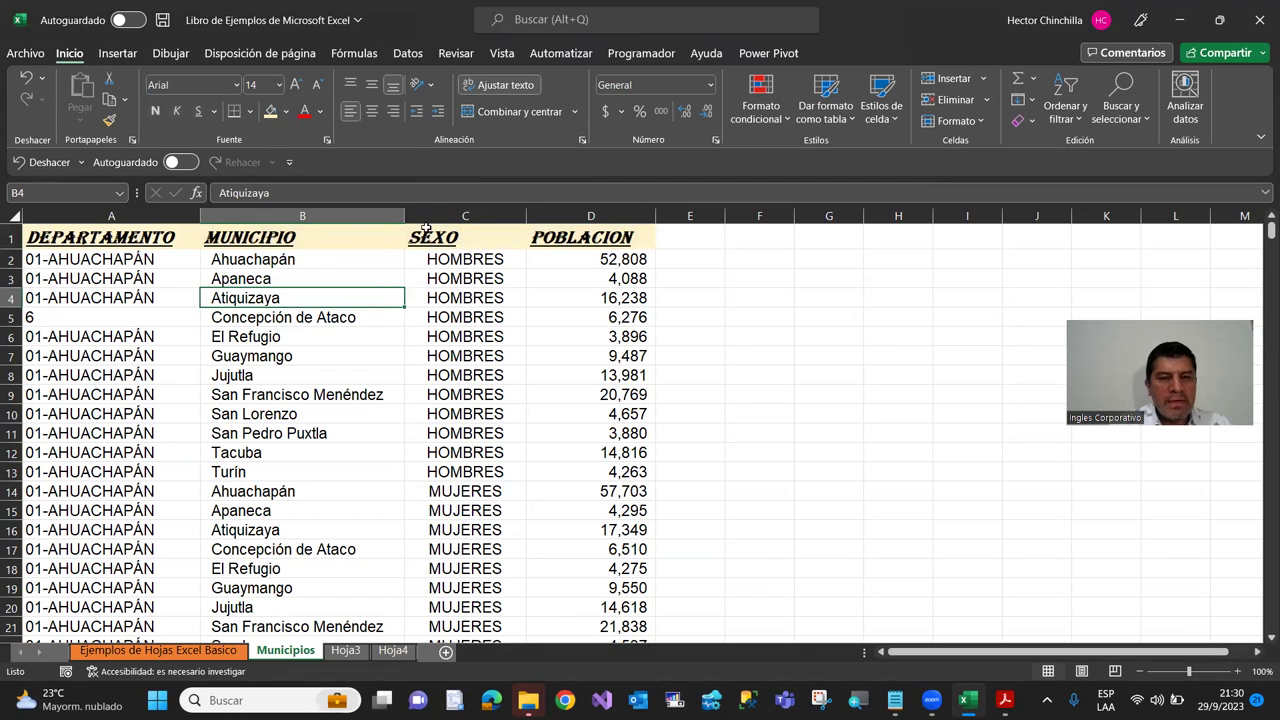
pyautogui.click(180, 237)
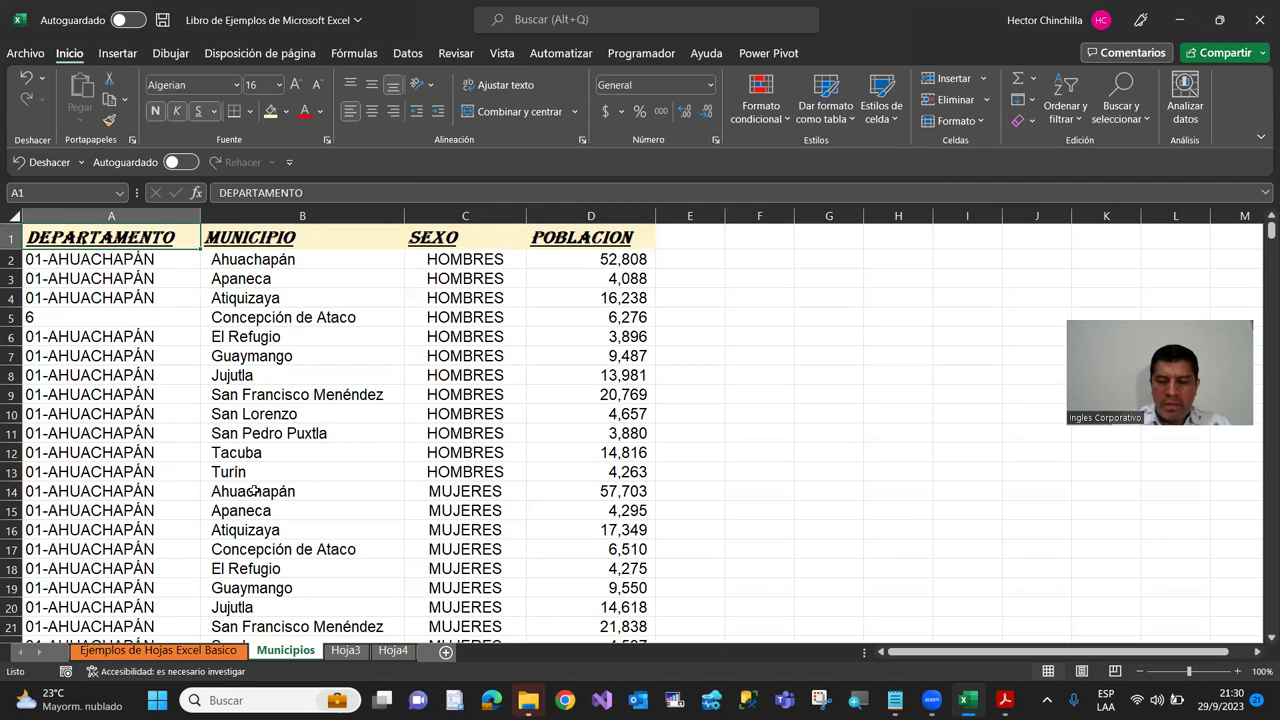
pyautogui.hotkey('shift', 'Right')
pyautogui.hotkey('shift', 'Right')
pyautogui.hotkey('shift', 'Right')
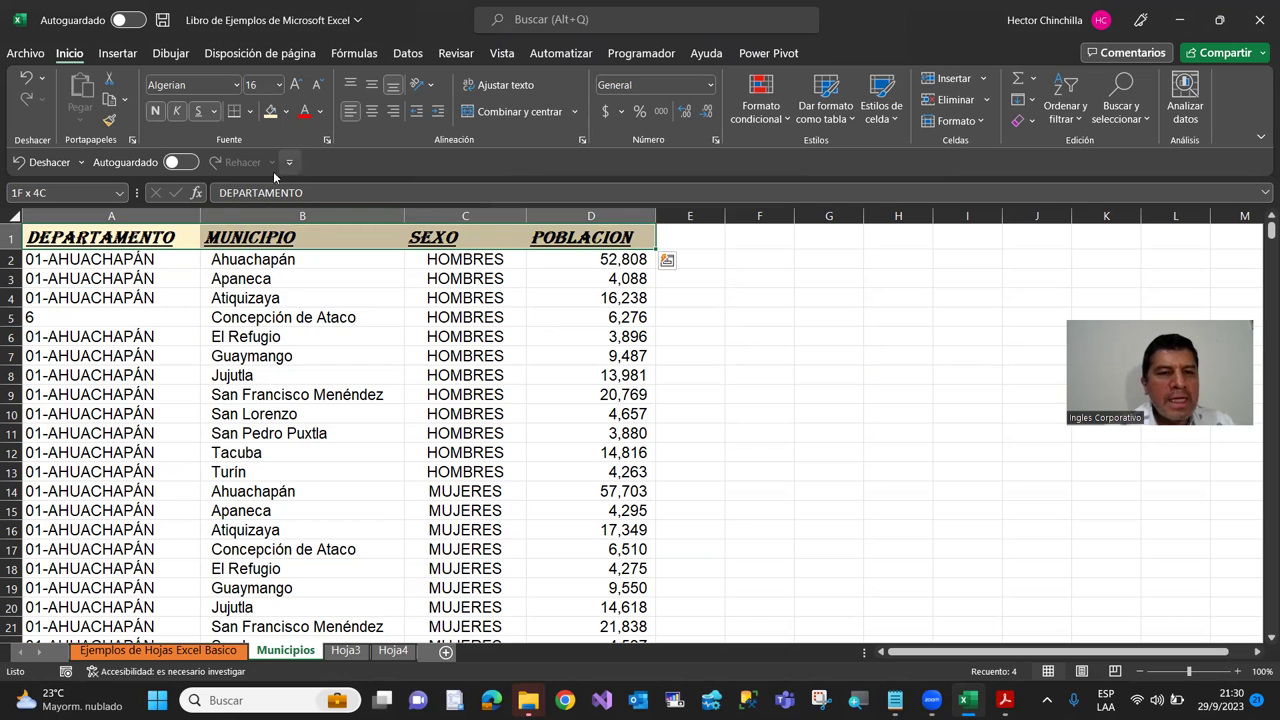
# Step: Colour the header text in A1:D1 dark blue and check it from column A
pyautogui.click(319, 118)
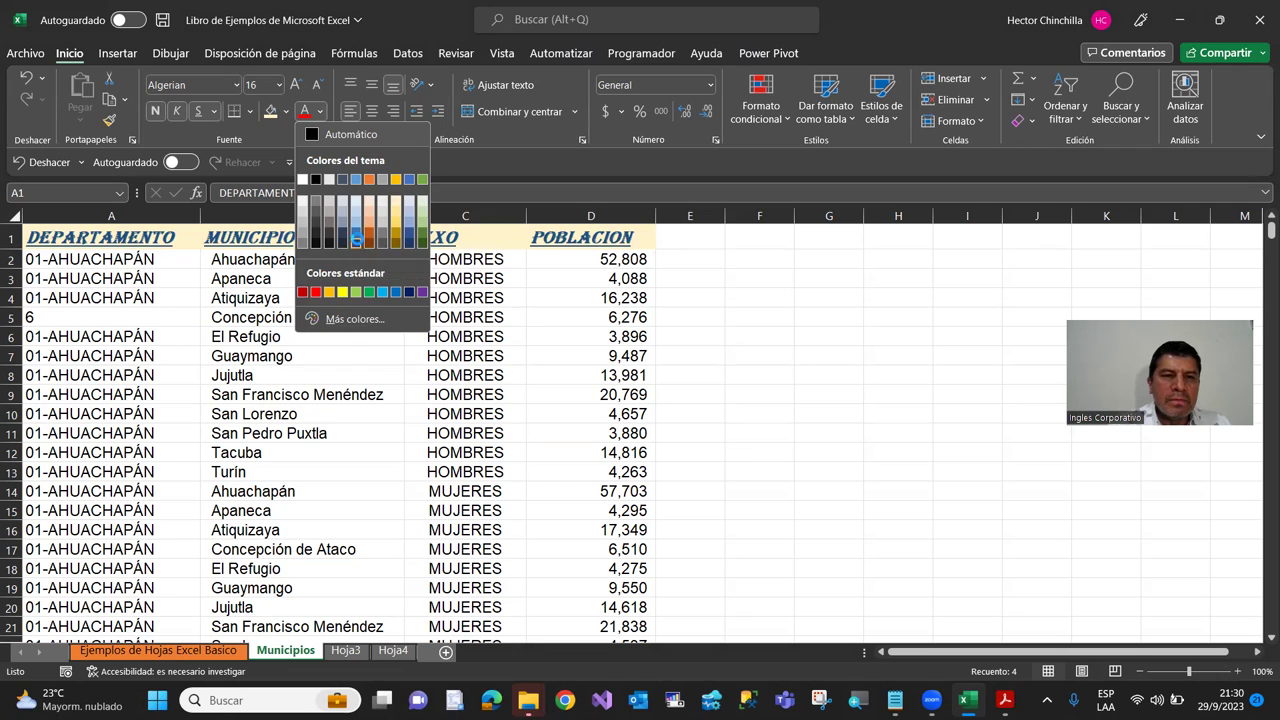
pyautogui.click(358, 243)
pyautogui.click(342, 278)
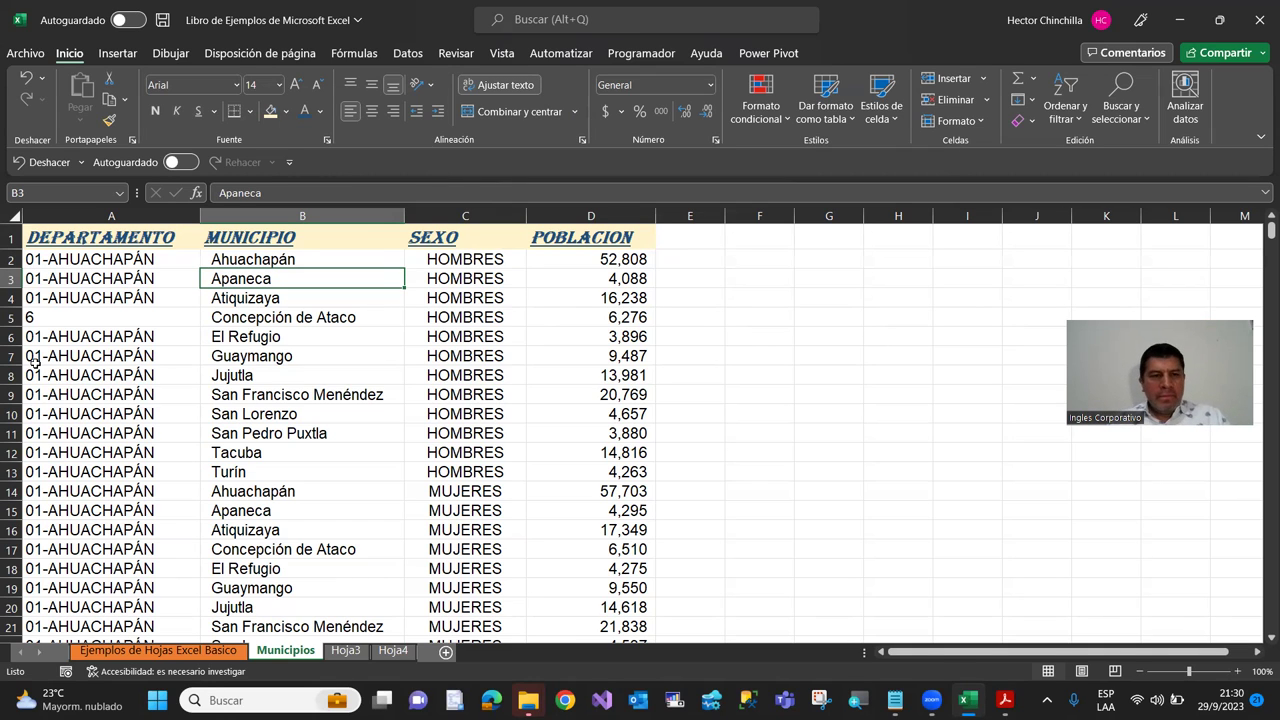
pyautogui.click(145, 332)
pyautogui.press('Up')
pyautogui.press('Up')
pyautogui.press('Up')
pyautogui.press('Up')
pyautogui.press('Up')
pyautogui.press('Down')
pyautogui.press('Up')
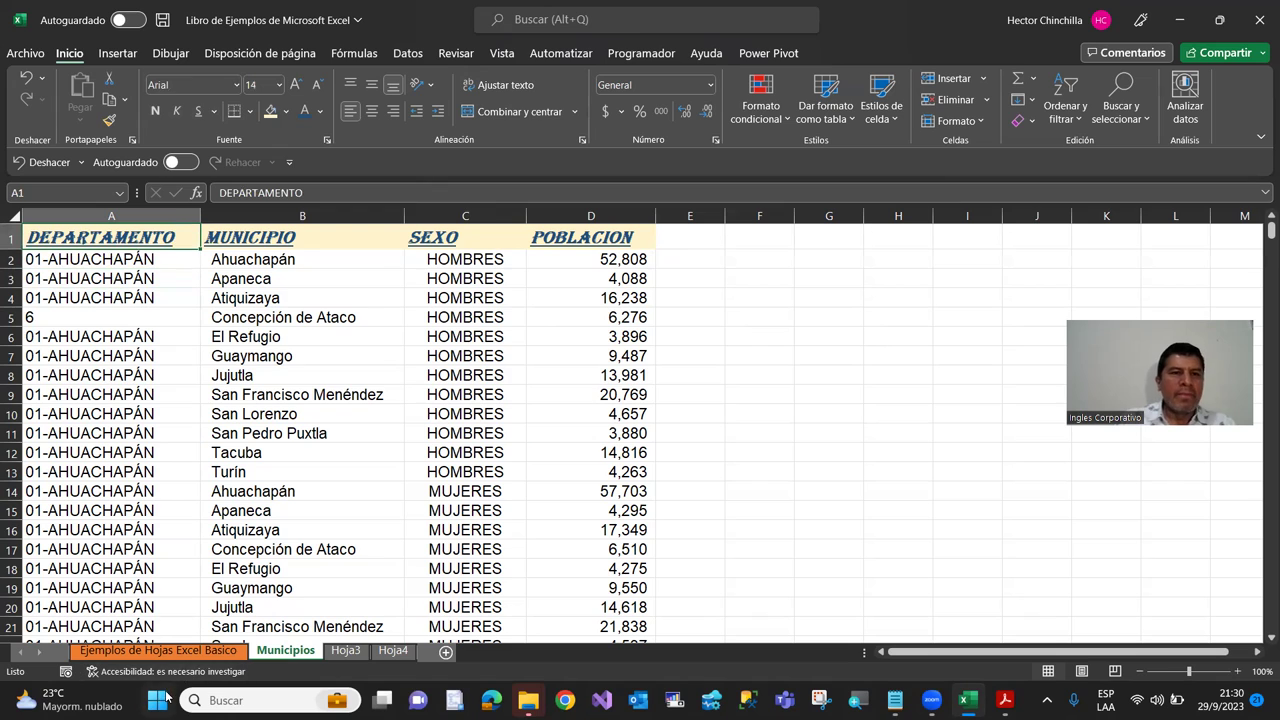
pyautogui.press('Down')
pyautogui.press('Up')
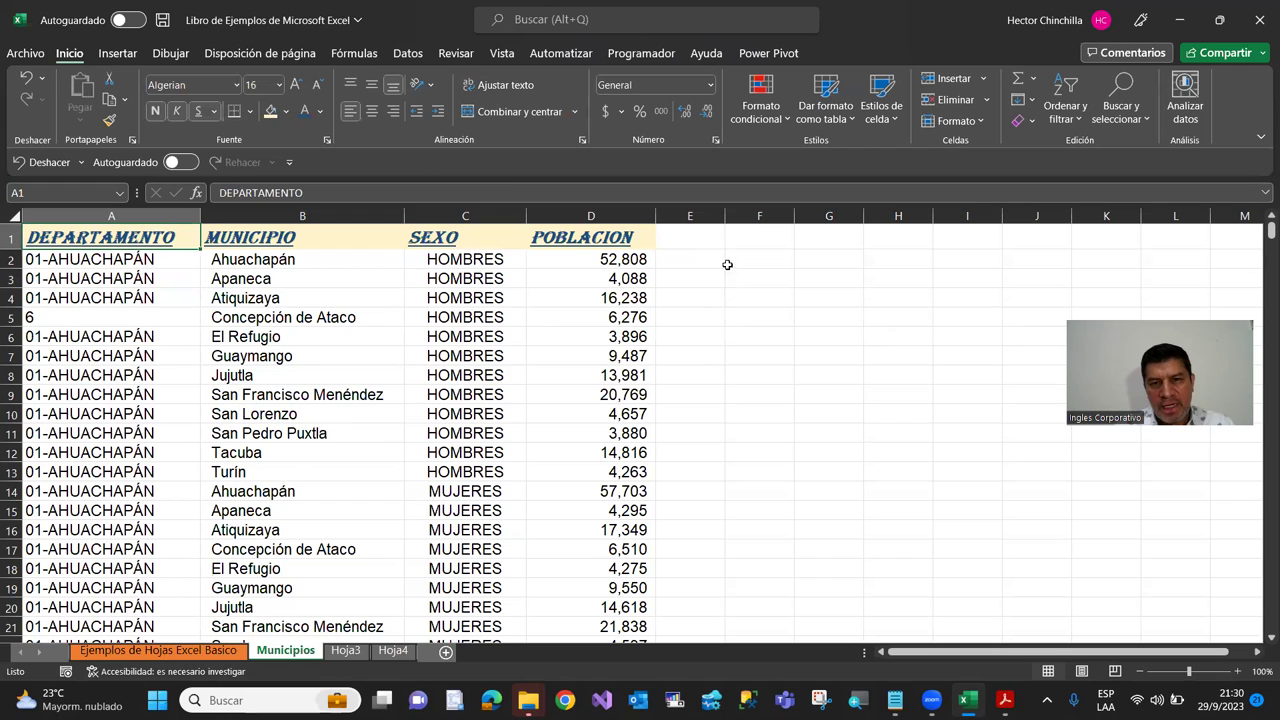
pyautogui.click(1238, 671)
pyautogui.click(1238, 671)
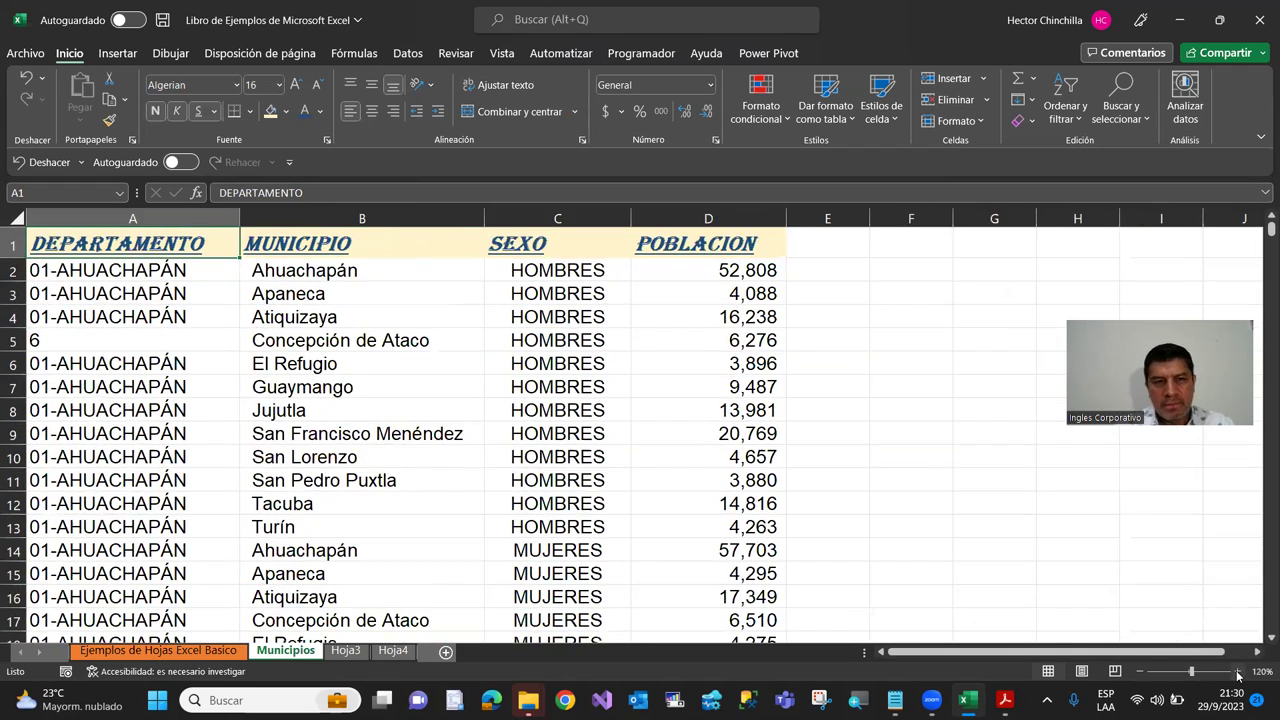
pyautogui.click(852, 298)
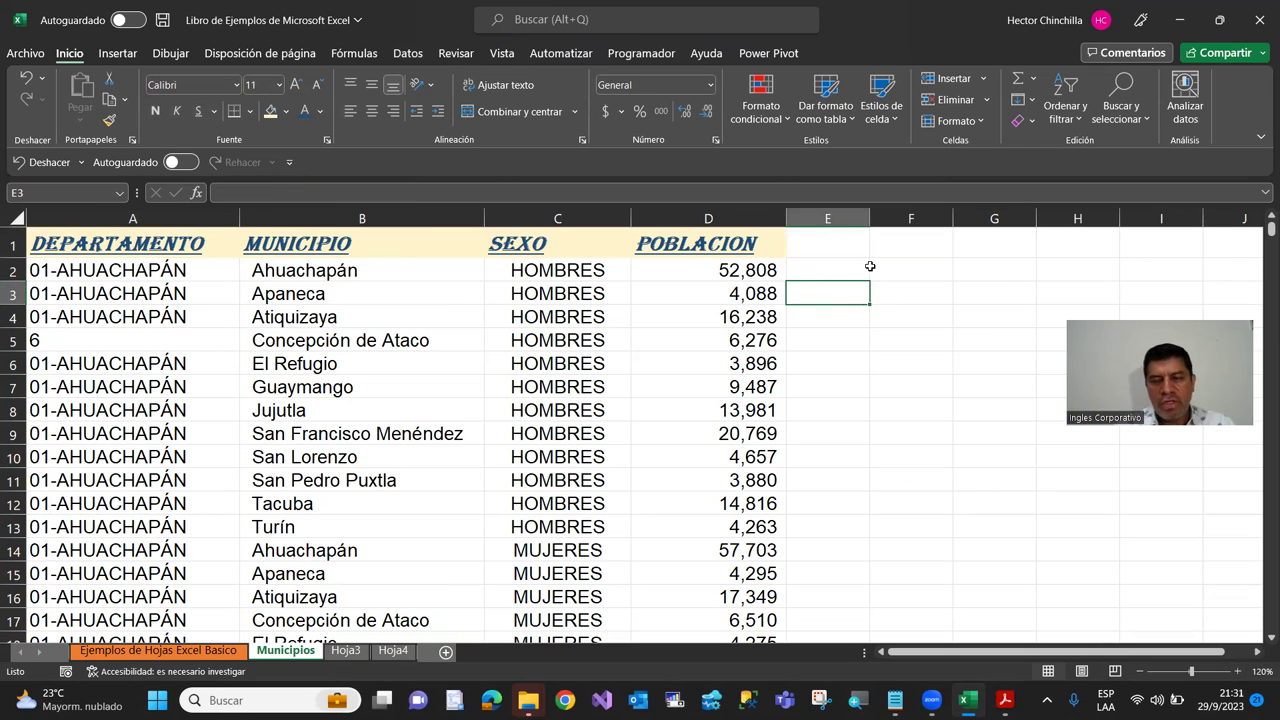
pyautogui.click(126, 330)
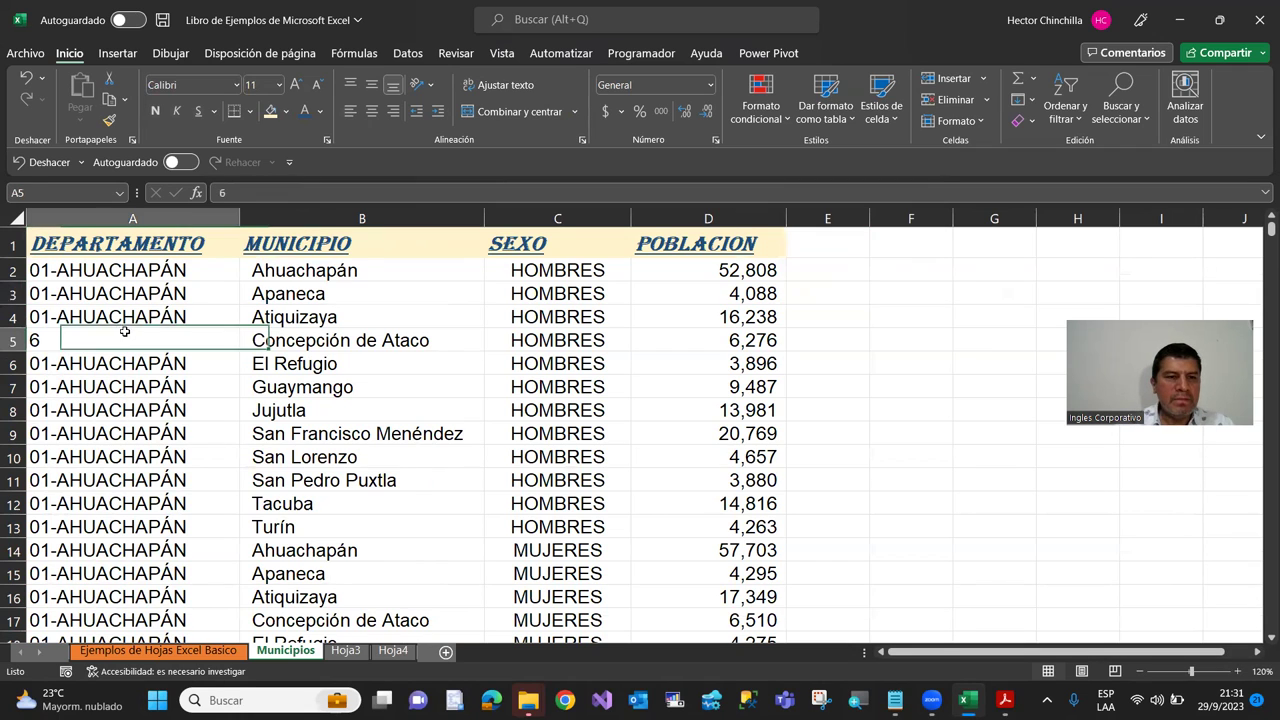
pyautogui.click(158, 244)
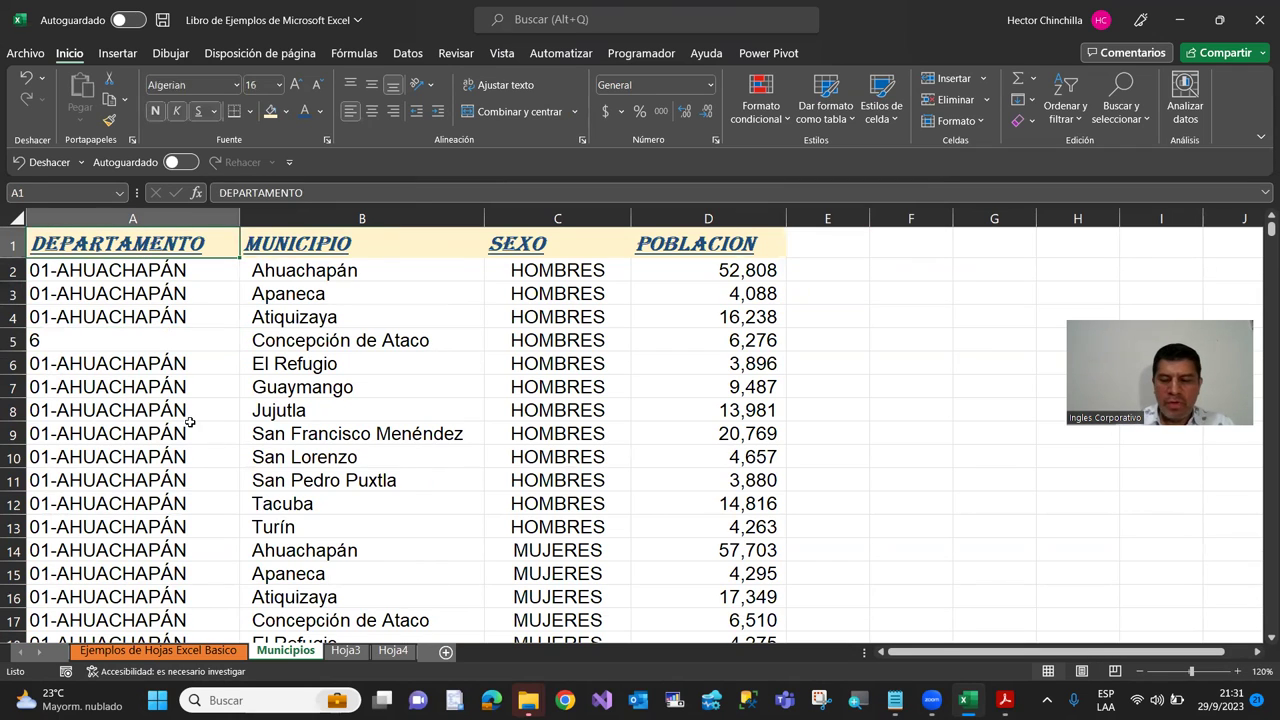
pyautogui.hotkey('shift', 'Right')
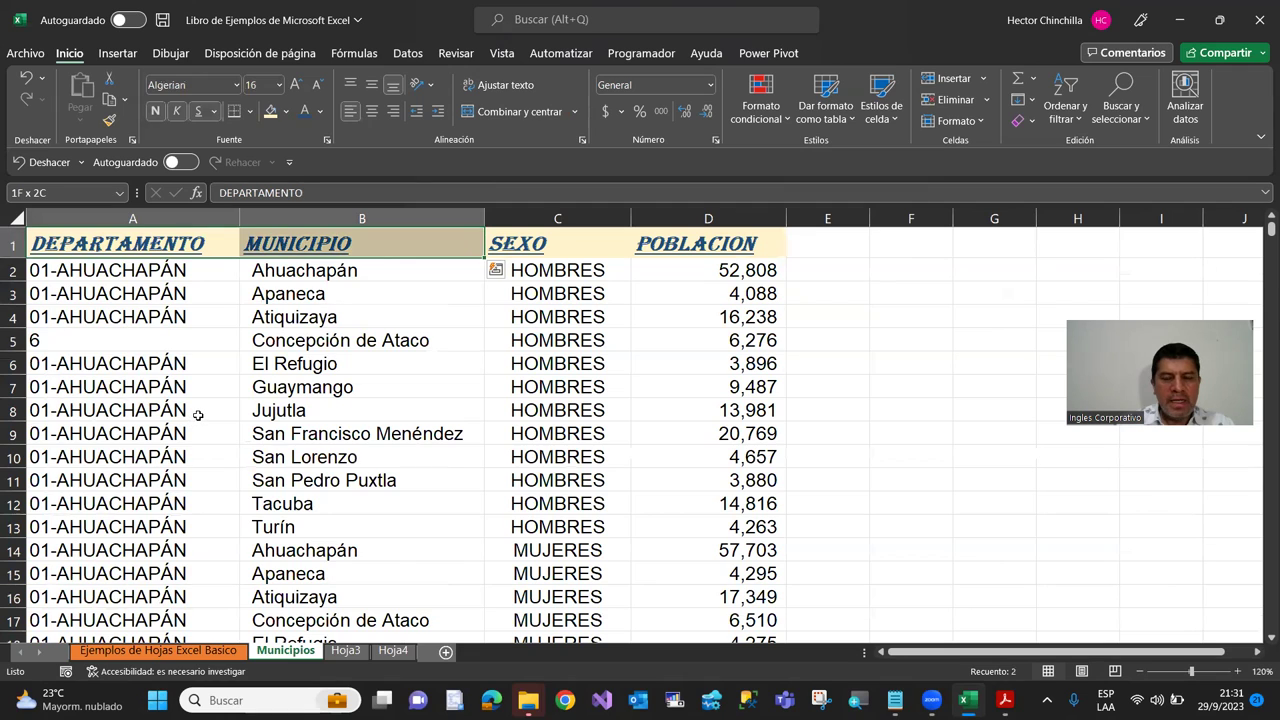
pyautogui.hotkey('shift', 'Right')
pyautogui.hotkey('shift', 'Right')
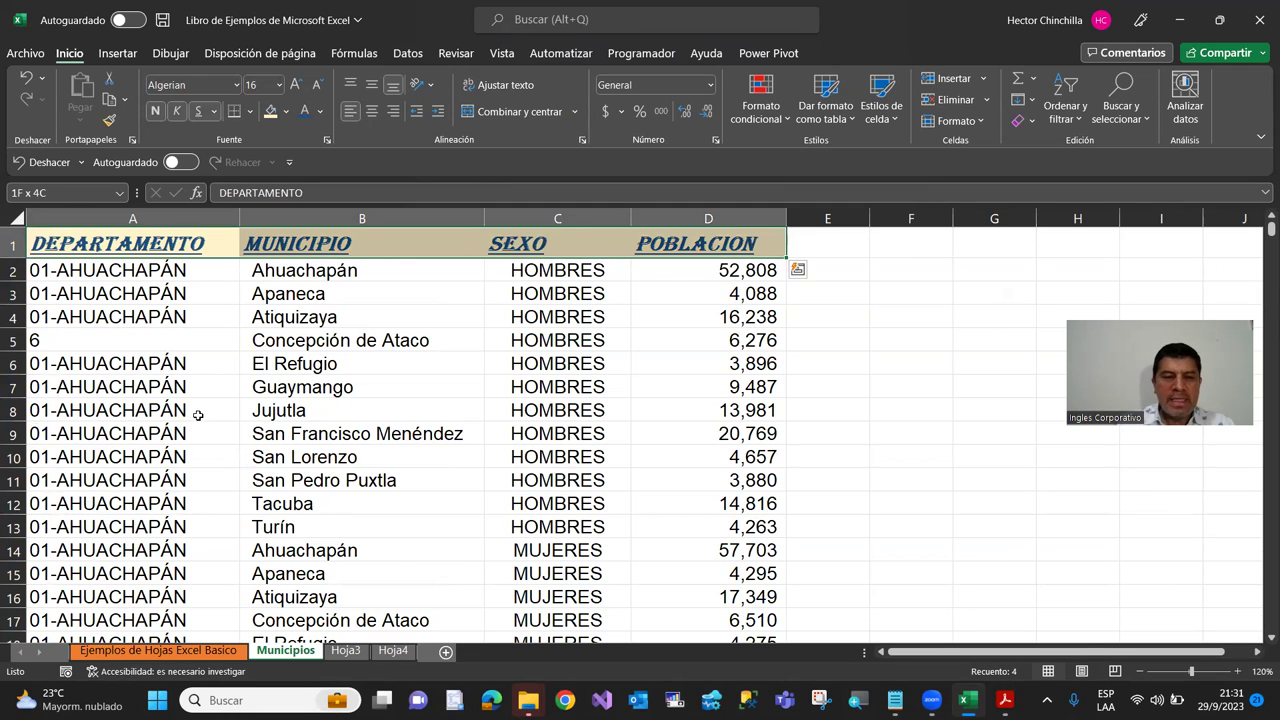
pyautogui.press('Left')
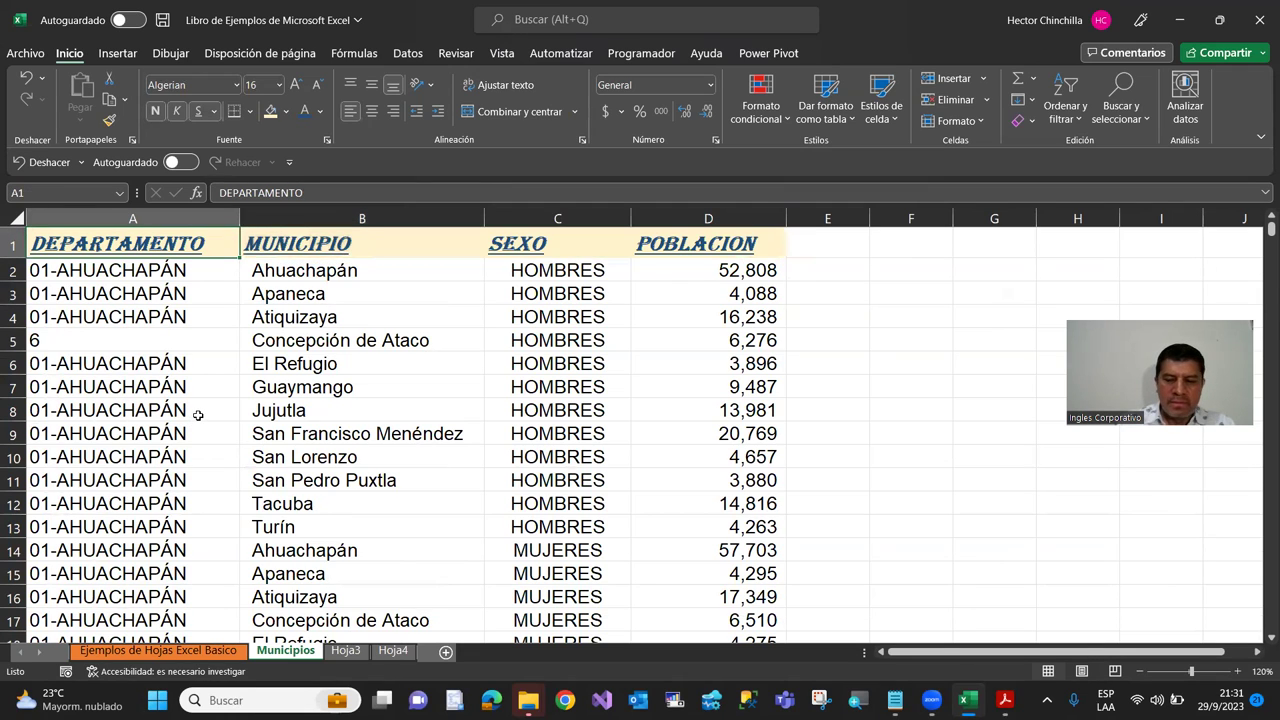
pyautogui.hotkey('shift', 'Right')
pyautogui.hotkey('shift', 'Right')
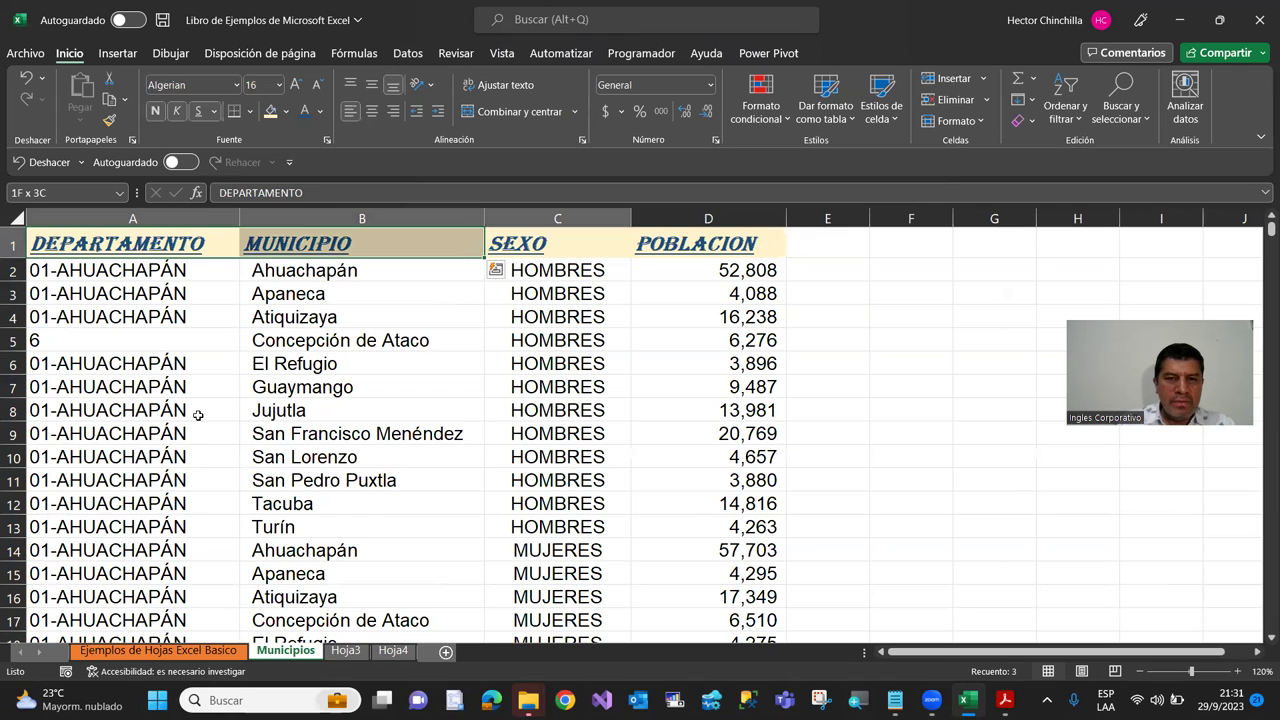
pyautogui.hotkey('shift', 'Right')
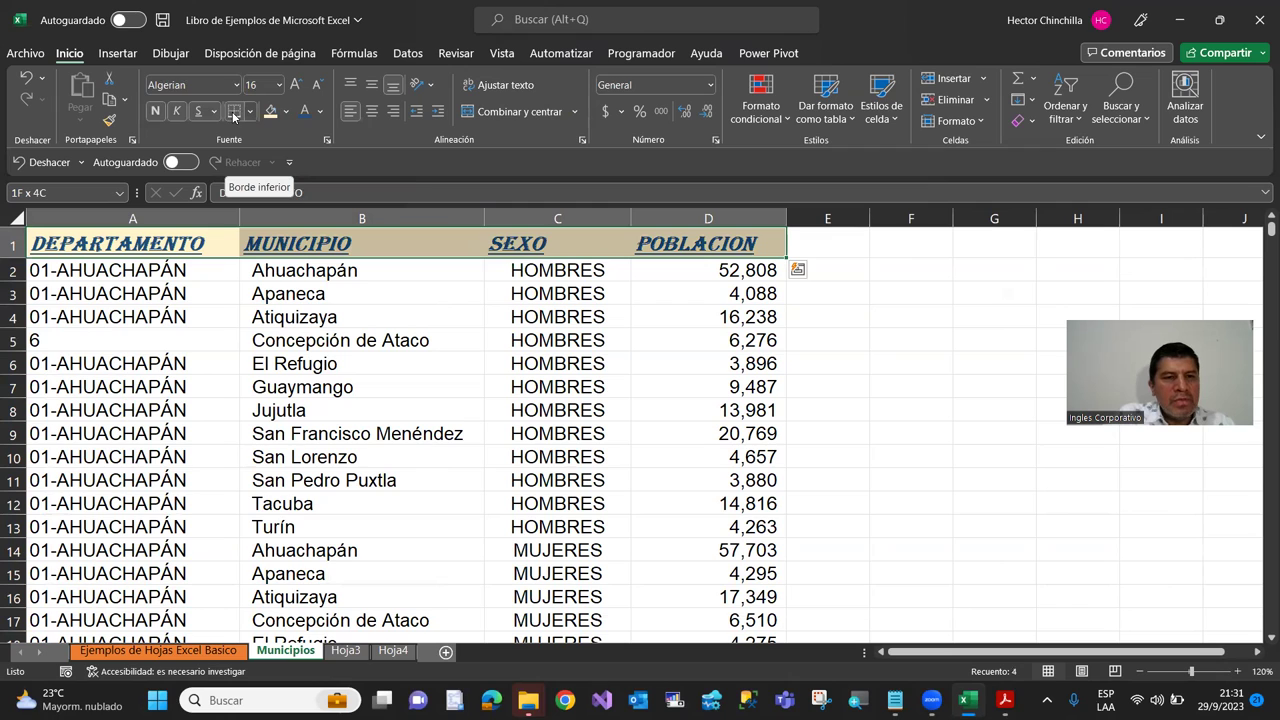
pyautogui.click(434, 290)
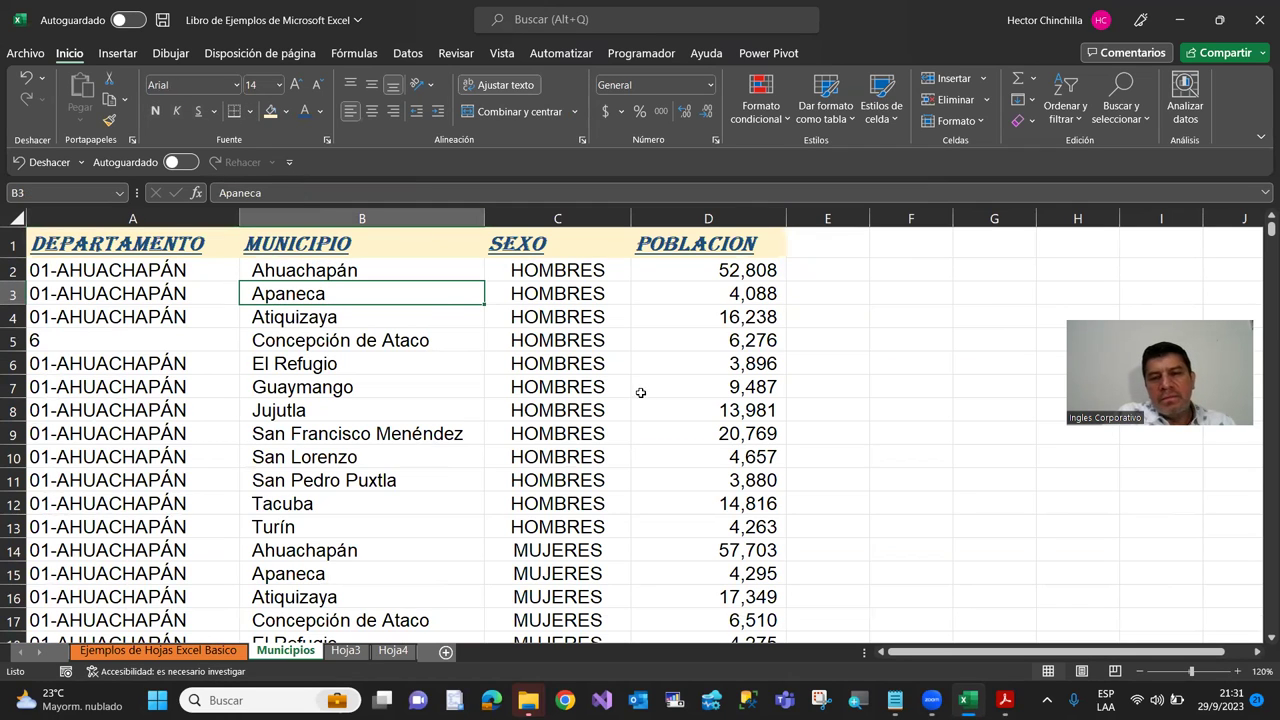
pyautogui.click(128, 251)
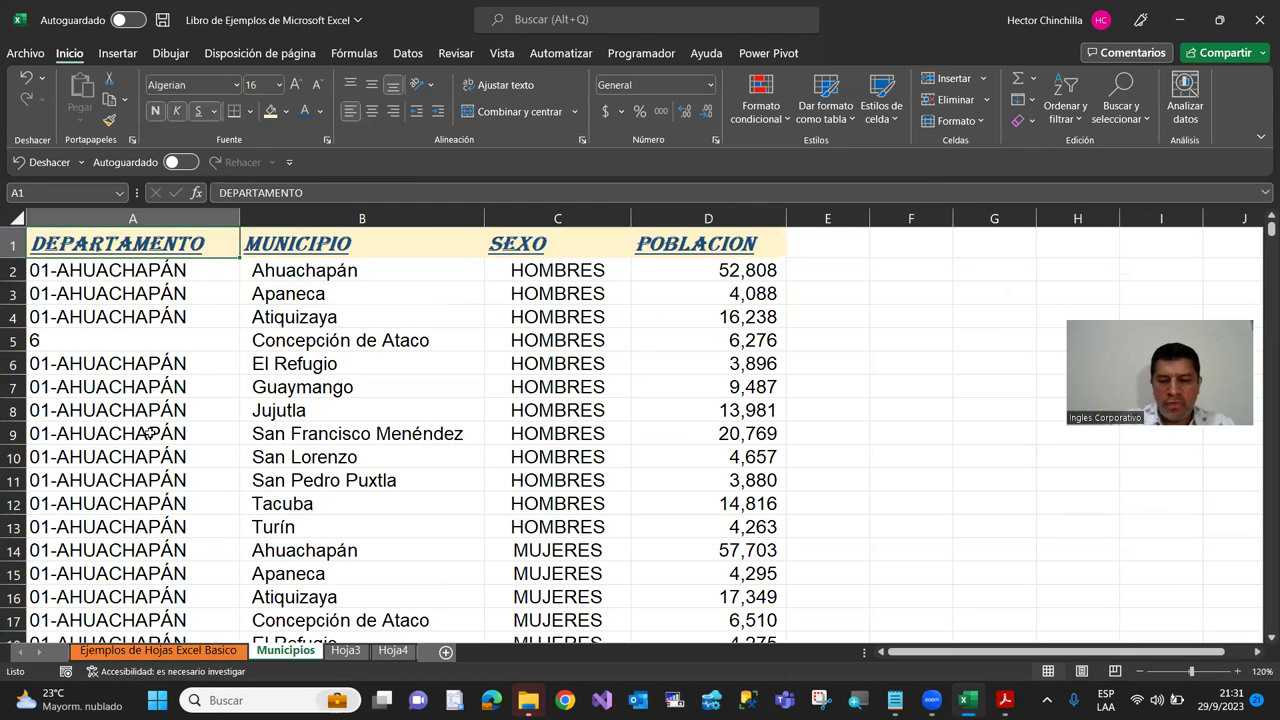
pyautogui.hotkey('shift', 'Right')
pyautogui.hotkey('shift', 'Right')
pyautogui.hotkey('shift', 'Right')
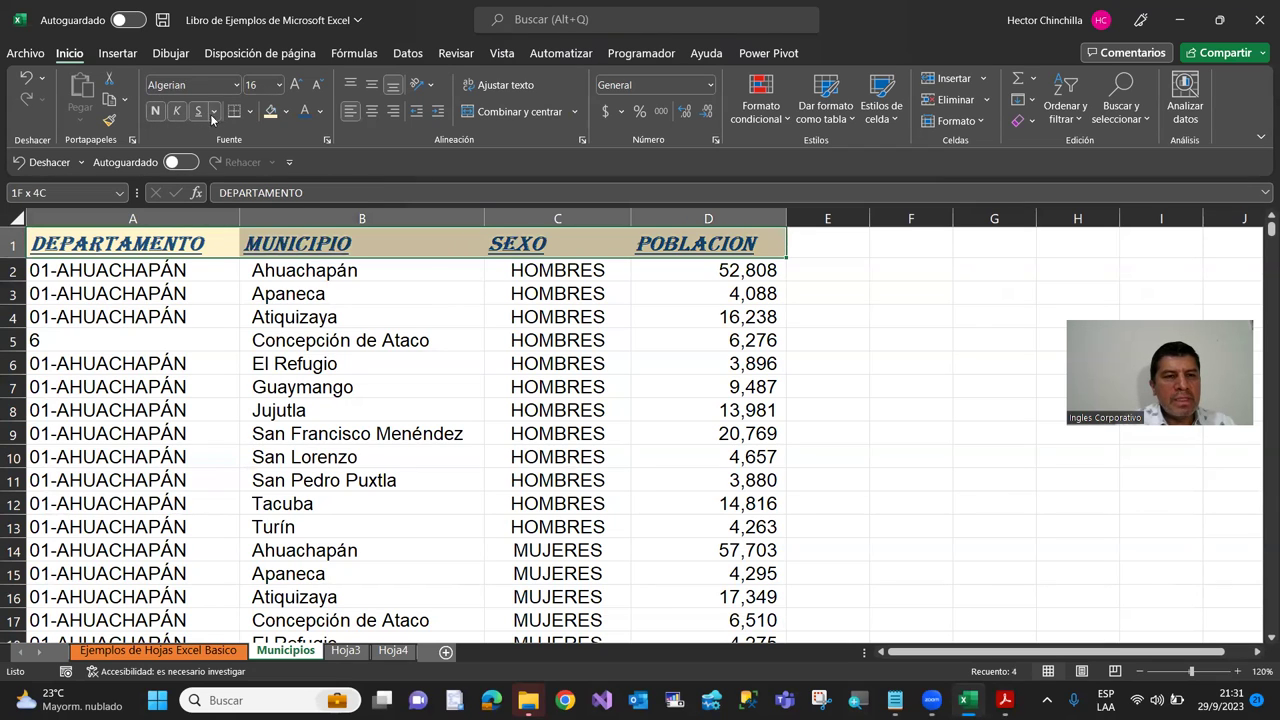
# Step: Add a bottom border under the SEXO header cell C1
pyautogui.click(198, 118)
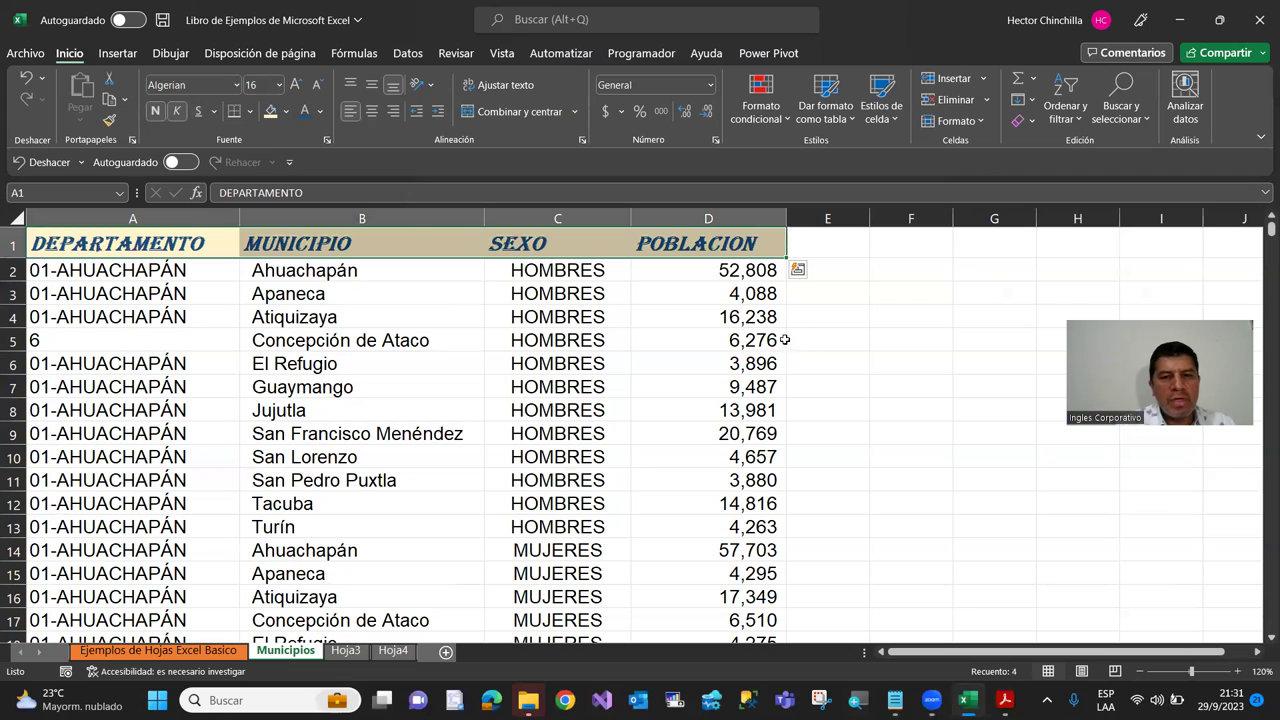
pyautogui.click(845, 340)
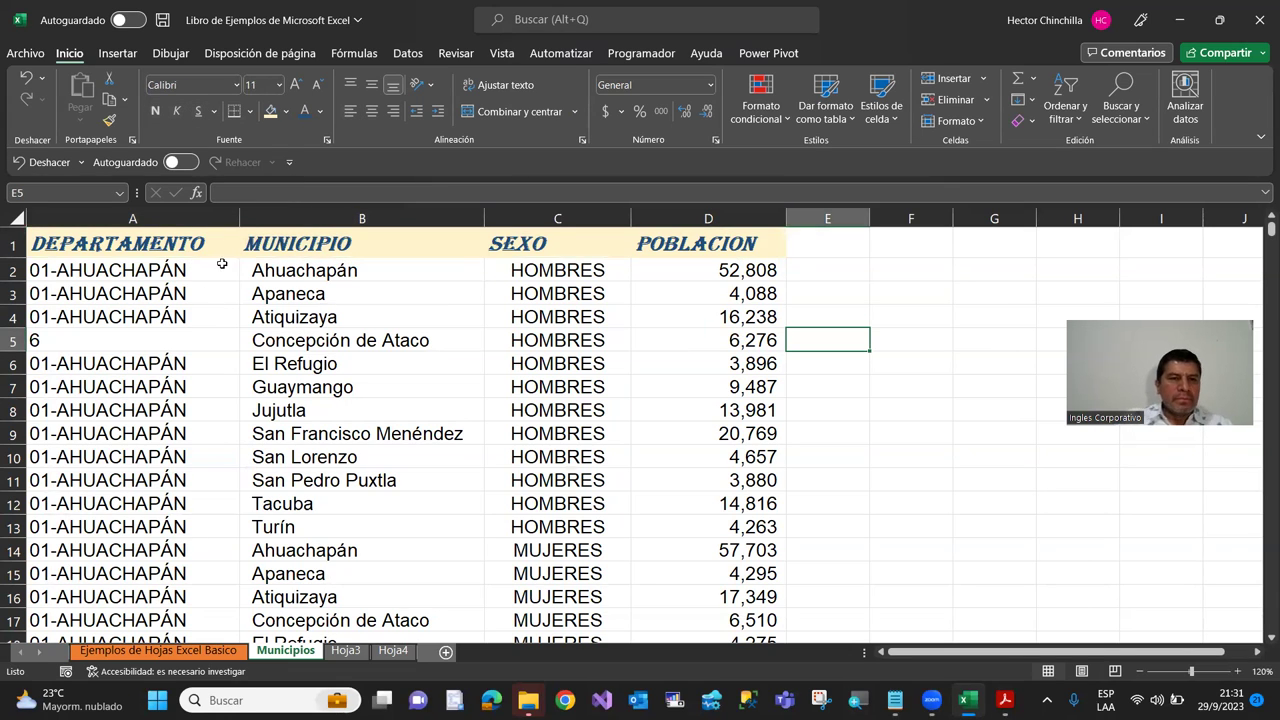
pyautogui.click(505, 245)
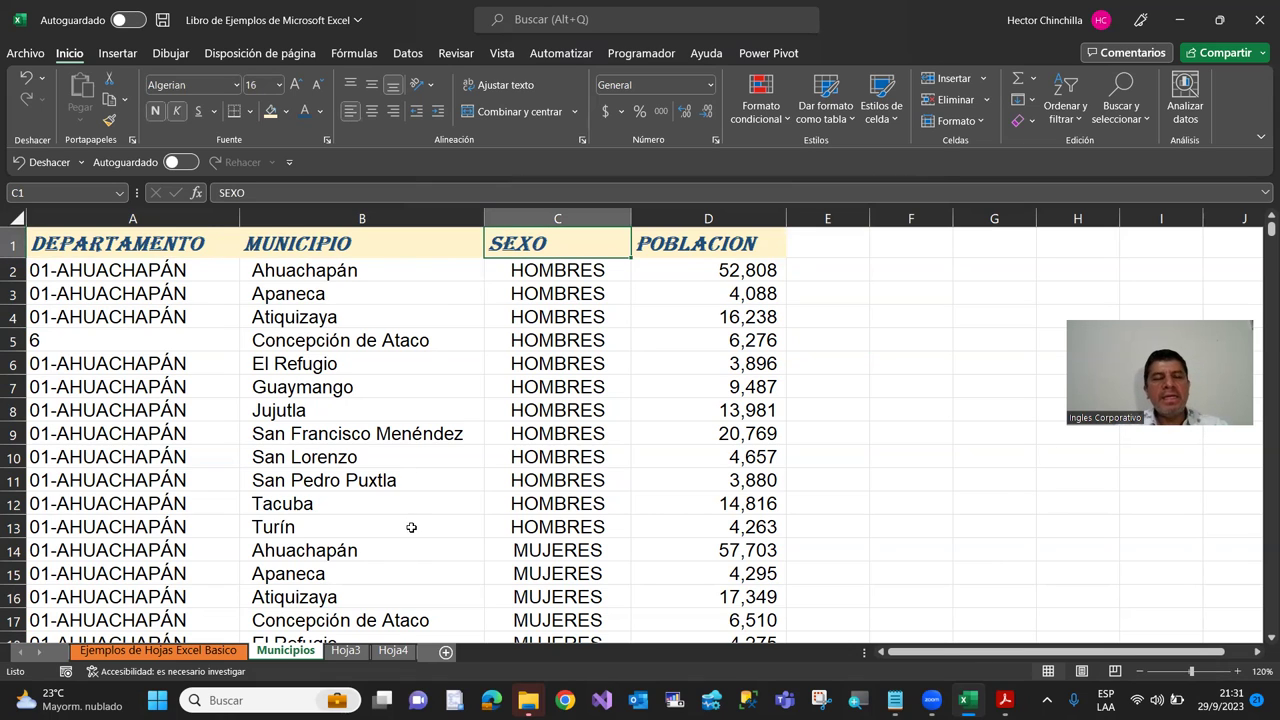
pyautogui.click(249, 111)
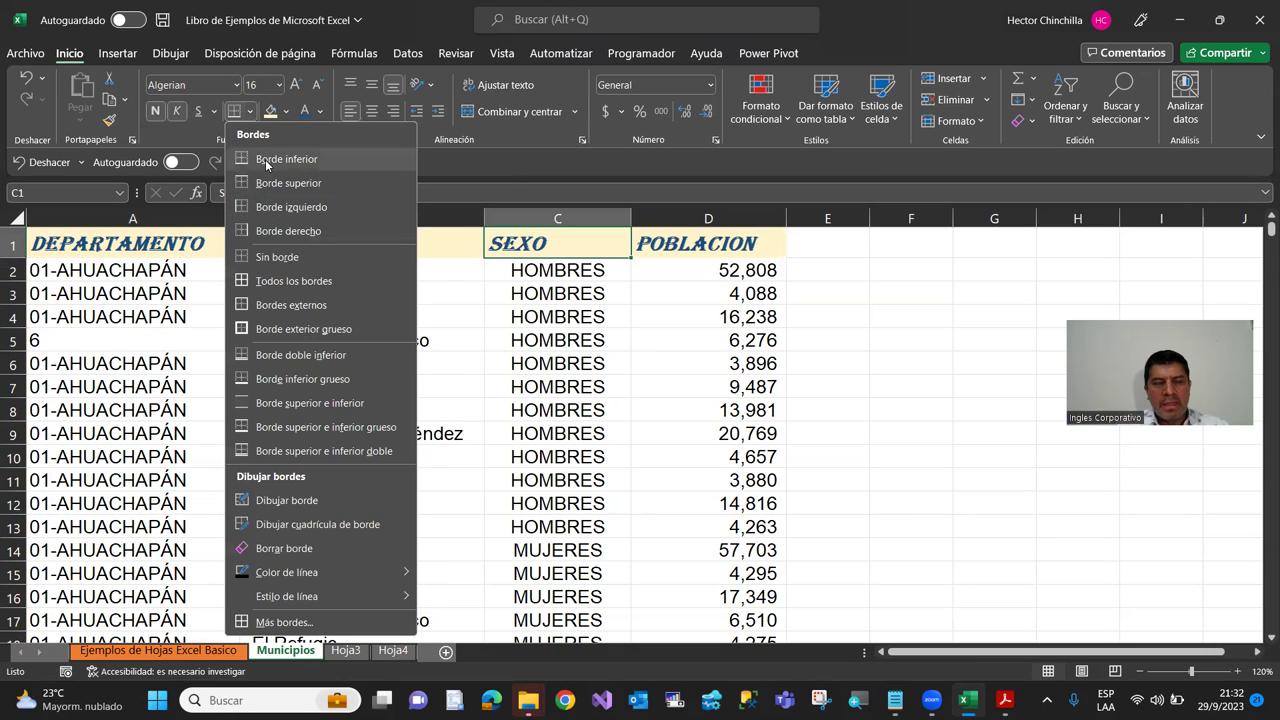
pyautogui.click(470, 270)
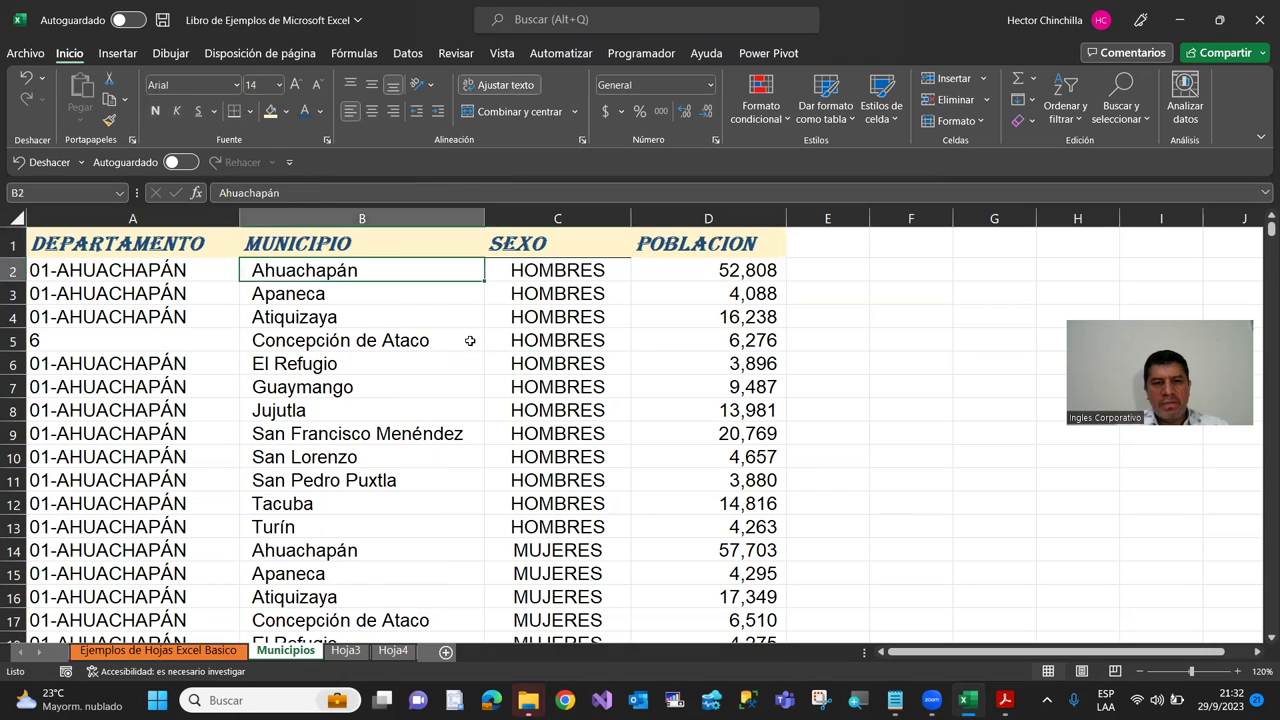
# Step: Add a bottom border under the HOMBRES cell C3
pyautogui.click(660, 290)
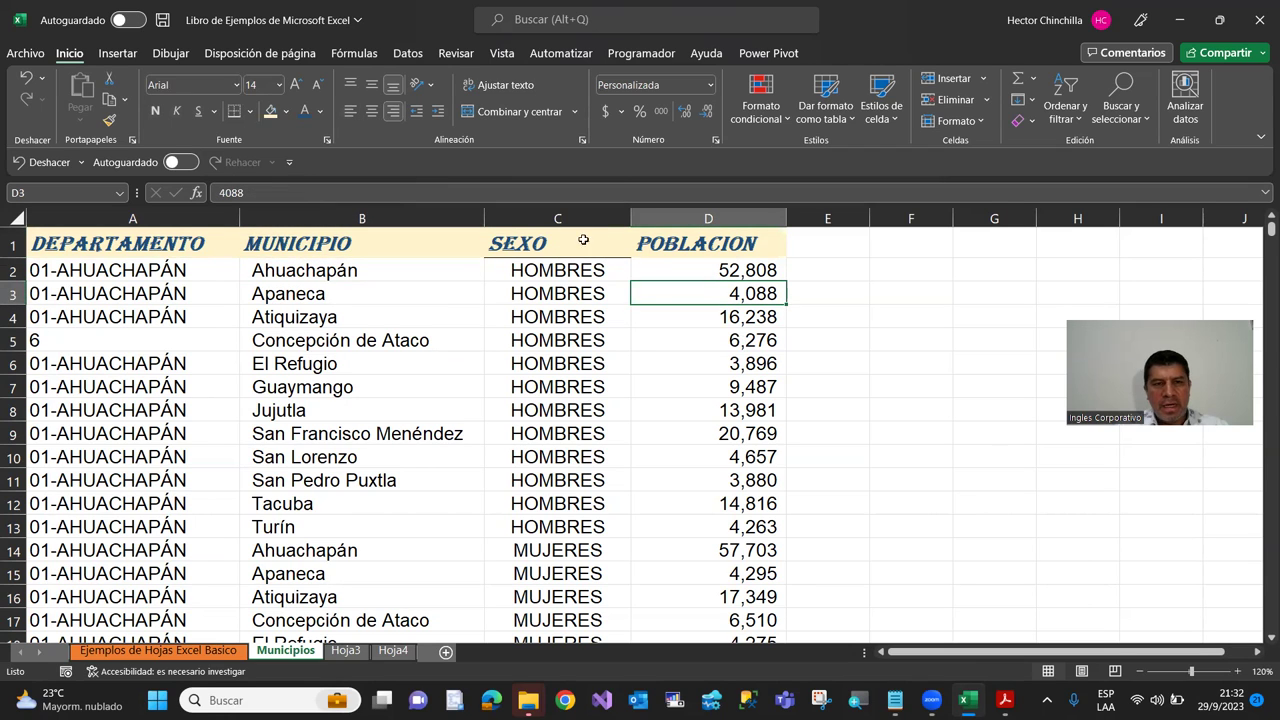
pyautogui.click(585, 240)
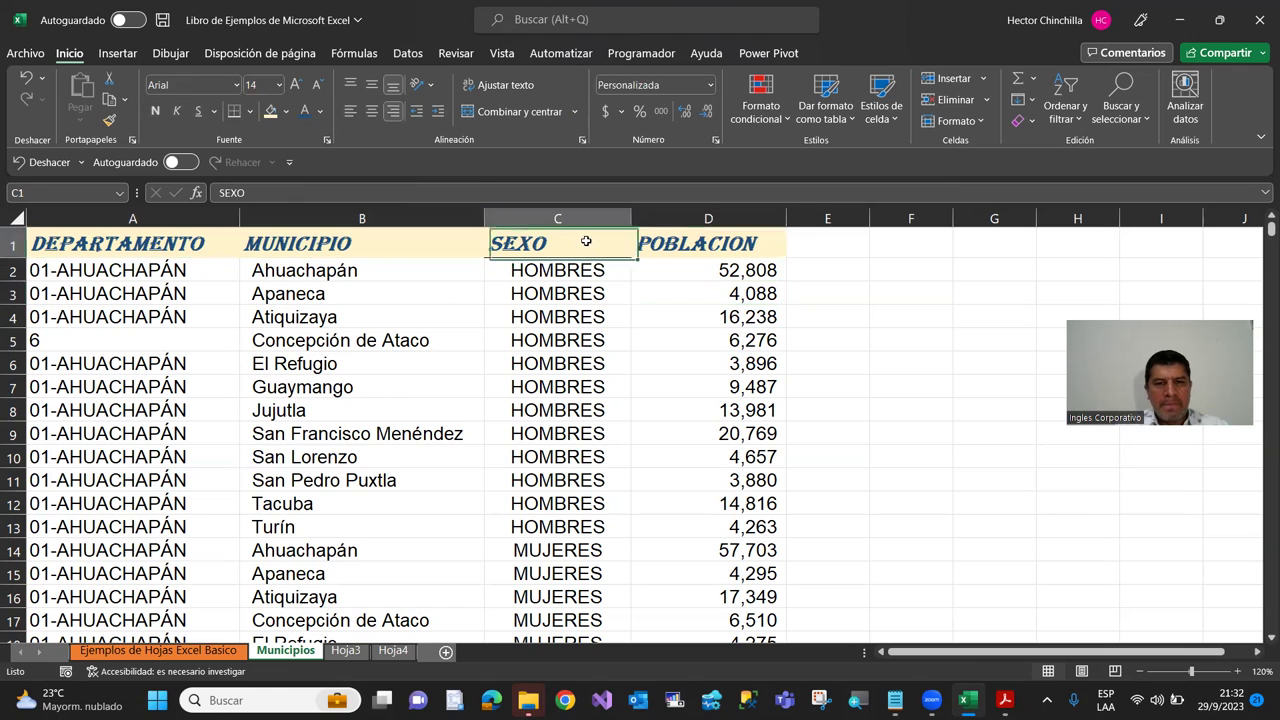
pyautogui.click(250, 112)
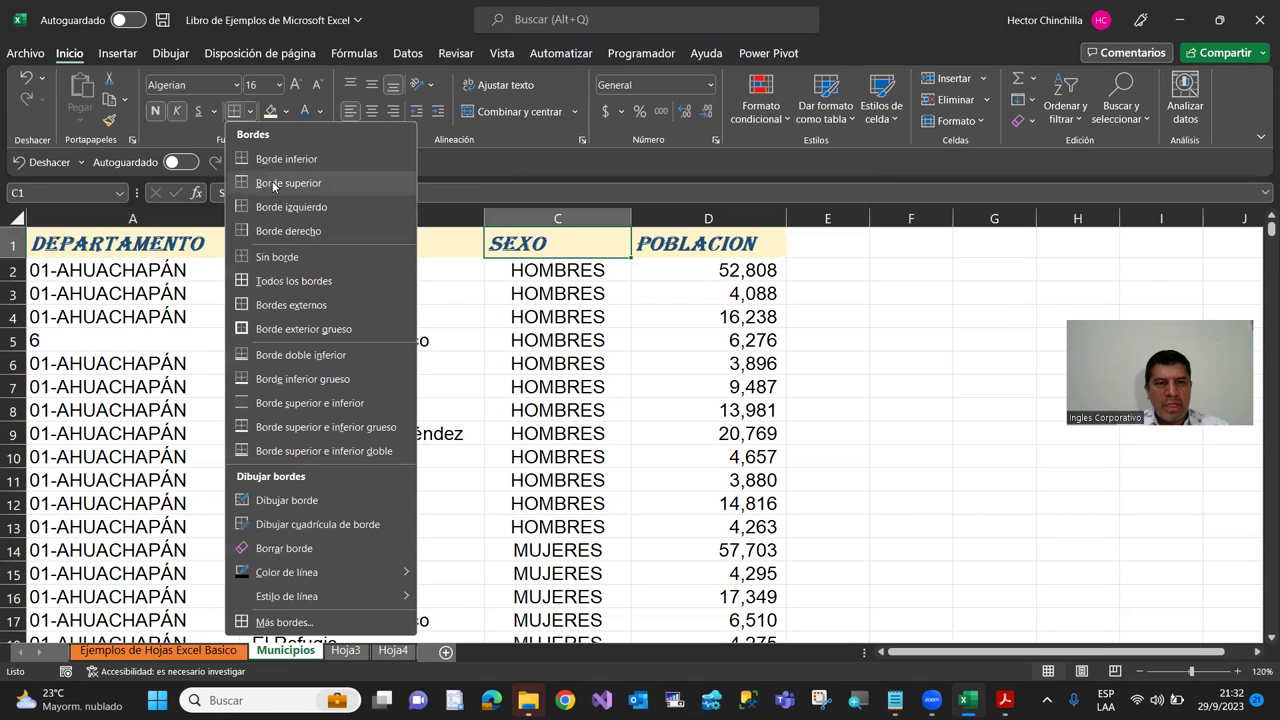
pyautogui.click(450, 285)
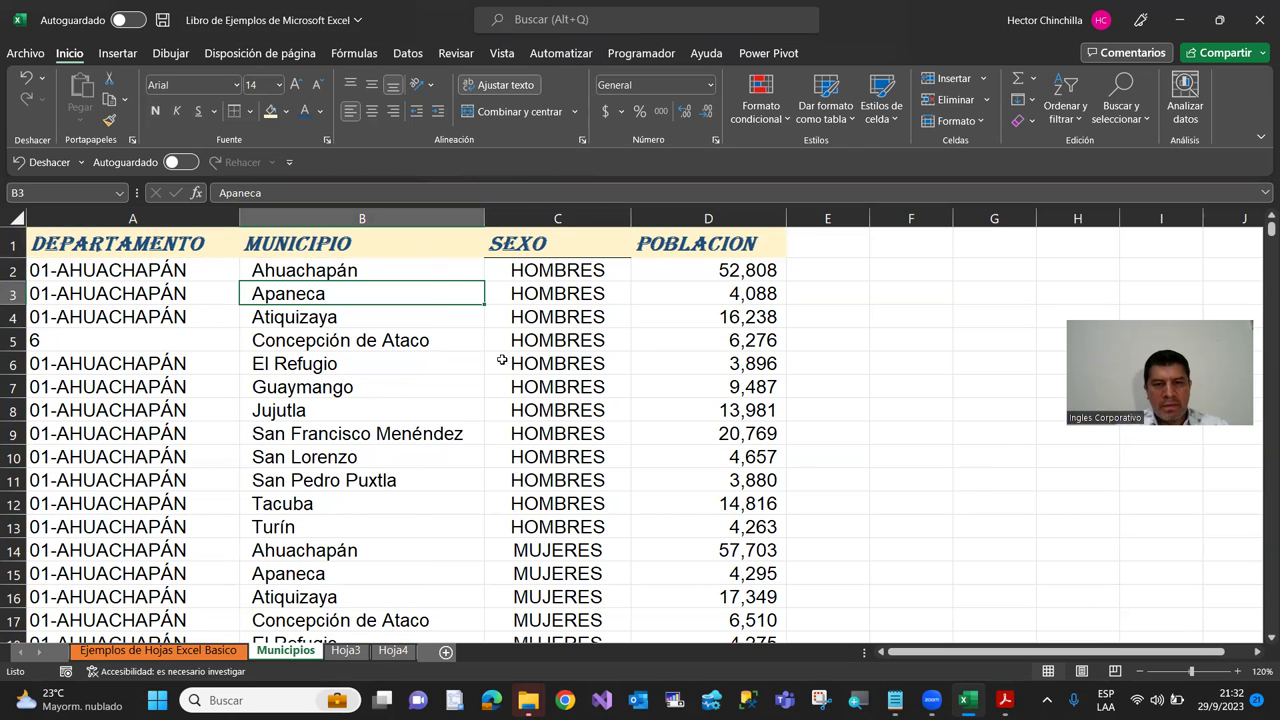
pyautogui.click(580, 316)
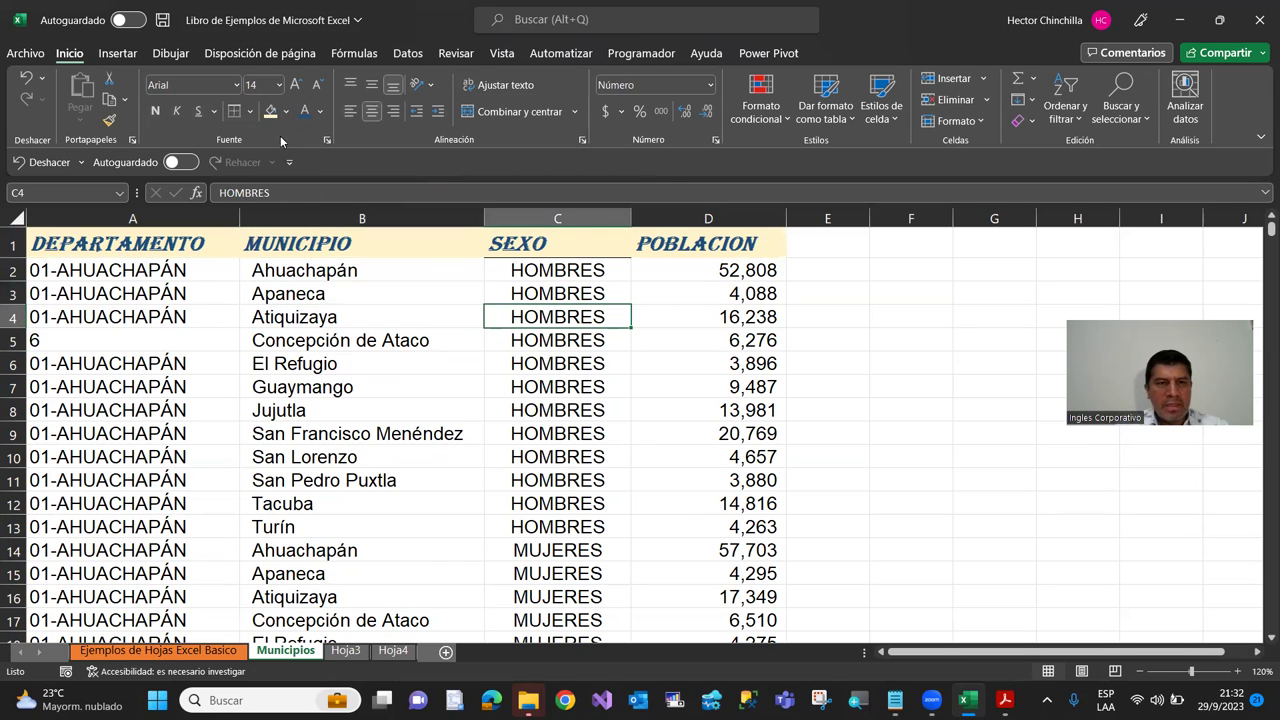
pyautogui.click(490, 382)
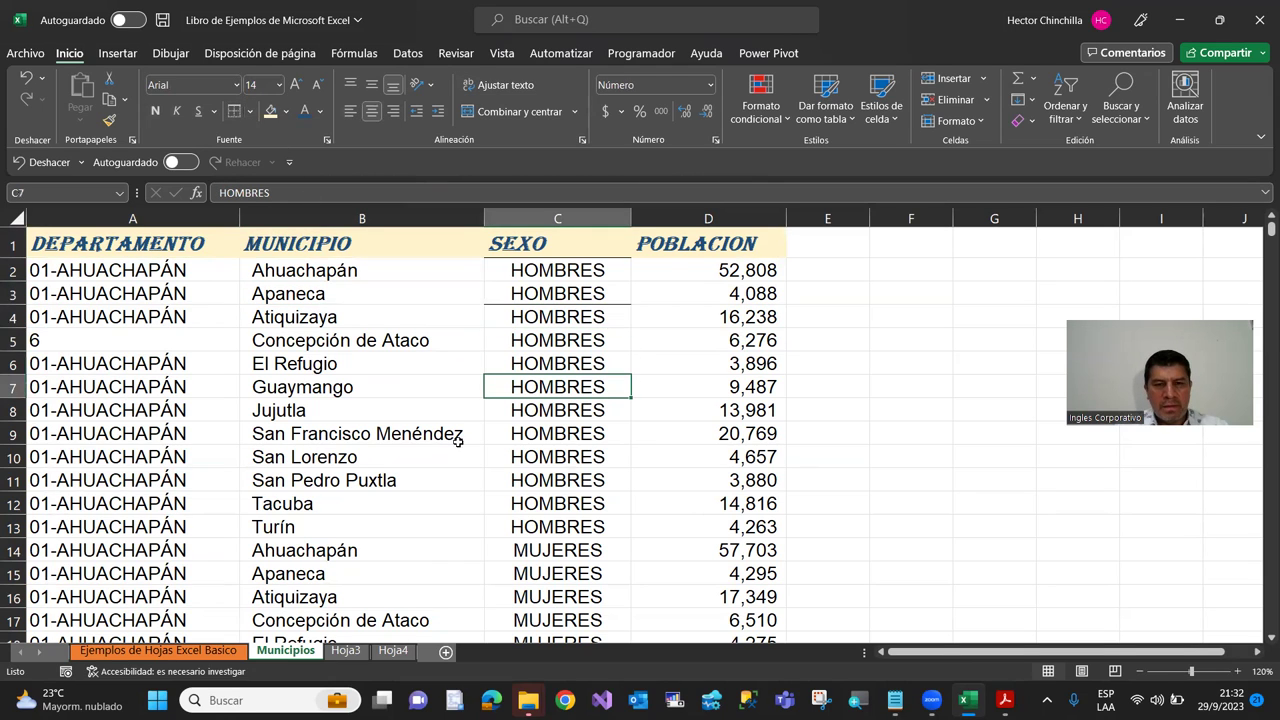
# Step: Add a top border to the TOTAL AHUACHAPAN sum cell D26 (319,503)
pyautogui.click(714, 320)
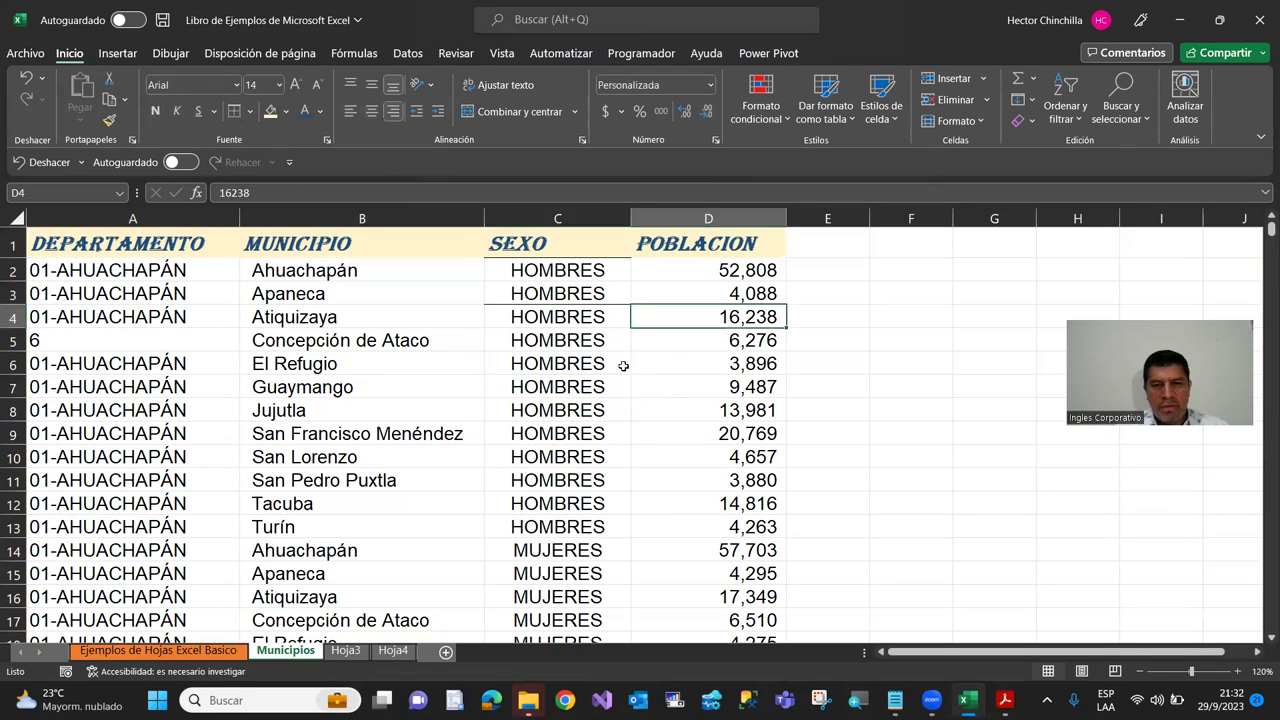
pyautogui.scroll(-3, 617, 343)
pyautogui.scroll(-4, 613, 330)
pyautogui.scroll(-4, 613, 327)
pyautogui.scroll(5, 613, 327)
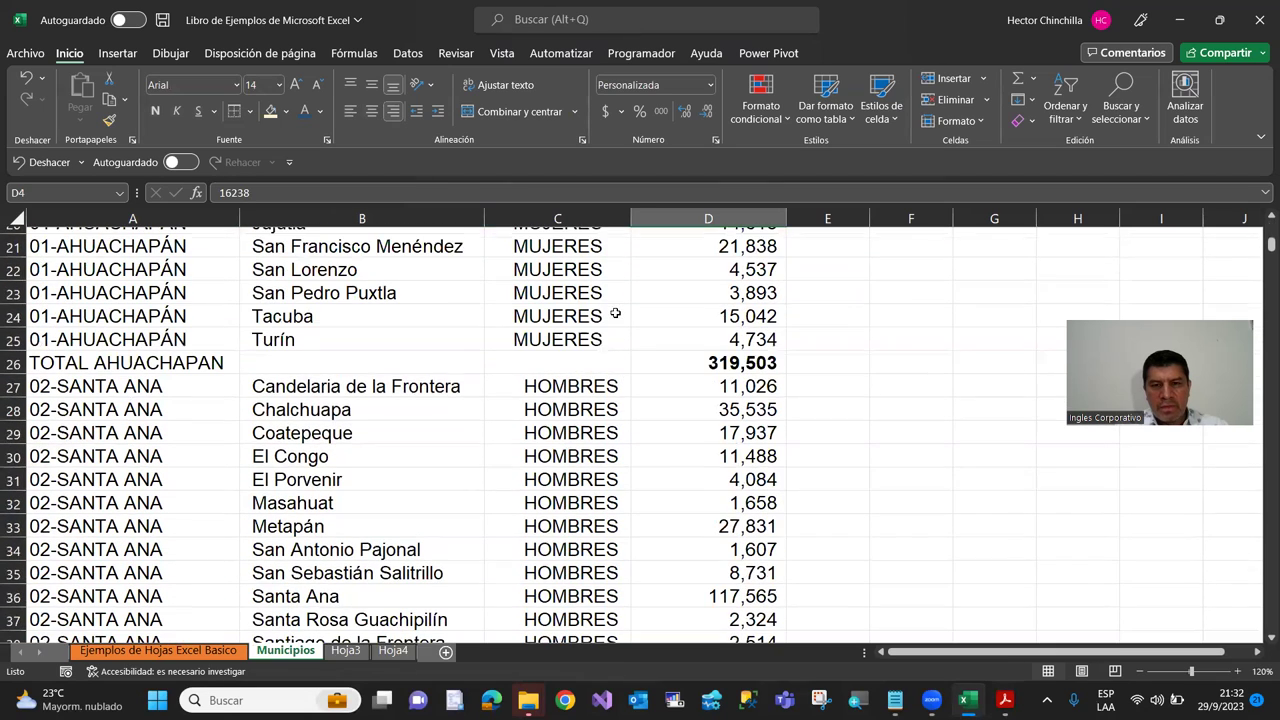
pyautogui.click(690, 367)
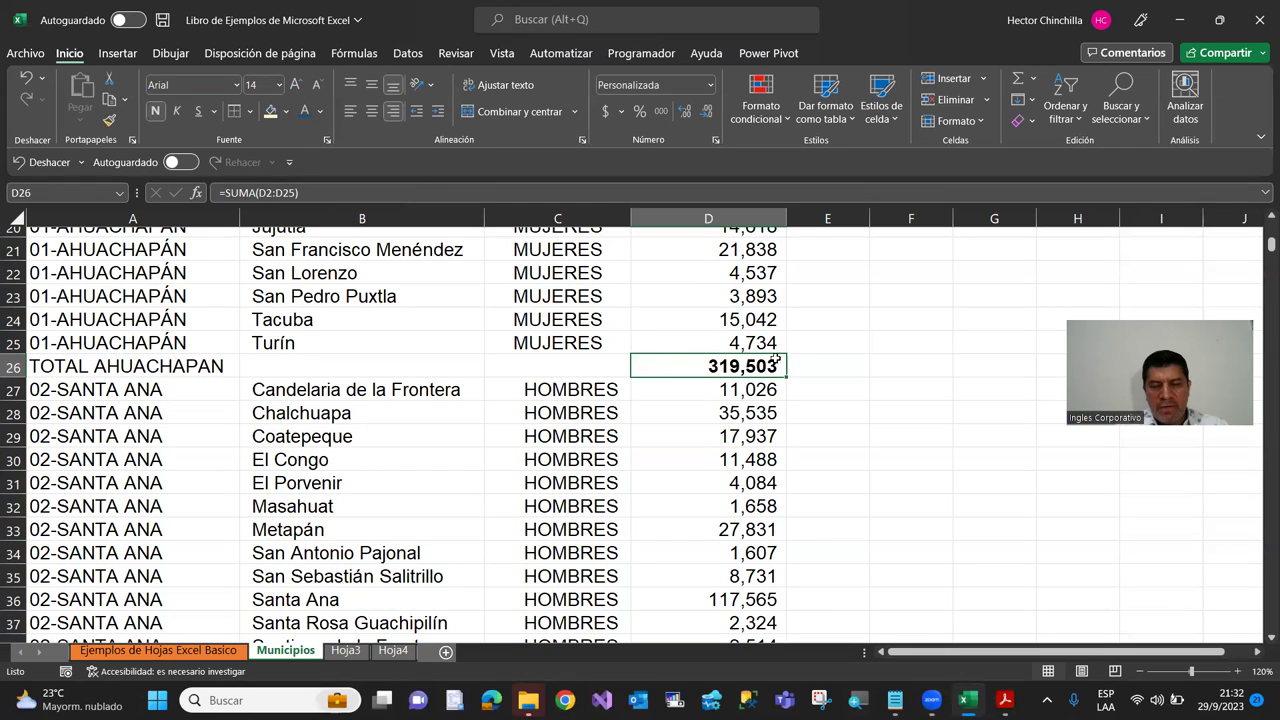
pyautogui.click(237, 111)
# Step: Check the bordered total in D26 and return to the top of the sheet at C3
pyautogui.click(545, 366)
pyautogui.click(720, 436)
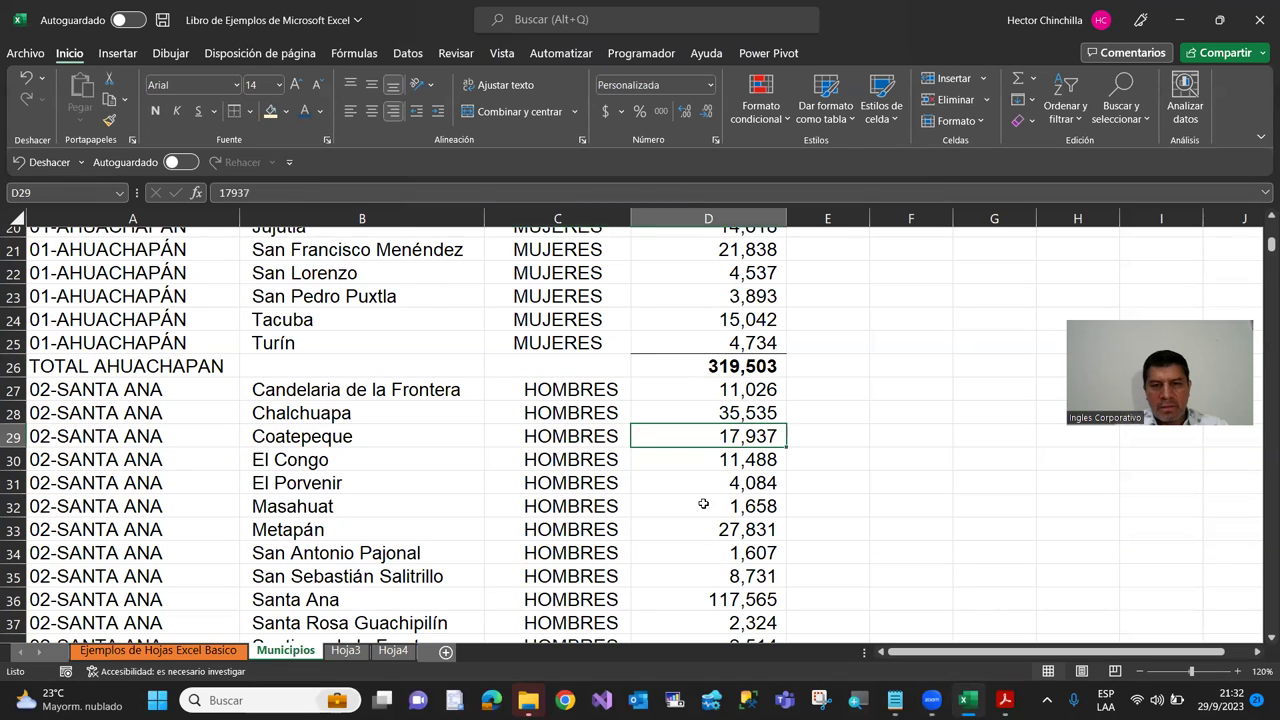
pyautogui.click(690, 362)
pyautogui.click(686, 412)
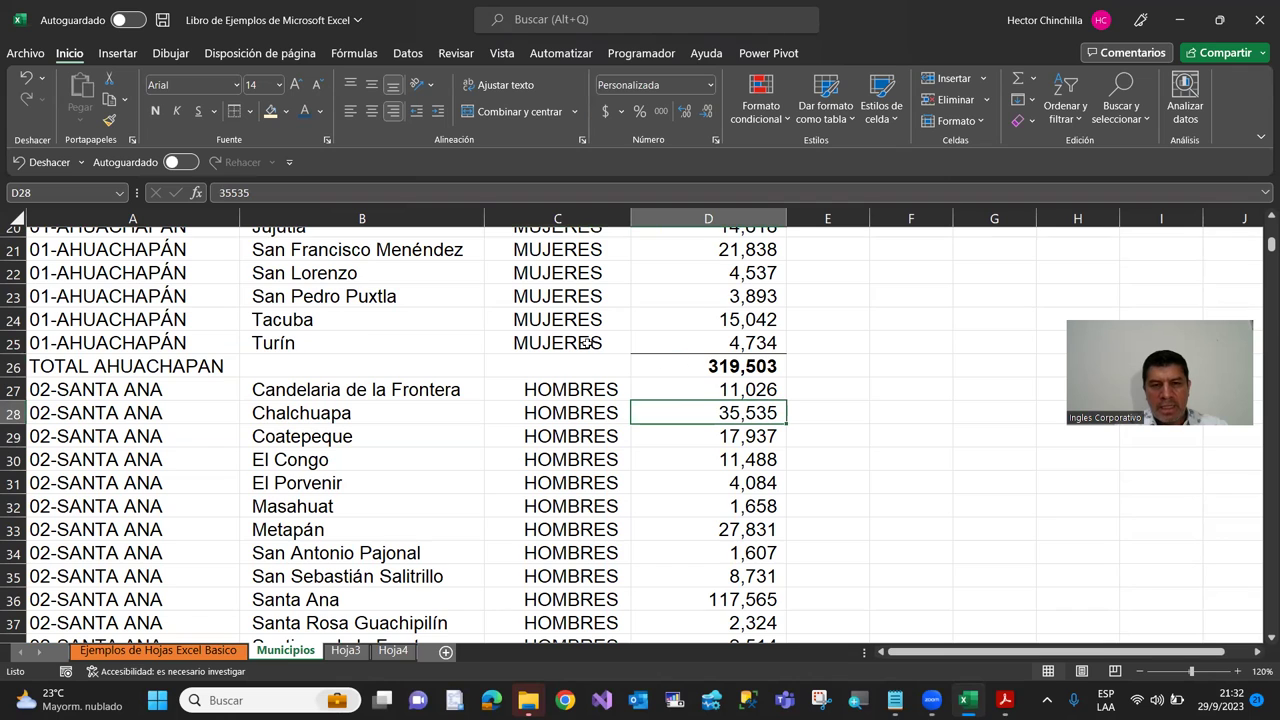
pyautogui.scroll(3, 489, 294)
pyautogui.scroll(3, 489, 294)
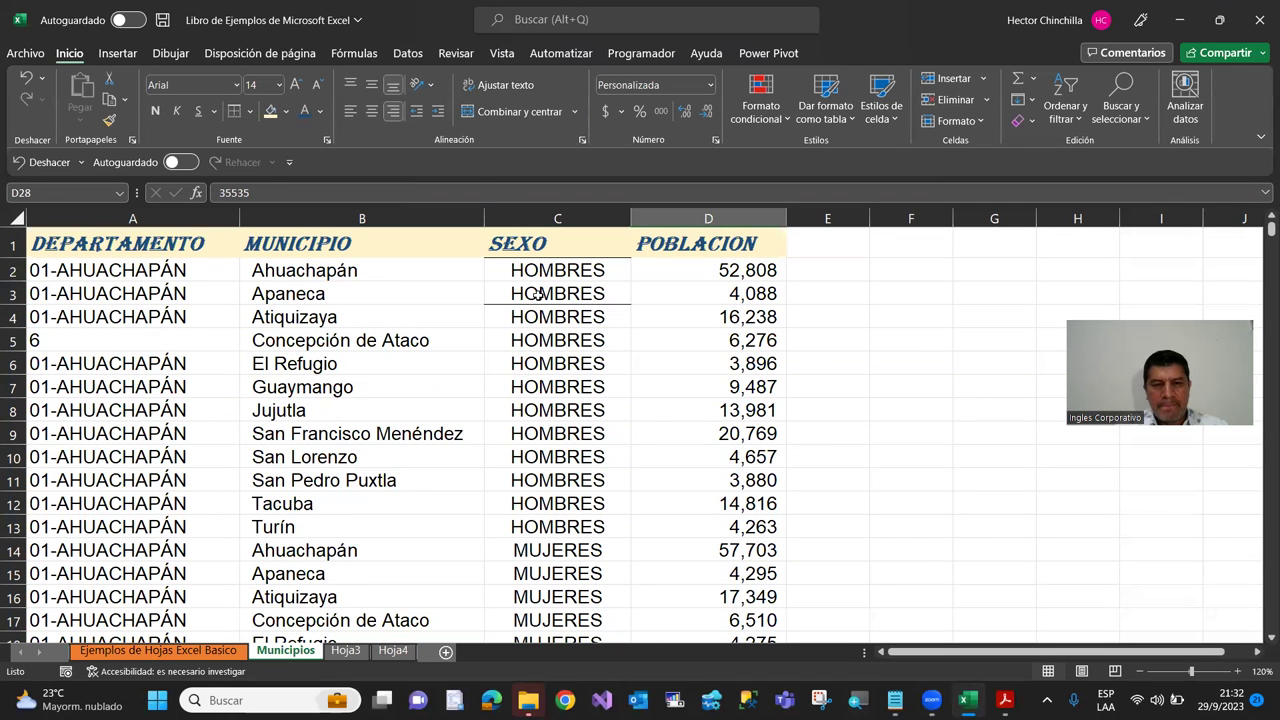
pyautogui.click(538, 296)
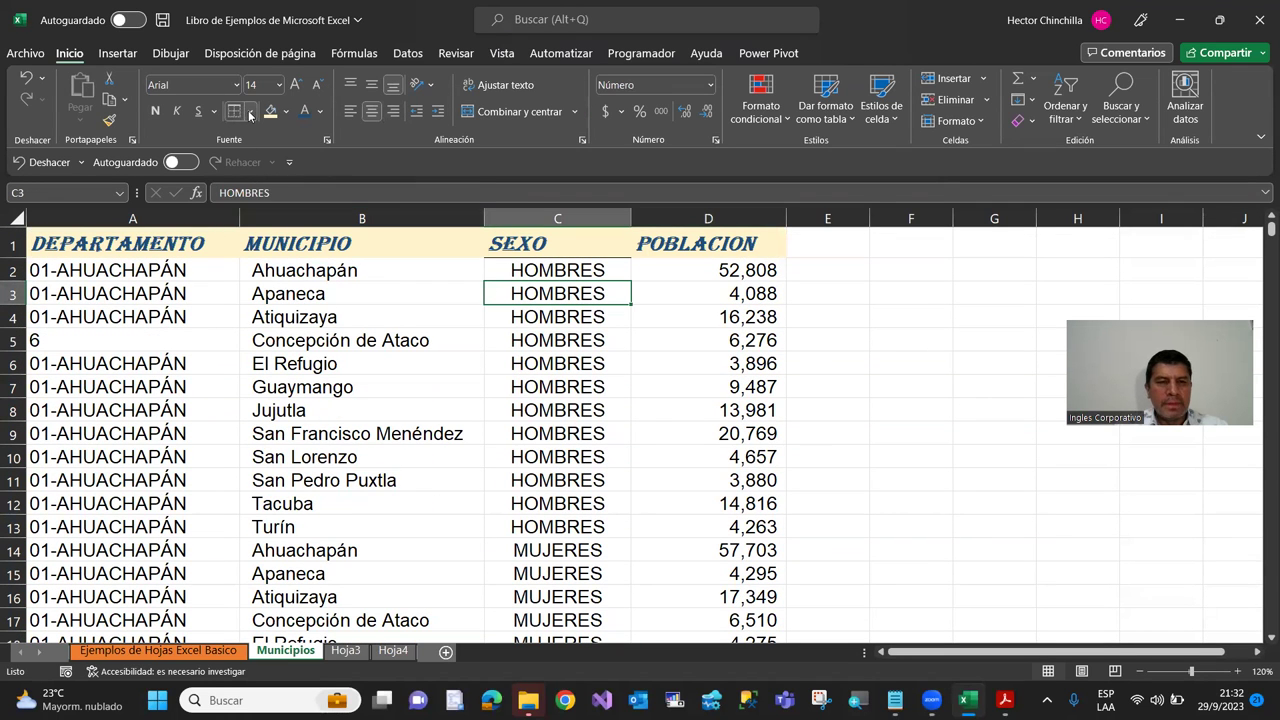
# Step: Put borders on every side of the SEXO header cell C1
pyautogui.click(562, 241)
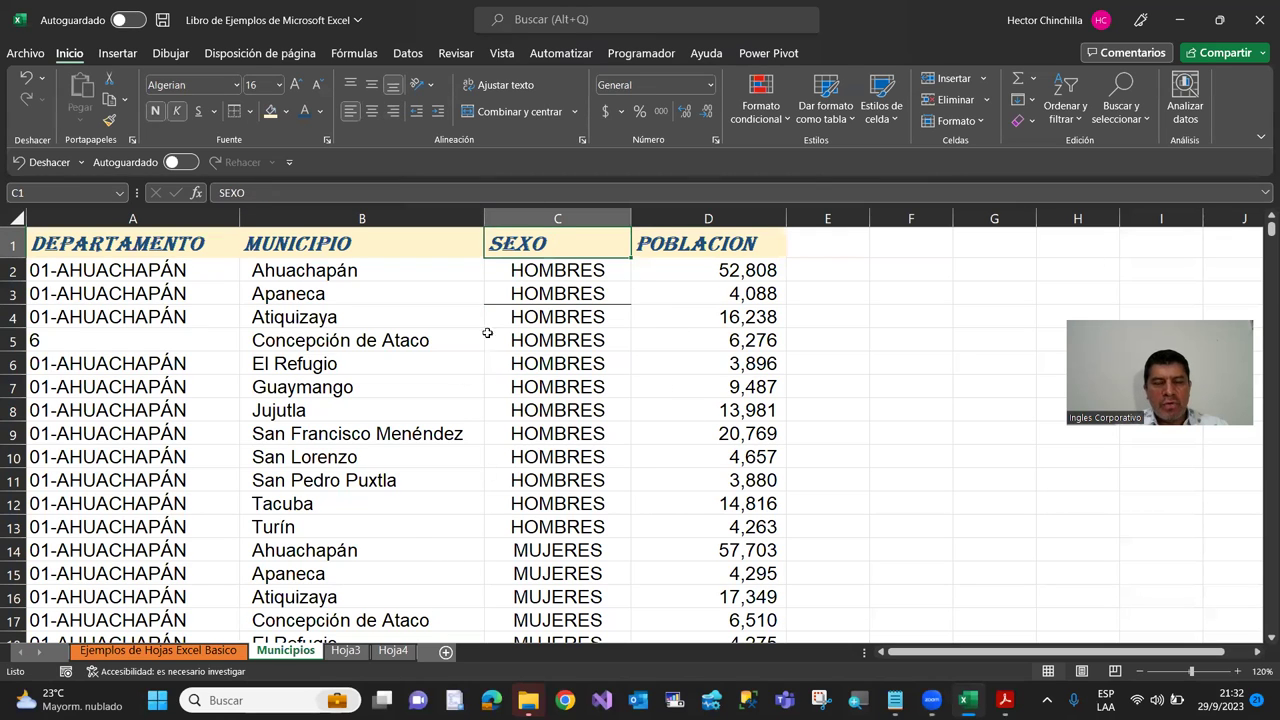
pyautogui.click(249, 113)
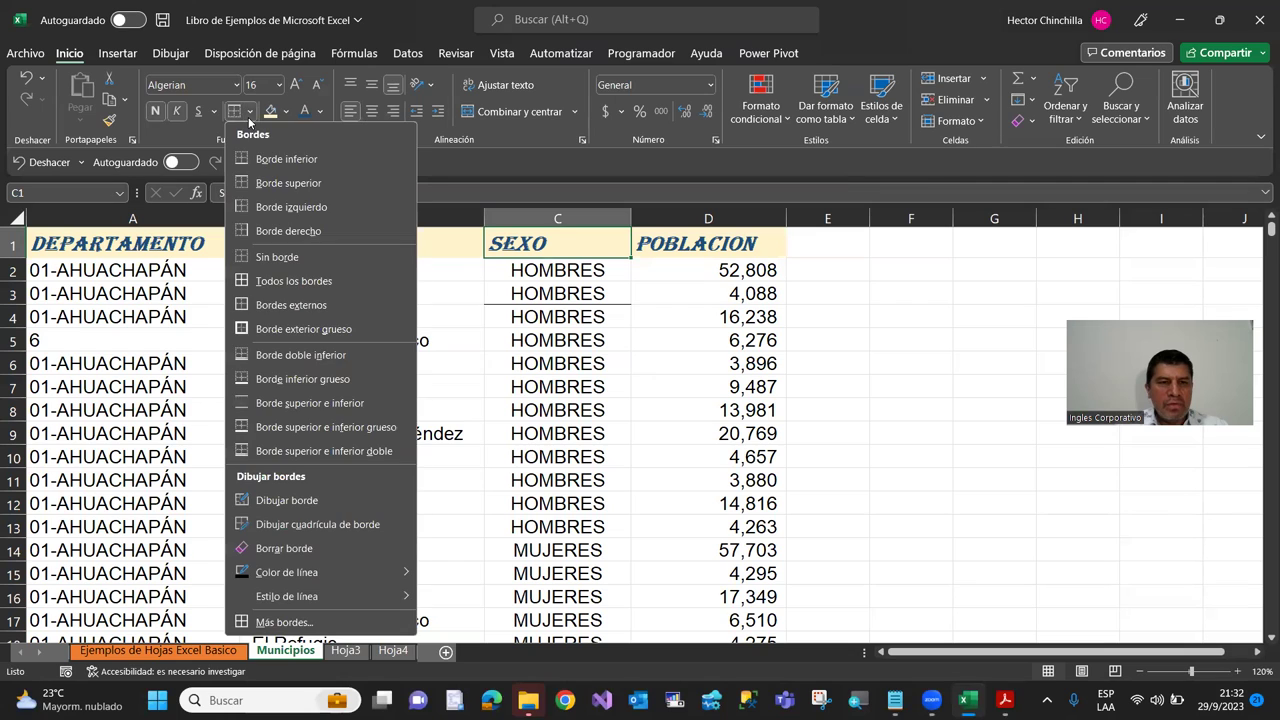
pyautogui.click(268, 288)
pyautogui.click(440, 270)
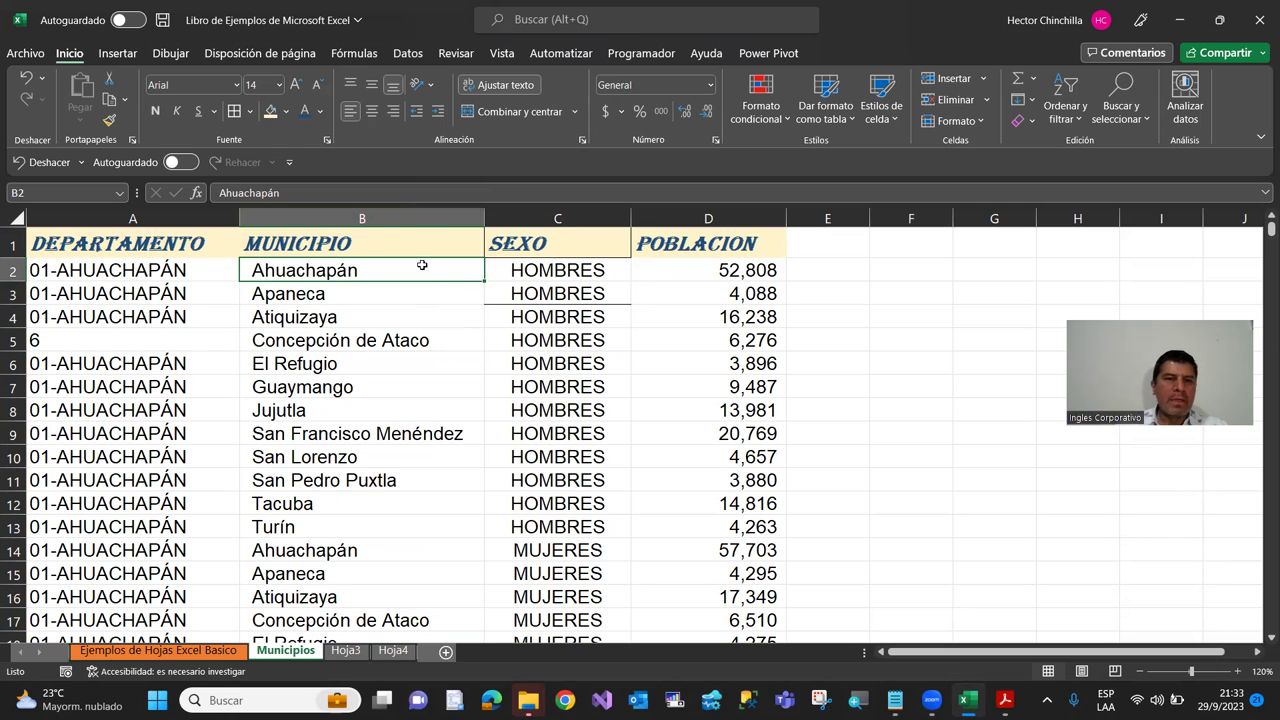
# Step: Select C1:C5 and clear their borders with Sin borde
pyautogui.click(558, 252)
pyautogui.hotkey('shift', 'Down')
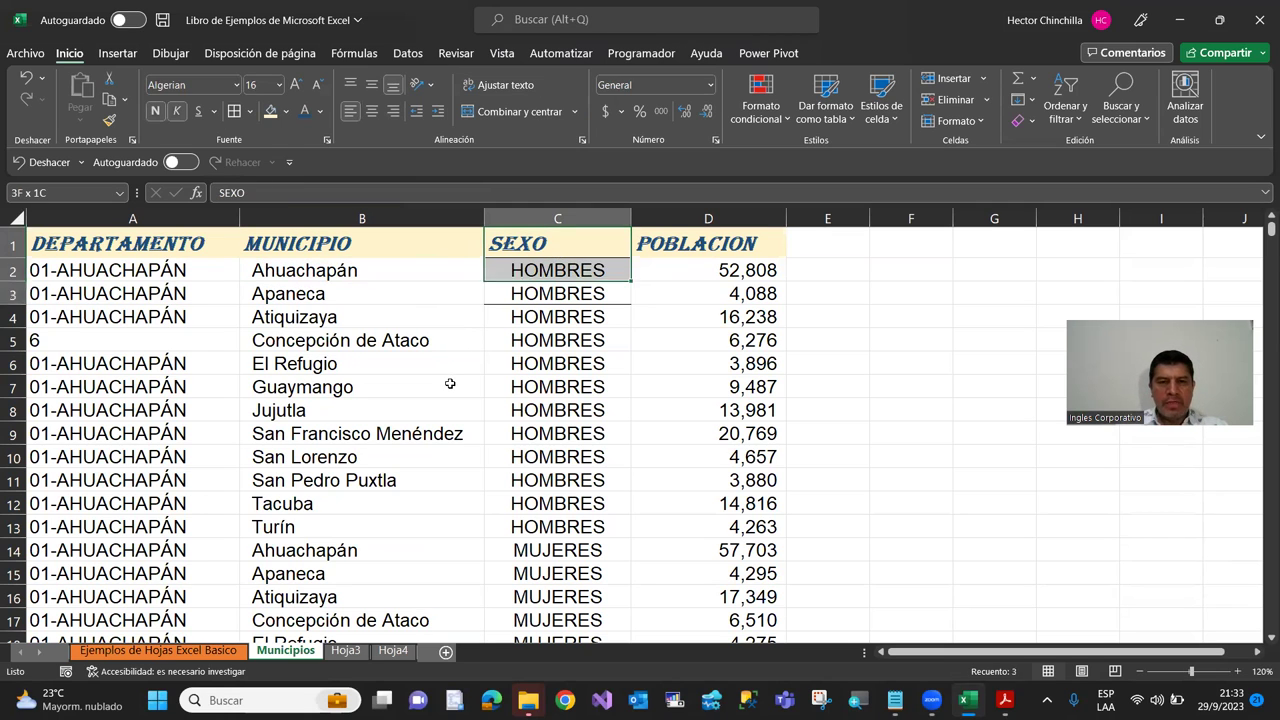
pyautogui.hotkey('shift', 'Down')
pyautogui.hotkey('shift', 'Down')
pyautogui.click(416, 336)
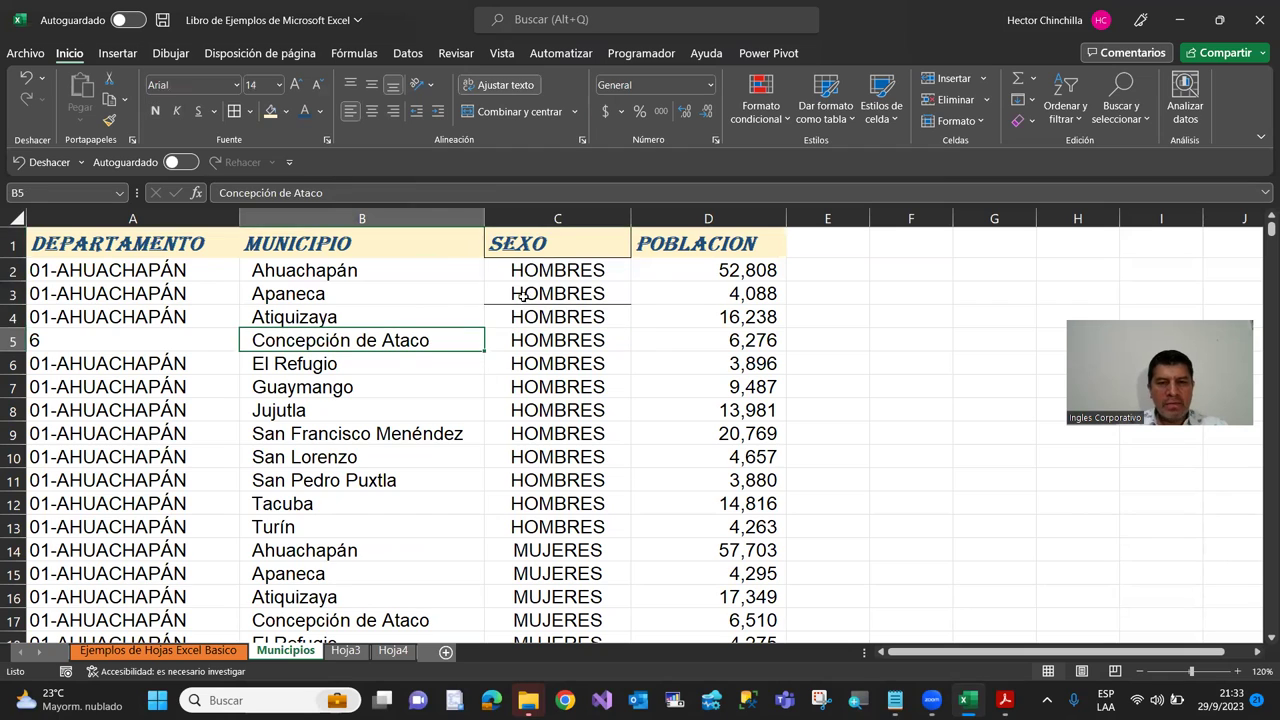
pyautogui.click(549, 243)
pyautogui.hotkey('shift', 'Down')
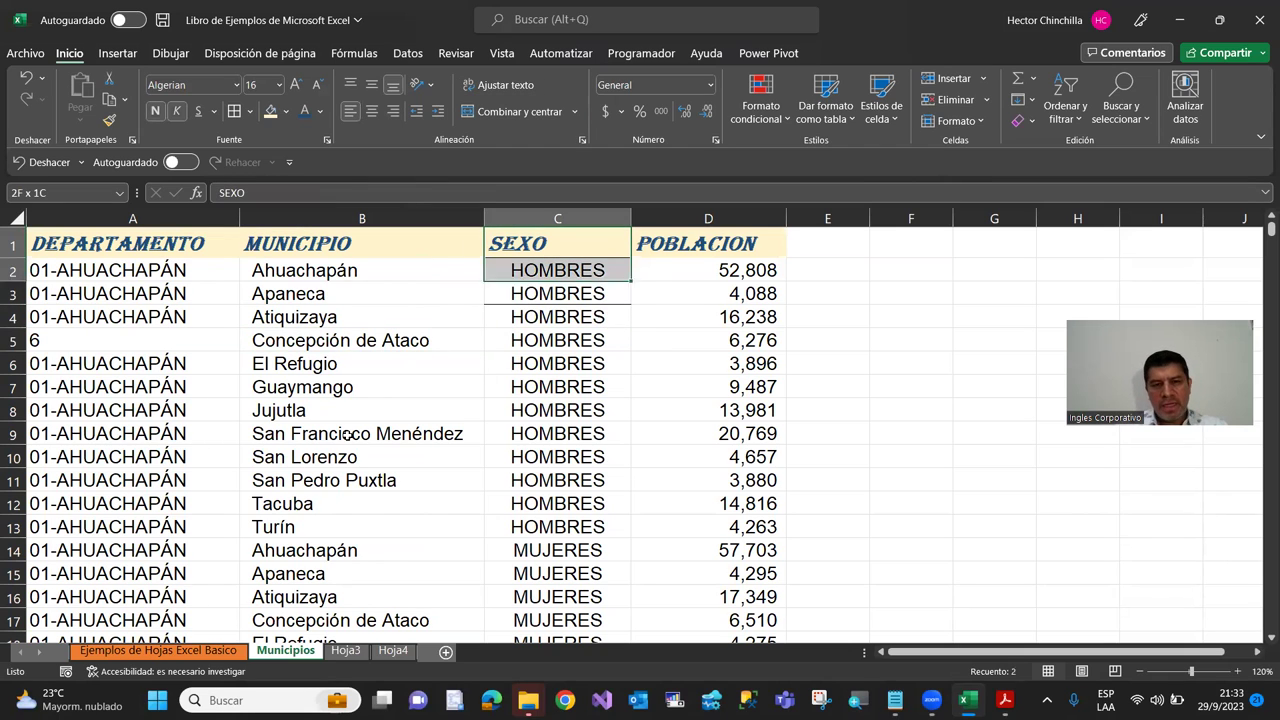
pyautogui.hotkey('shift', 'Down')
pyautogui.hotkey('shift', 'Down')
pyautogui.hotkey('shift', 'Down')
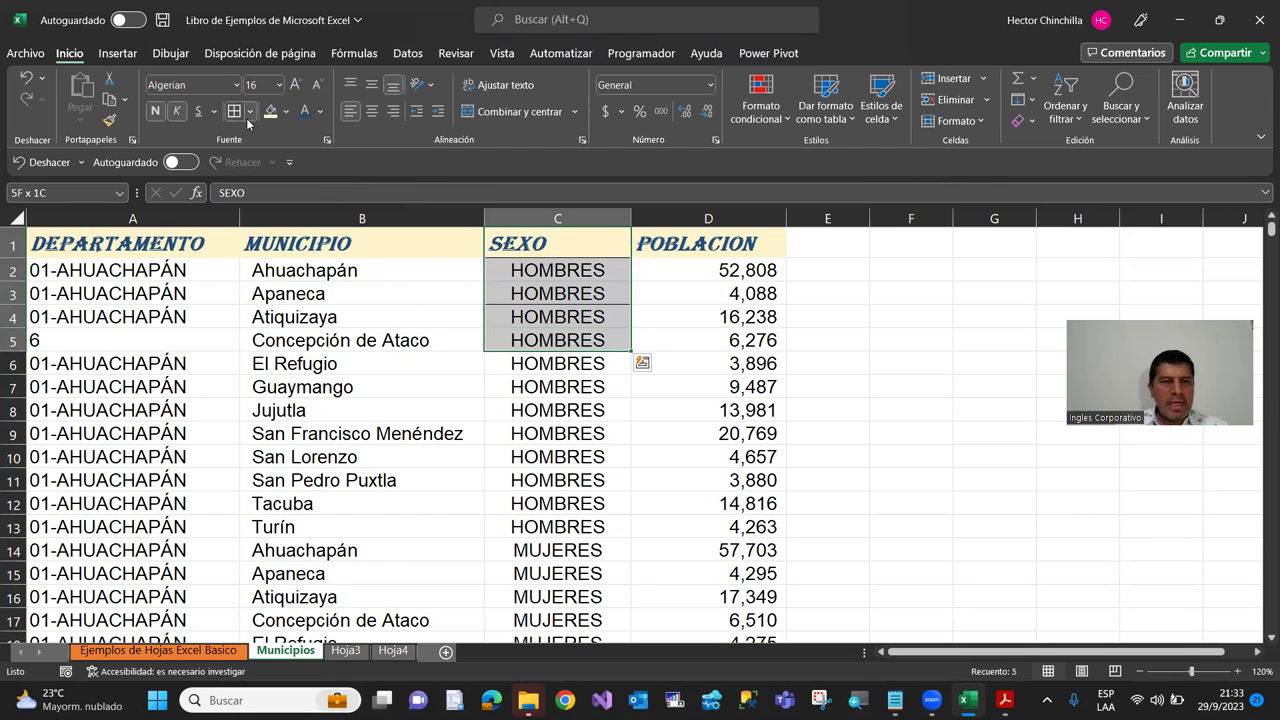
pyautogui.click(248, 118)
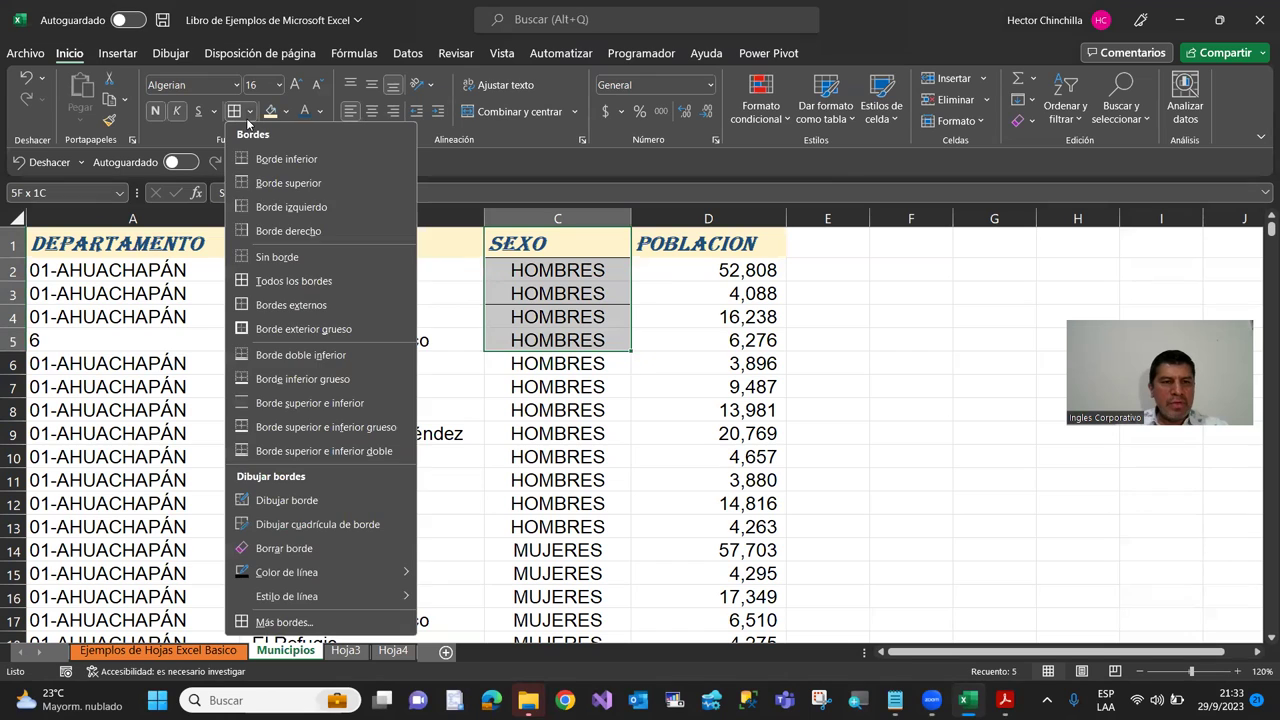
pyautogui.click(270, 259)
pyautogui.click(428, 289)
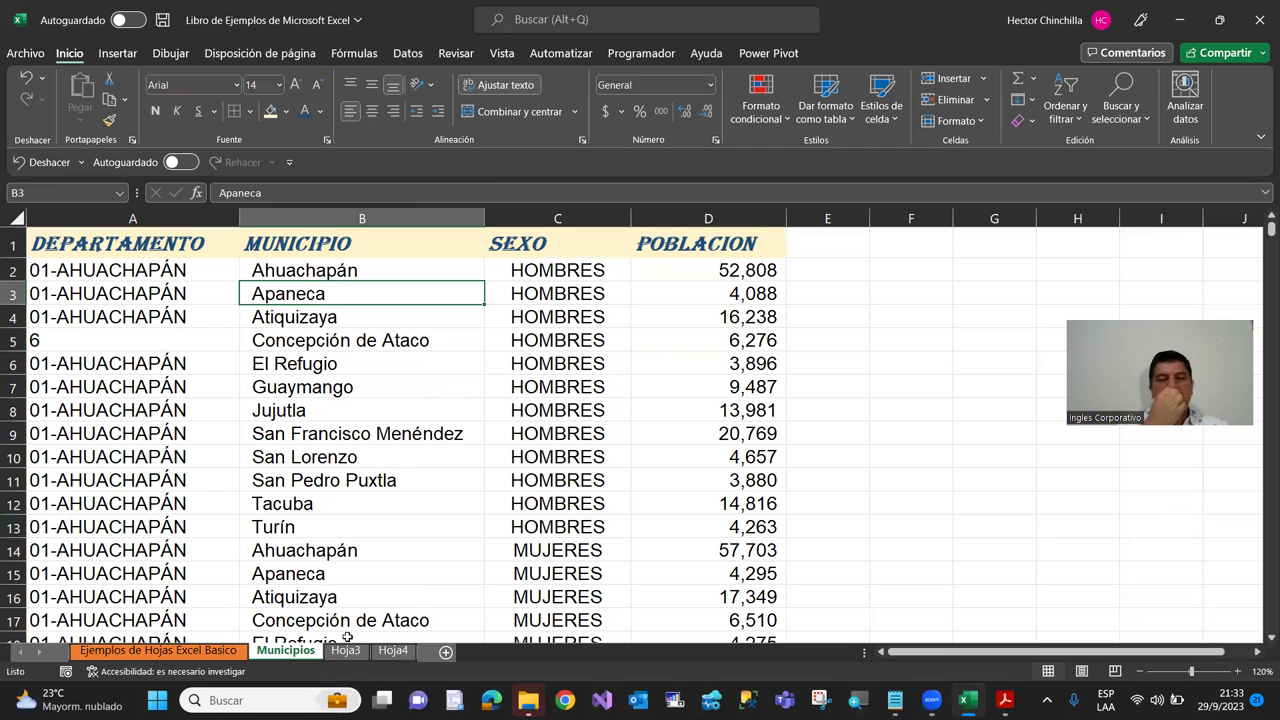
# Step: Copy 01-AHUACHAPÁN from A4 into A5
pyautogui.click(328, 416)
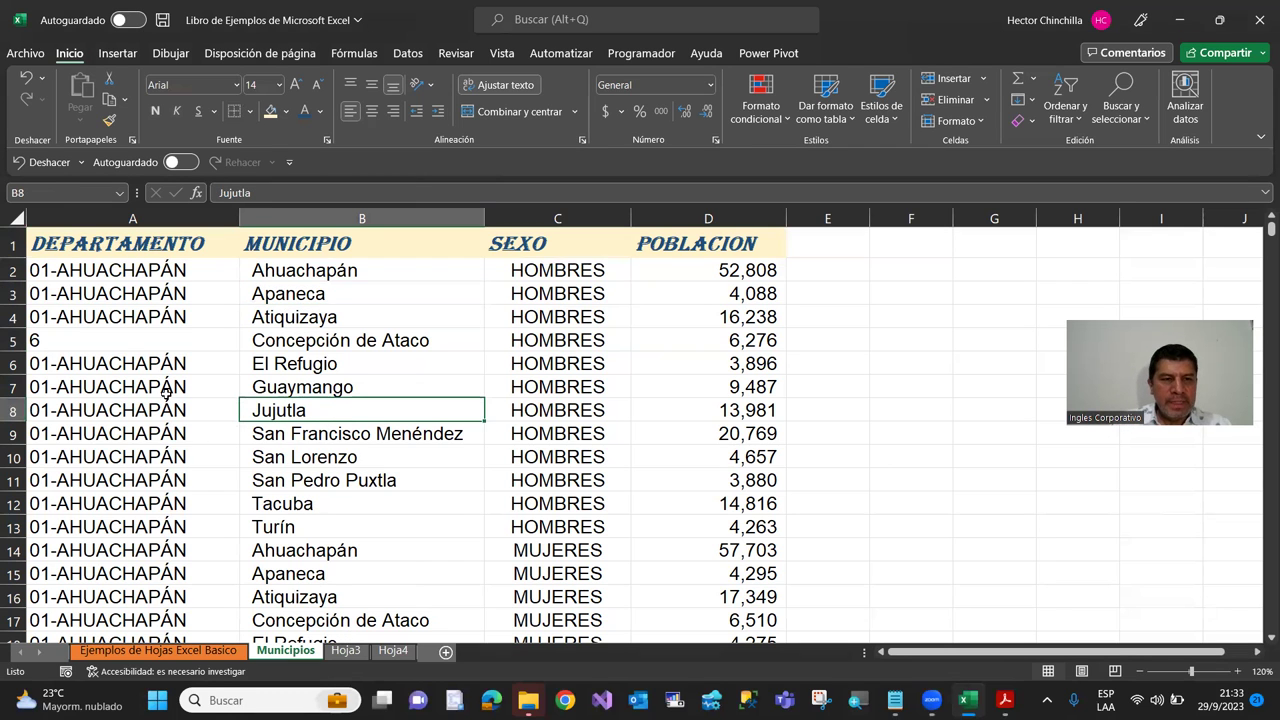
pyautogui.click(100, 317)
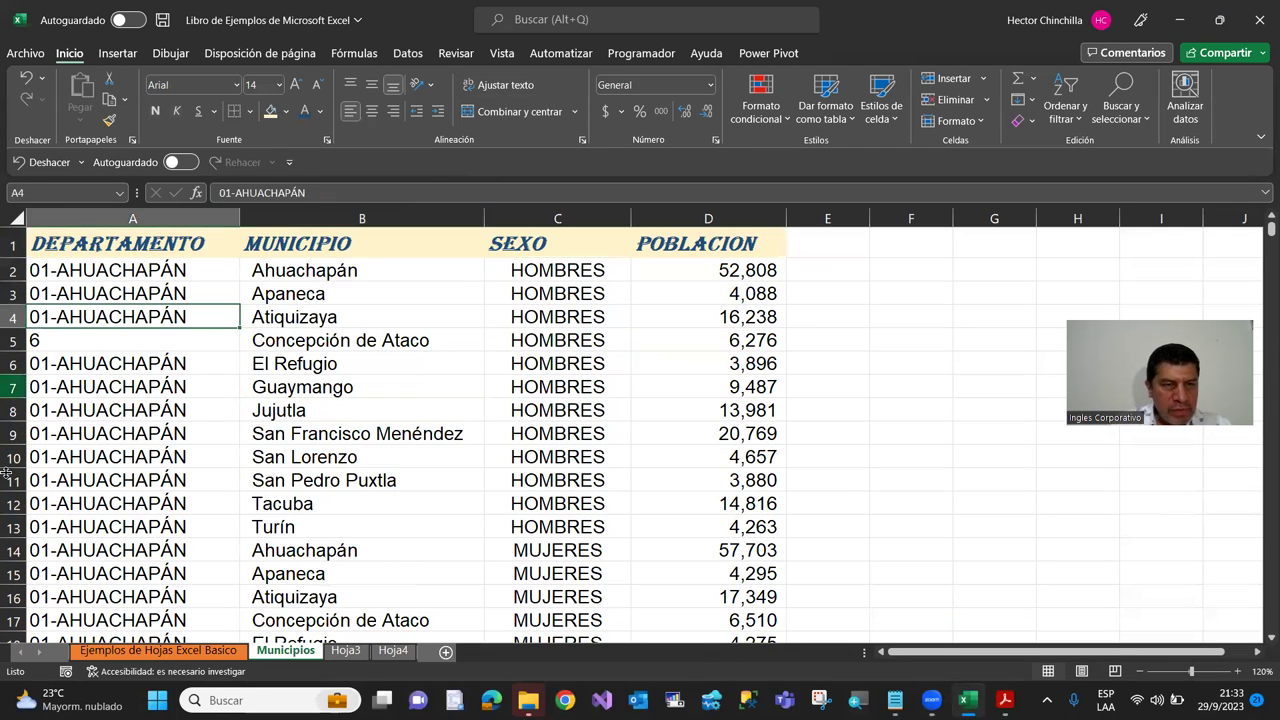
pyautogui.hotkey('ctrl', 'c')
pyautogui.press('Down')
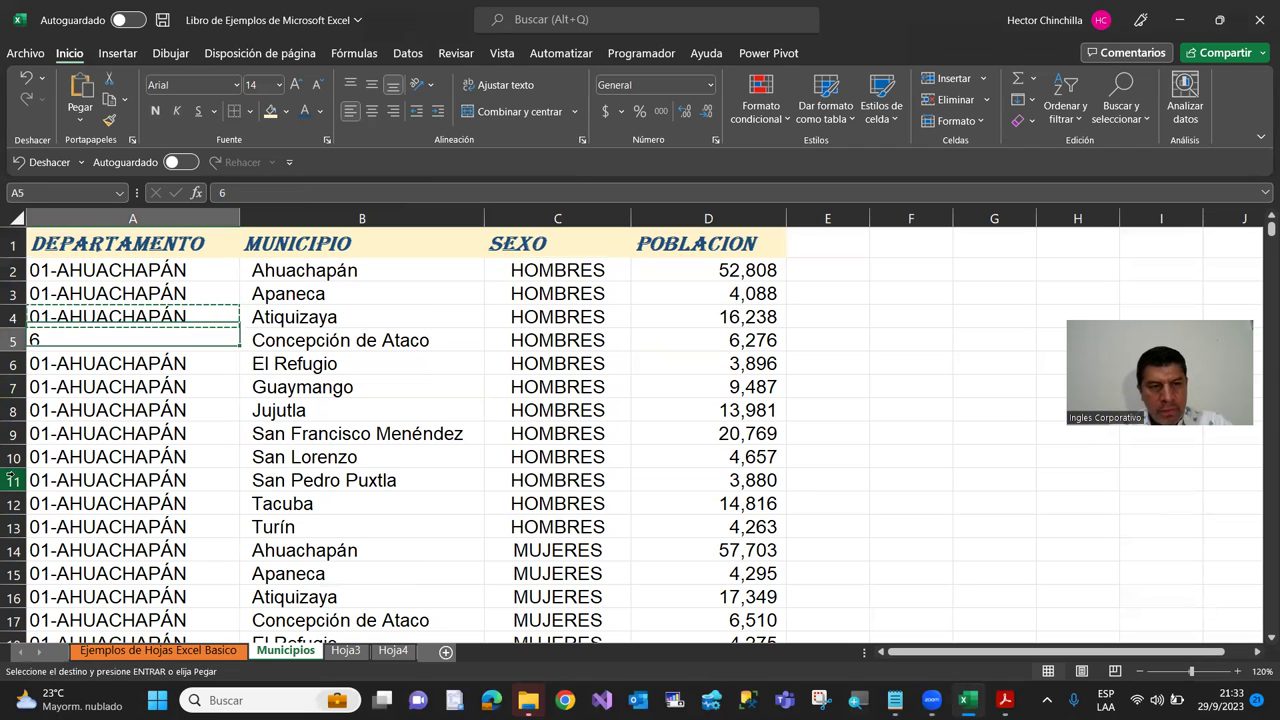
pyautogui.hotkey('ctrl', 'v')
pyautogui.press('Escape')
# Step: Select the table range A1:D12
pyautogui.press('Up')
pyautogui.press('Up')
pyautogui.press('Up')
pyautogui.press('Up')
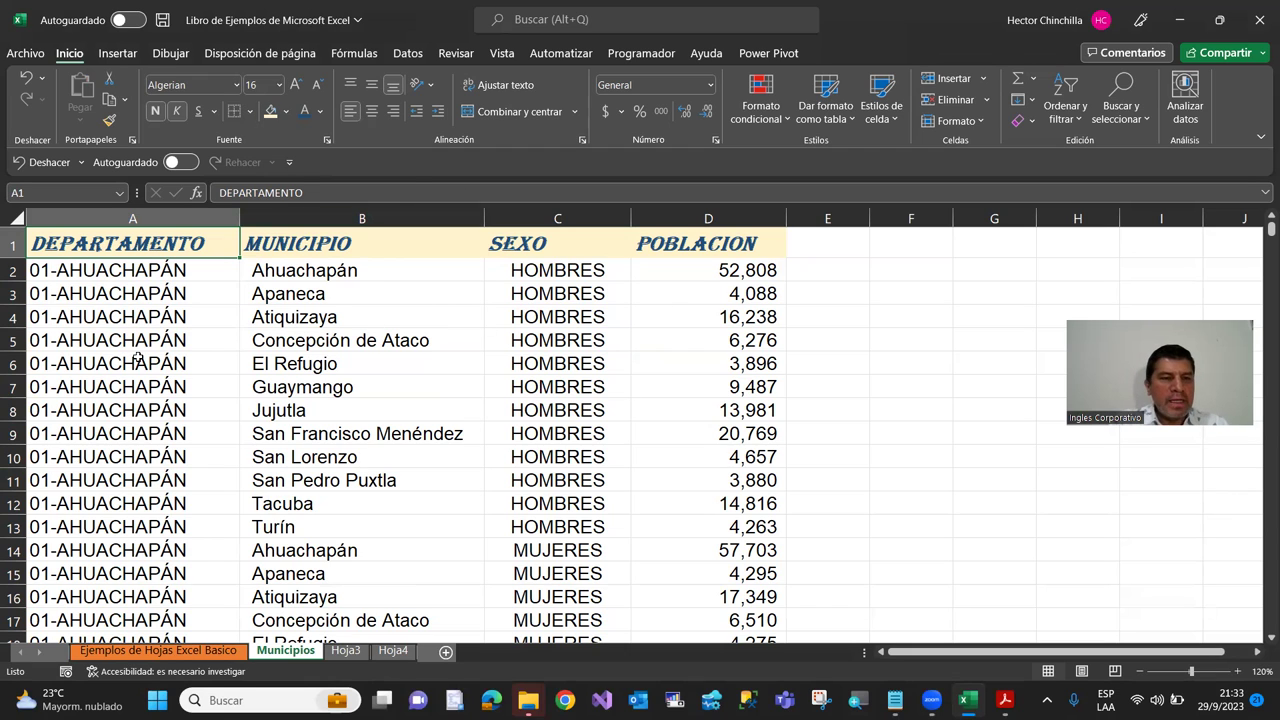
pyautogui.click(152, 393)
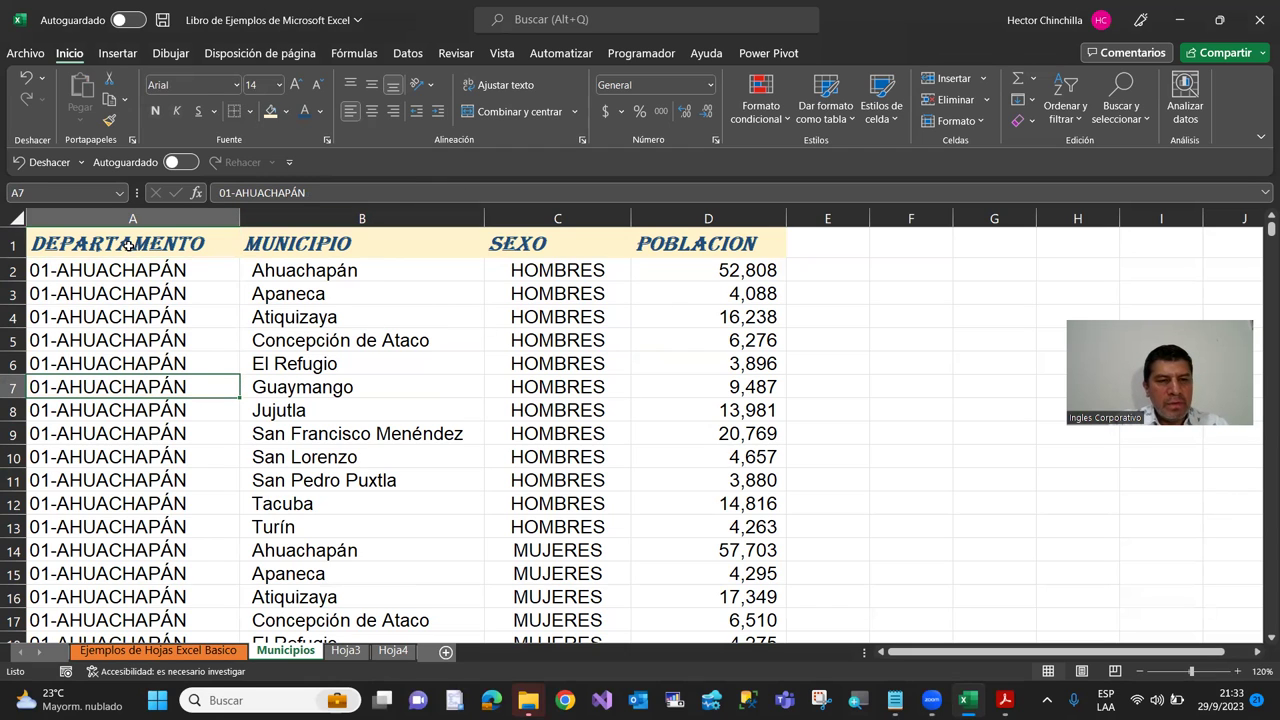
pyautogui.moveTo(128, 246)
pyautogui.mouseDown()
pyautogui.moveTo(660, 410)
pyautogui.moveTo(686, 505)
pyautogui.mouseUp()
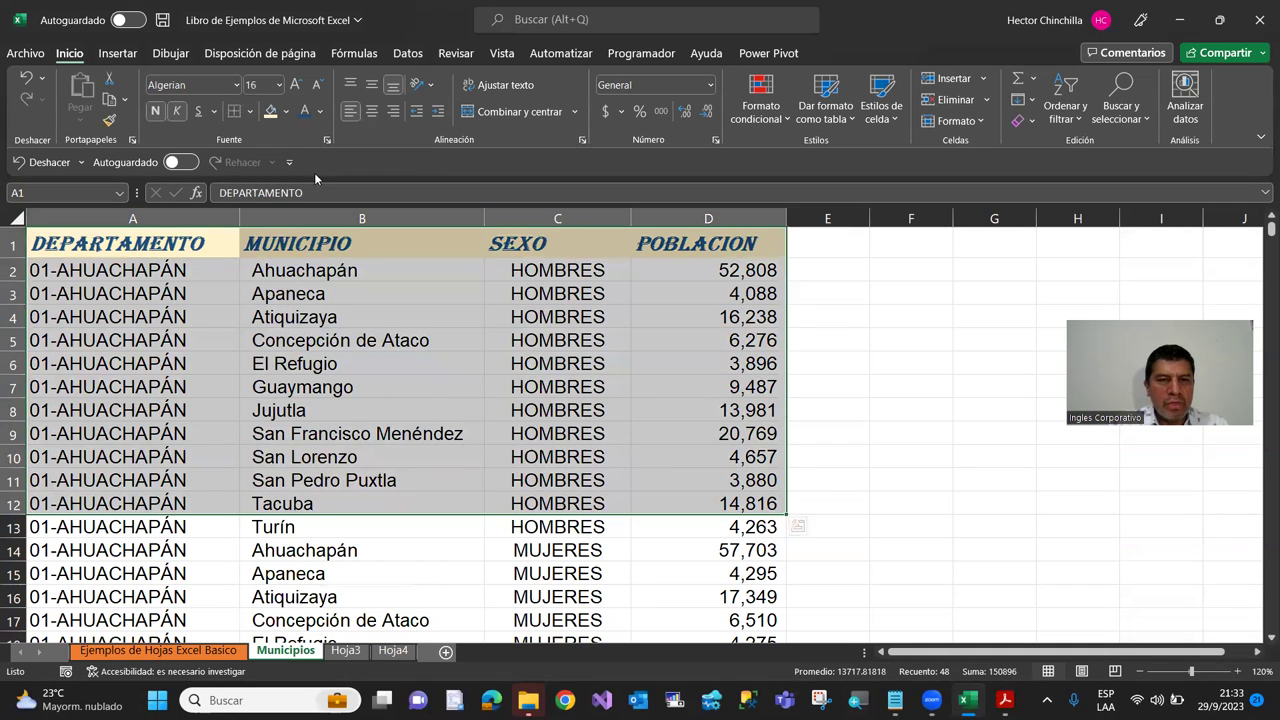
# Step: Try an outside border (Bordes externos) around A1:D12, then undo it
pyautogui.click(250, 112)
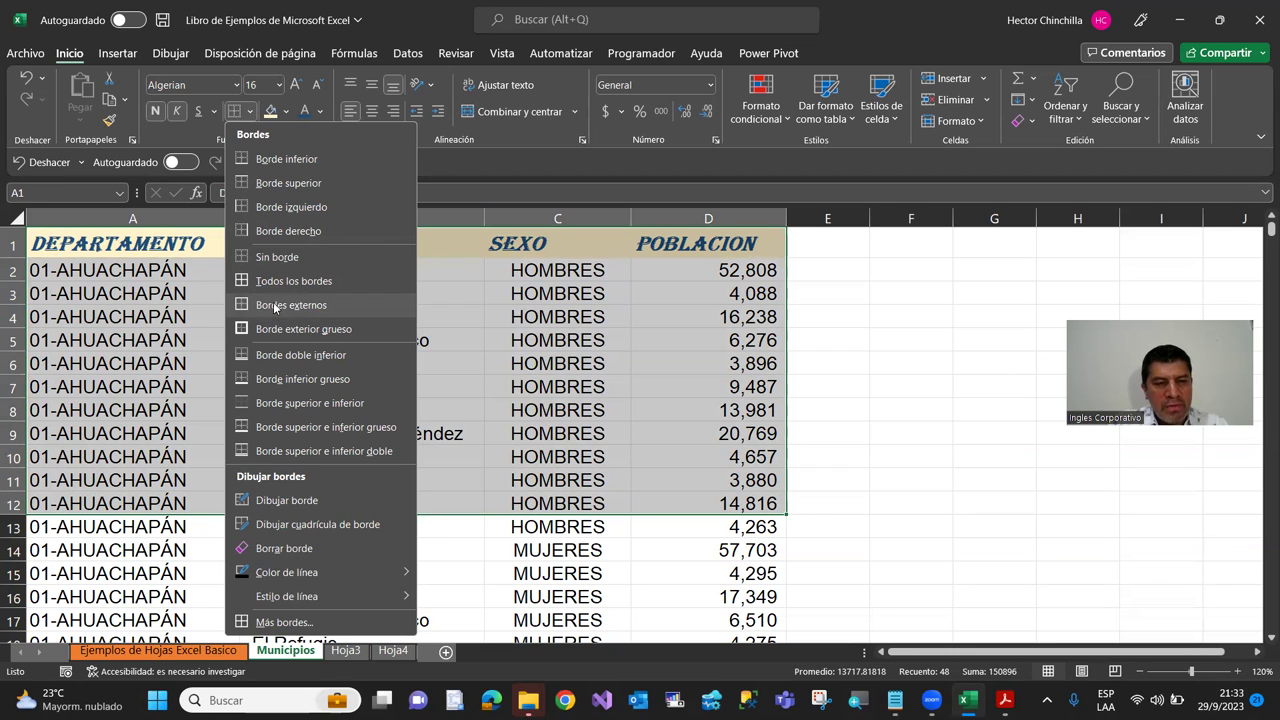
pyautogui.click(275, 305)
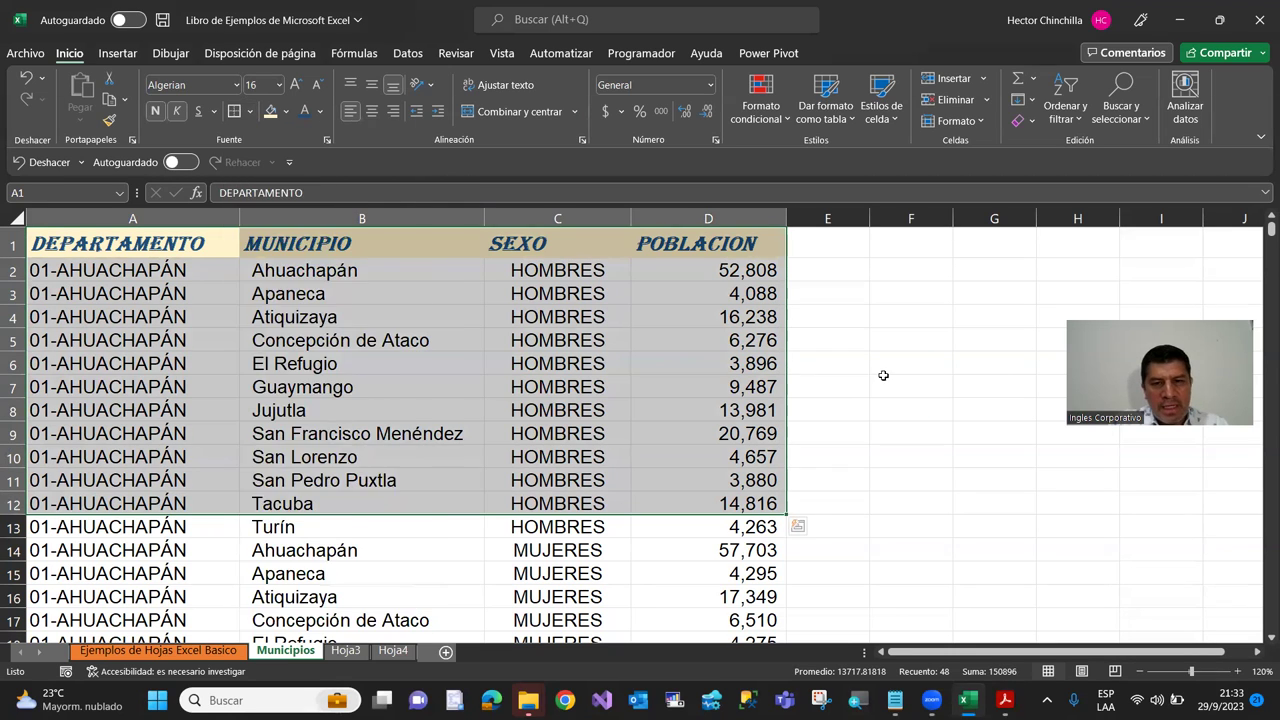
pyautogui.click(882, 378)
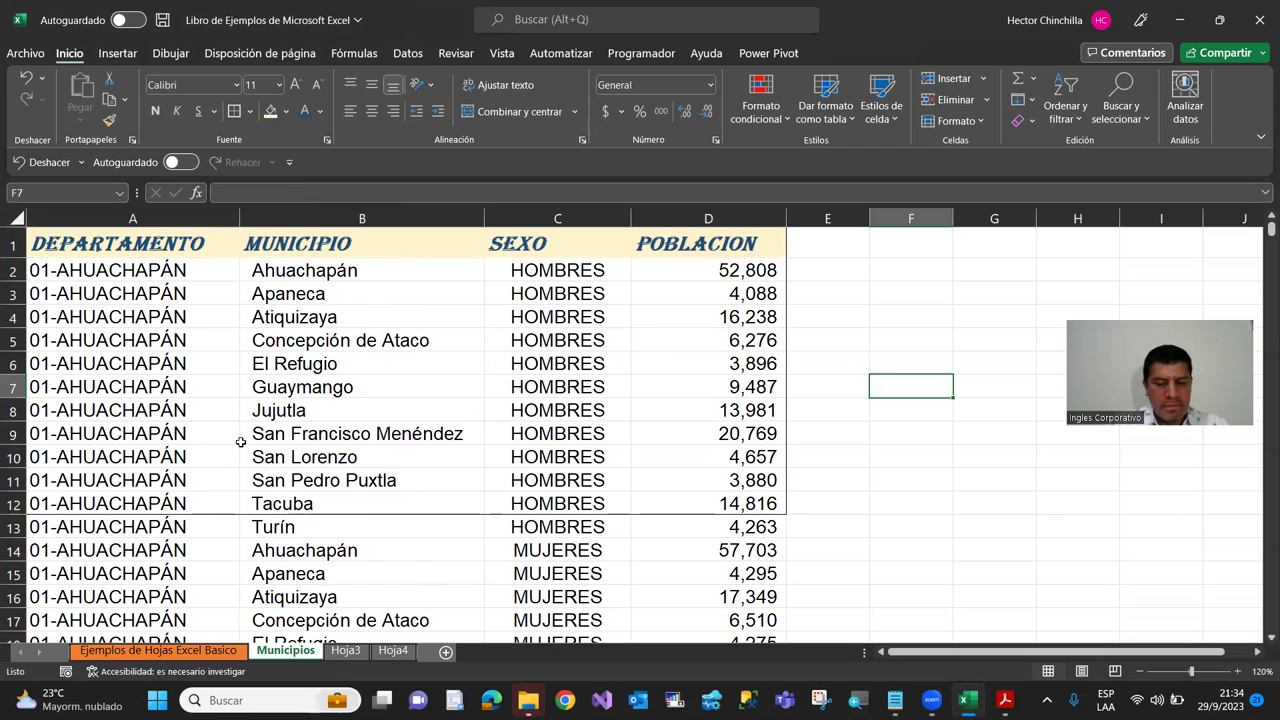
pyautogui.hotkey('ctrl', 'z')
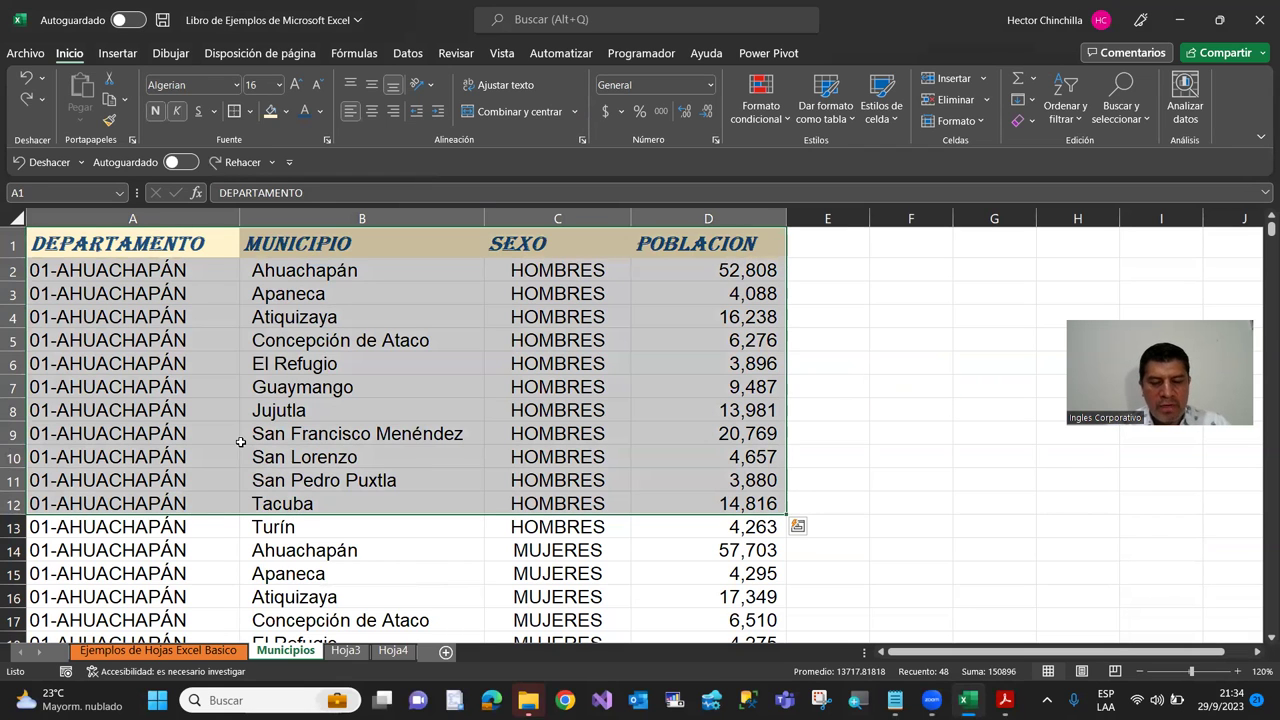
# Step: Outline the block B4:D10 with Bordes externos
pyautogui.click(547, 466)
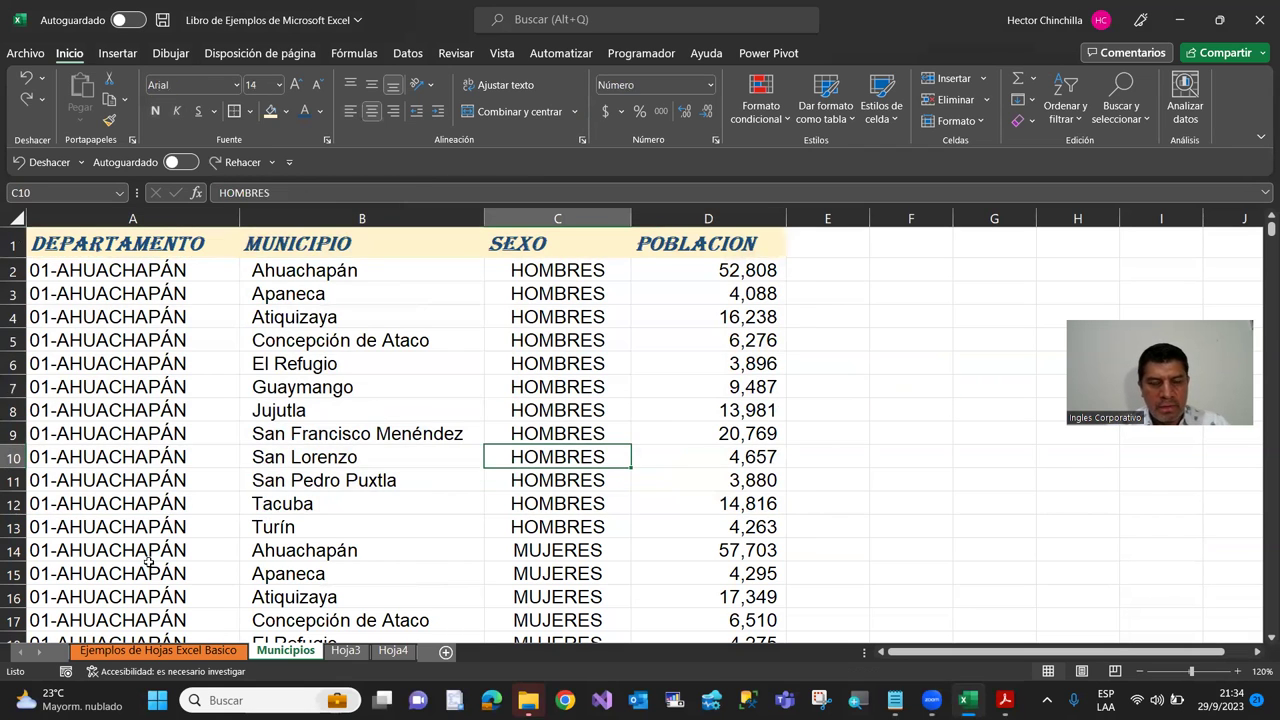
pyautogui.click(258, 487)
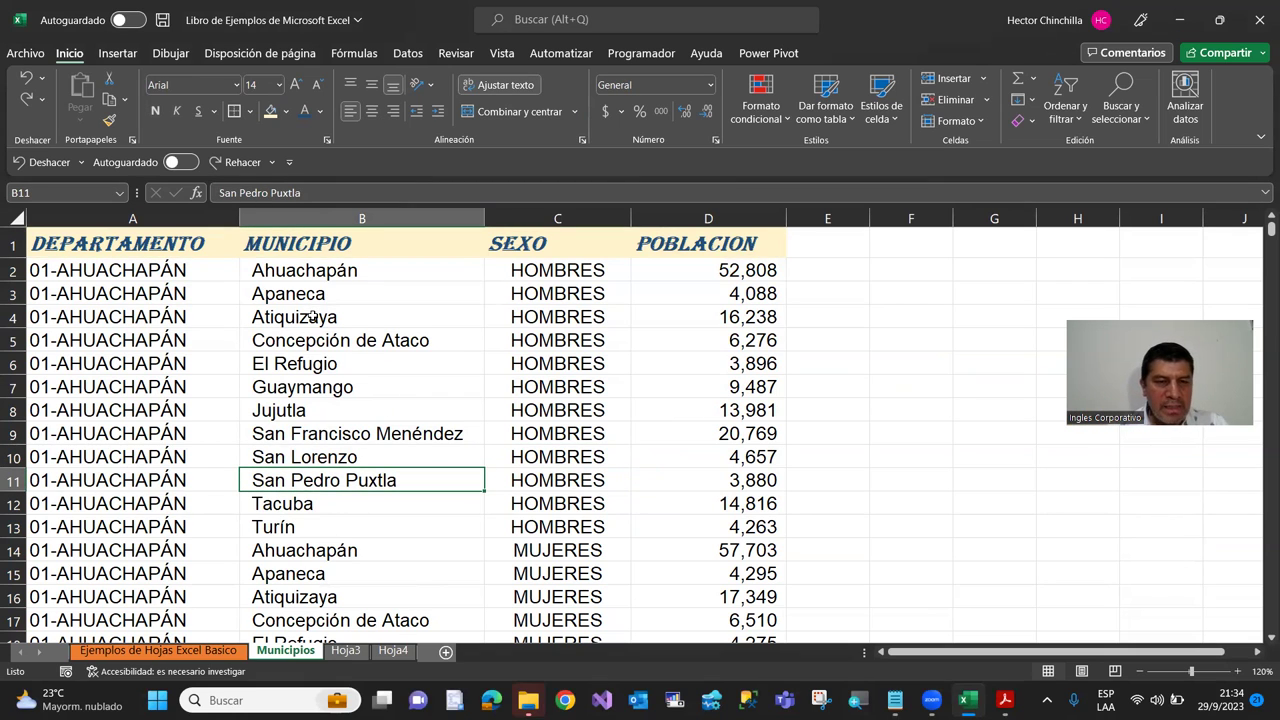
pyautogui.moveTo(312, 316)
pyautogui.mouseDown()
pyautogui.moveTo(512, 462)
pyautogui.moveTo(703, 455)
pyautogui.mouseUp()
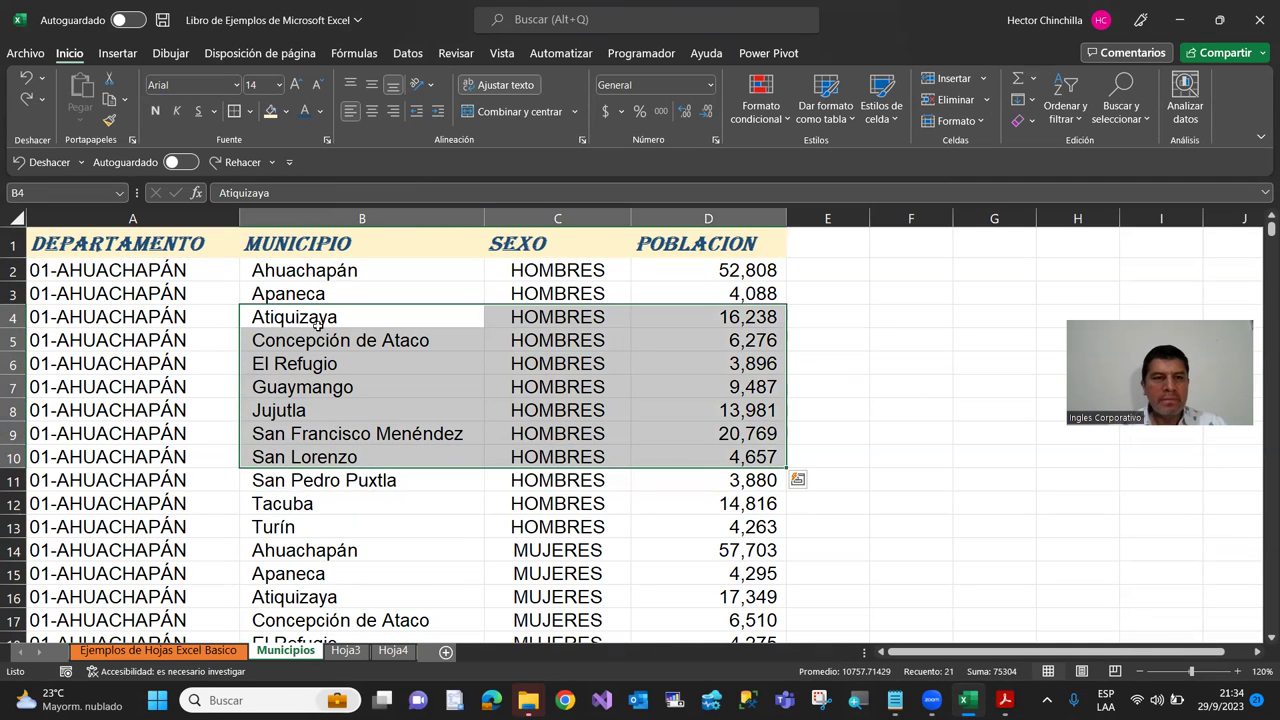
pyautogui.click(234, 111)
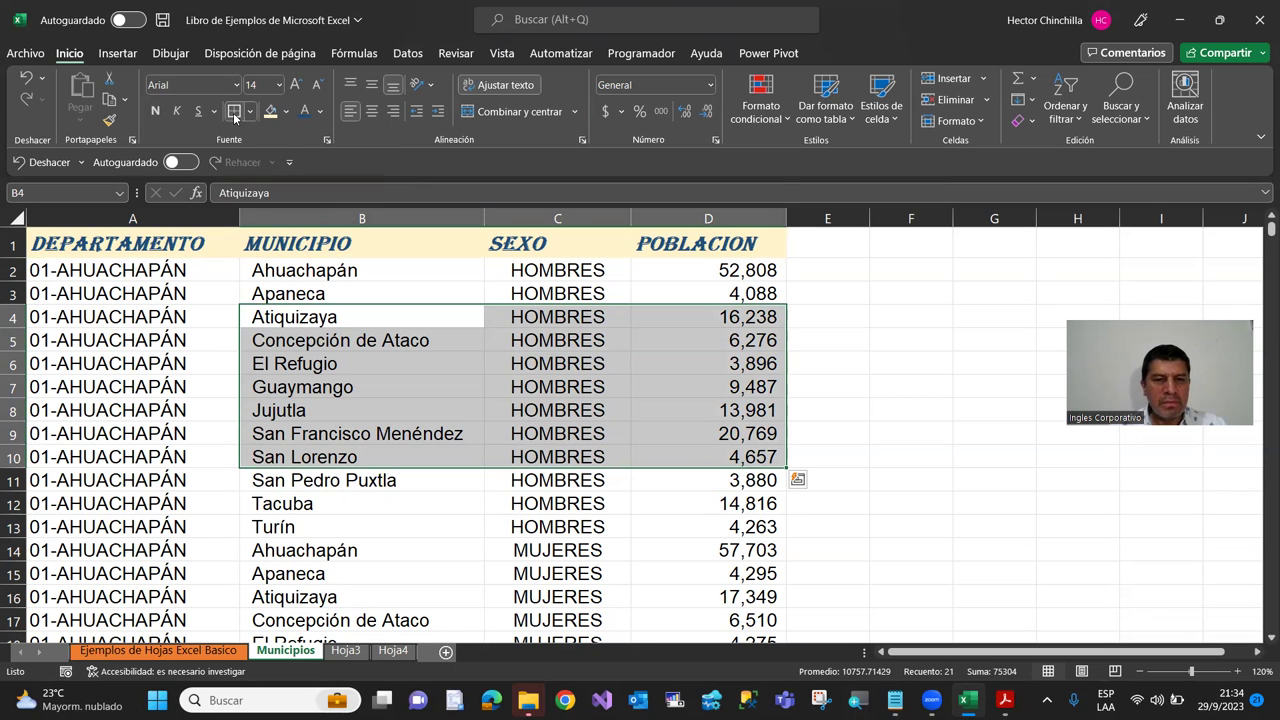
pyautogui.click(849, 363)
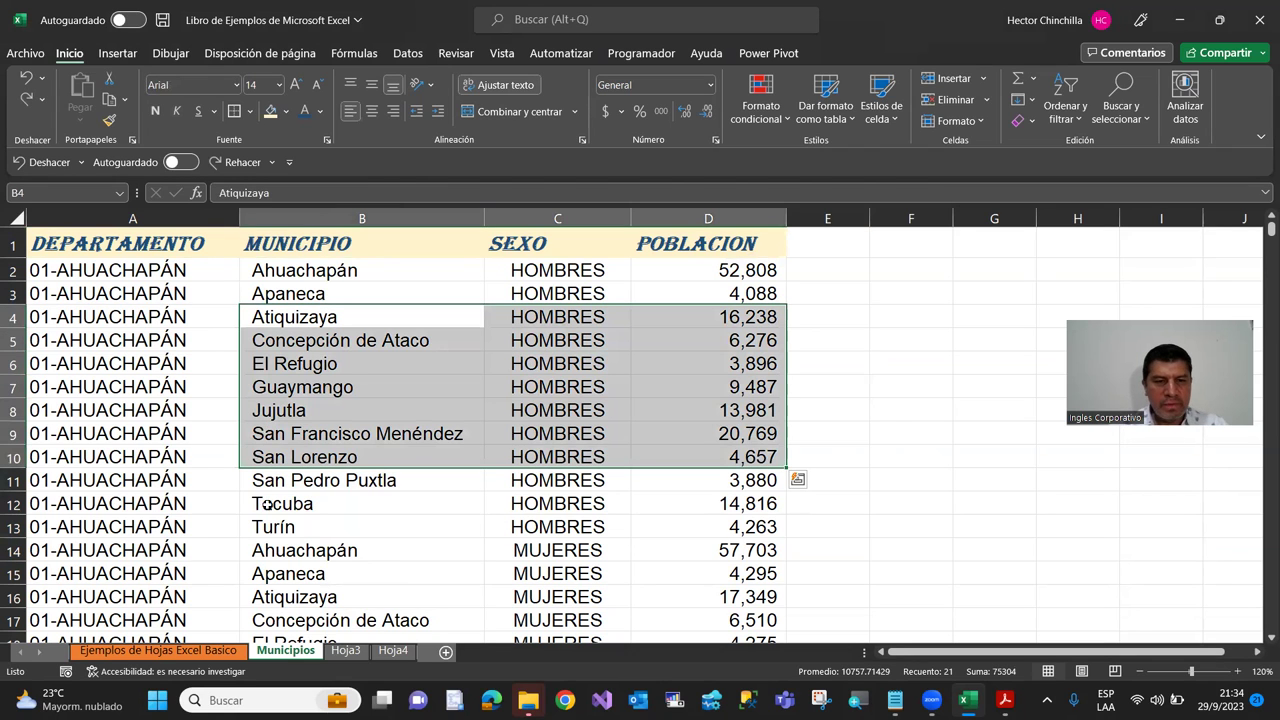
# Step: Apply Todos los bordes to every cell in B4:D11
pyautogui.click(380, 480)
pyautogui.moveTo(297, 318); pyautogui.dragTo(700, 482)
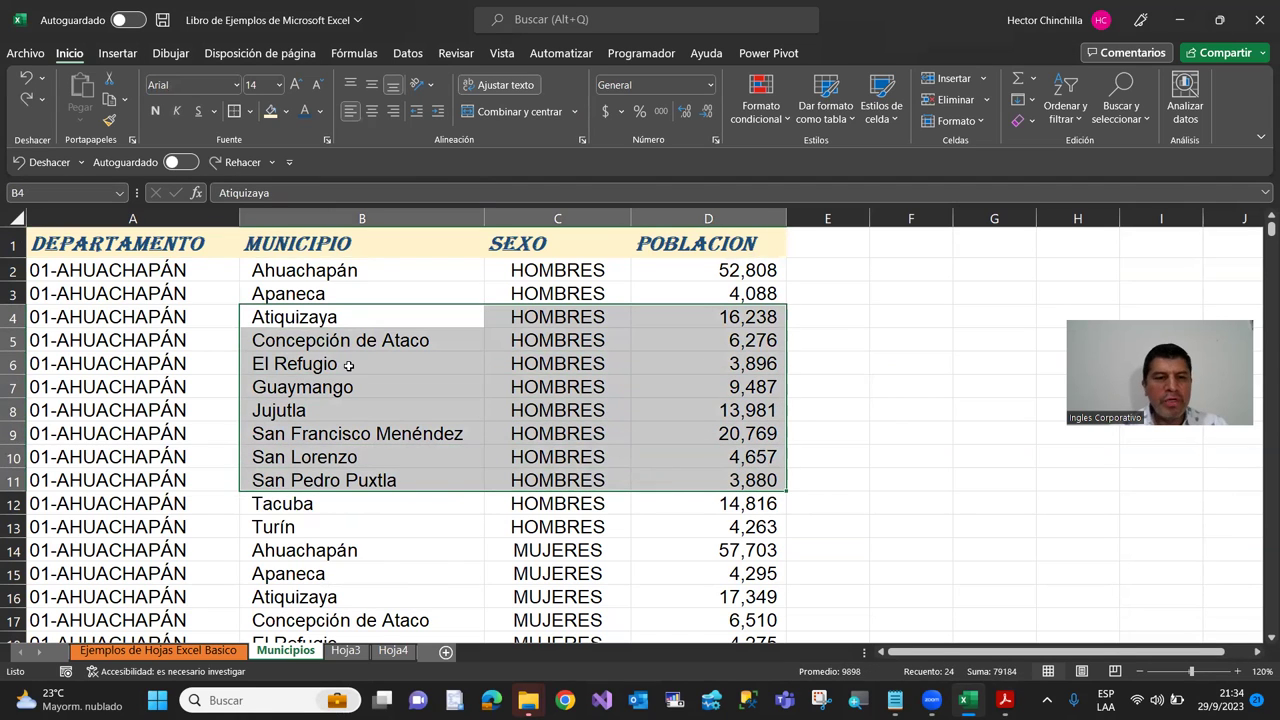
pyautogui.click(251, 114)
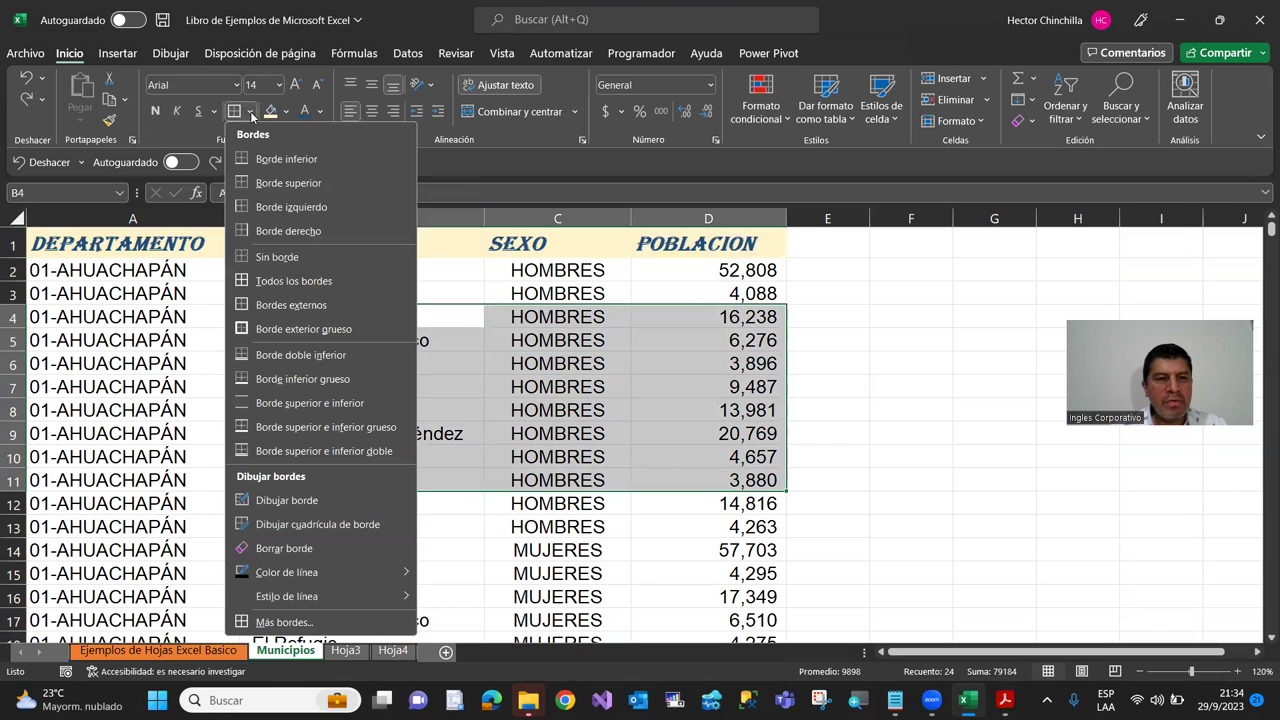
pyautogui.click(274, 281)
pyautogui.click(914, 425)
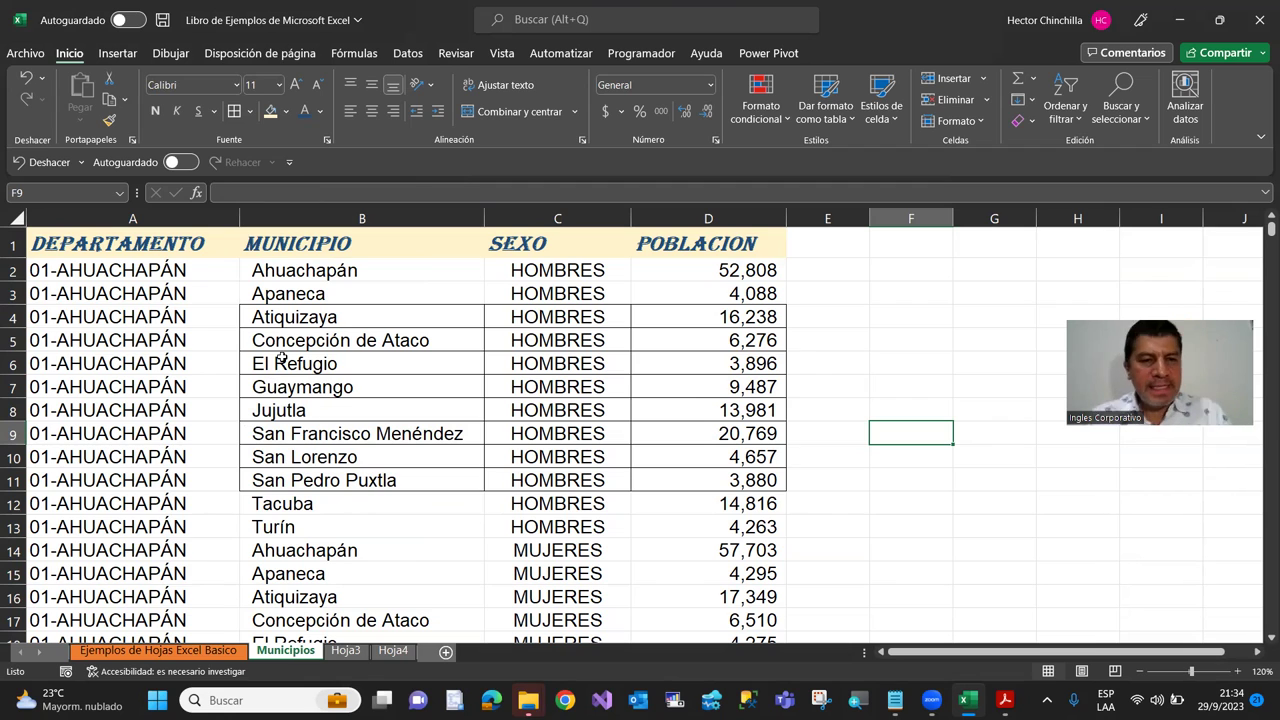
# Step: Undo the borders on B4:D11, leaving those rows unframed
pyautogui.click(265, 317)
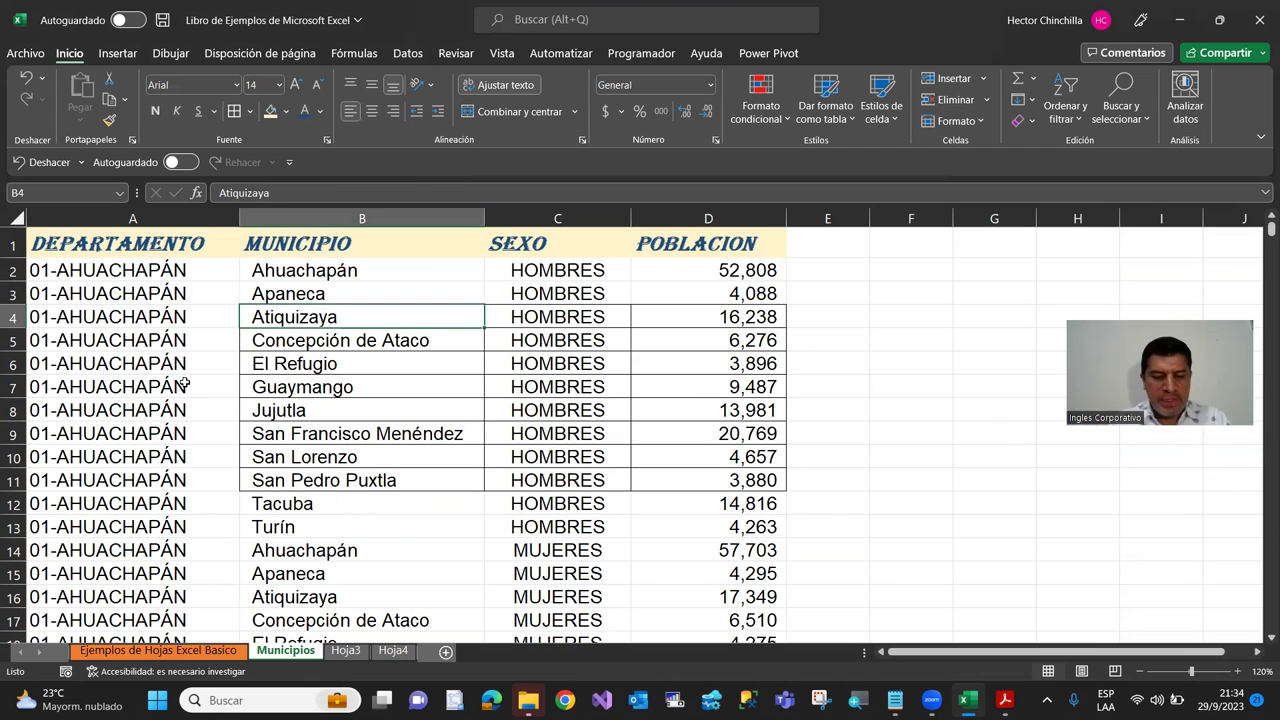
pyautogui.hotkey('ctrl', 'z')
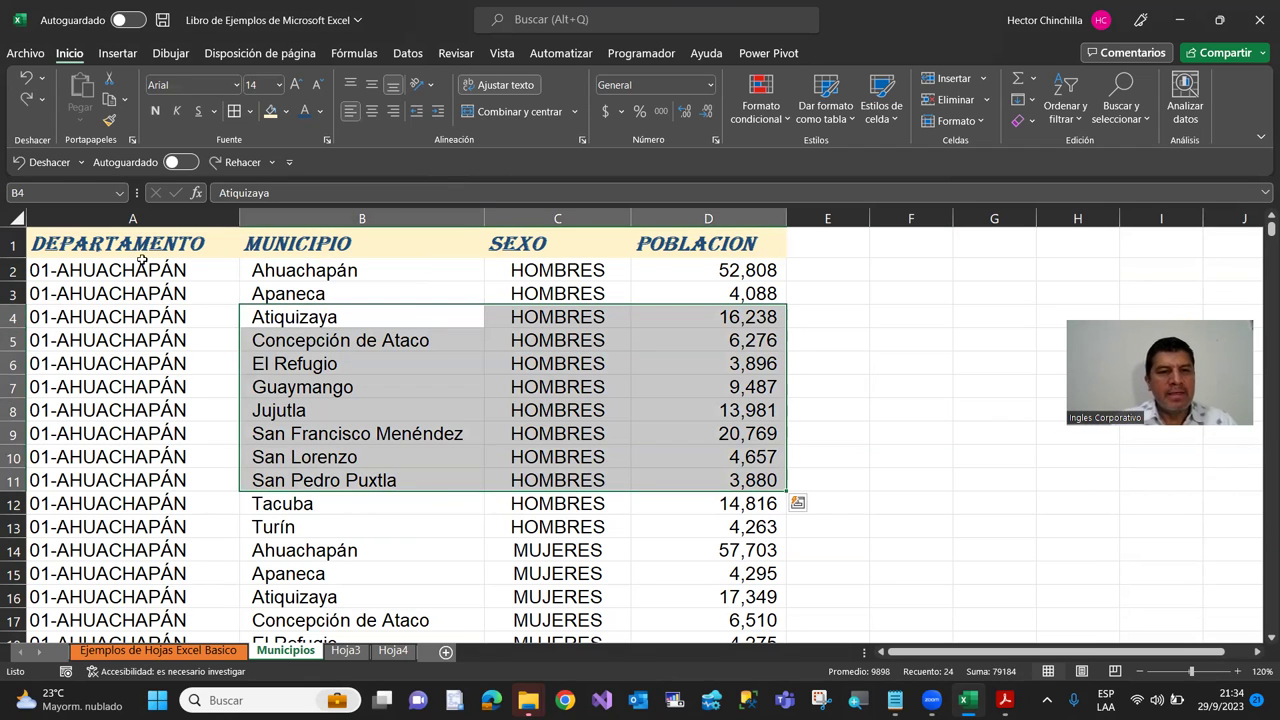
pyautogui.click(255, 272)
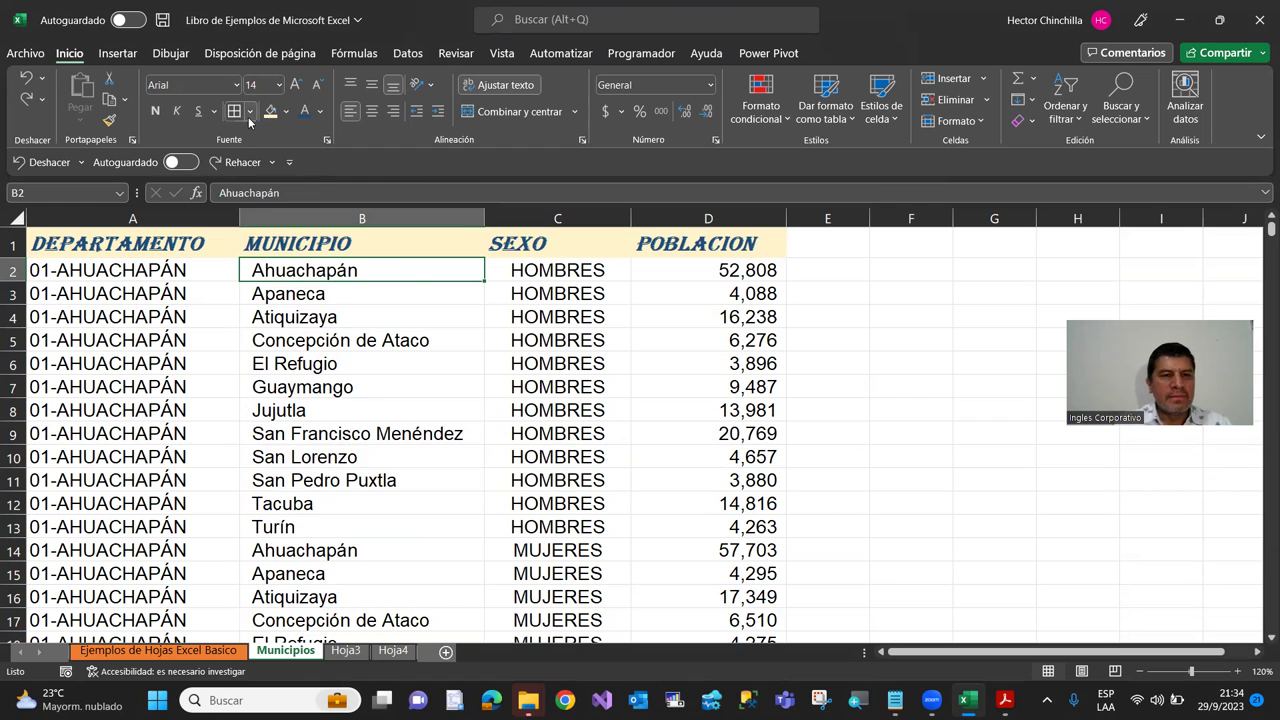
pyautogui.click(250, 111)
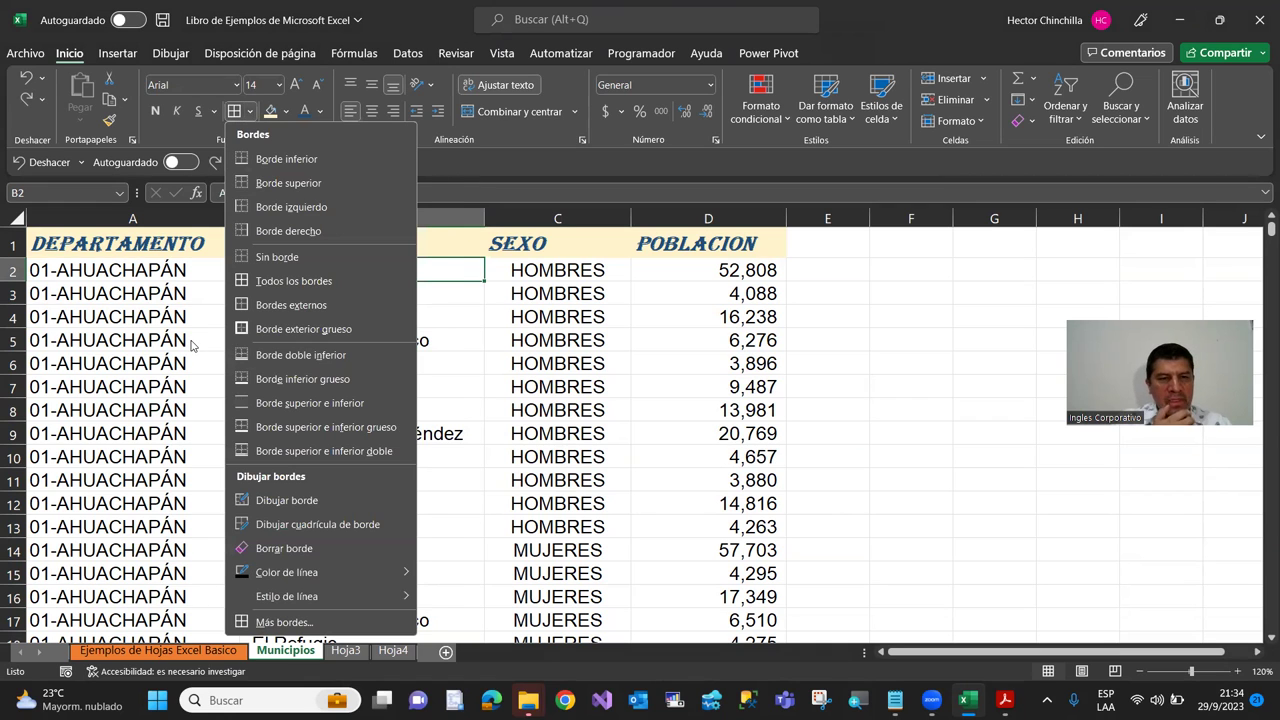
pyautogui.click(192, 345)
pyautogui.press('Up')
pyautogui.press('Up')
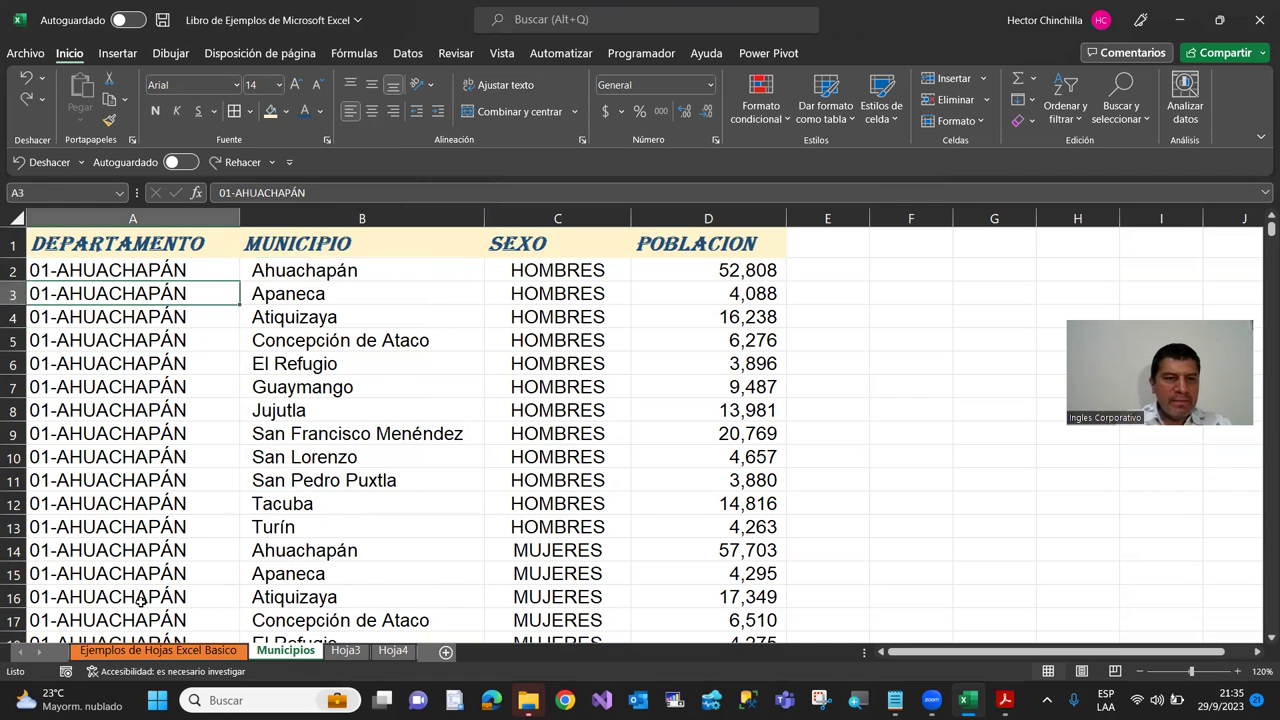
pyautogui.press('Up')
pyautogui.press('Up')
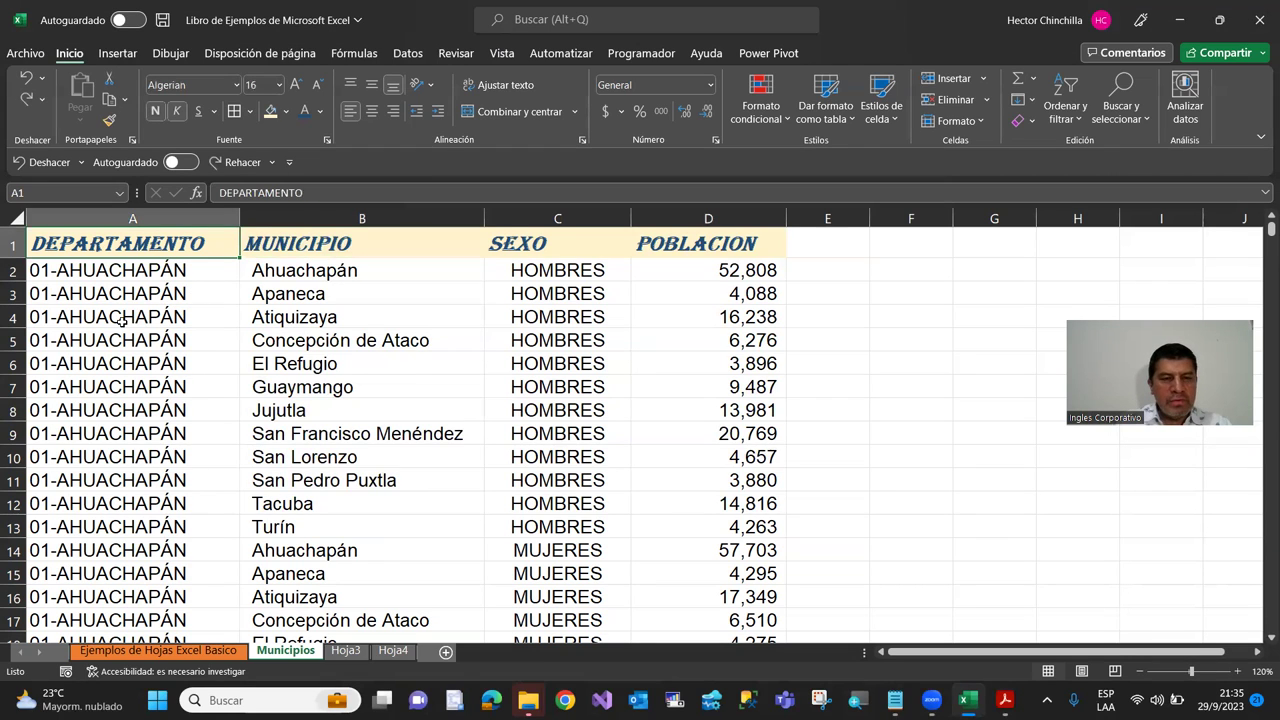
pyautogui.press('Down')
pyautogui.press('Up')
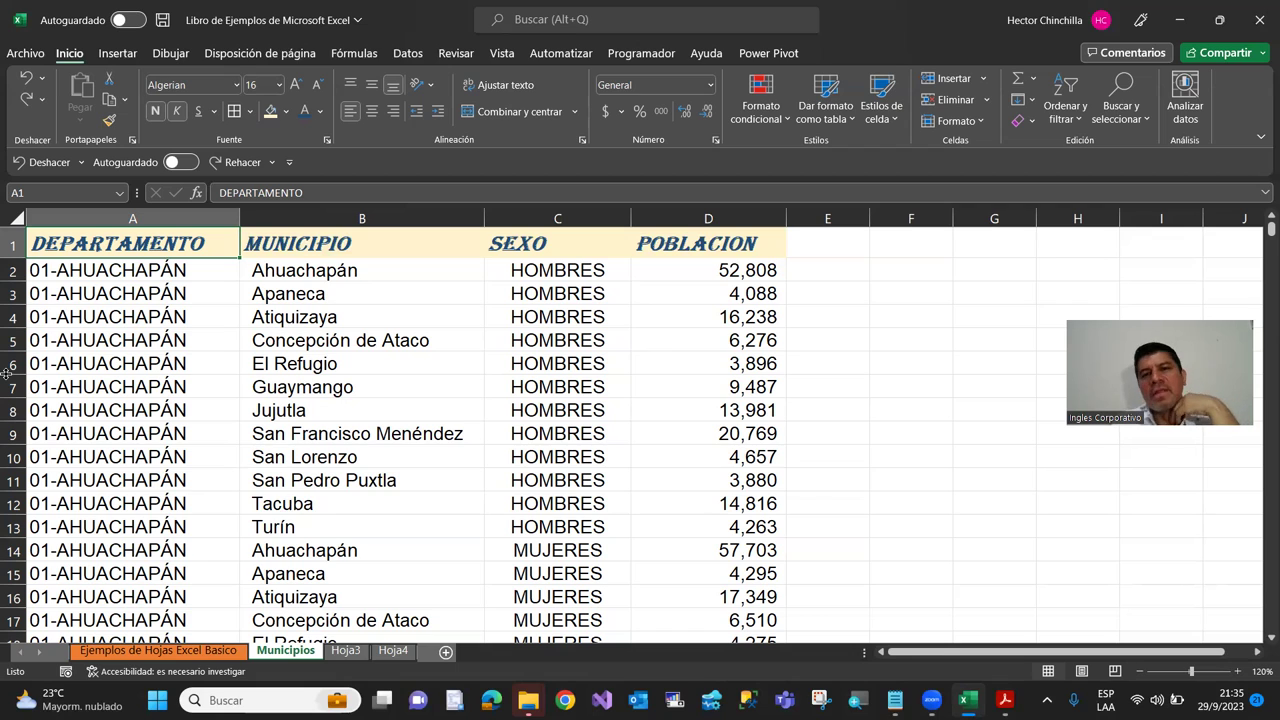
pyautogui.press('Down')
pyautogui.press('Up')
pyautogui.press('Right')
pyautogui.press('Right')
pyautogui.press('Right')
pyautogui.press('Left')
pyautogui.press('Left')
pyautogui.press('Left')
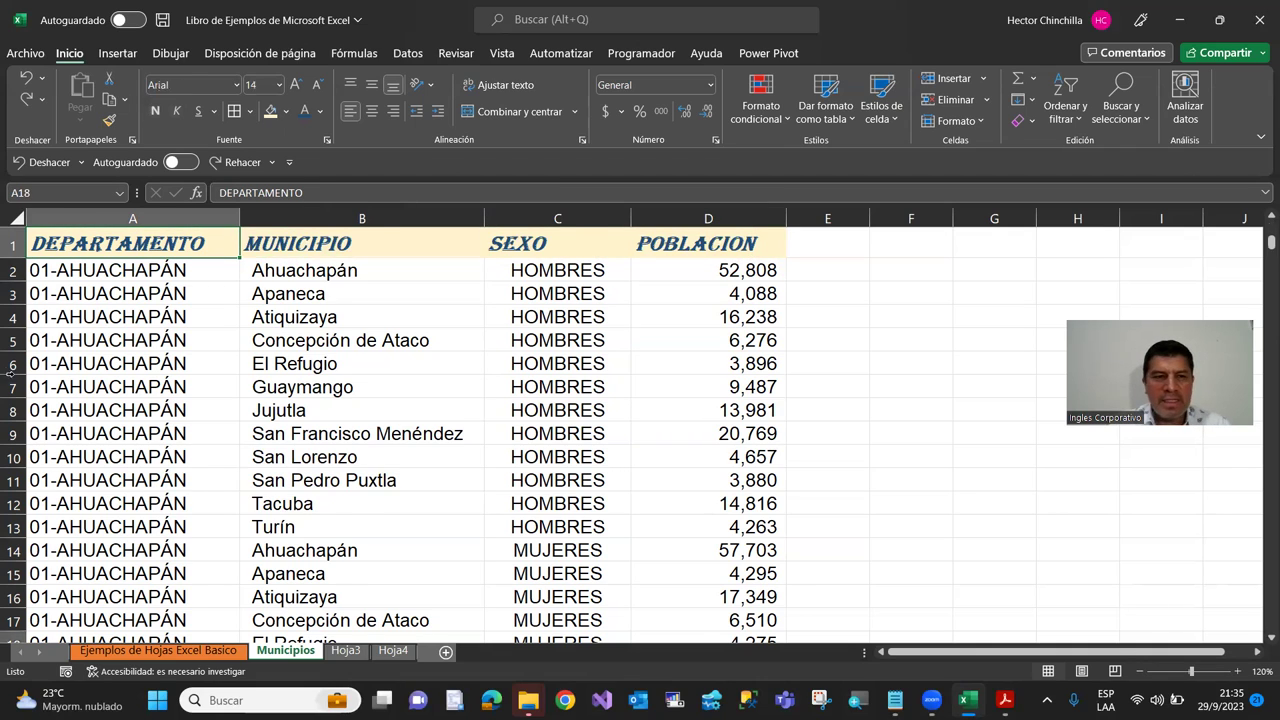
pyautogui.press('pagedown')
pyautogui.press('pagedown')
pyautogui.press('pagedown')
pyautogui.press('pagedown')
pyautogui.press('pagedown')
pyautogui.press('pagedown')
pyautogui.press('pagedown')
pyautogui.press('pagedown')
pyautogui.press('pagedown')
pyautogui.press('pagedown')
pyautogui.press('pagedown')
pyautogui.press('pagedown')
pyautogui.press('pagedown')
pyautogui.press('pagedown')
pyautogui.press('pagedown')
pyautogui.press('pagedown')
pyautogui.press('pagedown')
pyautogui.press('pagedown')
pyautogui.press('pagedown')
pyautogui.press('pagedown')
pyautogui.press('pagedown')
pyautogui.press('pagedown')
pyautogui.press('pagedown')
pyautogui.press('pagedown')
pyautogui.press('pagedown')
pyautogui.press('pagedown')
pyautogui.press('pagedown')
pyautogui.press('pagedown')
pyautogui.press('pagedown')
pyautogui.press('pagedown')
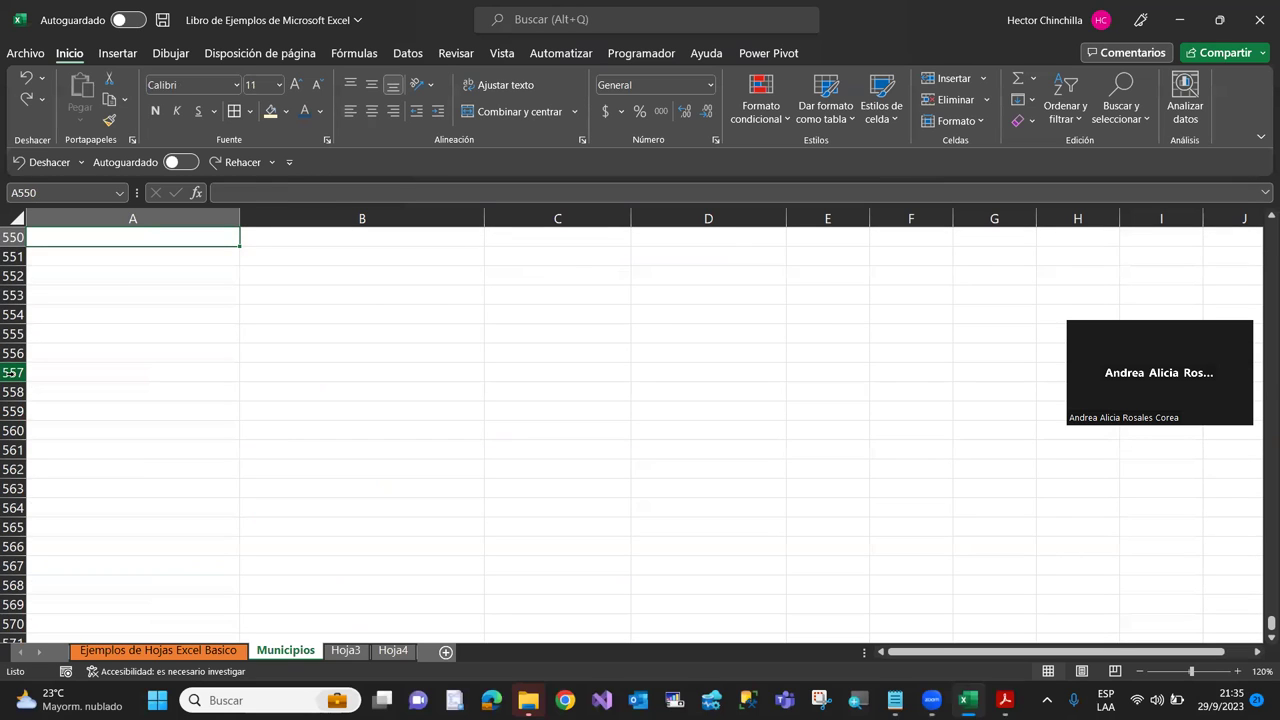
pyautogui.hotkey('ctrl', 'Home')
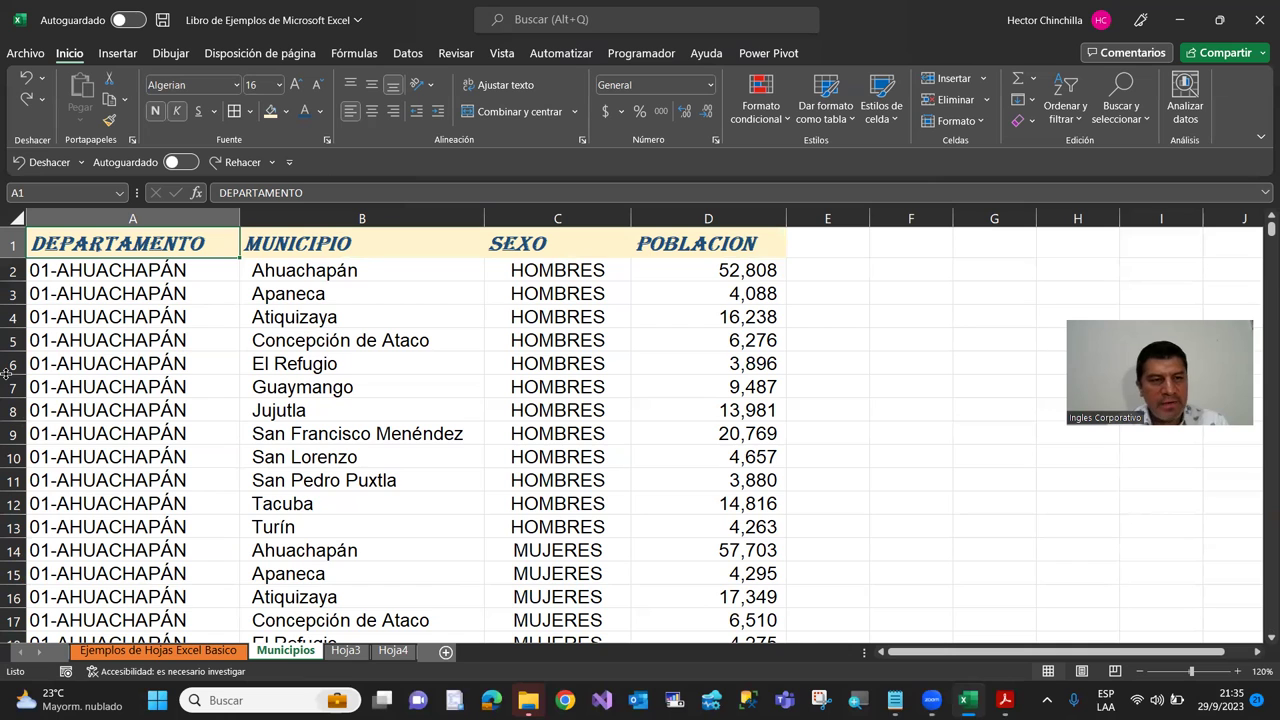
pyautogui.hotkey('ctrl', 'Down')
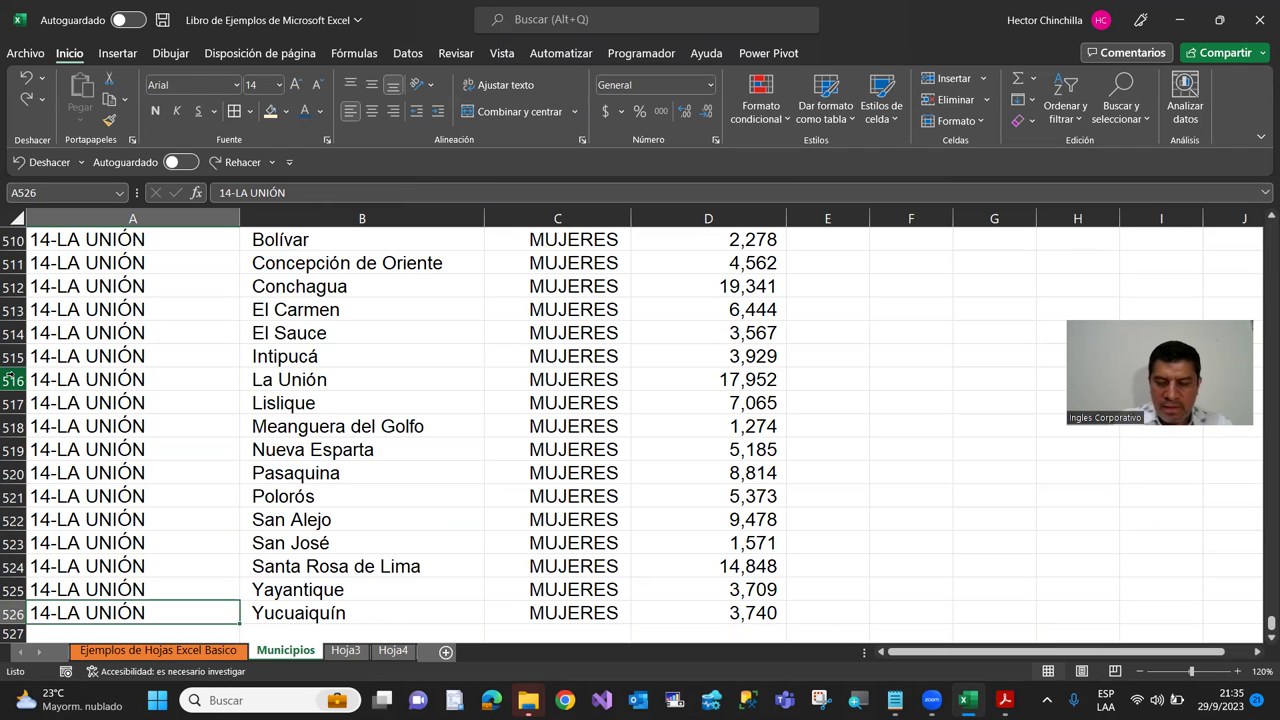
pyautogui.hotkey('ctrl', 'Up')
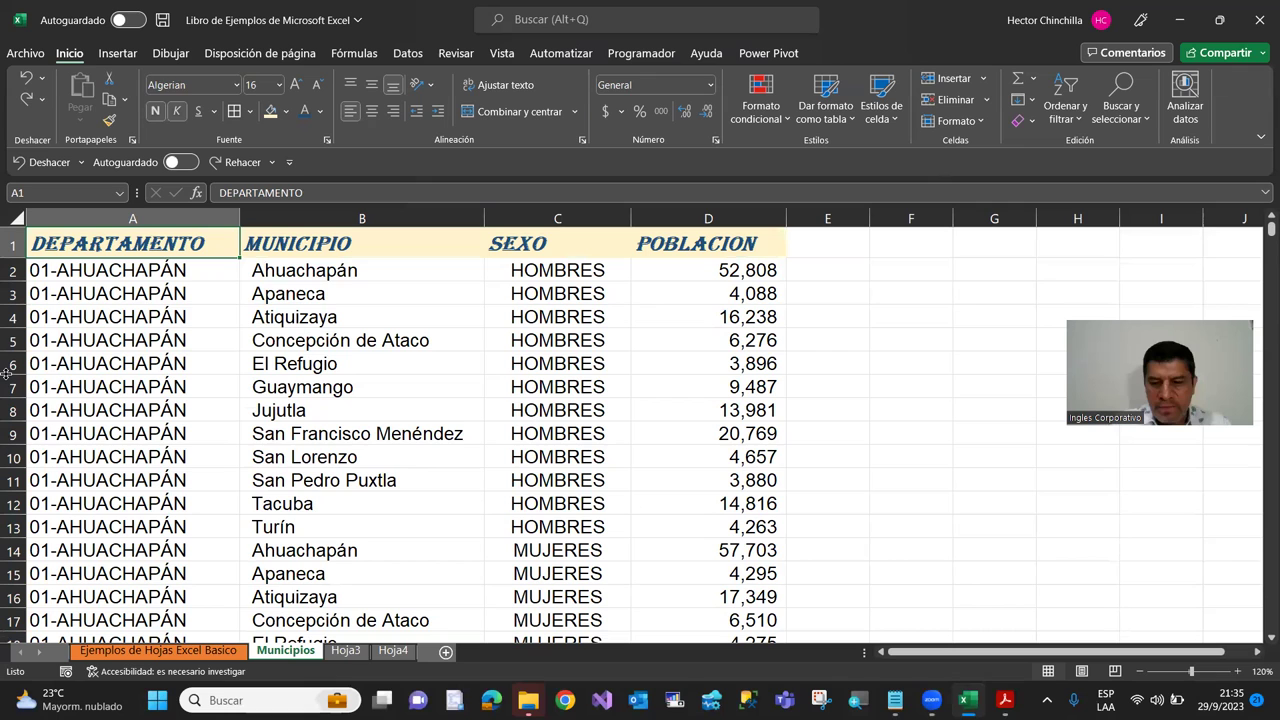
pyautogui.hotkey('ctrl', 'End')
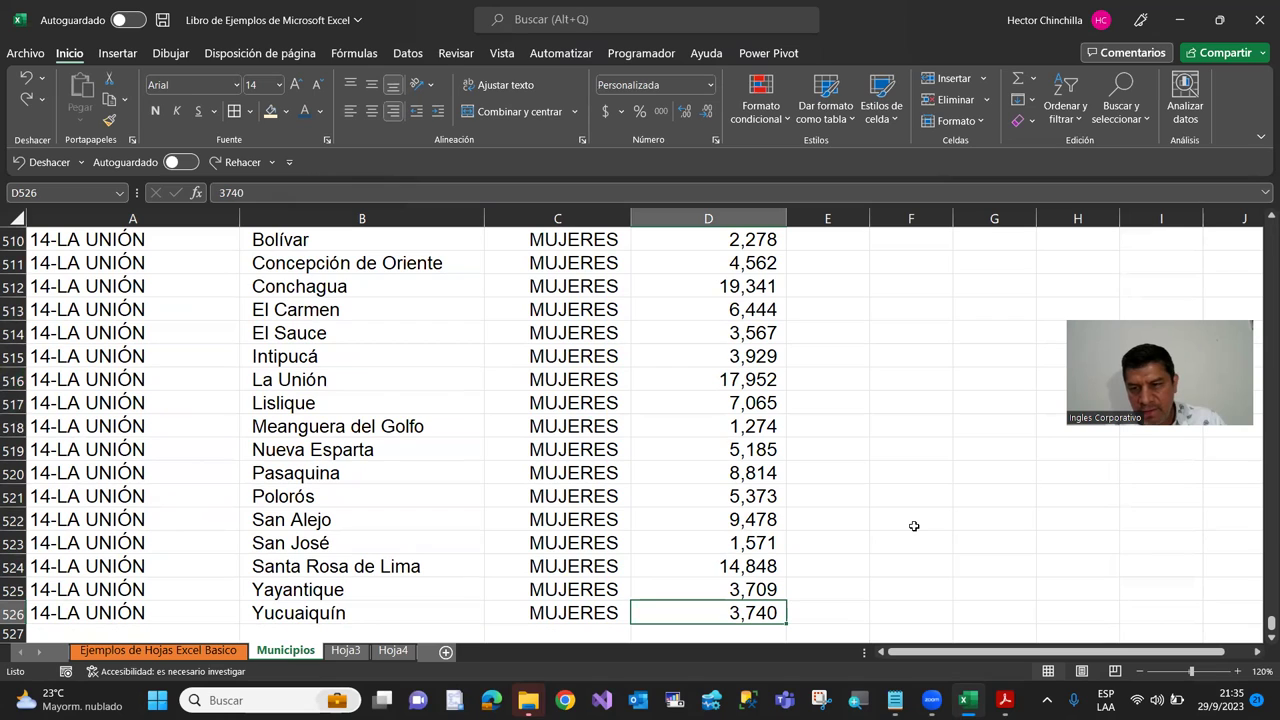
pyautogui.click(127, 380)
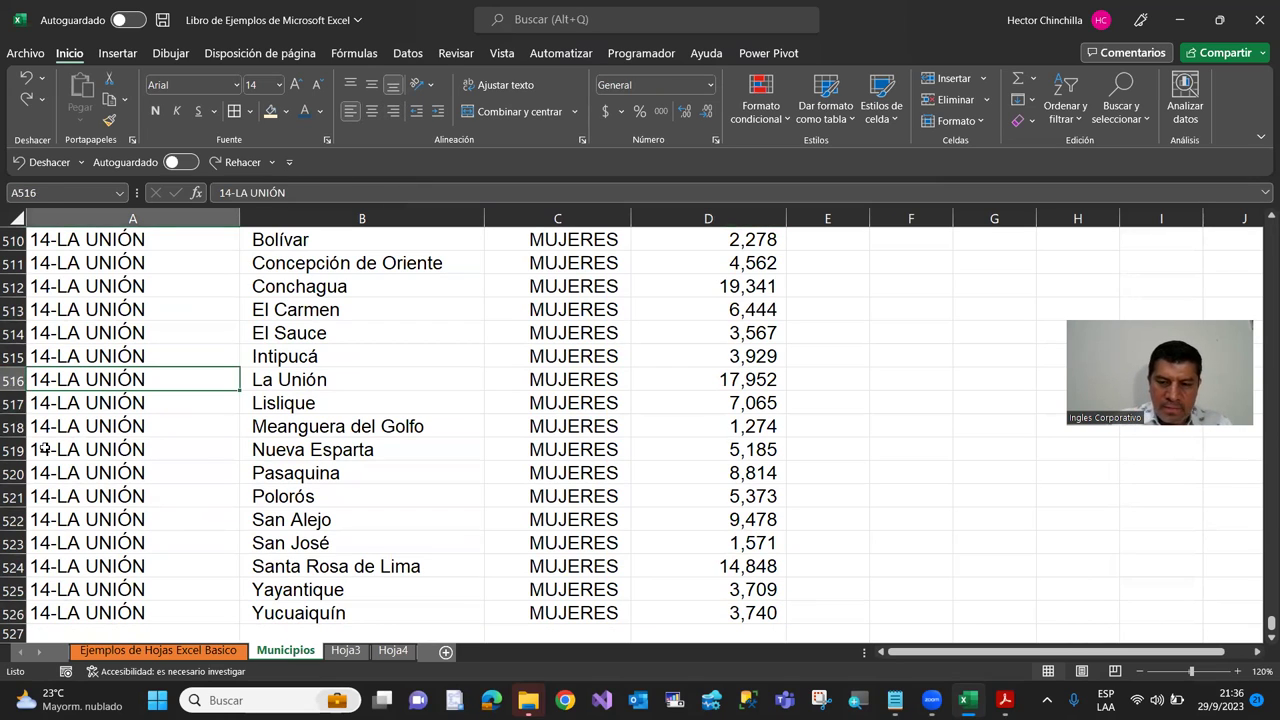
pyautogui.hotkey('ctrl', 'Home')
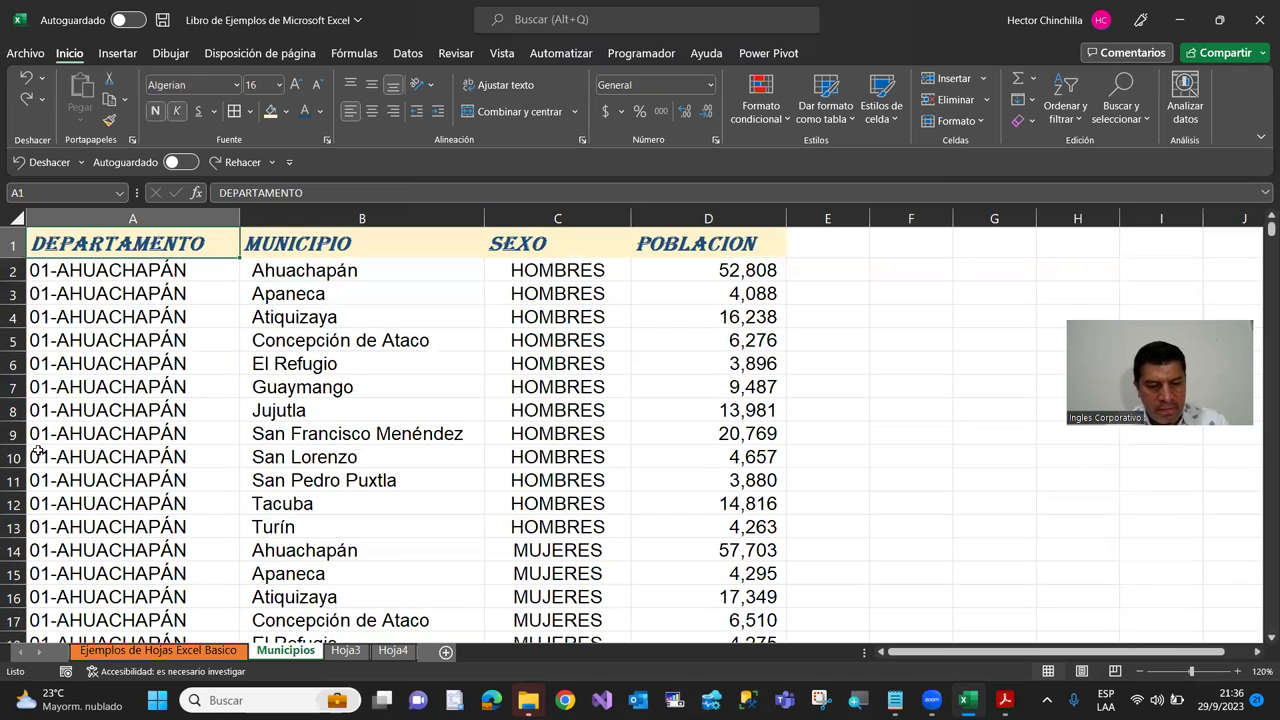
pyautogui.hotkey('ctrl', 'End')
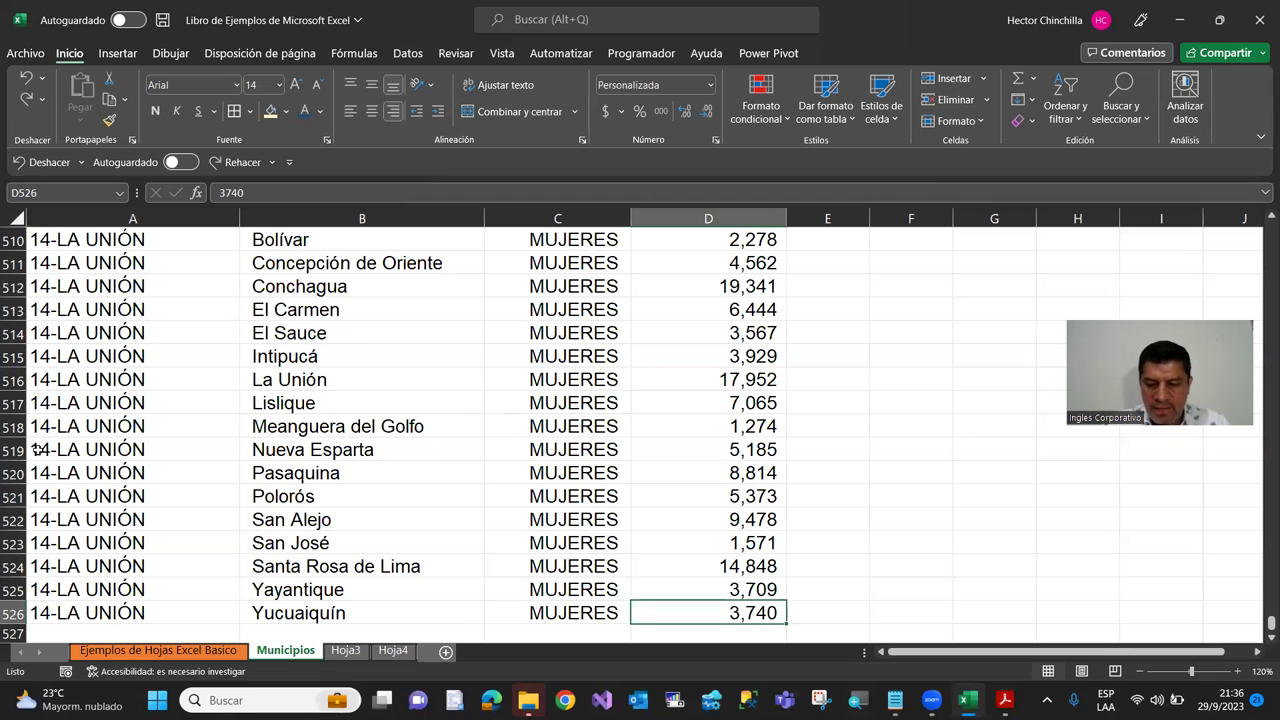
pyautogui.hotkey('ctrl', 'Home')
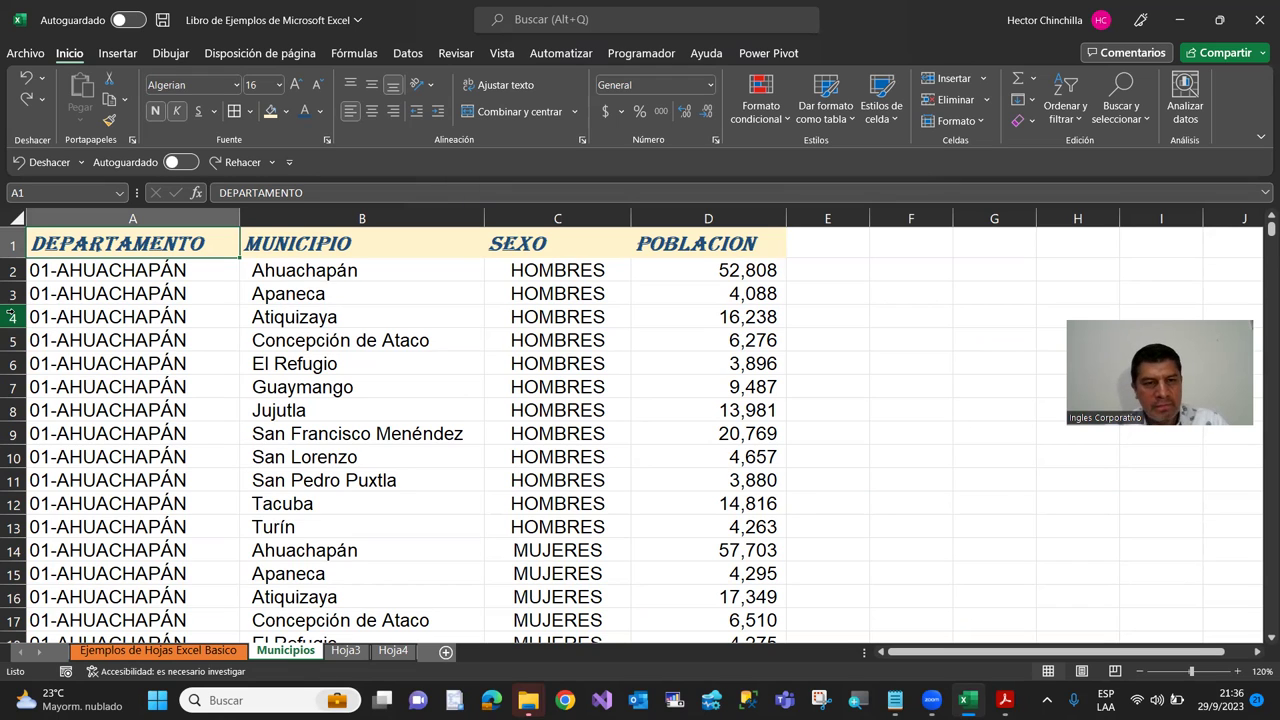
pyautogui.click(140, 358)
pyautogui.moveTo(133, 240)
pyautogui.mouseDown()
pyautogui.moveTo(413, 254)
pyautogui.moveTo(697, 240)
pyautogui.mouseUp()
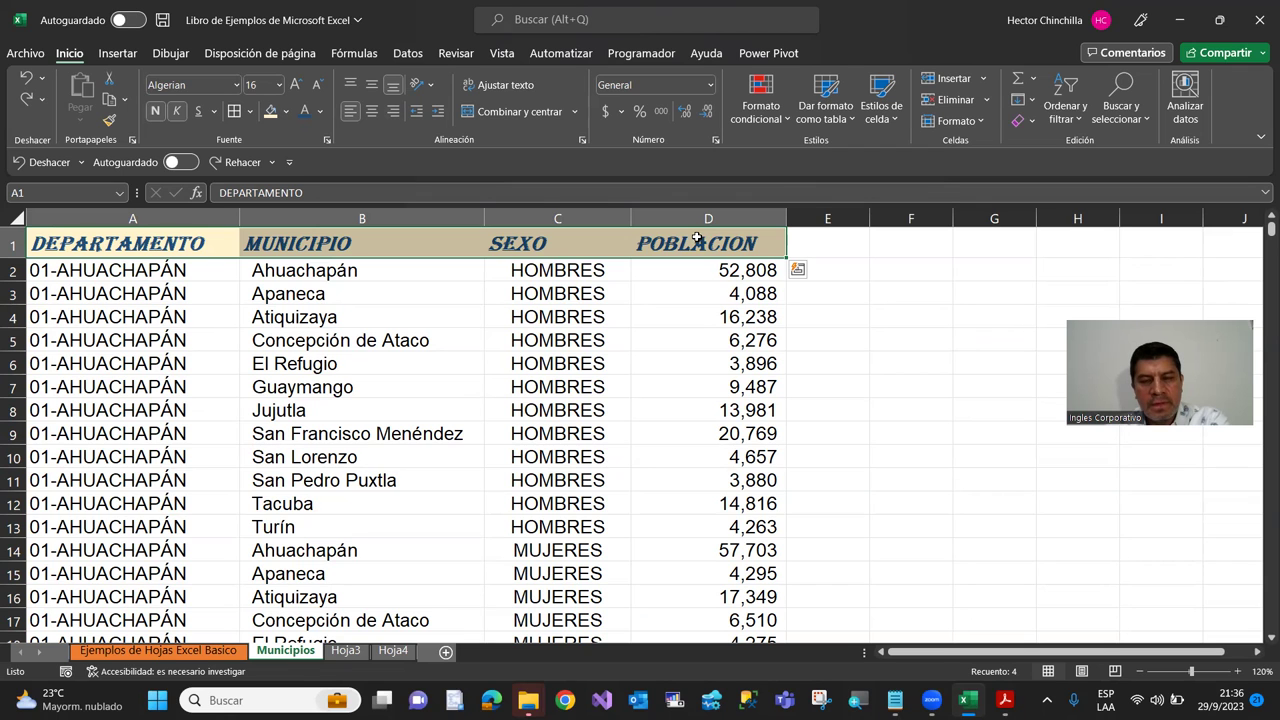
pyautogui.hotkey('ctrl', 'shift', 'Down')
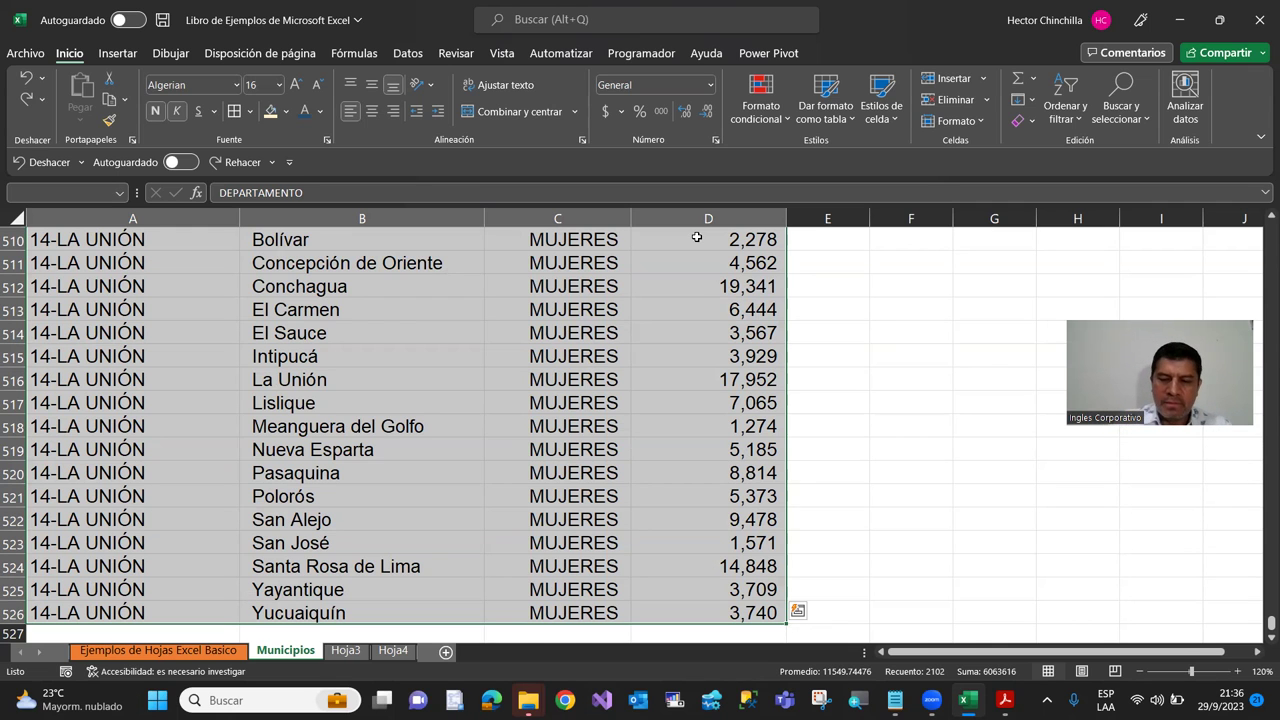
pyautogui.hotkey('ctrl', 'Home')
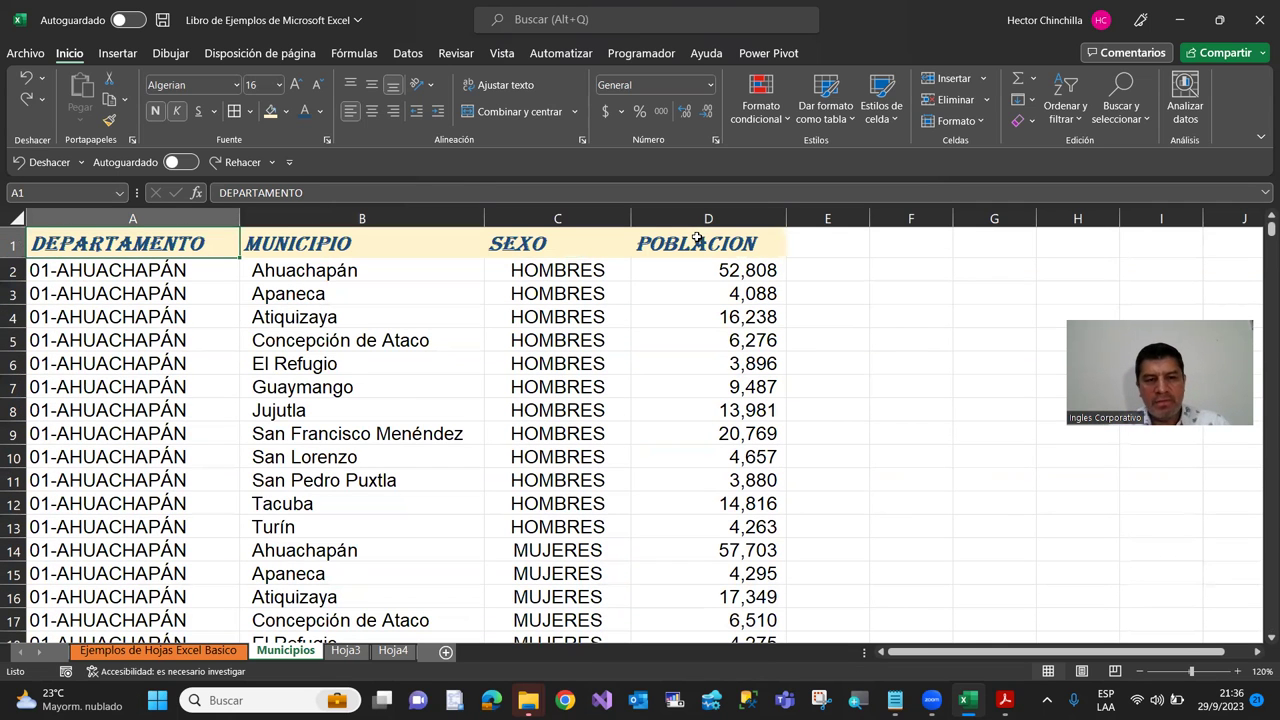
pyautogui.hotkey('shift', 'Right')
pyautogui.hotkey('shift', 'Right')
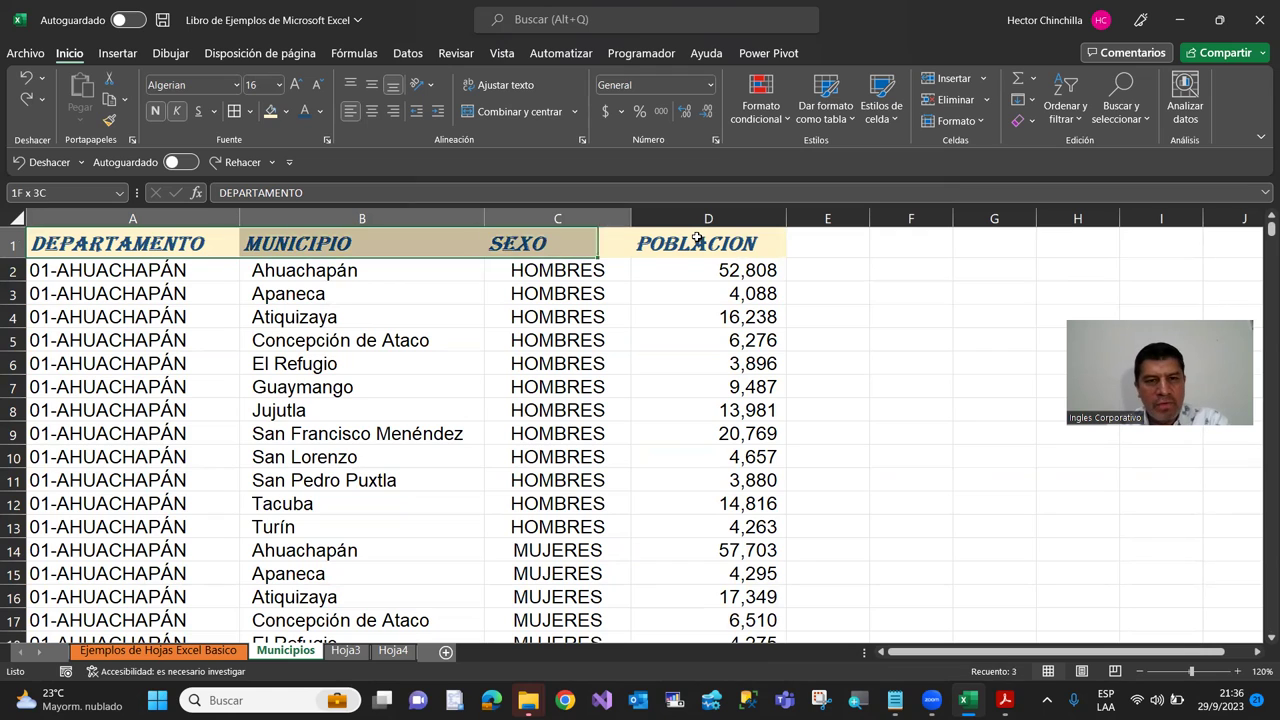
pyautogui.hotkey('shift', 'Right')
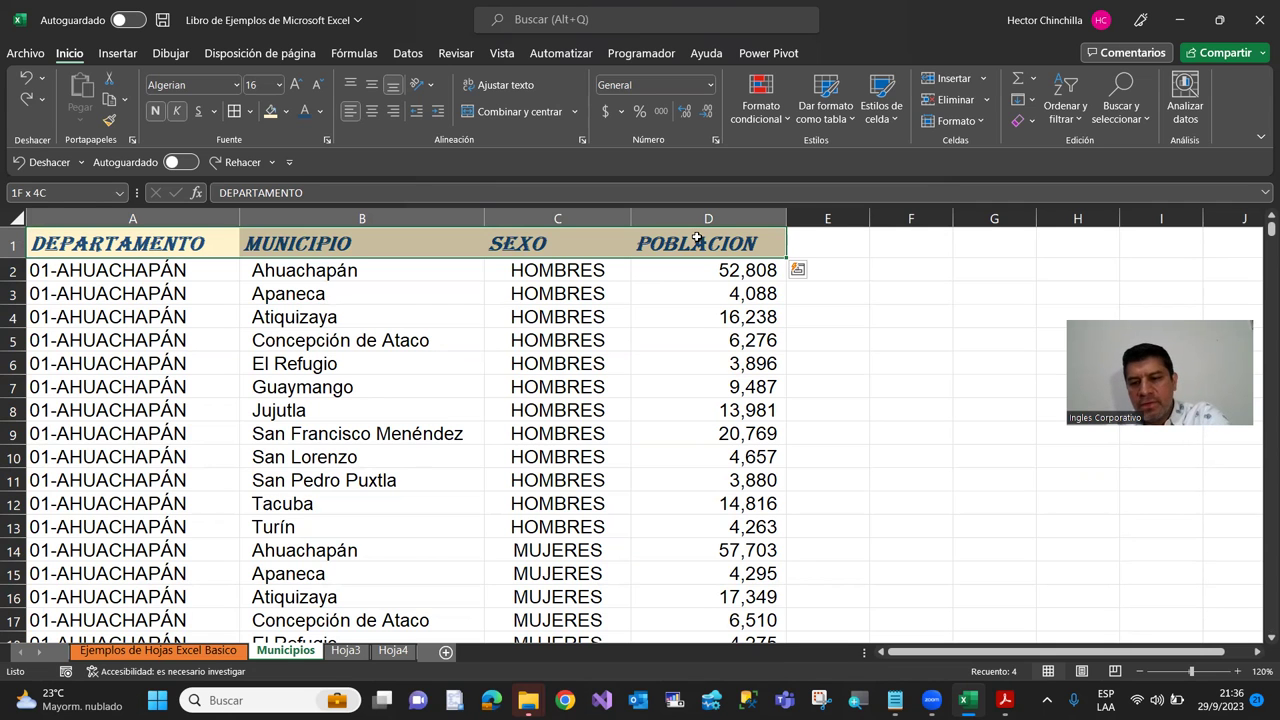
pyautogui.click(697, 243)
pyautogui.hotkey('ctrl', 'Down')
pyautogui.hotkey('ctrl', 'Down')
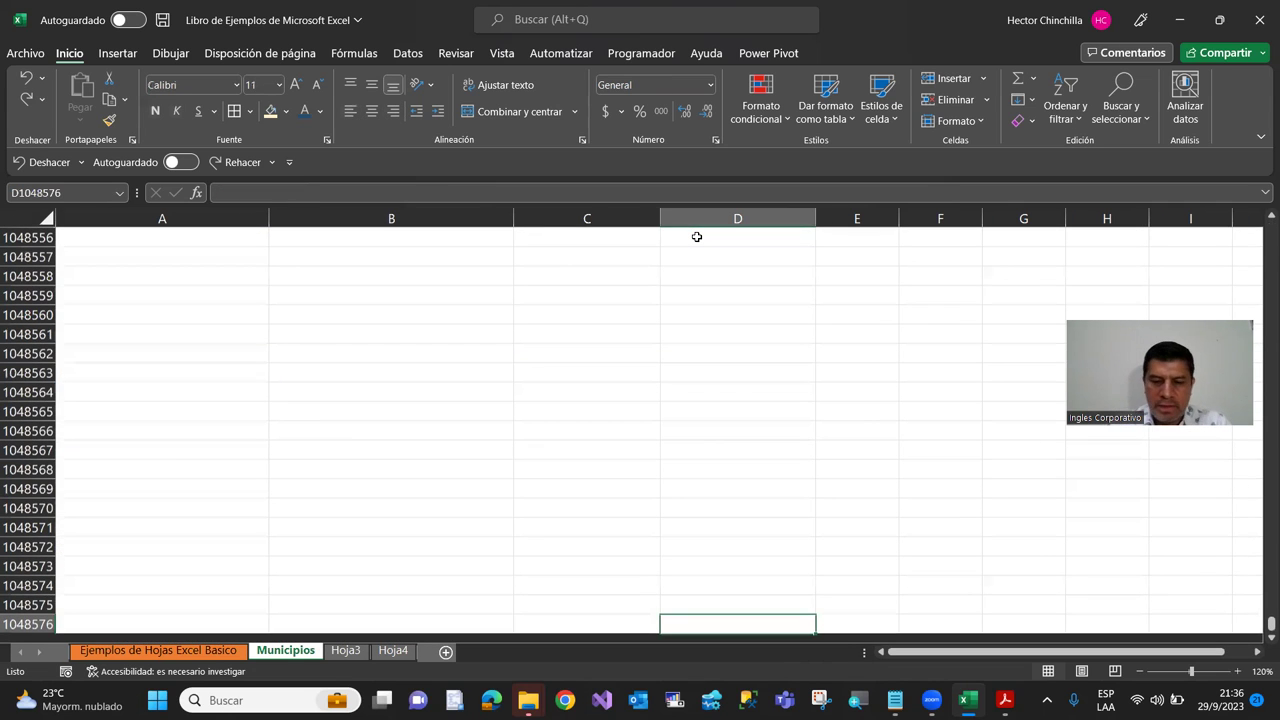
pyautogui.hotkey('ctrl', 'Home')
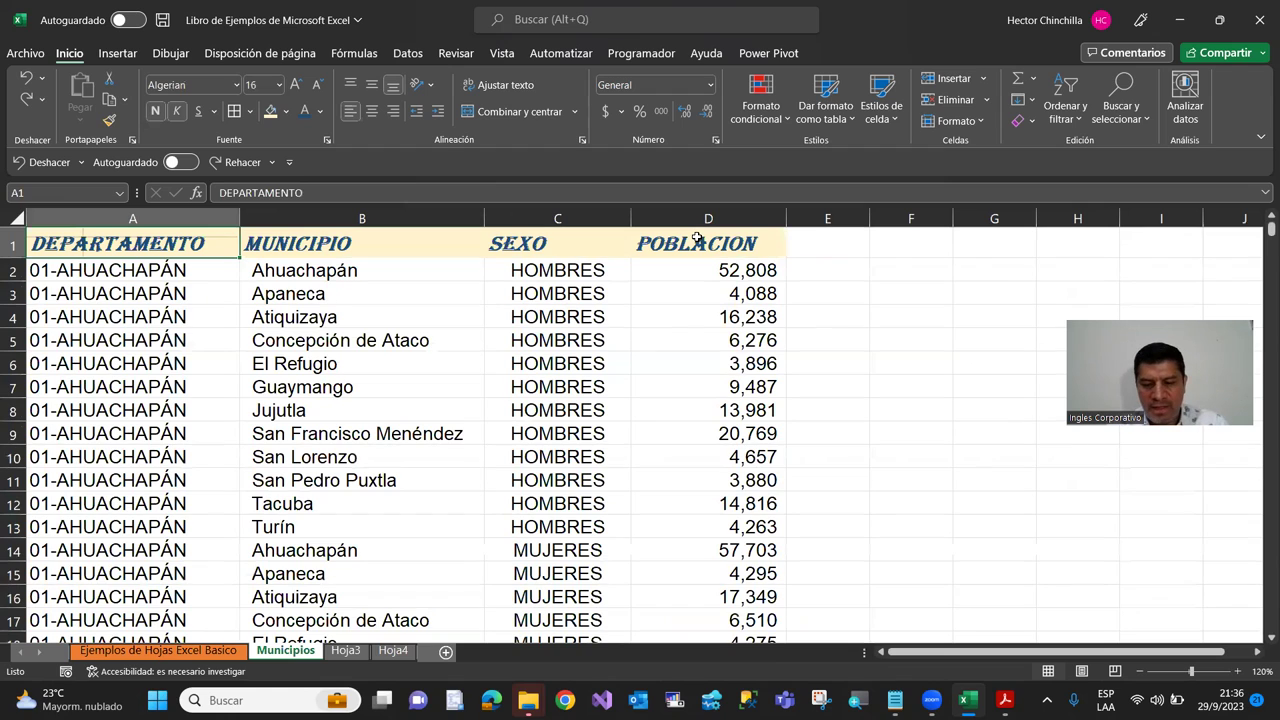
pyautogui.hotkey('shift', 'Right')
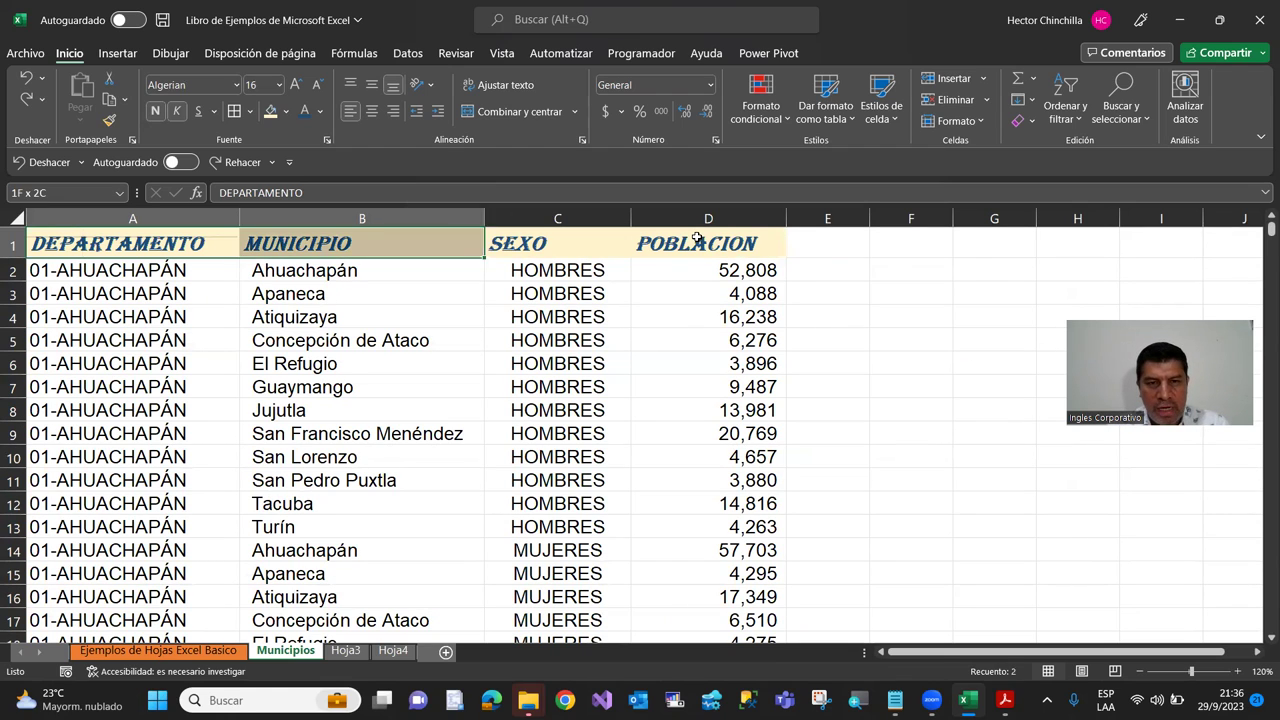
pyautogui.hotkey('shift', 'Right')
pyautogui.hotkey('shift', 'Right')
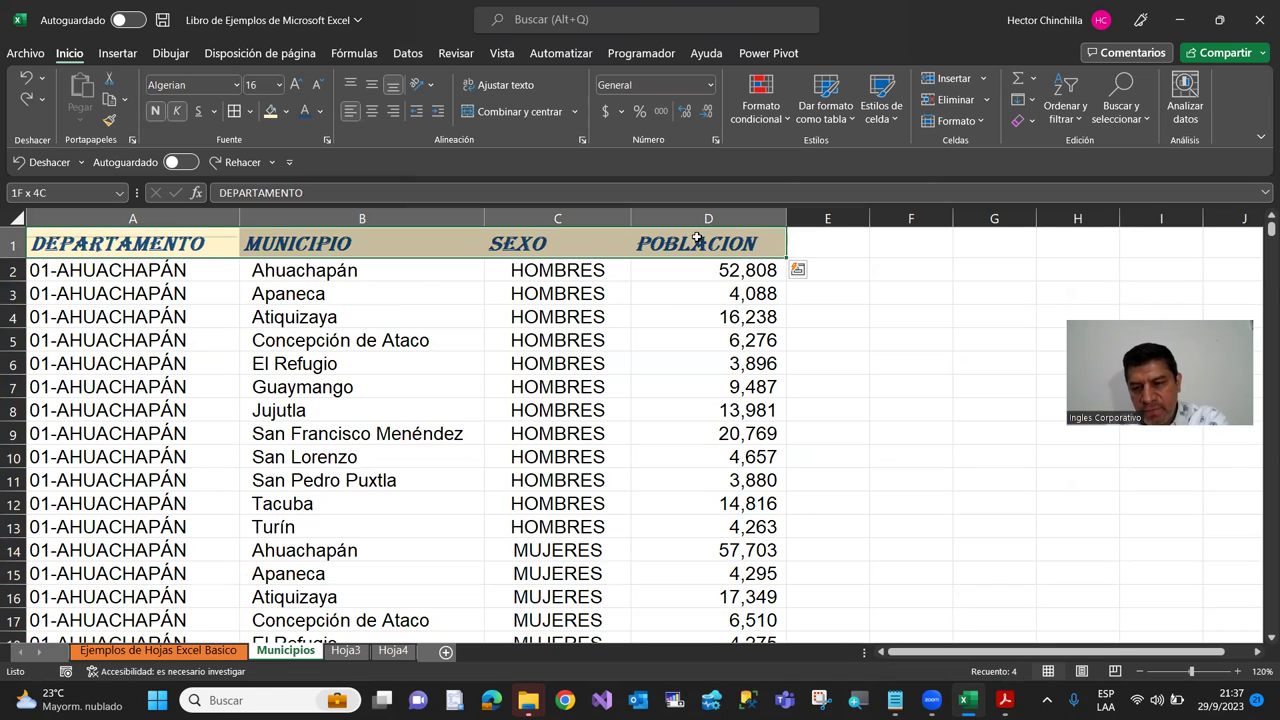
# Step: Select A1:D526 and apply All Borders, then page through to verify the grid
pyautogui.hotkey('ctrl', 'shift', 'Down')
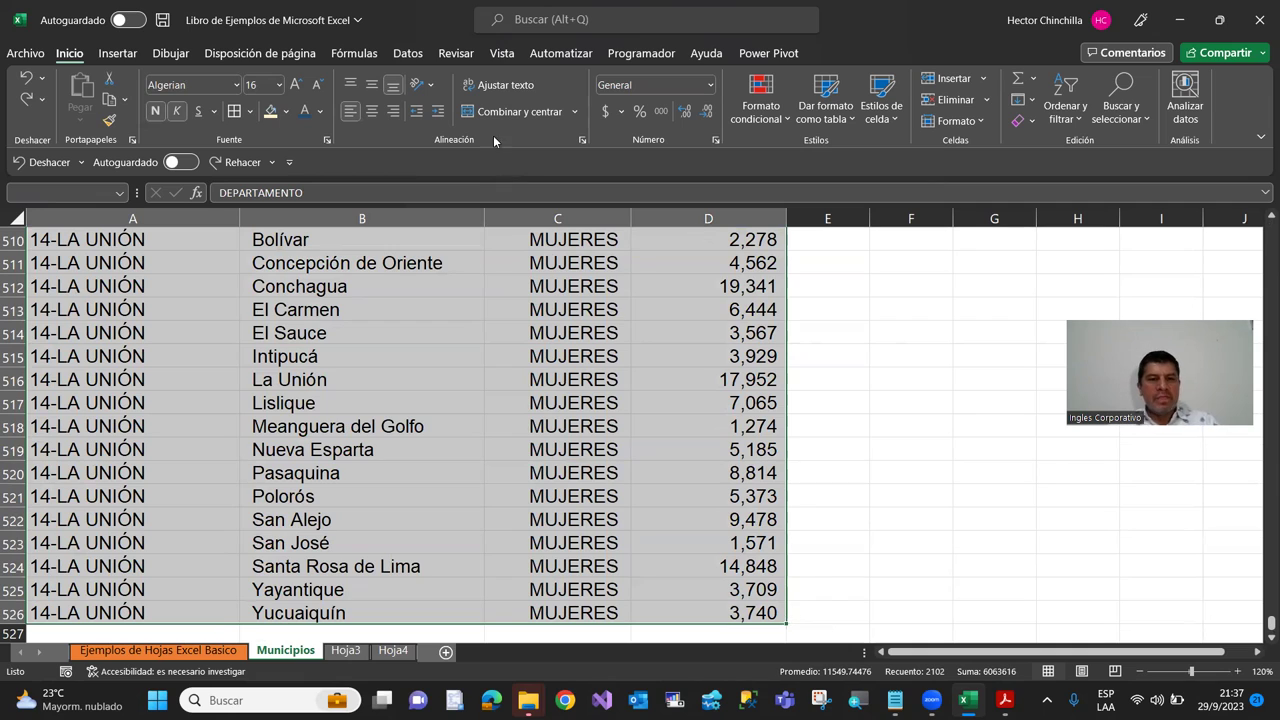
pyautogui.click(235, 111)
pyautogui.hotkey('ctrl', 'BackSpace')
pyautogui.click(107, 363)
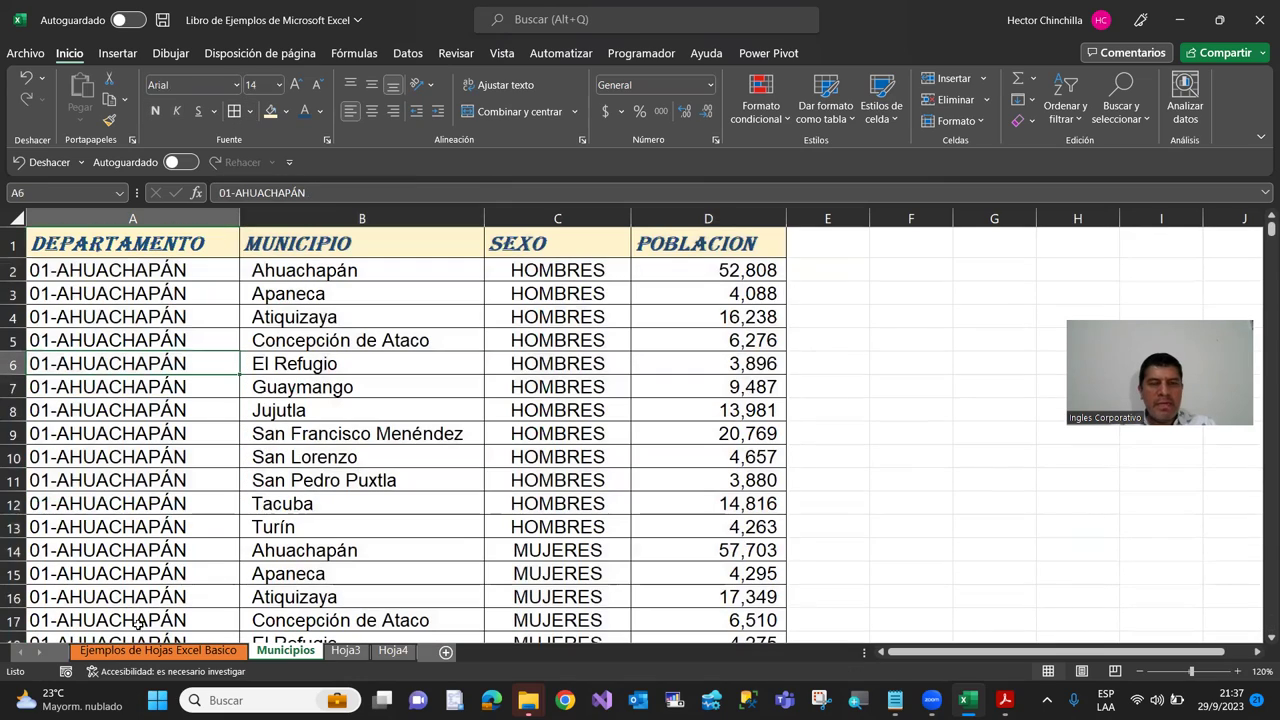
pyautogui.press('pagedown')
pyautogui.press('pagedown')
pyautogui.press('pagedown')
pyautogui.press('pageup')
pyautogui.press('pageup')
pyautogui.press('pageup')
pyautogui.scroll(1, 237, 545)
pyautogui.scroll(-4, 237, 545)
pyautogui.scroll(3, 237, 545)
pyautogui.scroll(2, 190, 460)
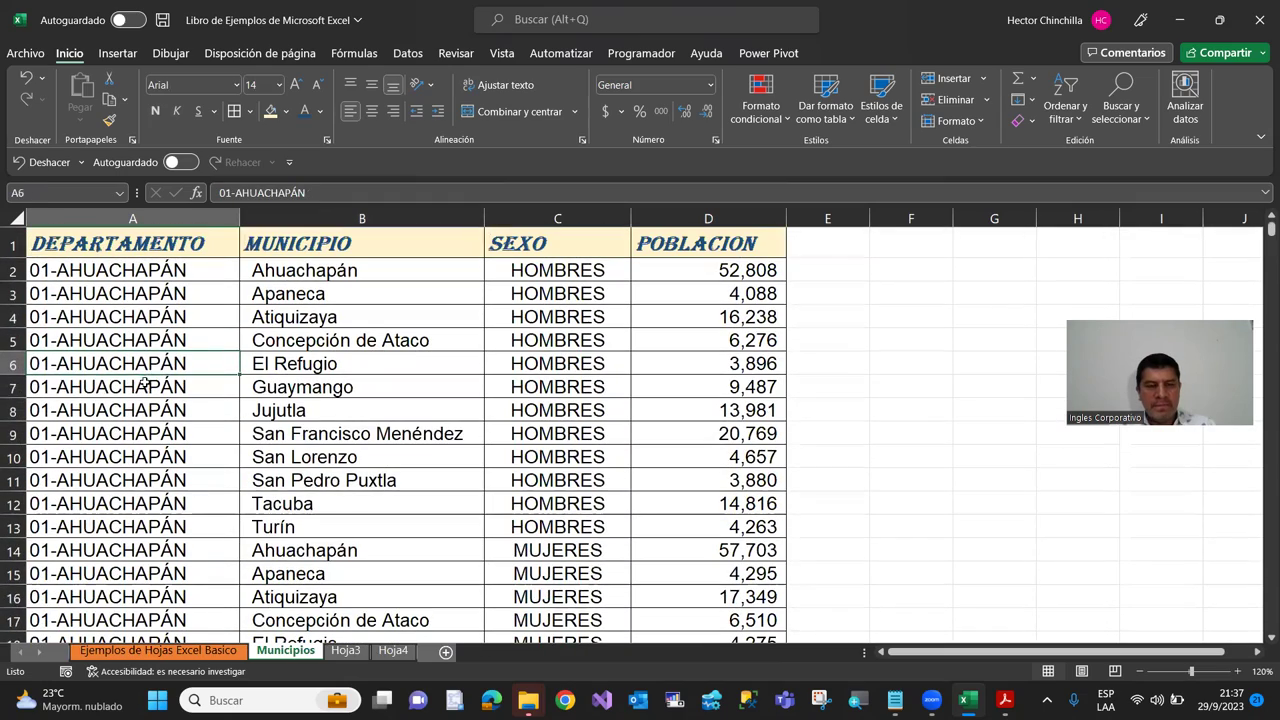
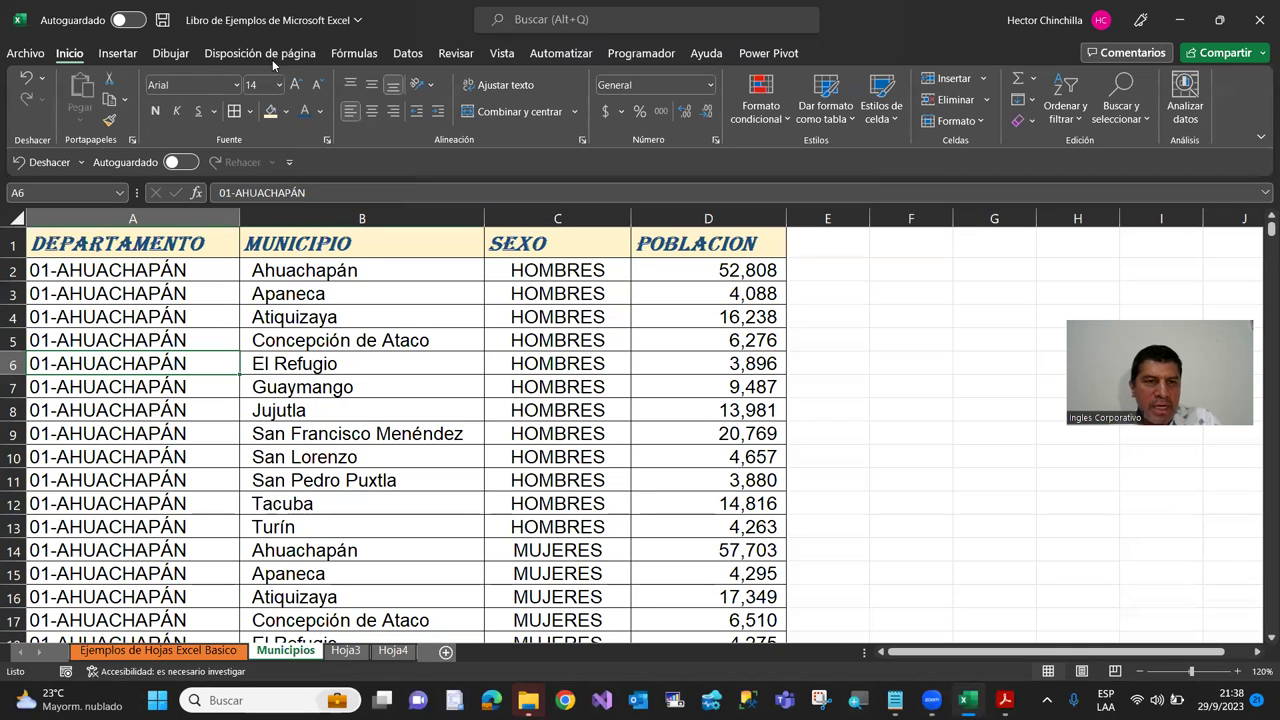
# Step: Review the Fuente settings in Formato de celdas and cancel without changes
pyautogui.click(327, 141)
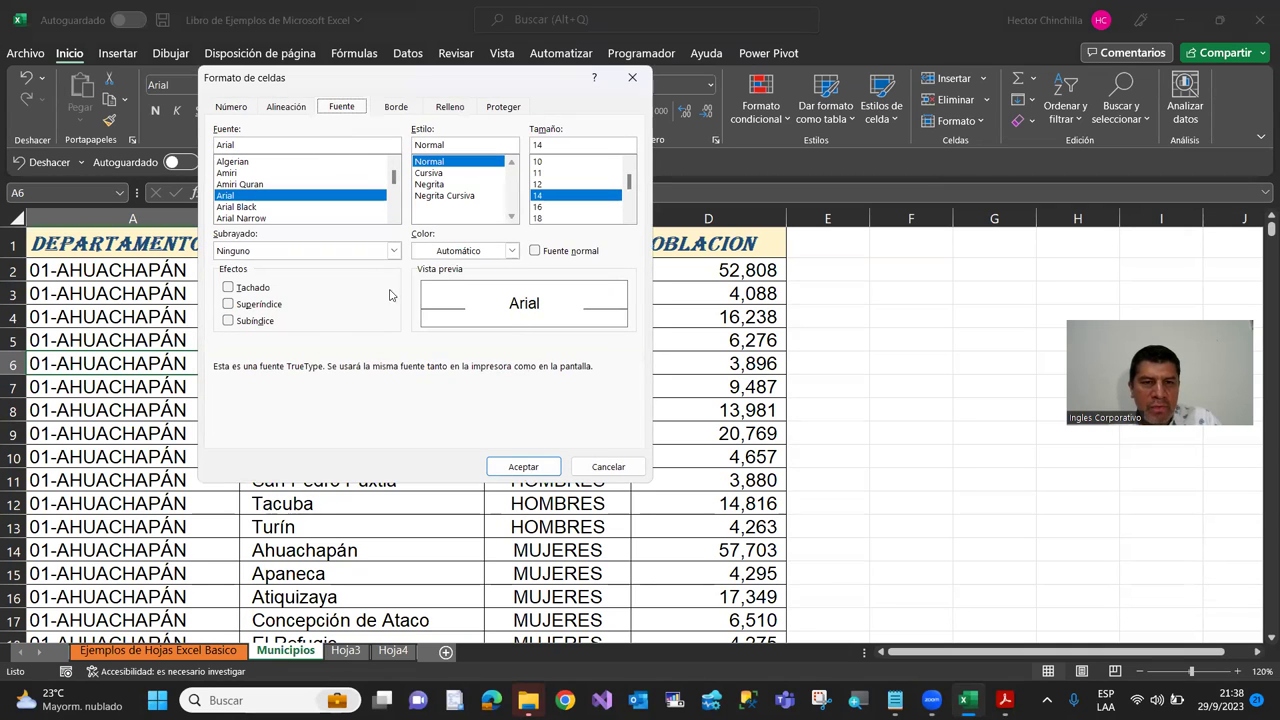
pyautogui.moveTo(449, 84); pyautogui.dragTo(522, 96)
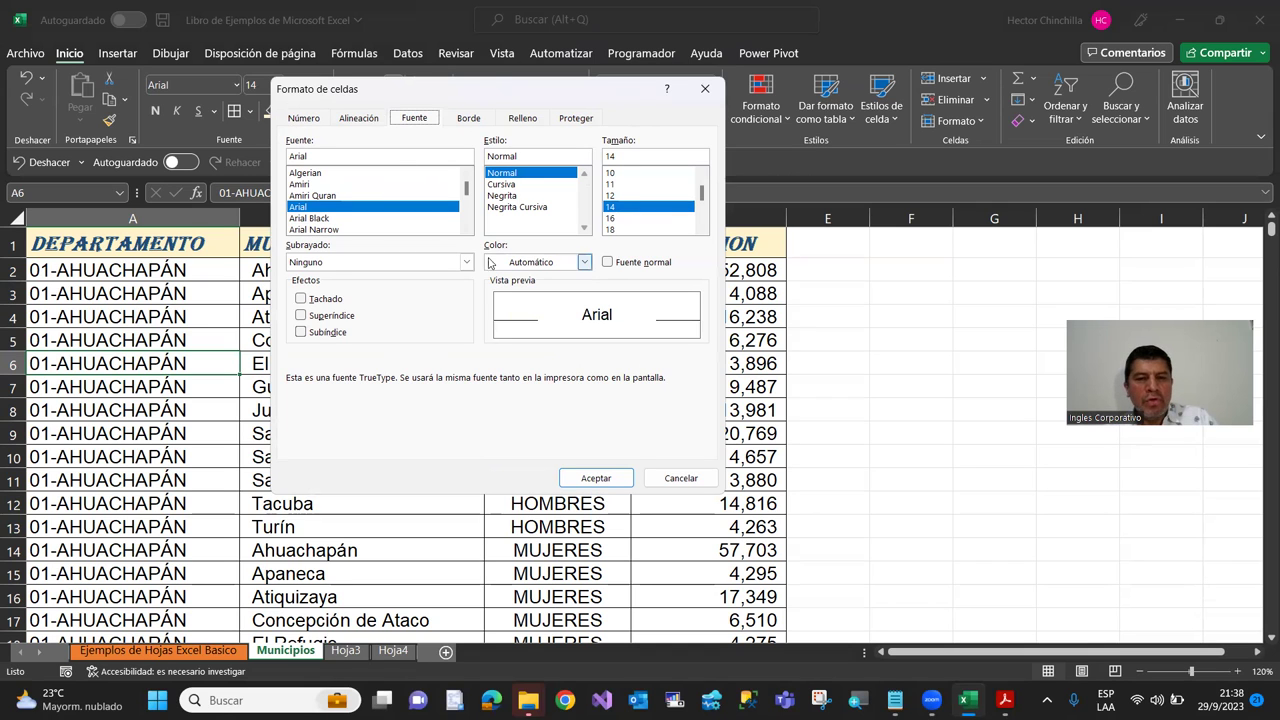
pyautogui.click(680, 478)
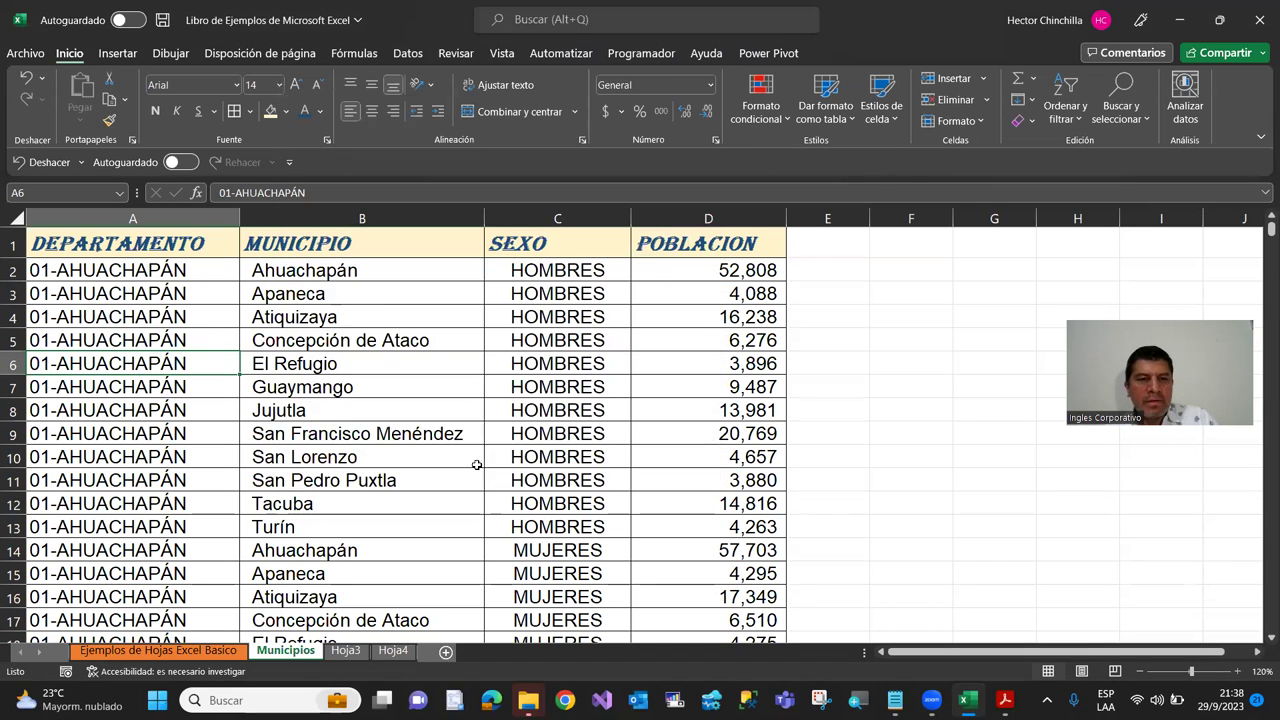
# Step: Select cells A5 and A10, then switch to the Acrobat PDF tutorial
pyautogui.click(203, 333)
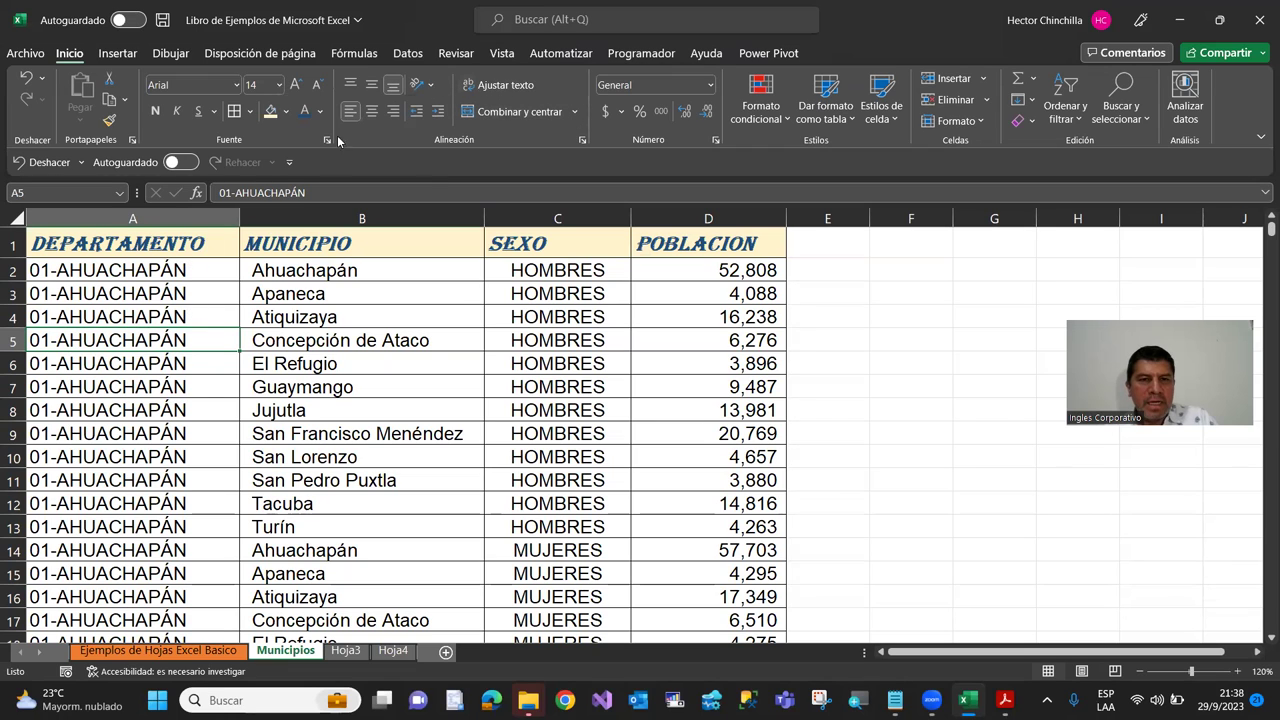
pyautogui.click(90, 456)
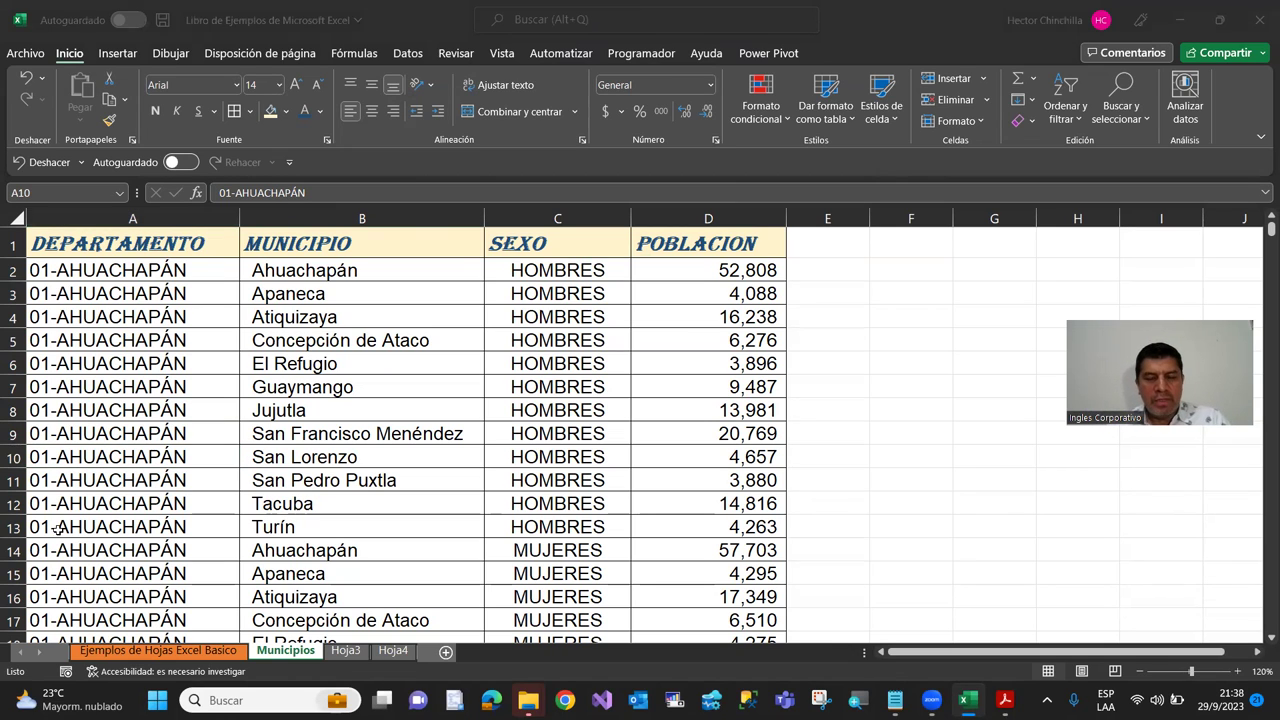
pyautogui.hotkey('alt', 'Tab')
pyautogui.hotkey('alt', 'Tab')
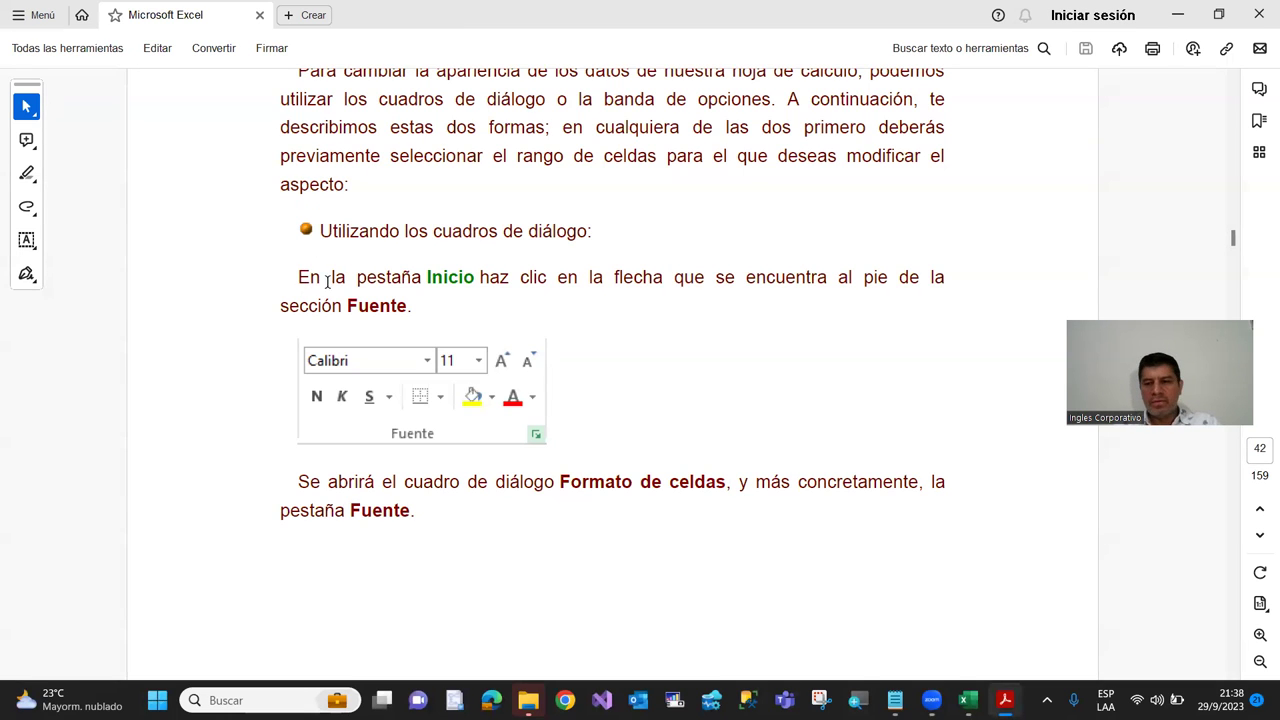
# Step: Scroll the PDF past the Fuente options to section 4.2 Alineación on page 45
pyautogui.scroll(-1, 327, 280)
pyautogui.scroll(-1, 330, 262)
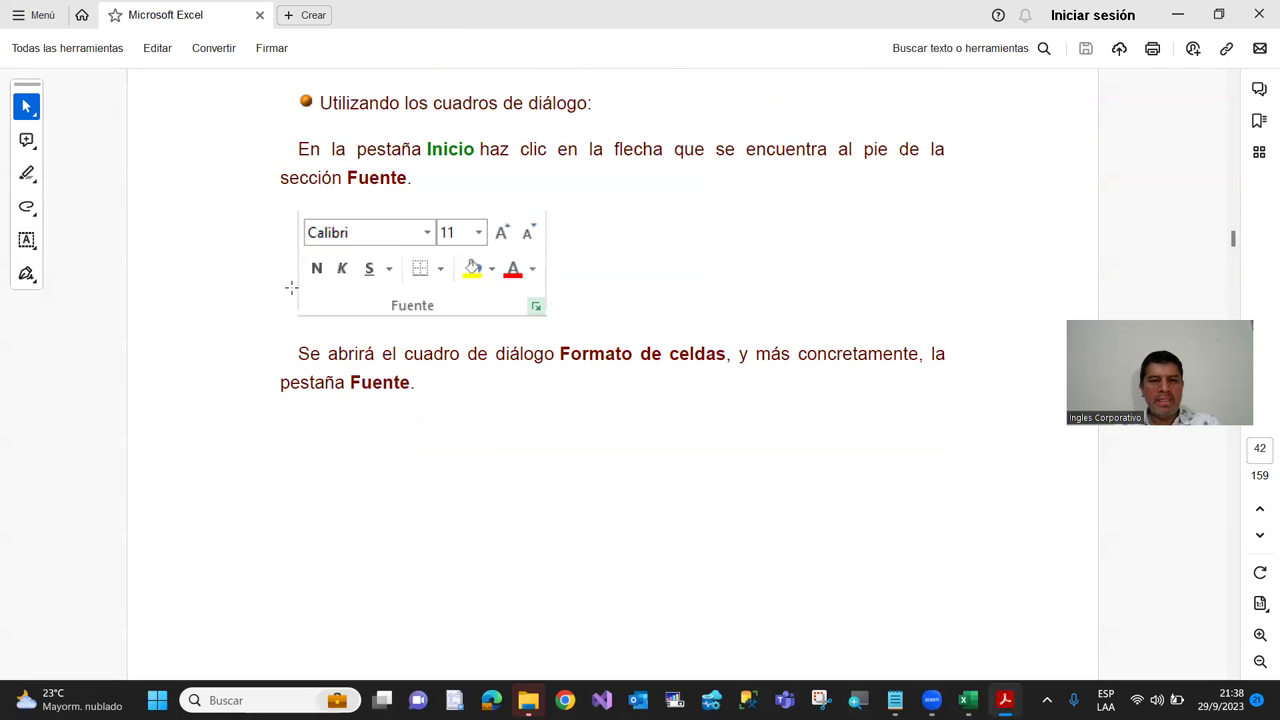
pyautogui.scroll(-2, 295, 295)
pyautogui.scroll(-1, 320, 298)
pyautogui.scroll(-1, 320, 298)
pyautogui.scroll(-1, 320, 298)
pyautogui.scroll(-2, 322, 307)
pyautogui.scroll(-2, 322, 307)
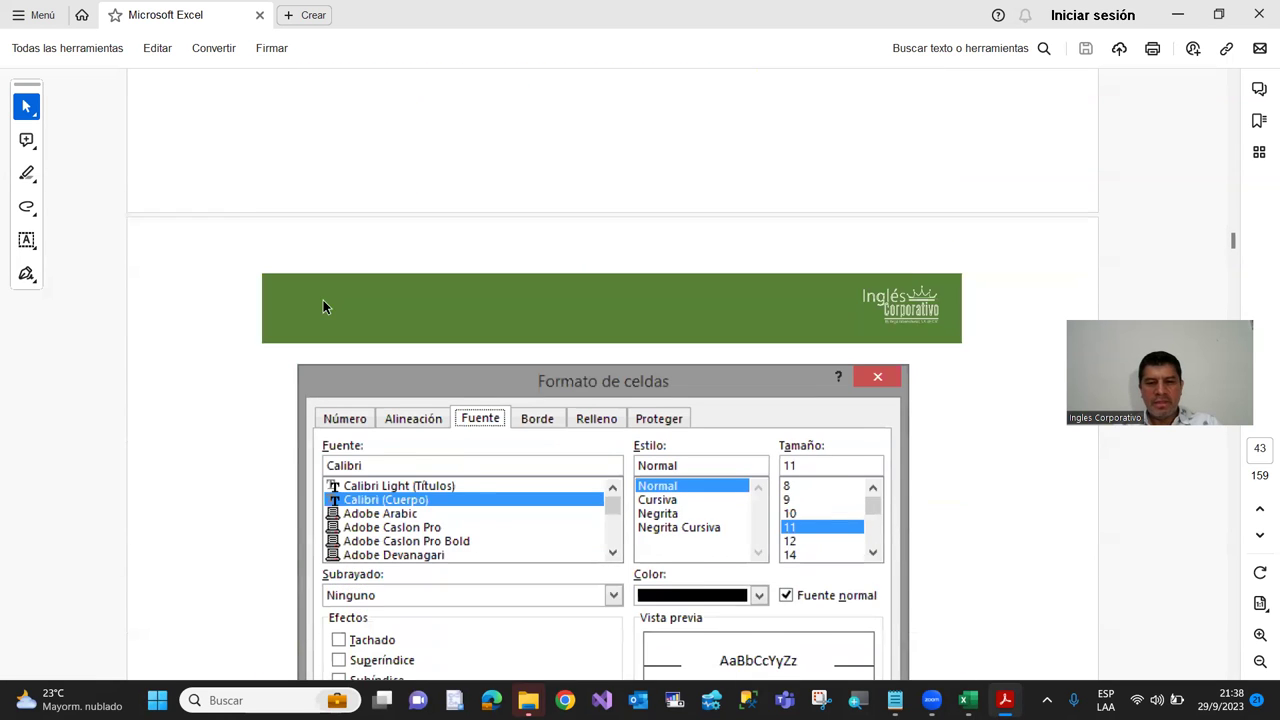
pyautogui.scroll(-2, 320, 305)
pyautogui.scroll(-1, 300, 302)
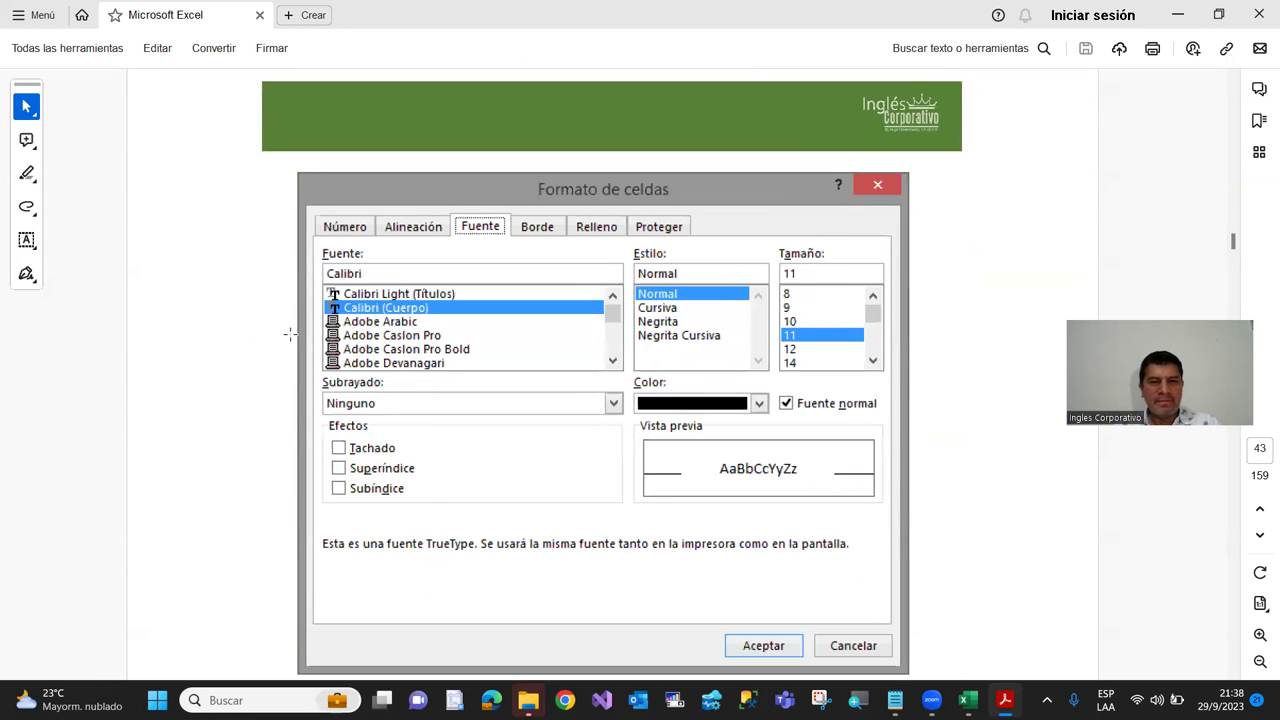
pyautogui.scroll(-2, 298, 336)
pyautogui.scroll(-2, 312, 336)
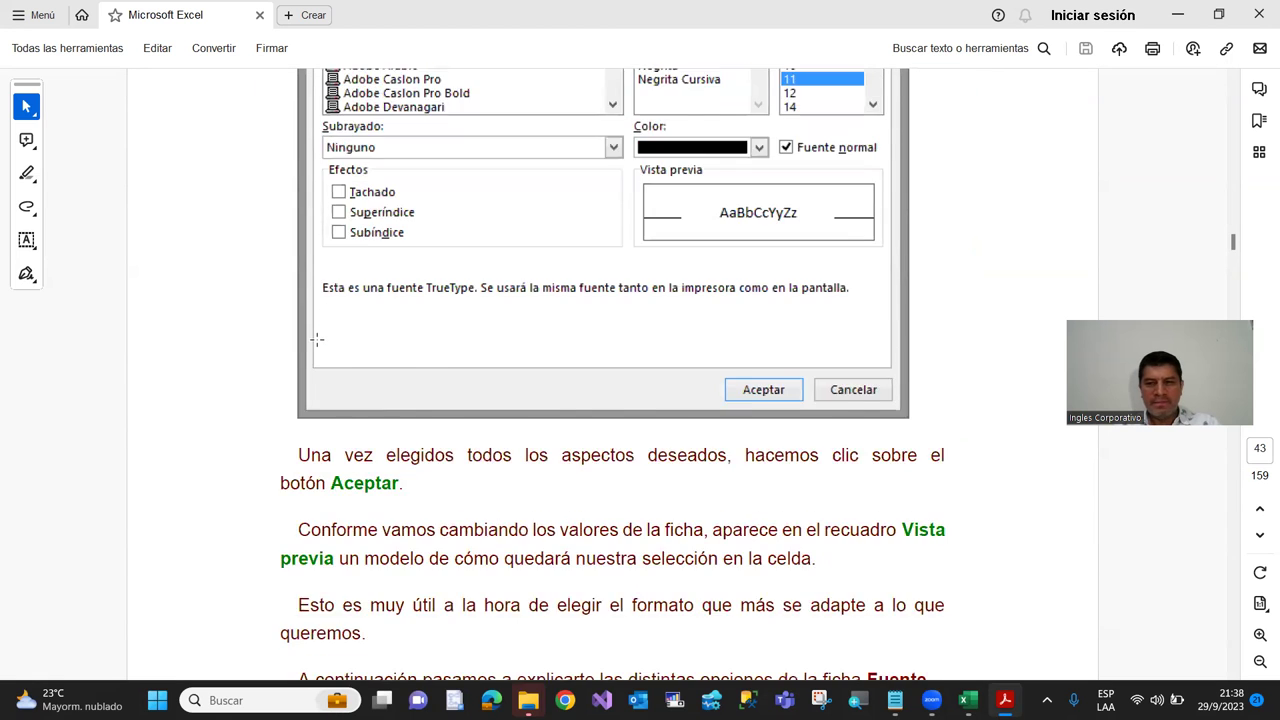
pyautogui.scroll(-2, 314, 337)
pyautogui.scroll(-2, 314, 337)
pyautogui.scroll(-2, 330, 333)
pyautogui.scroll(-2, 334, 333)
pyautogui.scroll(-3, 333, 337)
pyautogui.scroll(-2, 333, 337)
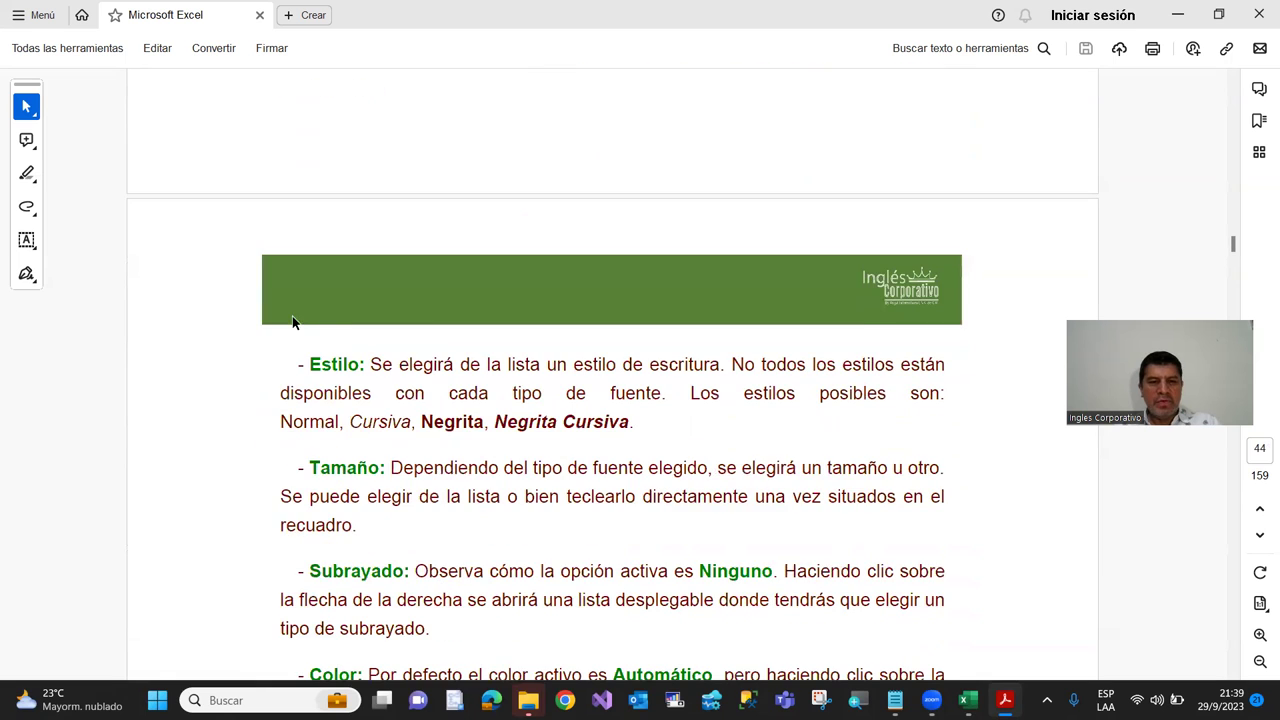
pyautogui.scroll(-1, 313, 327)
pyautogui.scroll(5, 313, 327)
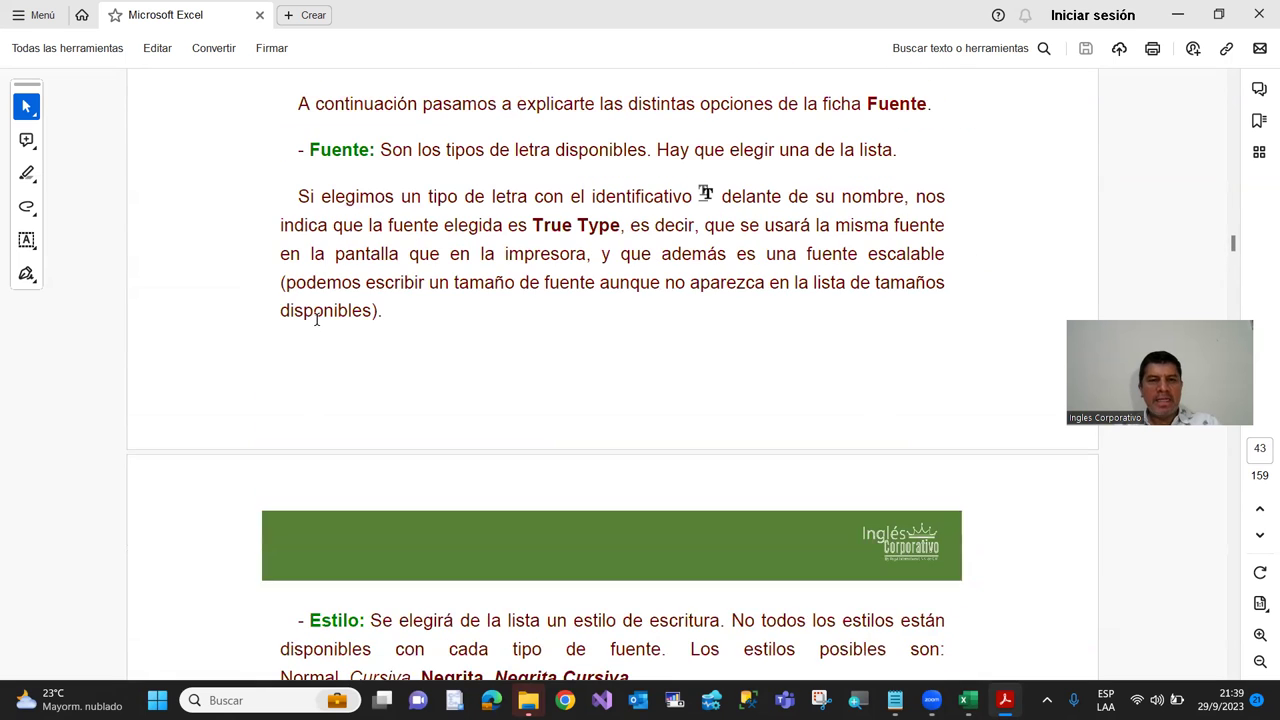
pyautogui.scroll(-2, 277, 328)
pyautogui.scroll(-2, 277, 328)
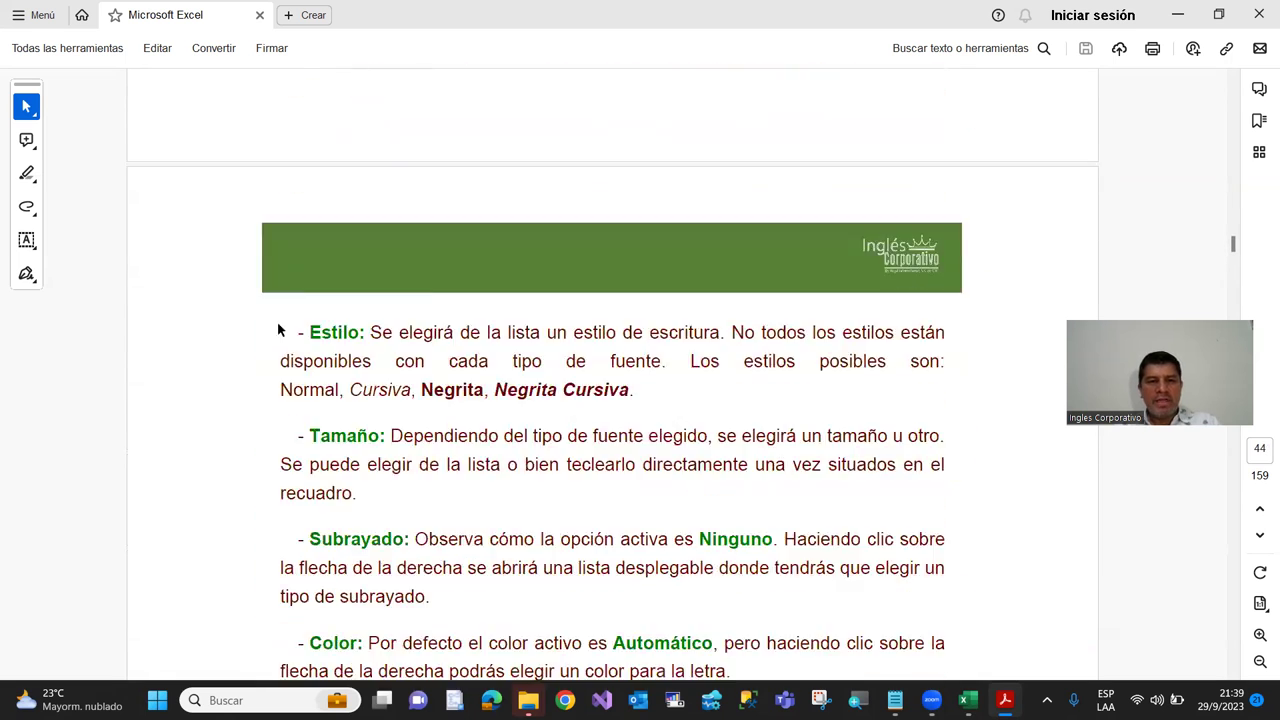
pyautogui.scroll(-1, 277, 328)
pyautogui.scroll(-2, 253, 305)
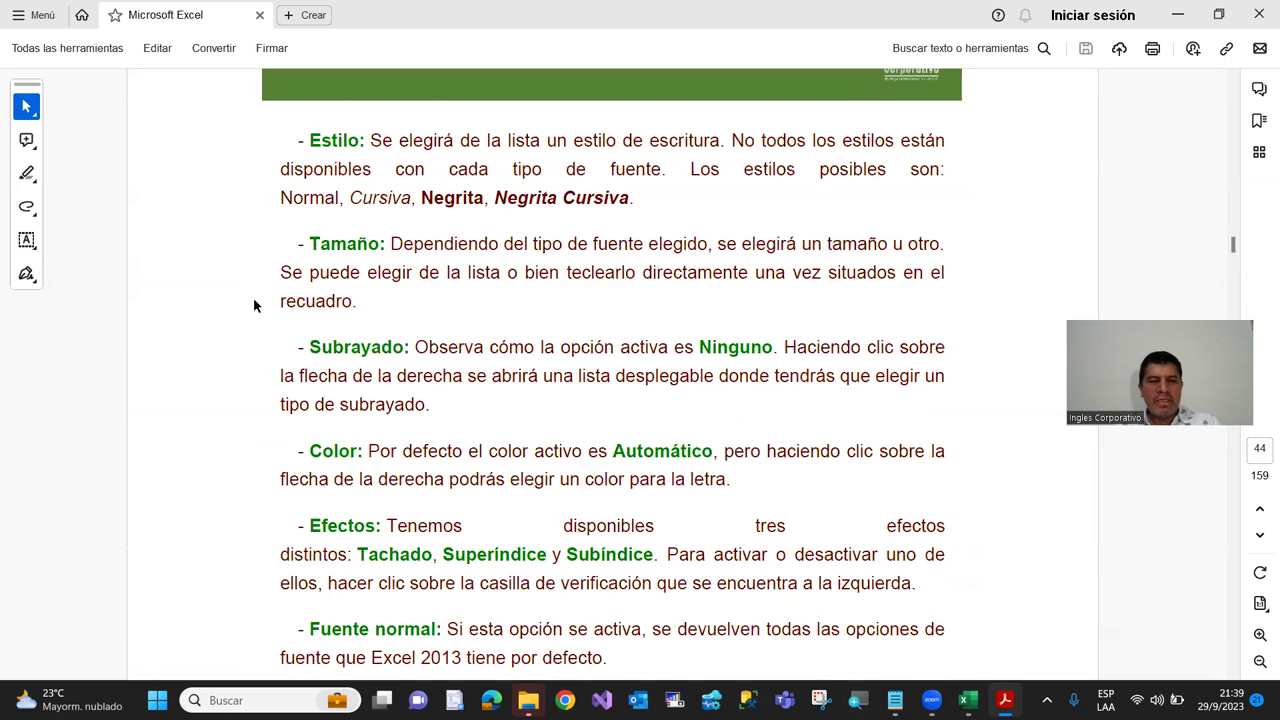
pyautogui.scroll(-2, 253, 305)
pyautogui.scroll(-2, 252, 310)
pyautogui.scroll(-1, 254, 315)
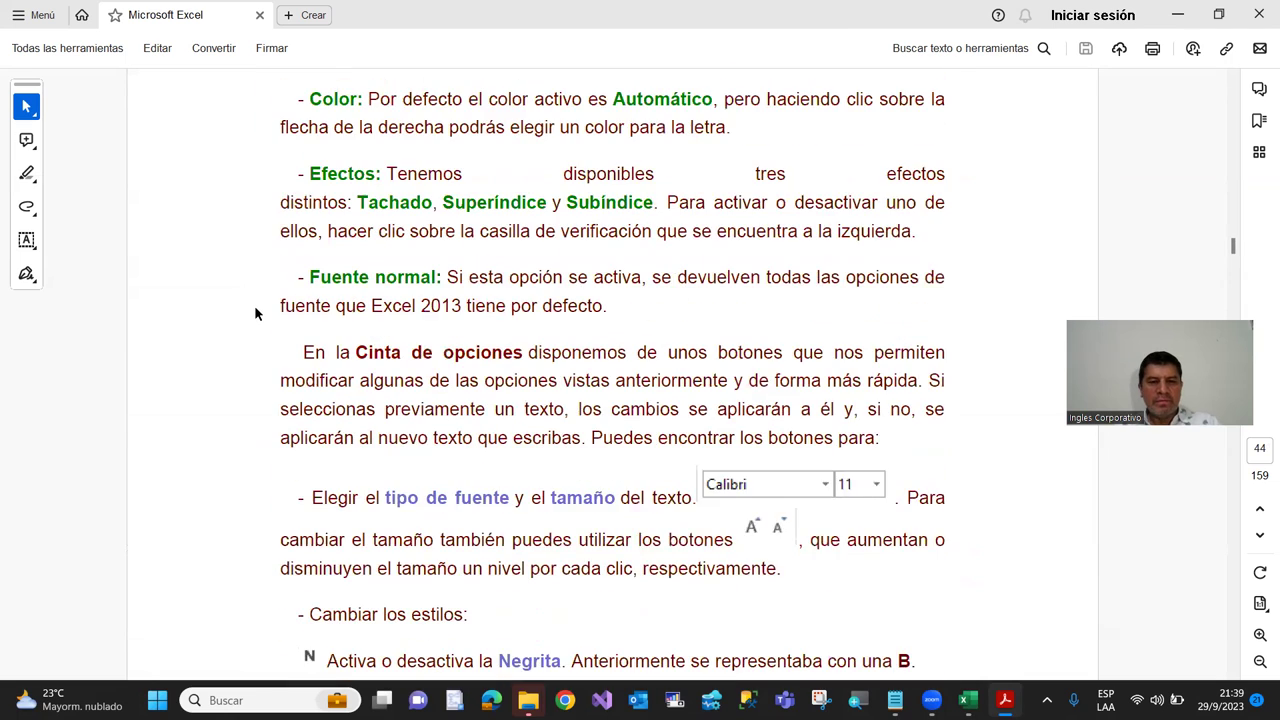
pyautogui.scroll(-1, 255, 312)
pyautogui.scroll(-1, 254, 309)
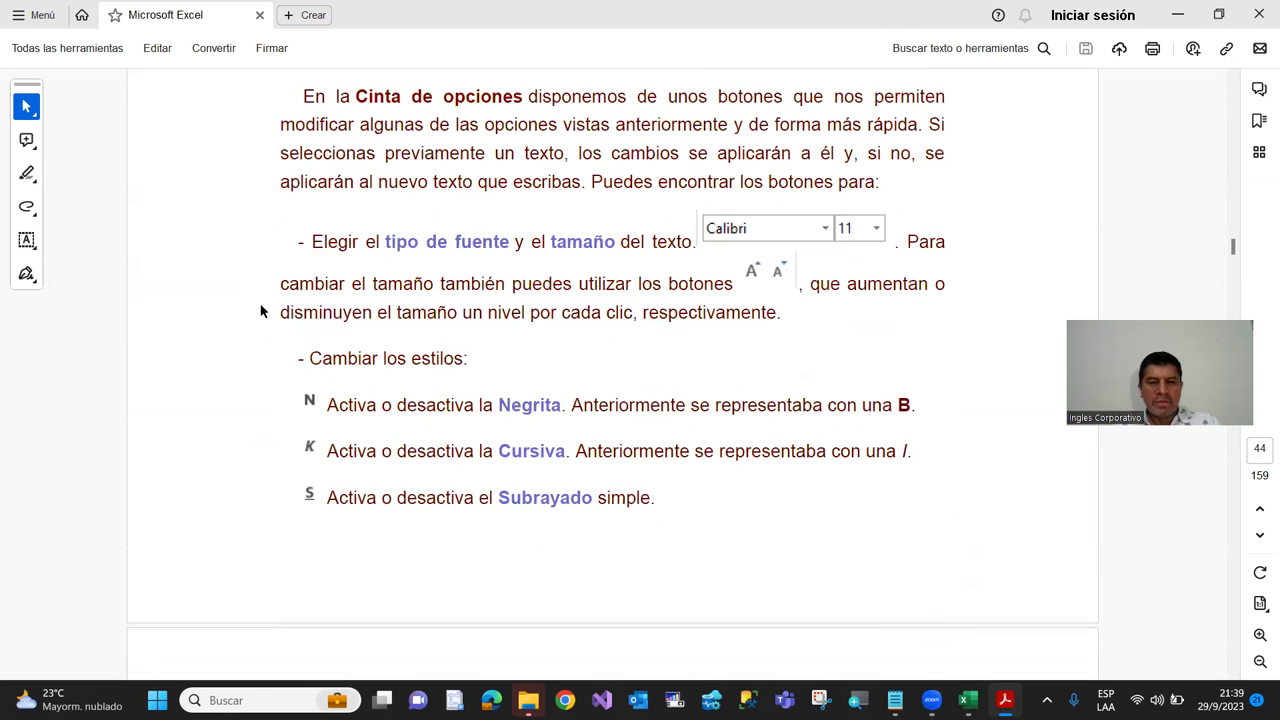
pyautogui.scroll(-1, 262, 312)
pyautogui.scroll(-1, 262, 312)
pyautogui.scroll(-1, 262, 312)
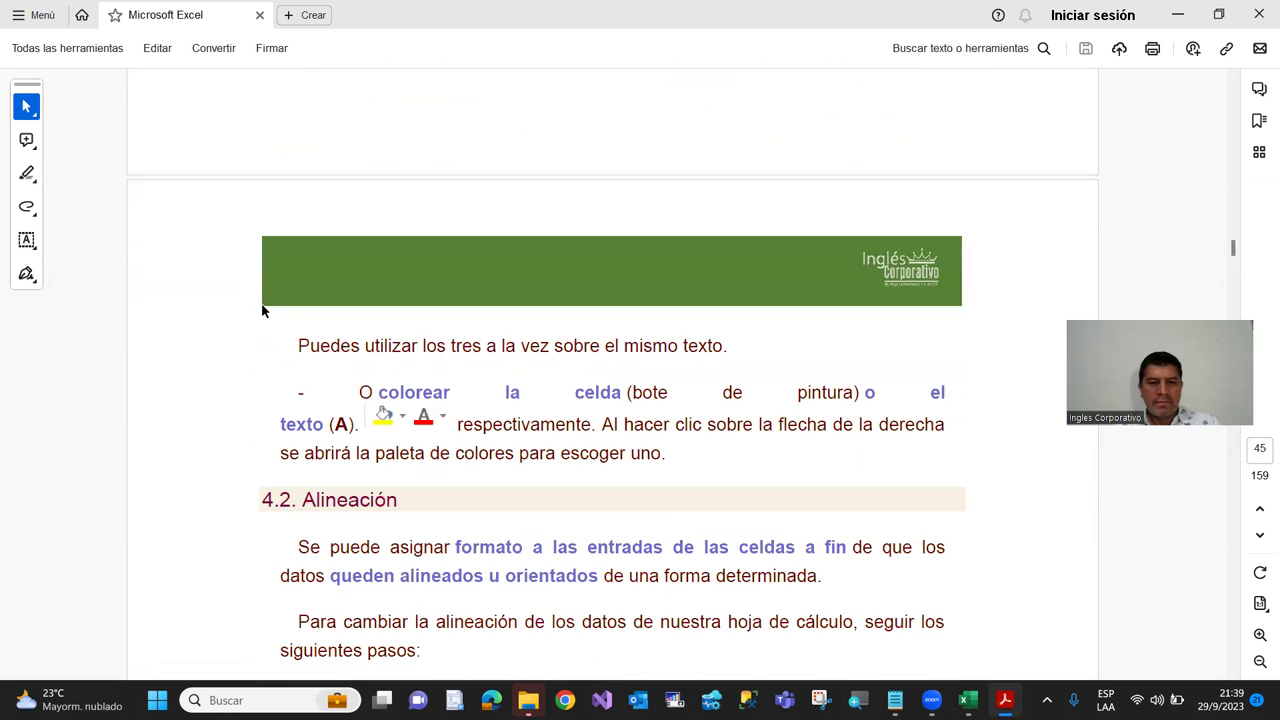
pyautogui.scroll(-1, 262, 311)
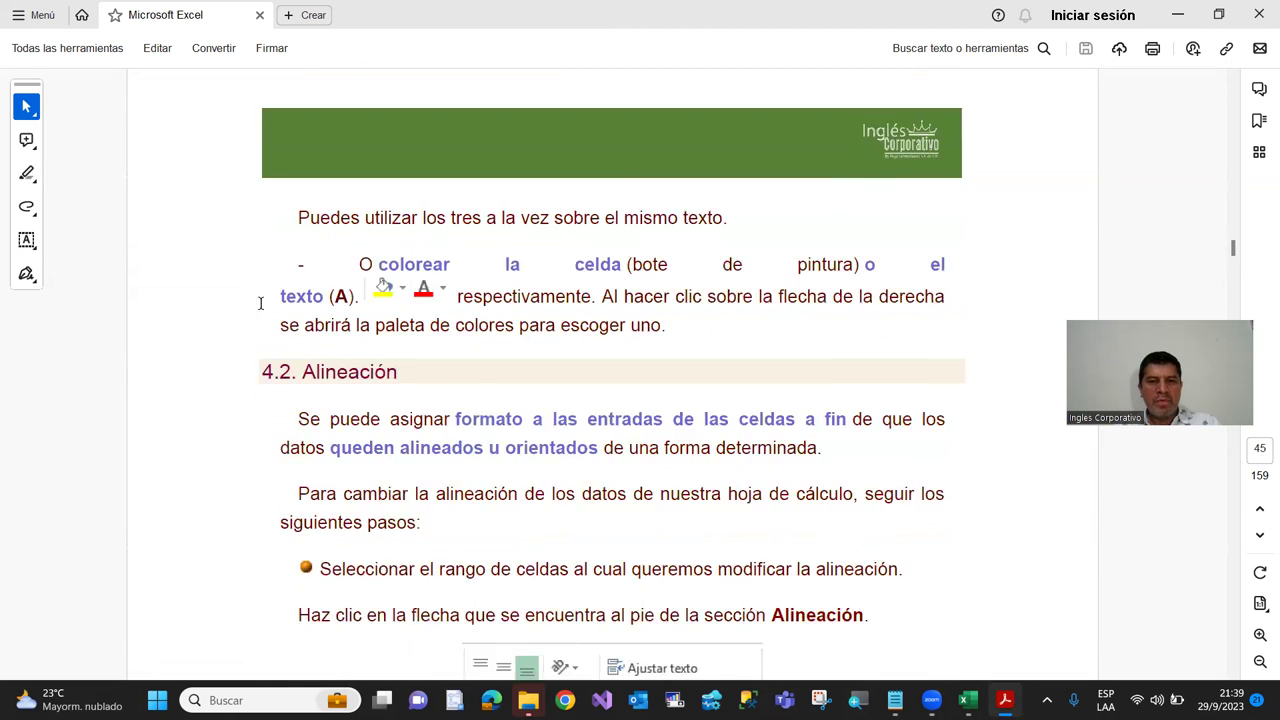
pyautogui.scroll(-1, 262, 311)
pyautogui.scroll(-1, 269, 302)
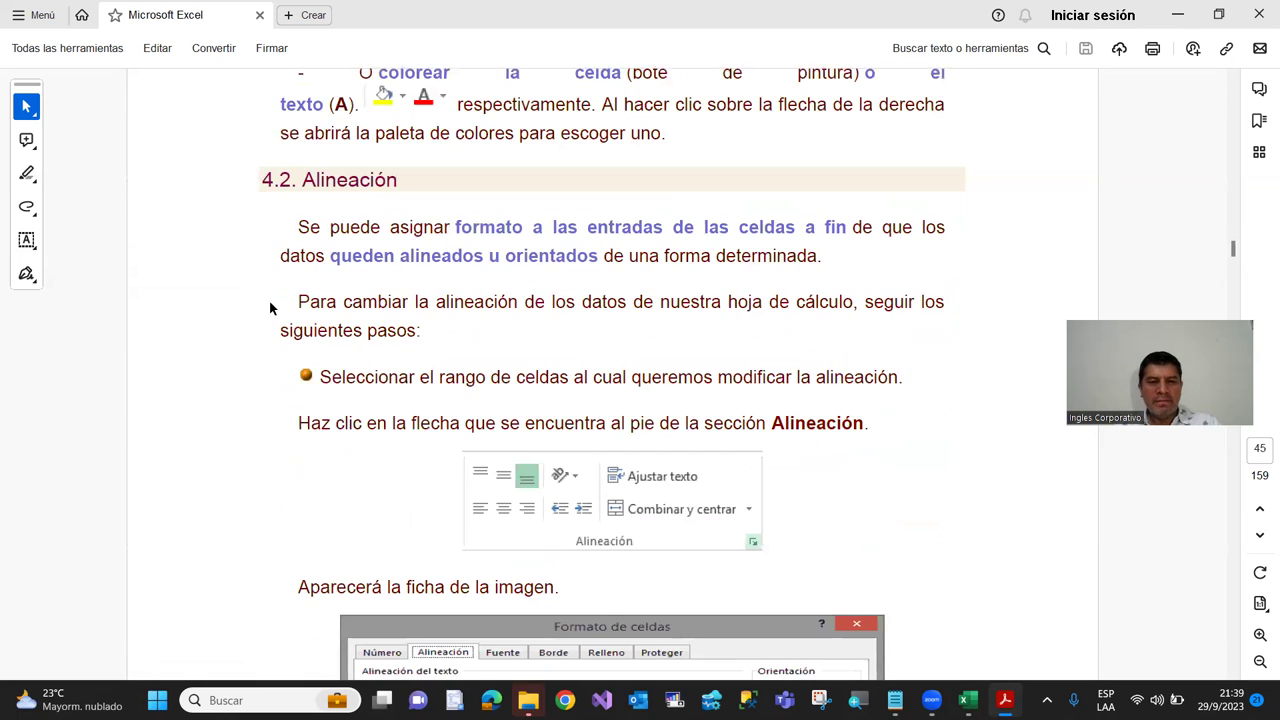
pyautogui.scroll(-1, 269, 302)
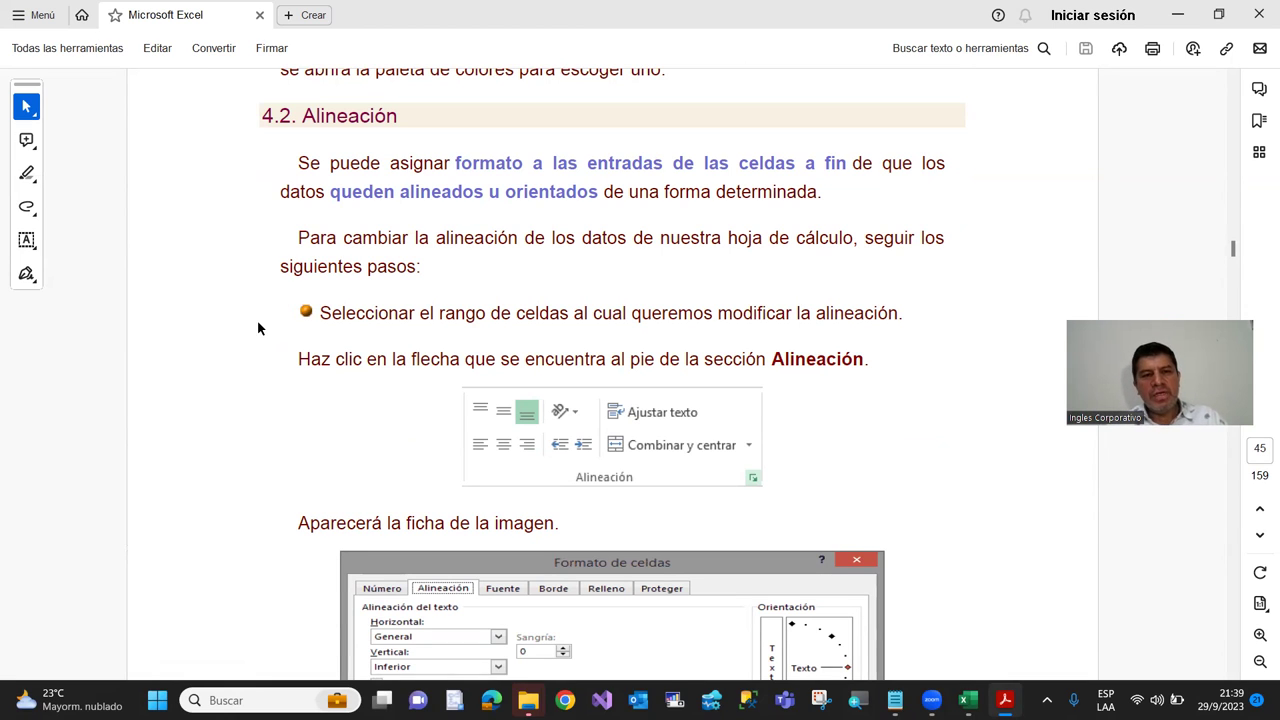
pyautogui.scroll(-1, 288, 344)
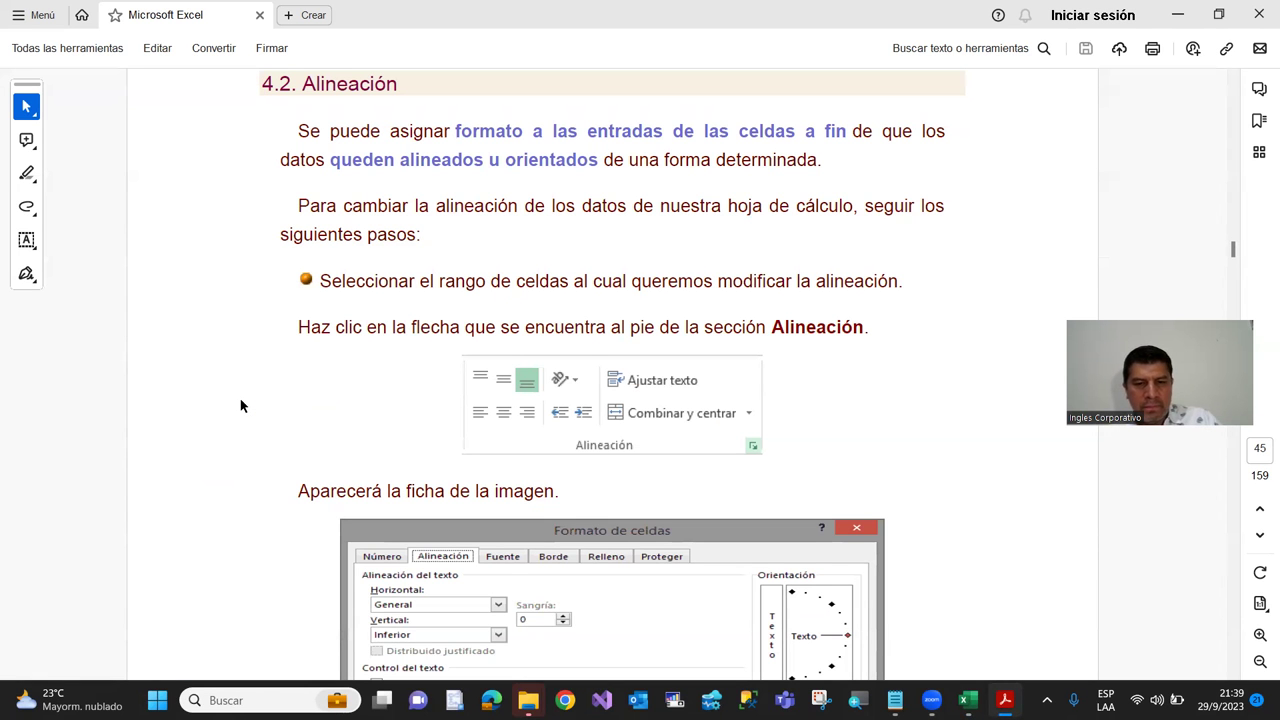
pyautogui.hotkey('alt', 'Tab')
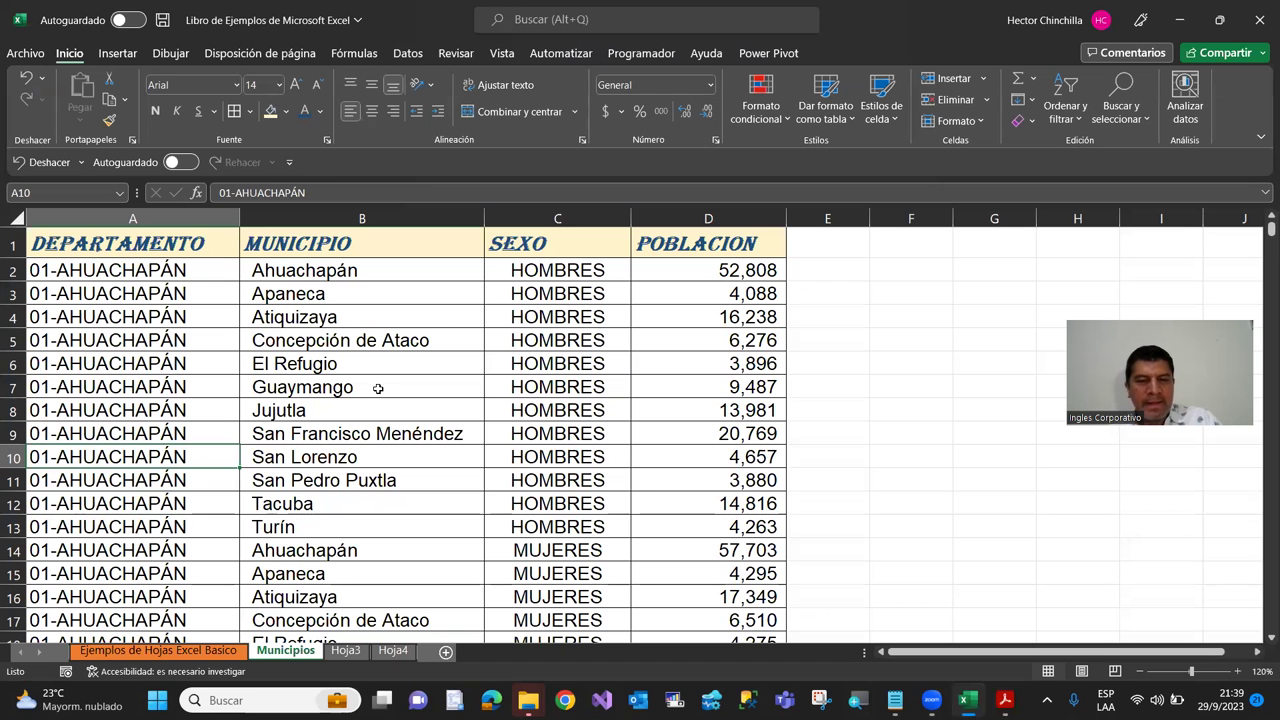
pyautogui.click(112, 318)
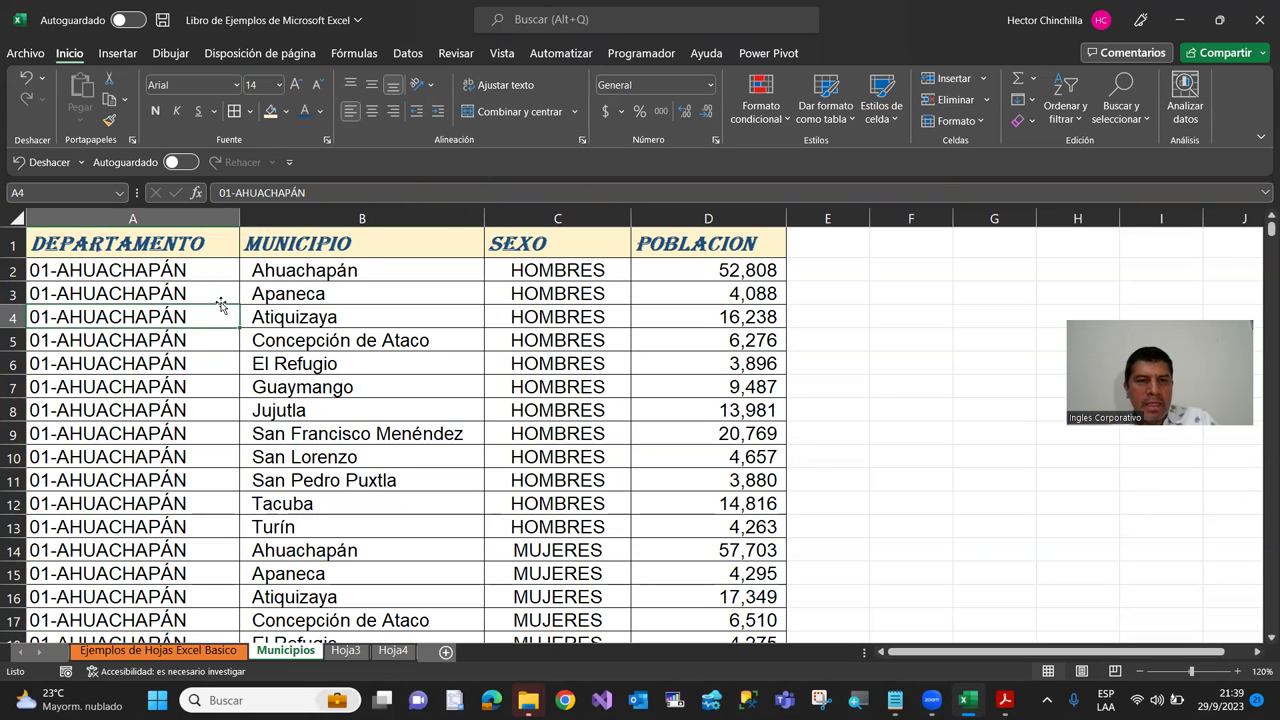
pyautogui.click(209, 366)
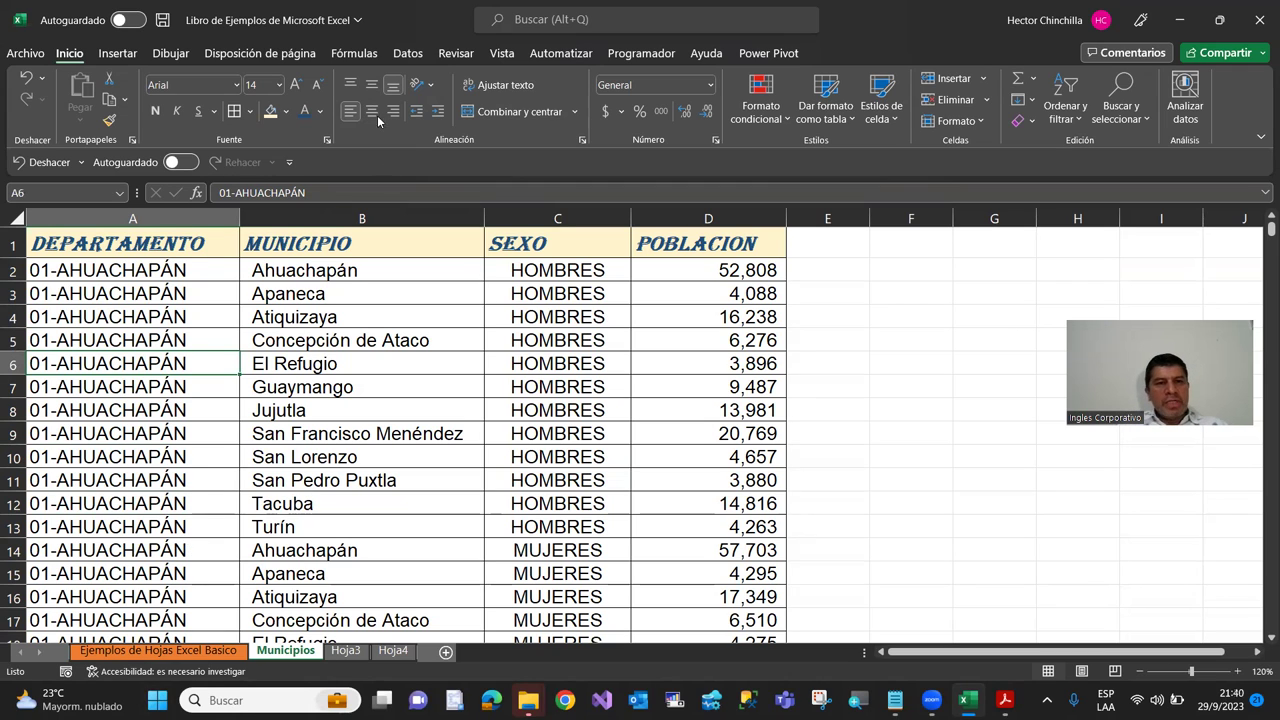
pyautogui.press('Up')
pyautogui.press('Up')
pyautogui.press('Up')
pyautogui.press('Up')
pyautogui.press('Up')
pyautogui.press('Down')
pyautogui.press('Up')
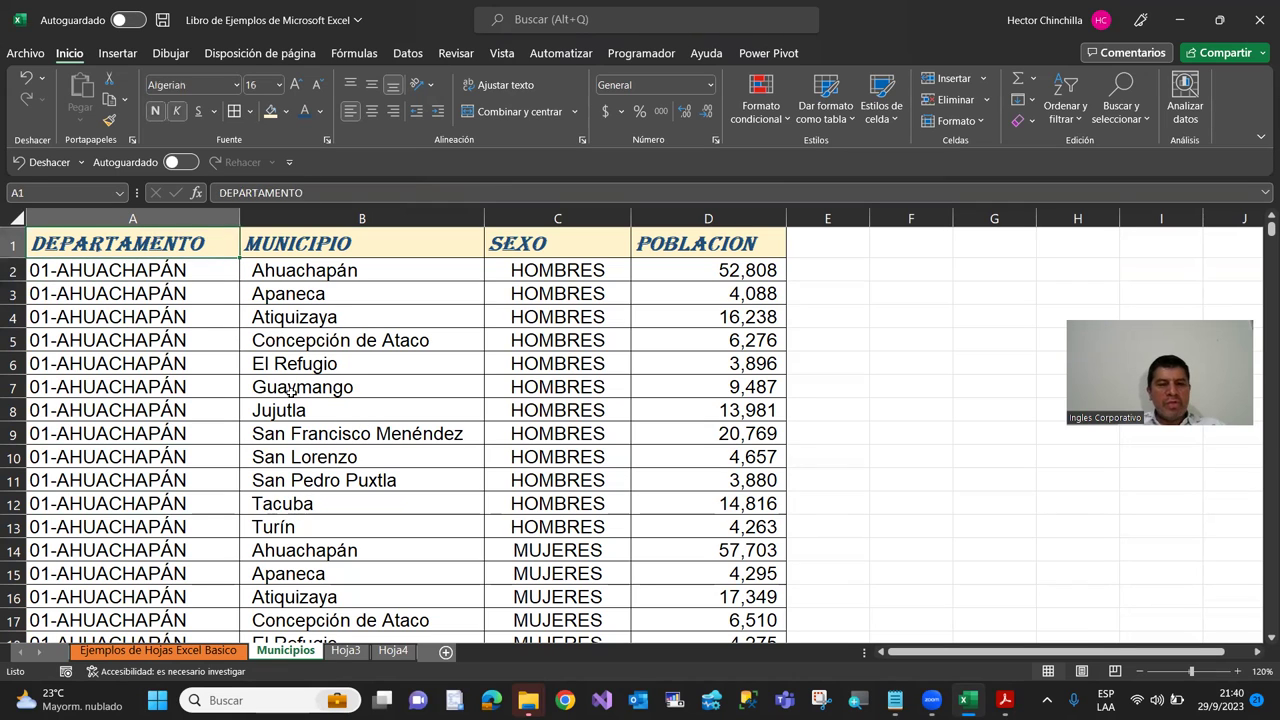
pyautogui.press('Down')
pyautogui.press('Up')
pyautogui.press('Down')
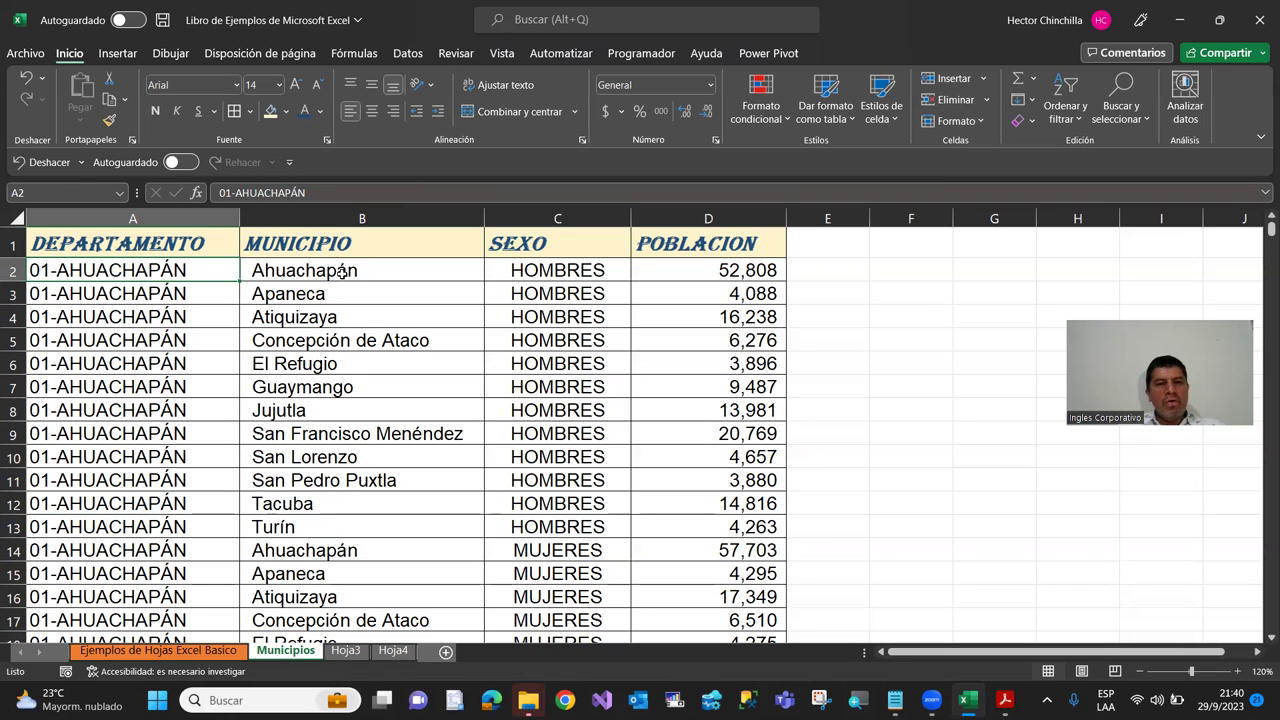
pyautogui.click(137, 314)
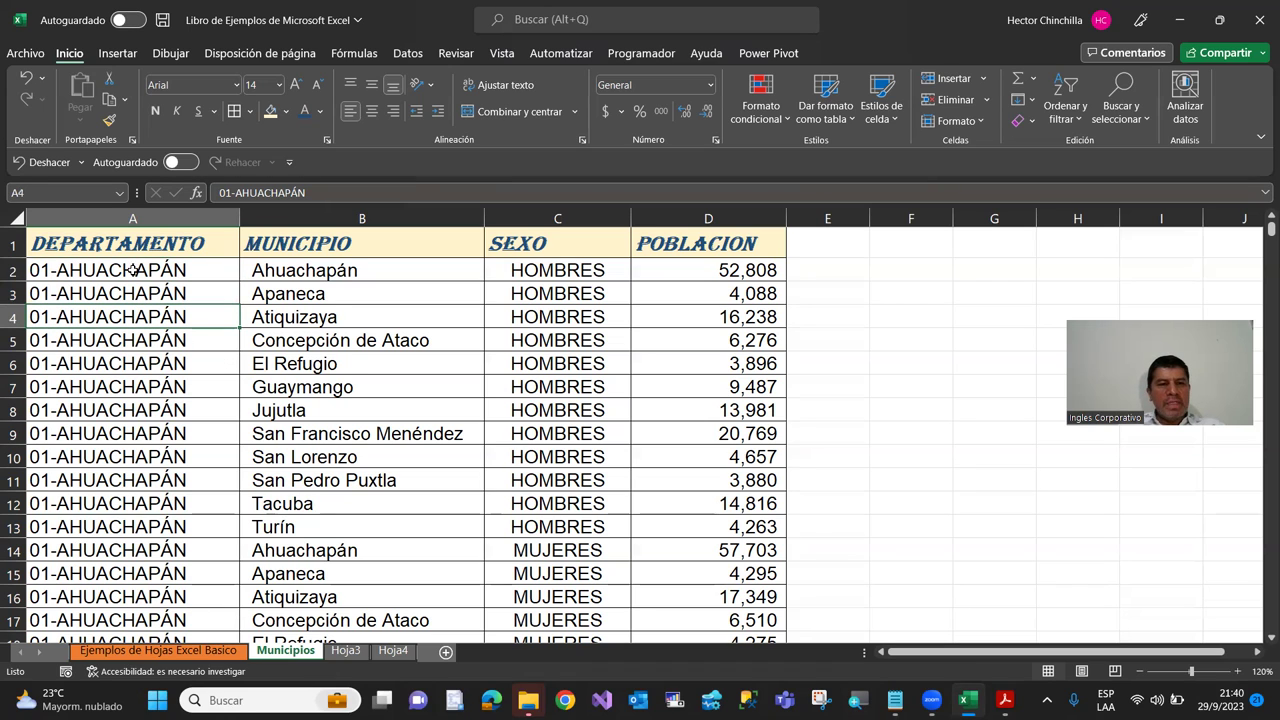
pyautogui.click(135, 268)
pyautogui.press('Up')
pyautogui.press('Down')
pyautogui.press('Up')
pyautogui.press('Down')
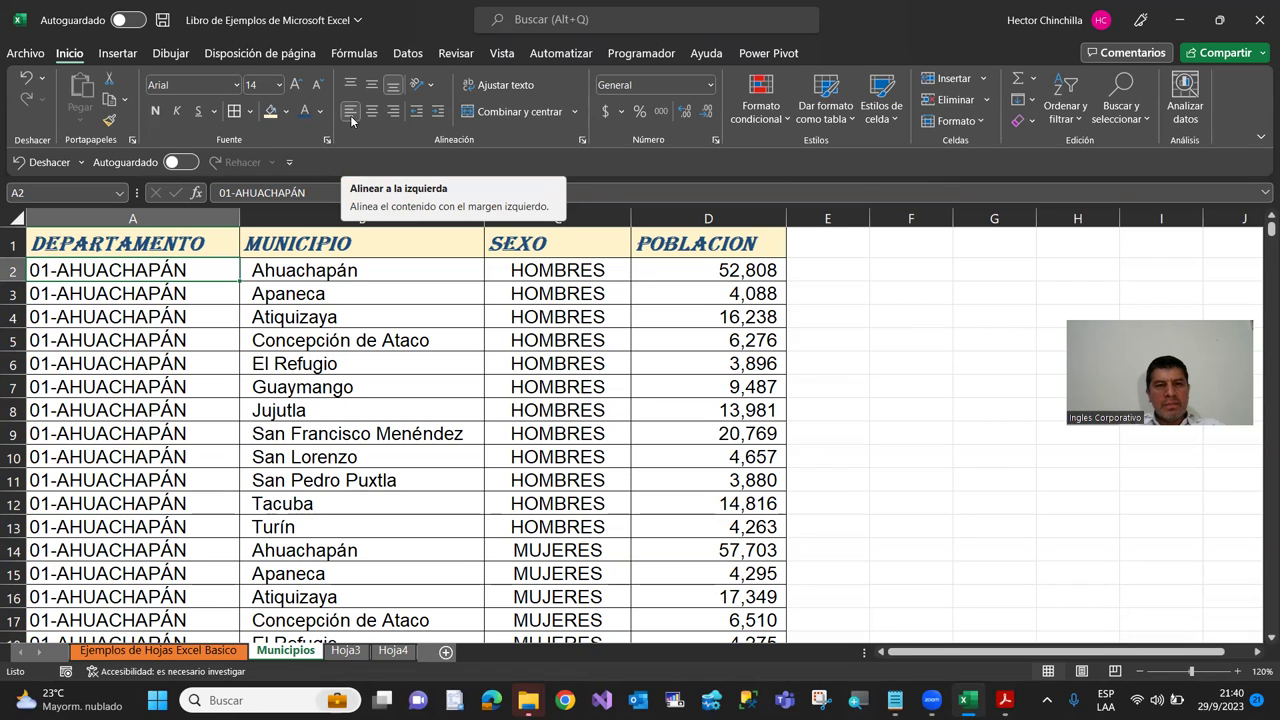
# Step: Centre the department name in cell A2
pyautogui.click(183, 347)
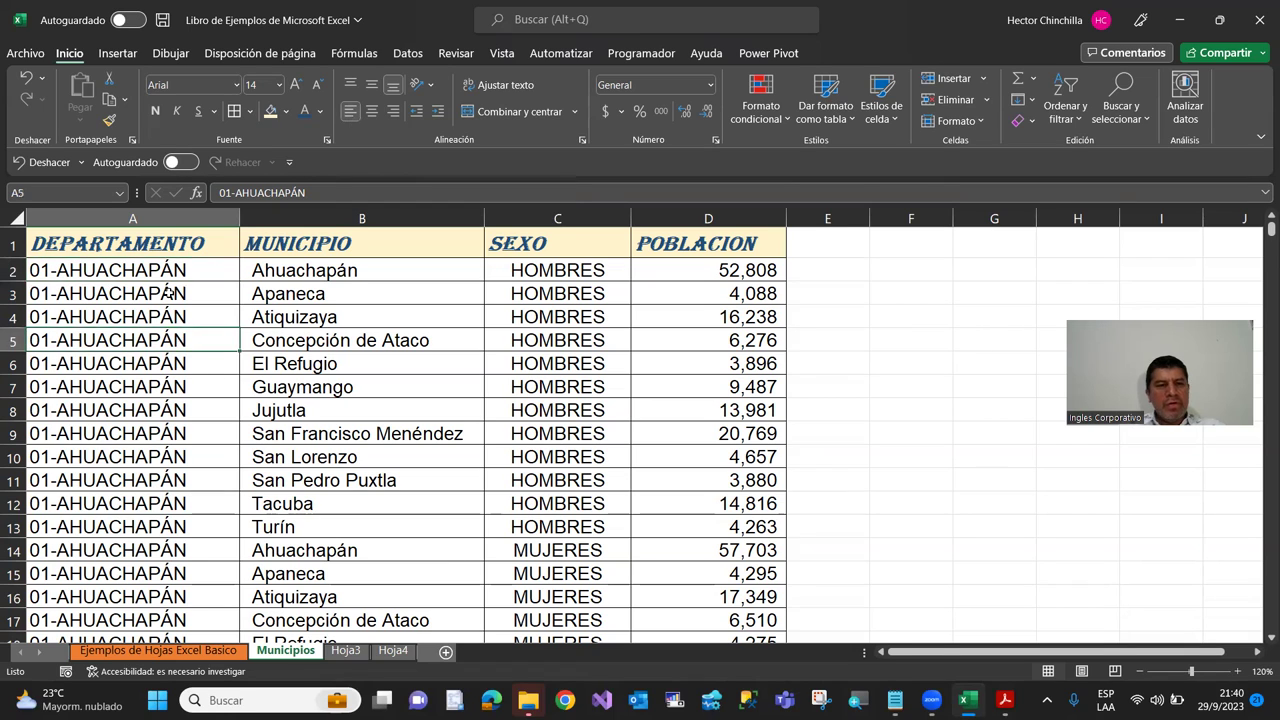
pyautogui.click(162, 277)
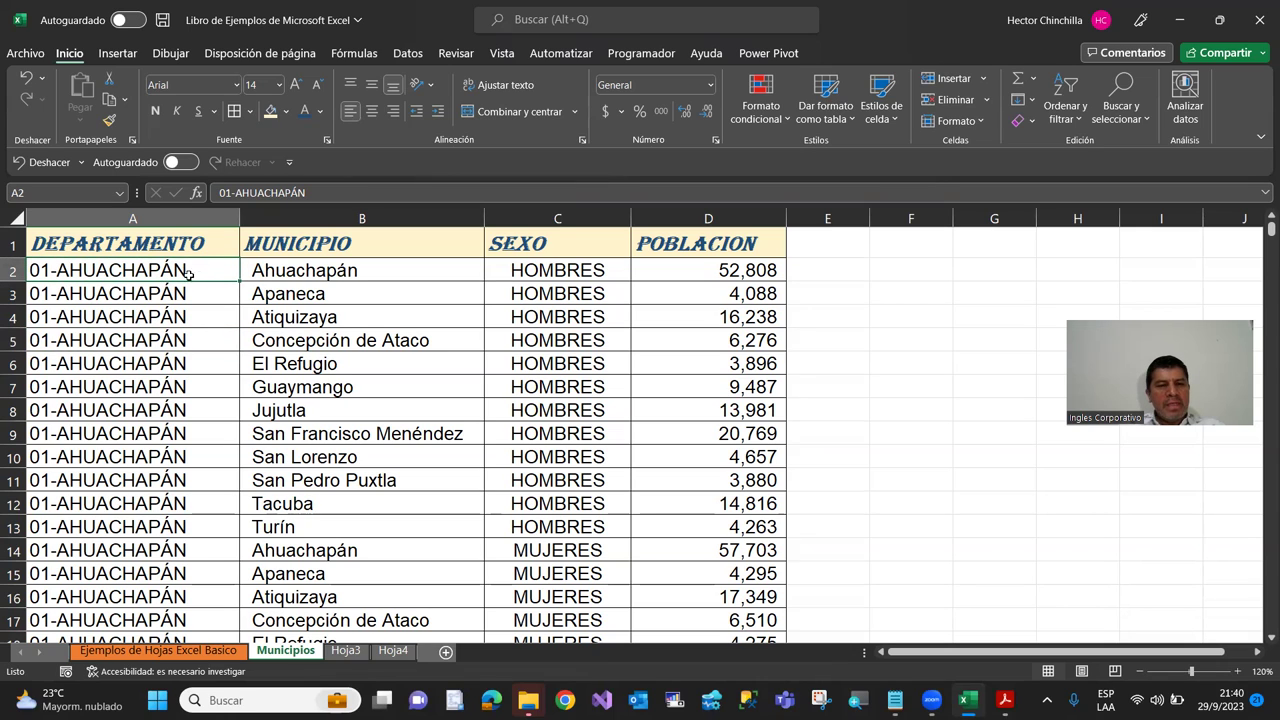
pyautogui.click(372, 111)
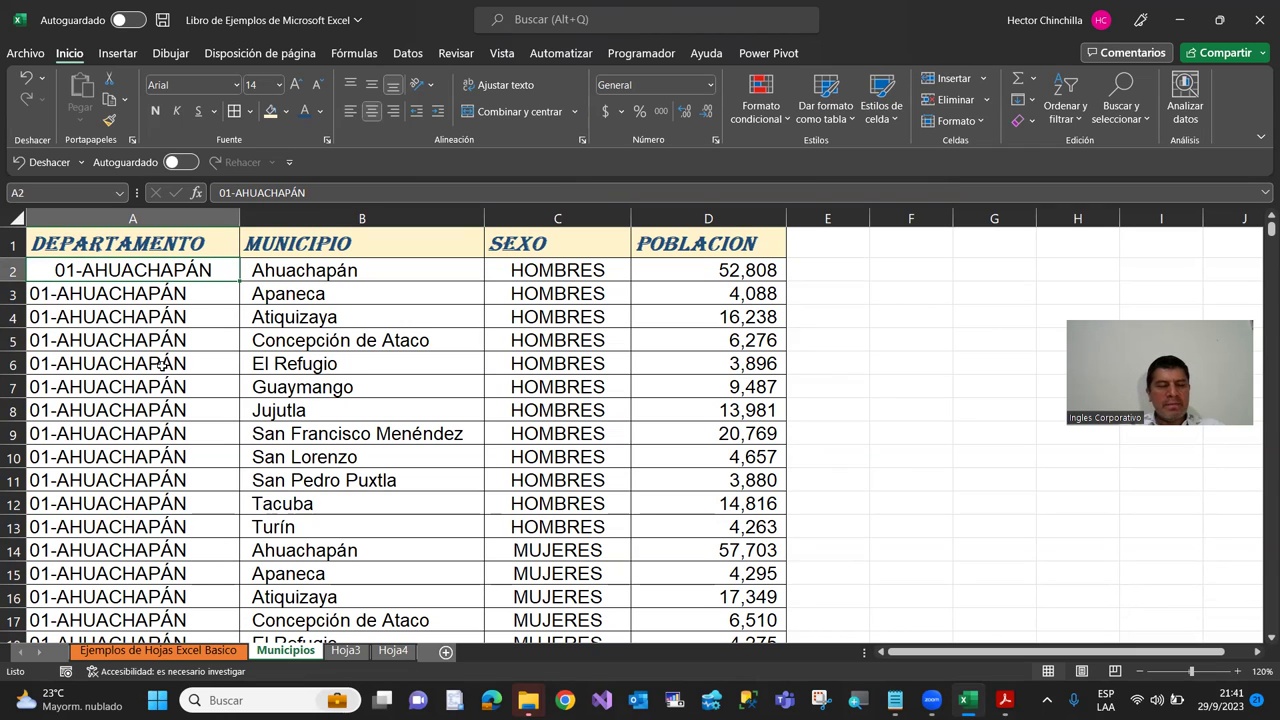
# Step: Centre the municipality Ahuachapán in cell B2
pyautogui.click(296, 273)
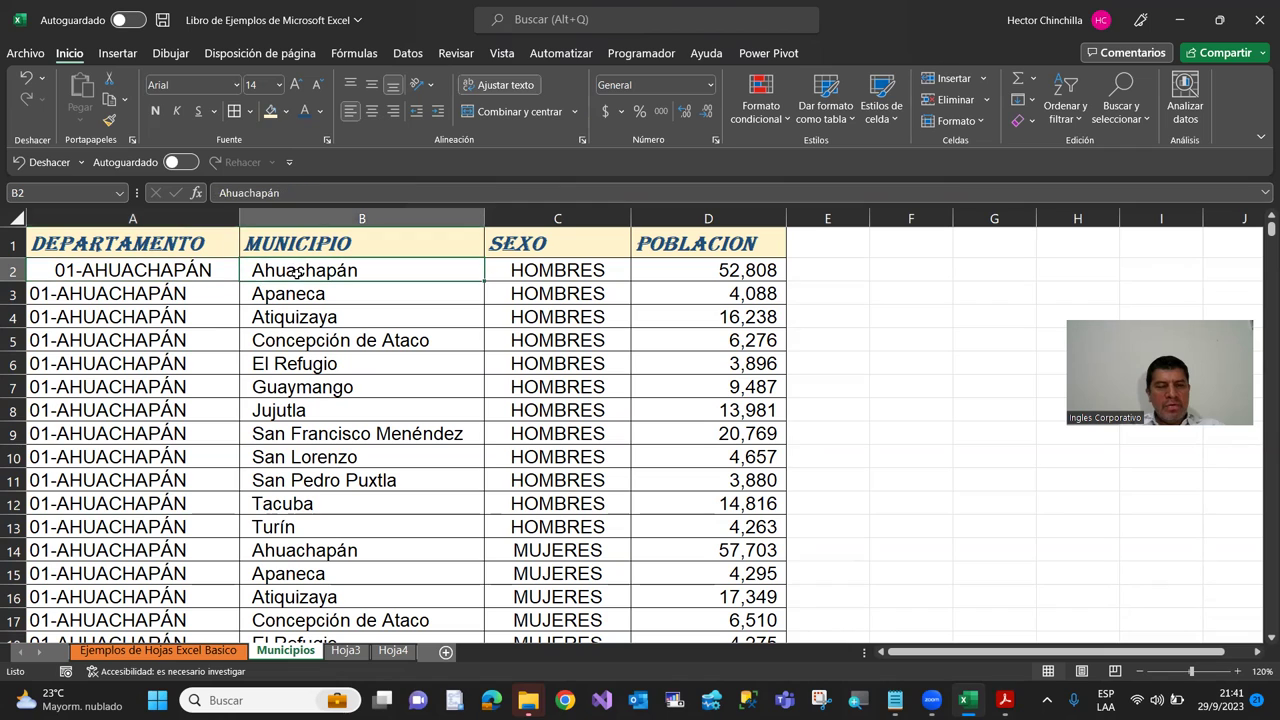
pyautogui.click(371, 117)
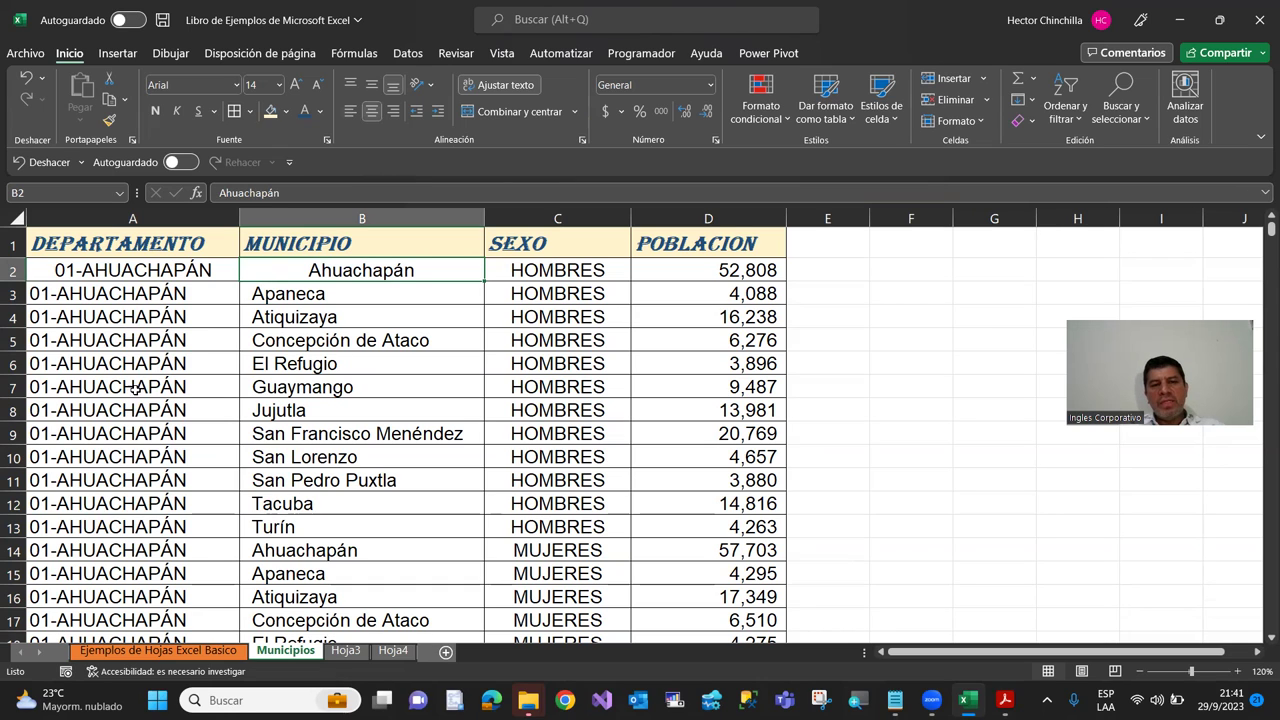
pyautogui.click(133, 318)
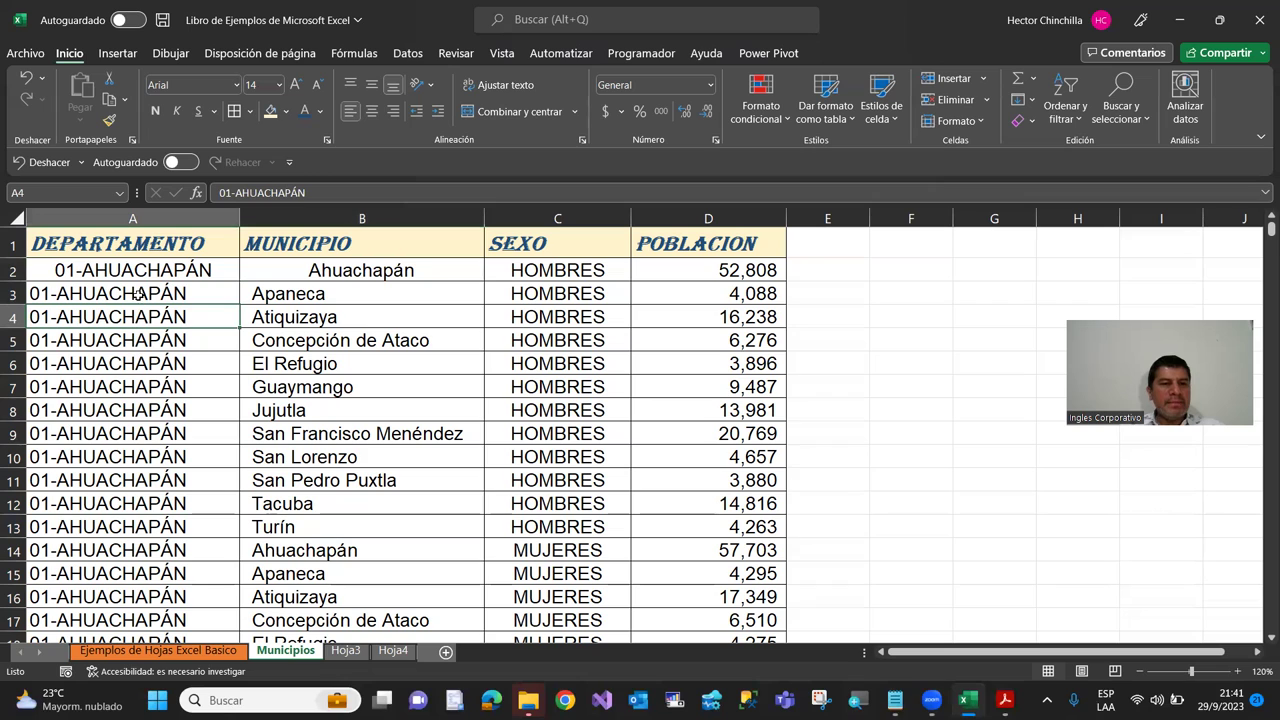
pyautogui.click(150, 244)
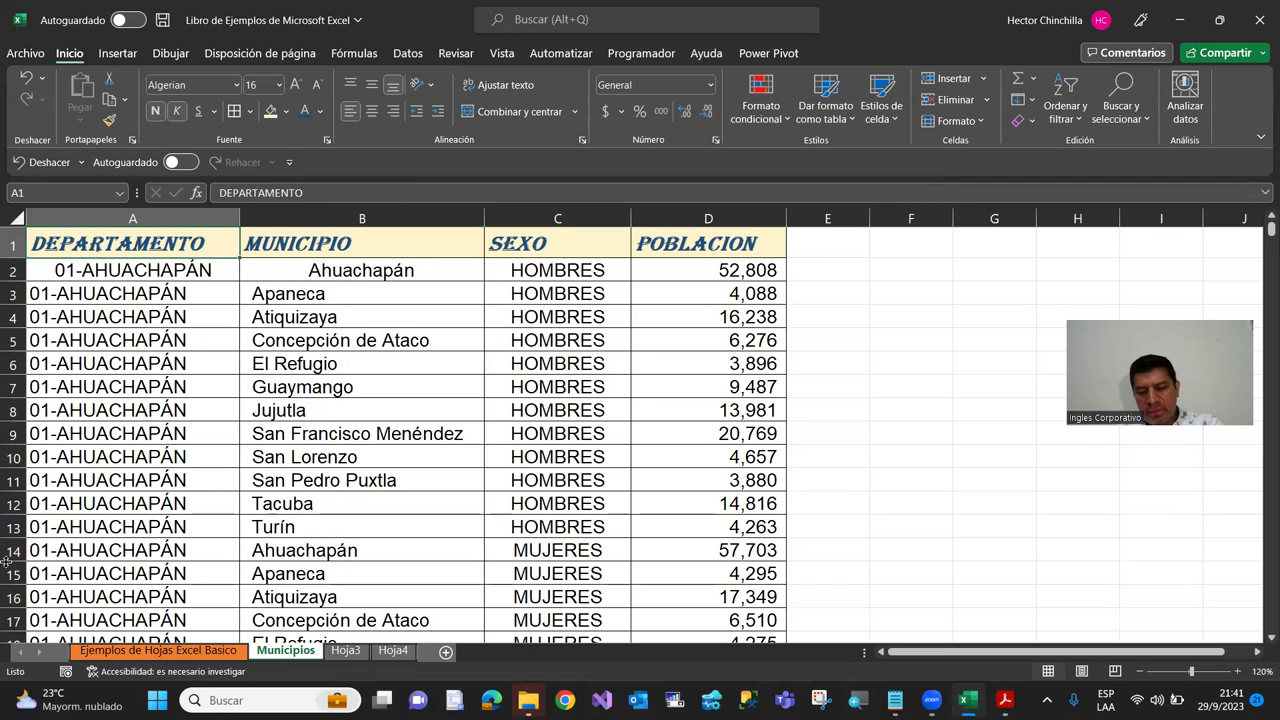
# Step: Centre all department and municipality entries in A1:B526
pyautogui.hotkey('shift', 'Right')
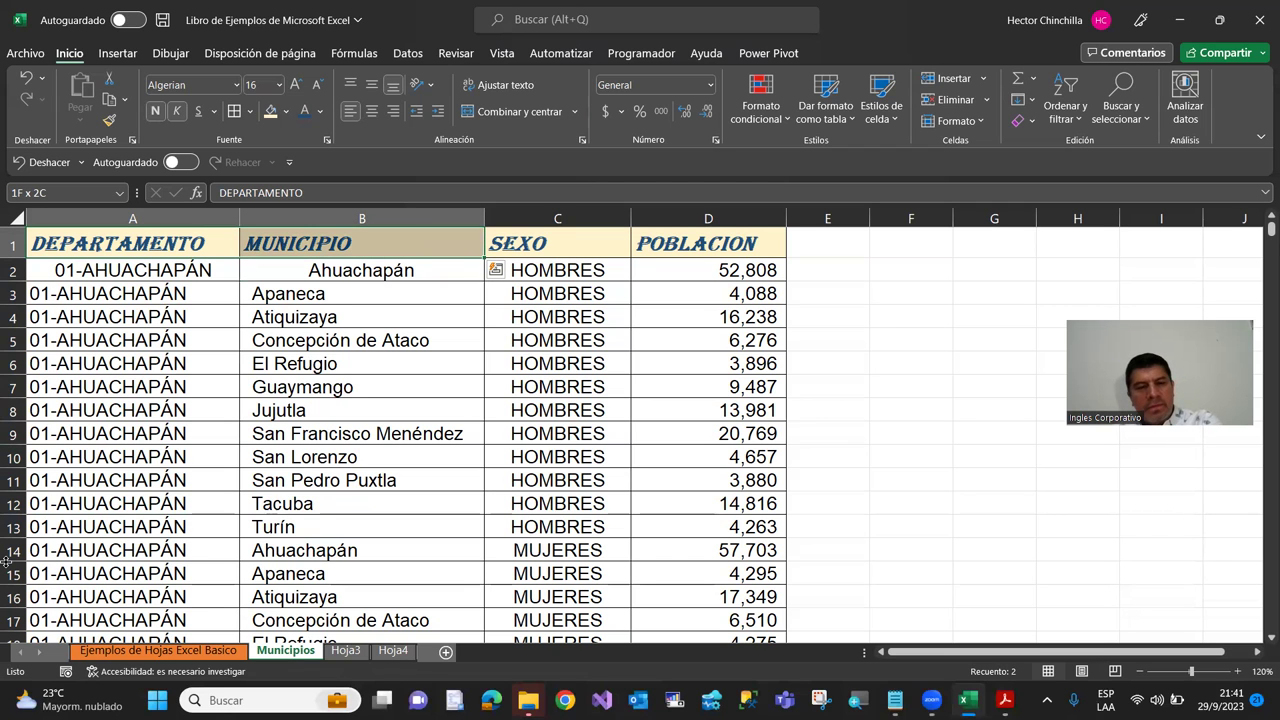
pyautogui.hotkey('ctrl', 'shift', 'Down')
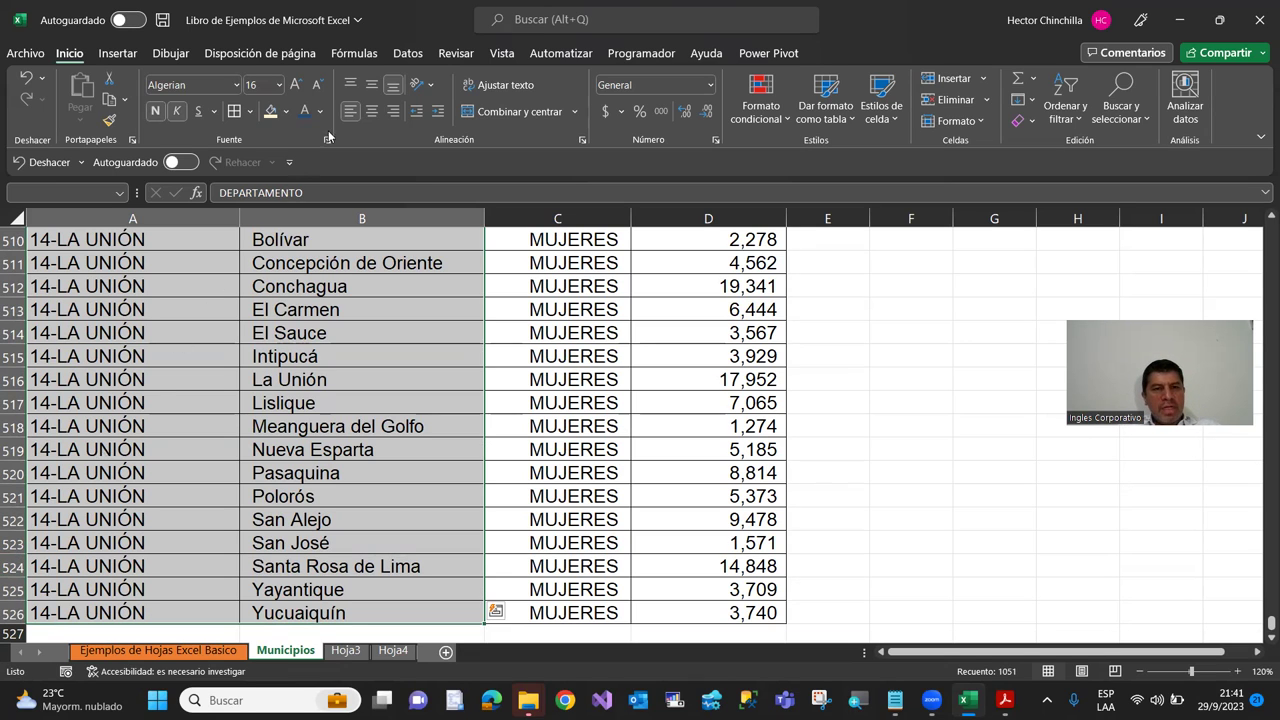
pyautogui.click(371, 111)
pyautogui.scroll(15, 100, 405)
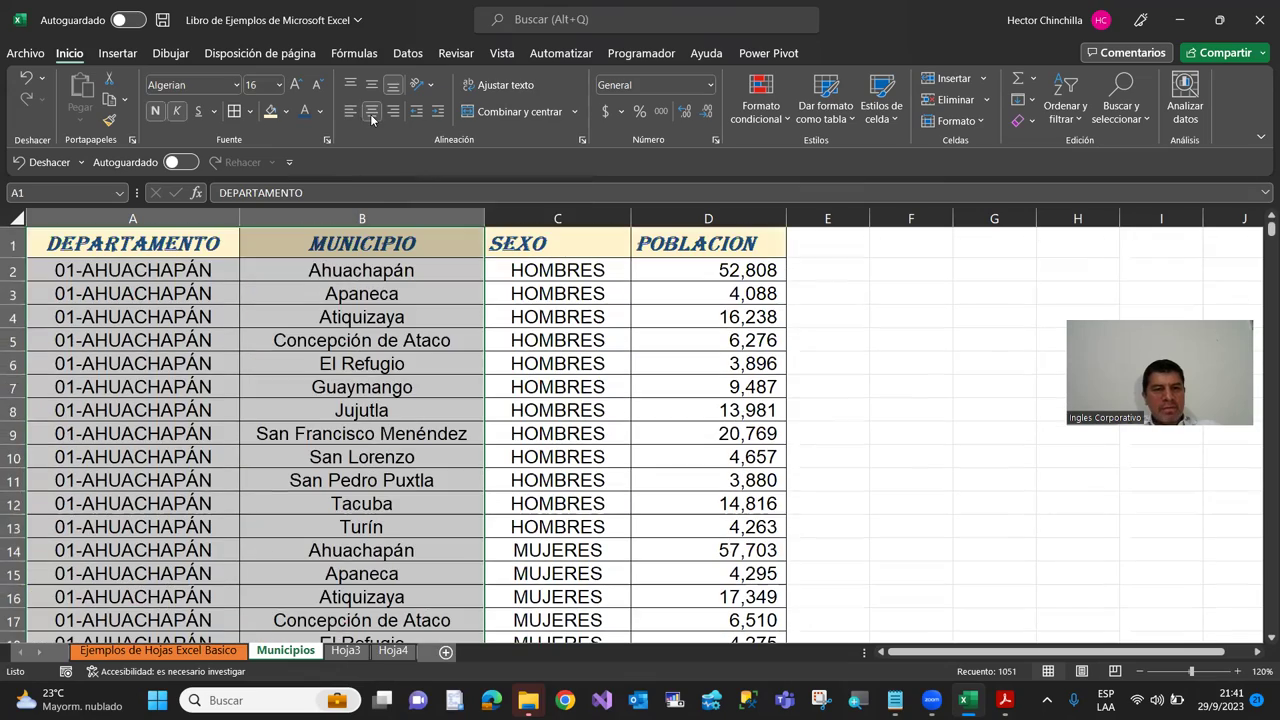
pyautogui.click(100, 405)
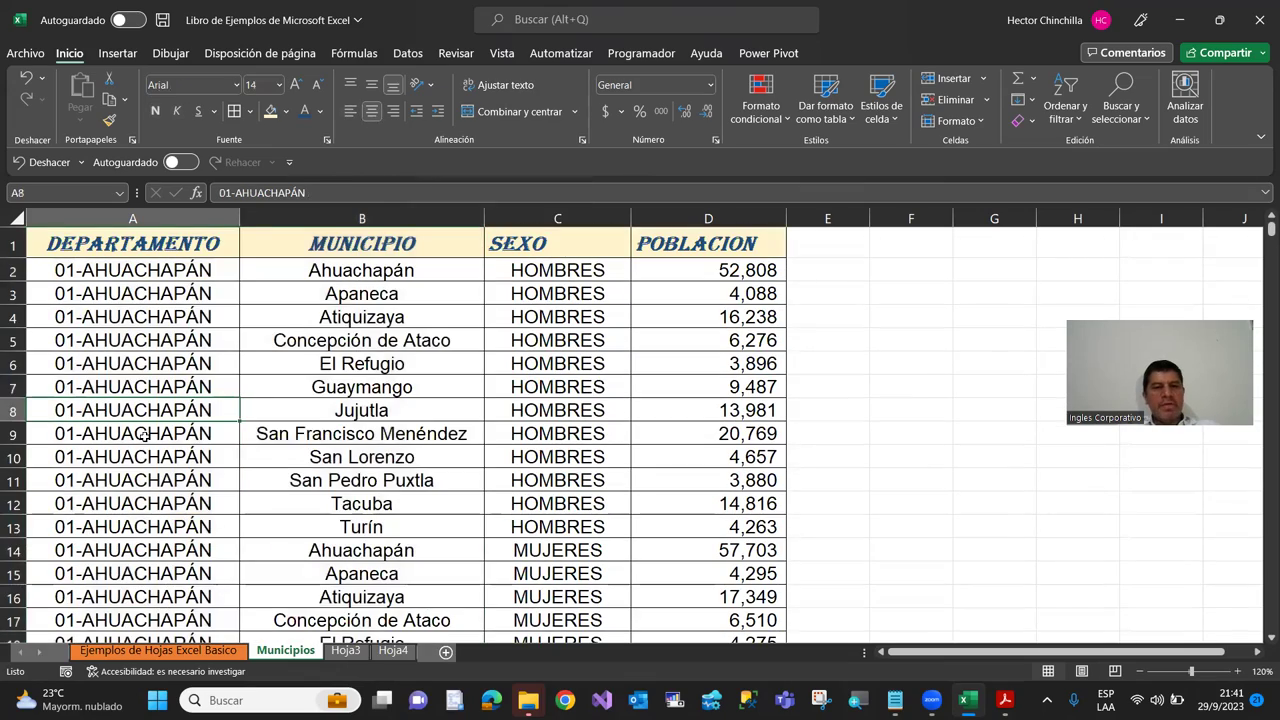
# Step: Check the centred entries in several rows, ending on Ahuachapán in B2
pyautogui.scroll(-3, 145, 435)
pyautogui.scroll(-3, 145, 435)
pyautogui.scroll(-3, 145, 437)
pyautogui.scroll(2, 145, 437)
pyautogui.scroll(2, 145, 437)
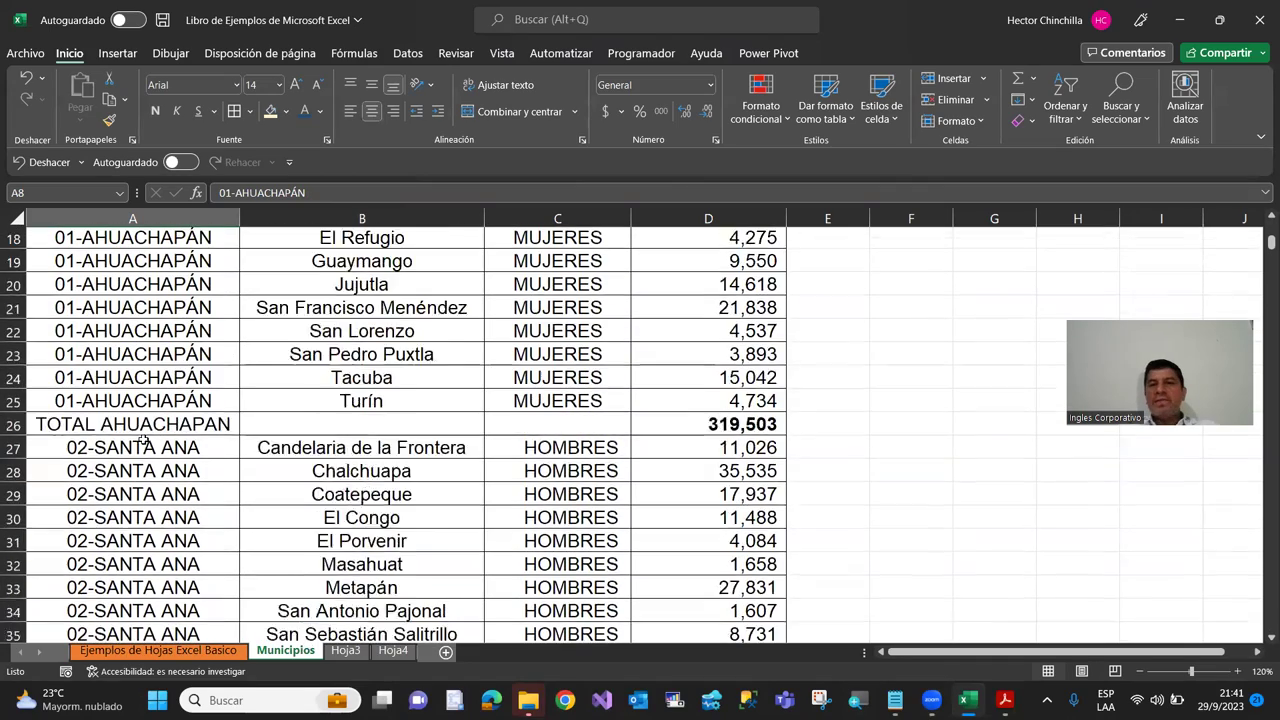
pyautogui.scroll(3, 143, 440)
pyautogui.scroll(2, 143, 440)
pyautogui.scroll(1, 143, 438)
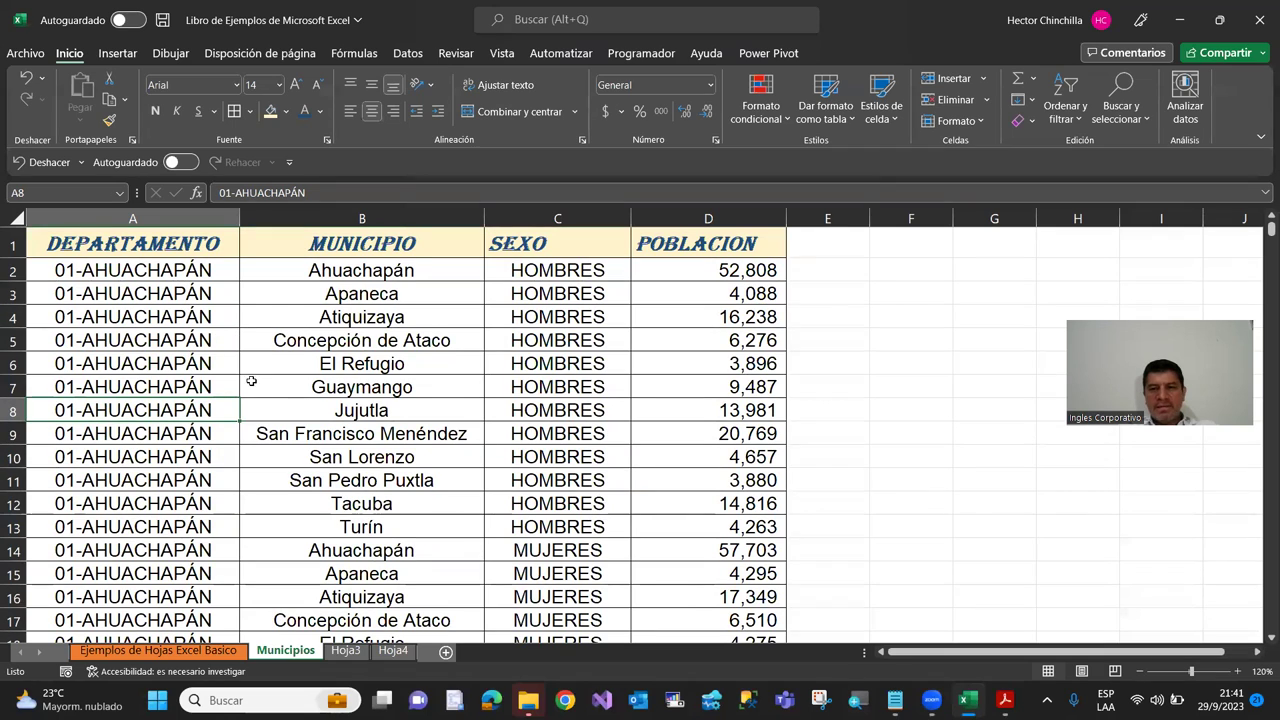
pyautogui.click(257, 342)
pyautogui.click(190, 384)
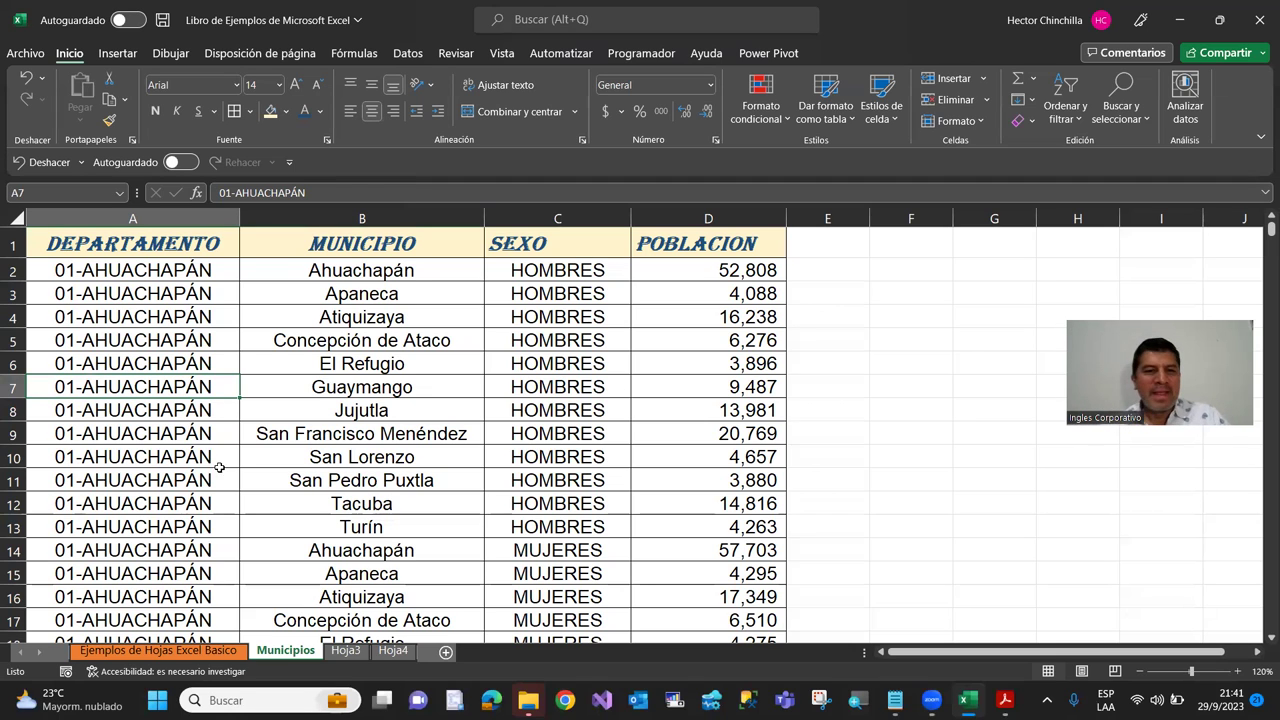
pyautogui.click(286, 272)
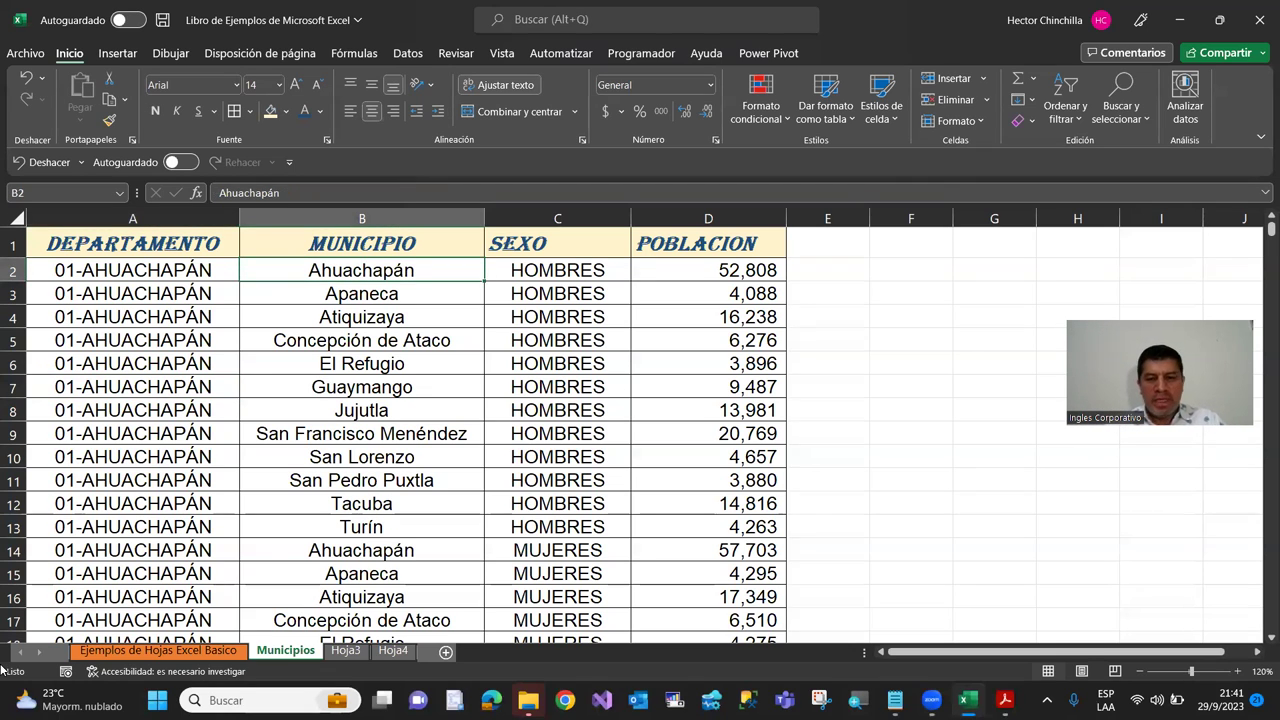
# Step: Inspect the population figures by selecting D2 down to row 526
pyautogui.press('Right')
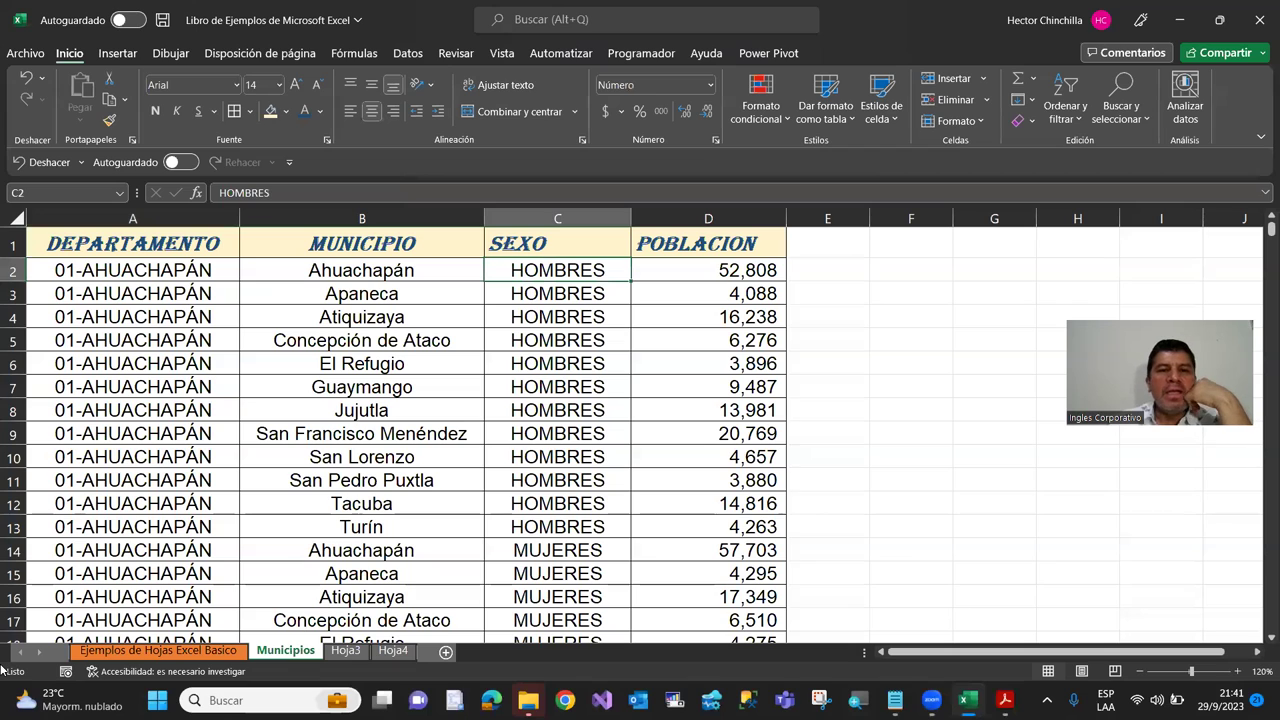
pyautogui.press('Right')
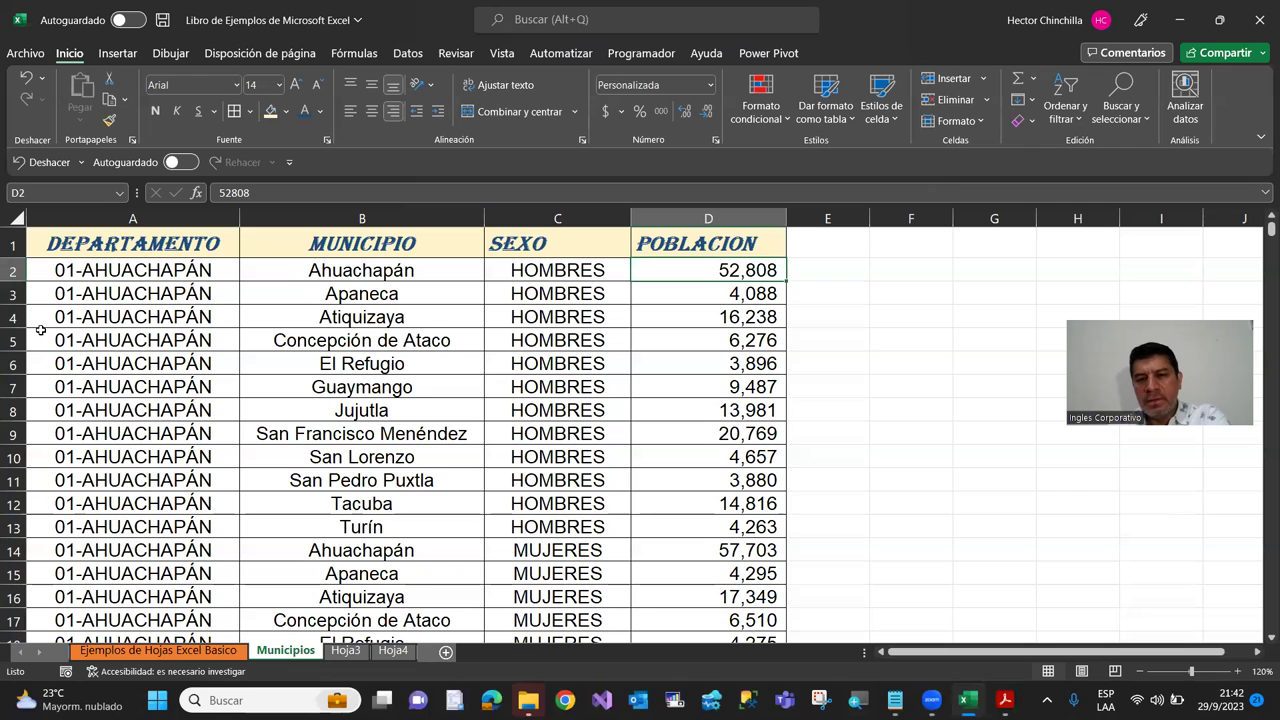
pyautogui.hotkey('shift', 'Down')
pyautogui.hotkey('ctrl', 'shift', 'Down')
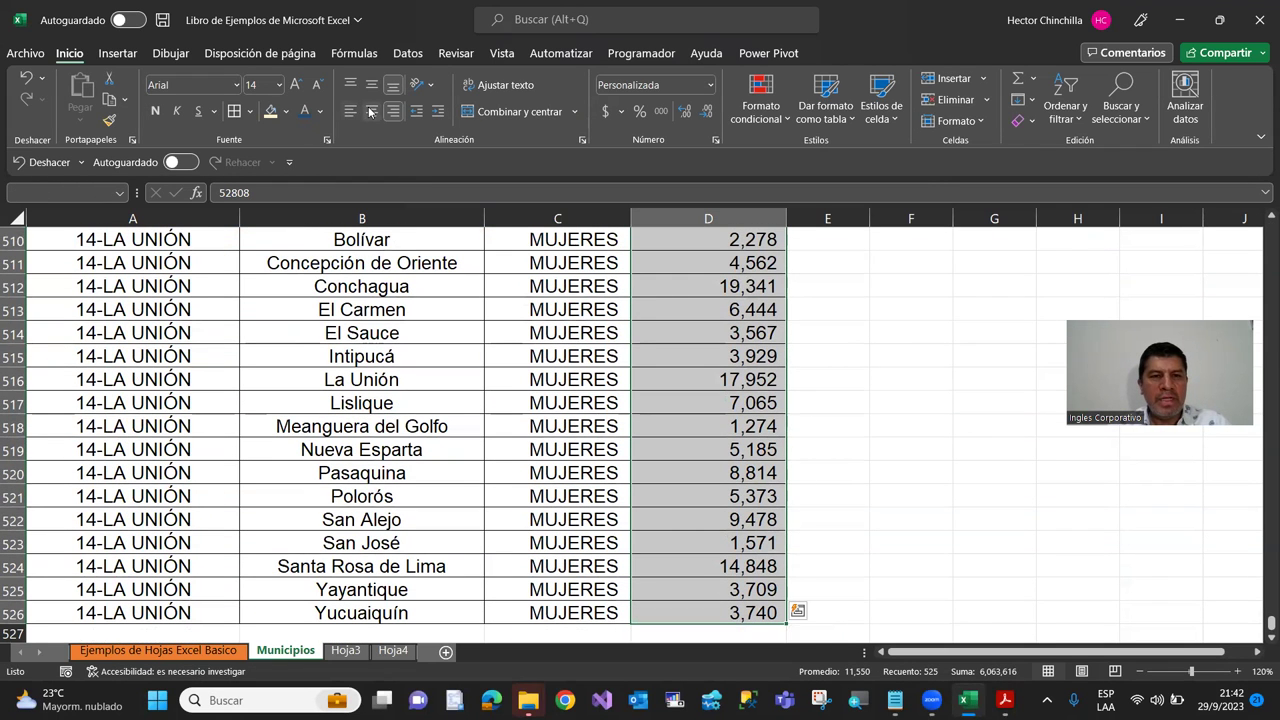
pyautogui.hotkey('ctrl', 'BackSpace')
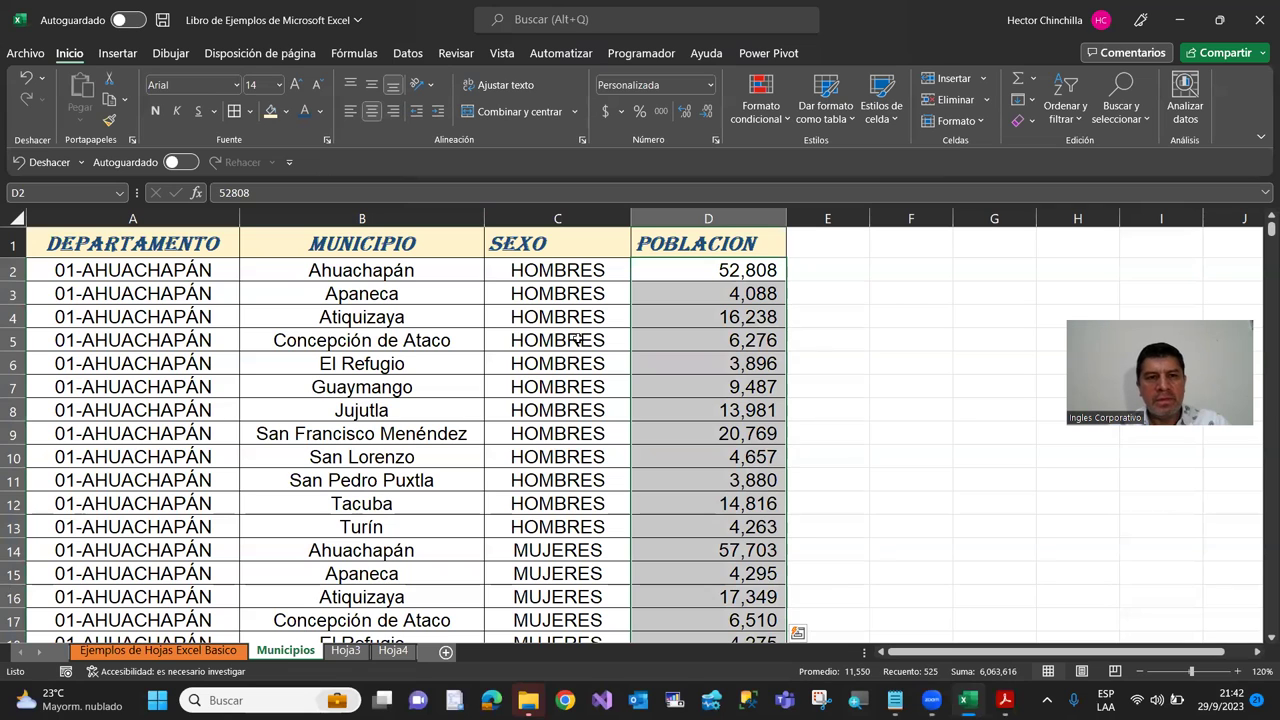
pyautogui.click(541, 340)
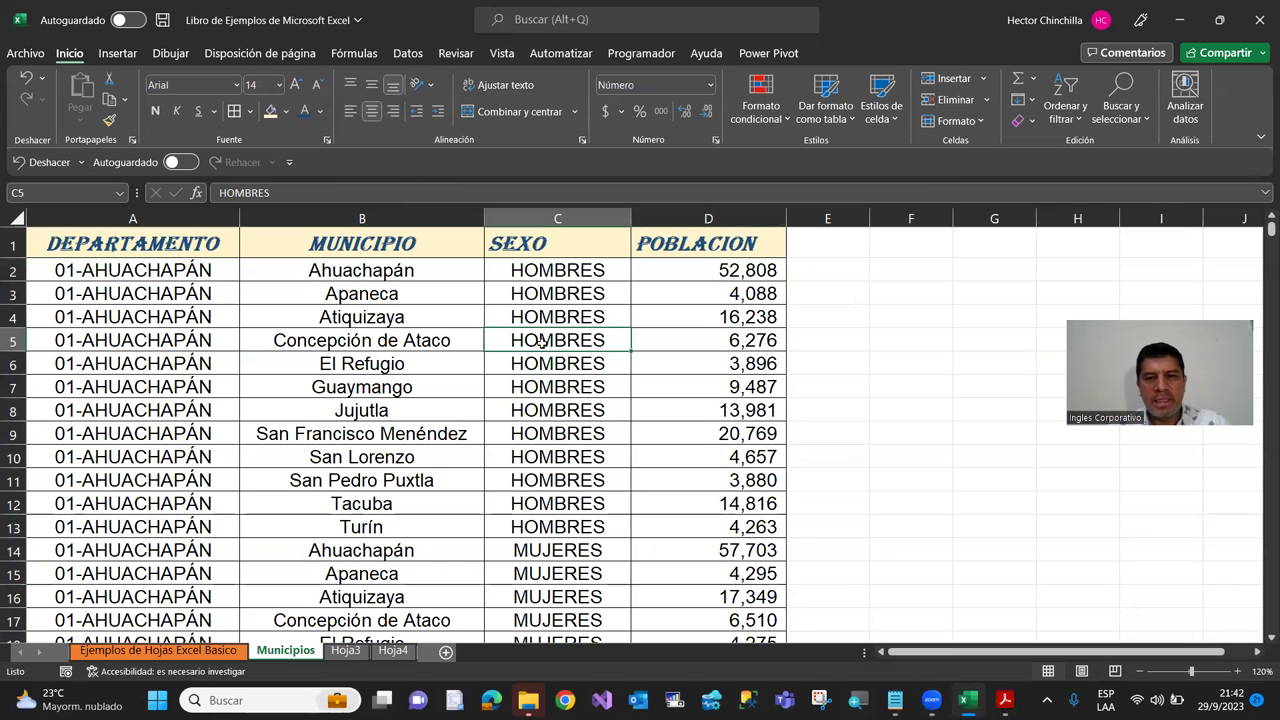
pyautogui.click(673, 270)
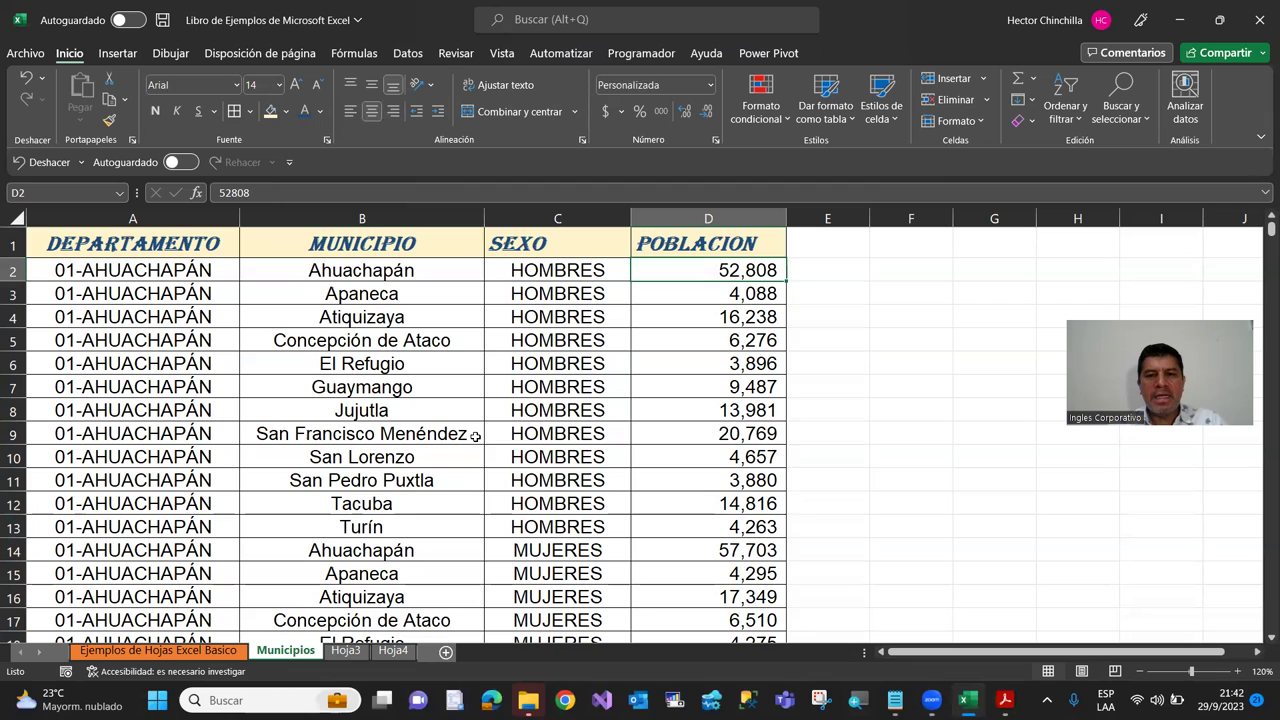
pyautogui.press('Up')
pyautogui.press('Down')
pyautogui.press('Up')
pyautogui.press('Down')
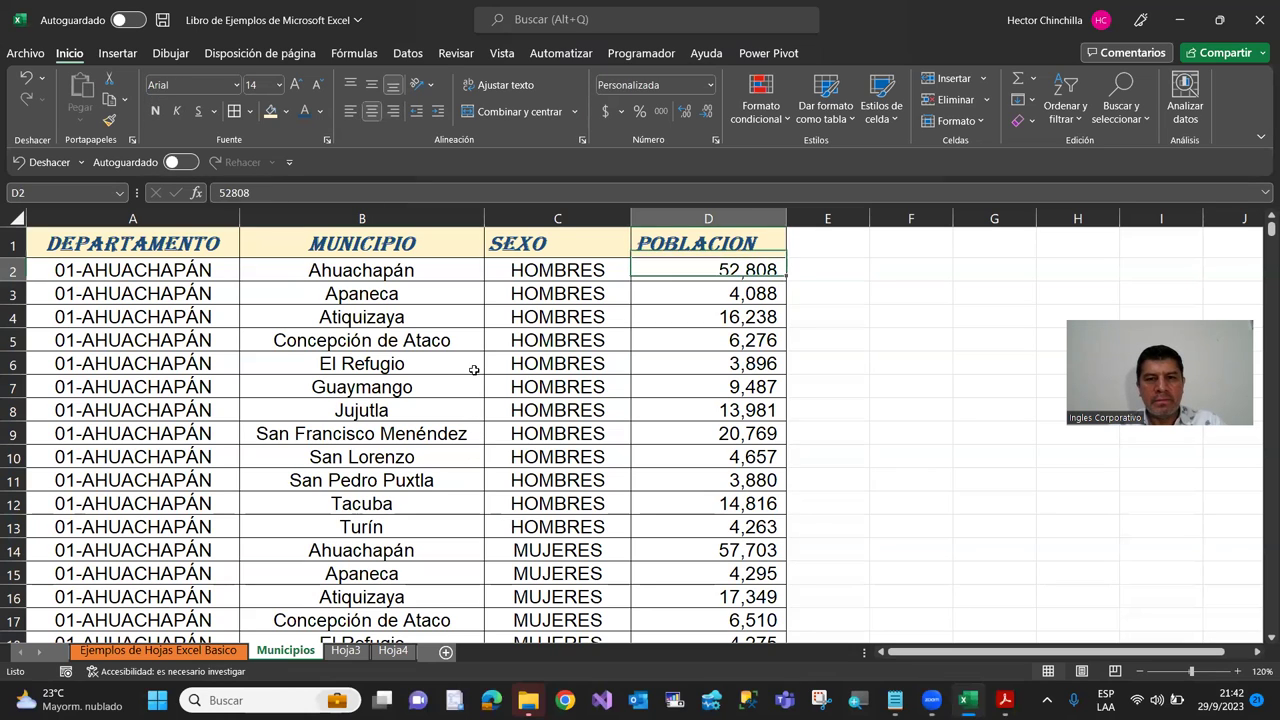
pyautogui.hotkey('shift', 'Down')
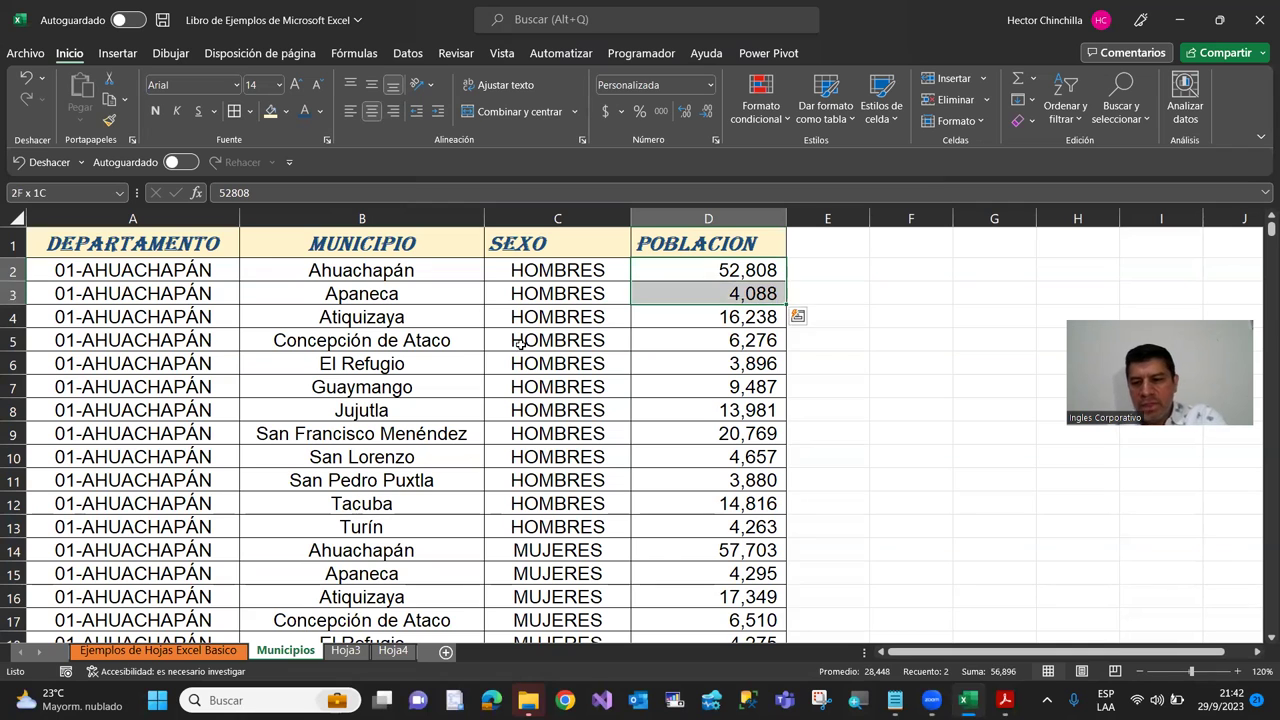
pyautogui.hotkey('ctrl', 'shift', 'Down')
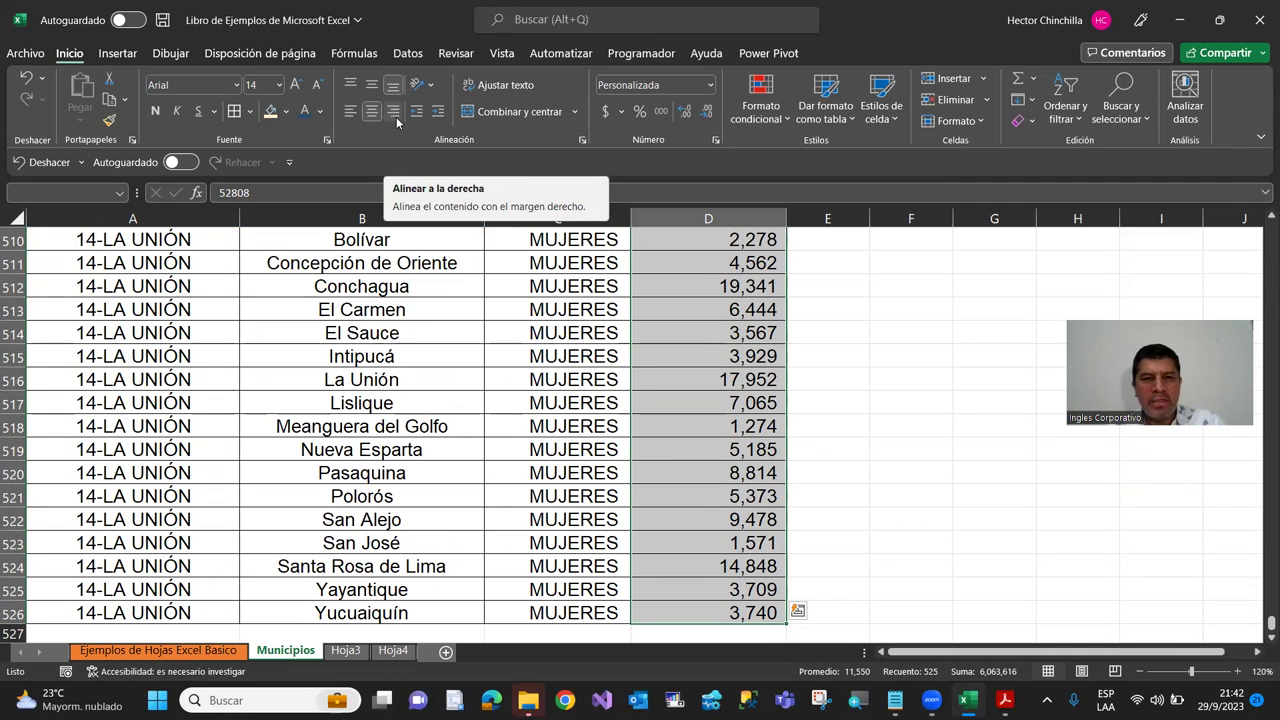
pyautogui.hotkey('ctrl', 'BackSpace')
# Step: Right-align the POBLACION heading in D1
pyautogui.click(688, 345)
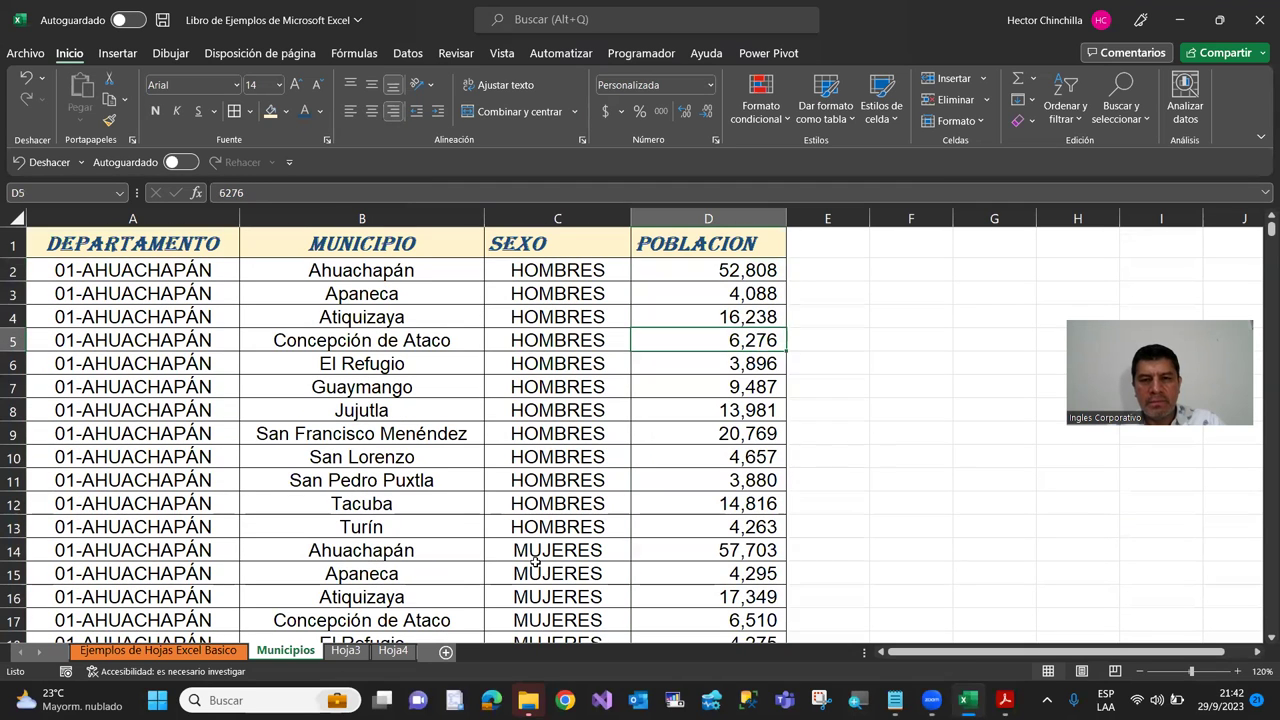
pyautogui.press('Up')
pyautogui.press('Up')
pyautogui.press('Up')
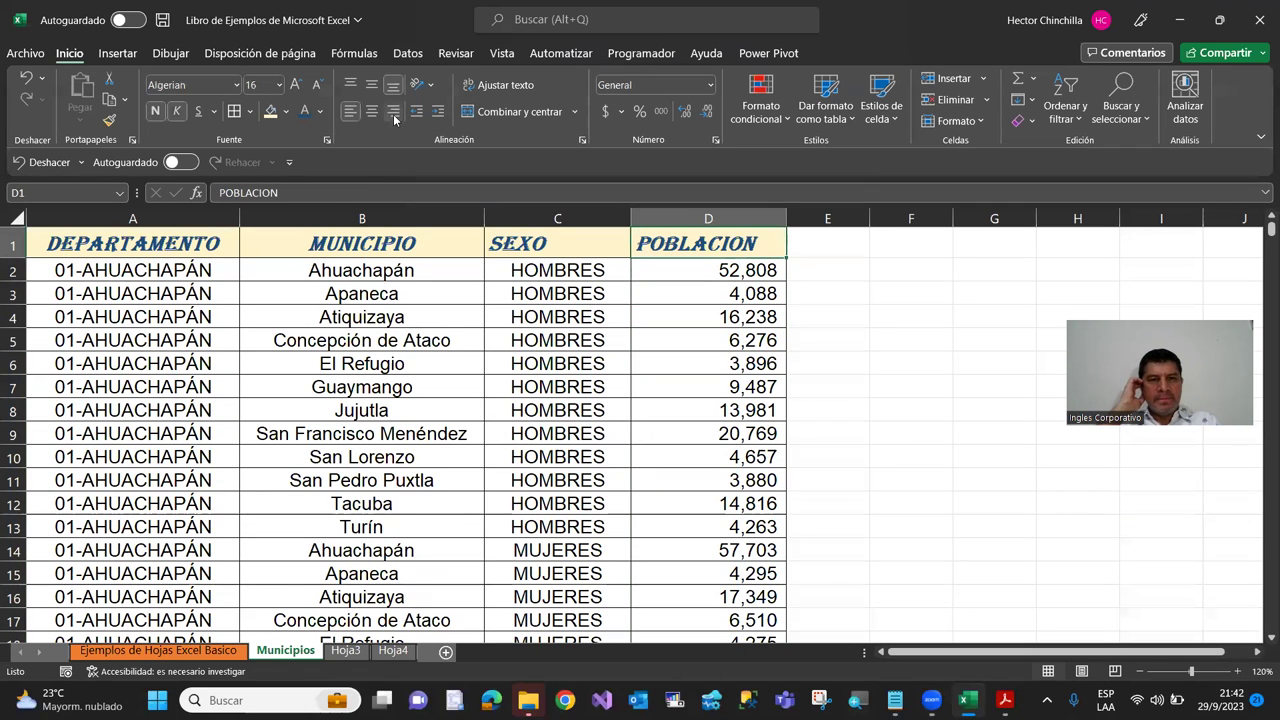
pyautogui.click(393, 111)
pyautogui.click(498, 335)
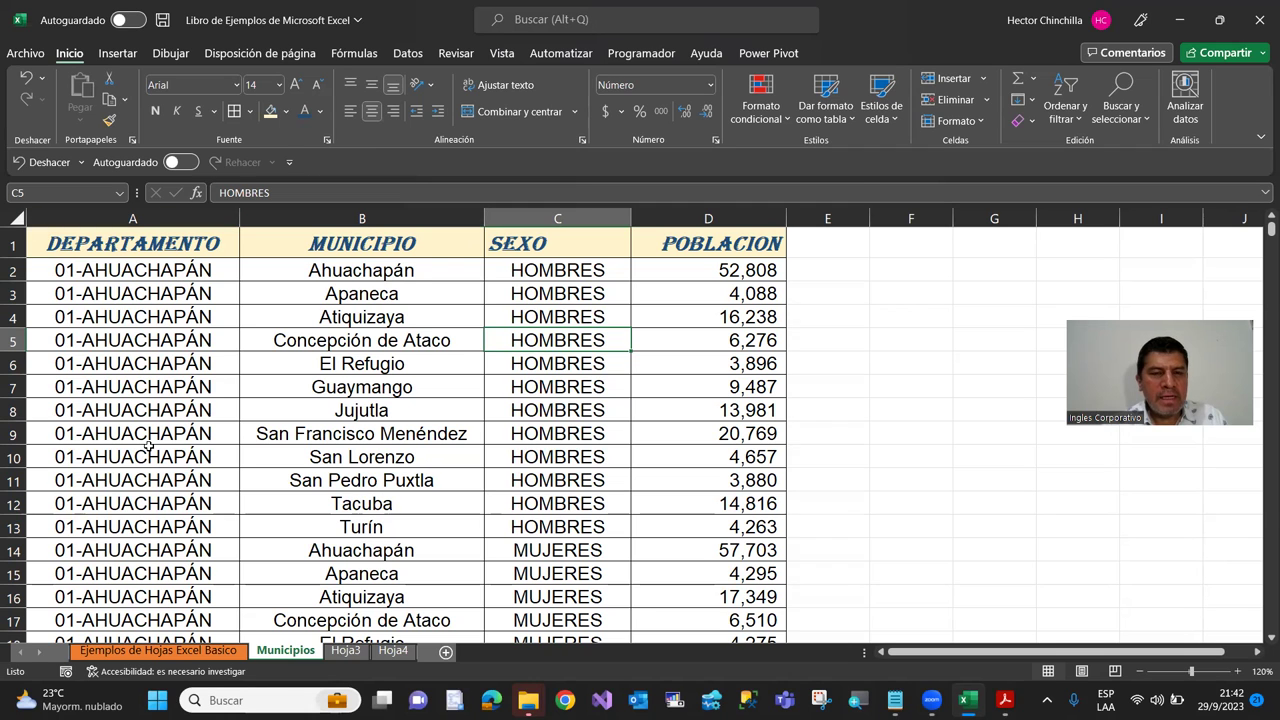
# Step: Make every row of the whole sheet about 30 points tall
pyautogui.click(15, 217)
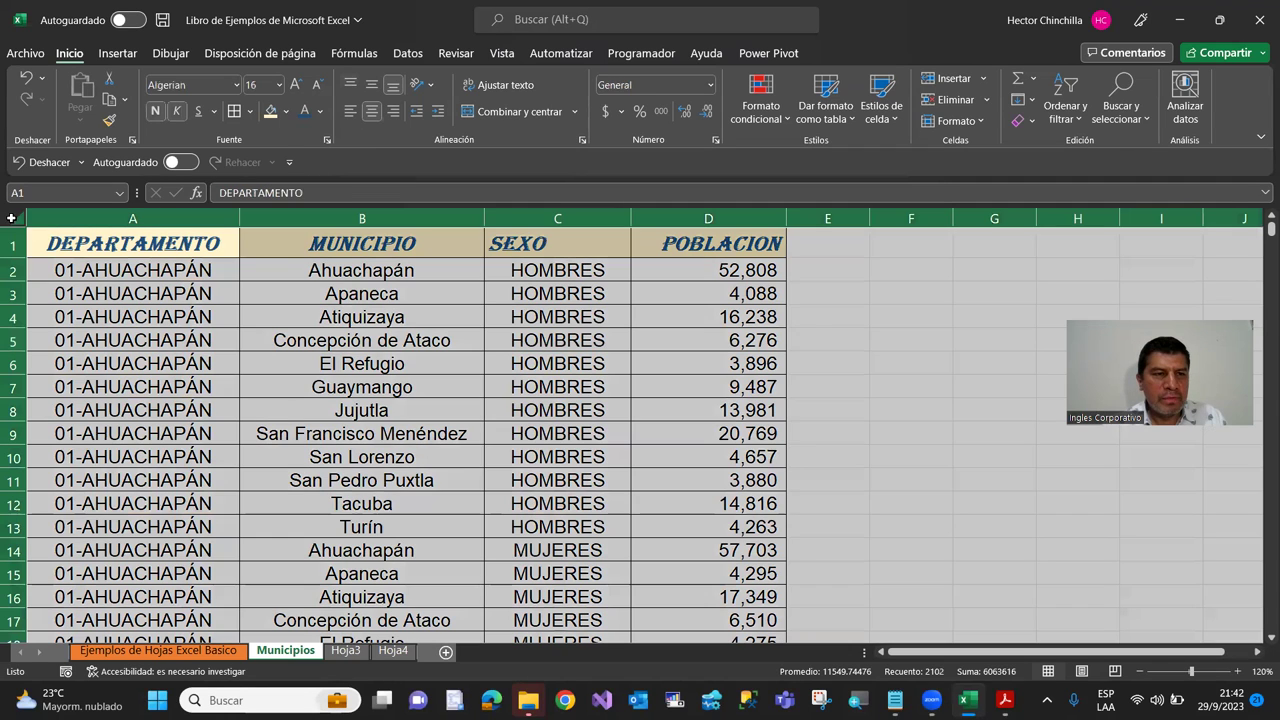
pyautogui.moveTo(14, 256); pyautogui.dragTo(14, 265)
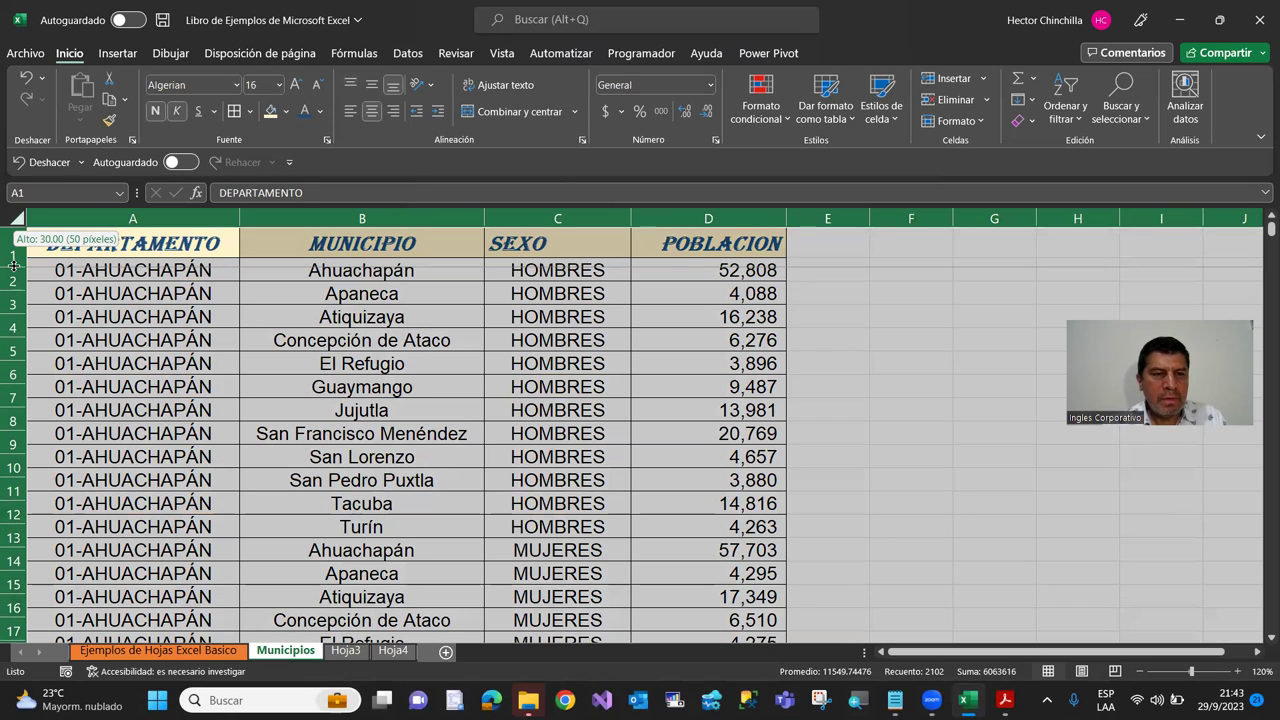
pyautogui.moveTo(14, 265); pyautogui.dragTo(14, 266)
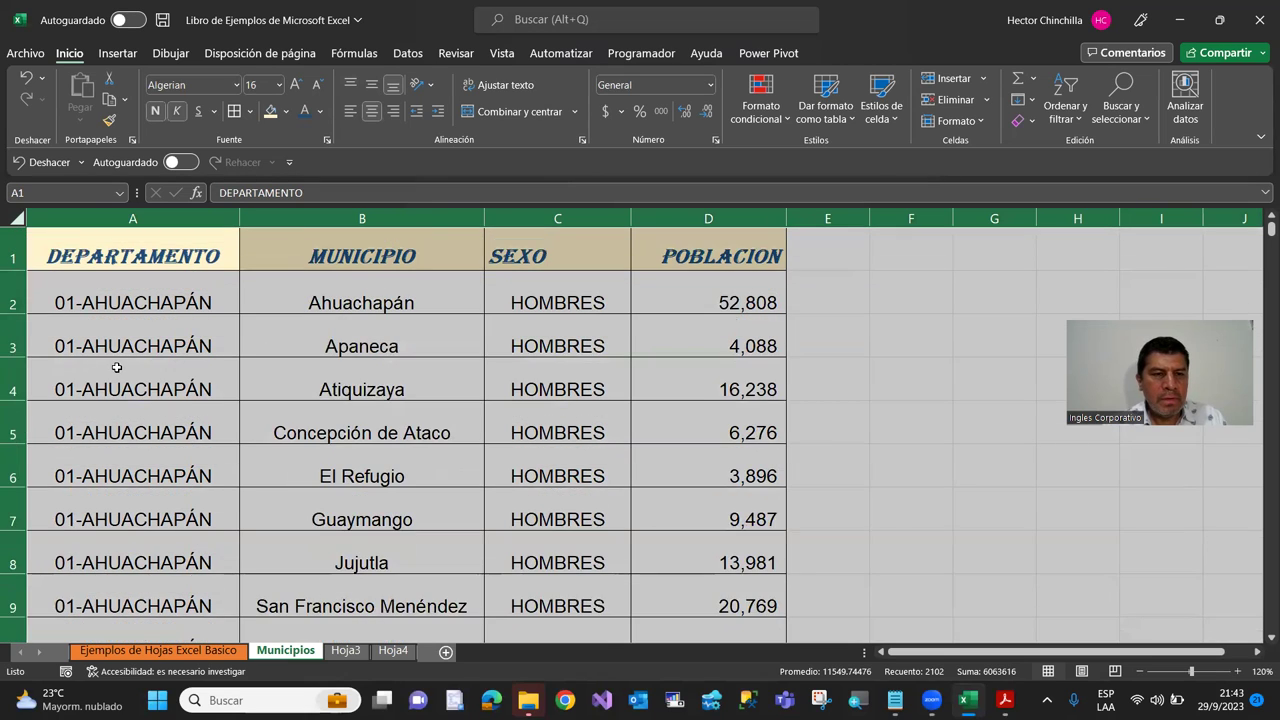
pyautogui.click(110, 368)
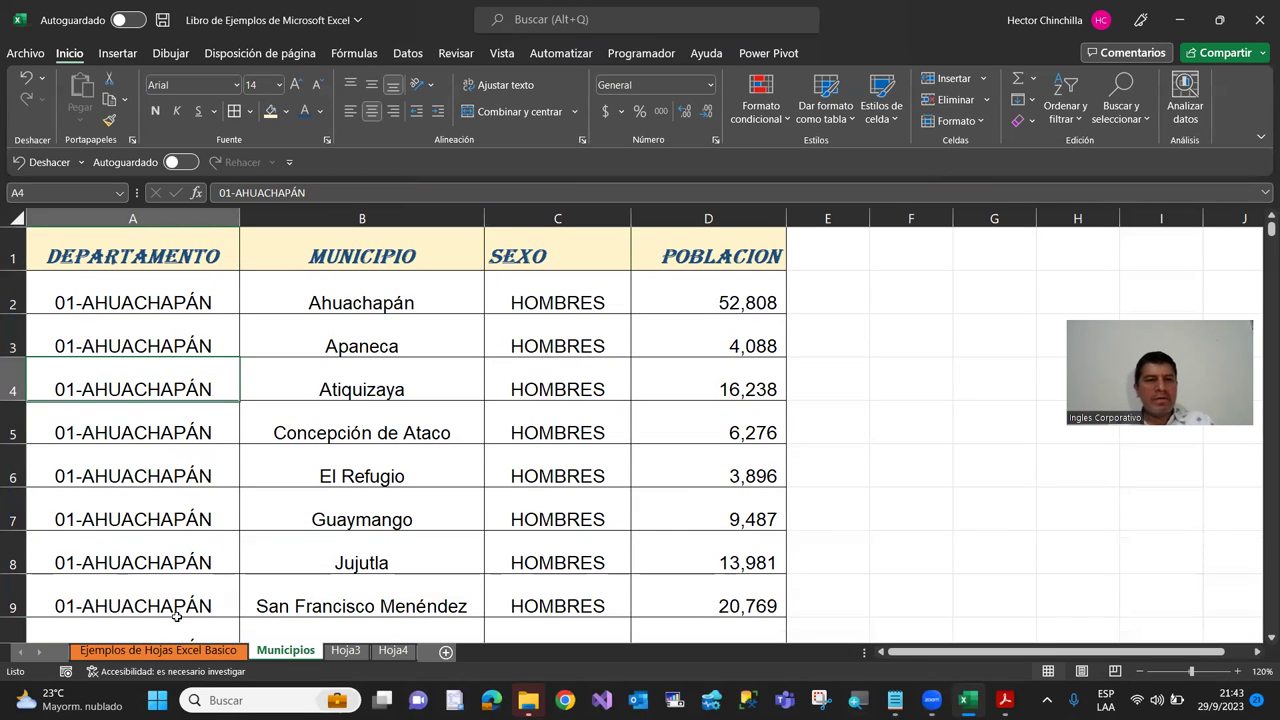
pyautogui.click(92, 335)
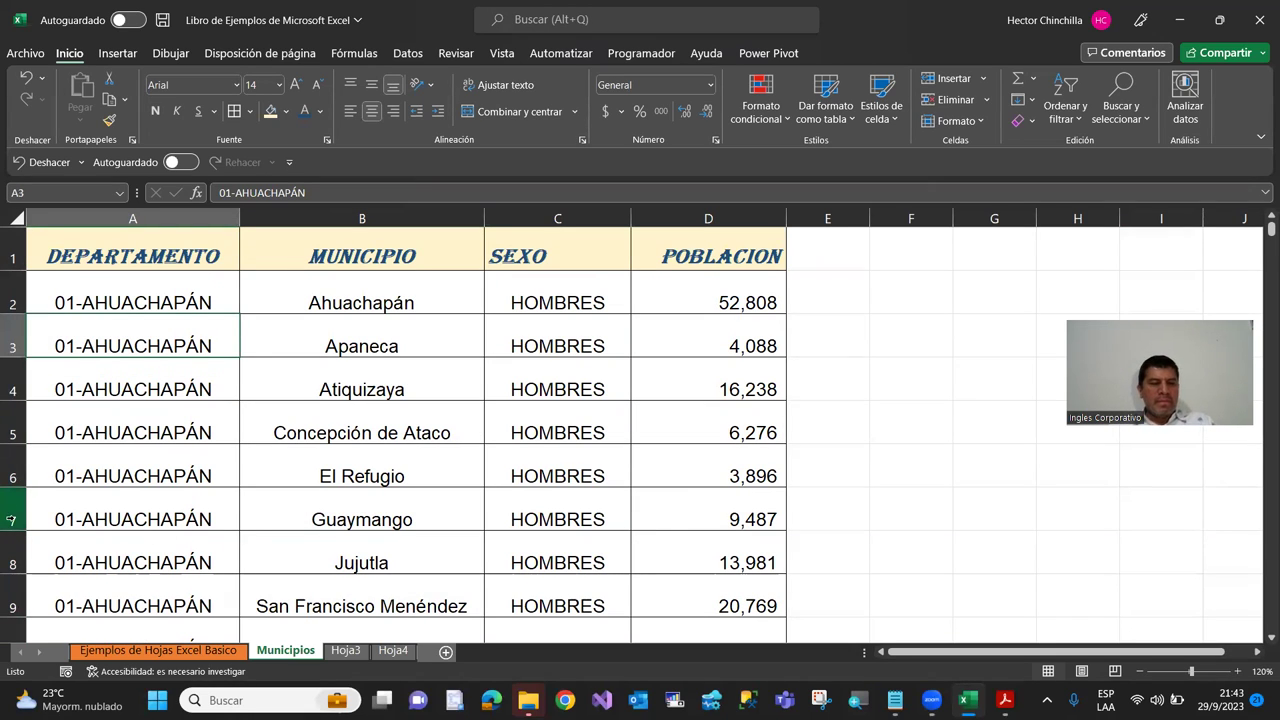
pyautogui.click(95, 296)
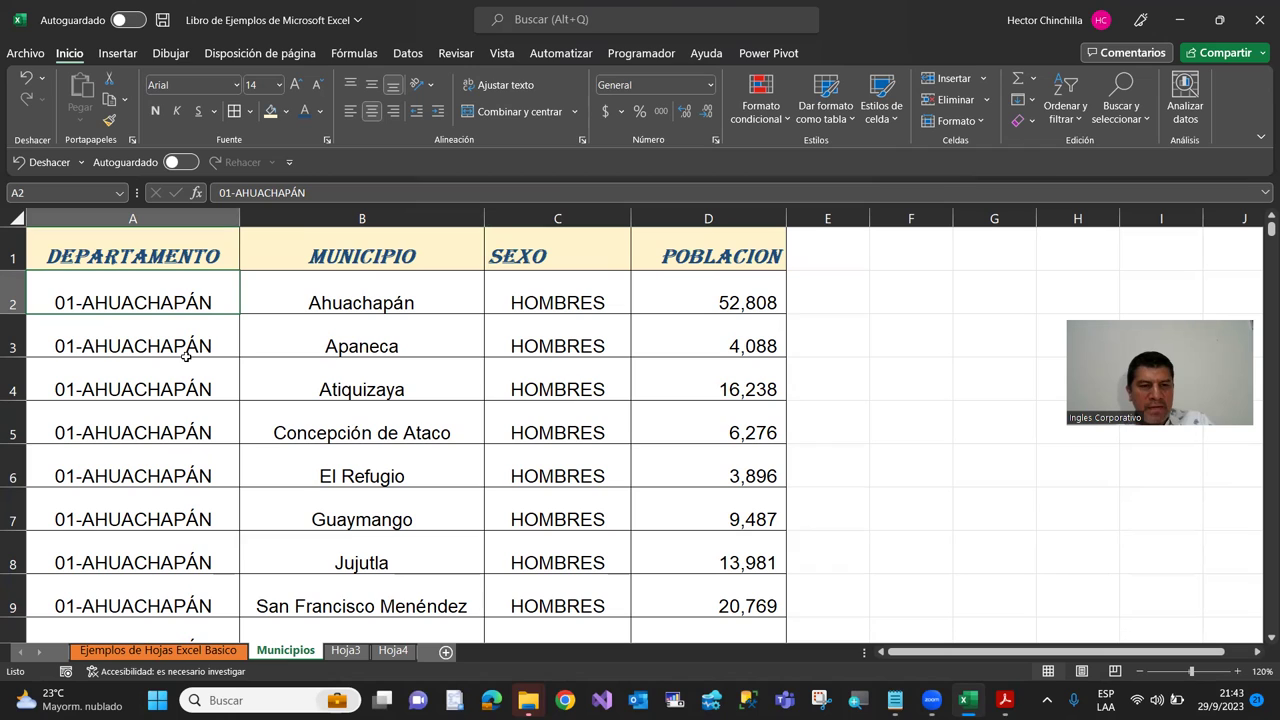
# Step: Top-align row 2's entries across A2:D2
pyautogui.press('Down')
pyautogui.press('Up')
pyautogui.hotkey('shift', 'Right')
pyautogui.hotkey('shift', 'Right')
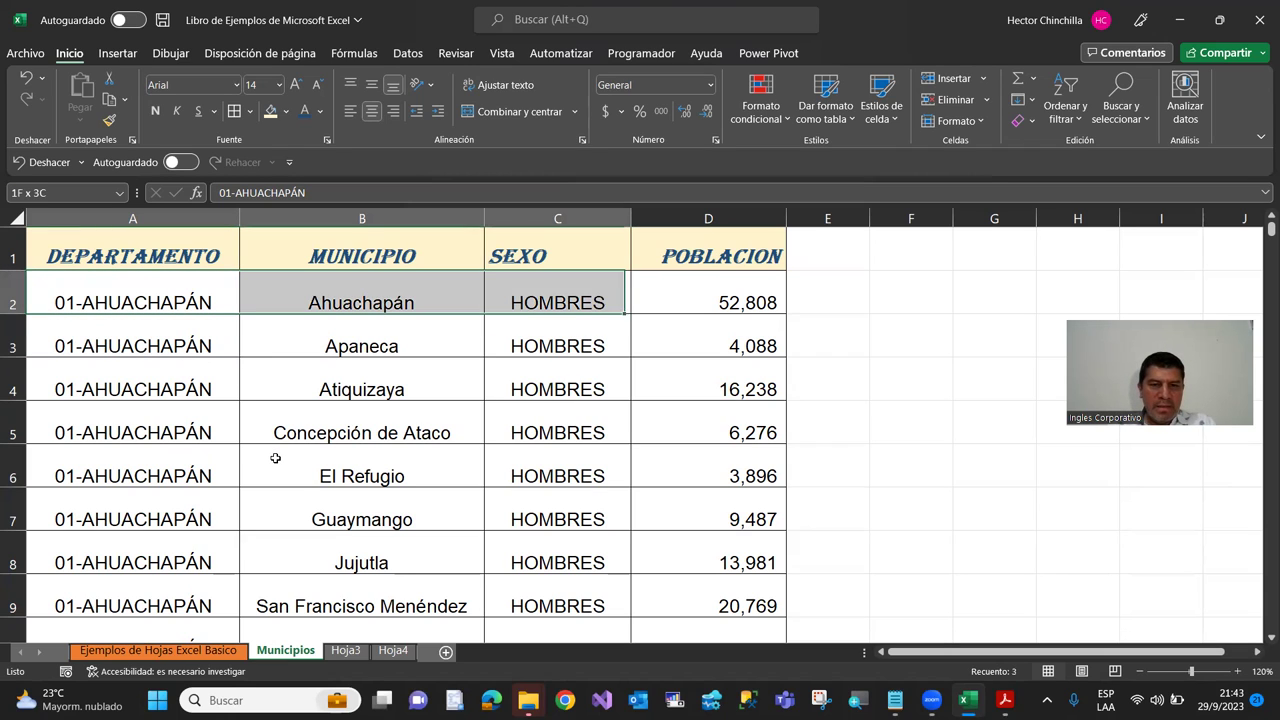
pyautogui.hotkey('shift', 'Right')
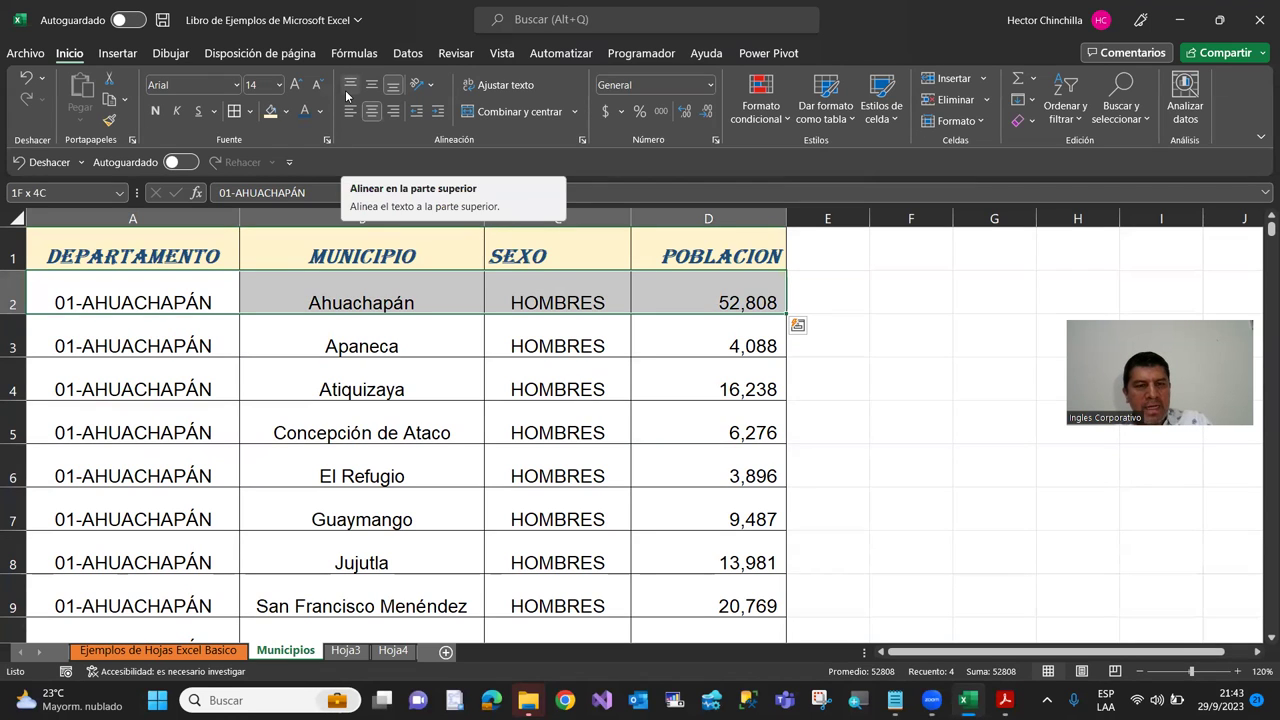
pyautogui.click(349, 93)
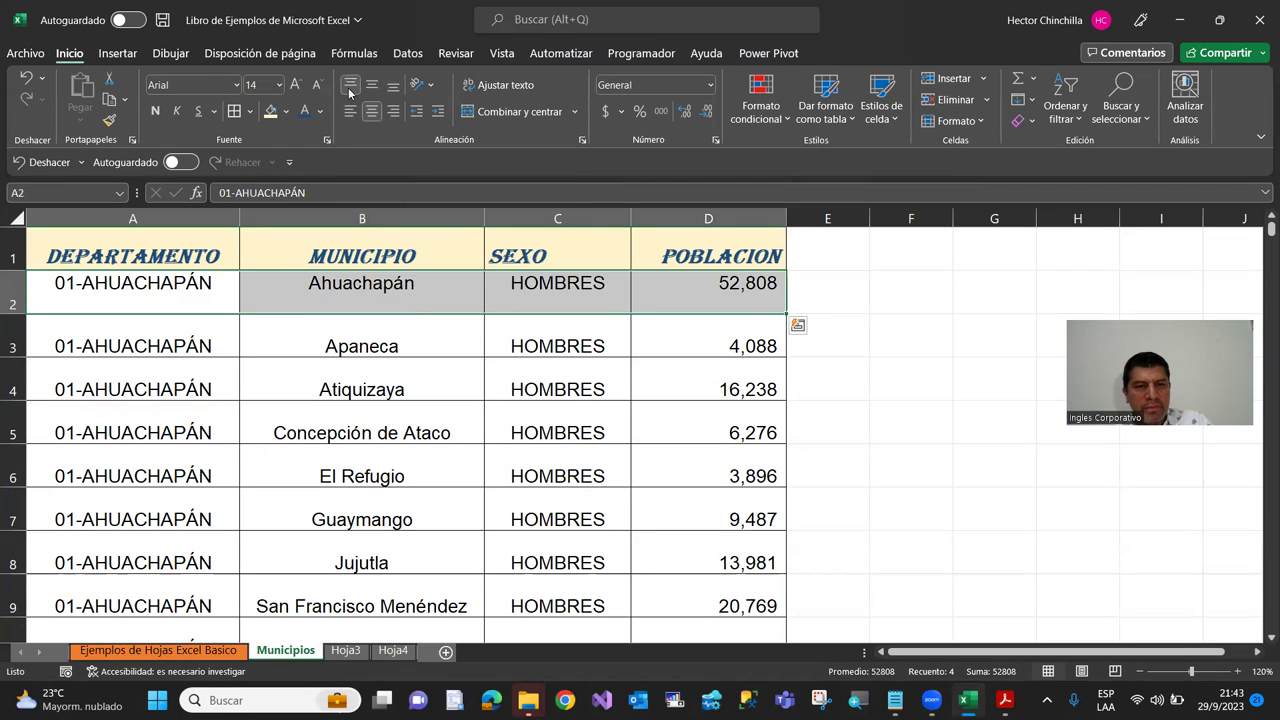
pyautogui.click(320, 330)
# Step: Select the data range A2:D526
pyautogui.click(170, 432)
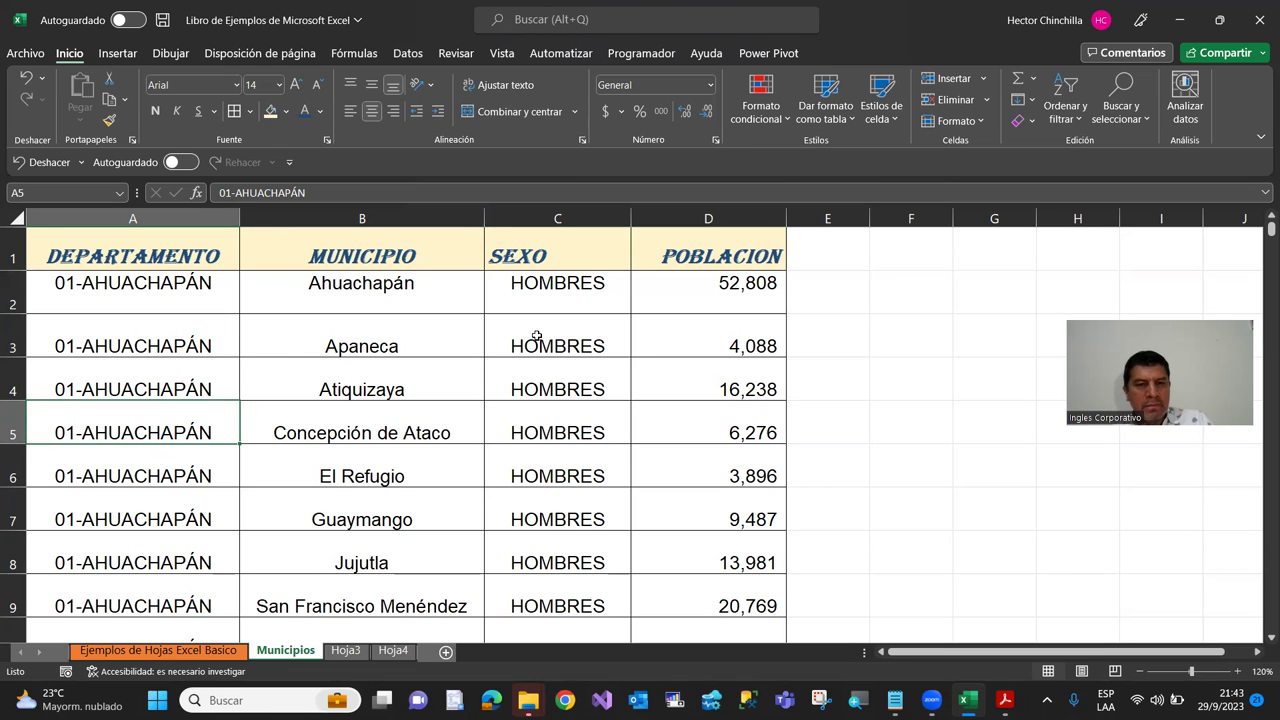
pyautogui.click(195, 307)
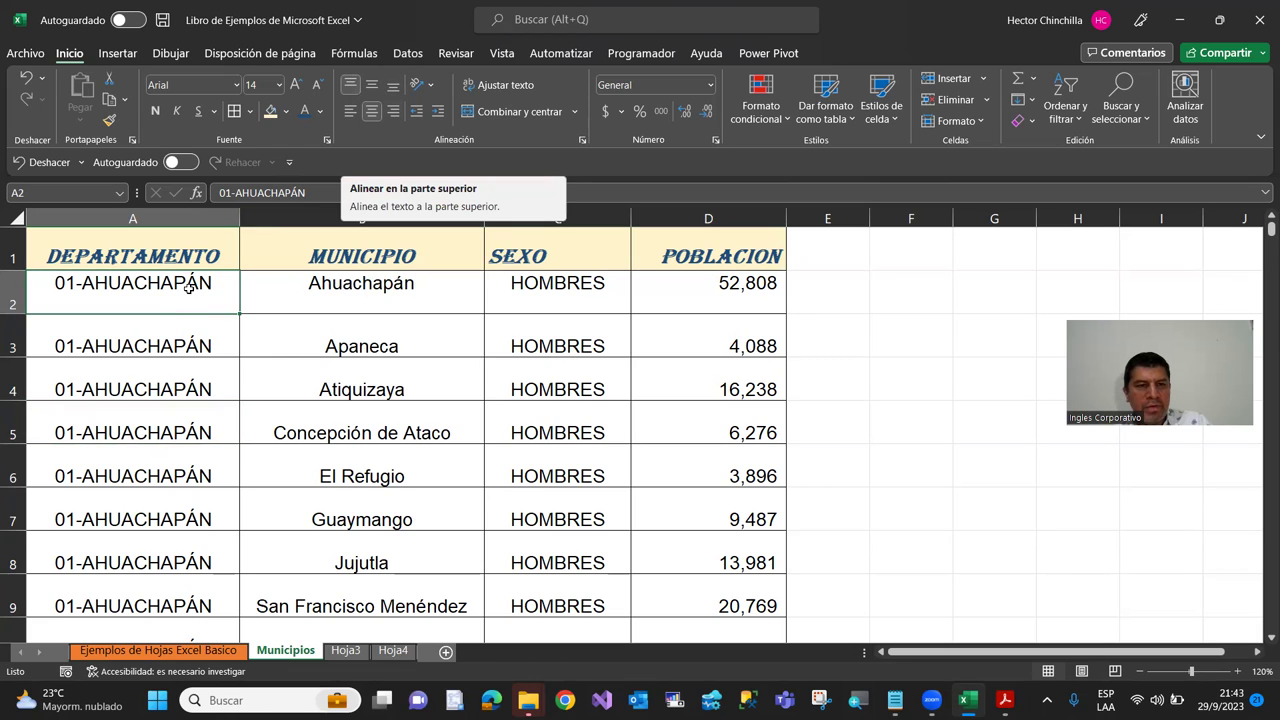
pyautogui.click(155, 342)
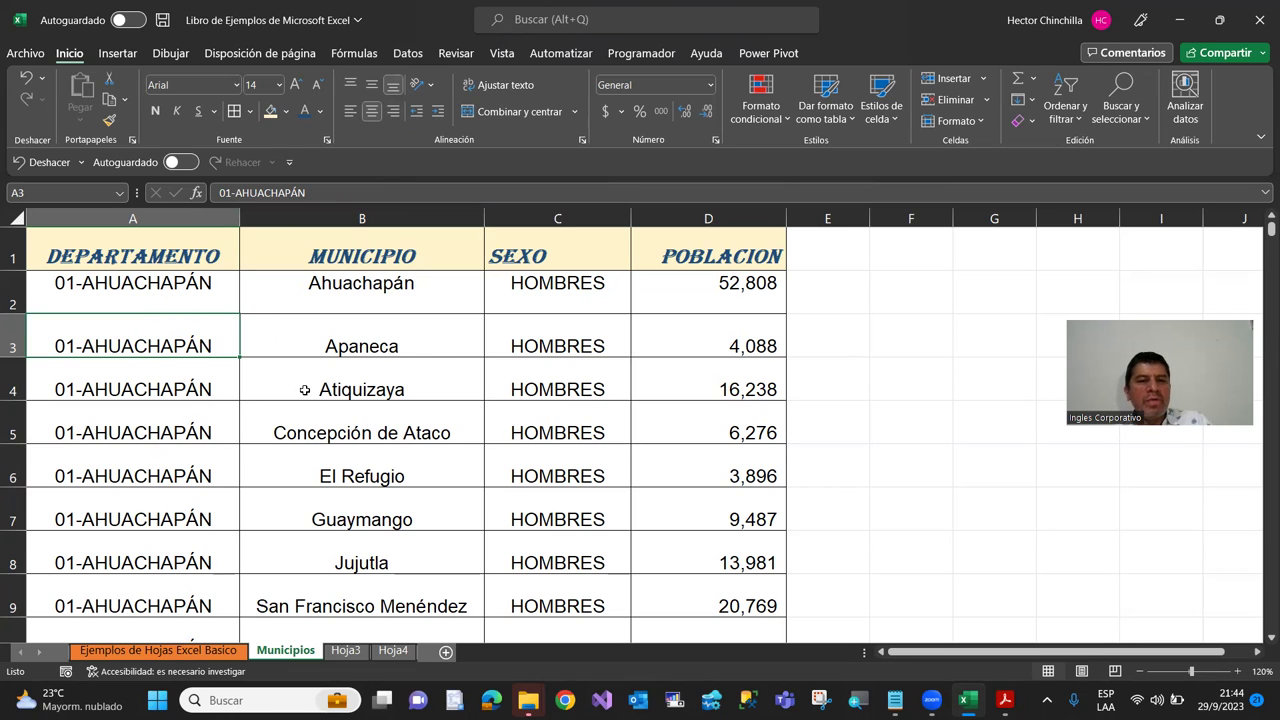
pyautogui.click(116, 299)
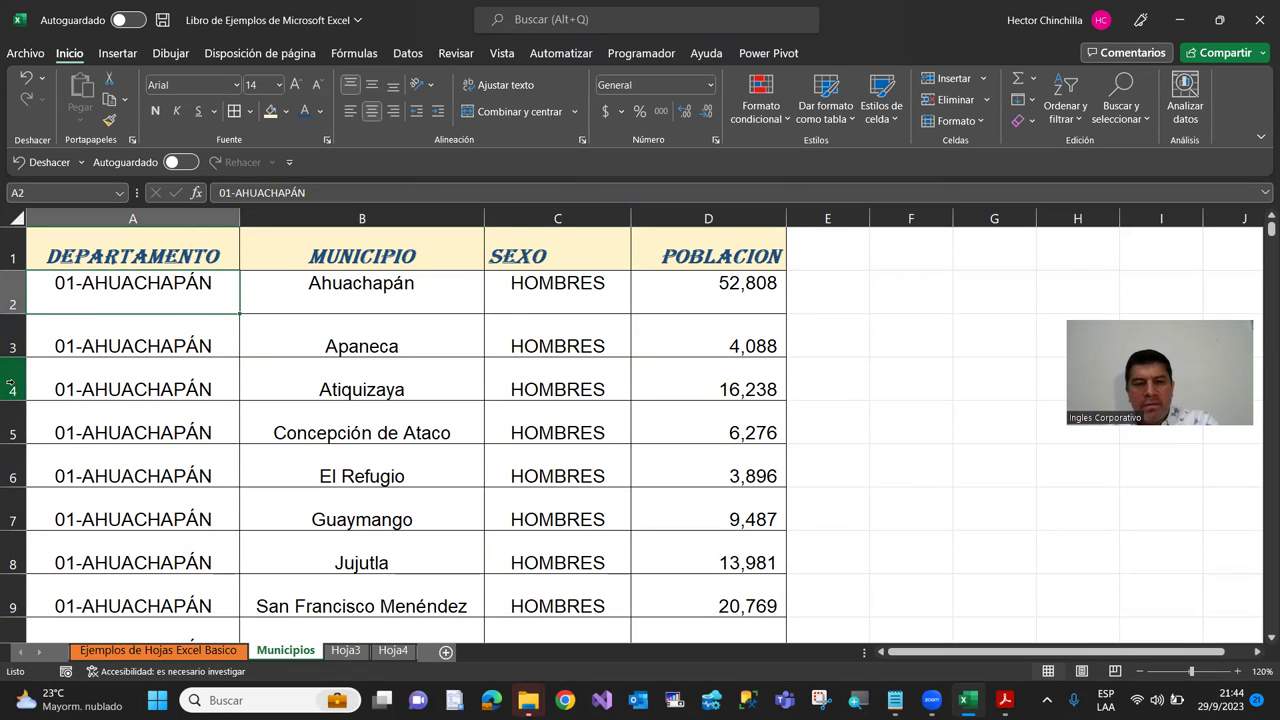
pyautogui.hotkey('shift', 'Right')
pyautogui.hotkey('shift', 'Right')
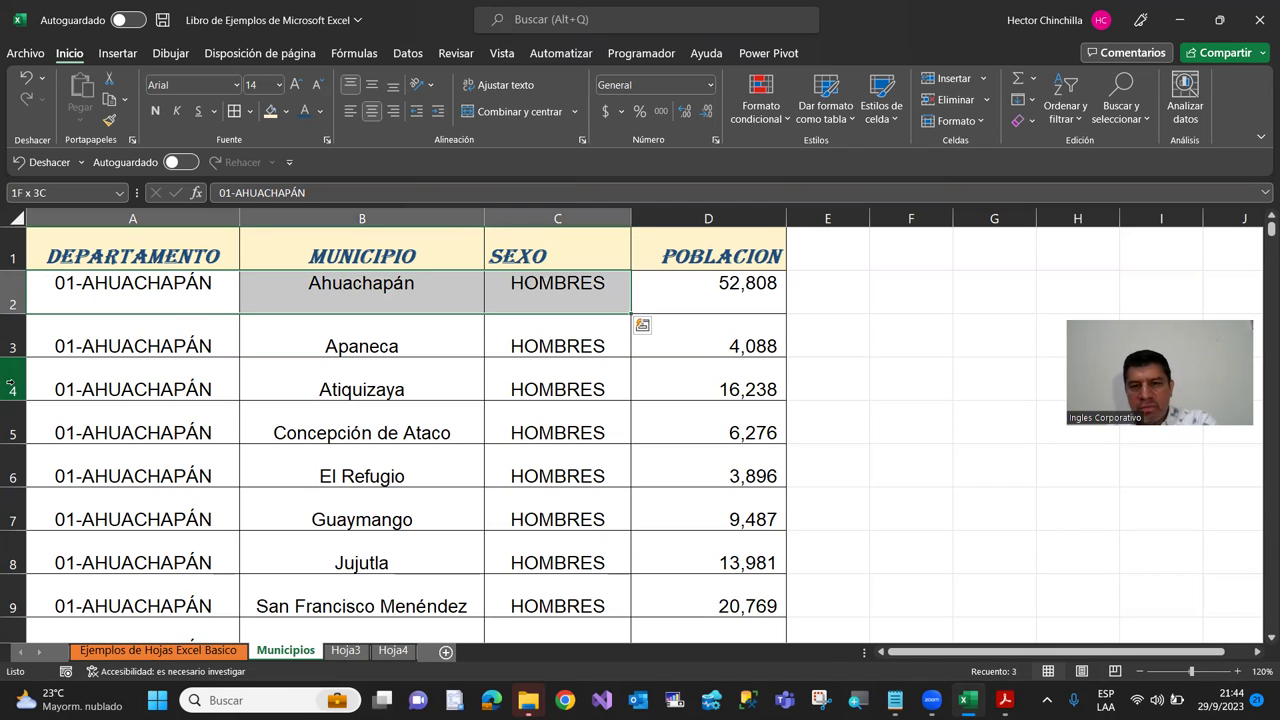
pyautogui.hotkey('shift', 'Right')
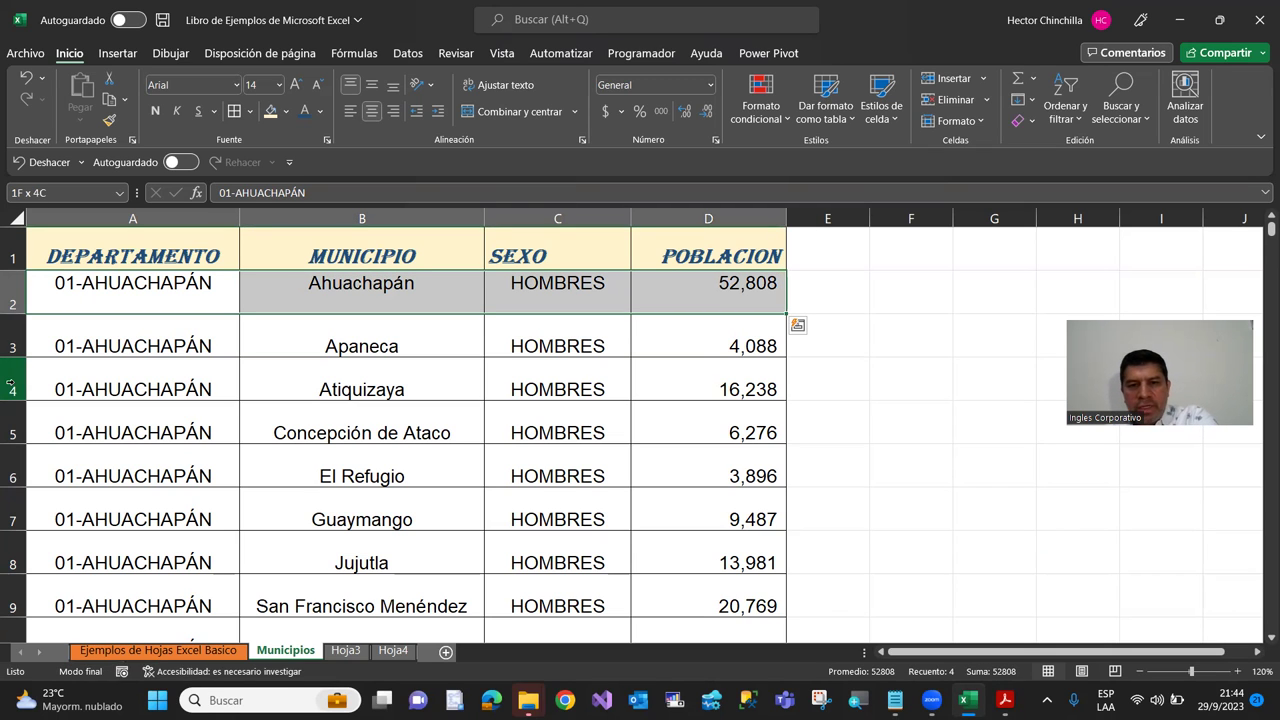
pyautogui.hotkey('ctrl', 'shift', 'Down')
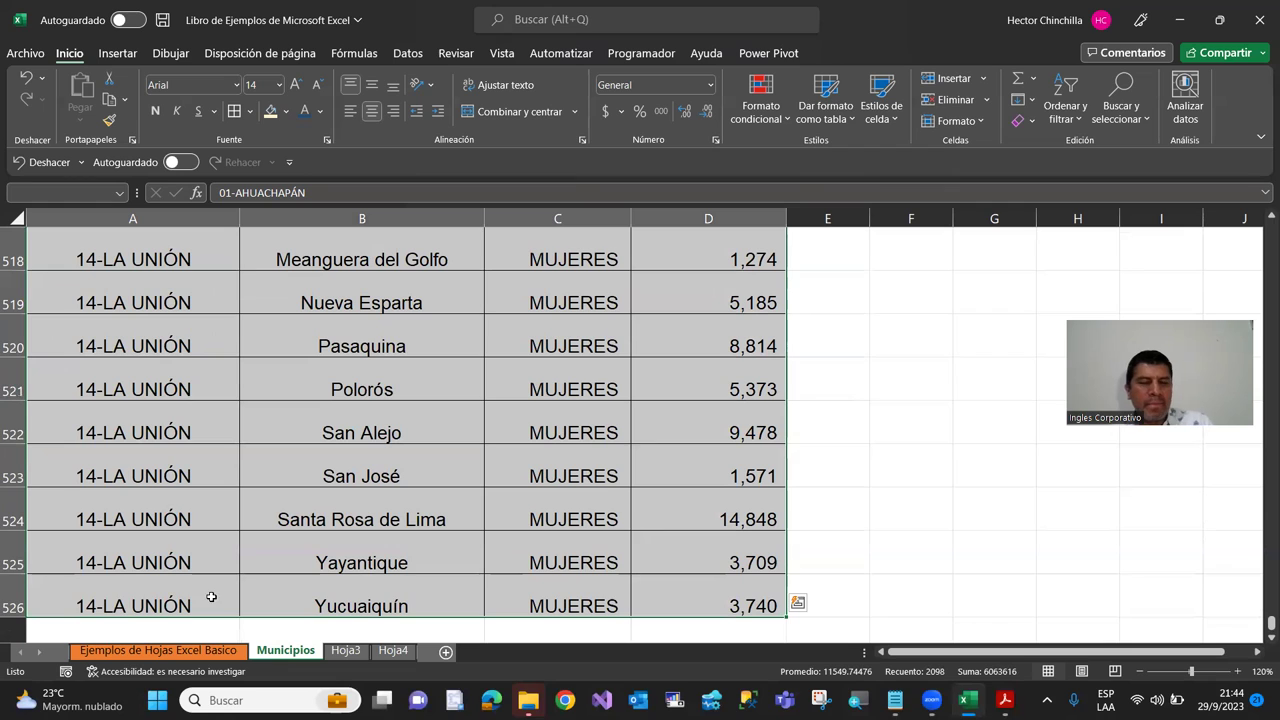
# Step: Apply Middle Align to the selected data in A2:D526
pyautogui.click(376, 92)
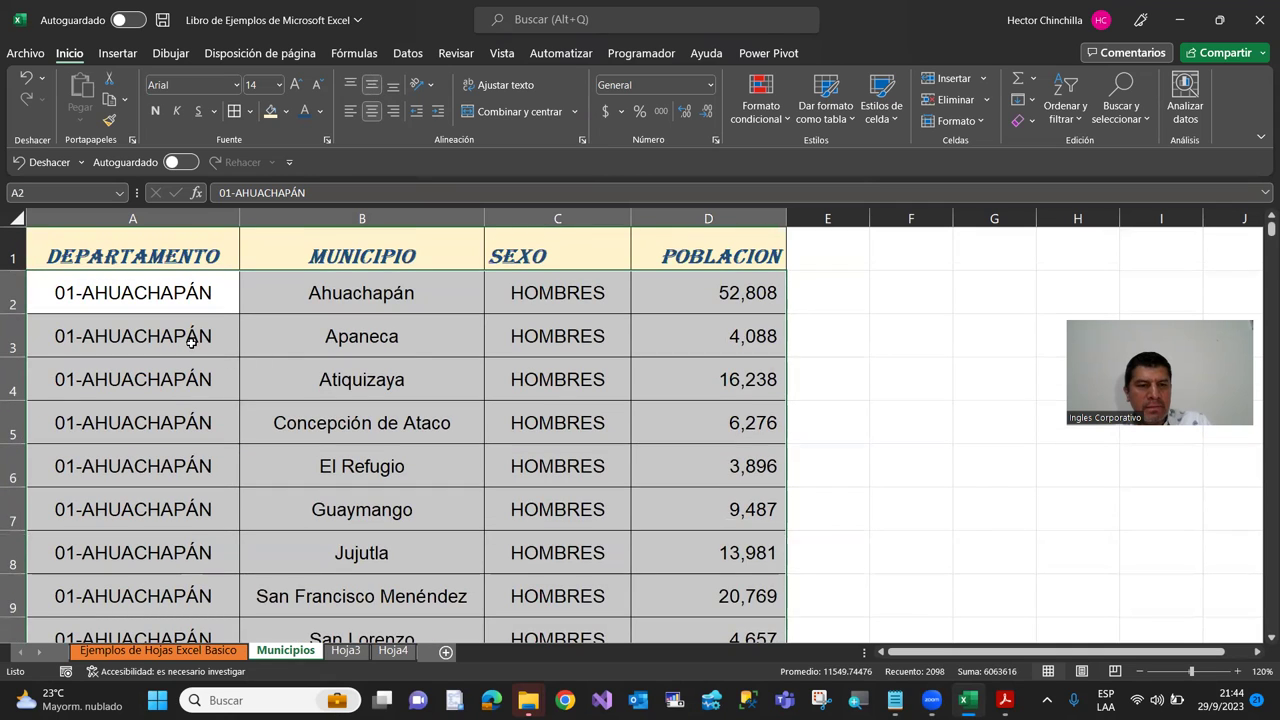
pyautogui.click(196, 346)
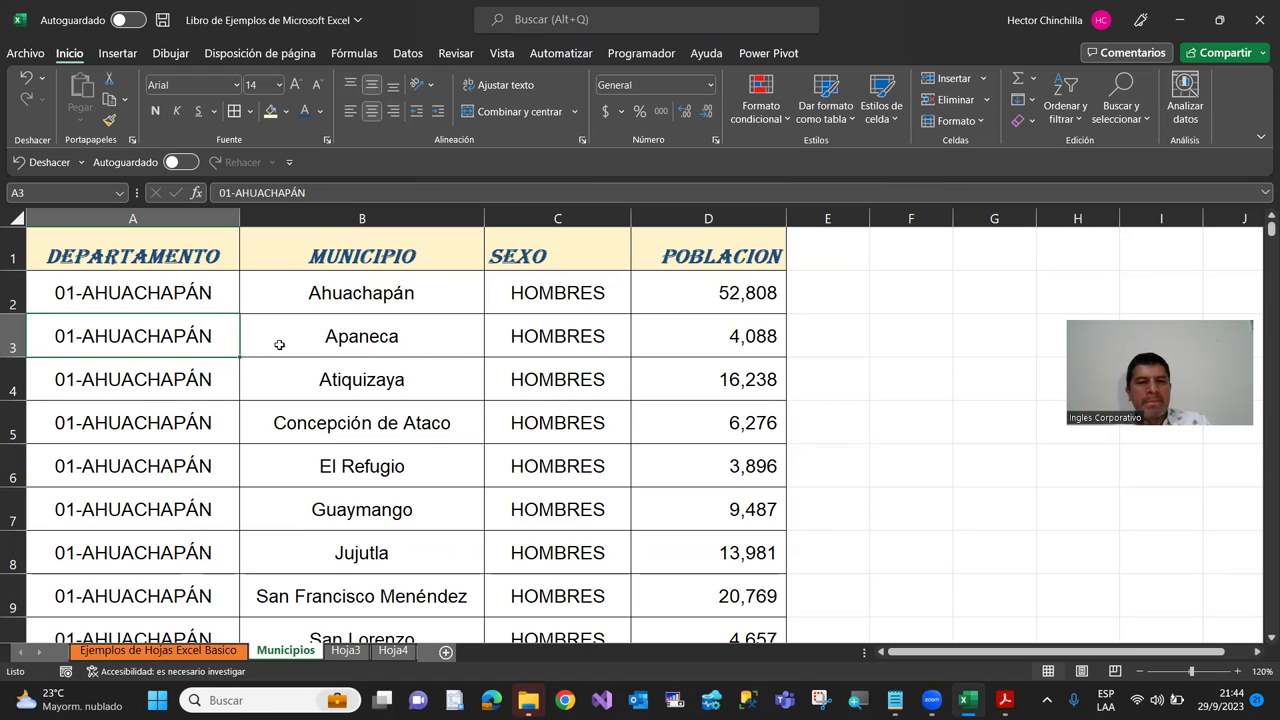
pyautogui.click(176, 292)
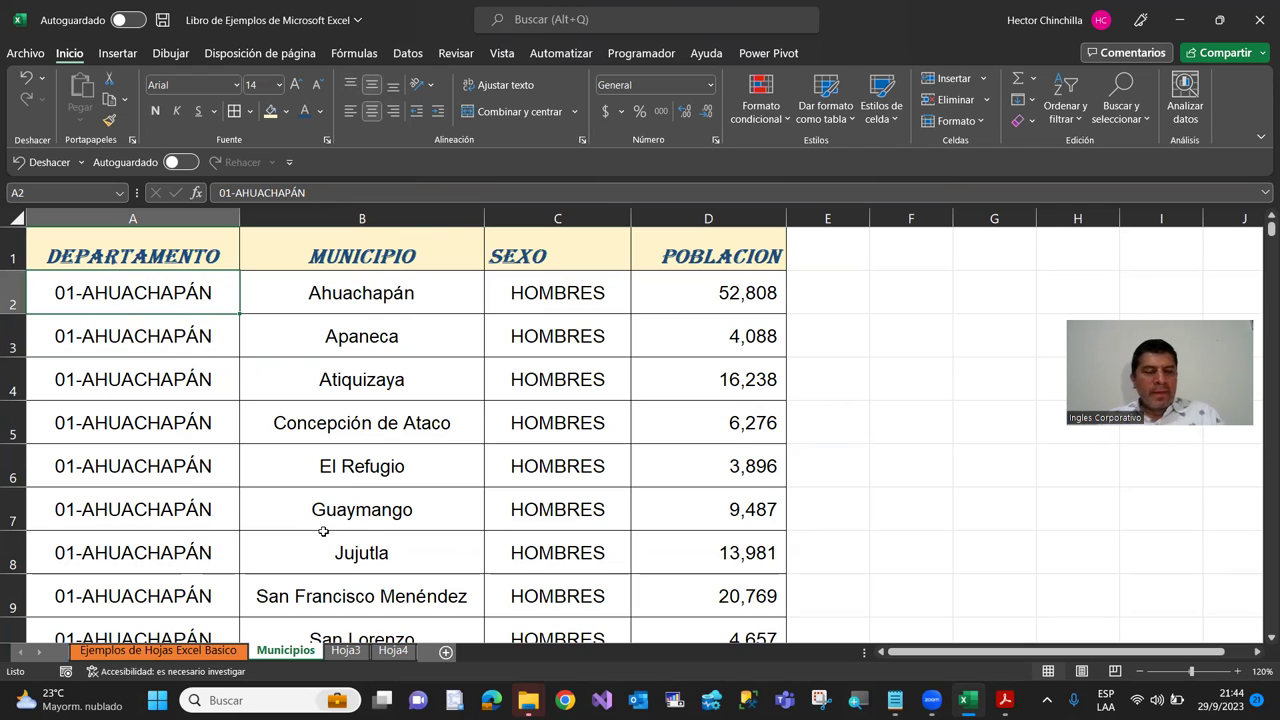
# Step: Compare the alignment of cells A1 and A2 by stepping between them
pyautogui.click(133, 250)
pyautogui.click(133, 292)
pyautogui.click(133, 250)
pyautogui.press('Down')
pyautogui.press('Up')
pyautogui.press('Down')
pyautogui.press('Up')
pyautogui.press('Down')
pyautogui.press('Up')
pyautogui.click(133, 292)
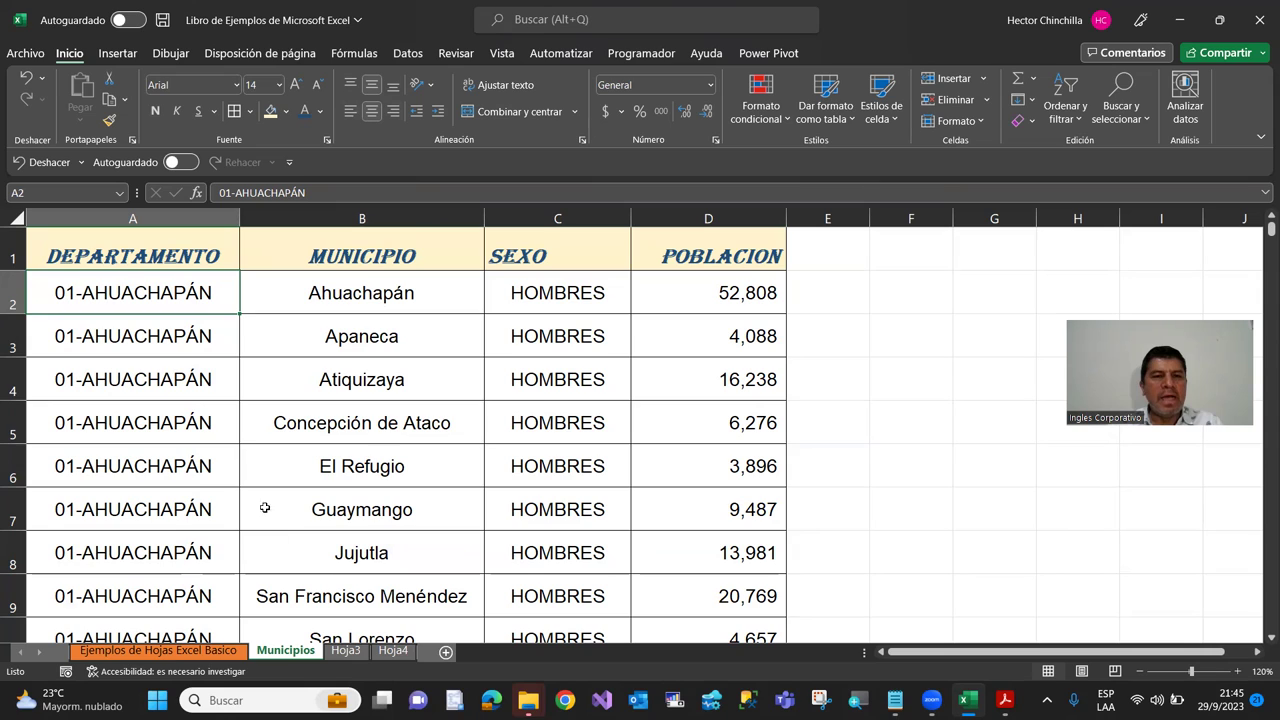
pyautogui.press('Down')
pyautogui.press('Up')
pyautogui.press('Up')
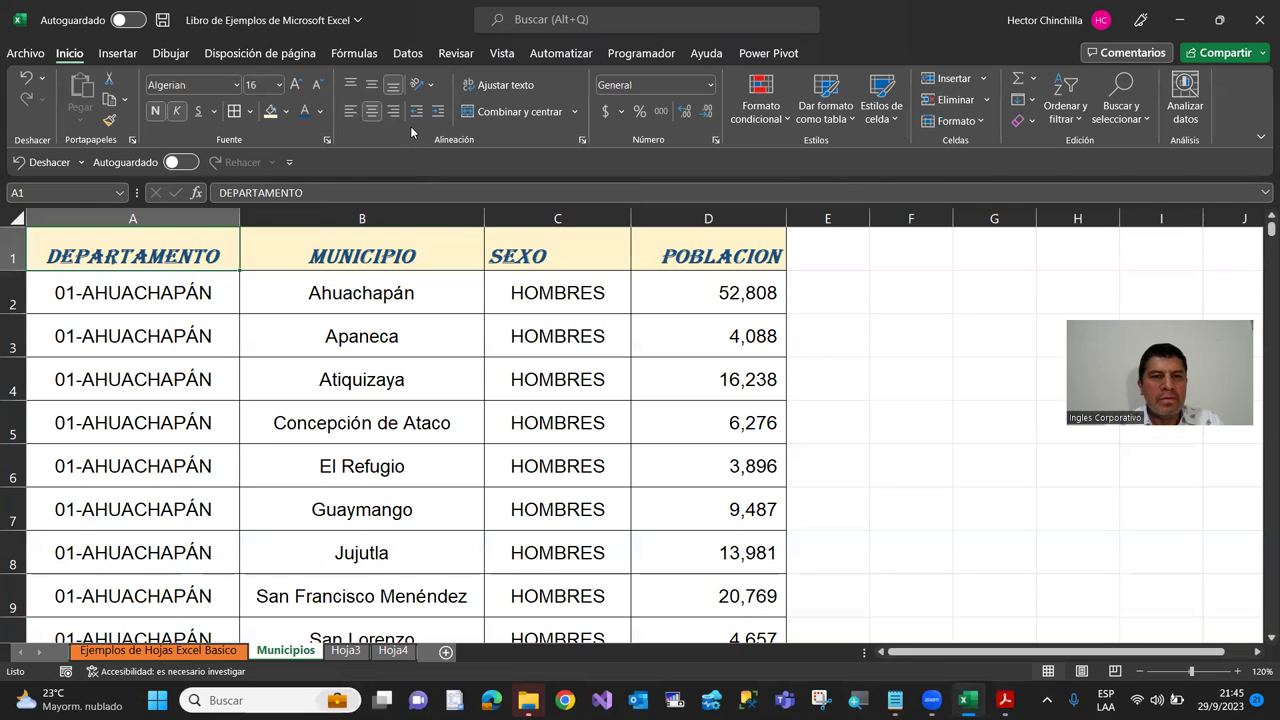
# Step: Angle the DEPARTAMENTO header counterclockwise and make row 1 much taller
pyautogui.click(140, 295)
pyautogui.click(137, 255)
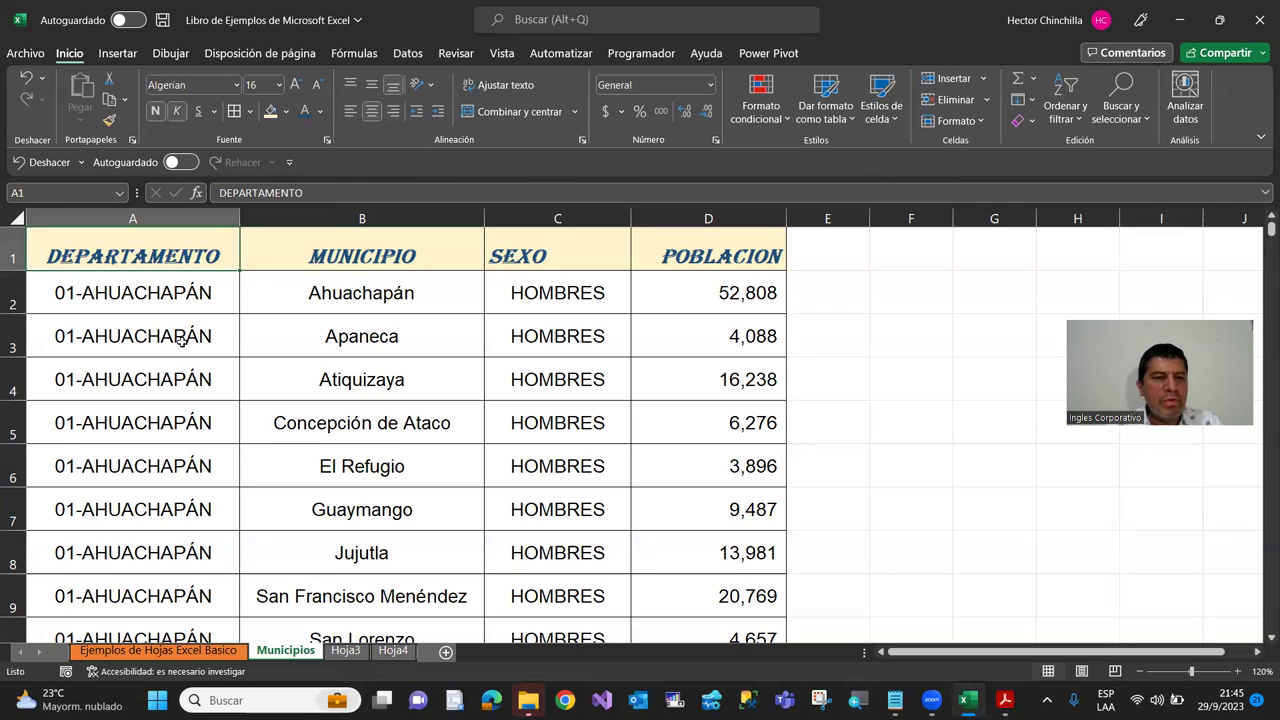
pyautogui.click(432, 87)
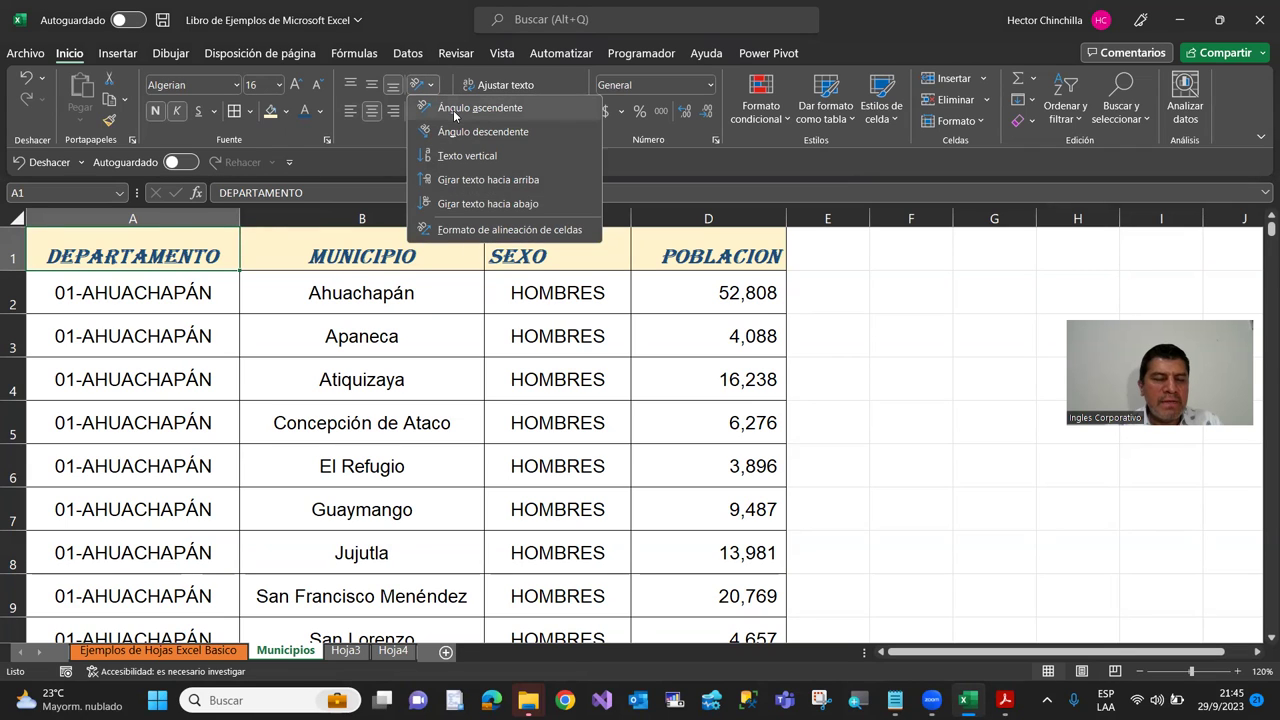
pyautogui.click(455, 110)
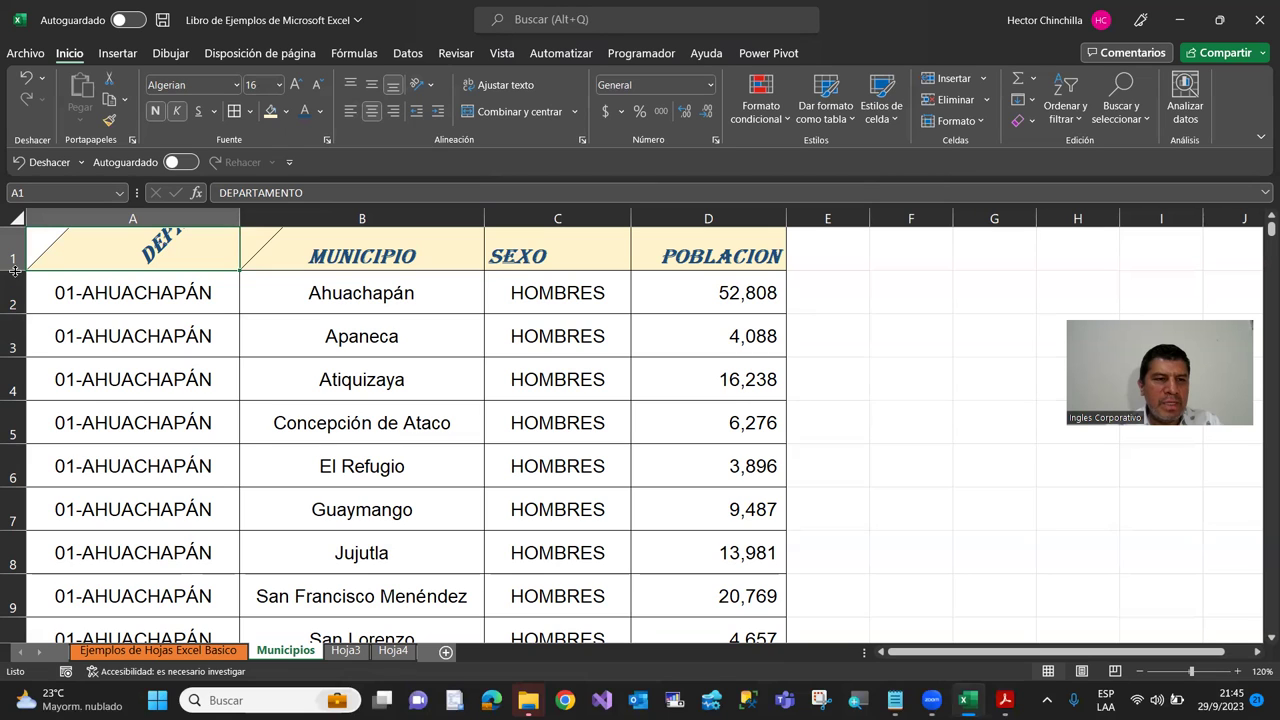
pyautogui.moveTo(14, 270); pyautogui.dragTo(7, 372)
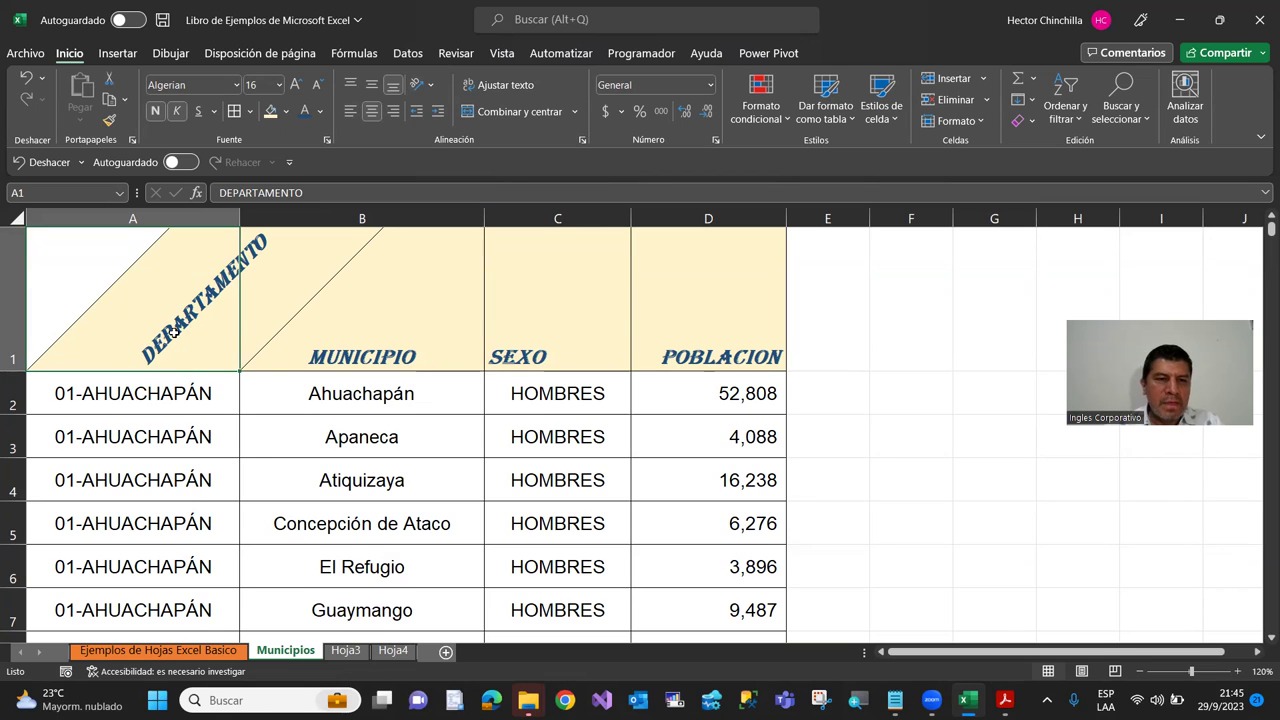
# Step: Angle the MUNICIPIO, SEXO and POBLACION headers counterclockwise too
pyautogui.moveTo(283, 337); pyautogui.dragTo(376, 352)
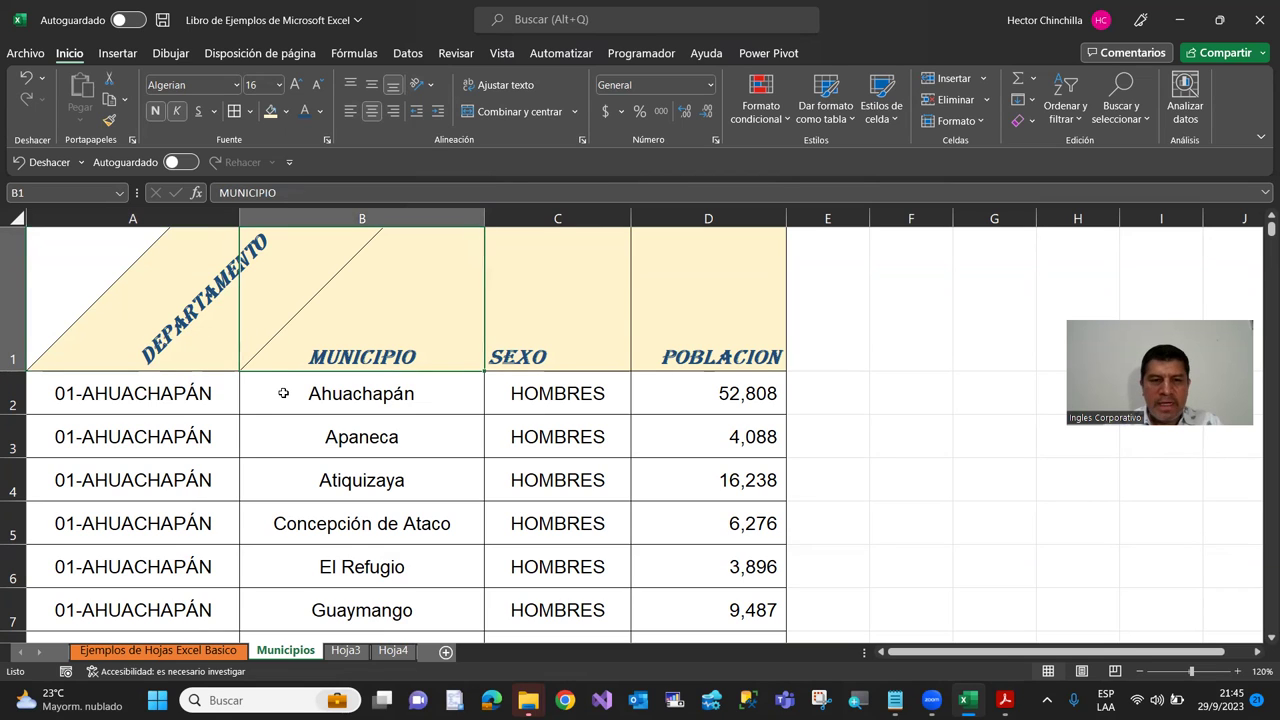
pyautogui.click(432, 90)
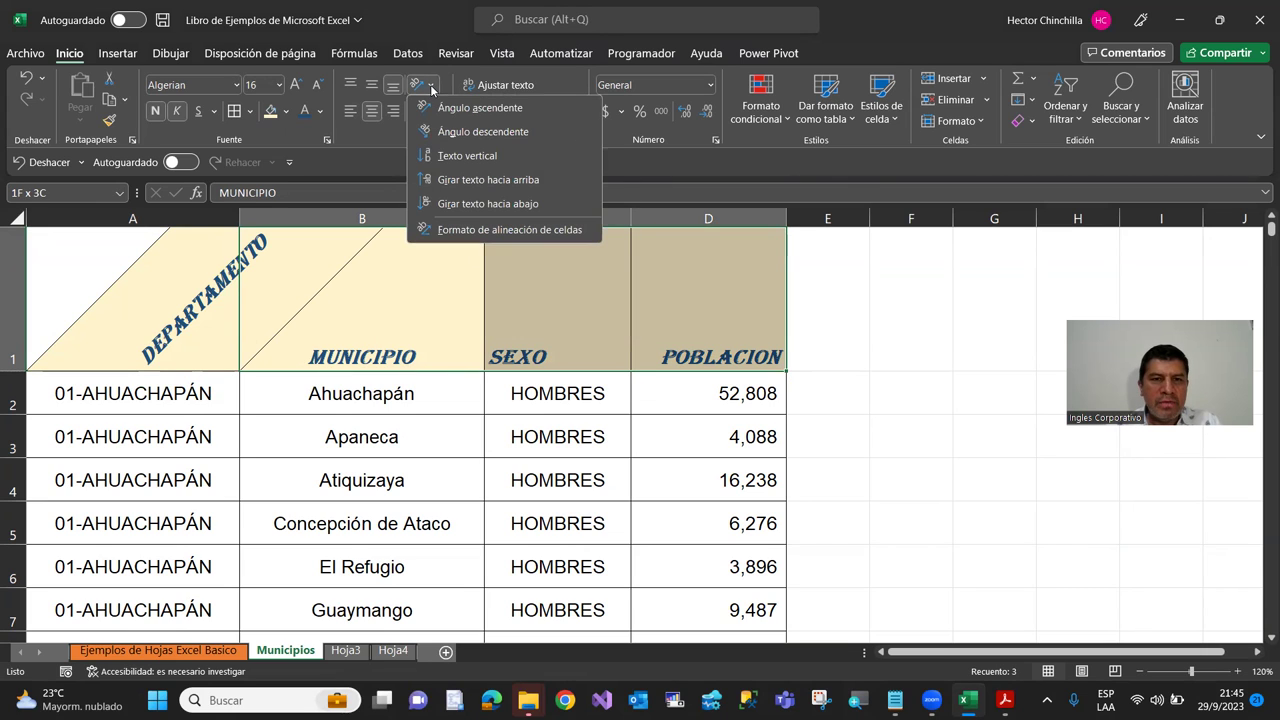
pyautogui.click(452, 110)
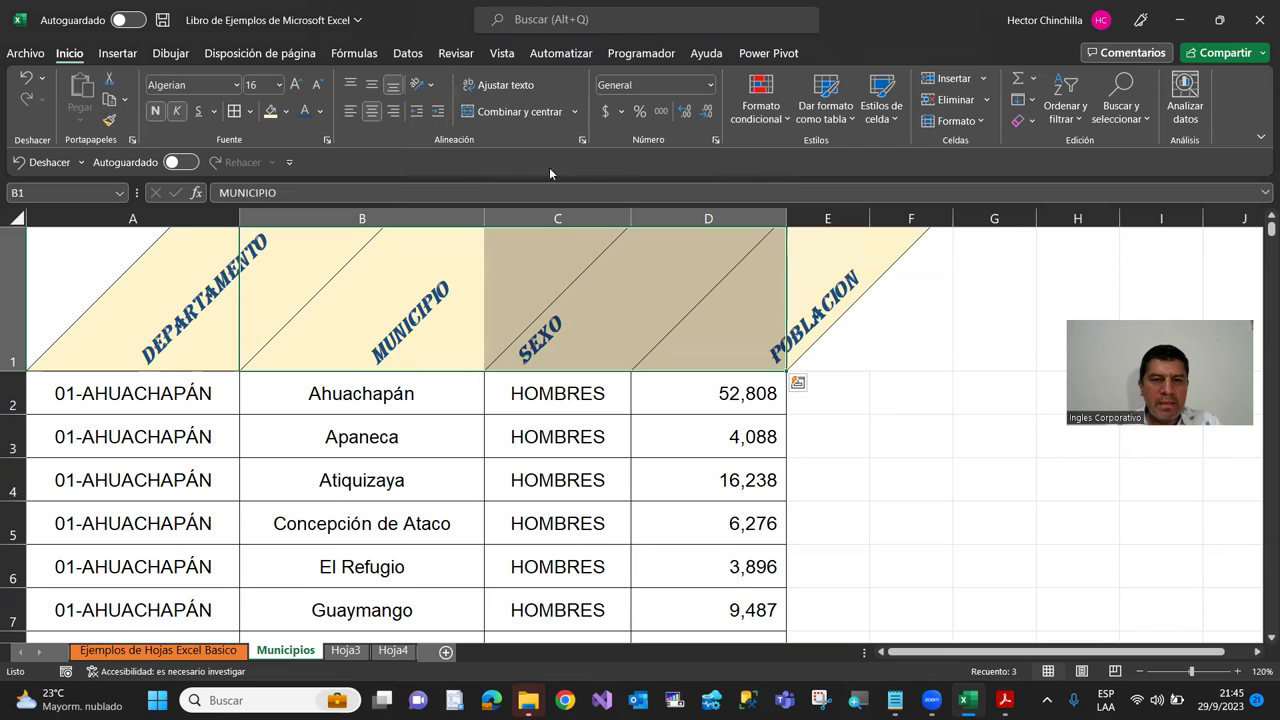
pyautogui.click(917, 408)
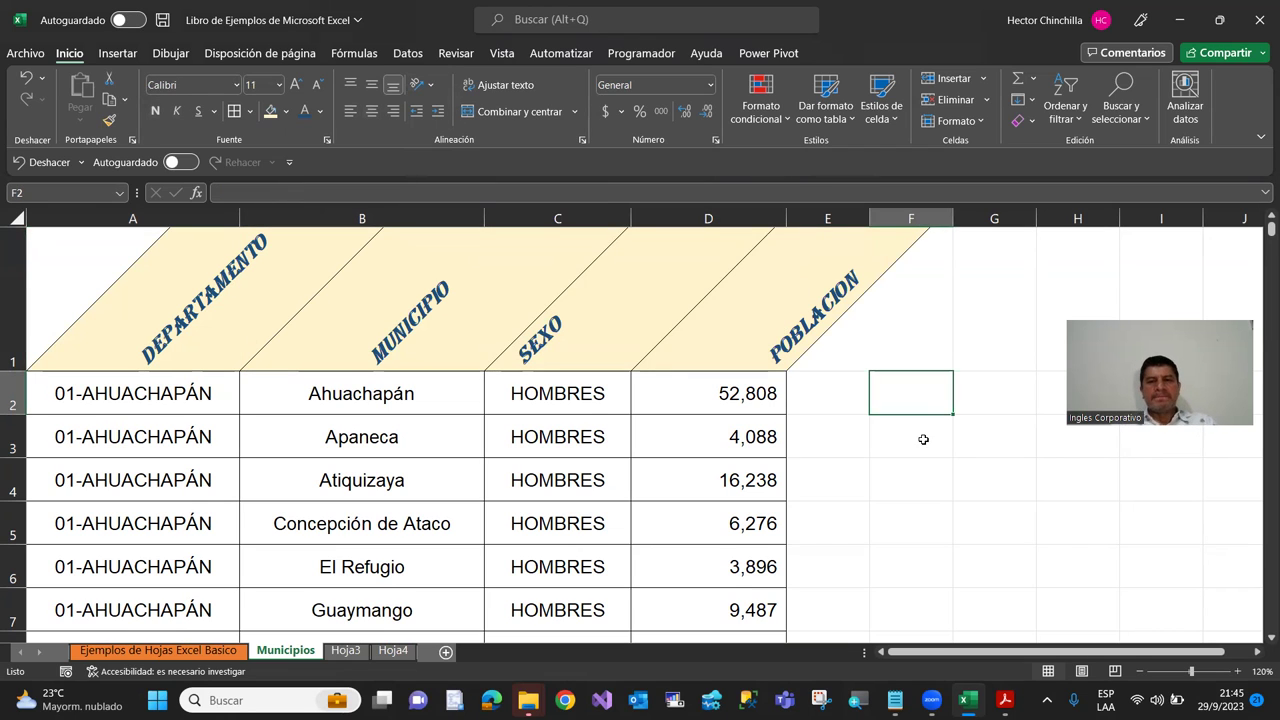
# Step: Switch all four headers in A1:D1 to Angle Clockwise
pyautogui.click(128, 327)
pyautogui.hotkey('shift', 'Right')
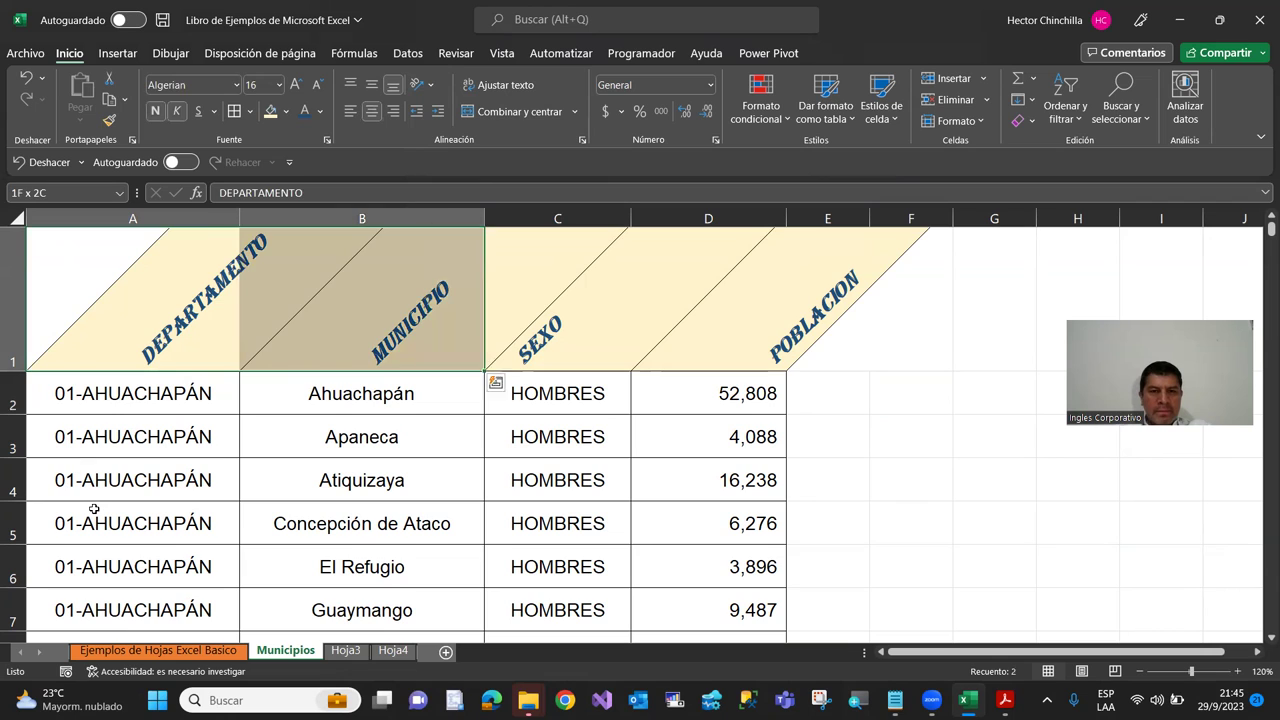
pyautogui.hotkey('shift', 'Right')
pyautogui.hotkey('shift', 'Right')
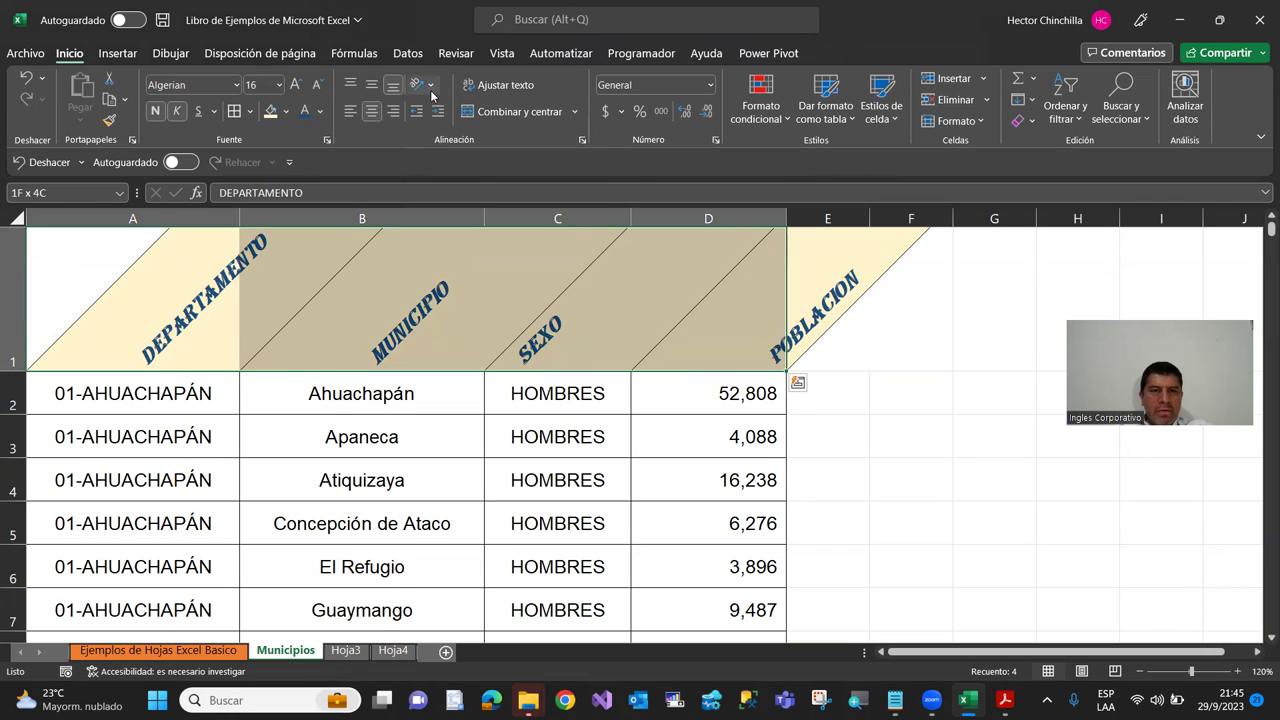
pyautogui.click(430, 88)
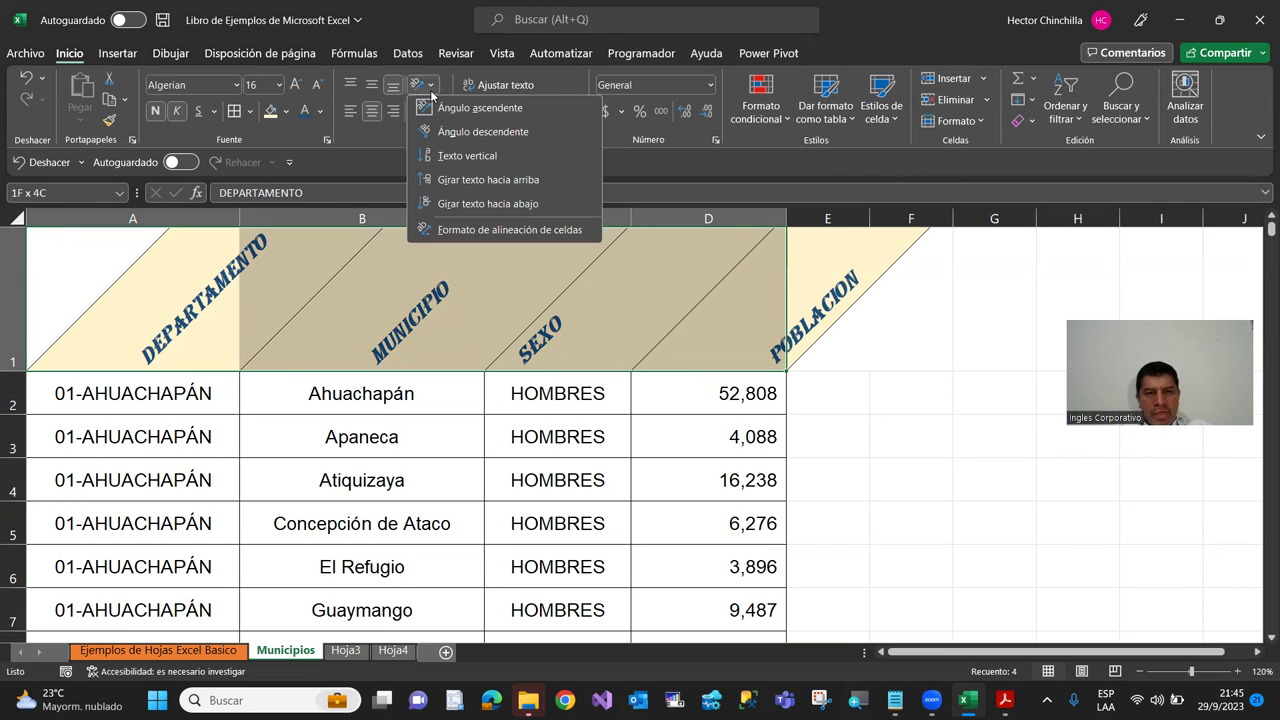
pyautogui.click(466, 135)
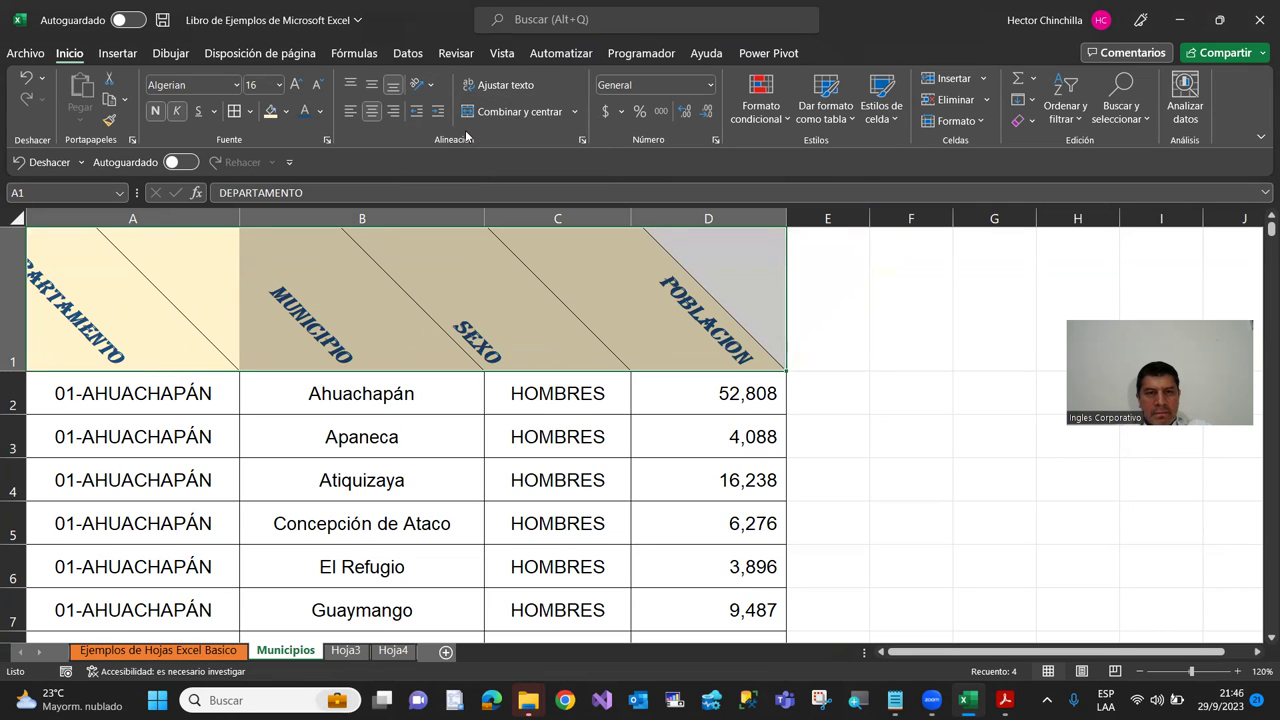
# Step: Try stacking the header letters vertically and drag row 1 taller
pyautogui.click(431, 87)
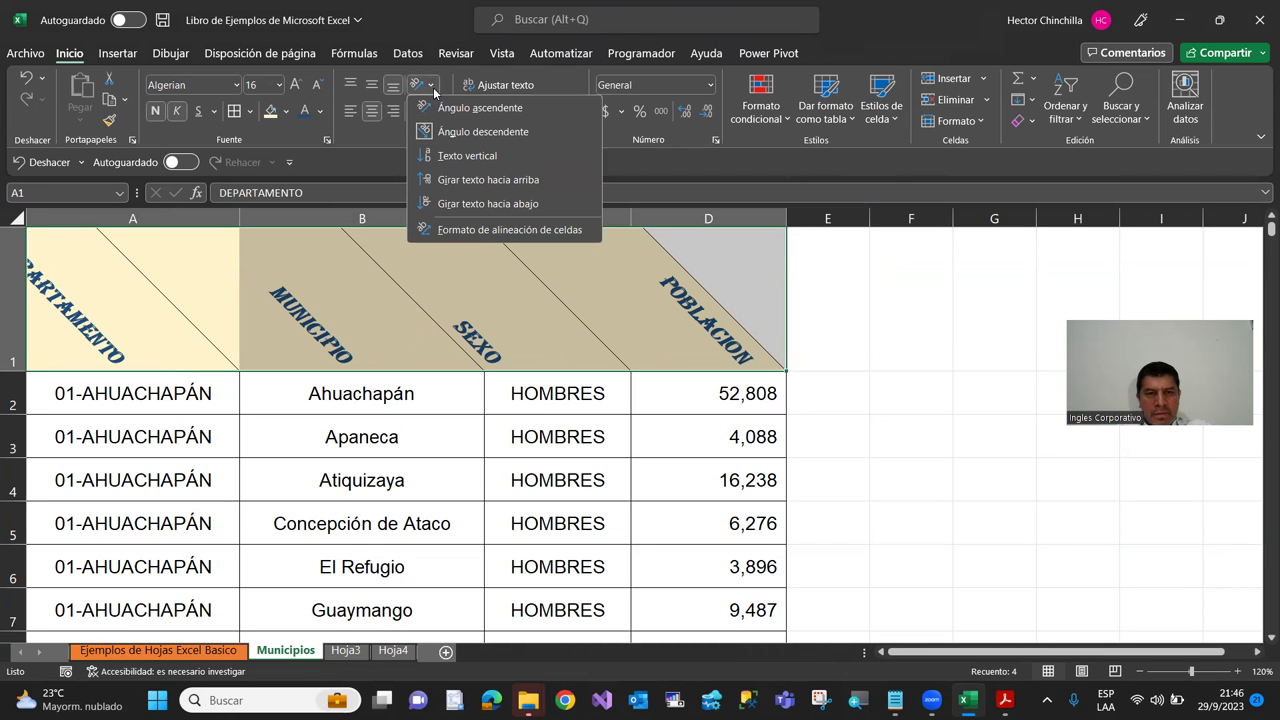
pyautogui.click(463, 158)
pyautogui.moveTo(14, 371); pyautogui.dragTo(12, 579)
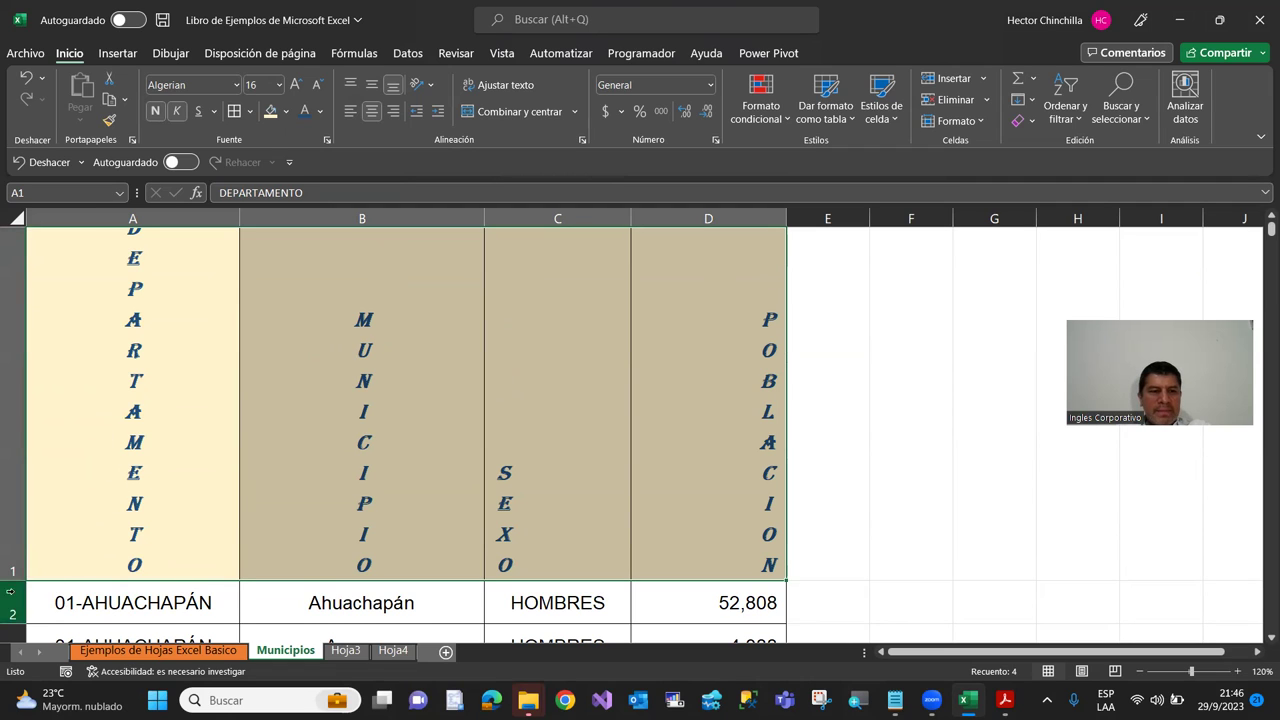
pyautogui.moveTo(18, 579); pyautogui.dragTo(18, 592)
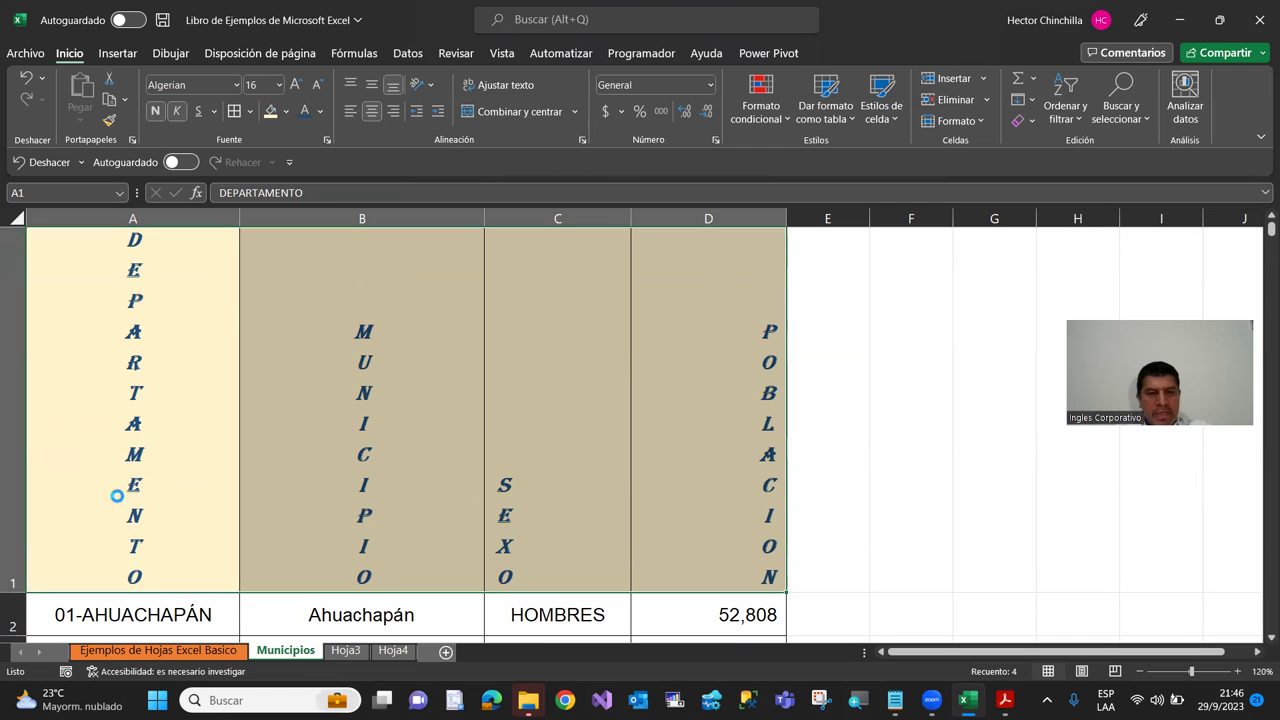
# Step: Undo the row height, vertical stacking and angled formatting so headers read horizontally
pyautogui.hotkey('ctrl', 'z')
pyautogui.scroll(-1, 118, 496)
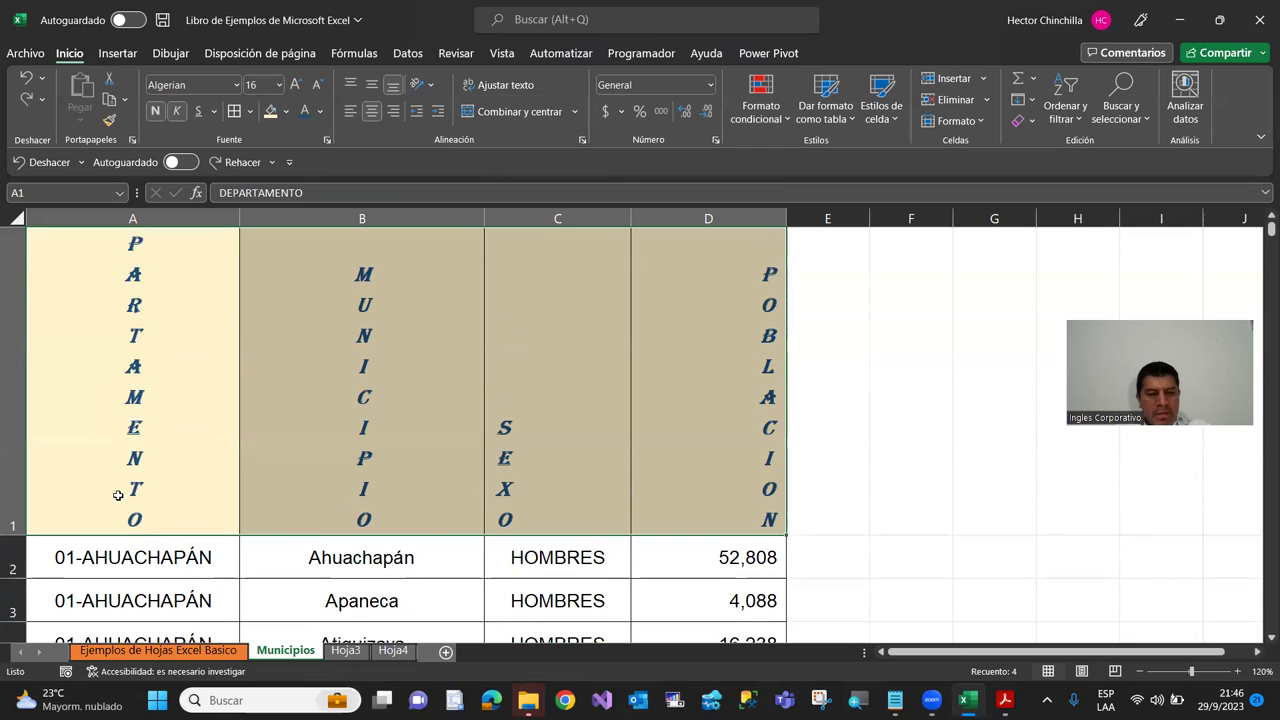
pyautogui.scroll(-3, 118, 496)
pyautogui.hotkey('ctrl', 'z')
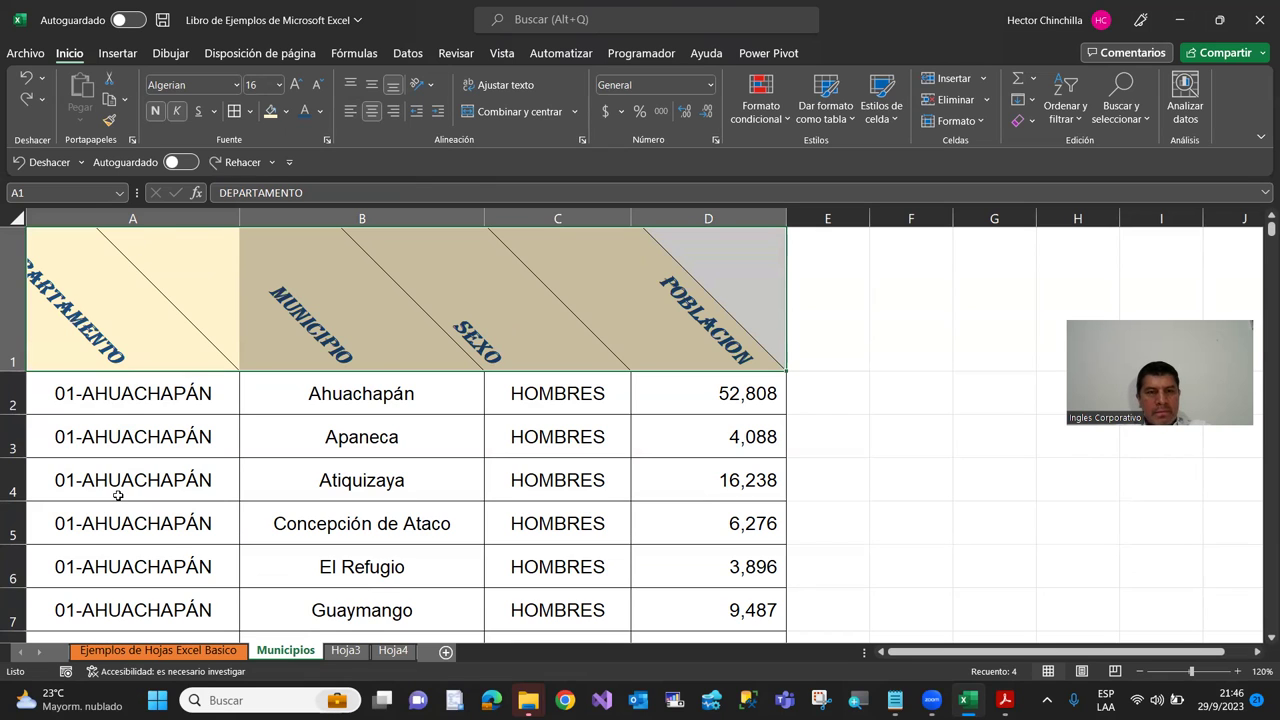
pyautogui.hotkey('ctrl', 'z')
pyautogui.hotkey('ctrl', 'z')
pyautogui.hotkey('ctrl', 'z')
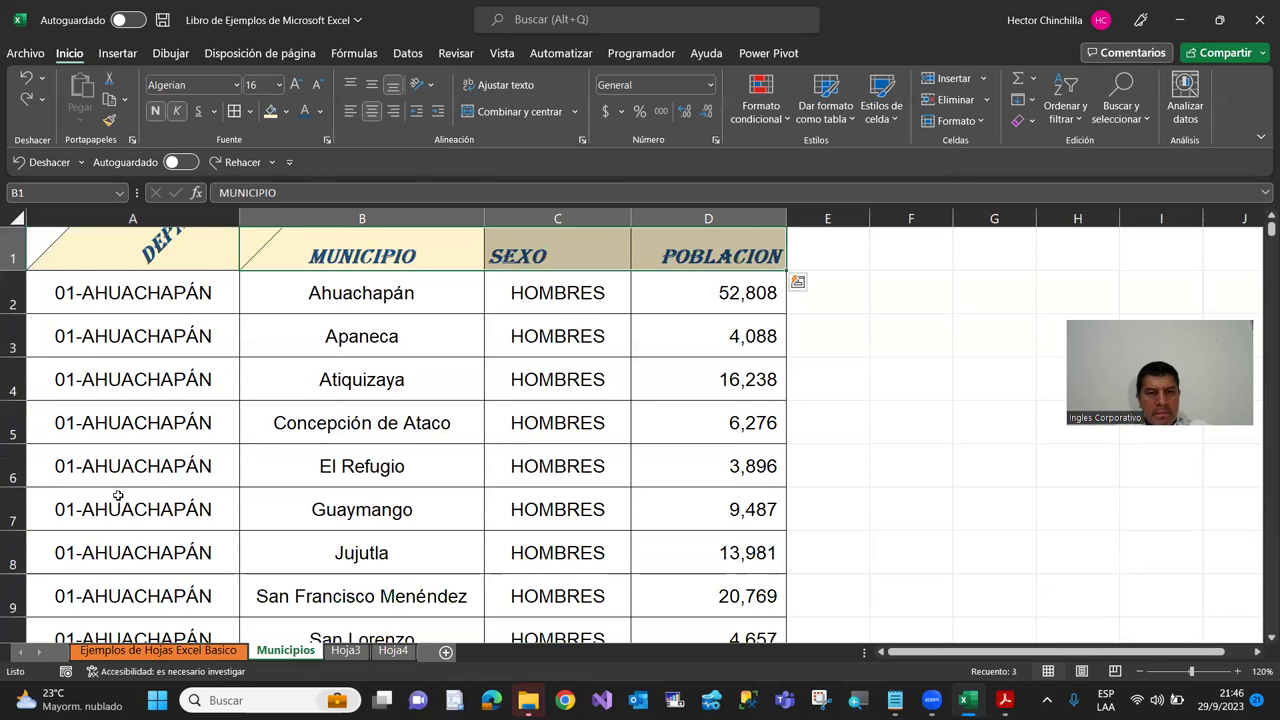
pyautogui.hotkey('ctrl', 'z')
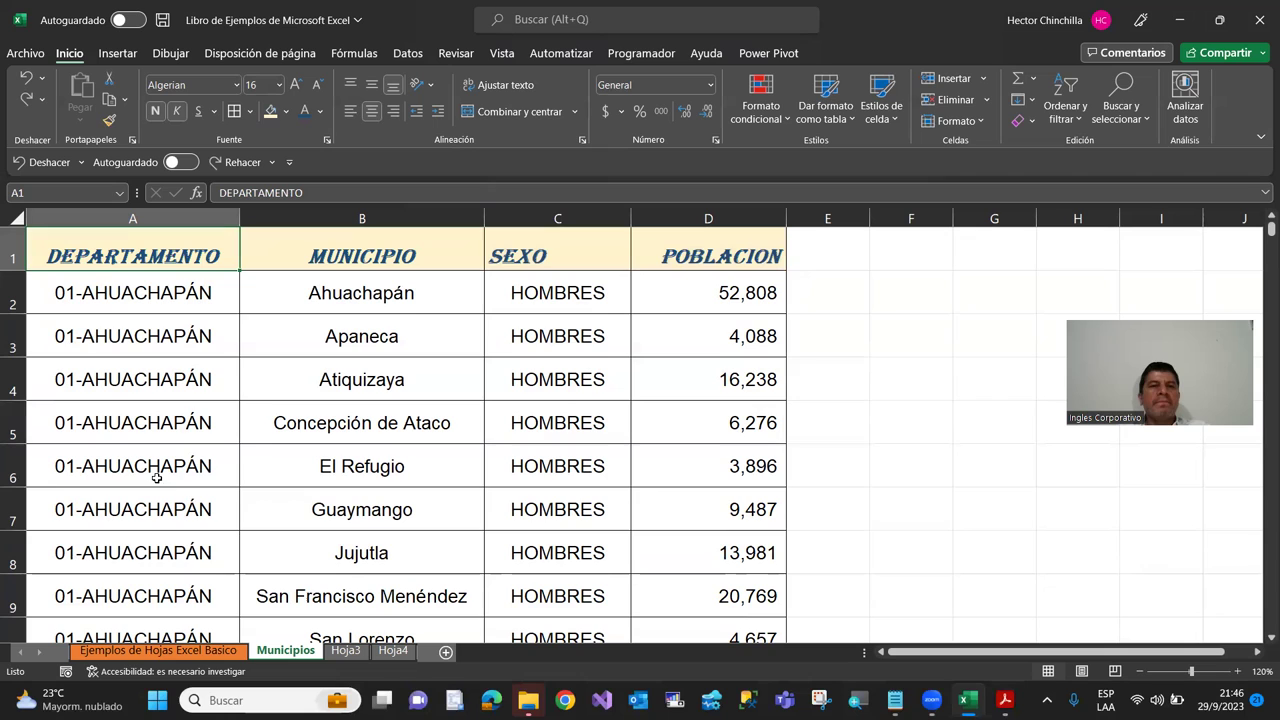
# Step: Rotate DEPARTAMENTO to read top-to-bottom and drag row 1 tall enough to show it
pyautogui.click(434, 96)
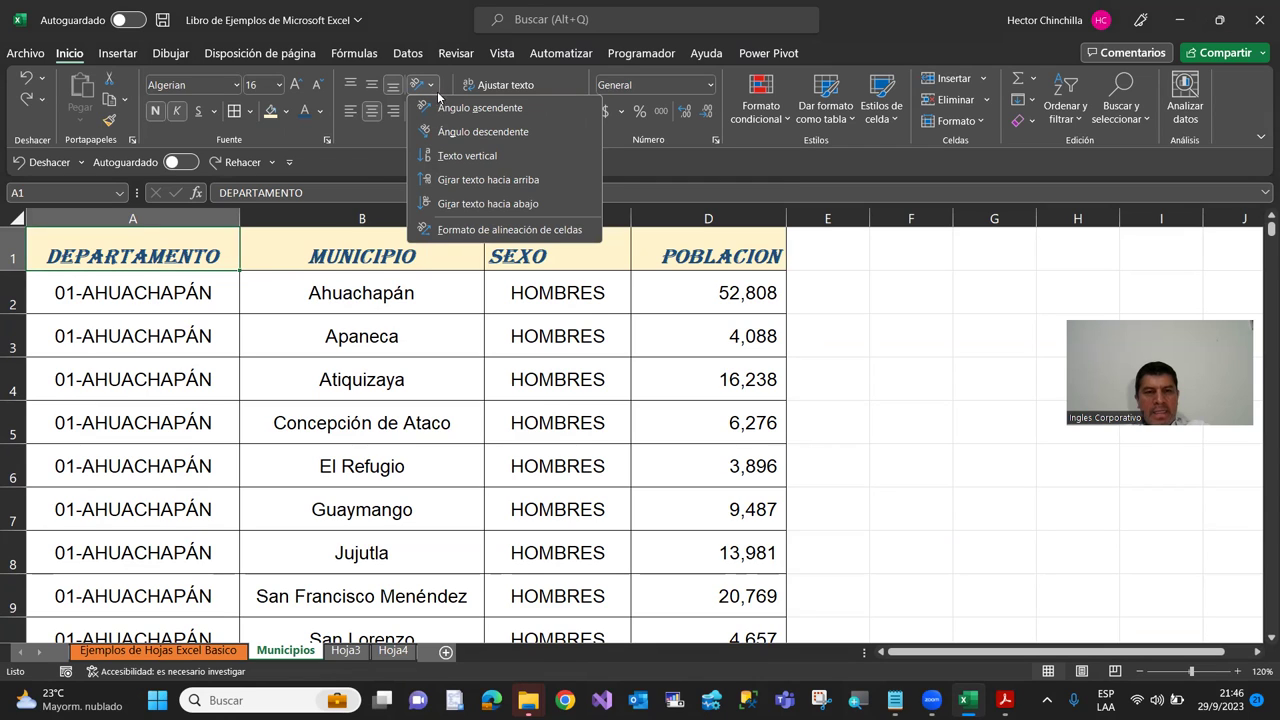
pyautogui.click(433, 204)
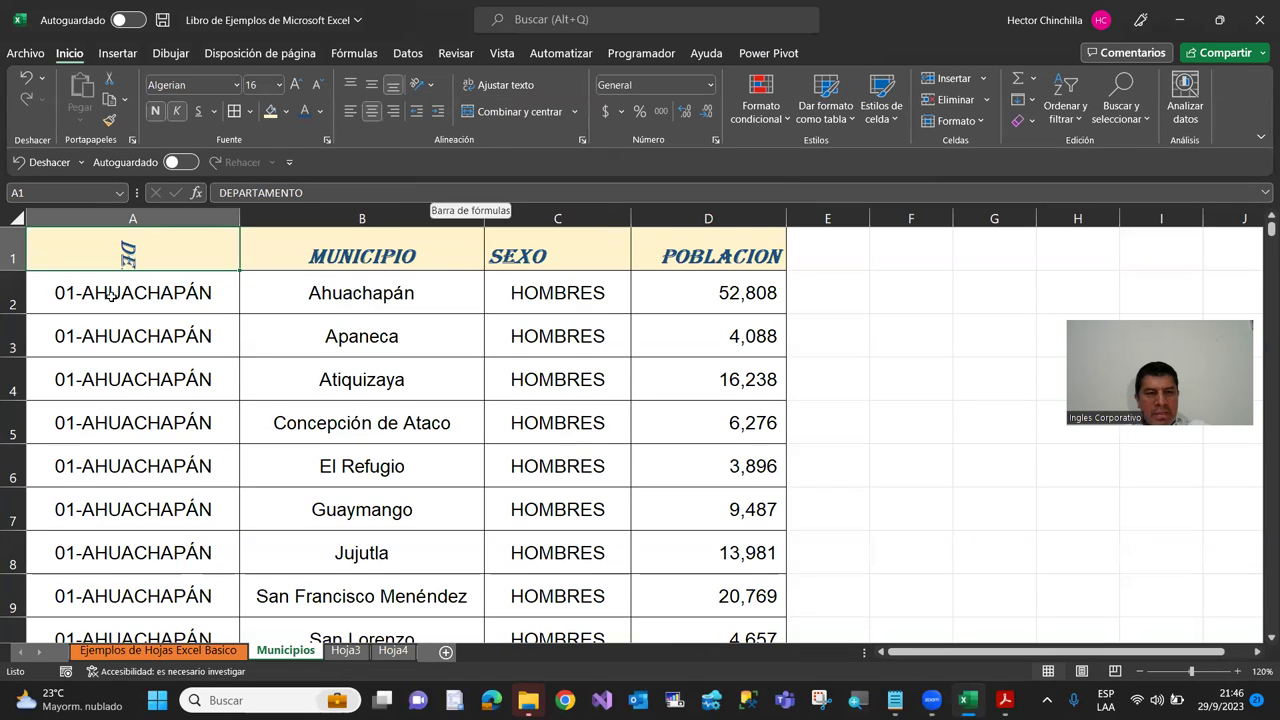
pyautogui.moveTo(24, 269); pyautogui.dragTo(24, 427)
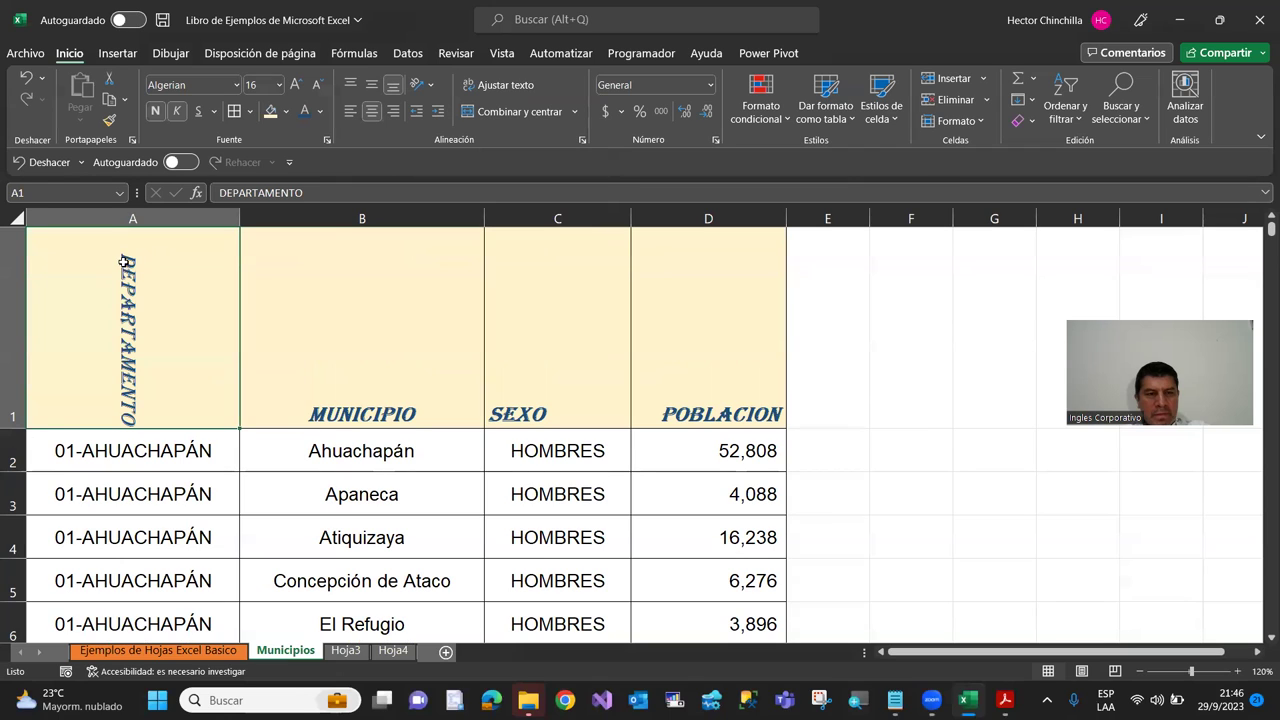
# Step: Rotate DEPARTAMENTO, then the B1:D1 headers, to read bottom-to-top
pyautogui.click(425, 86)
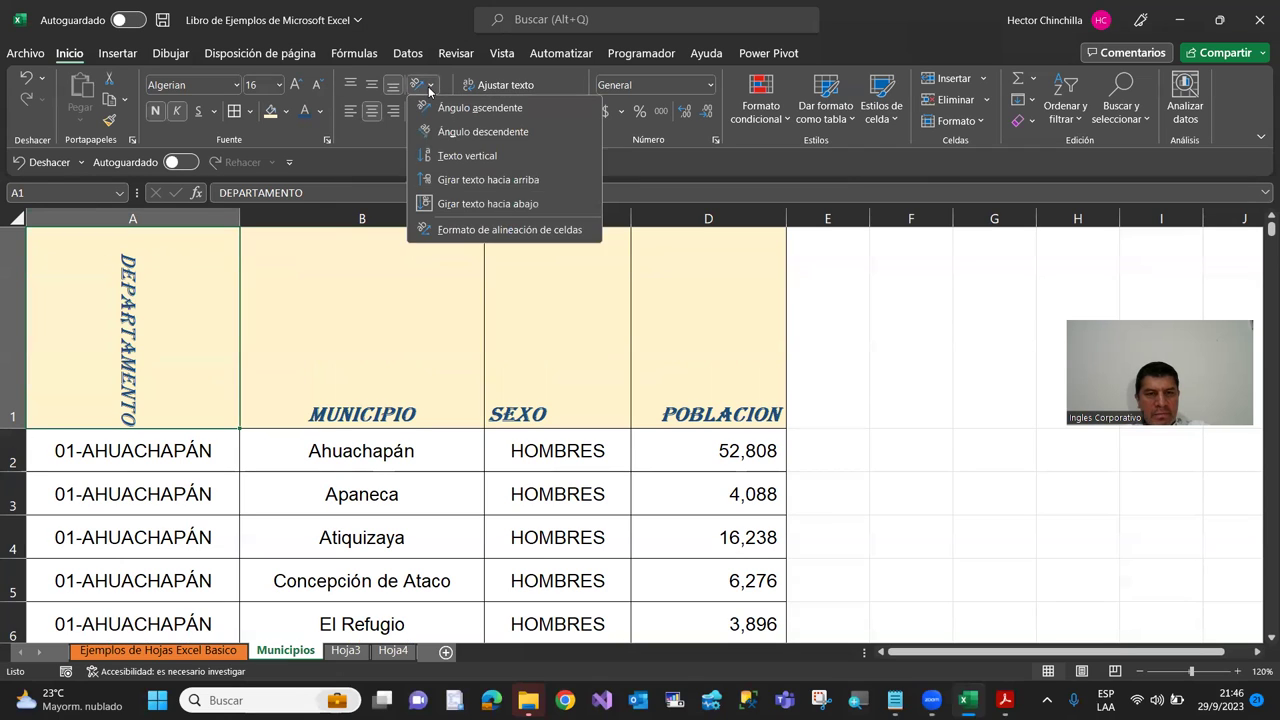
pyautogui.click(452, 184)
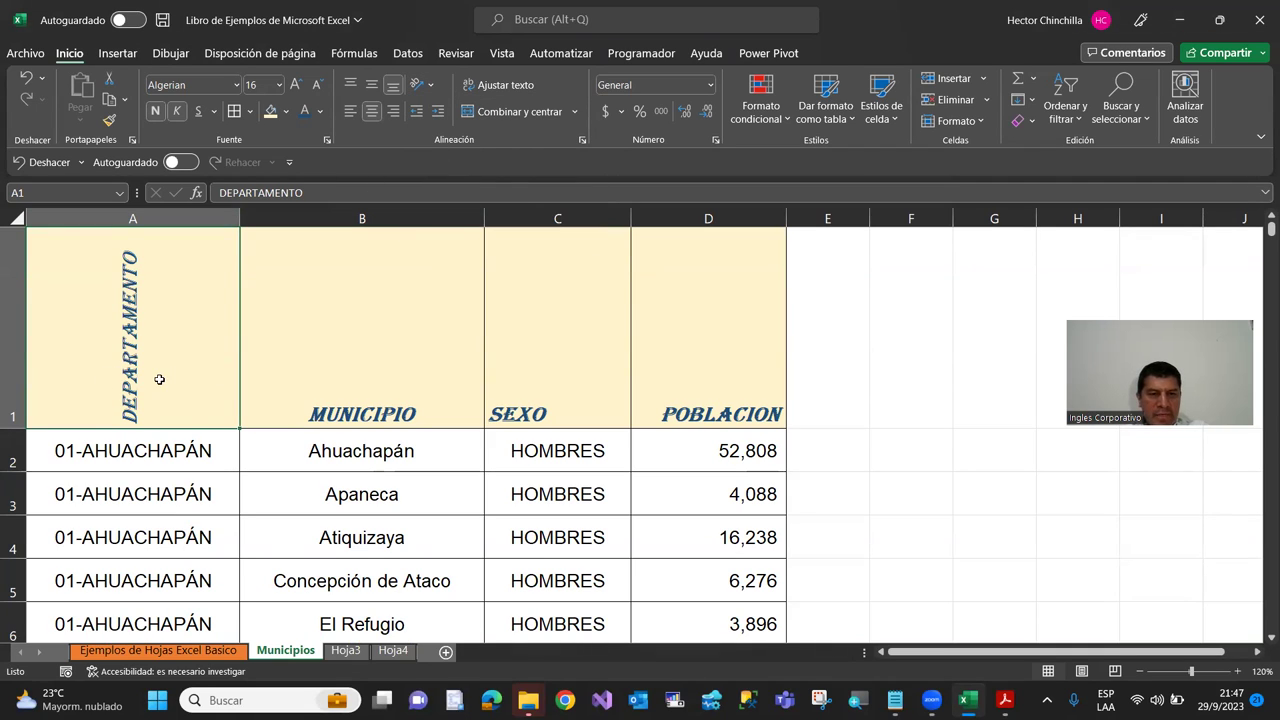
pyautogui.click(311, 360)
pyautogui.hotkey('shift', 'Right')
pyautogui.hotkey('shift', 'Right')
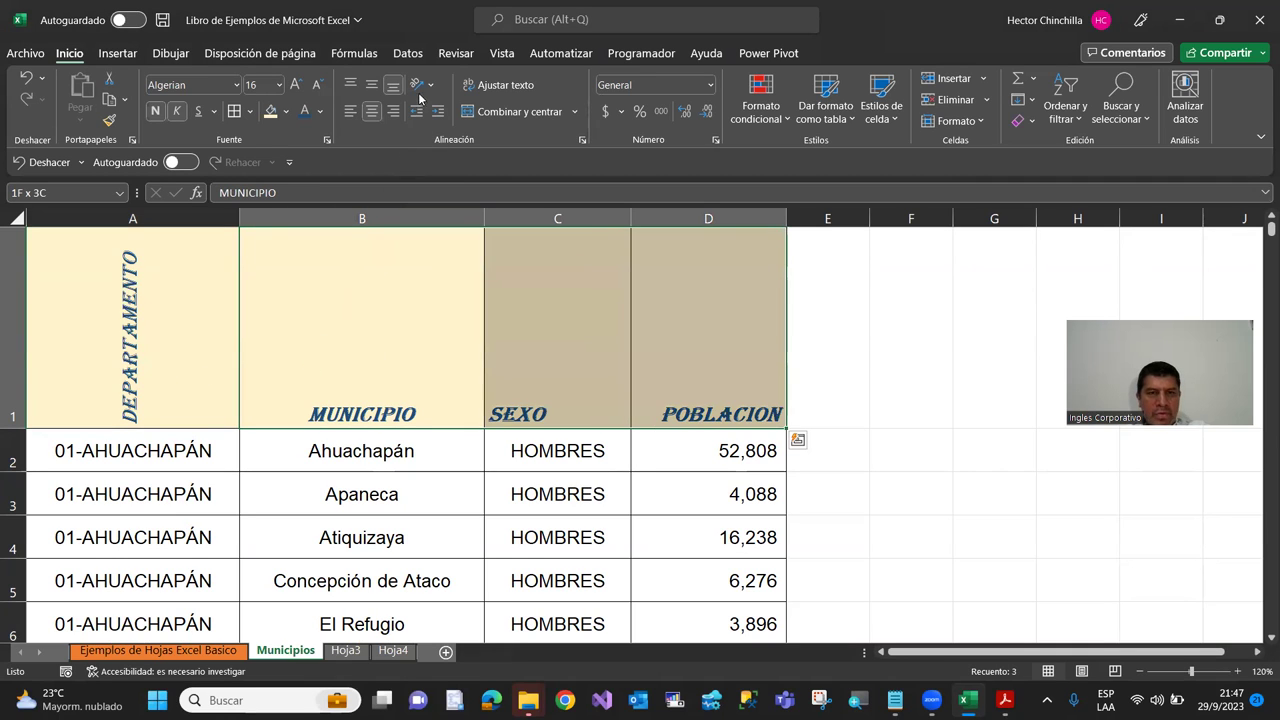
pyautogui.click(419, 86)
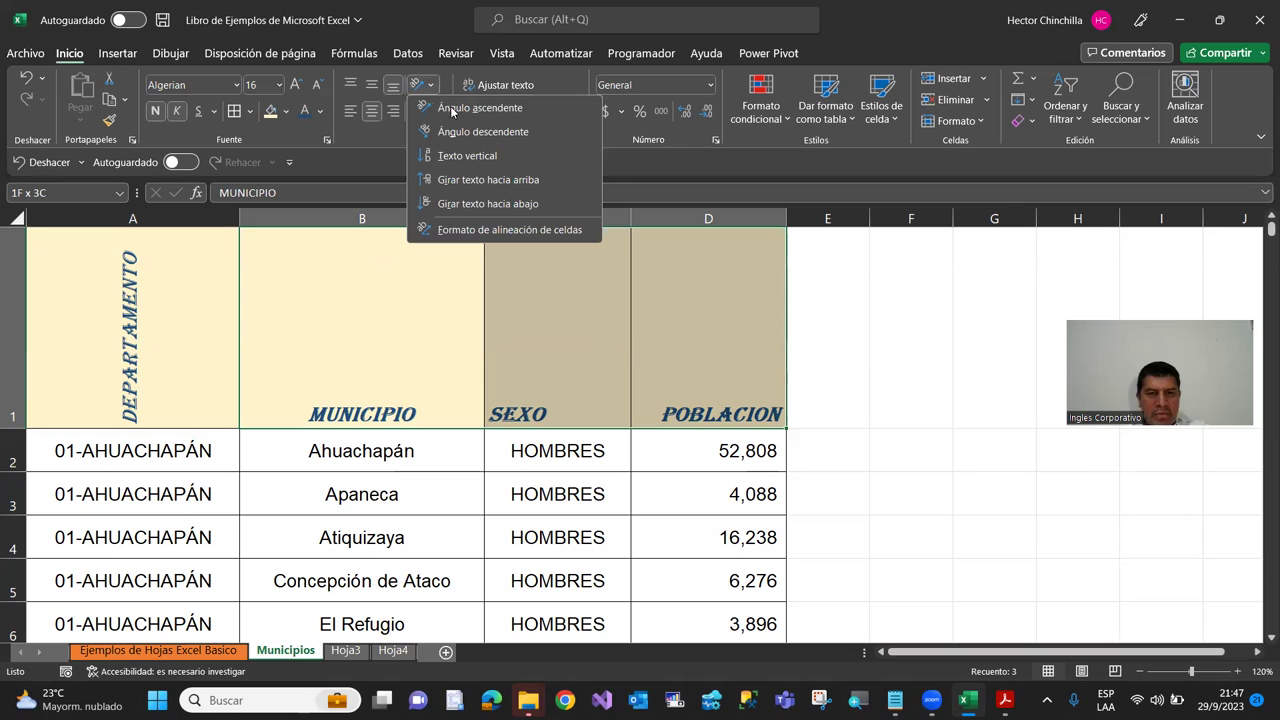
pyautogui.click(488, 180)
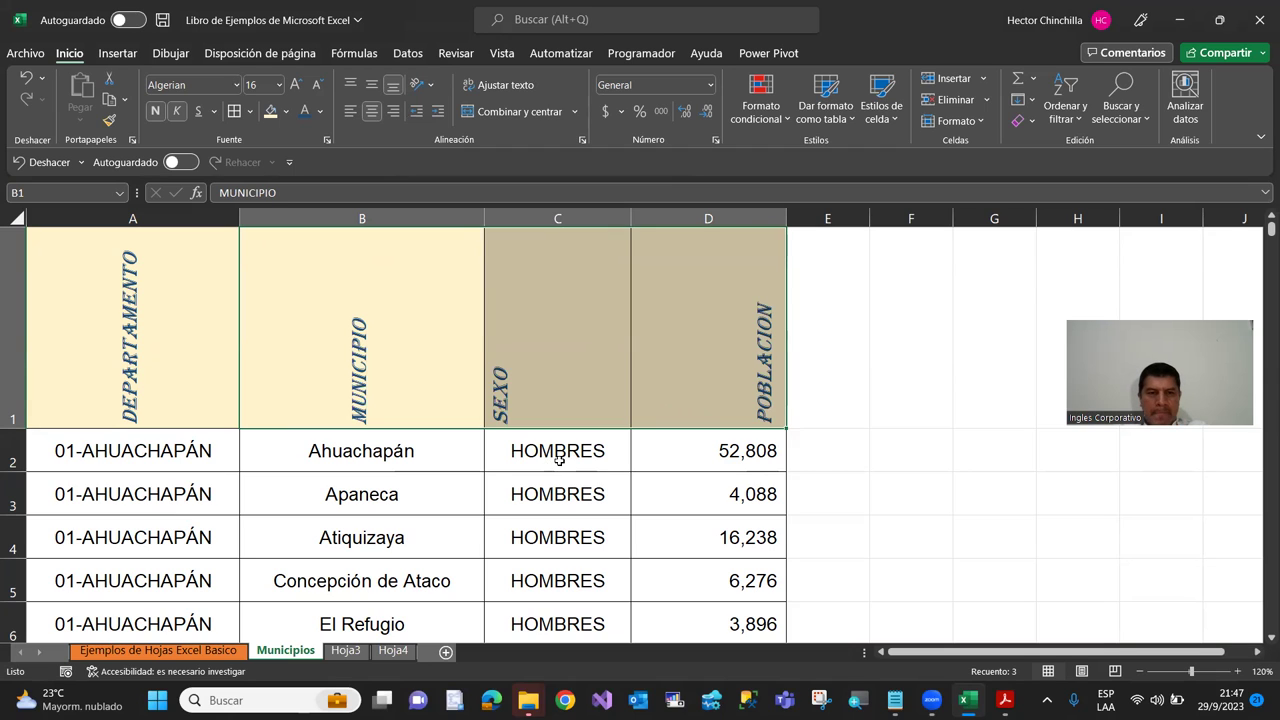
pyautogui.click(278, 460)
# Step: Rotate all four headers in A1:D1 to read downward
pyautogui.click(175, 369)
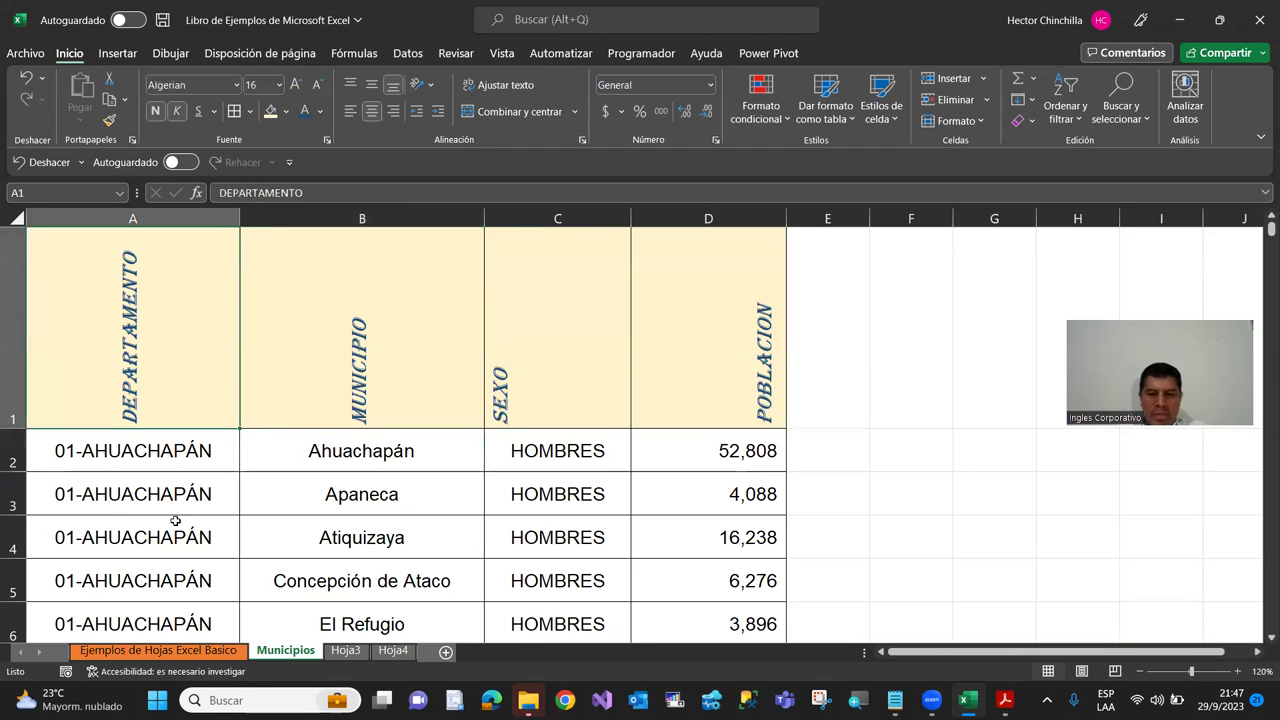
pyautogui.hotkey('shift', 'Right')
pyautogui.hotkey('shift', 'Right')
pyautogui.hotkey('shift', 'Right')
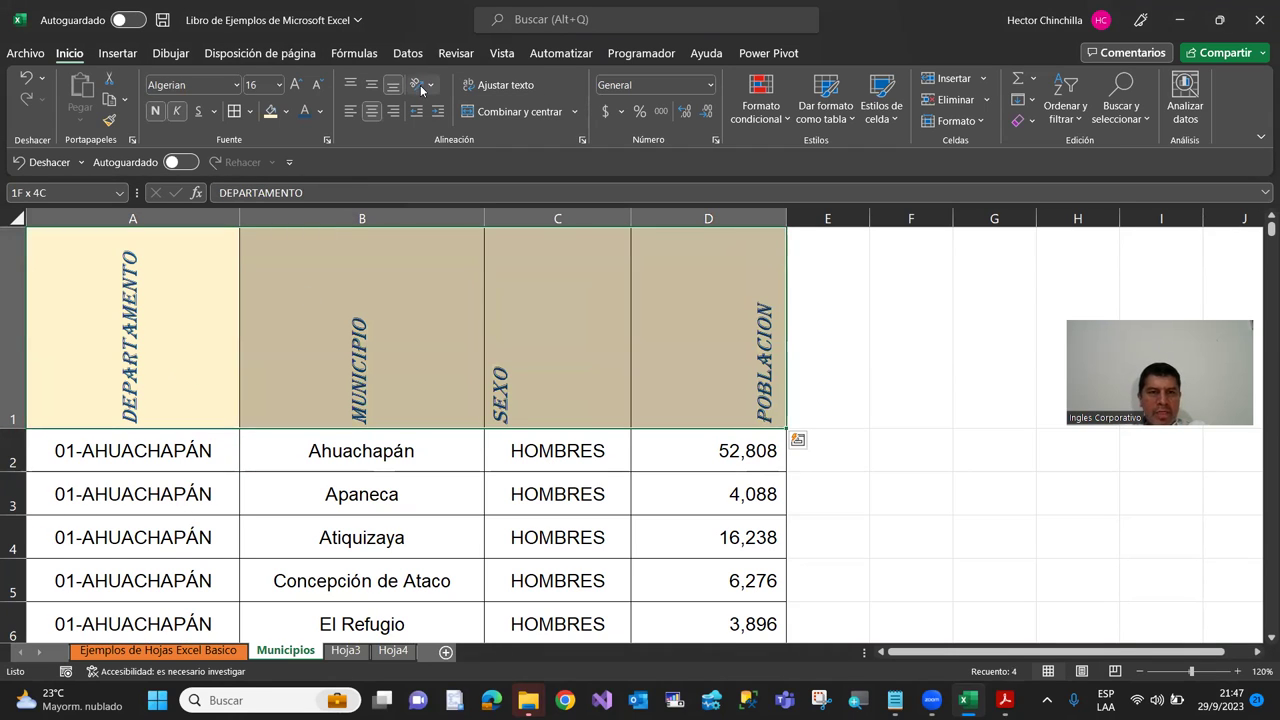
pyautogui.click(430, 88)
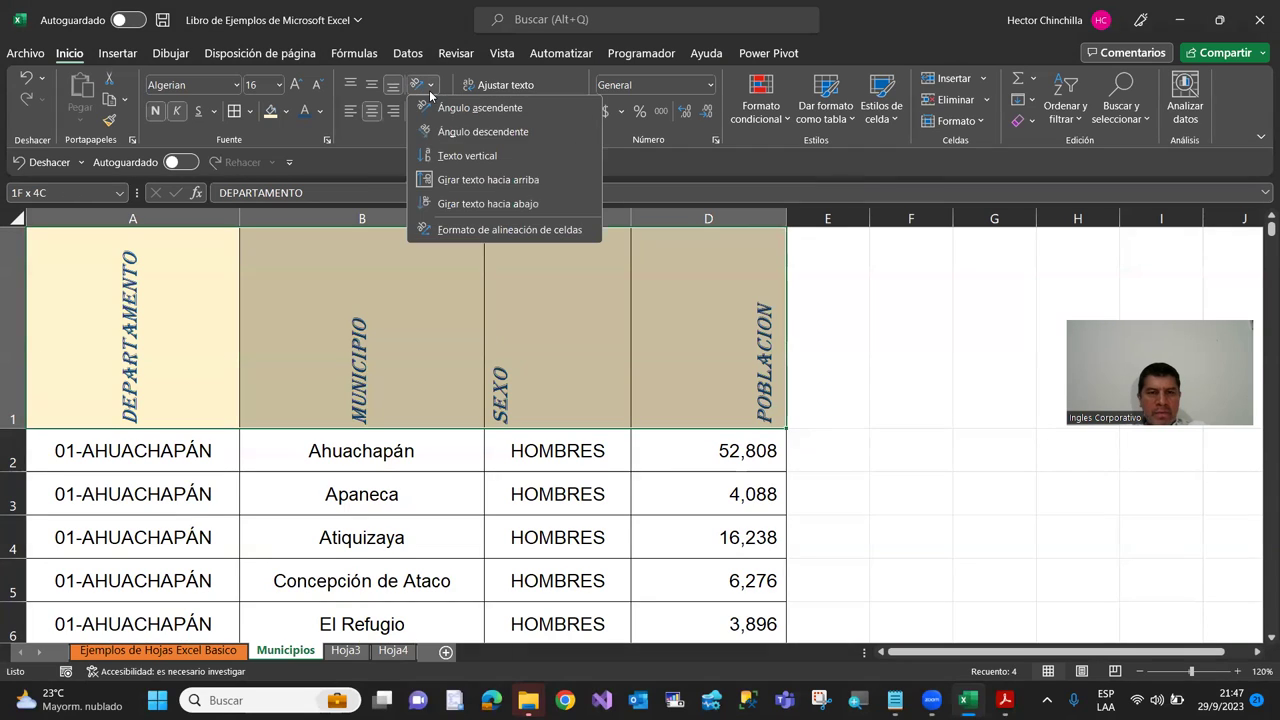
pyautogui.click(470, 203)
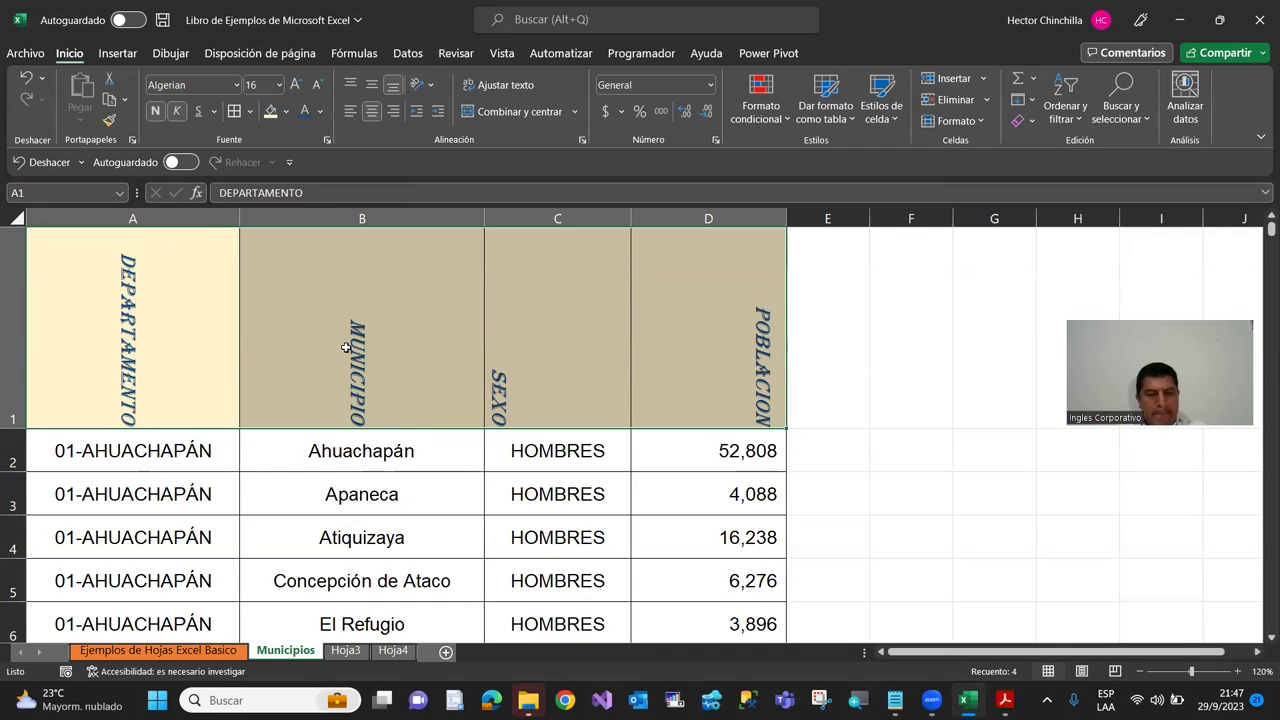
# Step: Undo the header rotations and row height change, restoring horizontal titles
pyautogui.hotkey('ctrl', 'z')
pyautogui.hotkey('ctrl', 'z')
pyautogui.hotkey('ctrl', 'z')
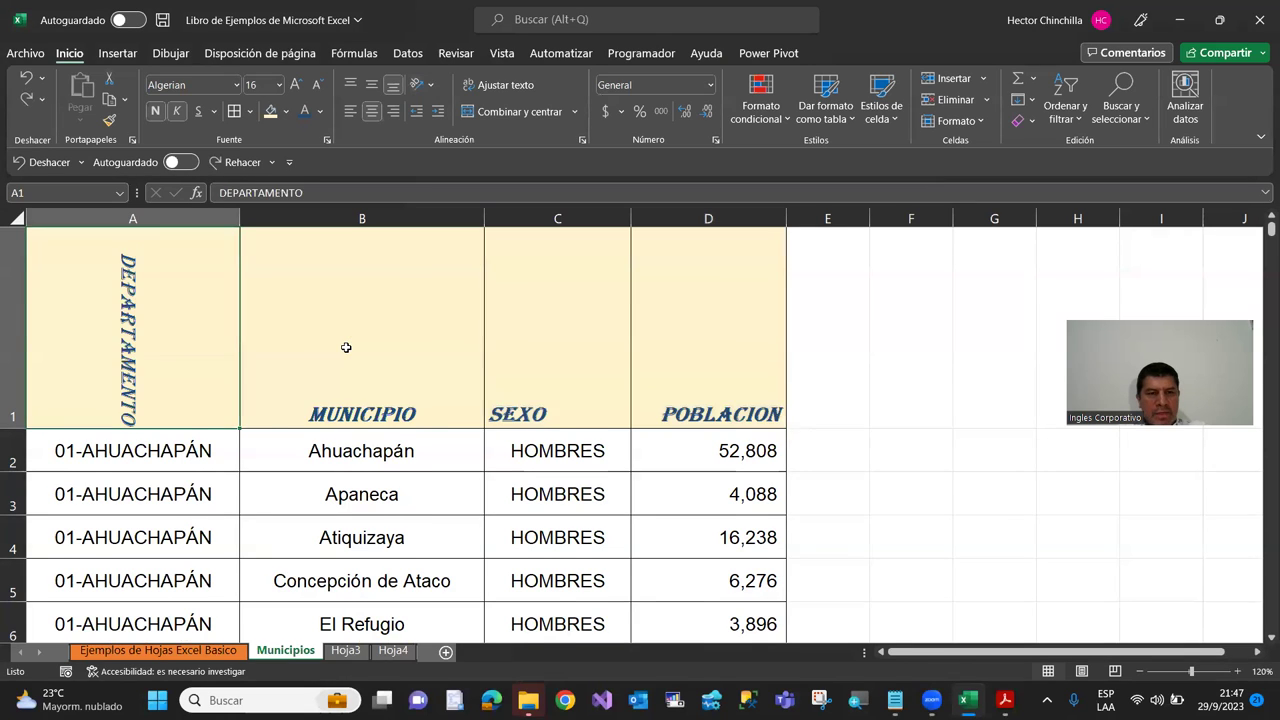
pyautogui.hotkey('ctrl', 'z')
pyautogui.hotkey('ctrl', 'z')
pyautogui.press('Down')
pyautogui.press('Up')
pyautogui.press('Down')
pyautogui.press('Up')
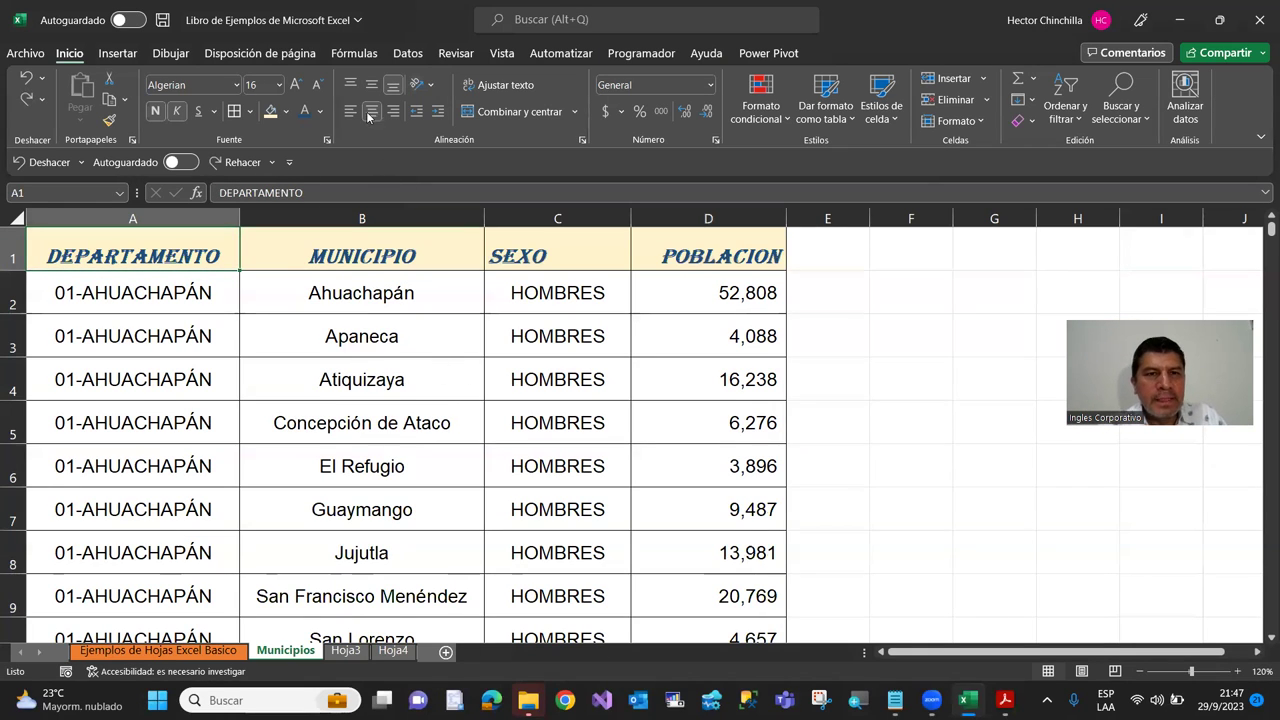
# Step: Angle DEPARTAMENTO upward at 47 degrees in Formato de celdas and drag row 1 taller
pyautogui.click(431, 86)
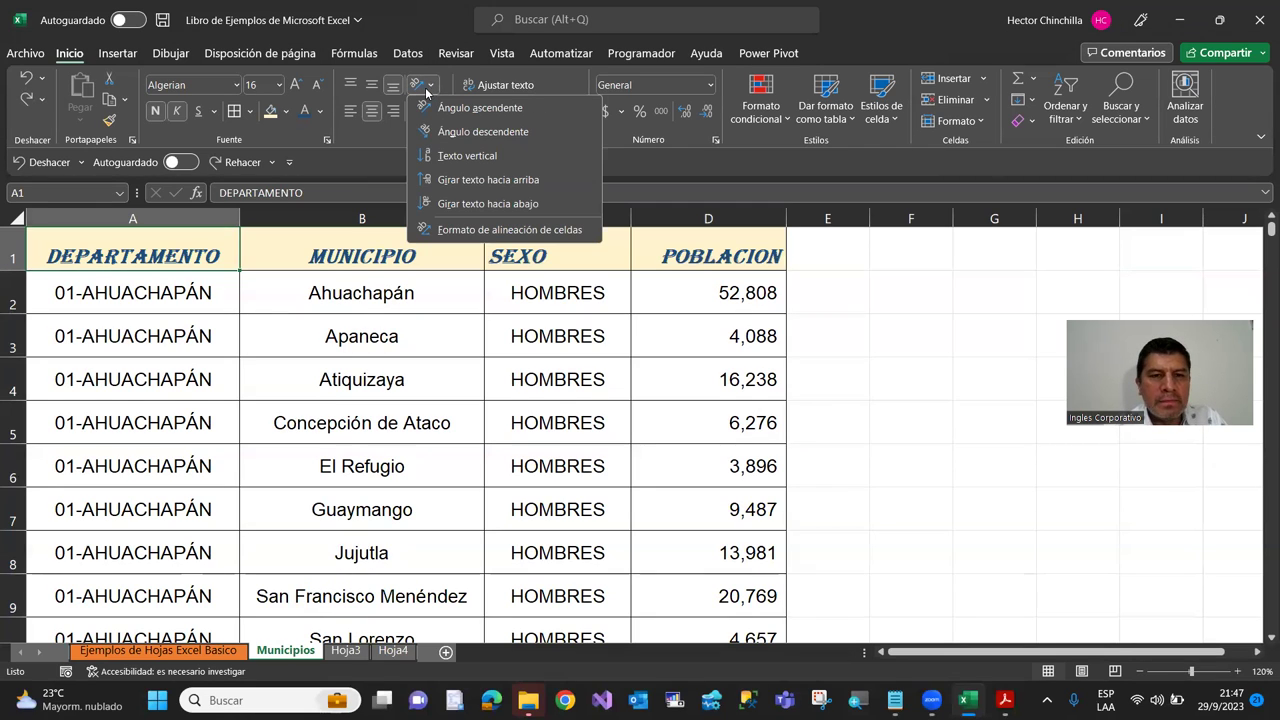
pyautogui.click(166, 305)
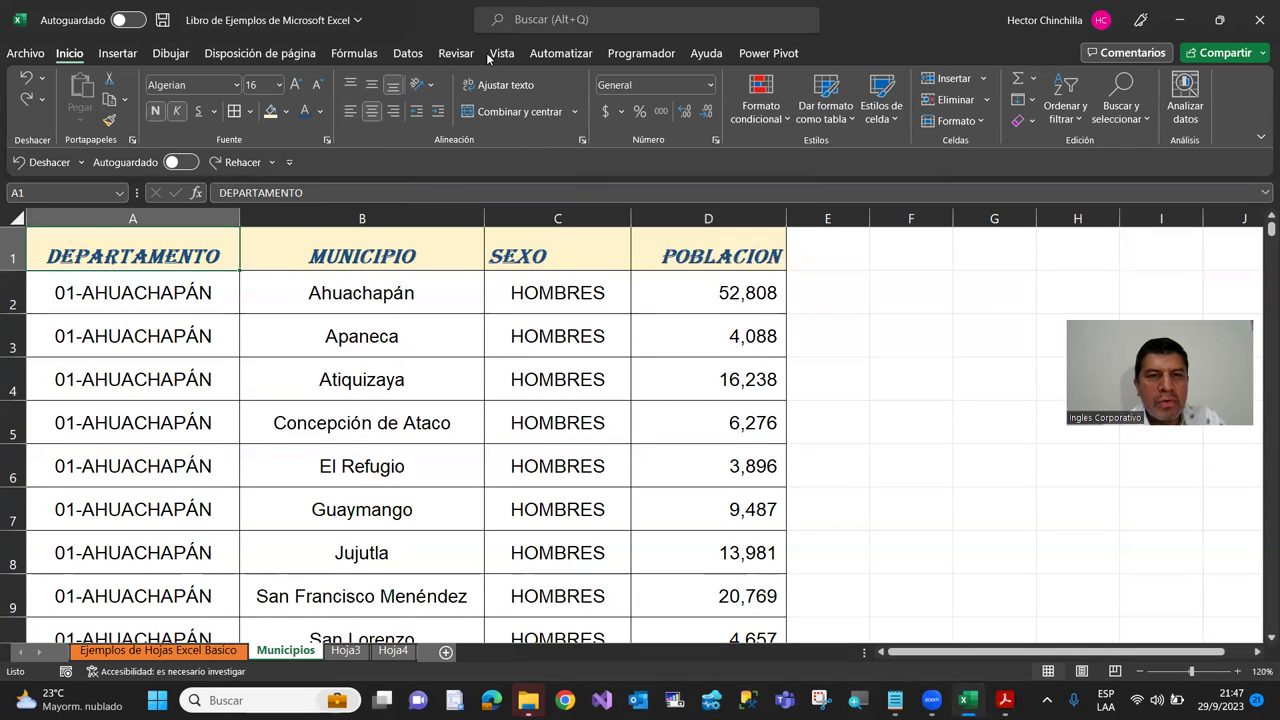
pyautogui.click(582, 140)
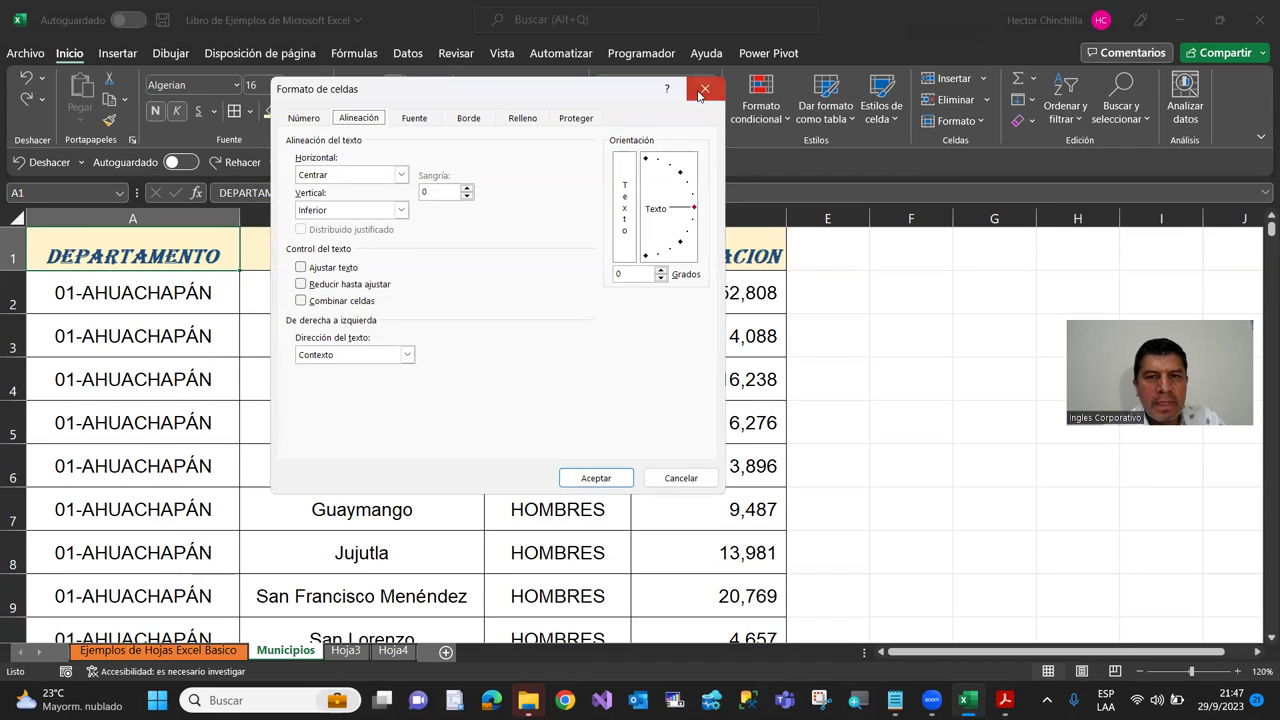
pyautogui.click(704, 89)
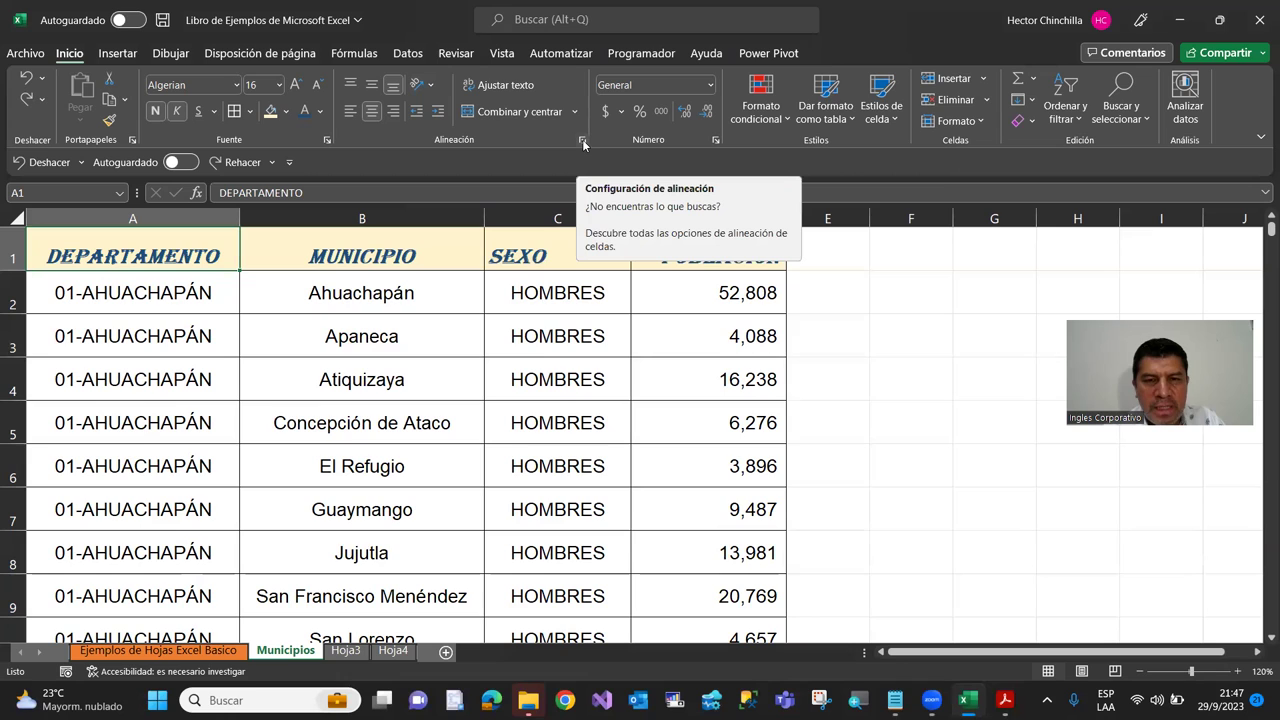
pyautogui.click(583, 145)
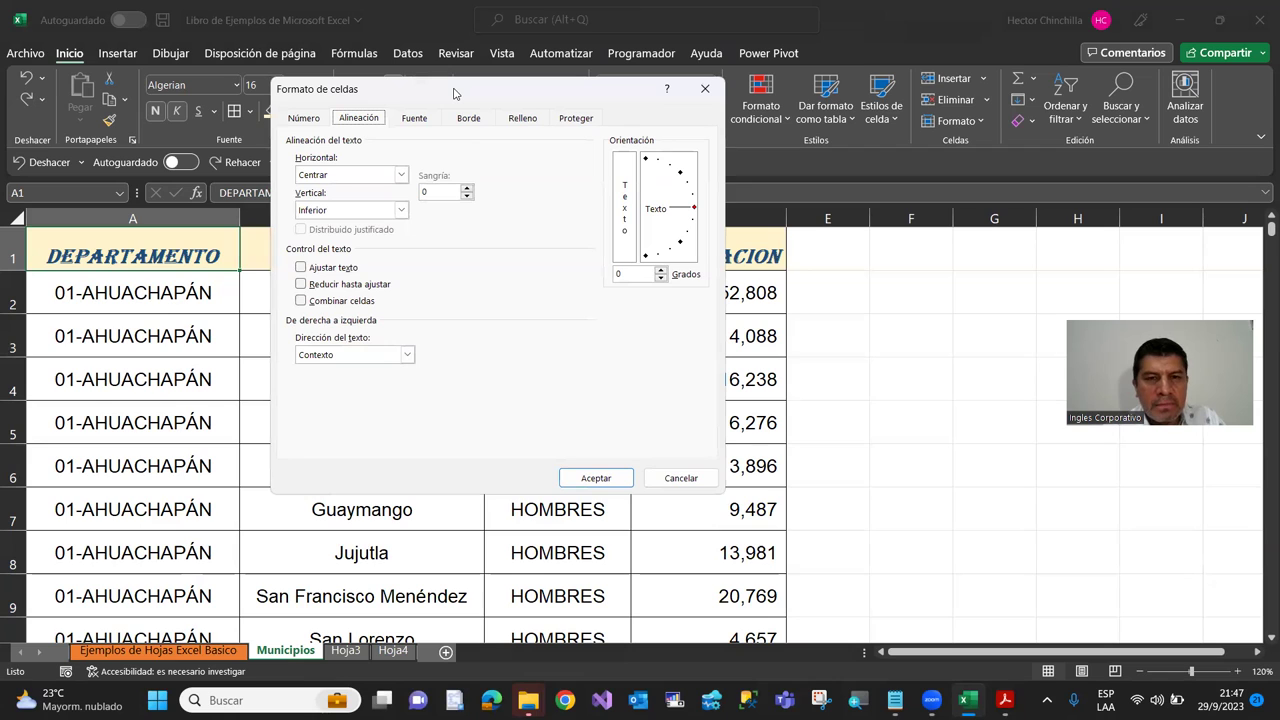
pyautogui.moveTo(453, 93); pyautogui.dragTo(798, 48)
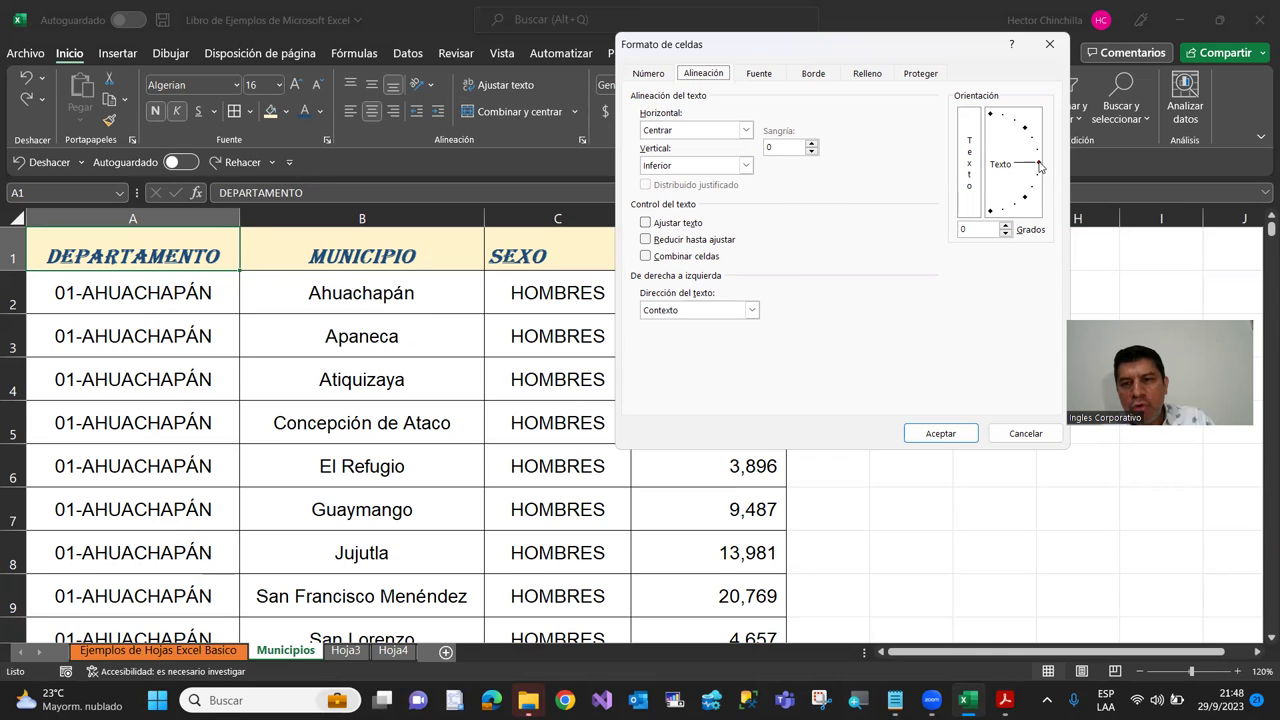
pyautogui.click(1039, 167)
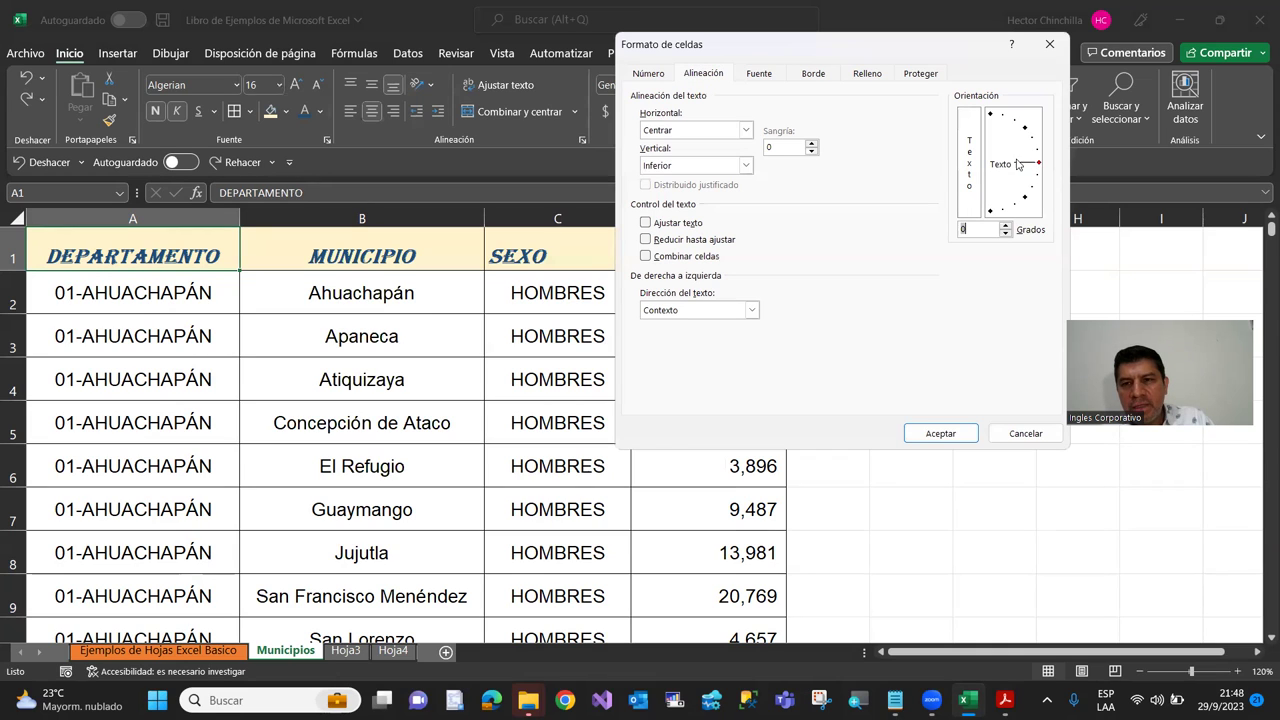
pyautogui.moveTo(1039, 167); pyautogui.dragTo(1021, 133)
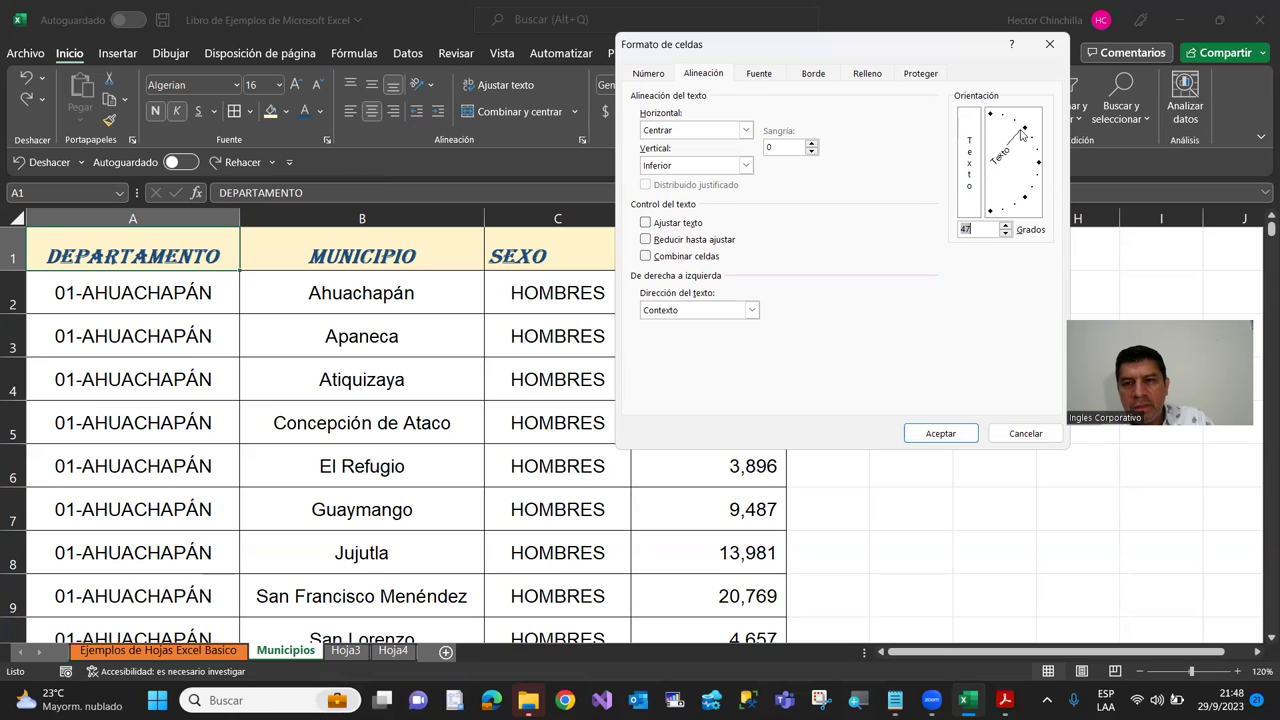
pyautogui.click(939, 434)
pyautogui.moveTo(19, 270); pyautogui.dragTo(5, 405)
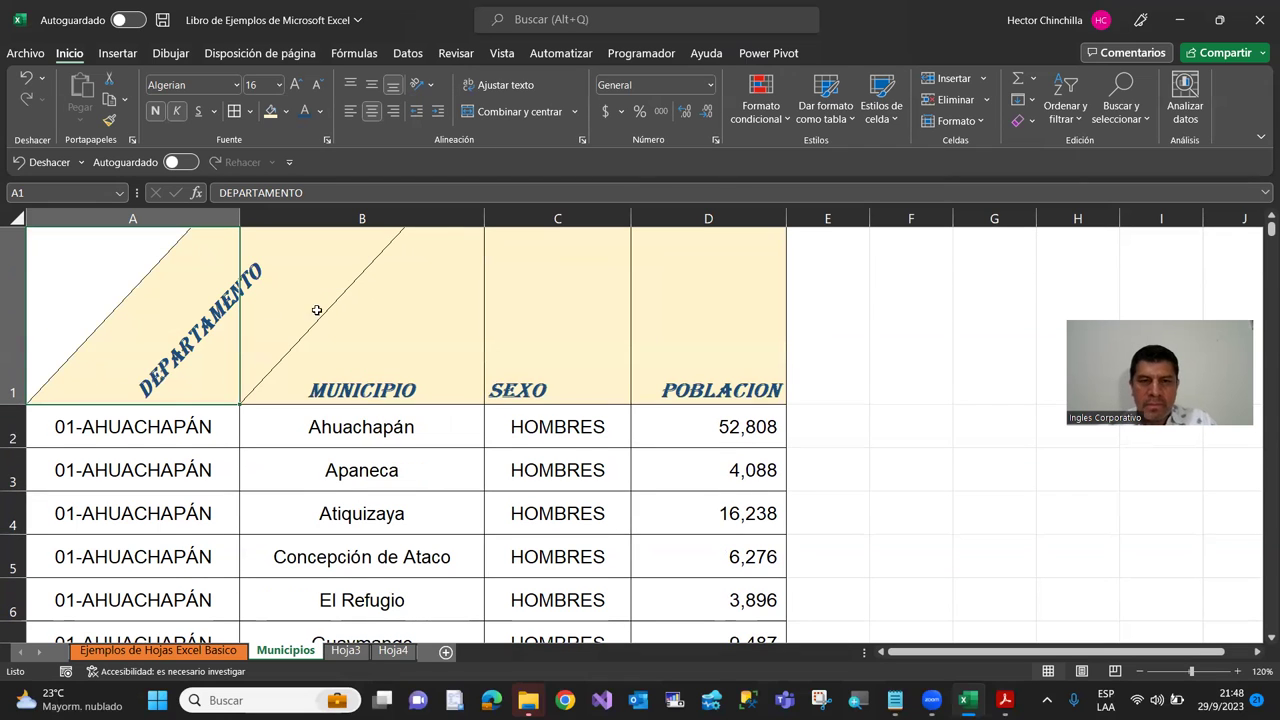
# Step: Change DEPARTAMENTO's rotation to -16 degrees, then undo that angle with Ctrl+Z
pyautogui.click(582, 145)
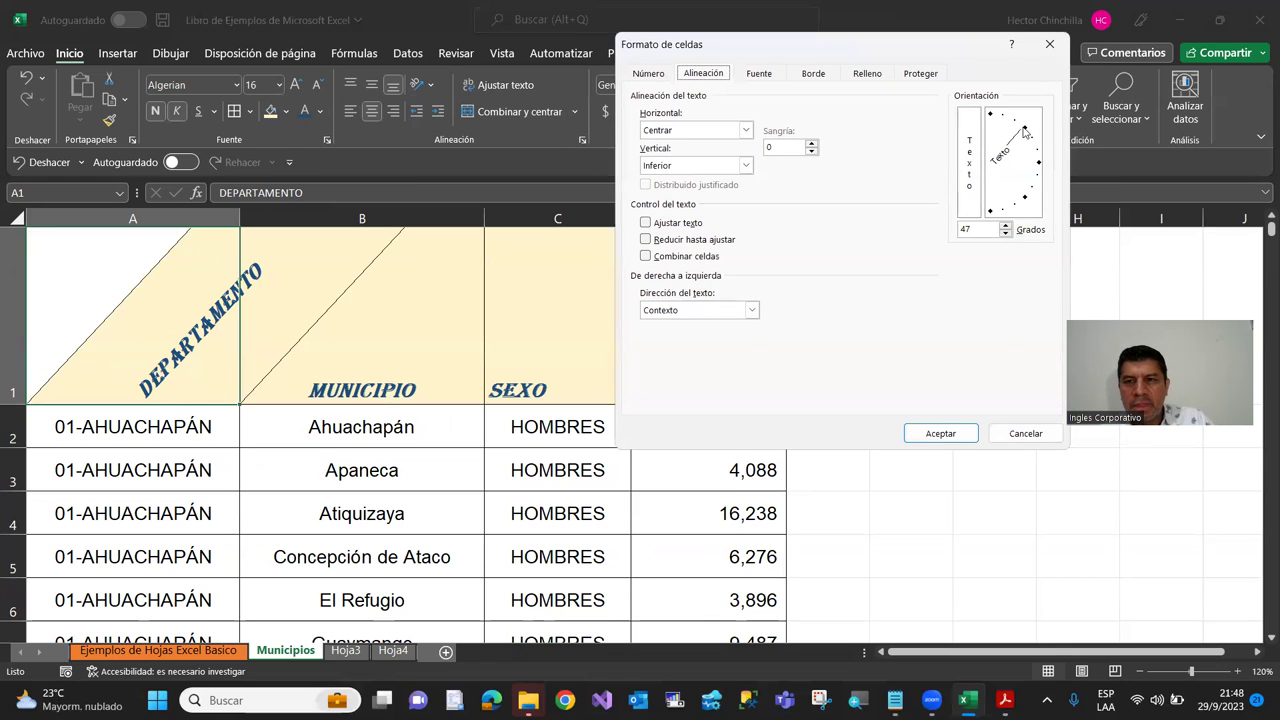
pyautogui.click(1005, 234)
pyautogui.click(1005, 234)
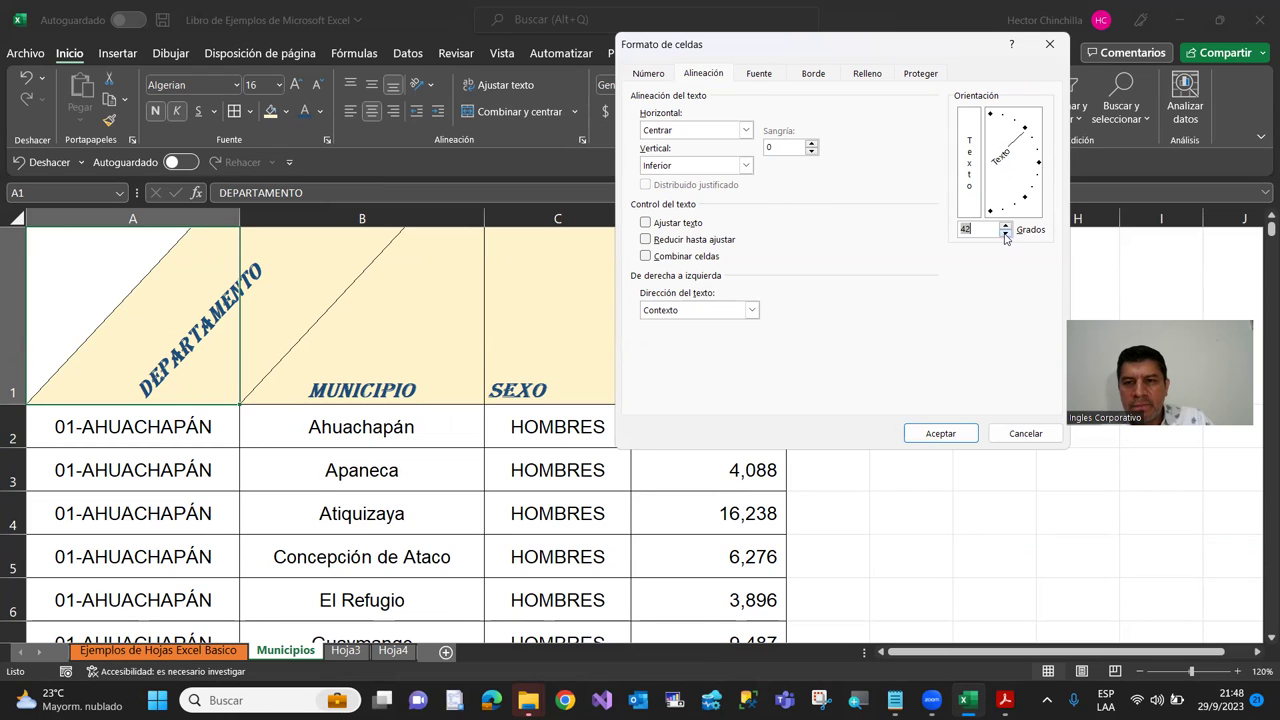
pyautogui.click(1005, 233)
pyautogui.click(960, 434)
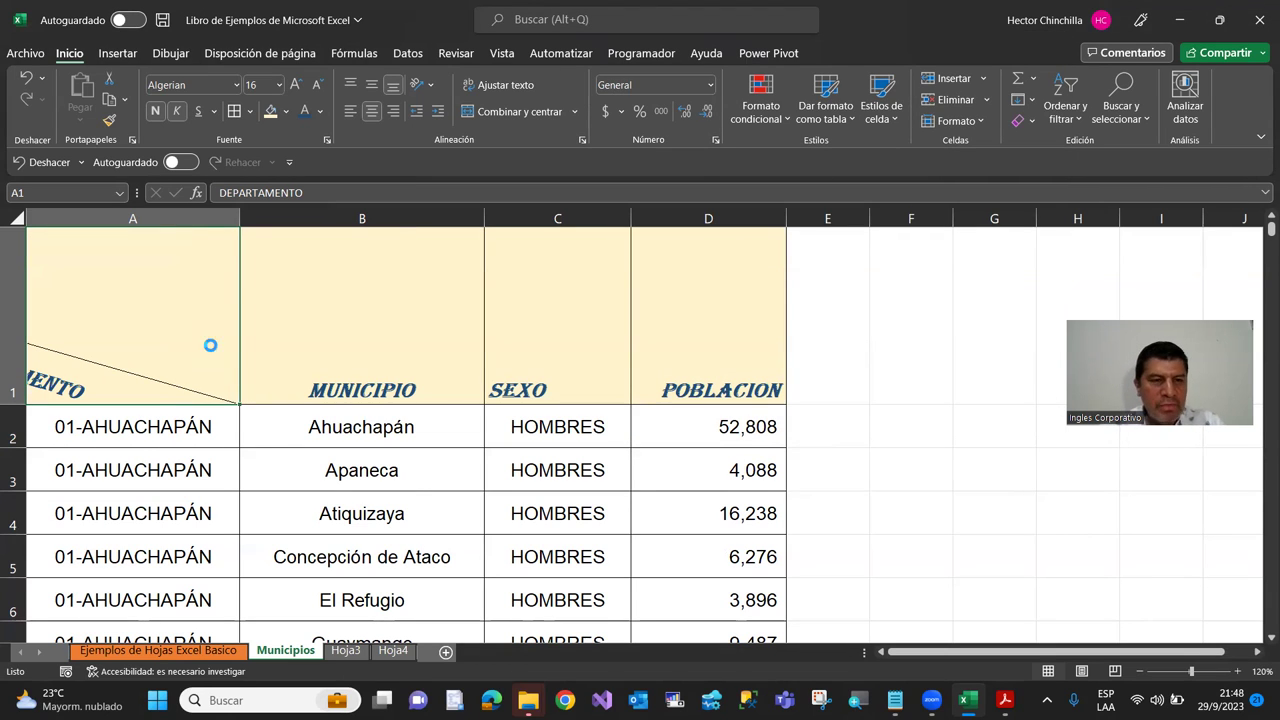
pyautogui.hotkey('ctrl', 'z')
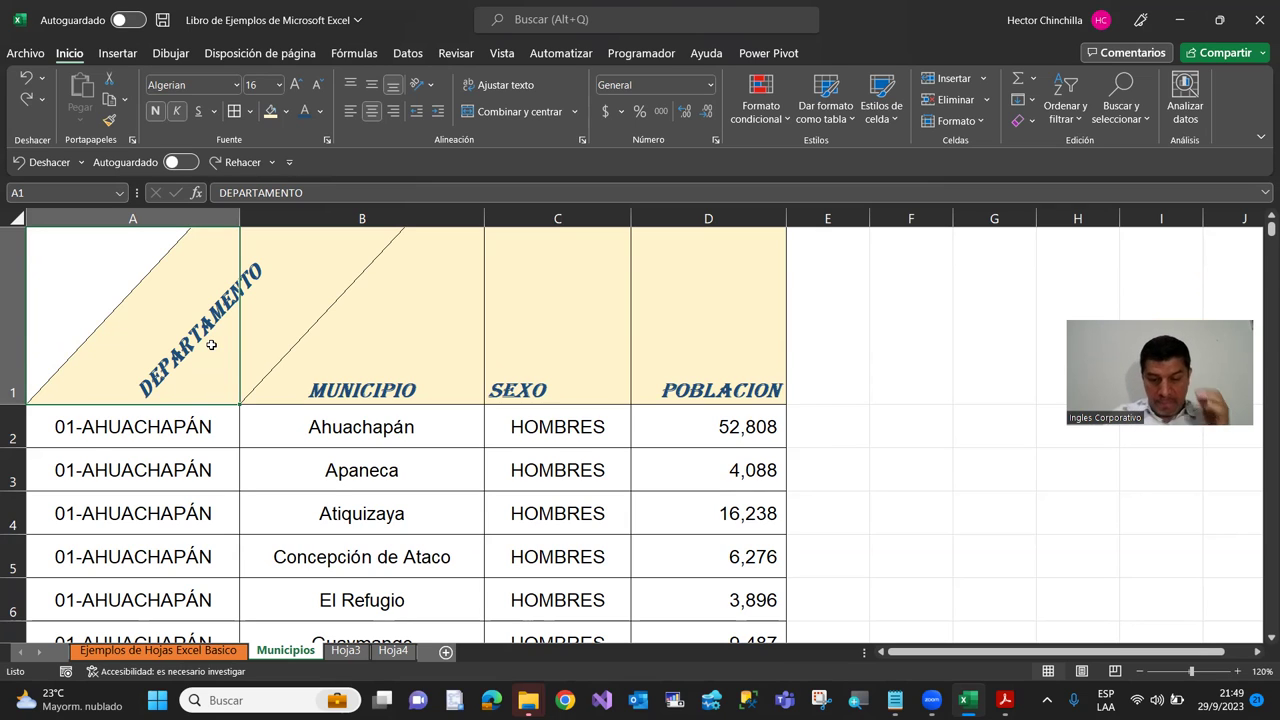
pyautogui.hotkey('ctrl', 'z')
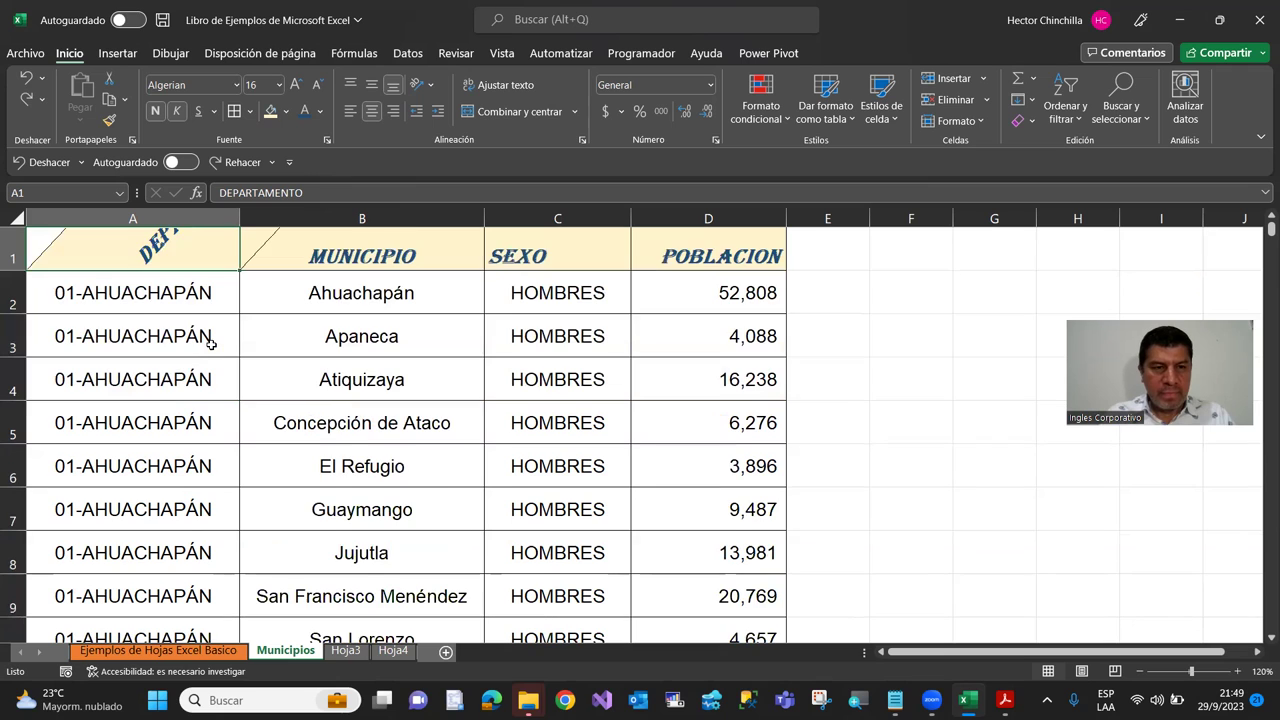
pyautogui.hotkey('ctrl', 'z')
pyautogui.press('Down')
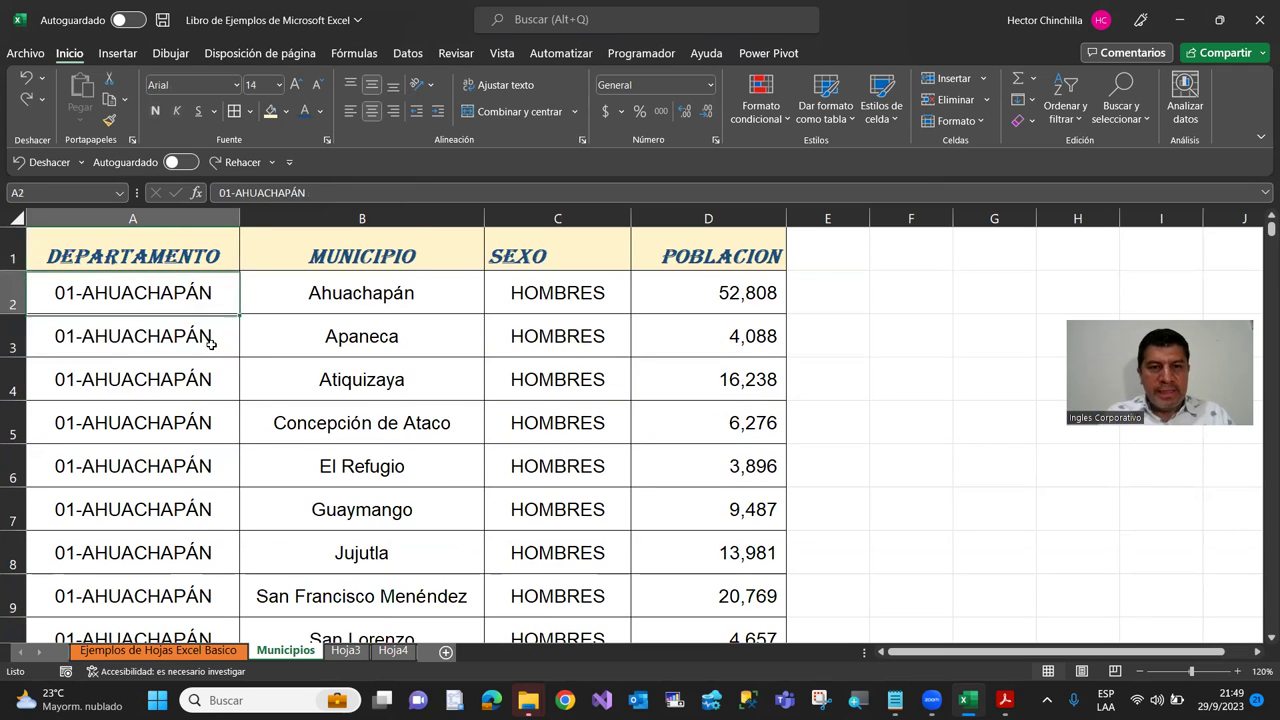
pyautogui.press('Up')
pyautogui.press('Right')
pyautogui.press('Right')
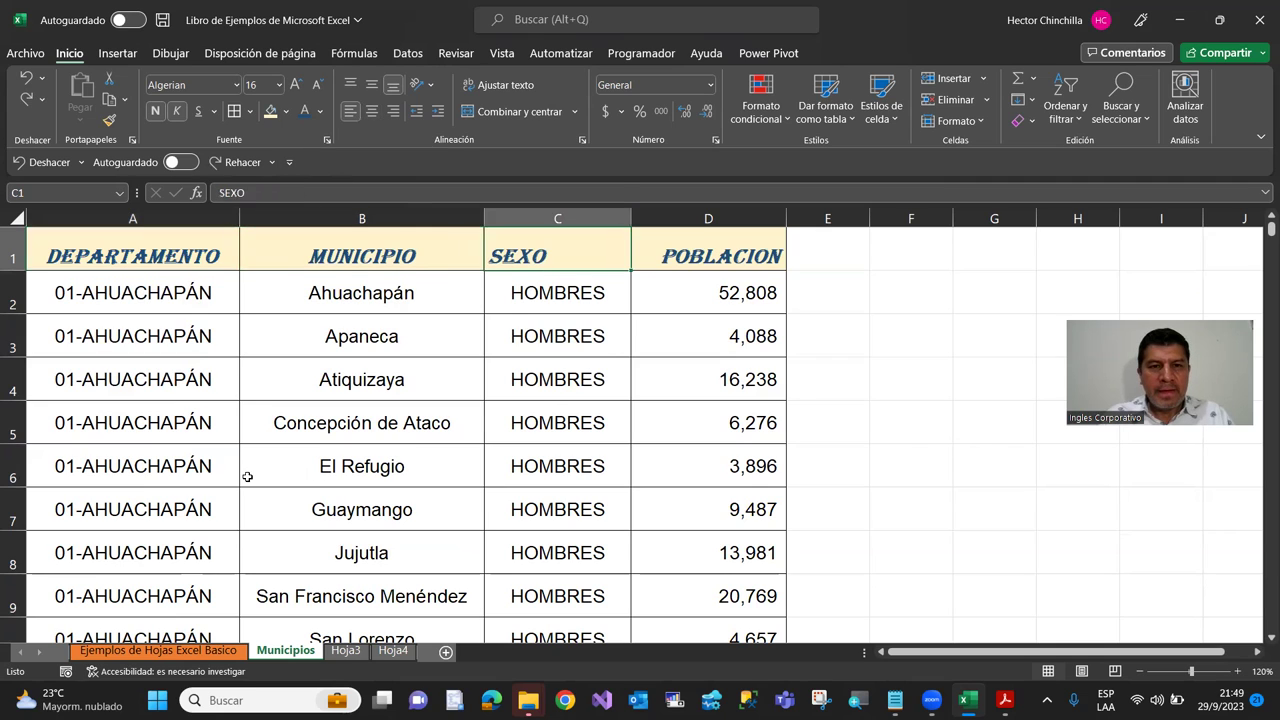
pyautogui.press('Left')
pyautogui.press('Left')
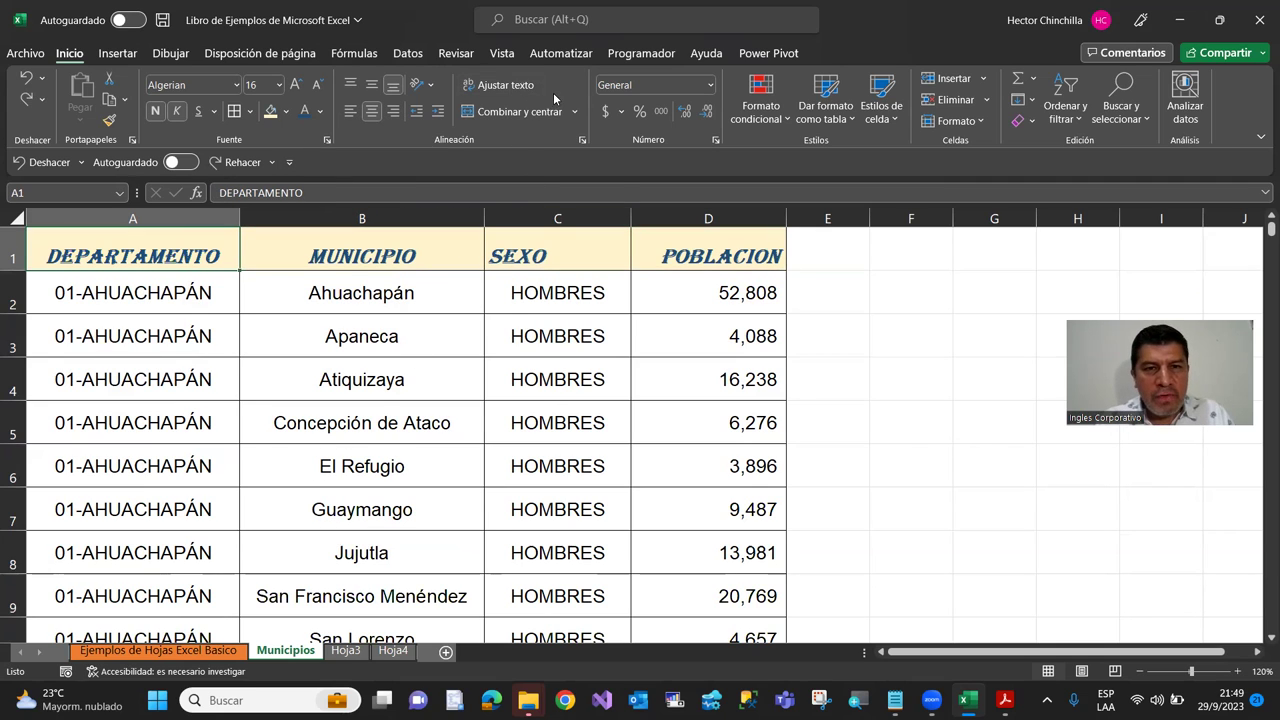
pyautogui.click(574, 112)
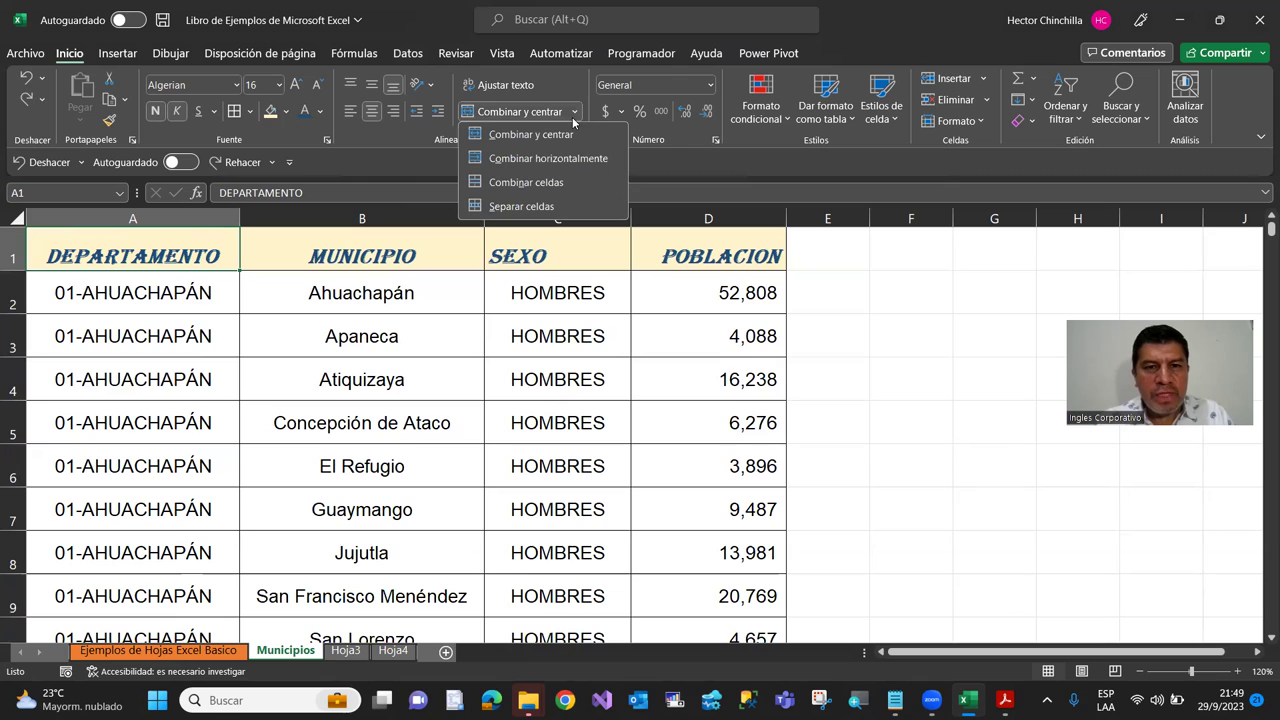
pyautogui.click(930, 316)
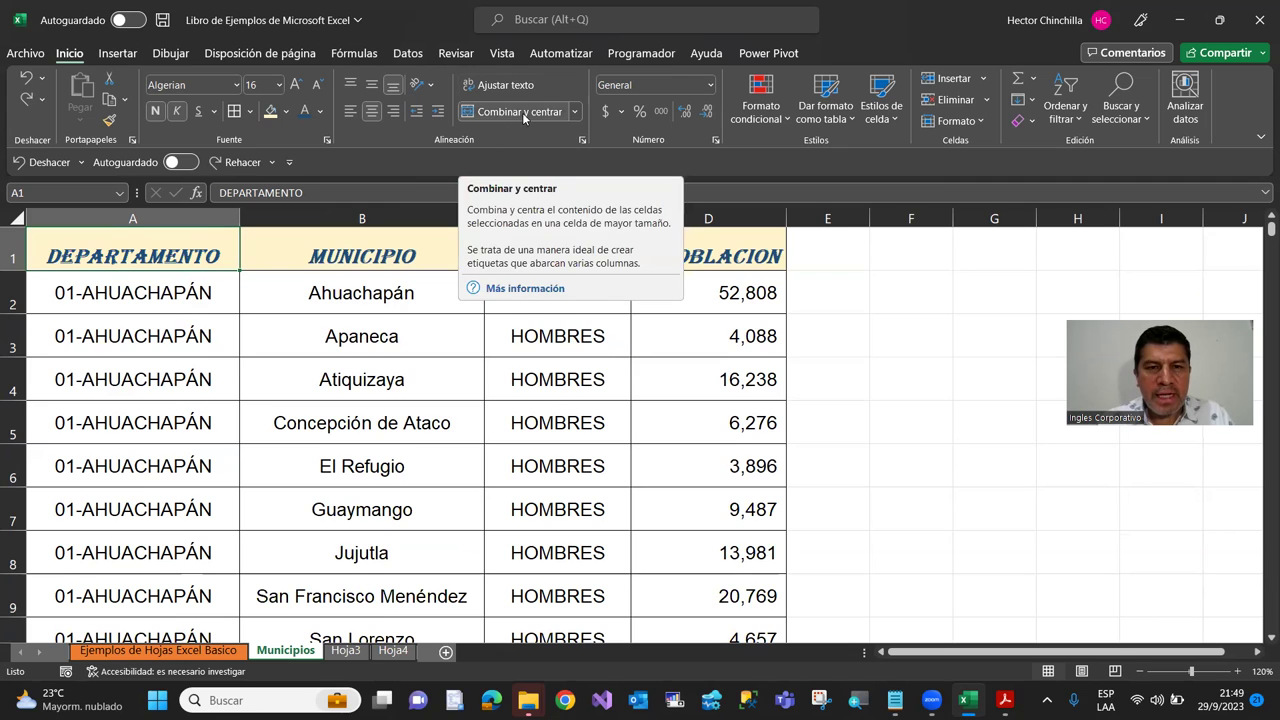
pyautogui.click(283, 301)
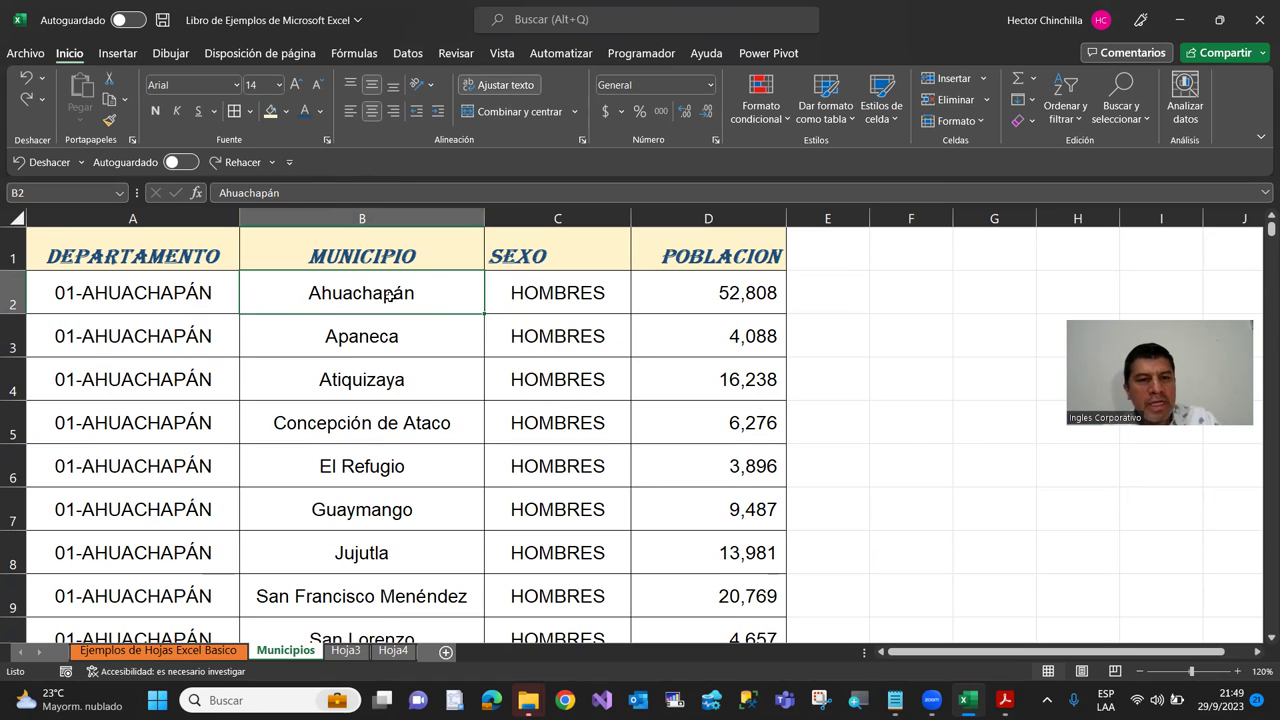
# Step: Enter the header COMENTARIO in E1 and widen column E
pyautogui.click(826, 261)
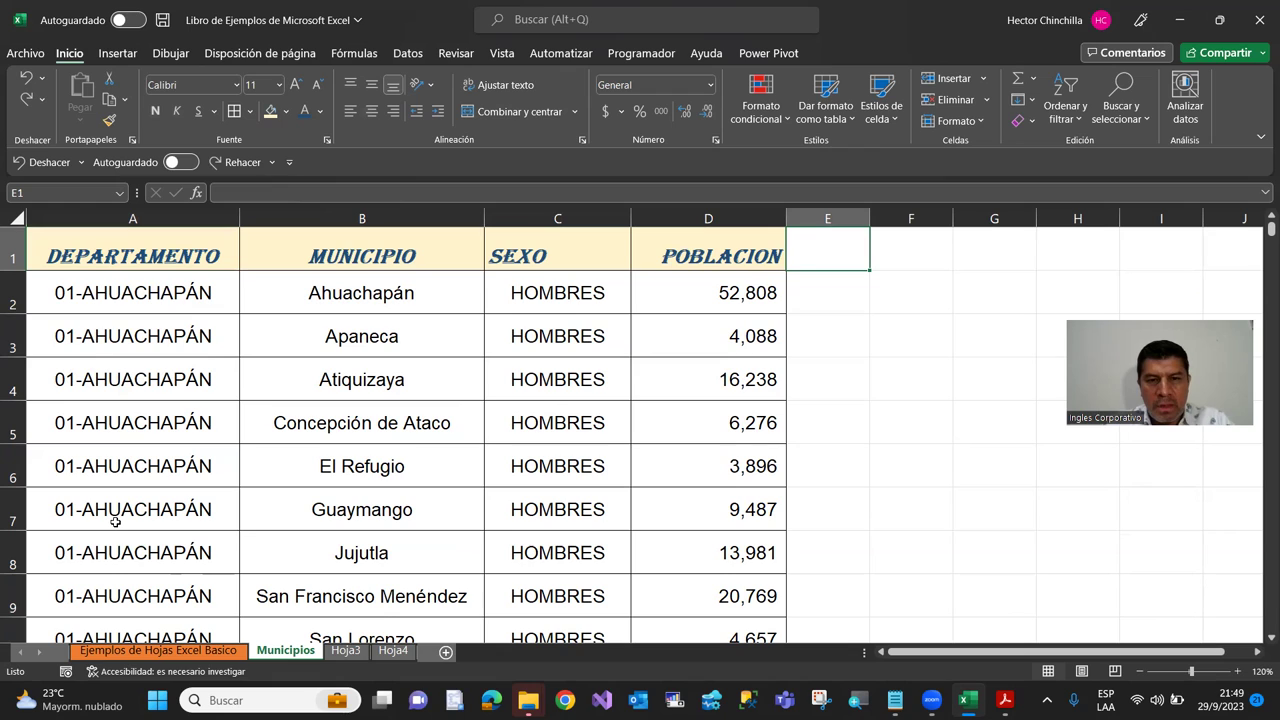
pyautogui.write('COMENTARIO')
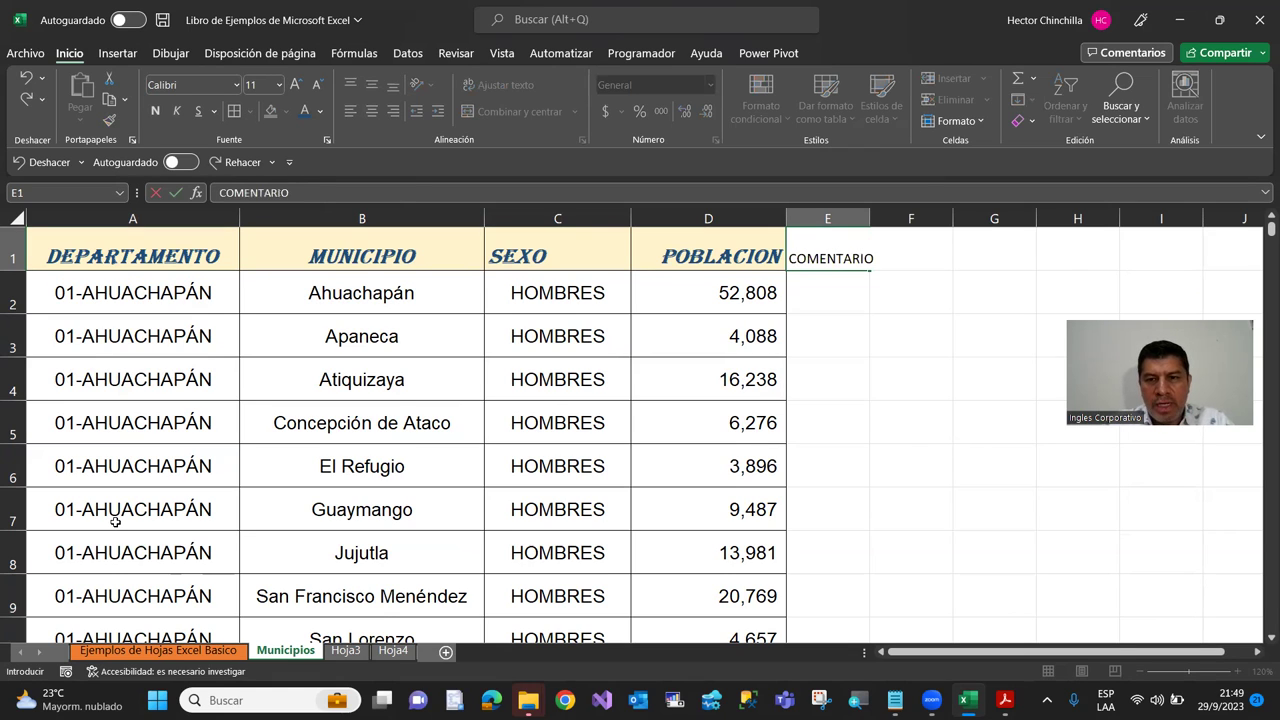
pyautogui.press('Return')
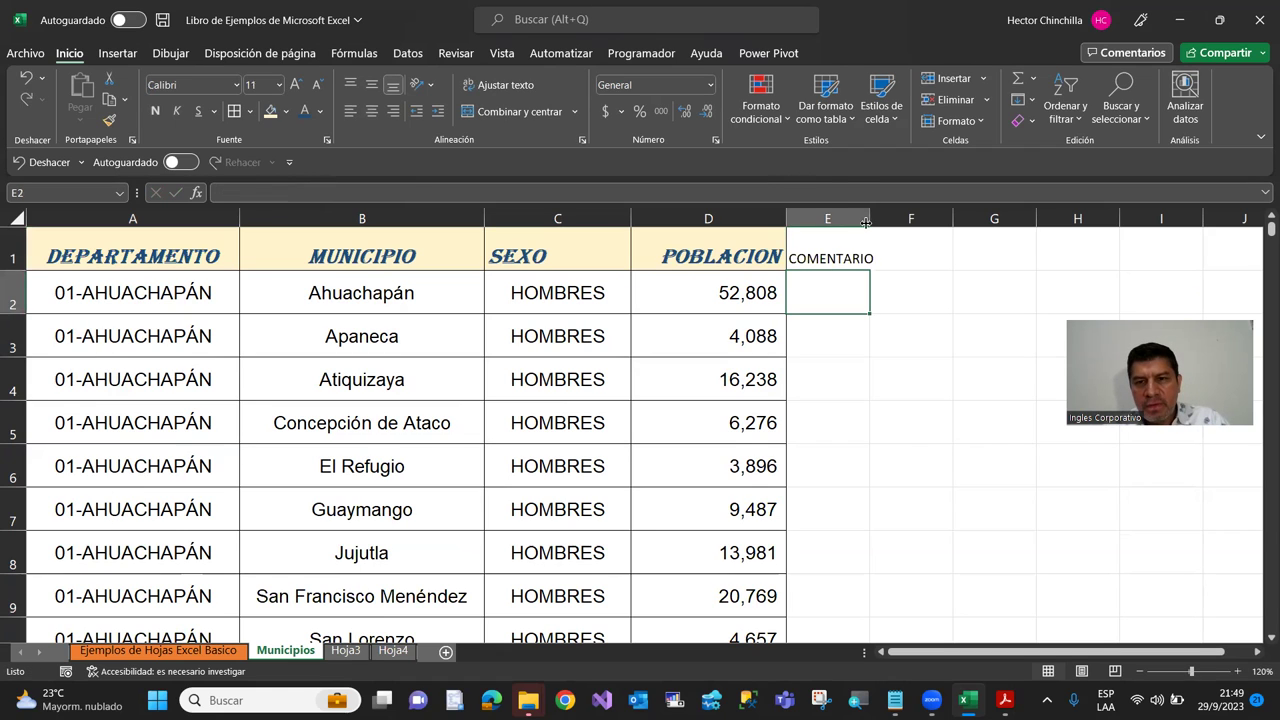
pyautogui.moveTo(867, 222); pyautogui.dragTo(903, 222)
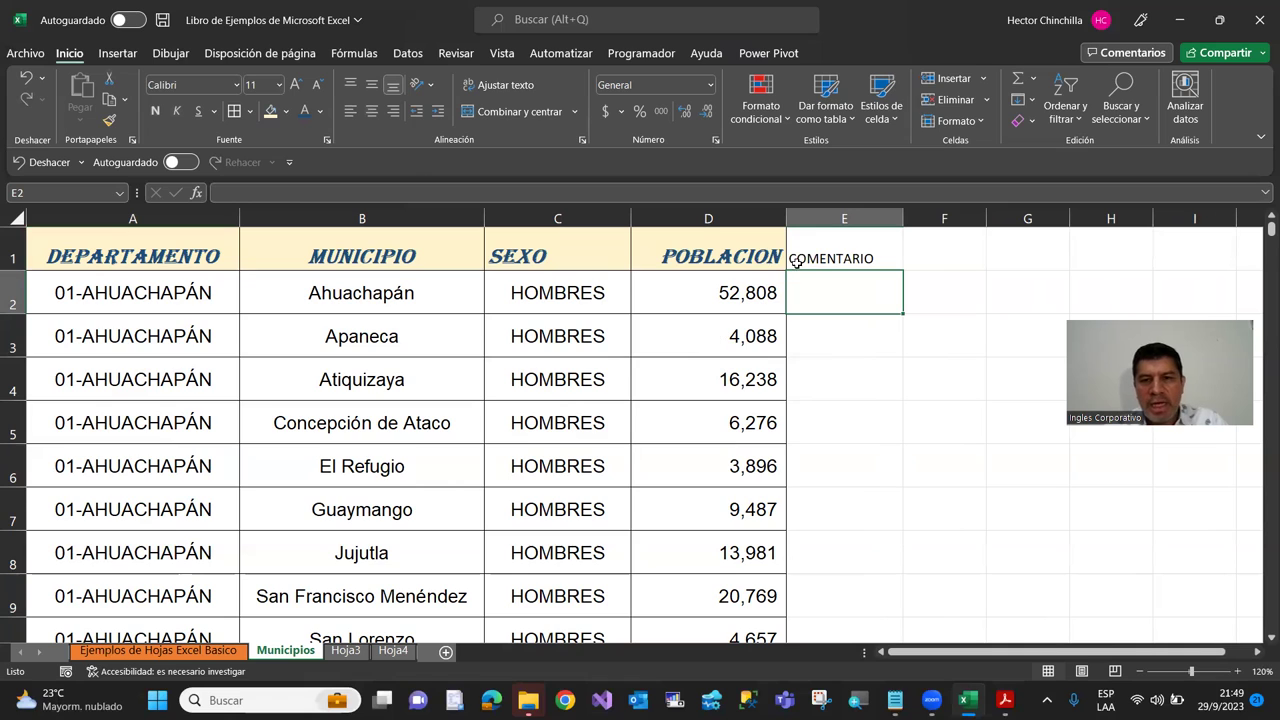
# Step: Copy the POBLACION header's formatting to COMENTARIO with Format Painter and widen column E
pyautogui.click(745, 255)
pyautogui.click(109, 120)
pyautogui.click(843, 257)
pyautogui.click(832, 347)
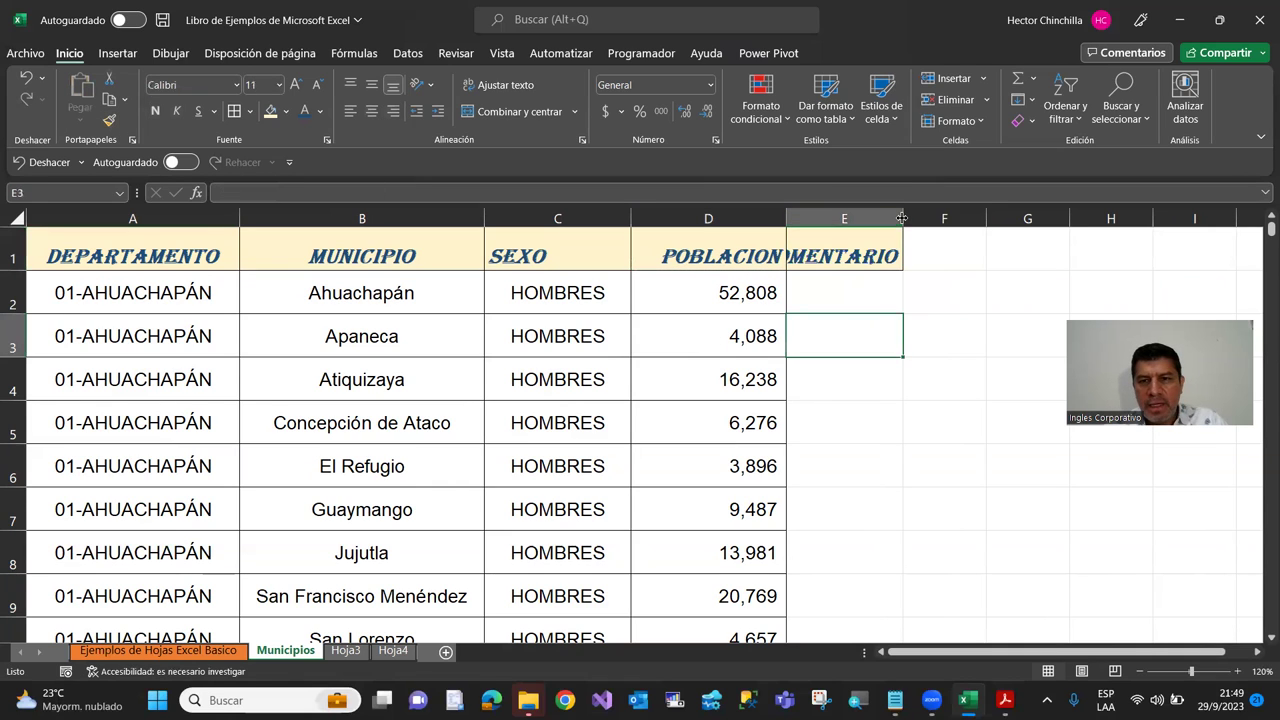
pyautogui.moveTo(903, 218); pyautogui.dragTo(971, 218)
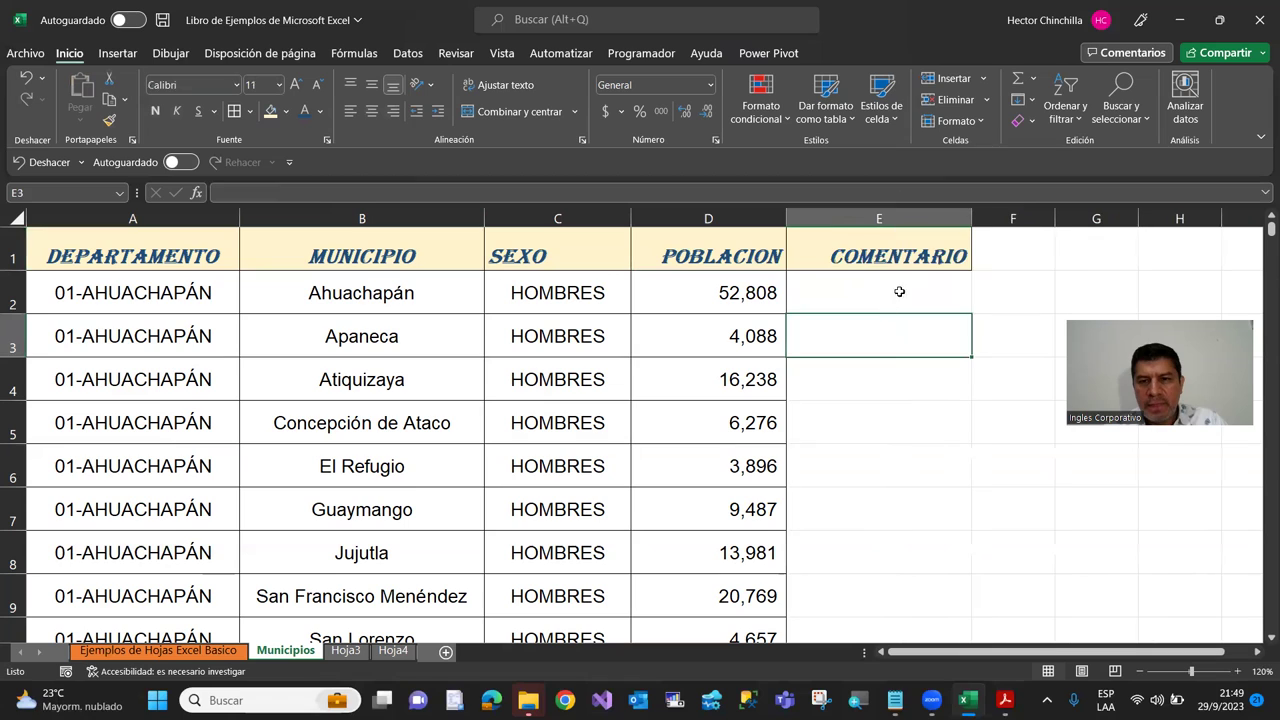
# Step: Autofit every row height across the whole sheet and narrow column E slightly
pyautogui.click(692, 300)
pyautogui.press('Home')
pyautogui.press('Right')
pyautogui.press('Right')
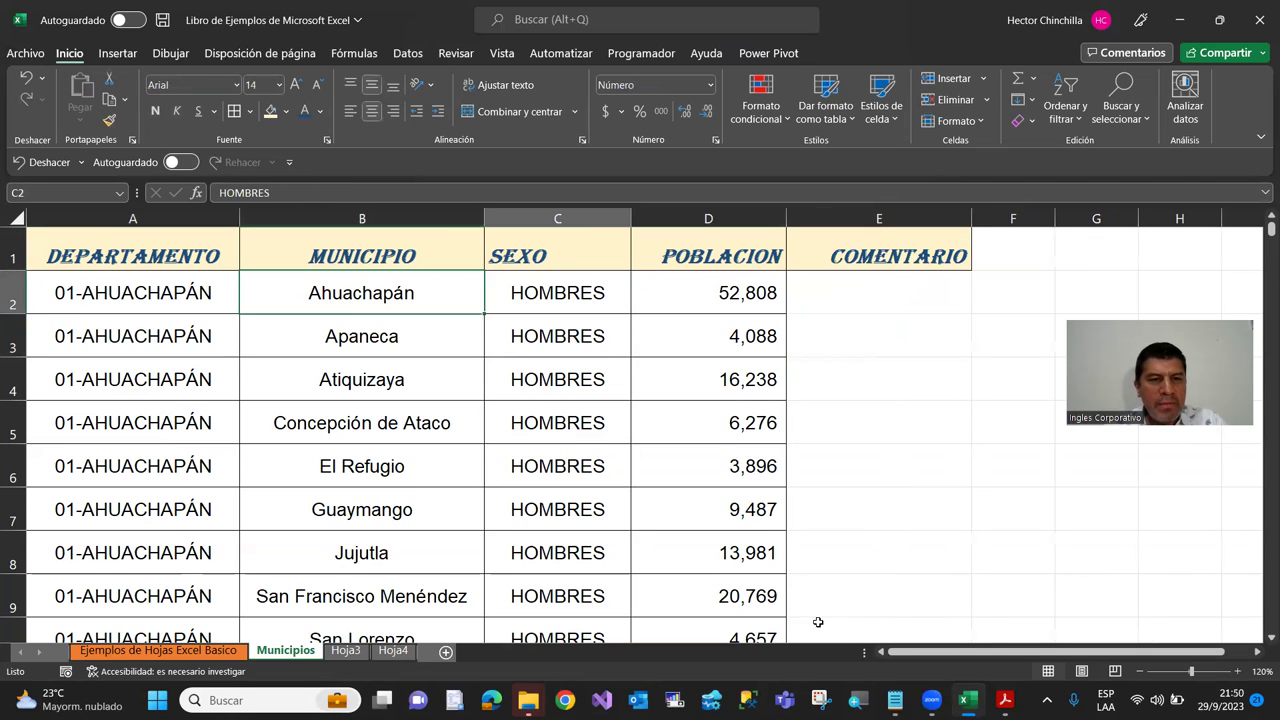
pyautogui.press('Right')
pyautogui.press('Right')
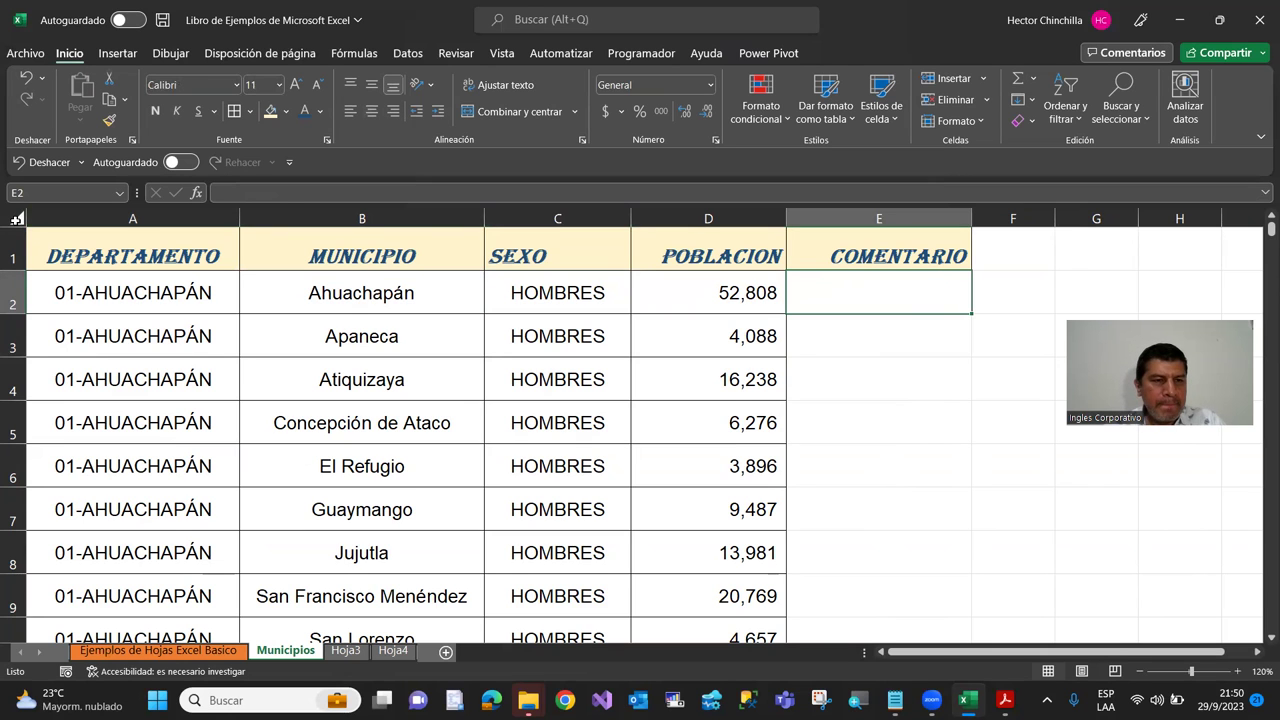
pyautogui.click(17, 217)
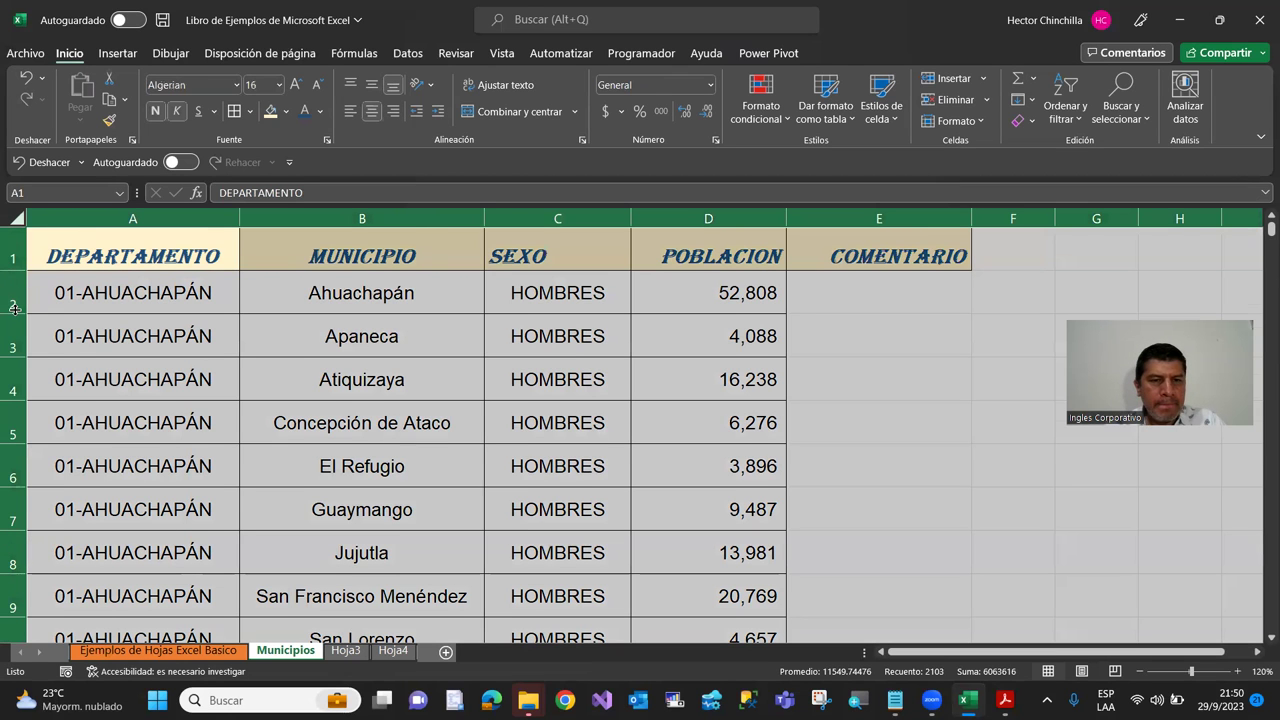
pyautogui.doubleClick(14, 308)
pyautogui.click(430, 271)
pyautogui.press('Right')
pyautogui.press('Right')
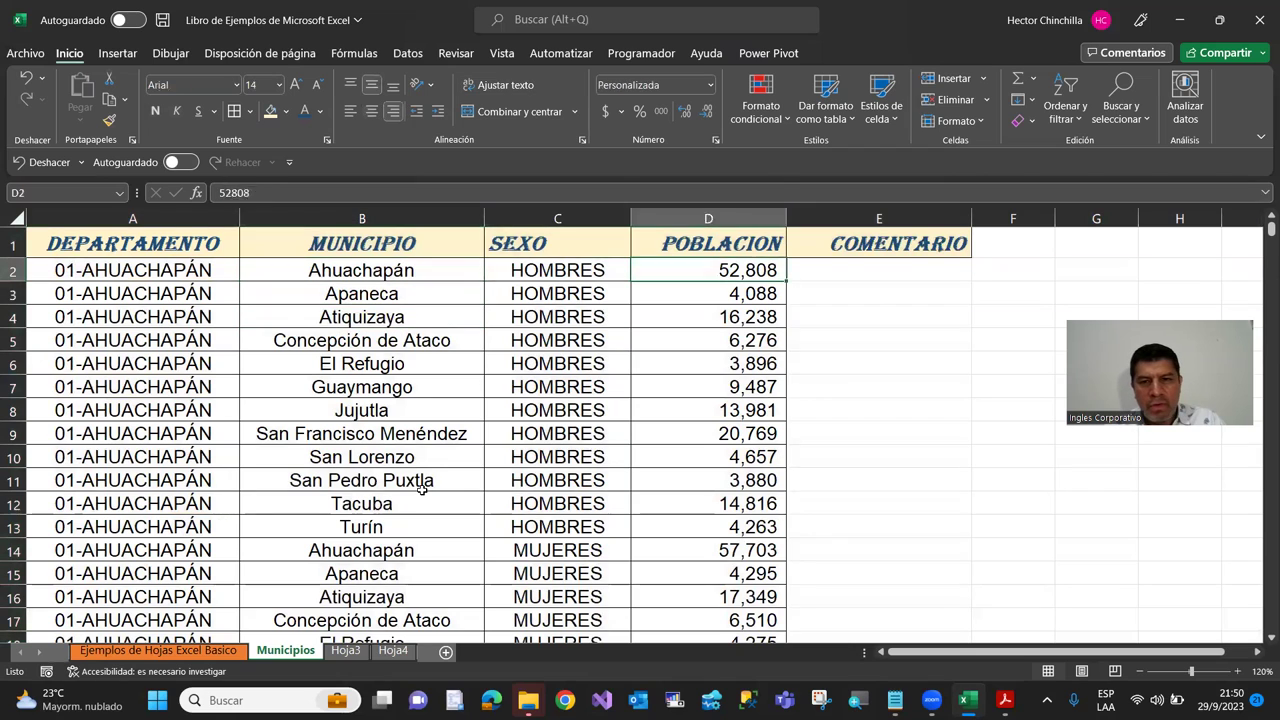
pyautogui.press('Right')
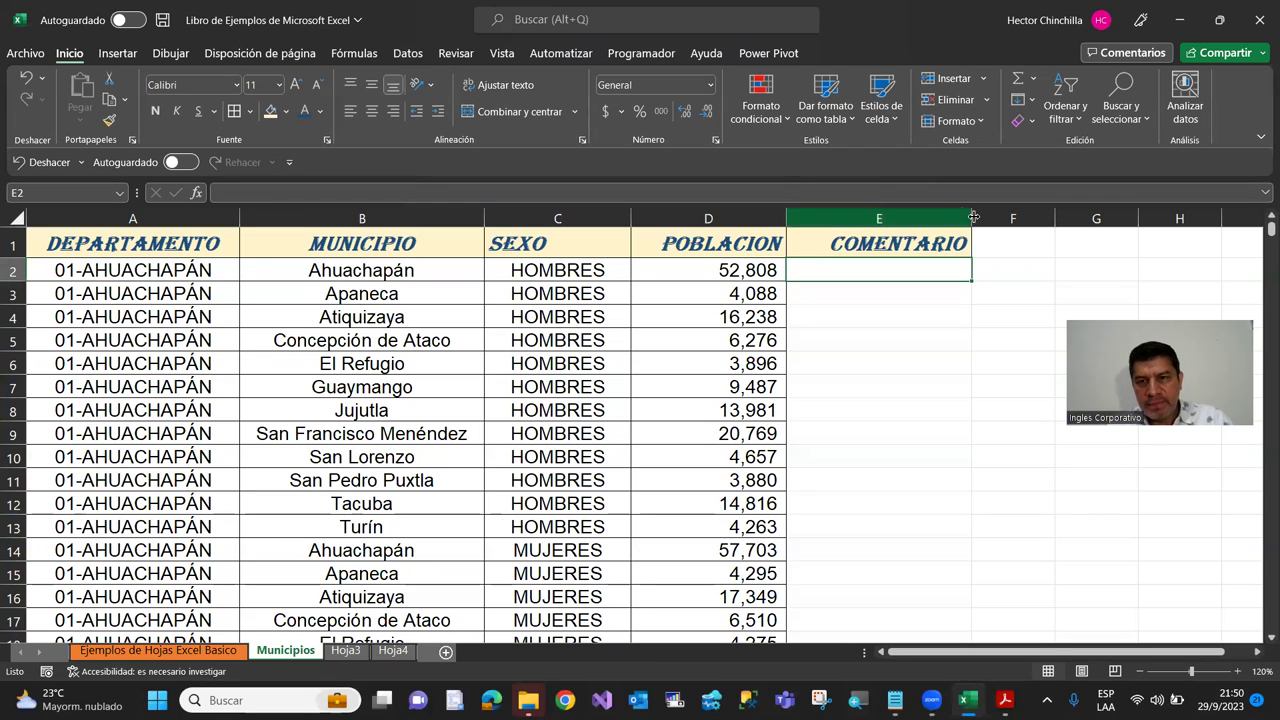
pyautogui.moveTo(973, 217); pyautogui.dragTo(937, 217)
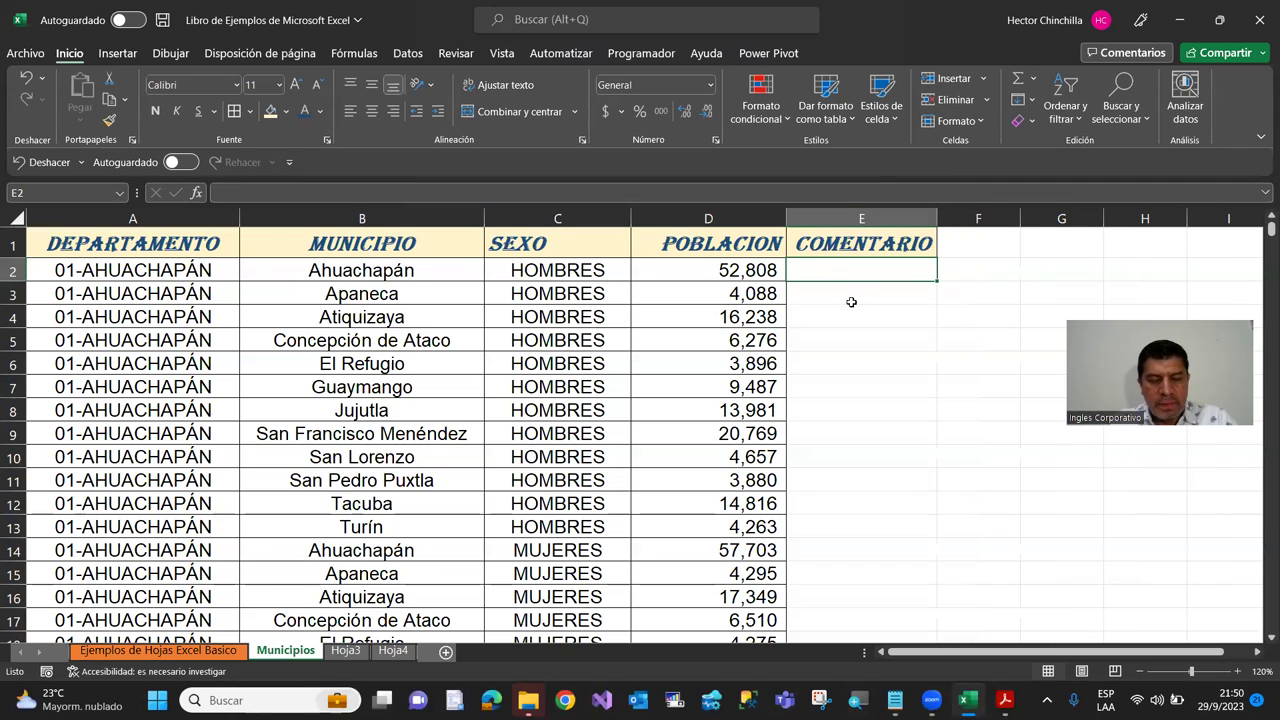
# Step: Type the comment 'Ahuachapan tiens mas poblacion que Apaneca' into E2
pyautogui.write('Ahuachapan tiens mas poblacion')
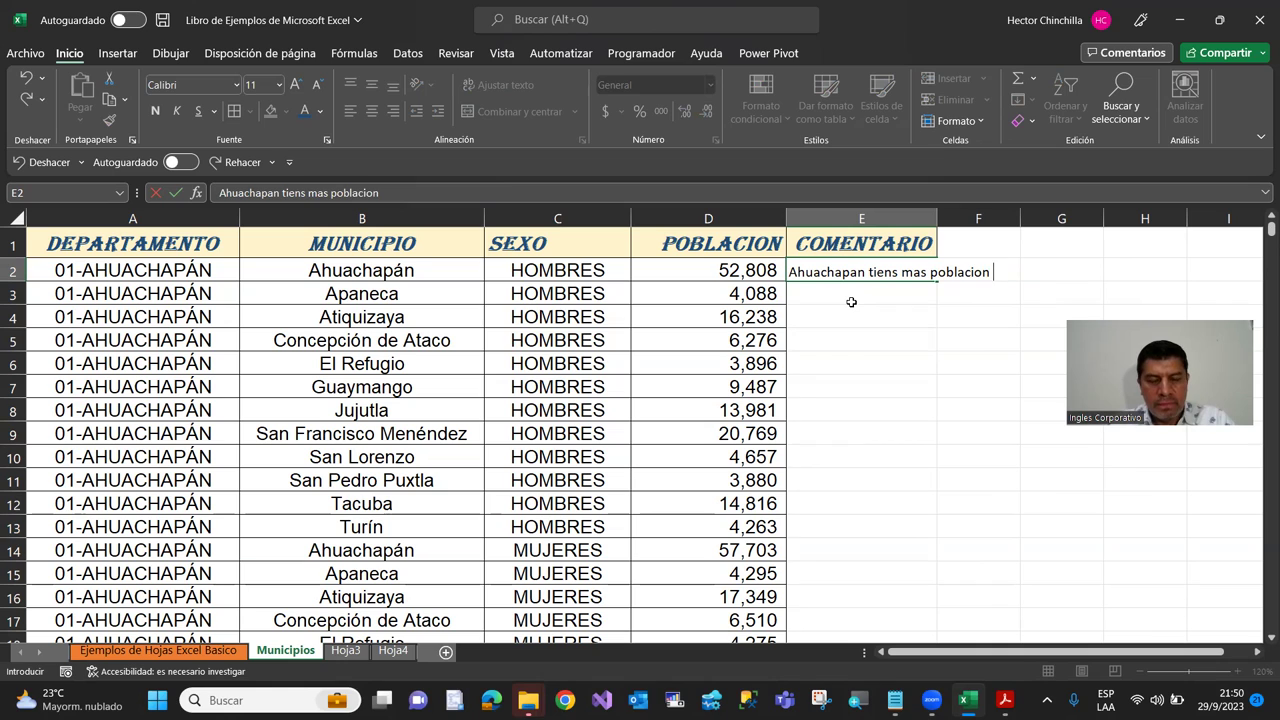
pyautogui.write(' de')
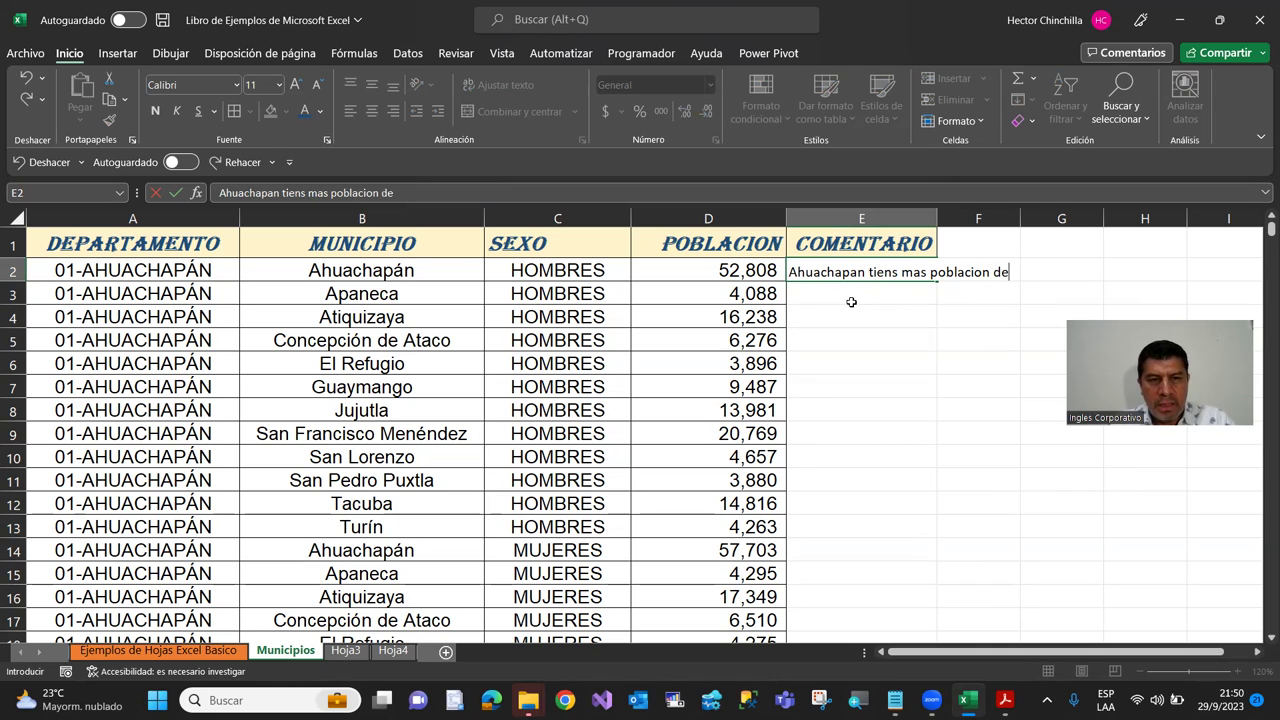
pyautogui.press('BackSpace')
pyautogui.press('BackSpace')
pyautogui.write('que Apaneca')
pyautogui.press('Return')
pyautogui.press('Up')
pyautogui.press('Down')
pyautogui.press('Up')
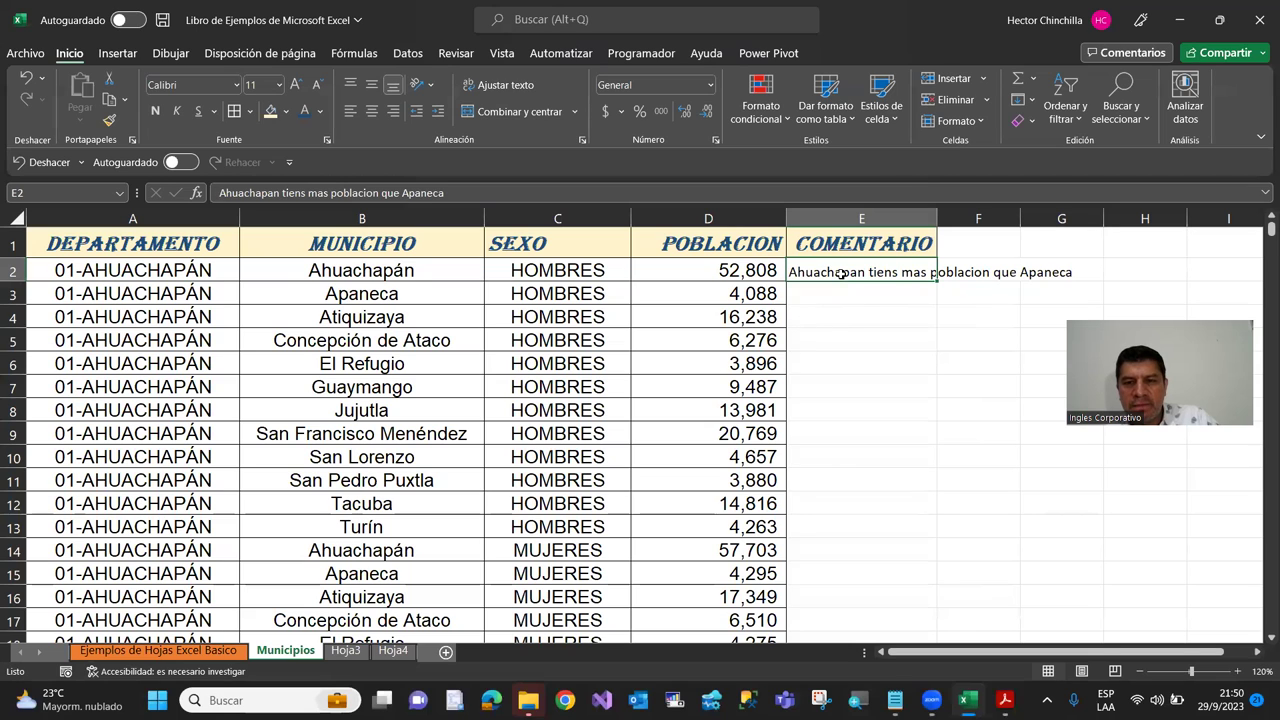
# Step: Correct 'tiens' to 'tiene' in the E2 comment
pyautogui.press('F2')
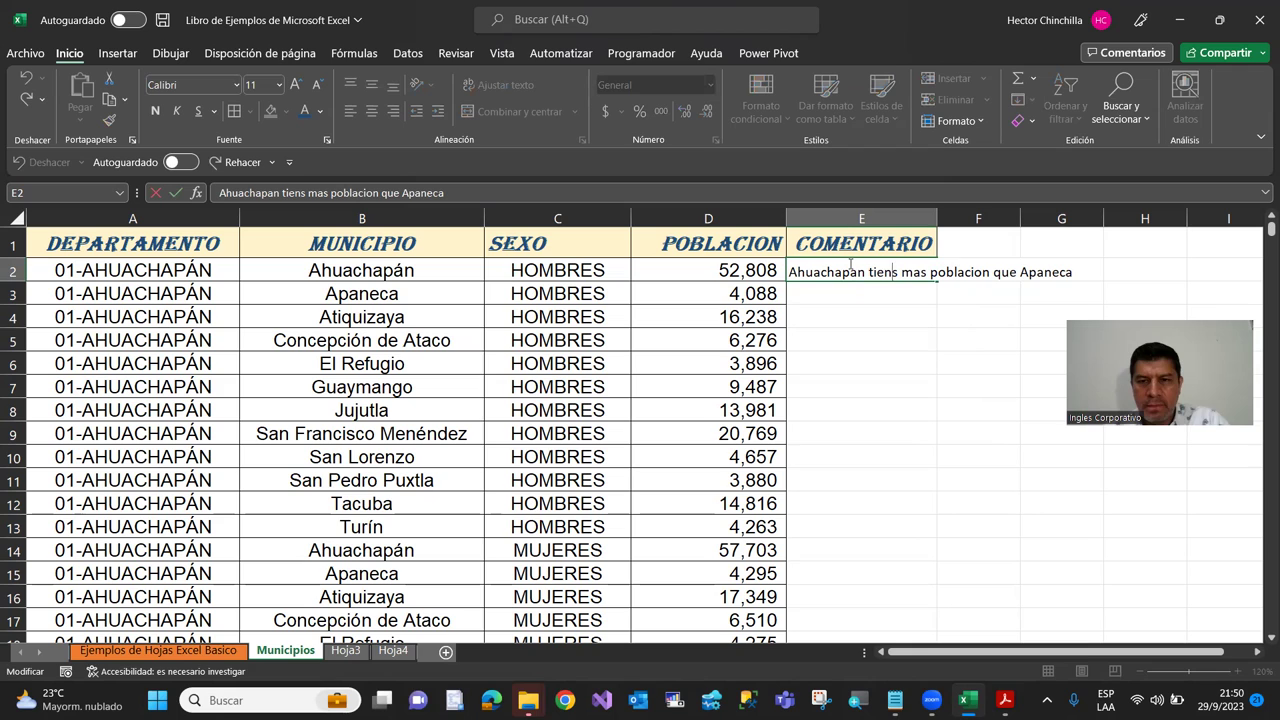
pyautogui.press('Delete')
pyautogui.write('e')
pyautogui.press('Return')
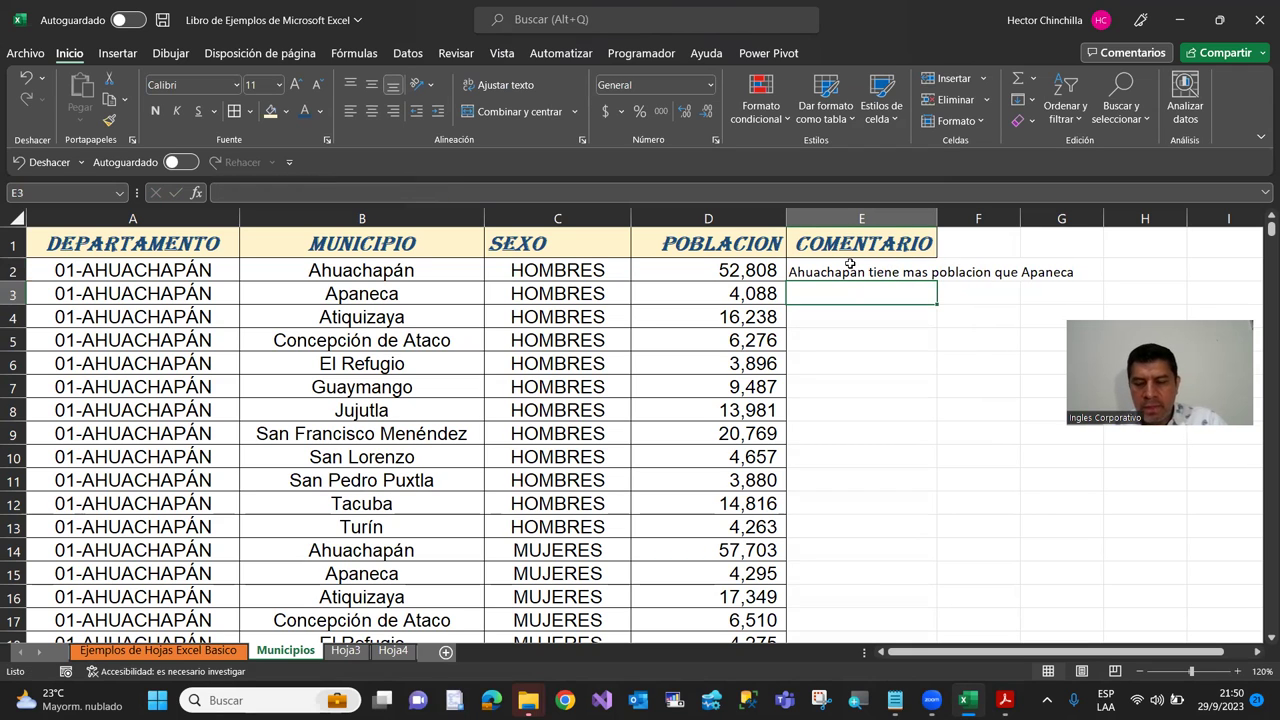
pyautogui.press('Up')
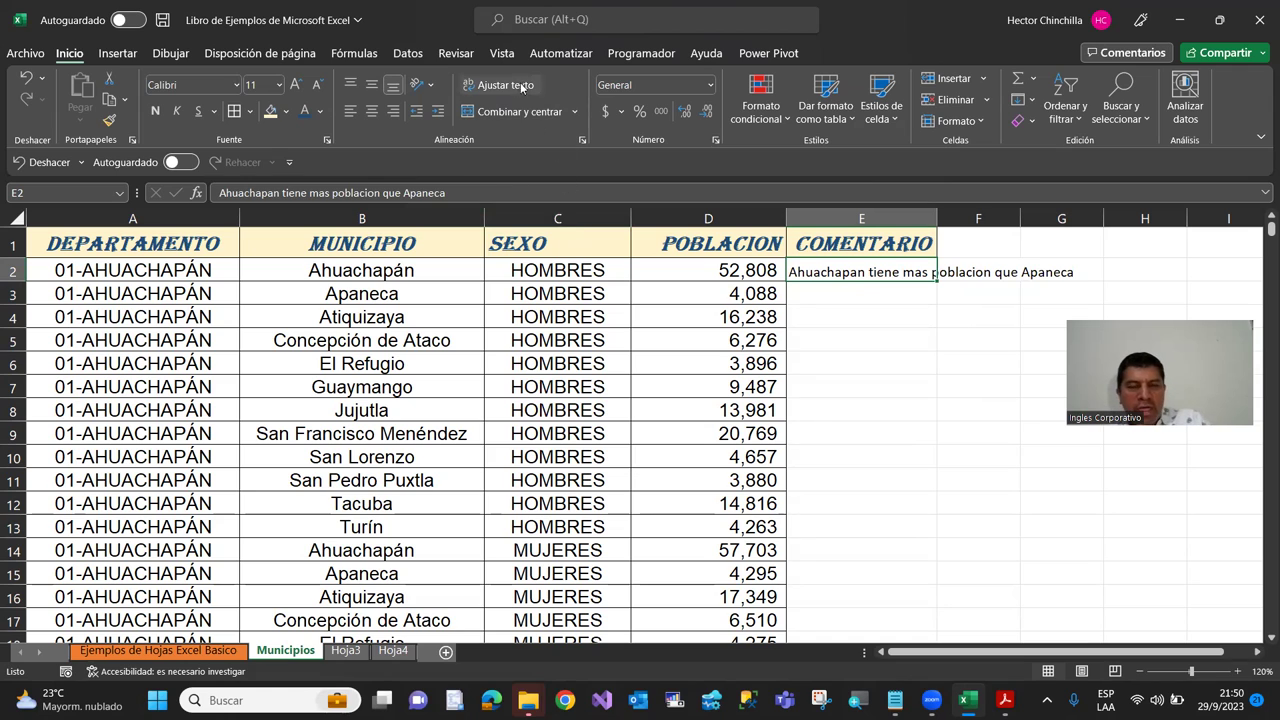
# Step: Enter a long filler test string into E3 and step around it with arrow keys
pyautogui.click(837, 296)
pyautogui.write('dfsdfsfsf')
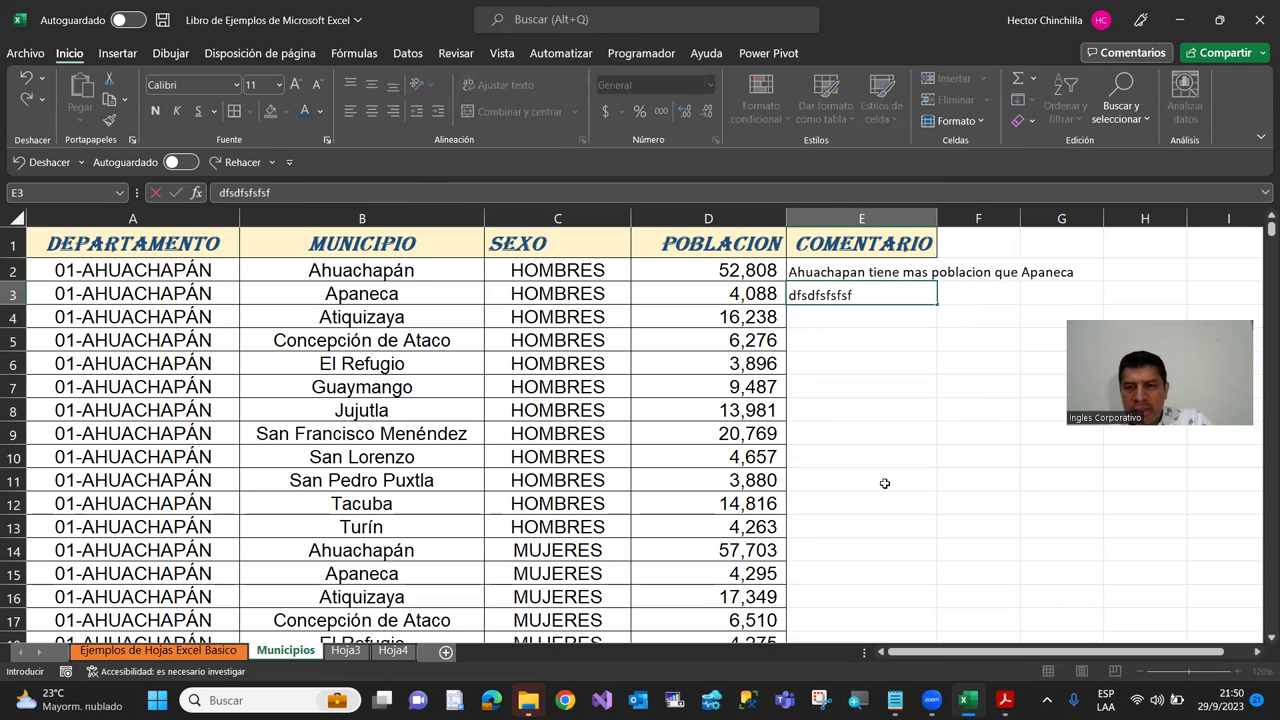
pyautogui.write('sfsdfsdfsdfsdfsdfsdfsdfsdfsdfsdfdsfsd')
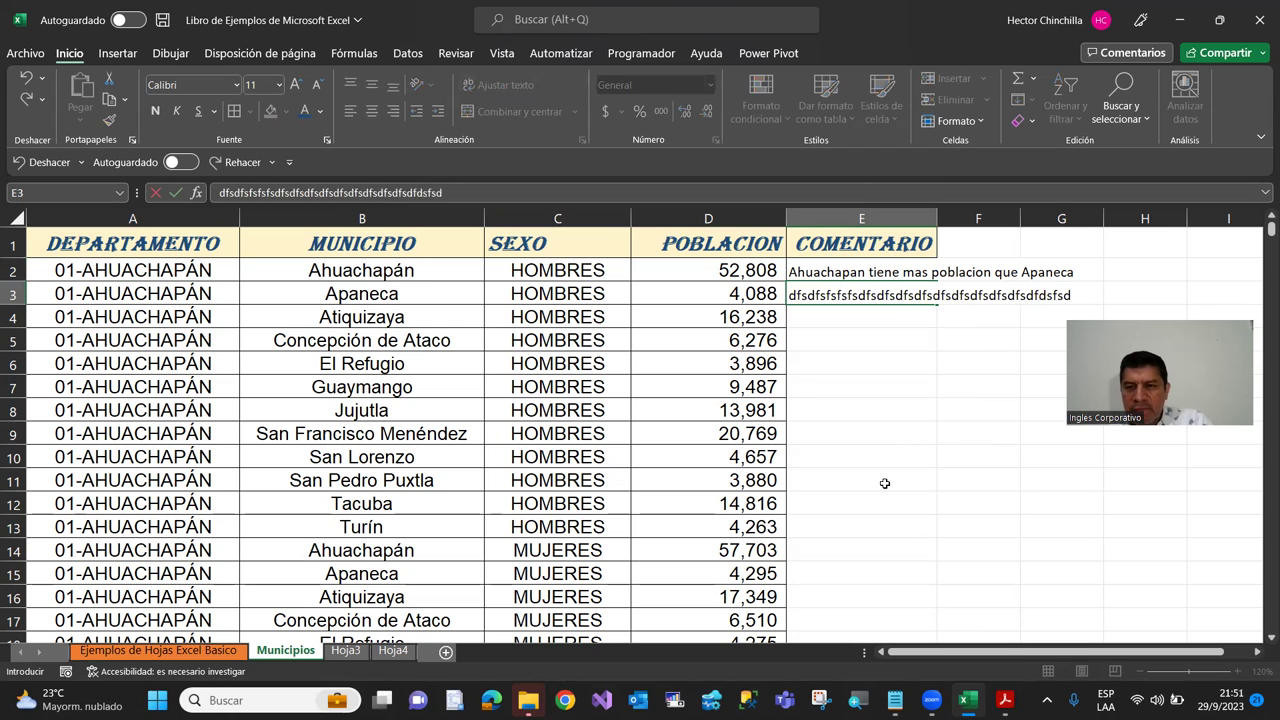
pyautogui.press('Return')
pyautogui.press('Up')
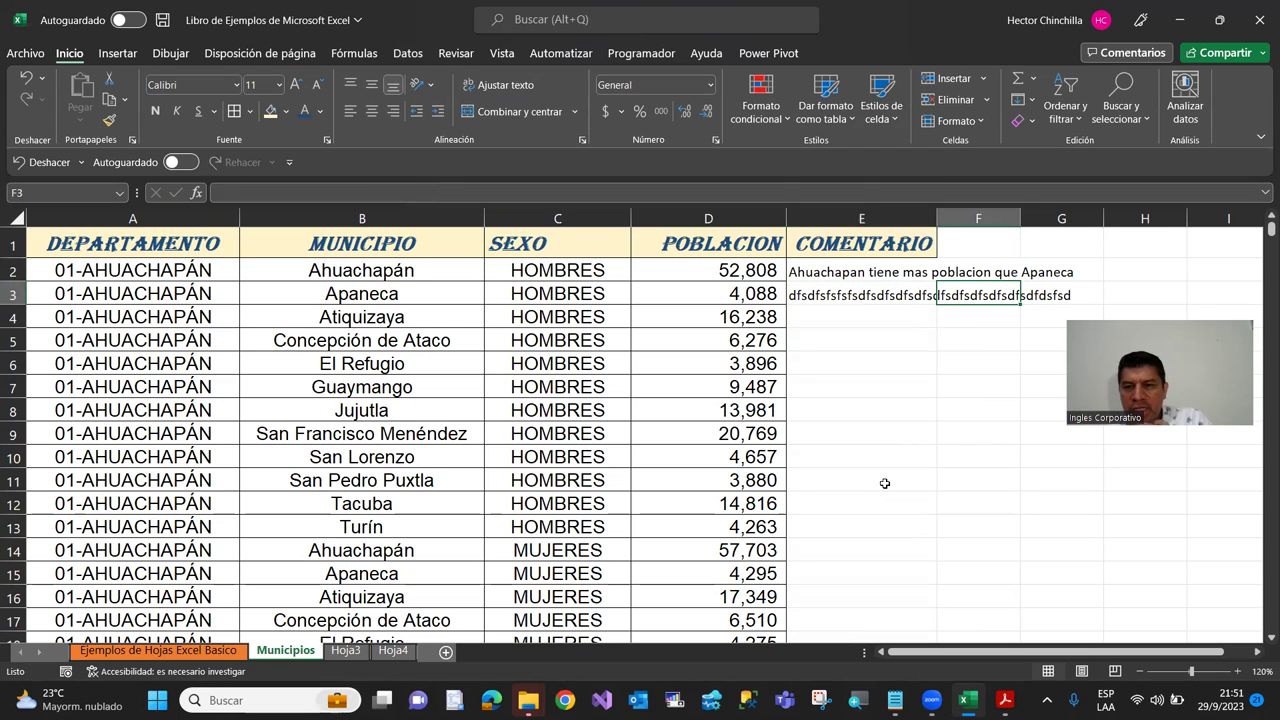
pyautogui.press('Right')
pyautogui.press('Left')
pyautogui.press('Right')
pyautogui.press('Left')
pyautogui.press('Down')
pyautogui.press('Up')
pyautogui.press('Up')
pyautogui.press('Down')
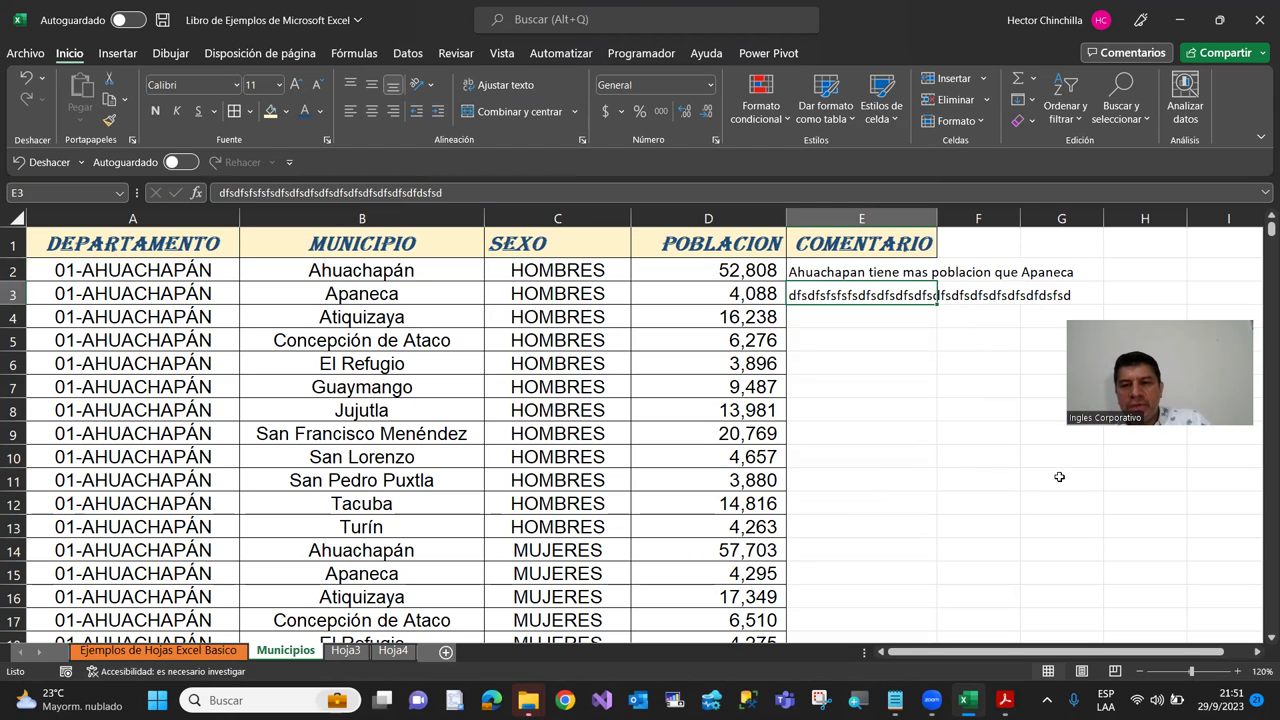
# Step: Clear the filler text from E3, keeping only the E2 comment
pyautogui.click(843, 275)
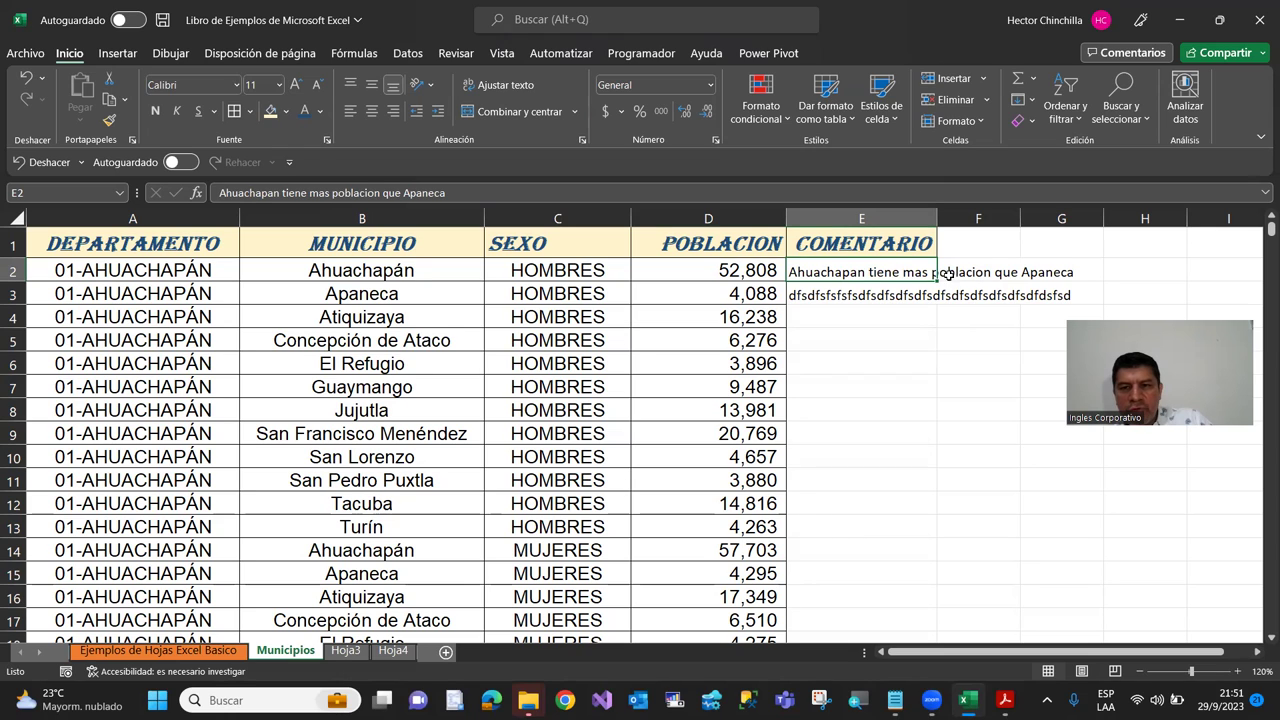
pyautogui.press('Right')
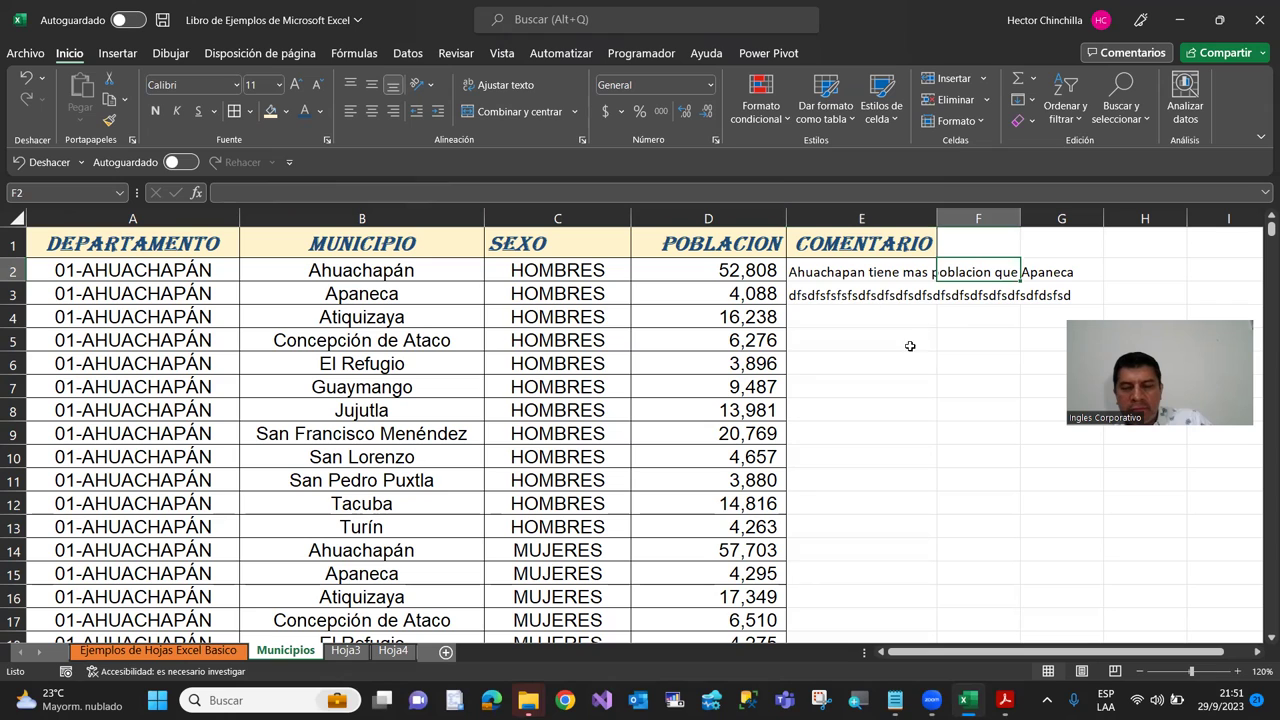
pyautogui.click(896, 297)
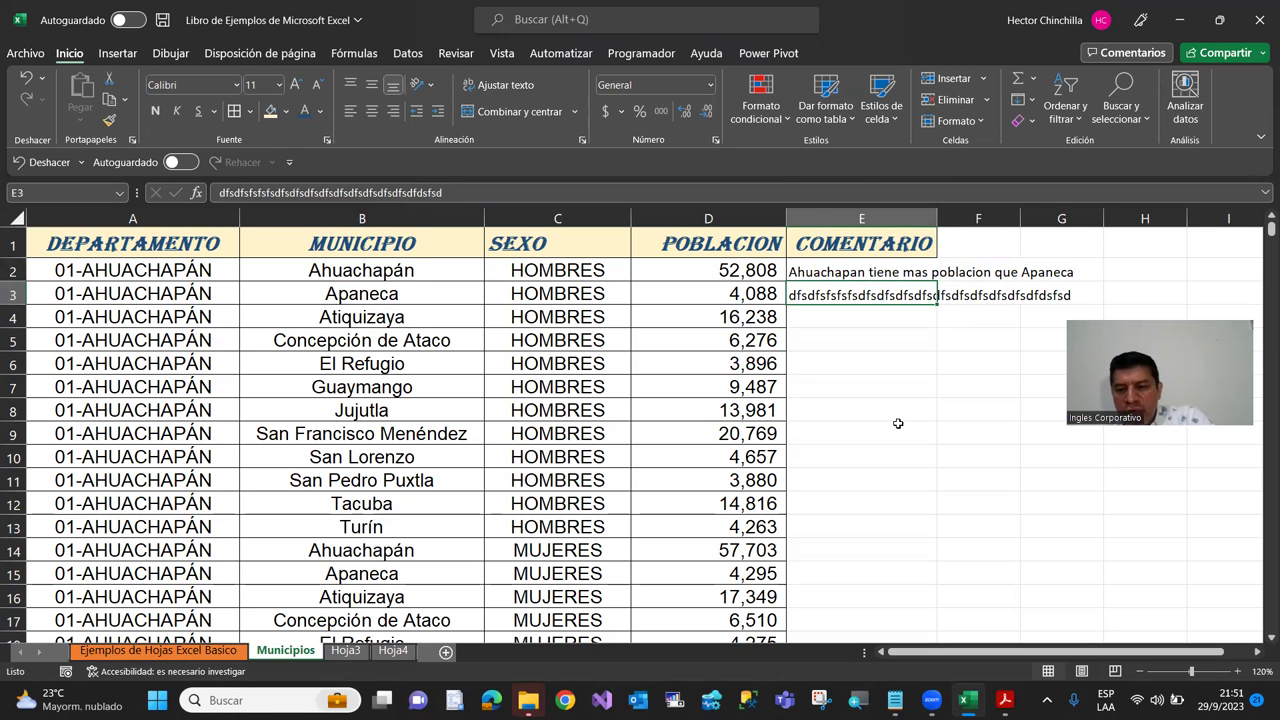
pyautogui.press('Delete')
pyautogui.press('Up')
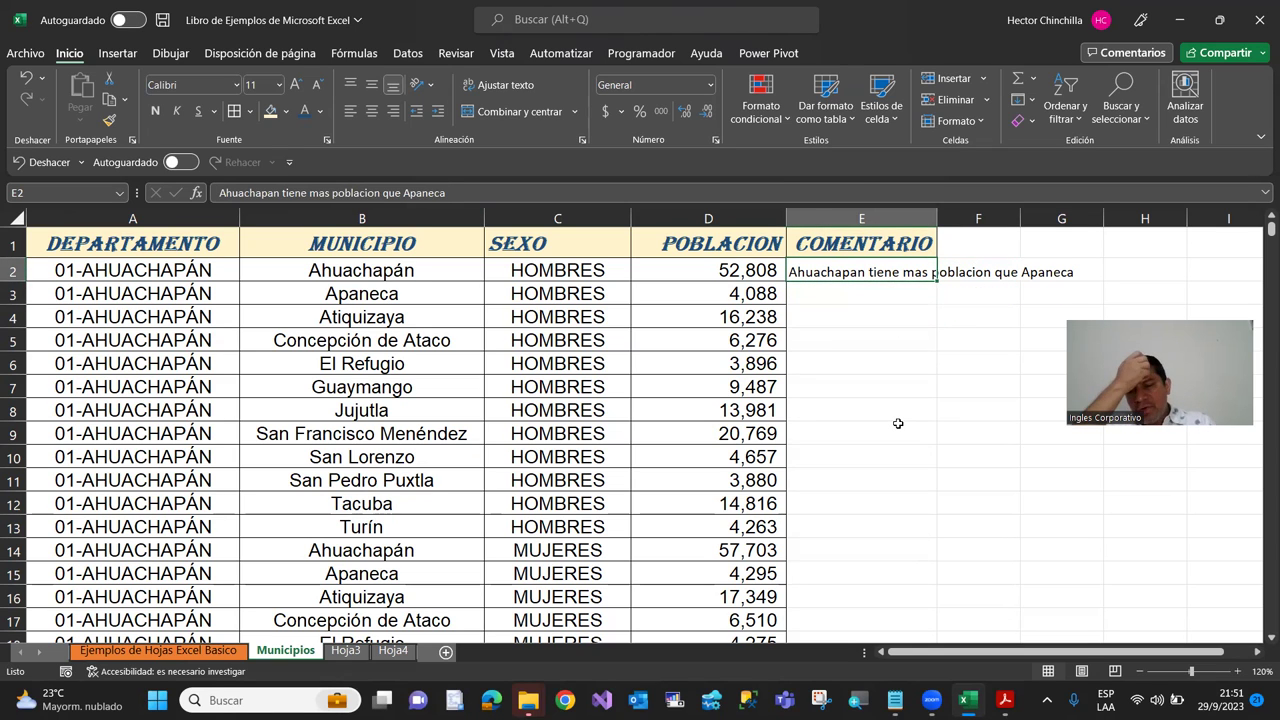
# Step: Apply Ajustar texto to E2 so the Ahuachapan comment wraps onto two lines
pyautogui.press('Down')
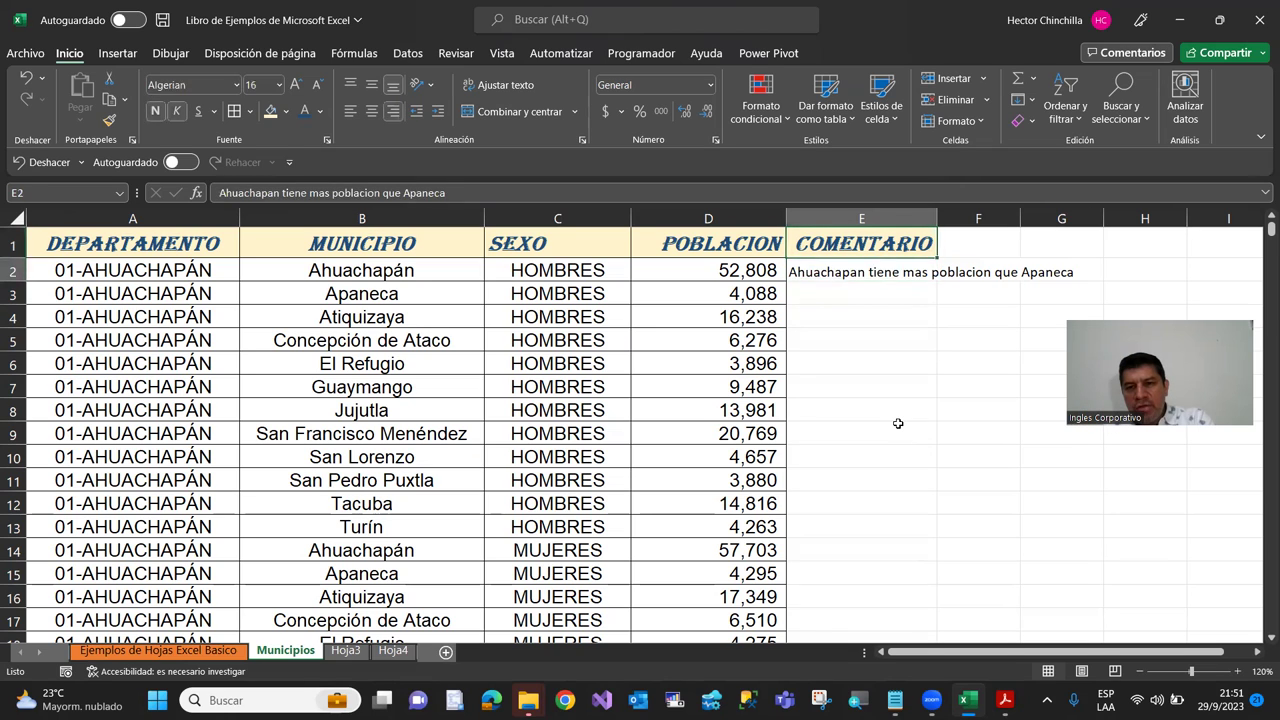
pyautogui.press('Up')
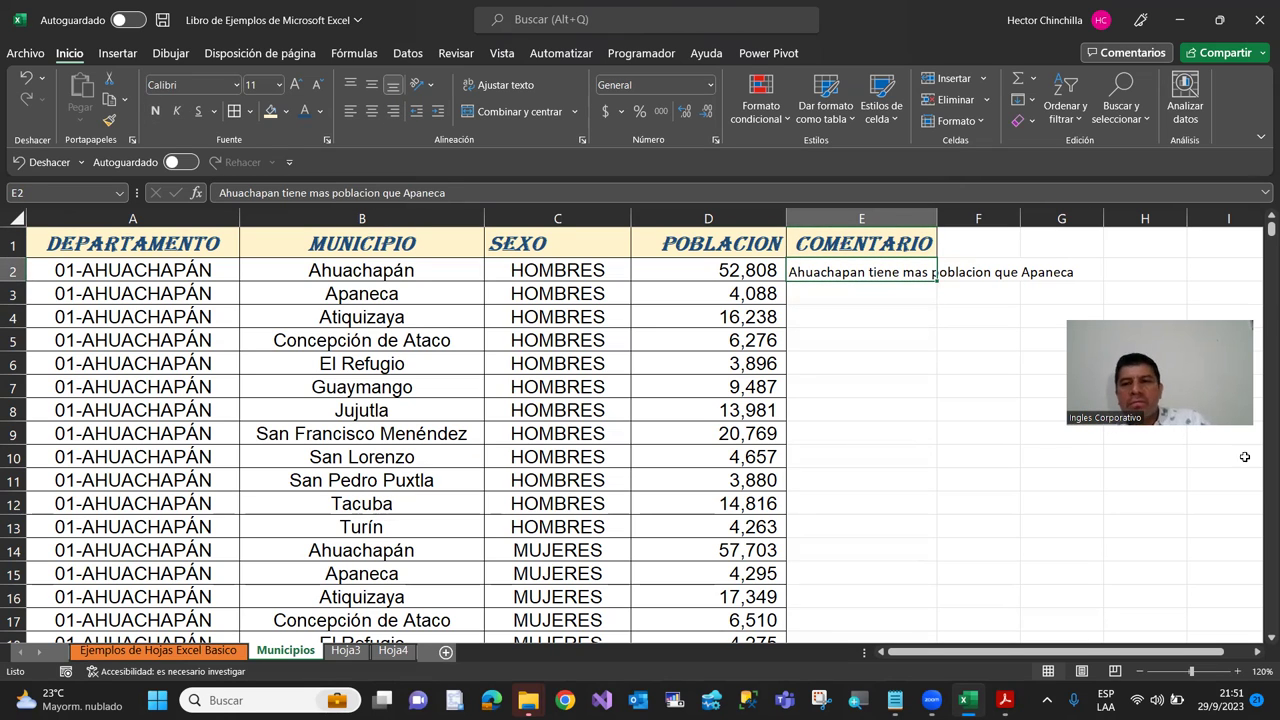
pyautogui.click(508, 85)
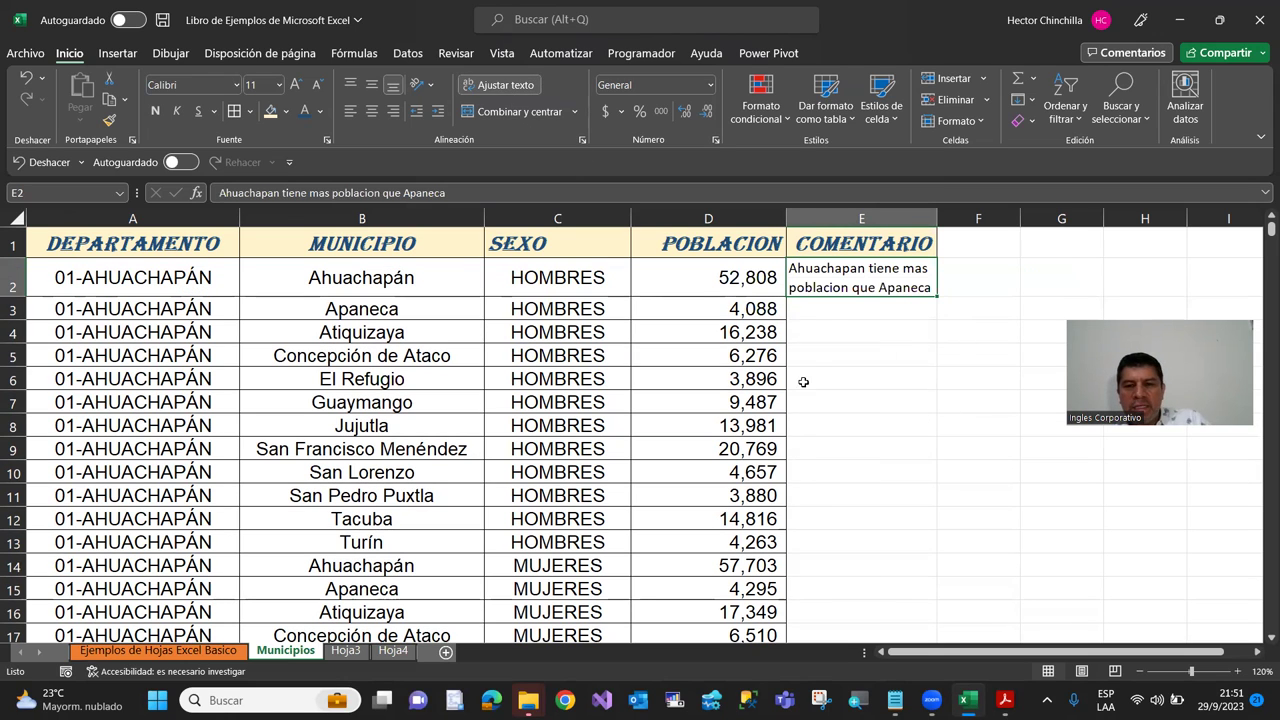
pyautogui.click(820, 338)
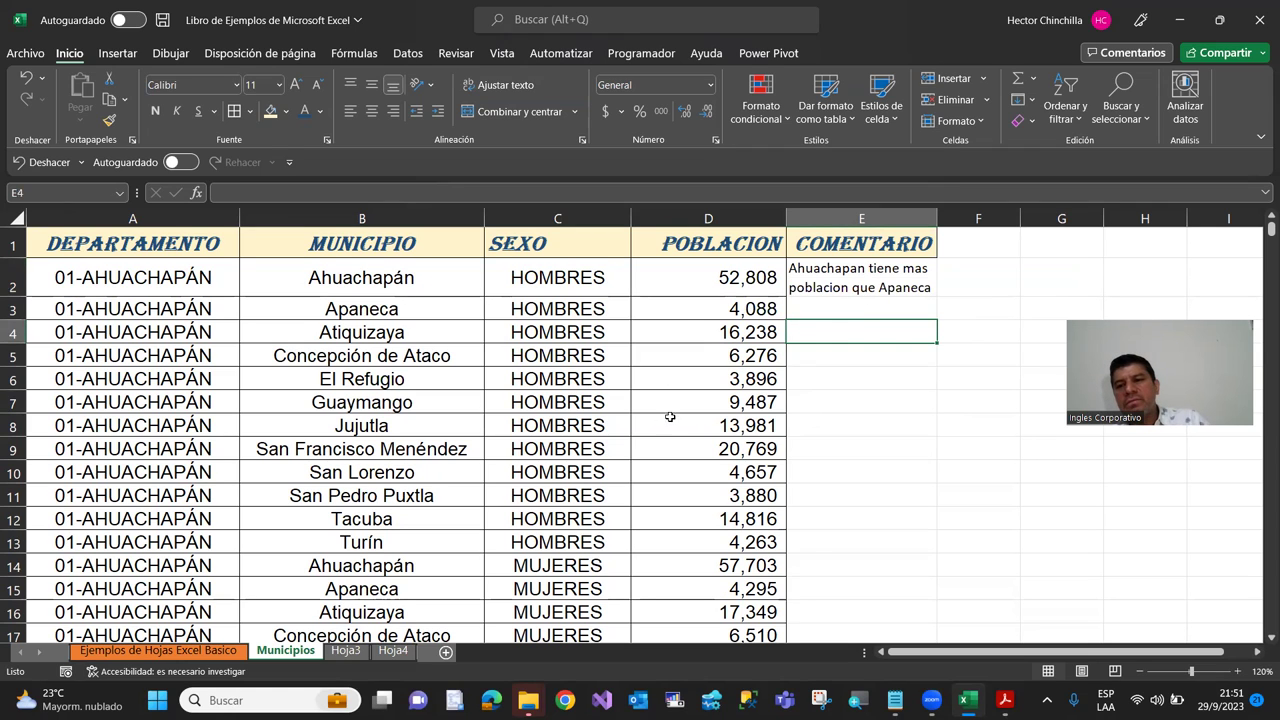
pyautogui.click(828, 284)
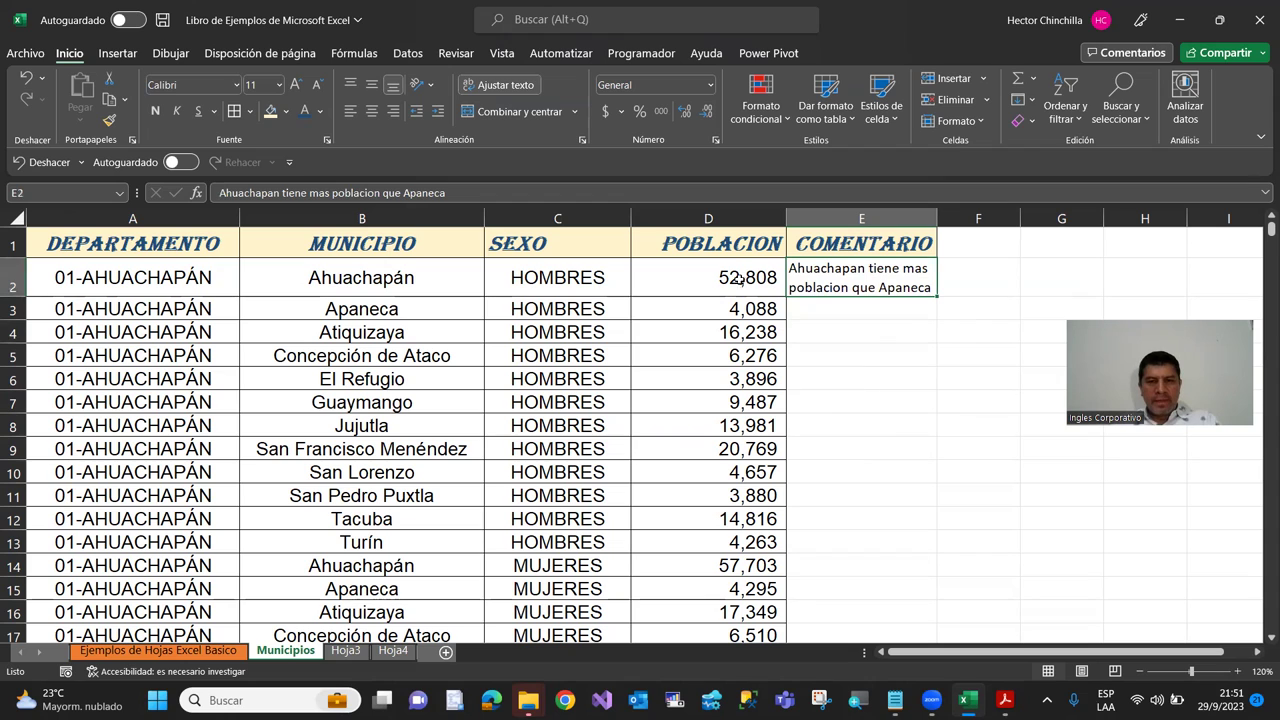
# Step: Narrow column B until San Francisco Menéndez and Concepción de Ataco are clipped
pyautogui.click(760, 277)
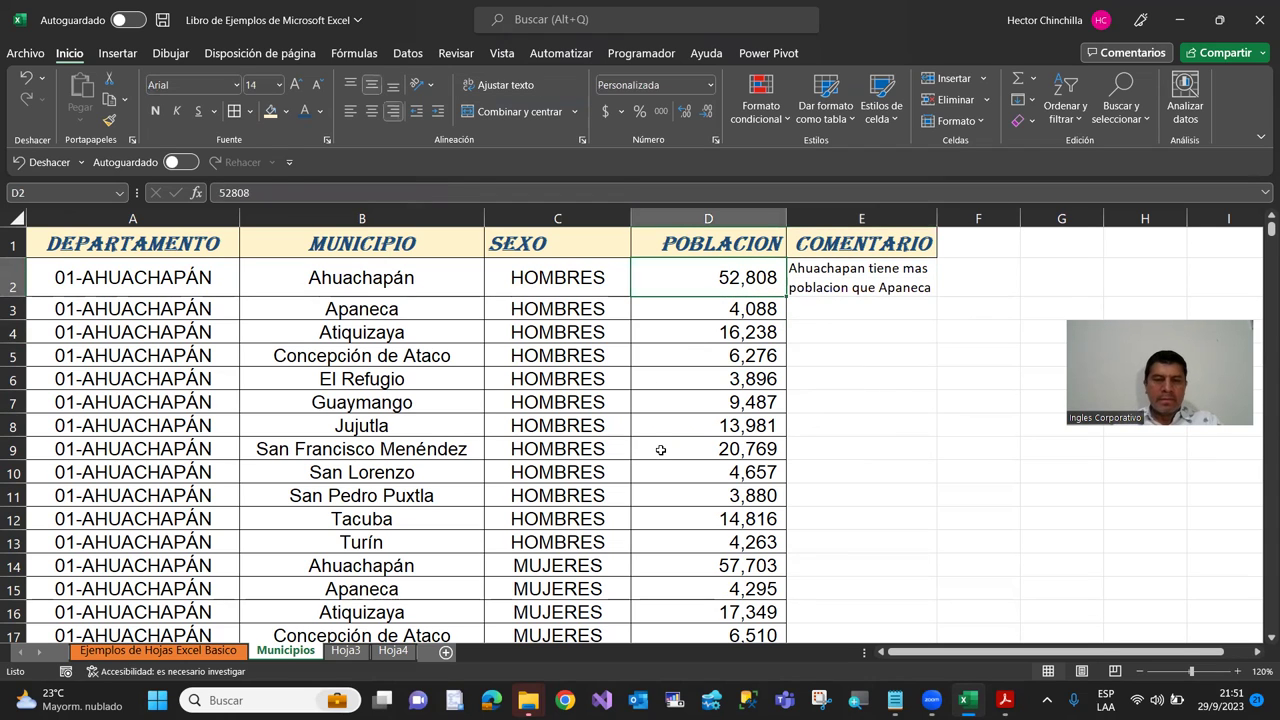
pyautogui.press('Left')
pyautogui.press('Left')
pyautogui.press('Left')
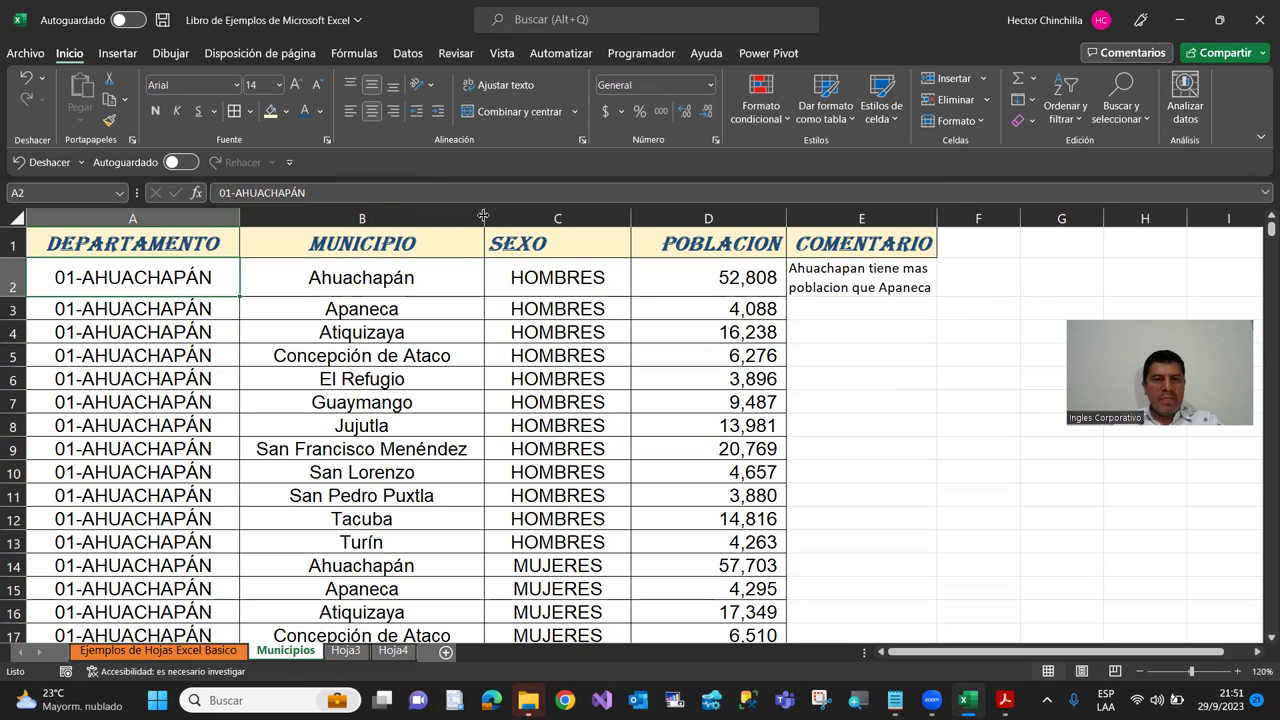
pyautogui.moveTo(478, 217); pyautogui.dragTo(398, 217)
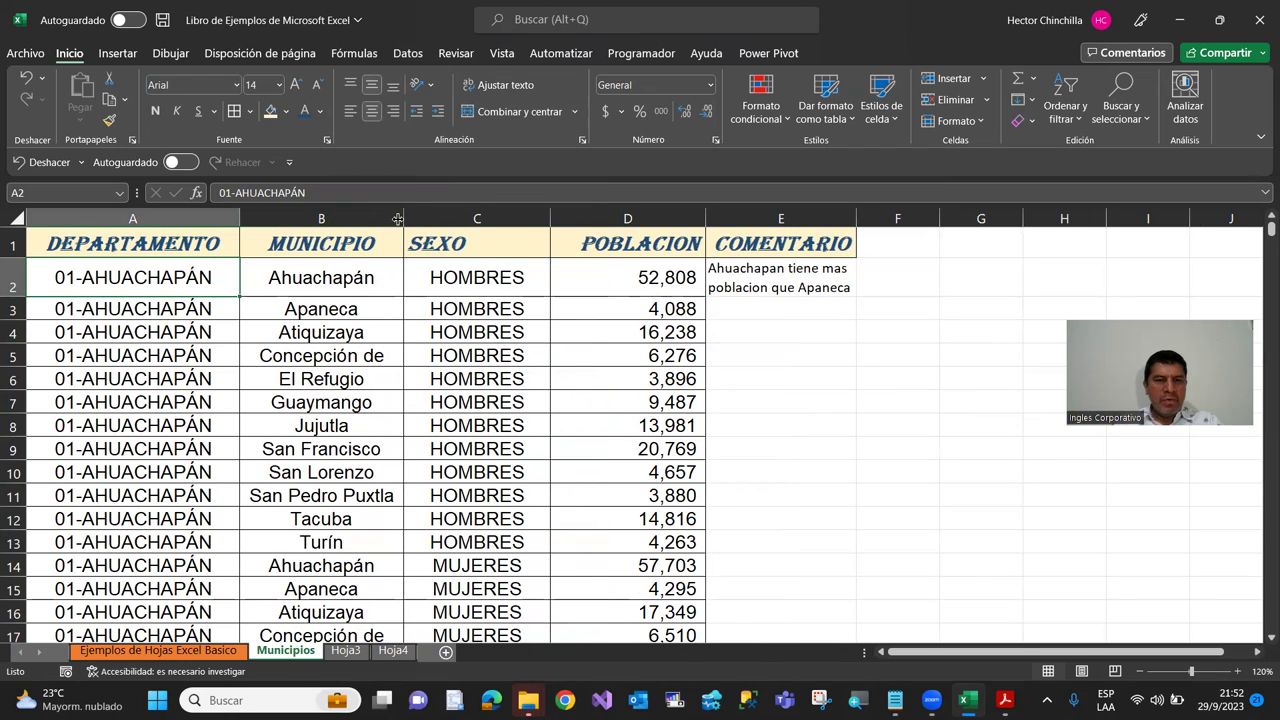
pyautogui.moveTo(400, 220); pyautogui.dragTo(476, 225)
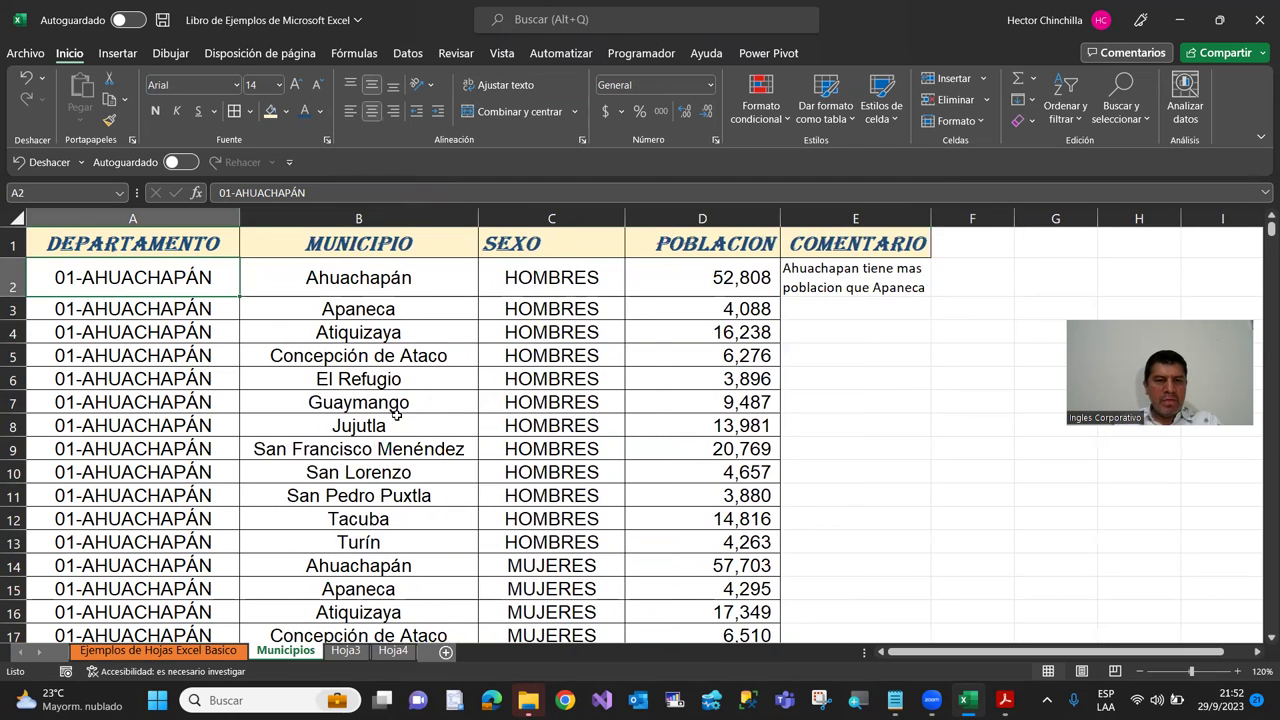
pyautogui.click(316, 454)
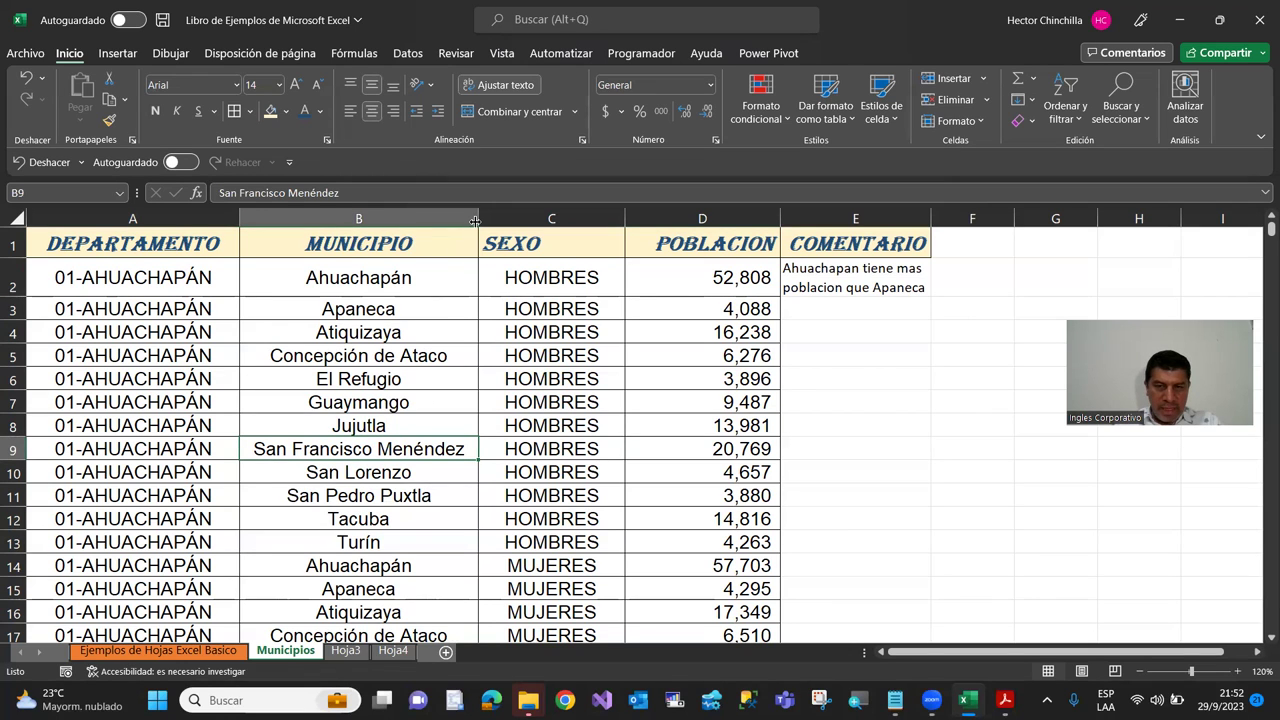
pyautogui.moveTo(475, 221); pyautogui.dragTo(390, 223)
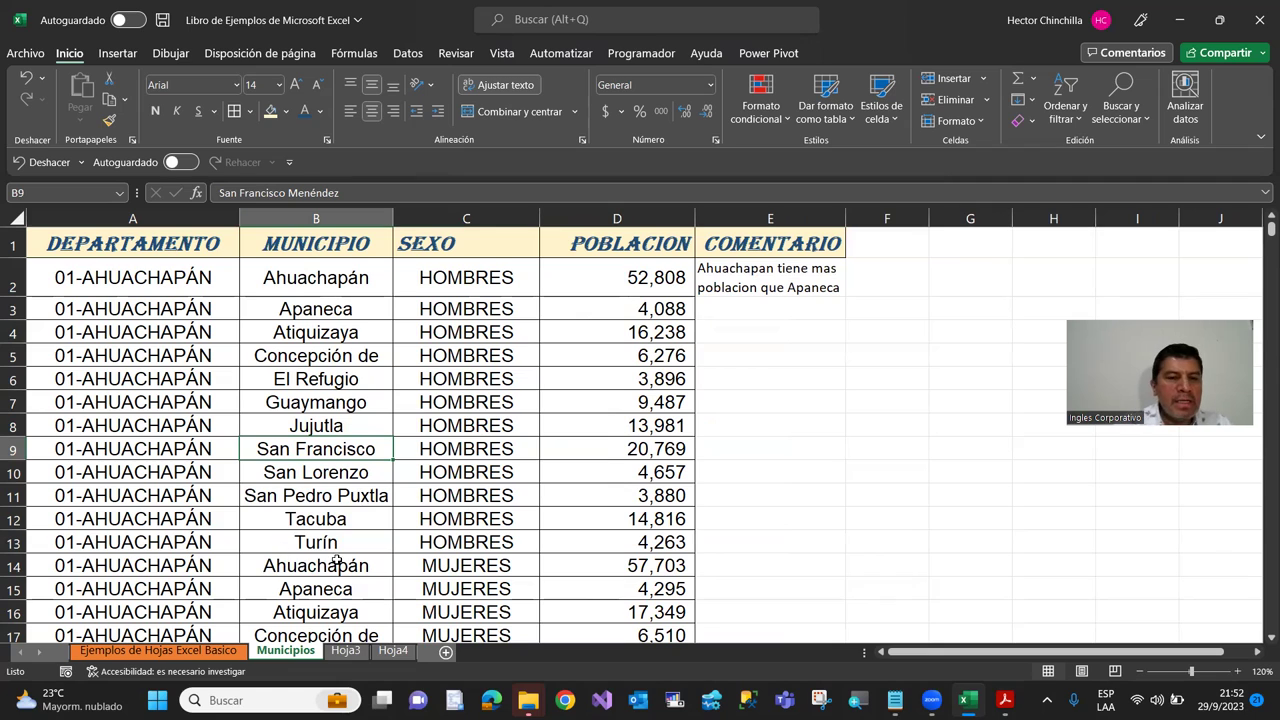
# Step: Turn on Ajustar texto for B9 so San Francisco Menéndez wraps onto two lines
pyautogui.click(150, 452)
pyautogui.click(260, 454)
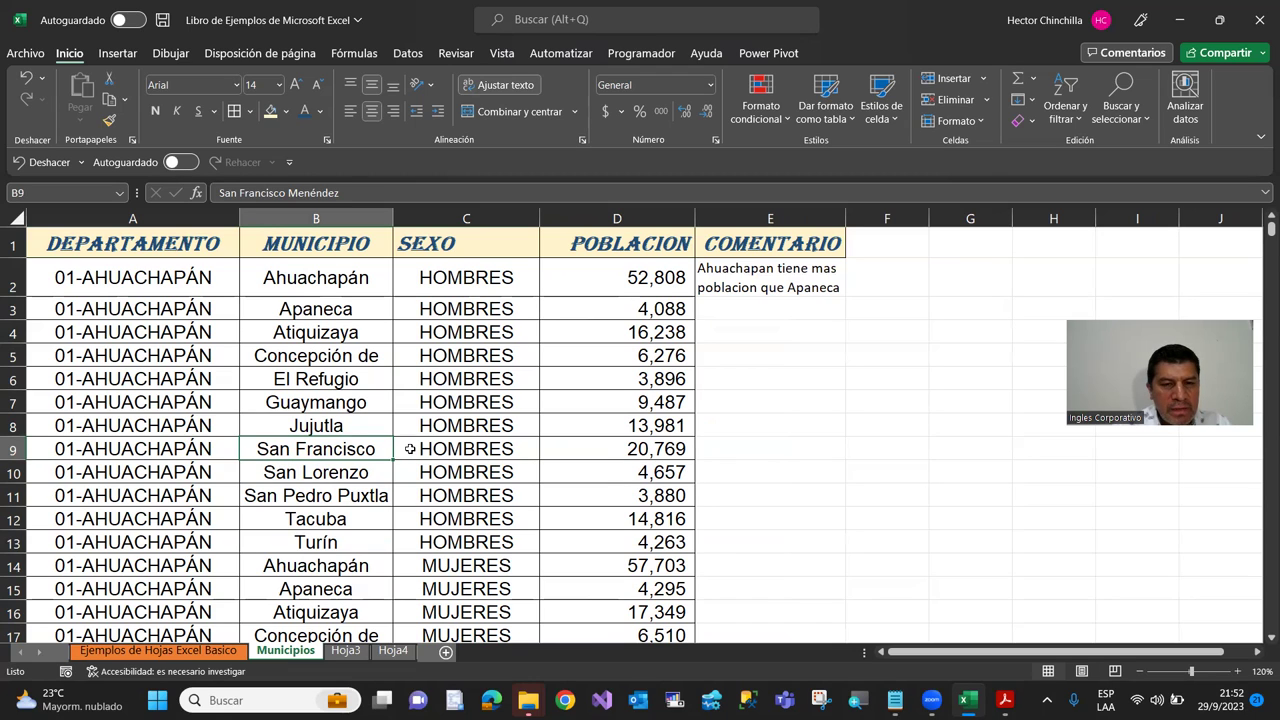
pyautogui.click(412, 448)
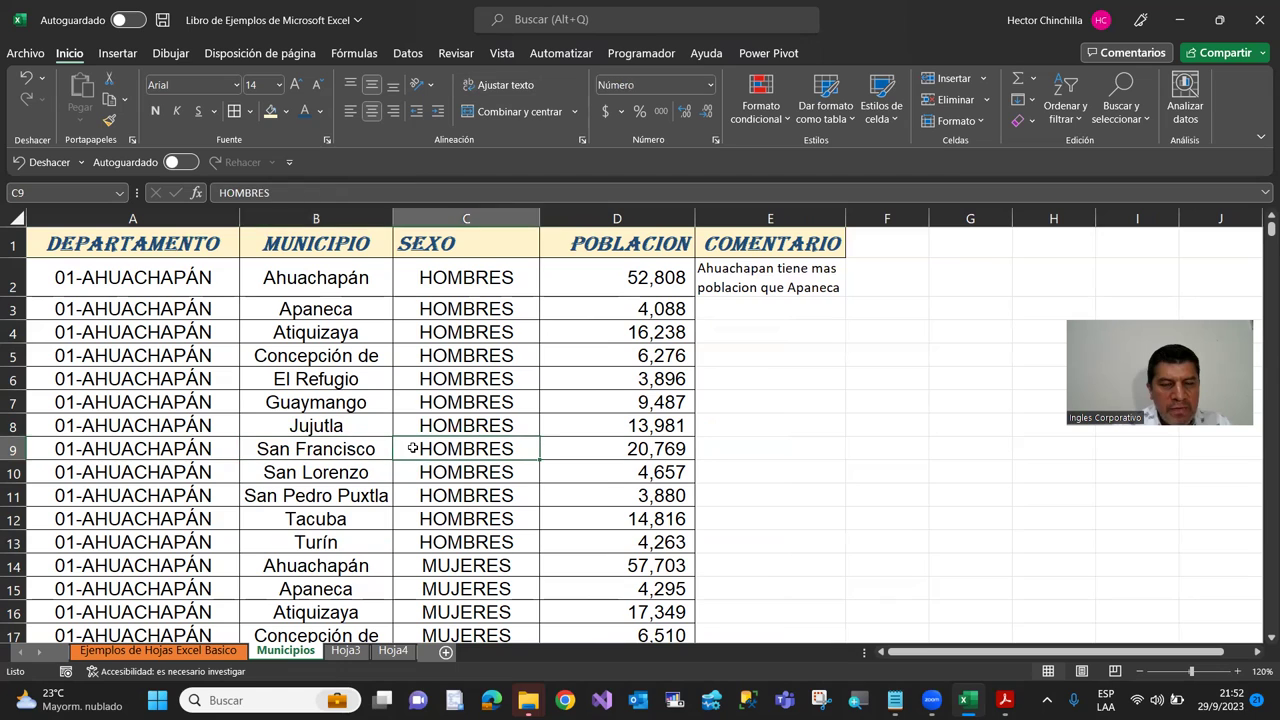
pyautogui.click(320, 454)
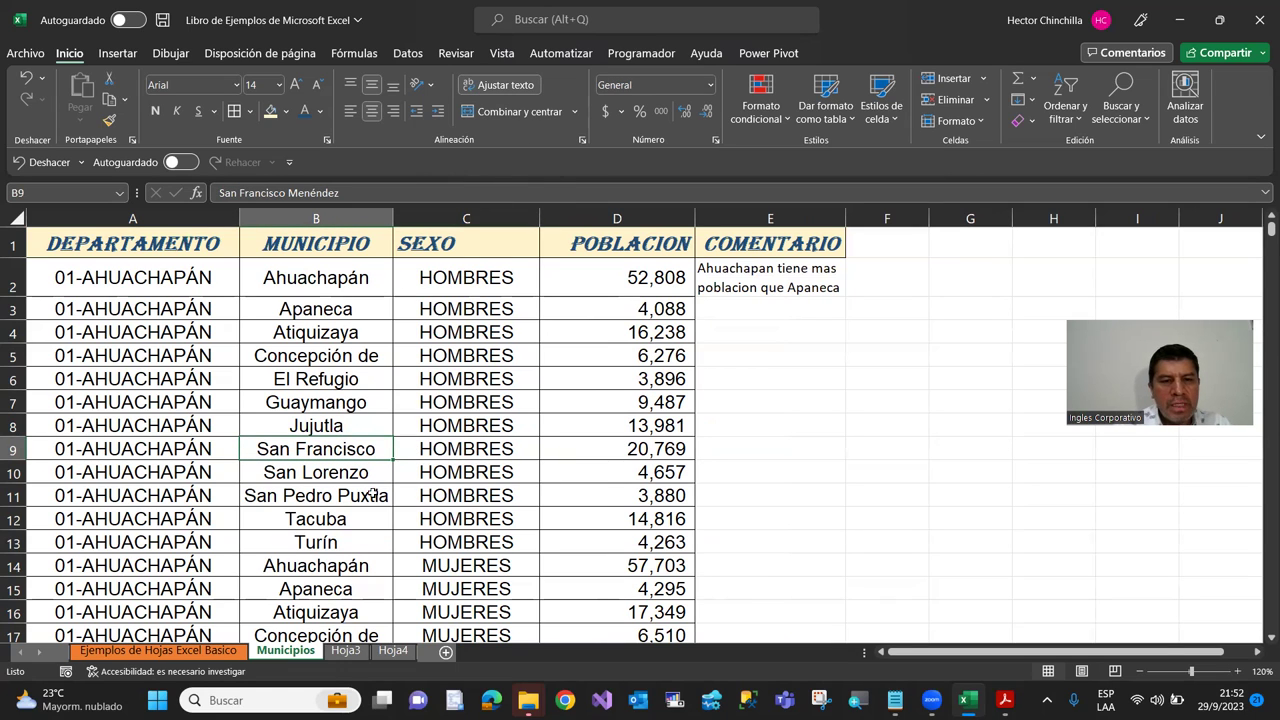
pyautogui.click(352, 446)
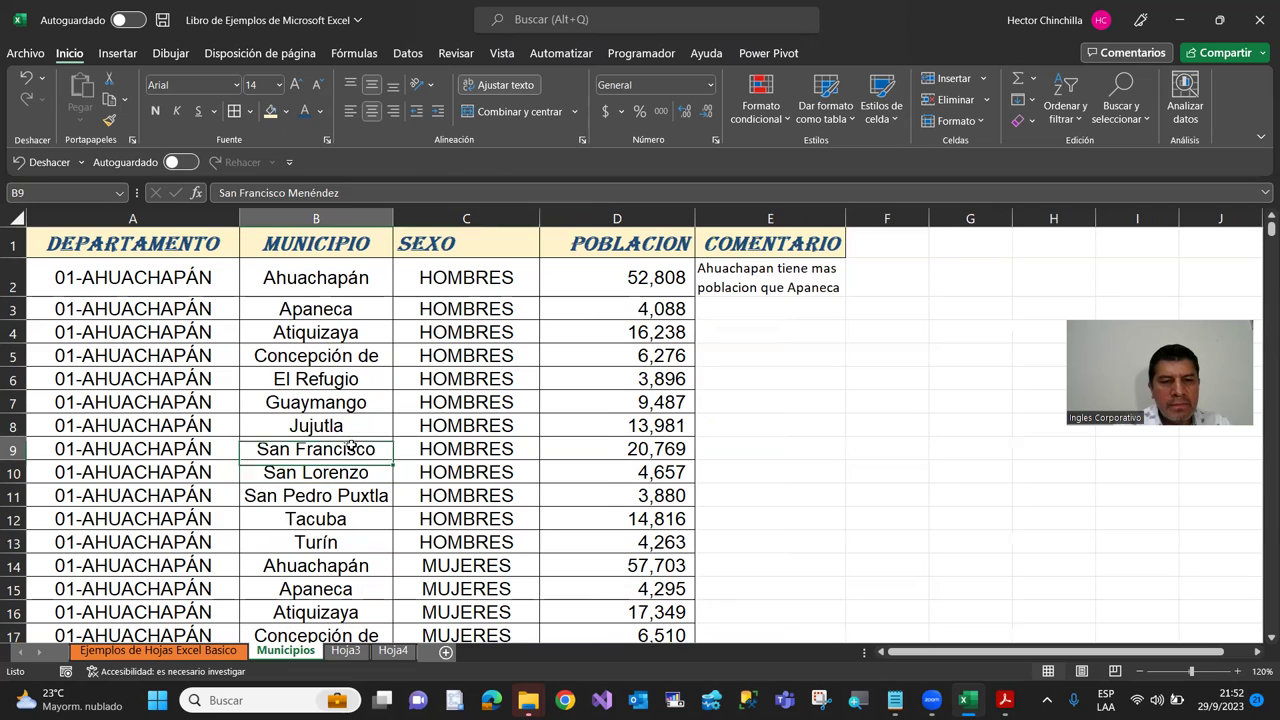
pyautogui.click(503, 87)
pyautogui.click(500, 88)
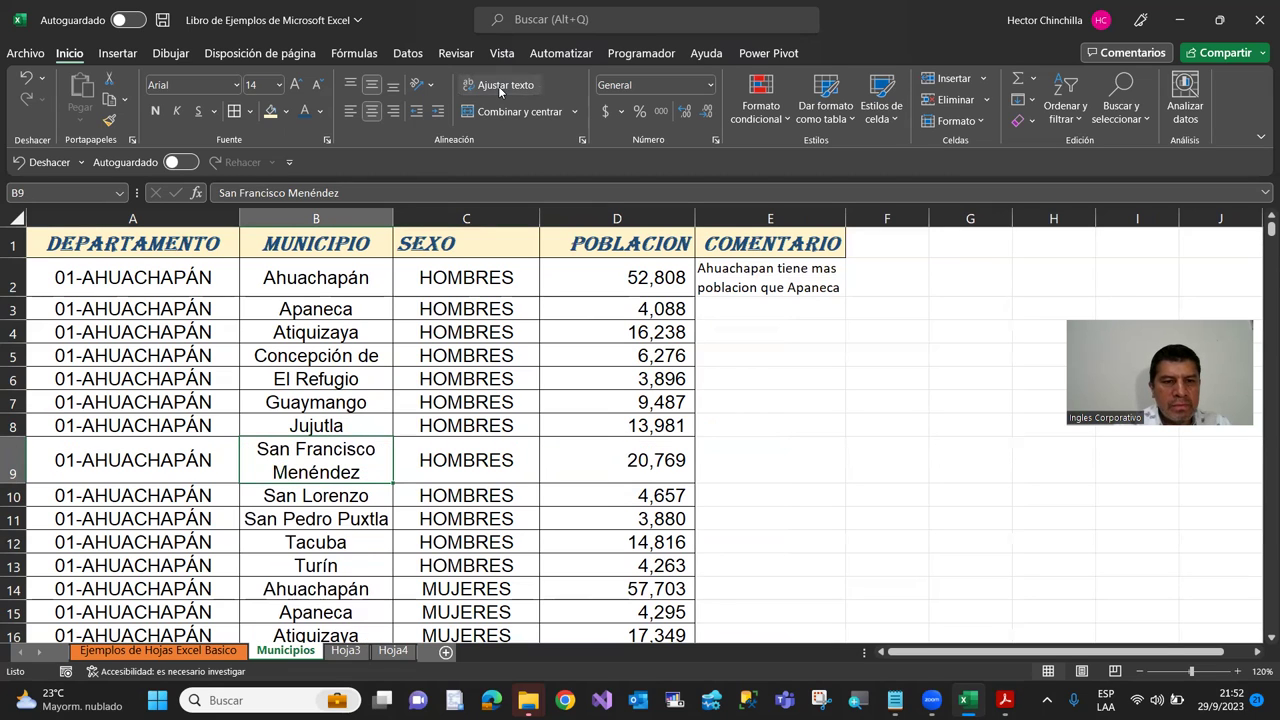
pyautogui.click(204, 460)
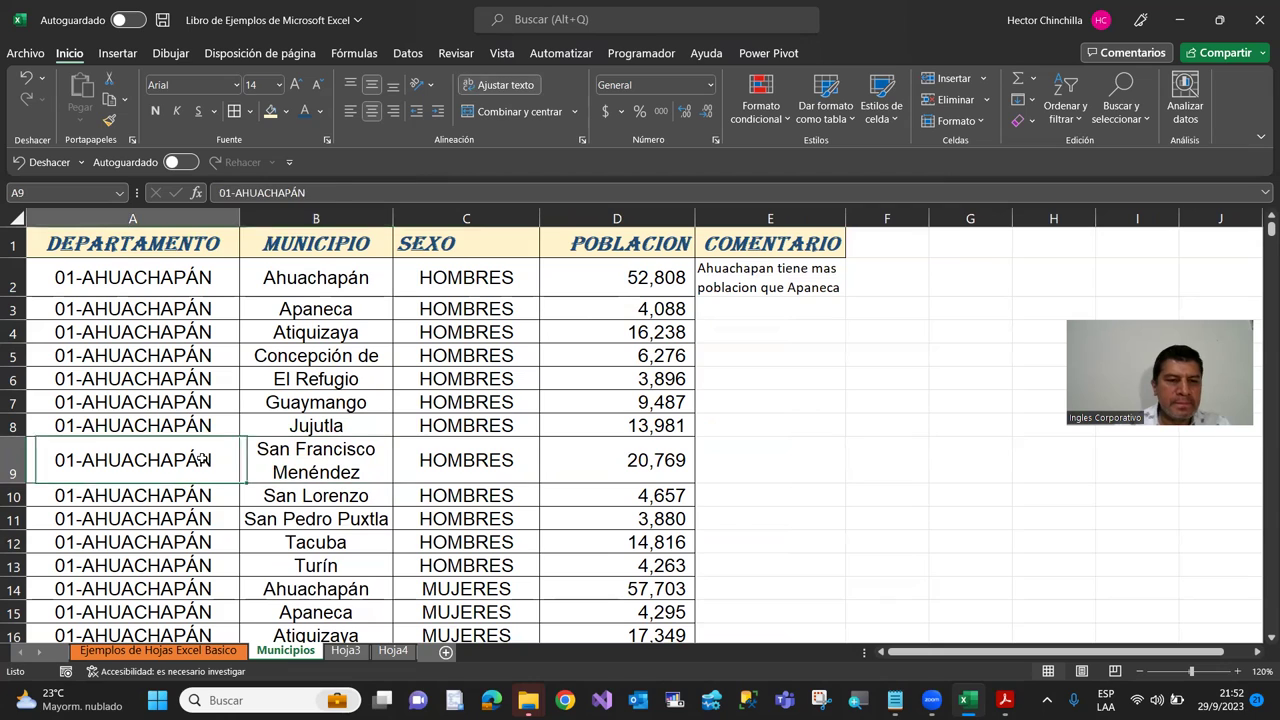
pyautogui.click(300, 464)
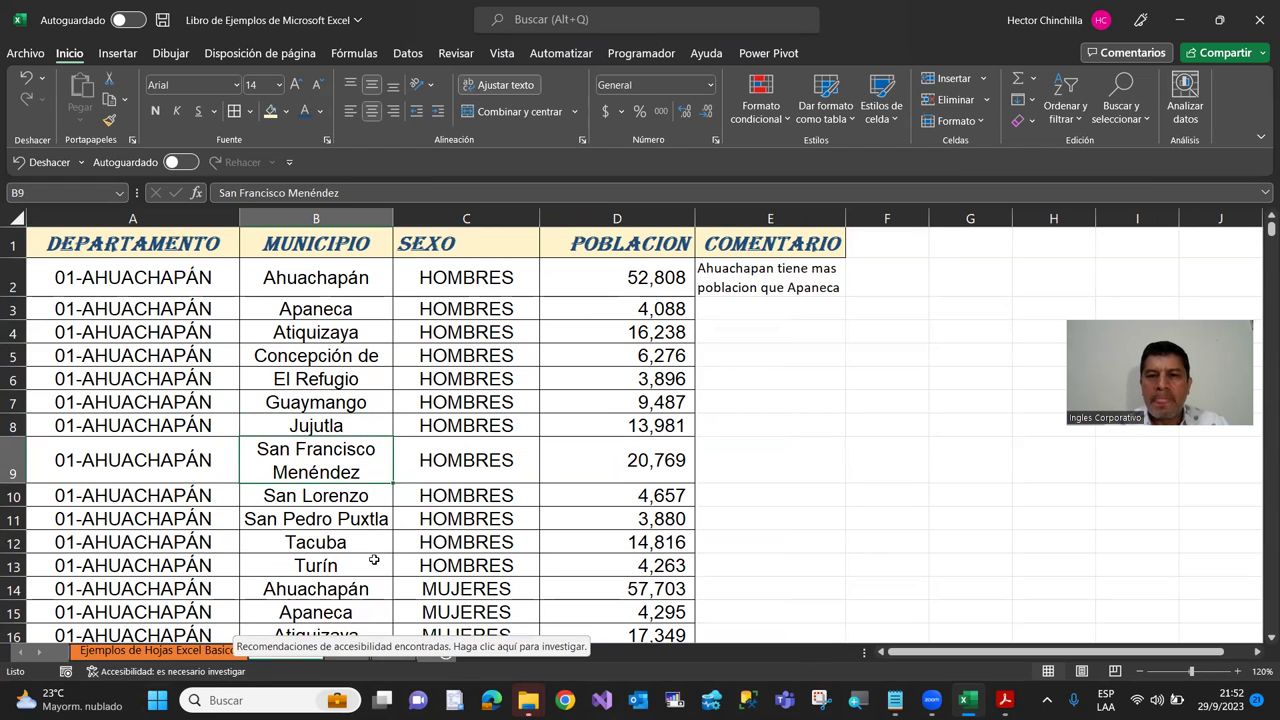
pyautogui.click(336, 352)
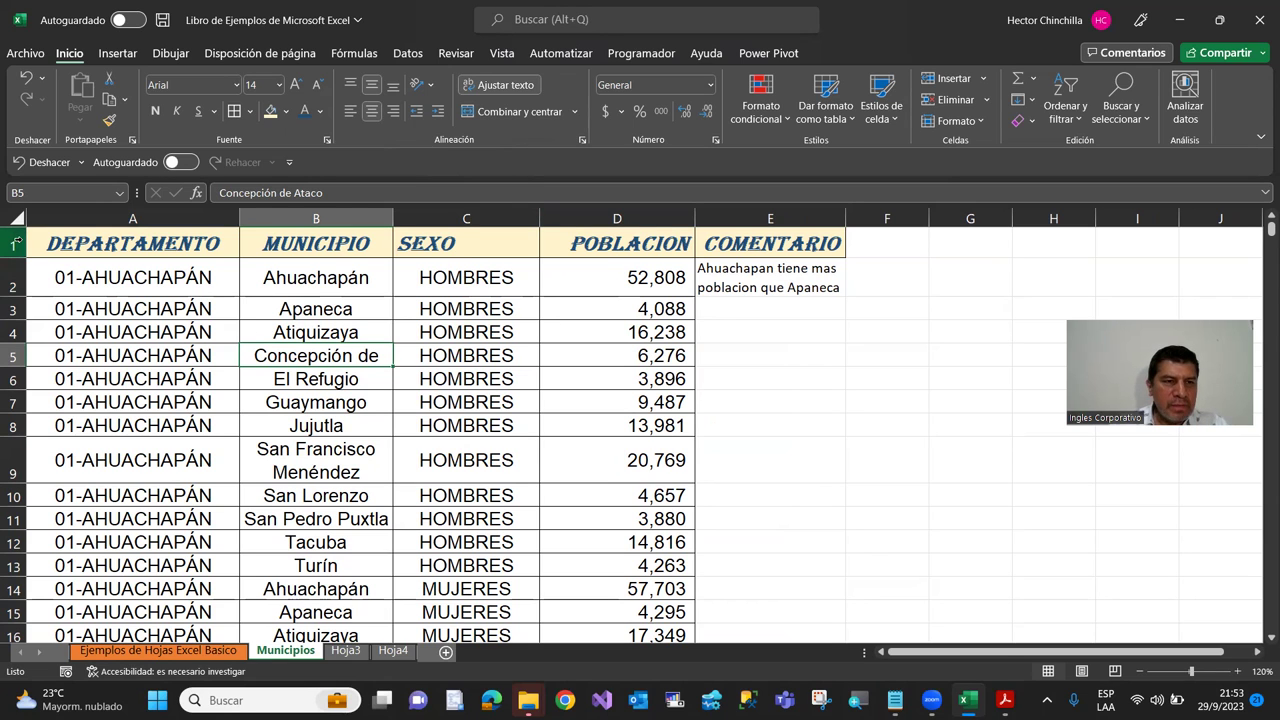
# Step: Insert one blank row, then two more, above the table's header row
pyautogui.rightClick(22, 244)
pyautogui.click(70, 409)
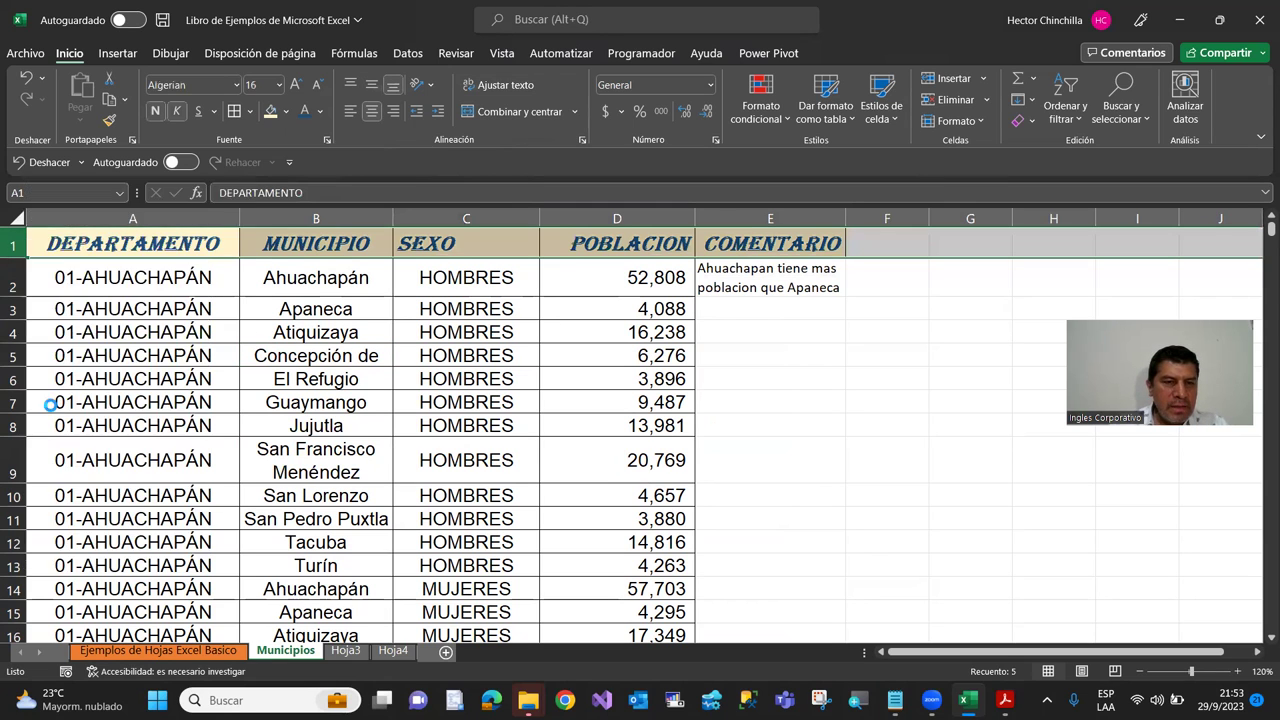
pyautogui.moveTo(14, 237); pyautogui.dragTo(14, 265)
pyautogui.rightClick(22, 241)
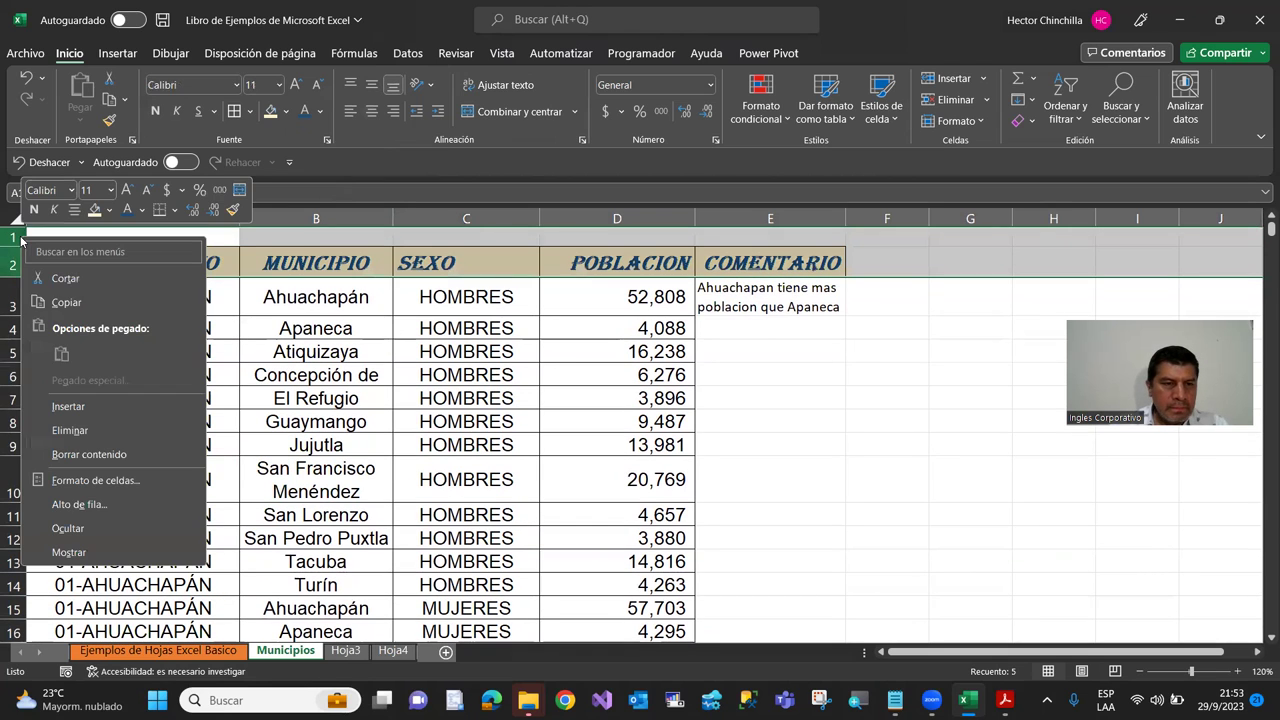
pyautogui.click(66, 407)
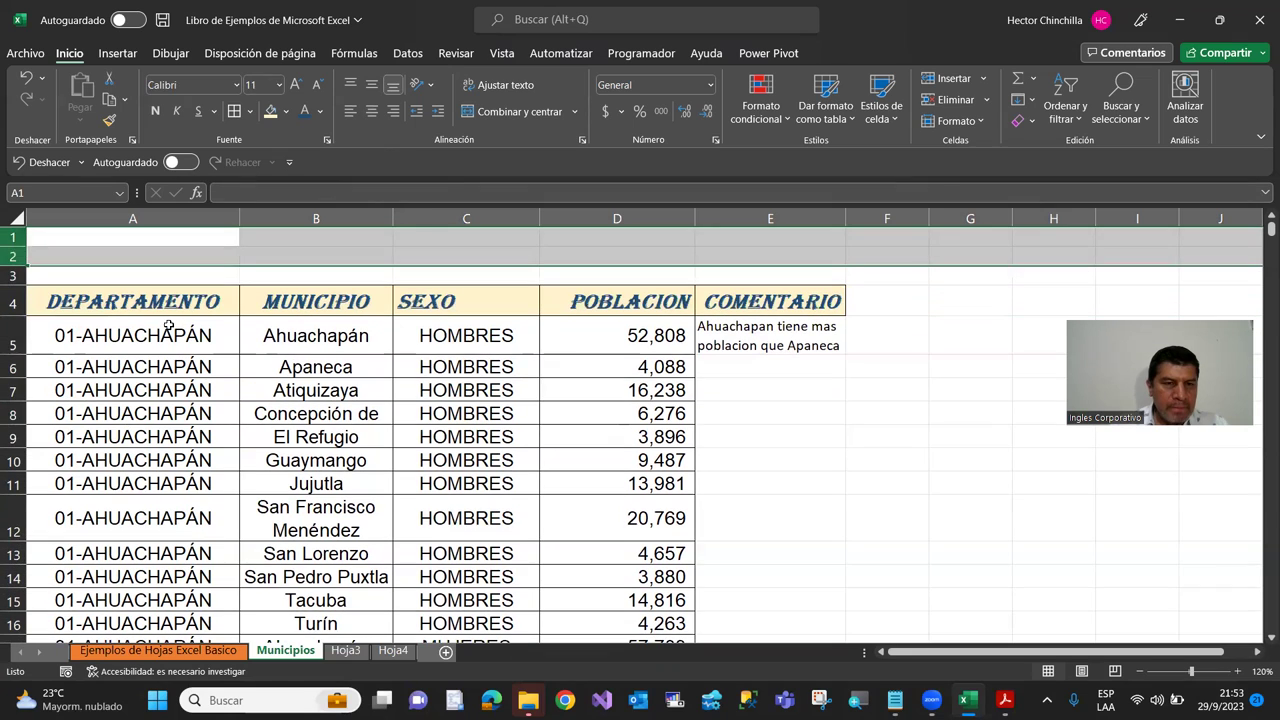
pyautogui.click(175, 385)
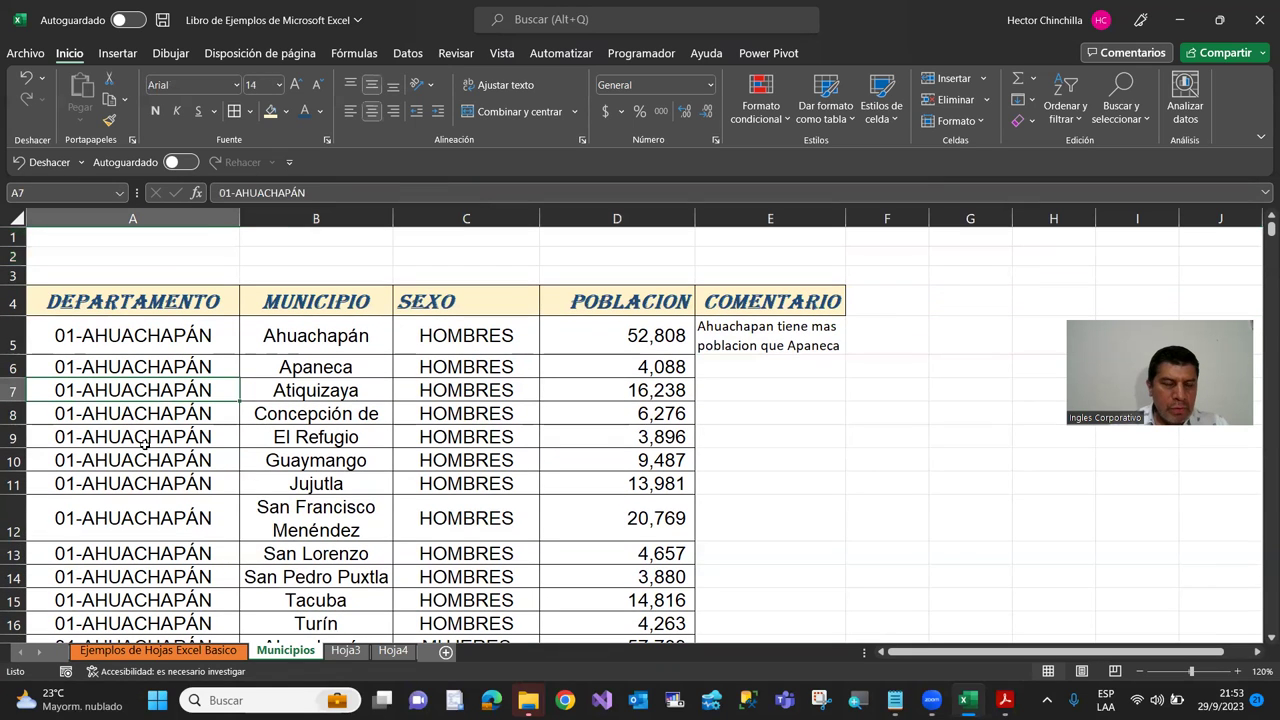
pyautogui.click(175, 463)
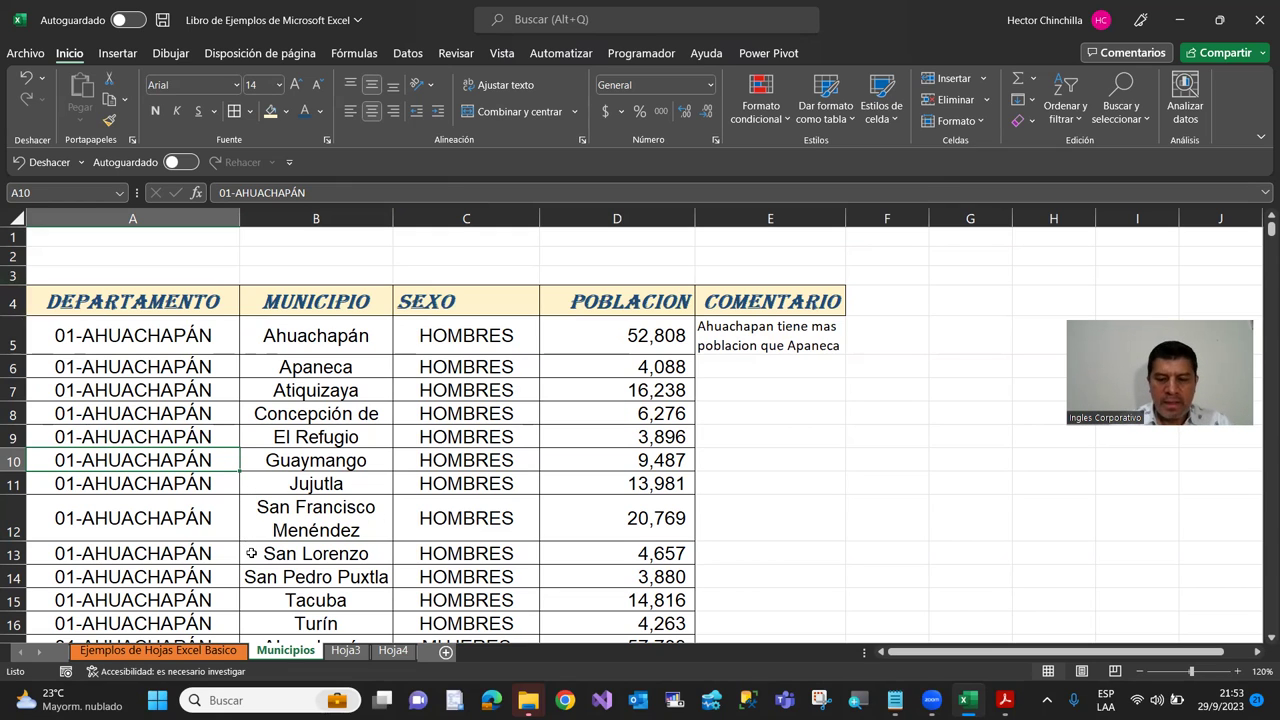
pyautogui.click(120, 259)
pyautogui.click(120, 237)
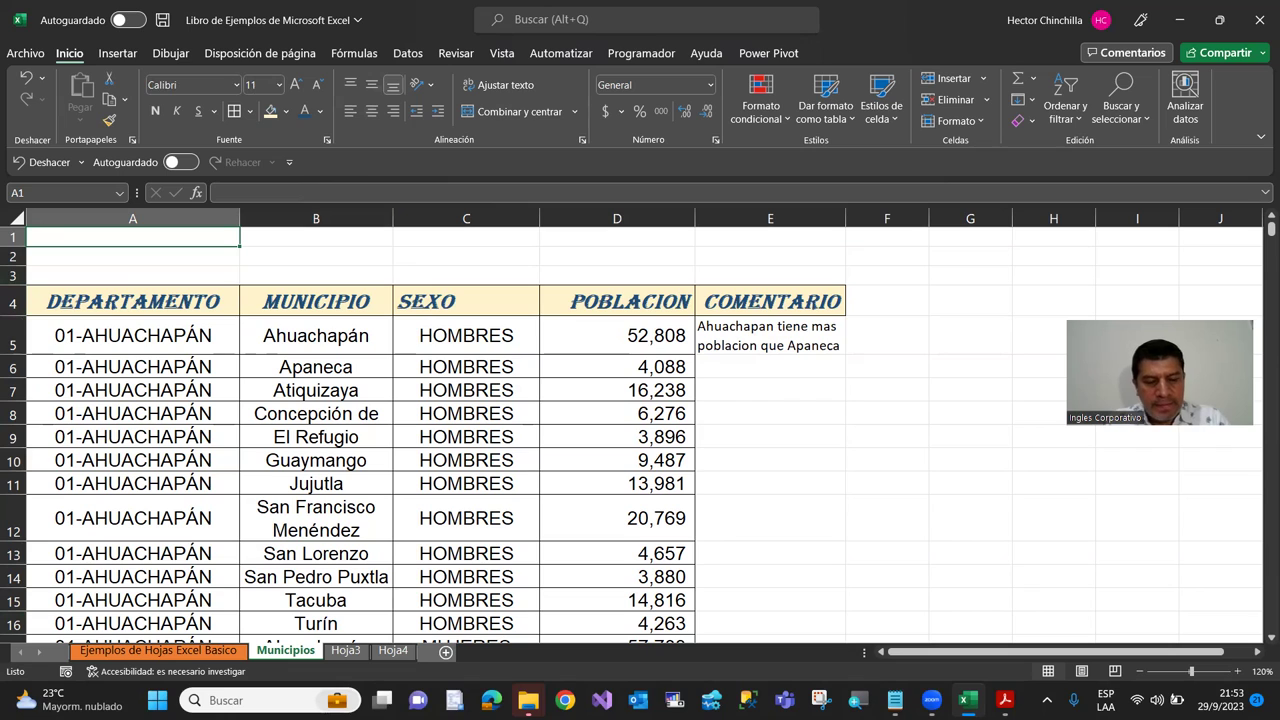
# Step: Enter the title POBLACION GENERAL in cell A1
pyautogui.write('DEPAR')
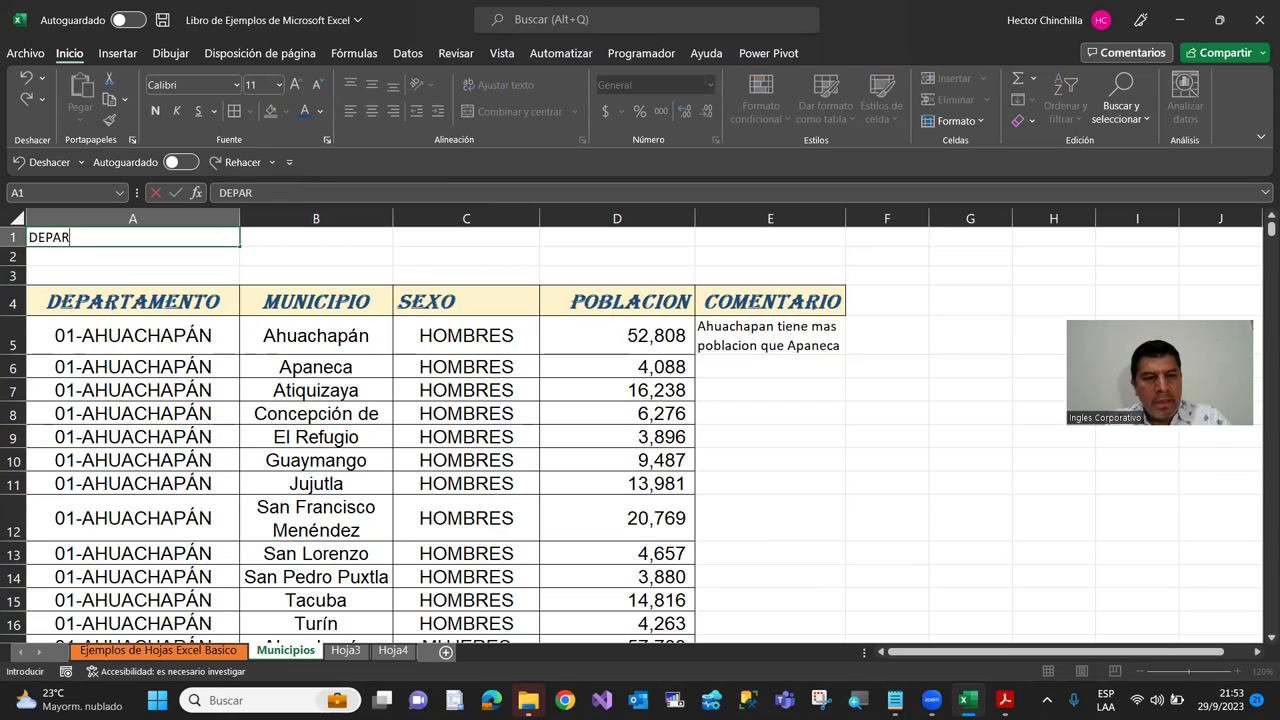
pyautogui.write('TAMENTOS')
pyautogui.press('BackSpace')
pyautogui.press('BackSpace')
pyautogui.press('BackSpace')
pyautogui.press('BackSpace')
pyautogui.press('BackSpace')
pyautogui.write('POBLACION GENERAL ')
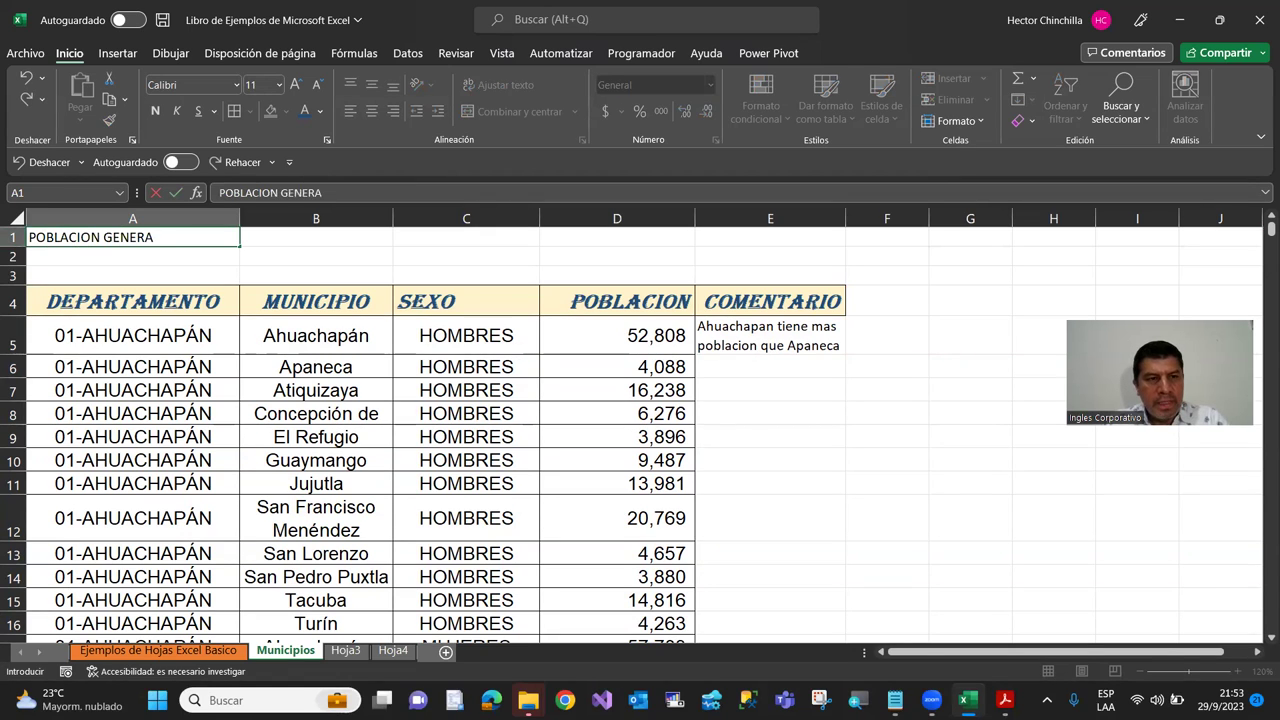
pyautogui.write('DE EL')
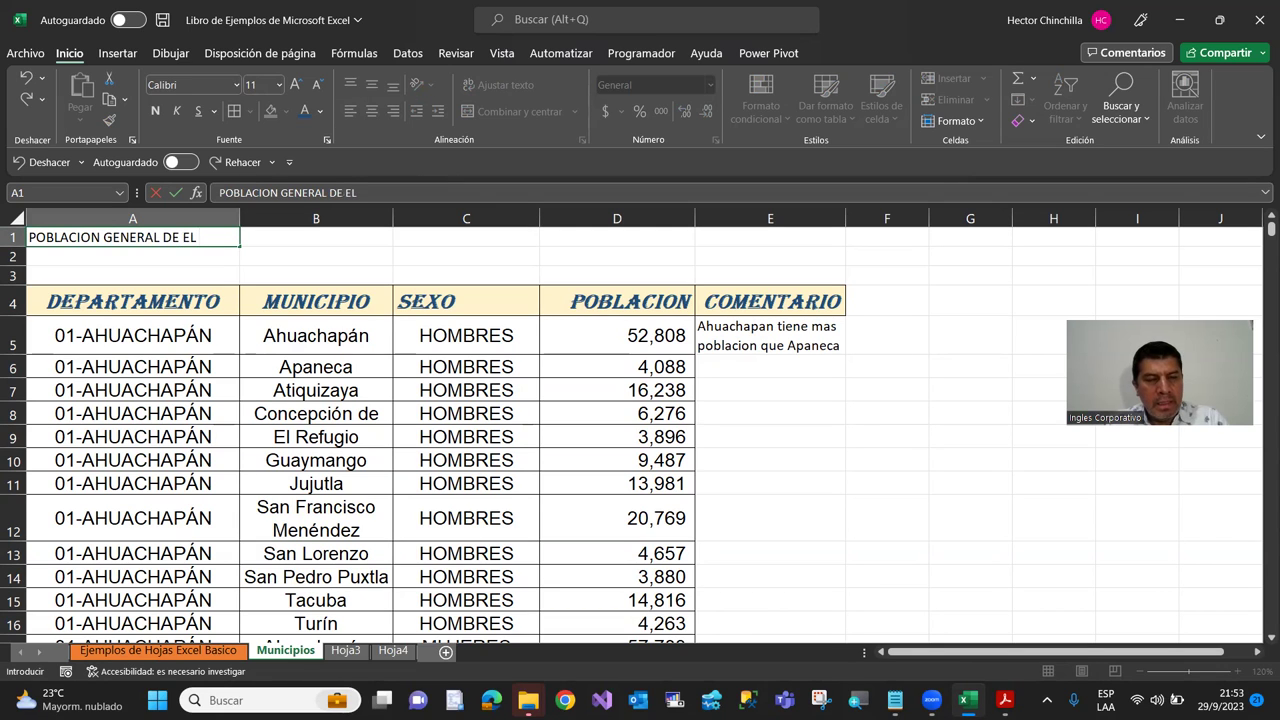
pyautogui.press('BackSpace')
pyautogui.press('BackSpace')
pyautogui.press('BackSpace')
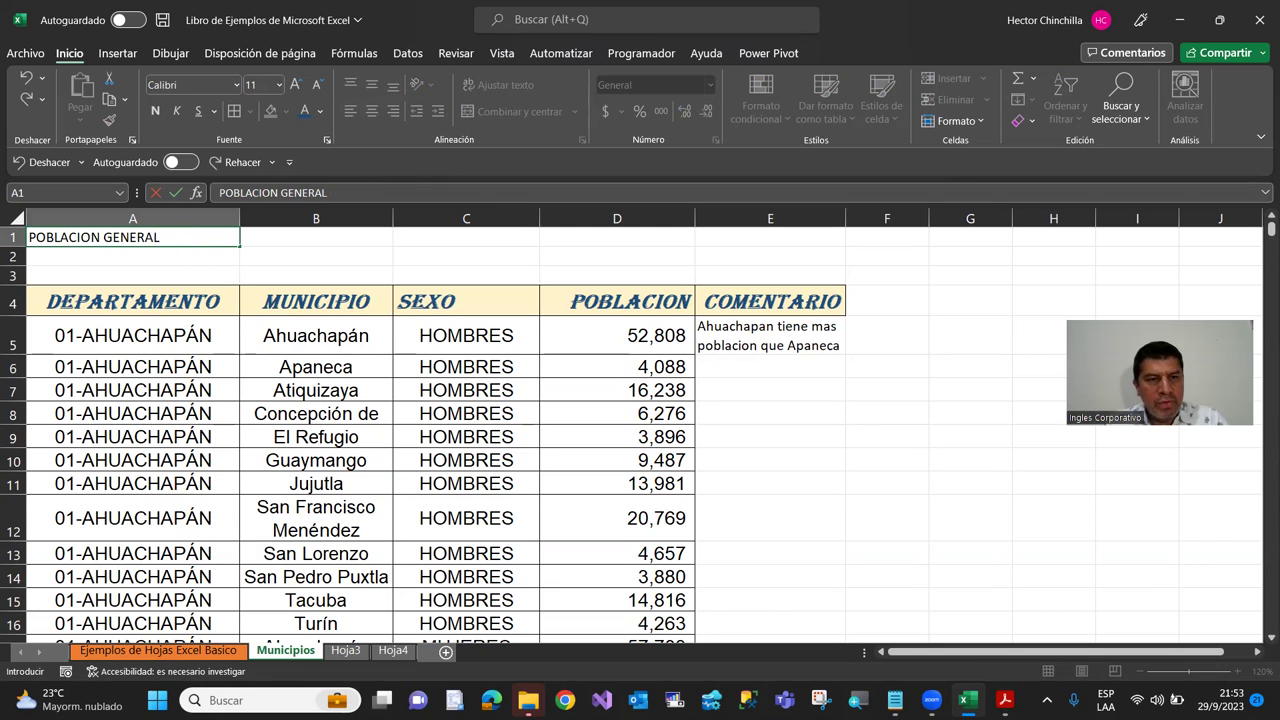
pyautogui.press('Return')
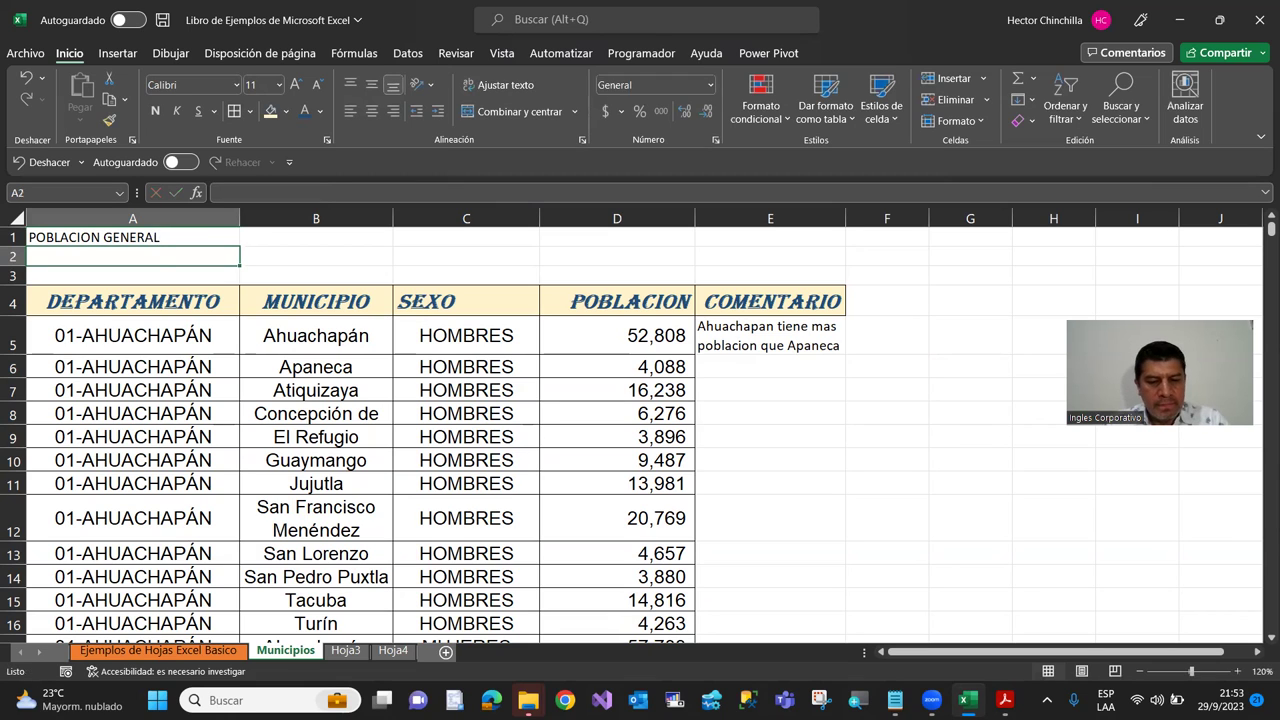
# Step: Enter the subtitle POR DEPARTAMENTO DE EL SALVADOR in cell A2
pyautogui.write('POR DEPARTAMENTO ')
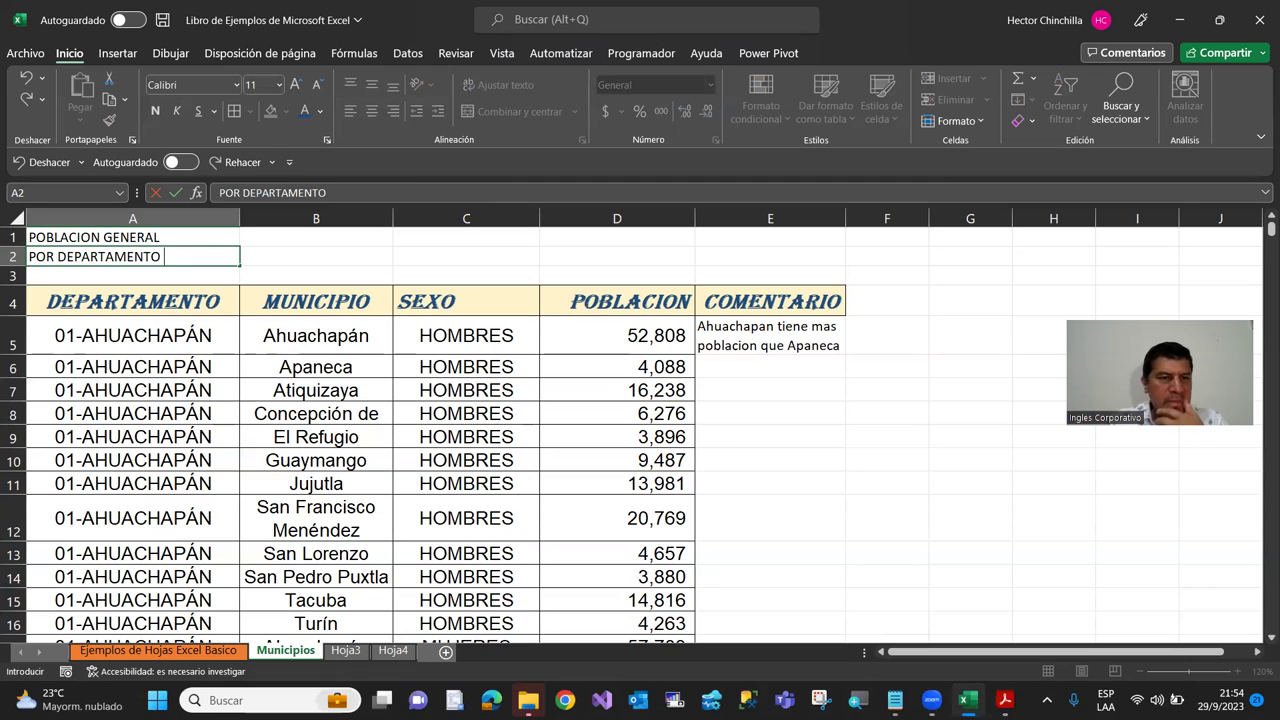
pyautogui.write('DE E')
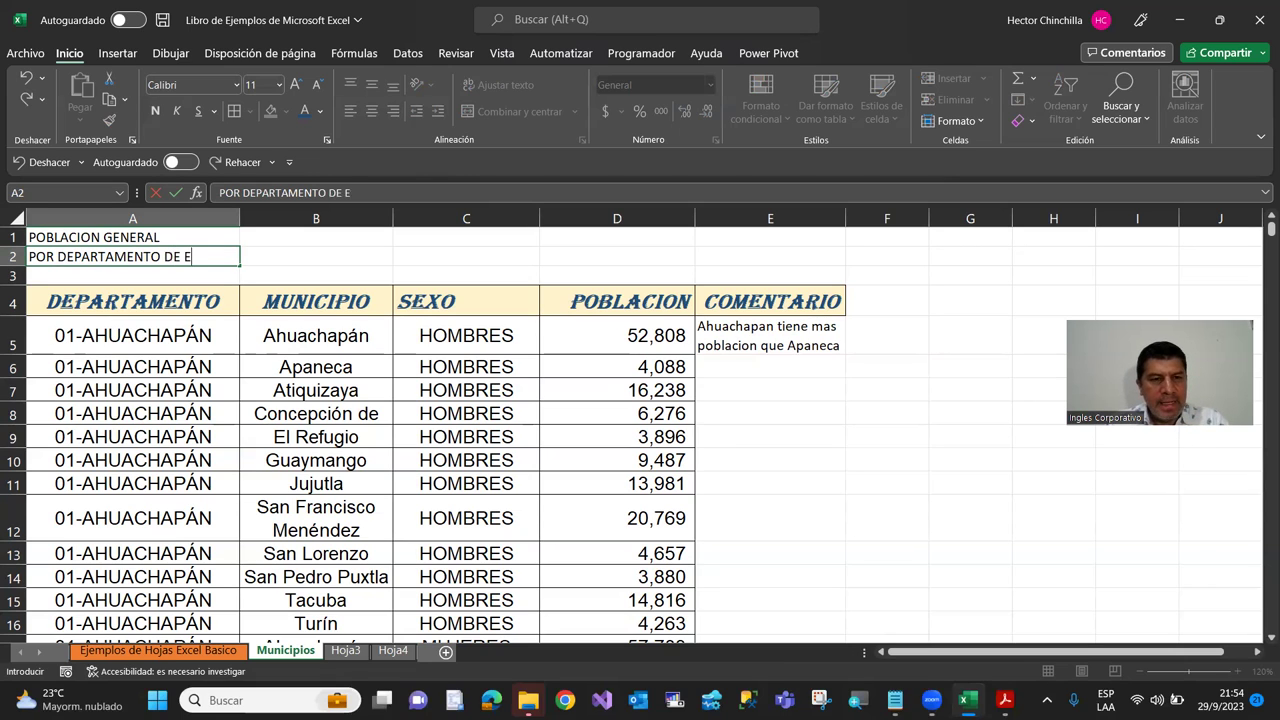
pyautogui.write('L SALVADOR')
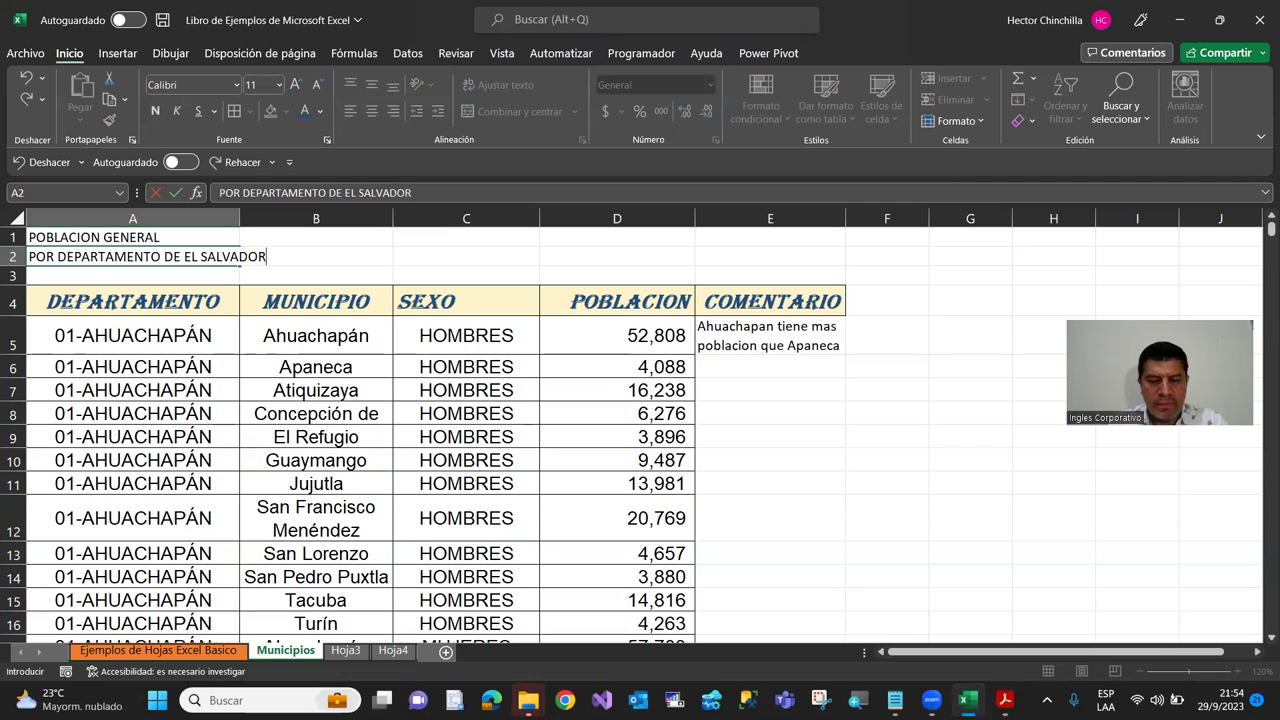
pyautogui.press('Return')
pyautogui.press('Down')
pyautogui.press('Down')
pyautogui.press('Up')
pyautogui.press('Up')
pyautogui.press('Up')
pyautogui.press('Down')
pyautogui.press('Down')
pyautogui.press('Down')
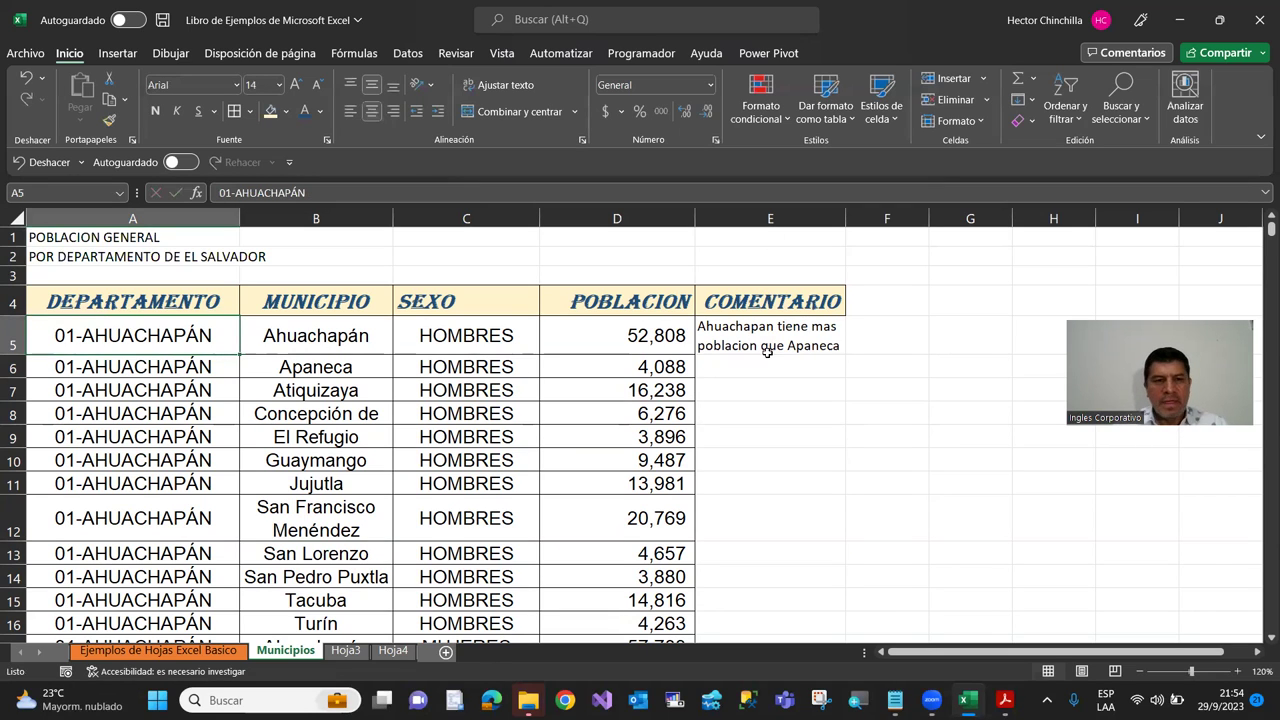
# Step: Delete column E (COMENTARIO), including its comment, with Eliminar
pyautogui.click(784, 222)
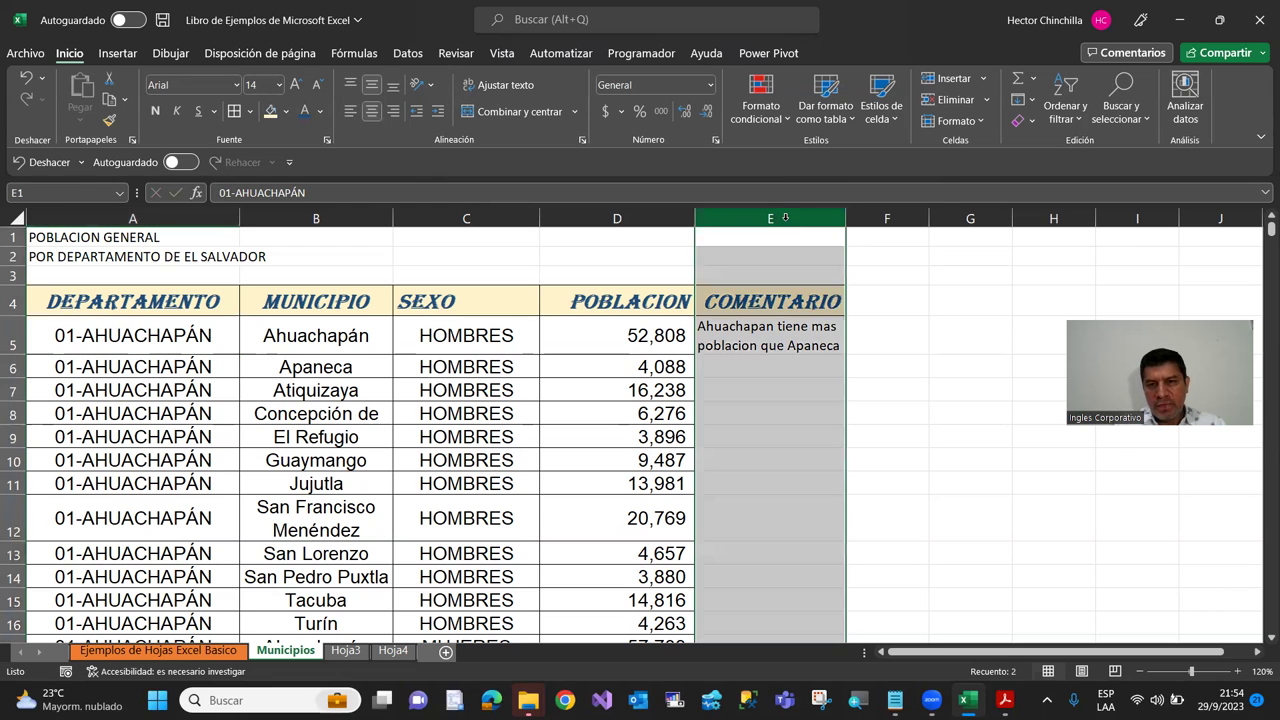
pyautogui.rightClick(785, 223)
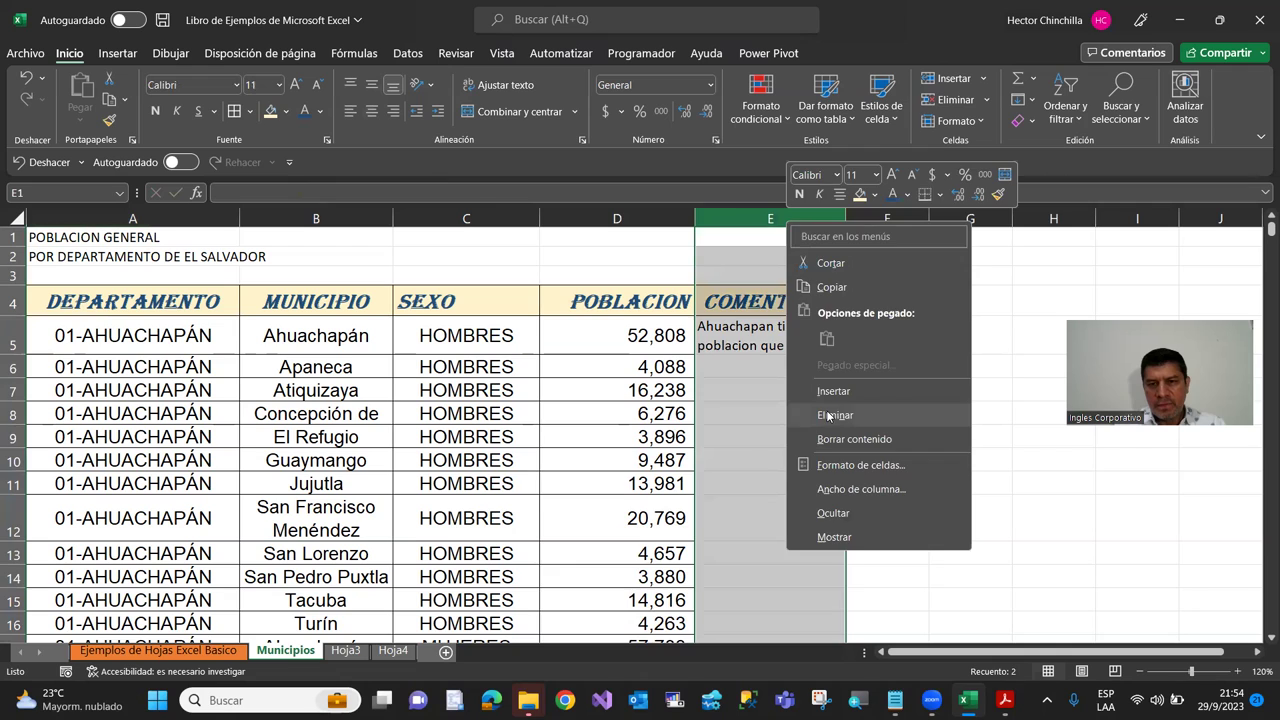
pyautogui.click(831, 414)
pyautogui.click(608, 257)
pyautogui.press('Left')
pyautogui.press('Left')
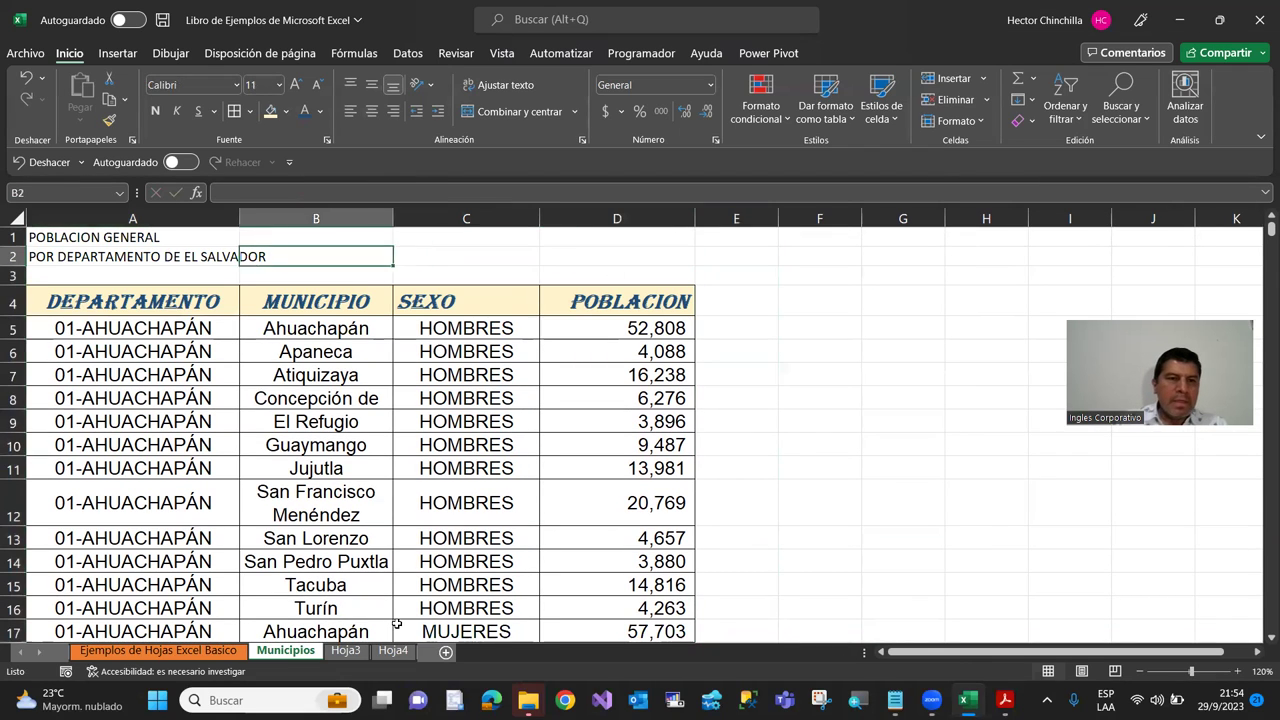
pyautogui.press('Left')
pyautogui.press('Up')
pyautogui.press('Down')
pyautogui.press('Down')
pyautogui.press('Down')
pyautogui.press('Up')
pyautogui.press('Up')
pyautogui.press('Up')
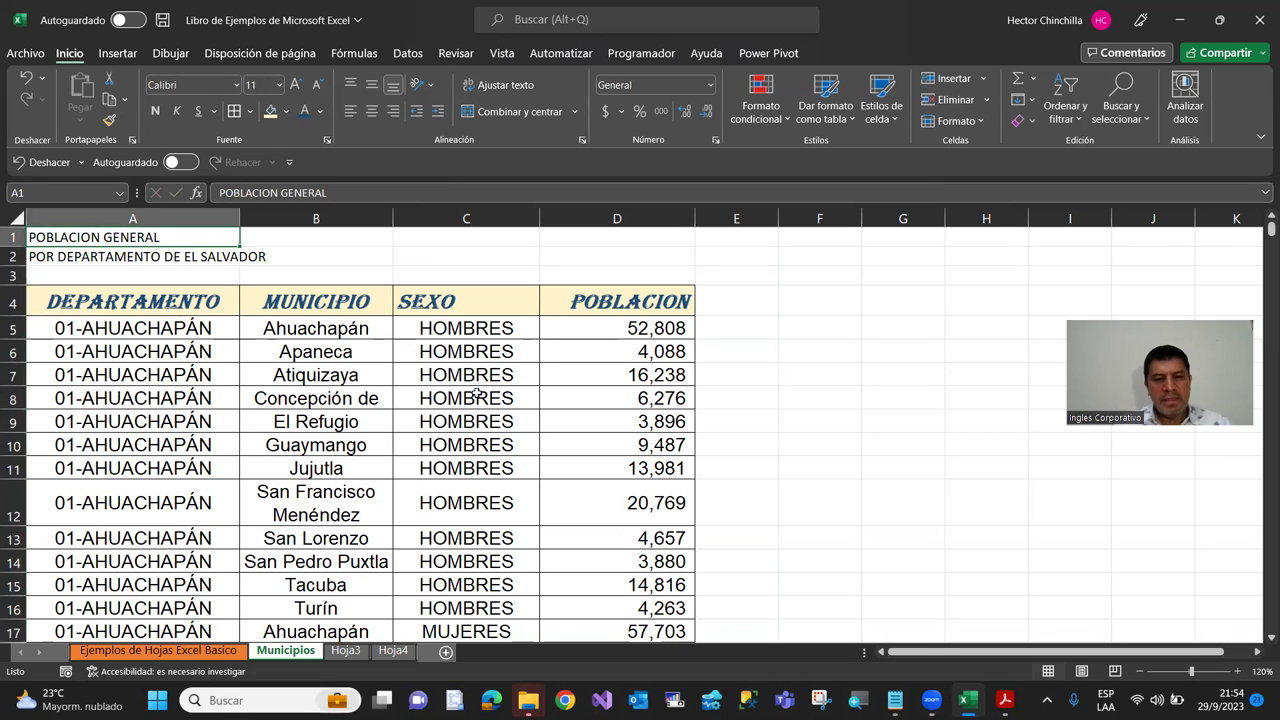
# Step: Format the A1 title POBLACION GENERAL as 18-point bold blue text
pyautogui.click(168, 400)
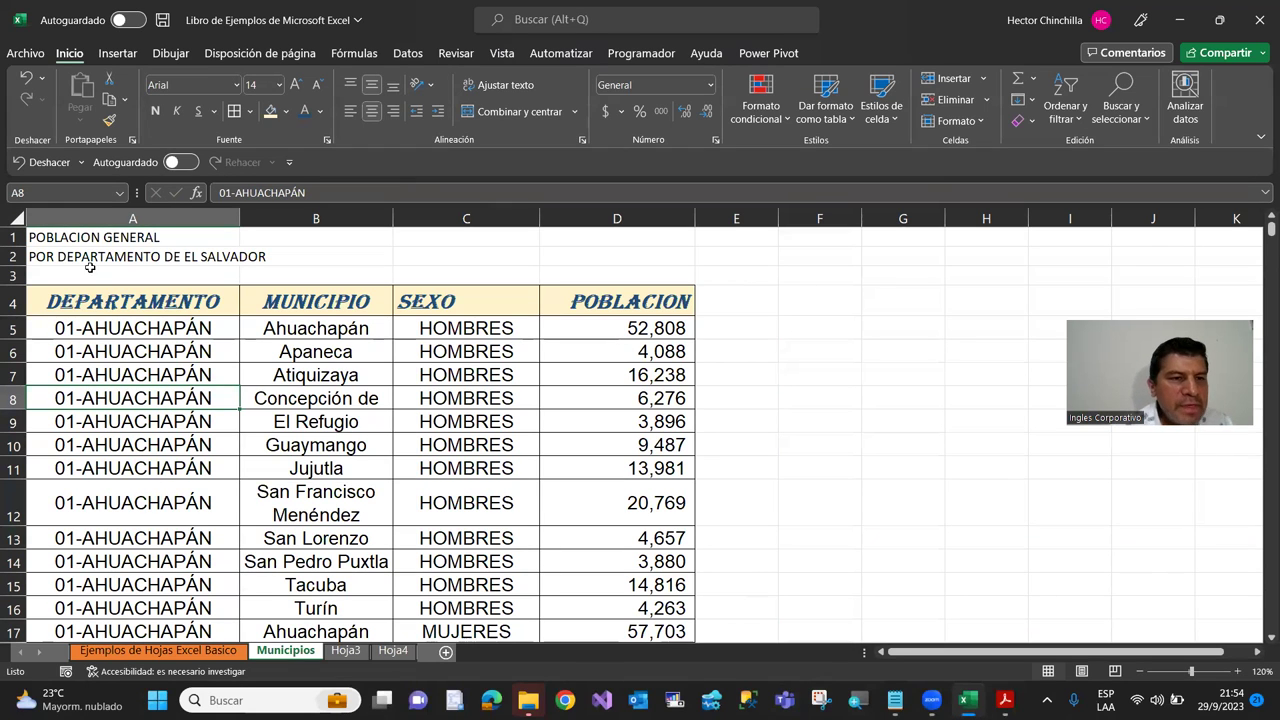
pyautogui.click(74, 239)
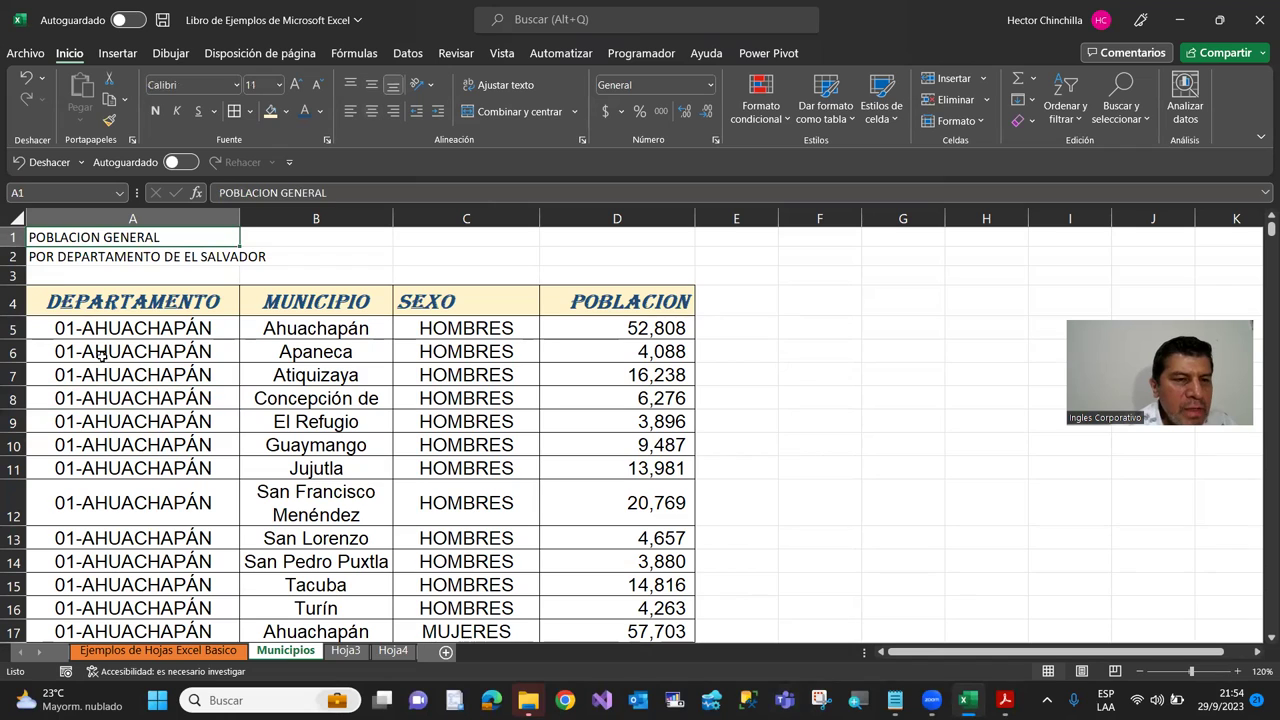
pyautogui.click(106, 421)
pyautogui.click(81, 240)
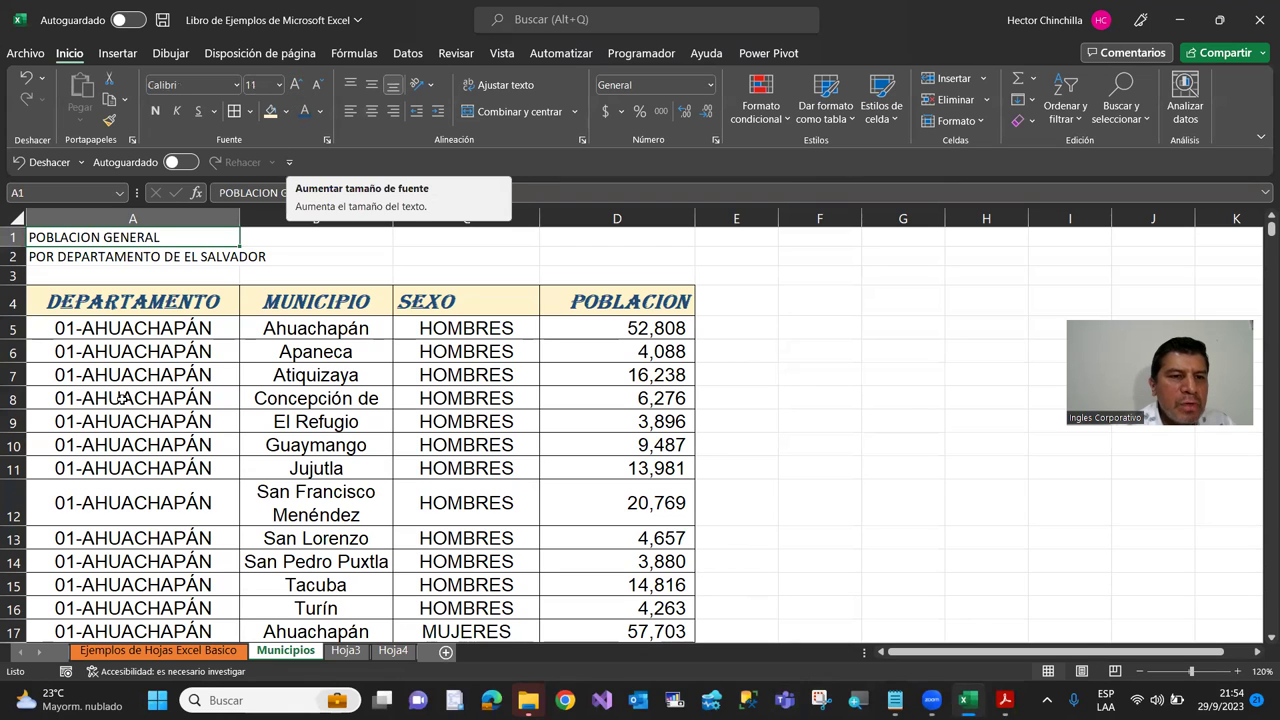
pyautogui.click(294, 88)
pyautogui.click(294, 88)
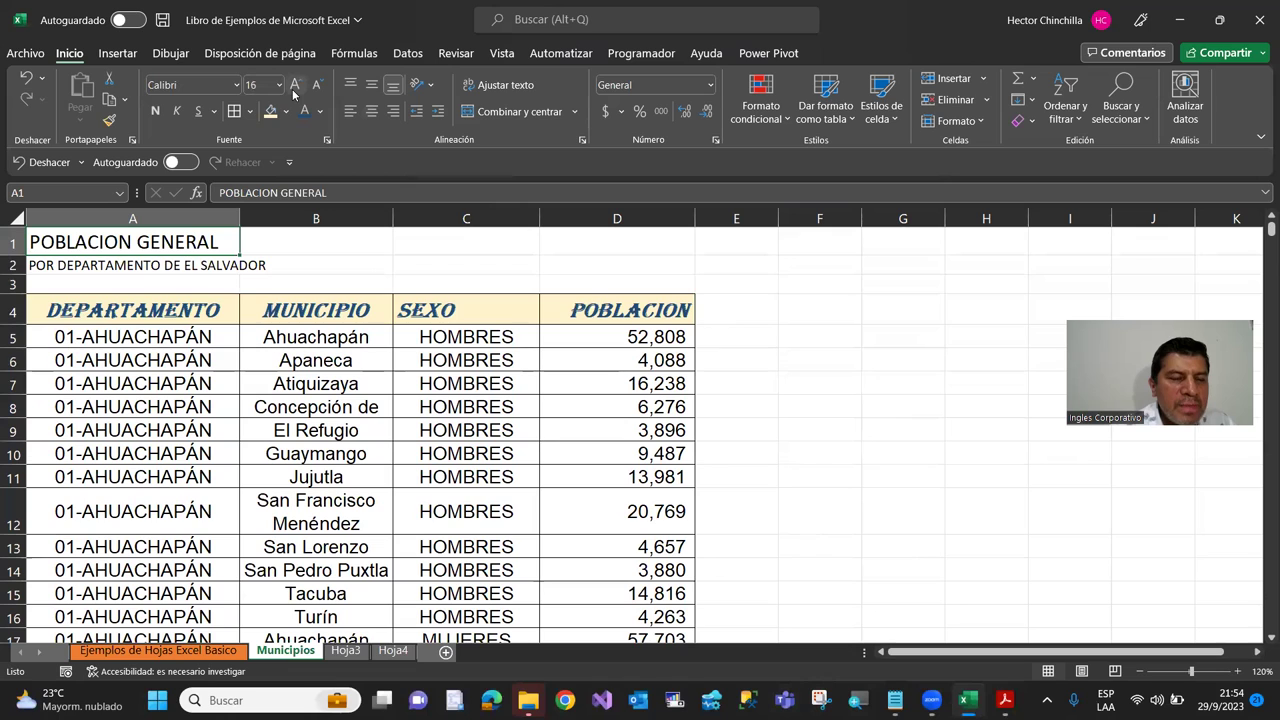
pyautogui.click(295, 85)
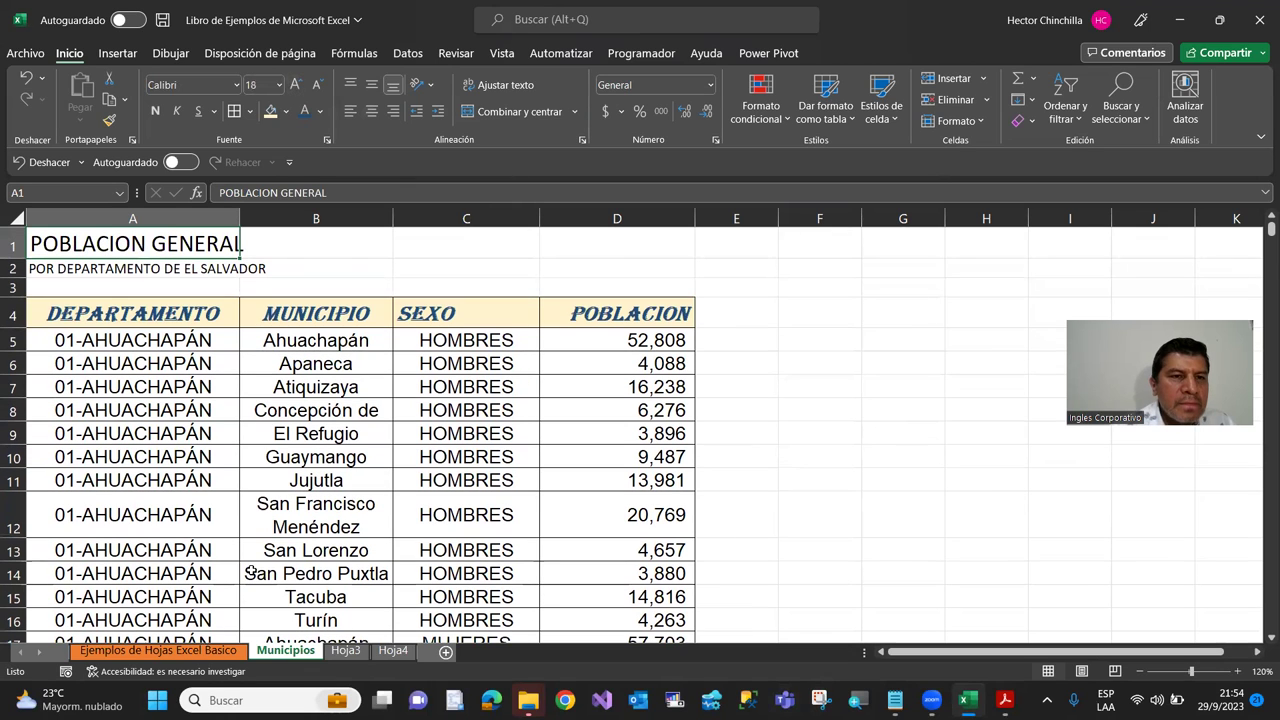
pyautogui.click(298, 116)
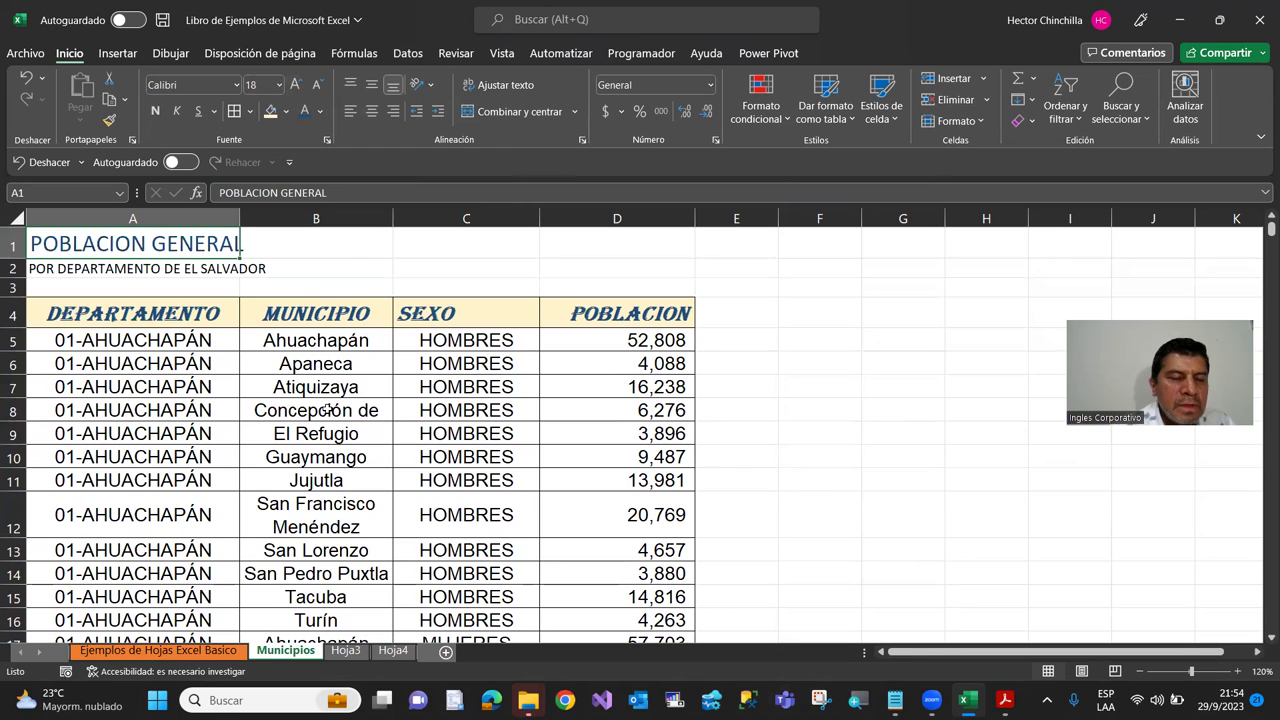
pyautogui.click(154, 113)
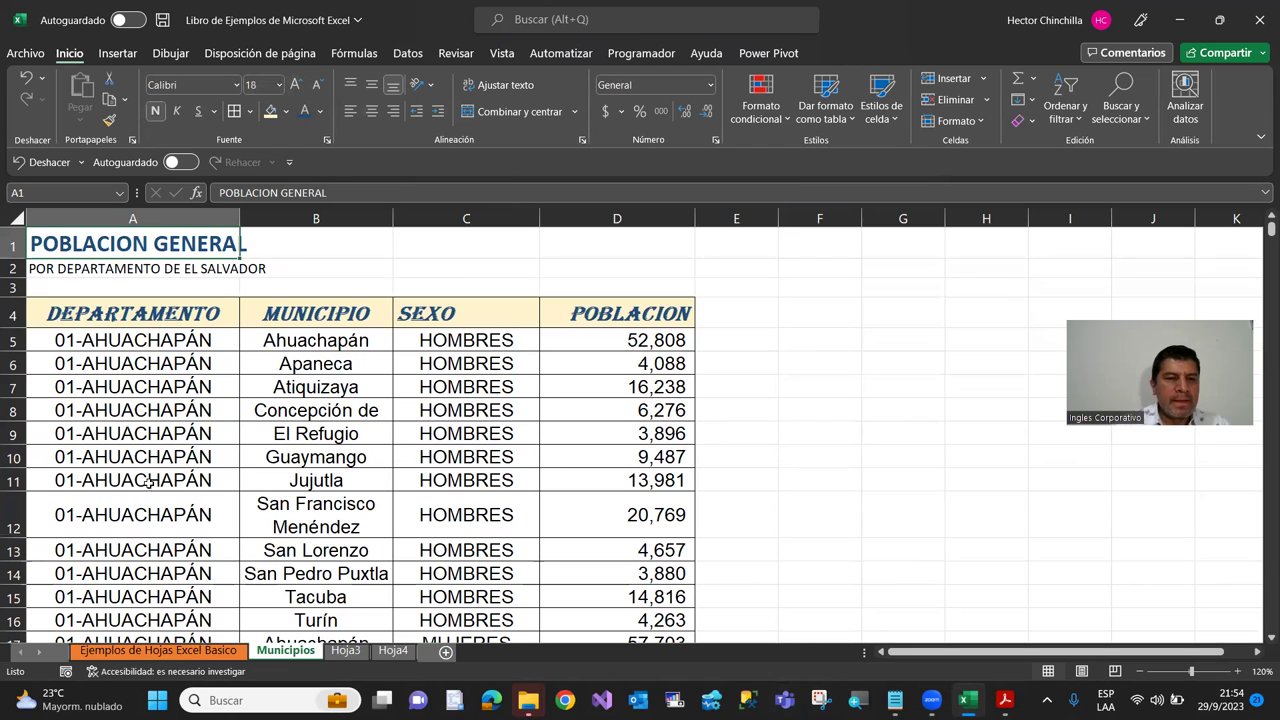
pyautogui.click(113, 432)
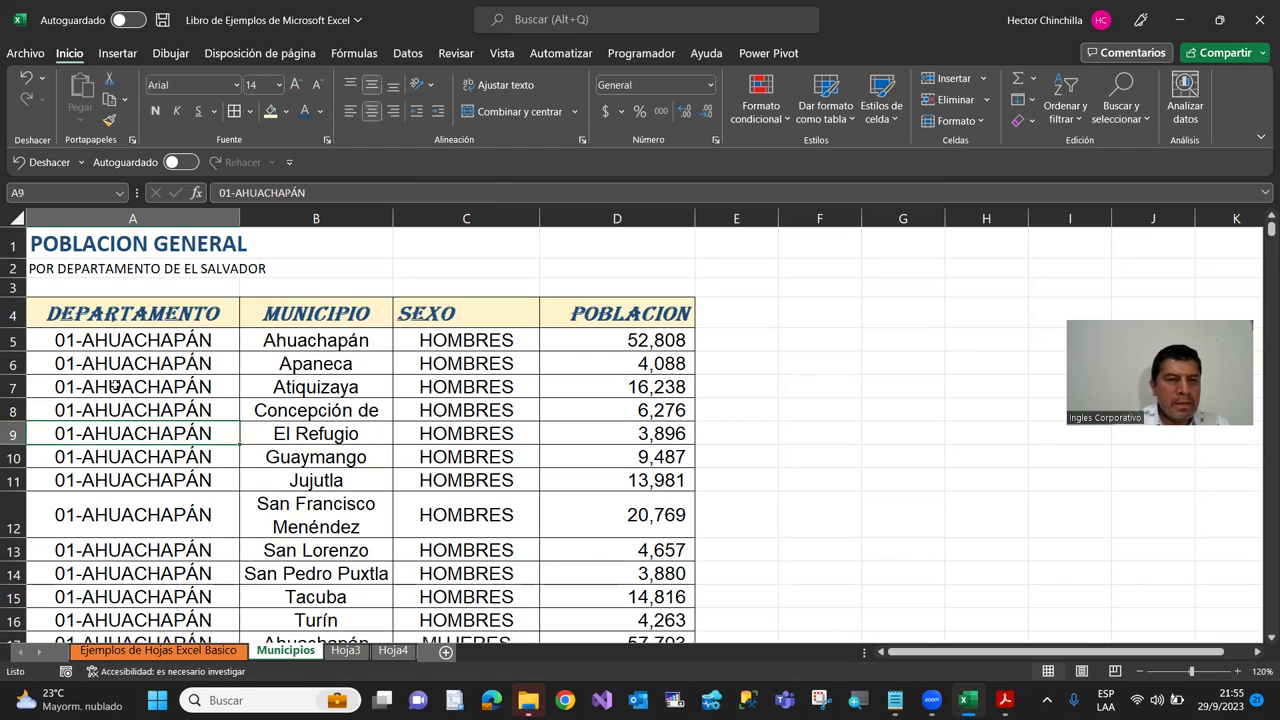
# Step: Set the A2 subtitle to font size 16 in blue
pyautogui.click(91, 270)
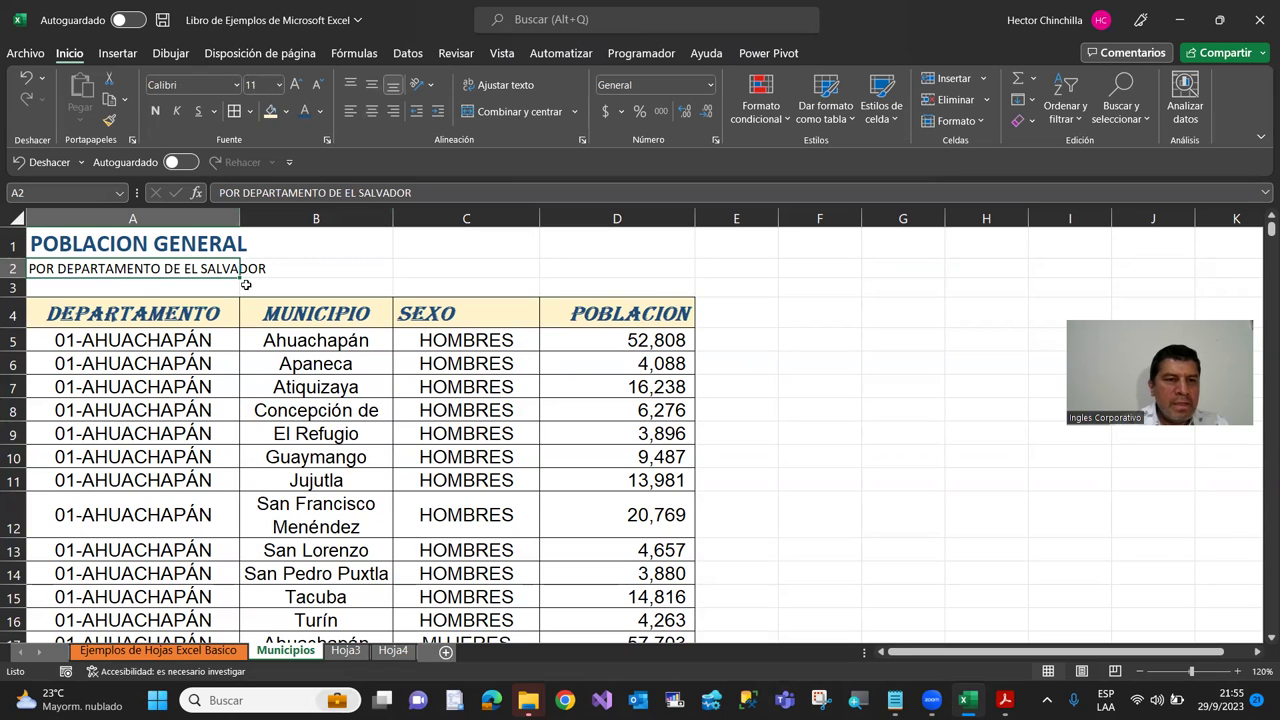
pyautogui.click(296, 85)
pyautogui.click(296, 85)
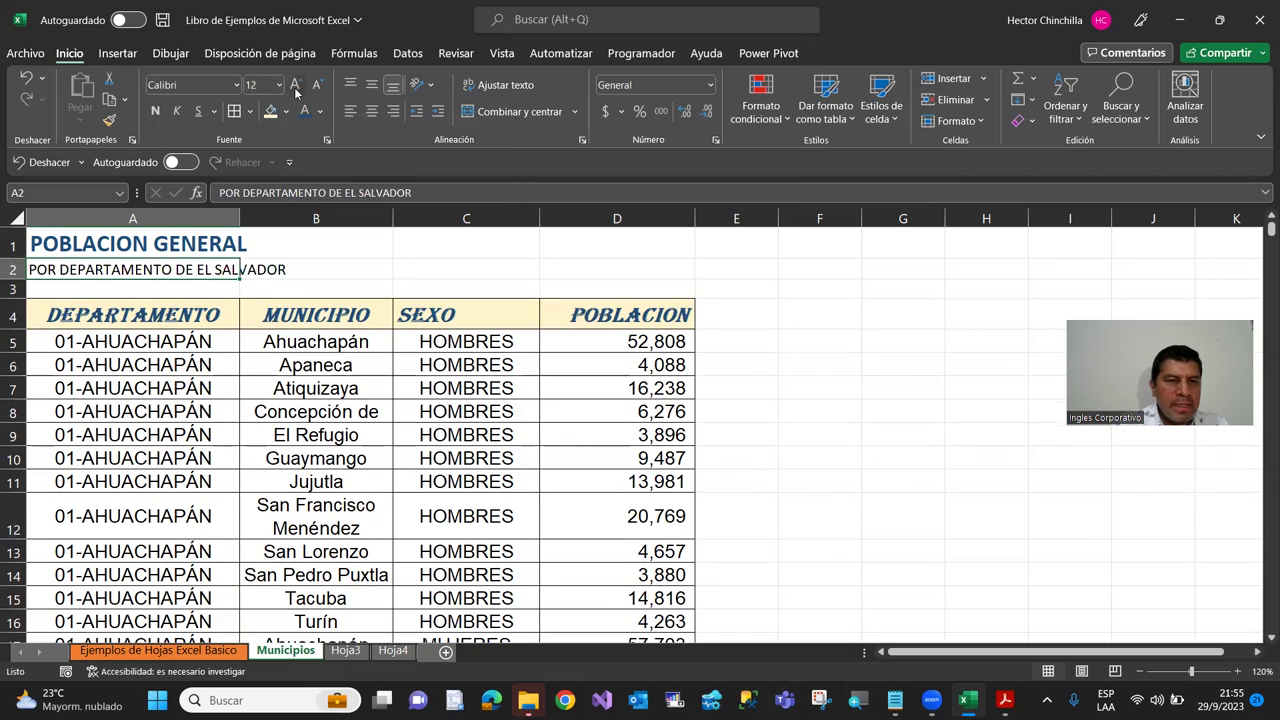
pyautogui.click(296, 85)
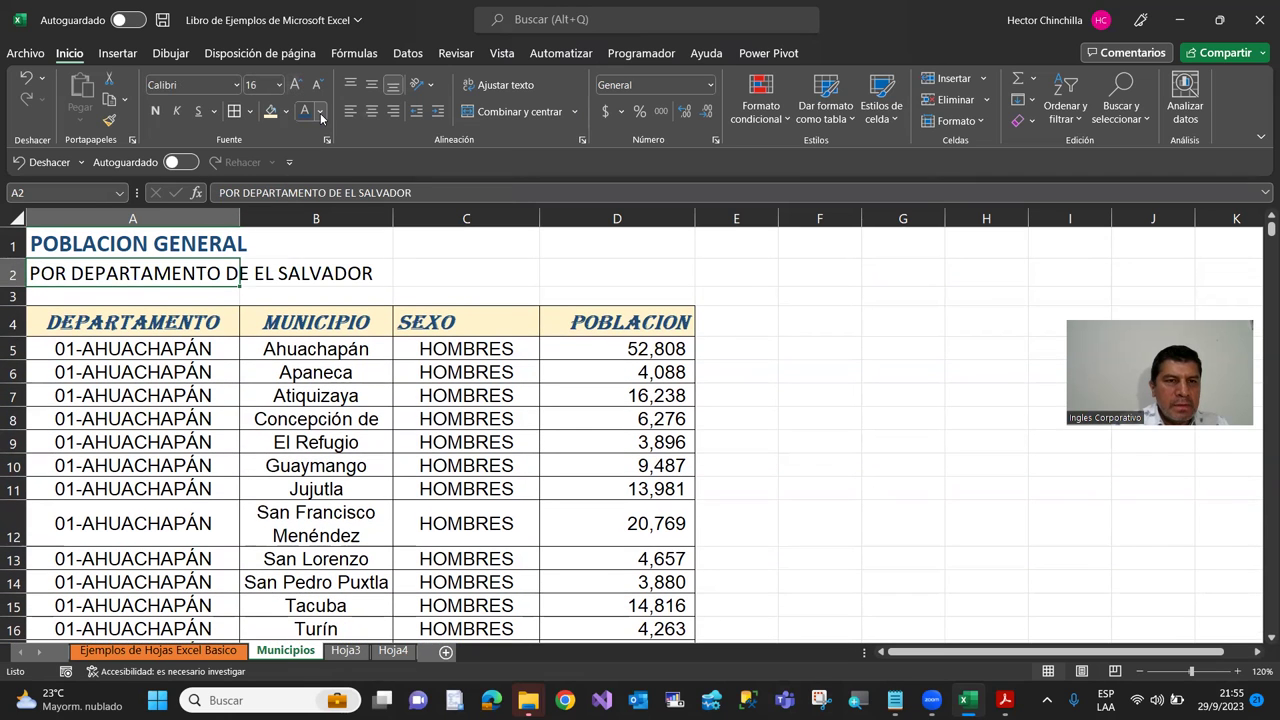
pyautogui.click(321, 116)
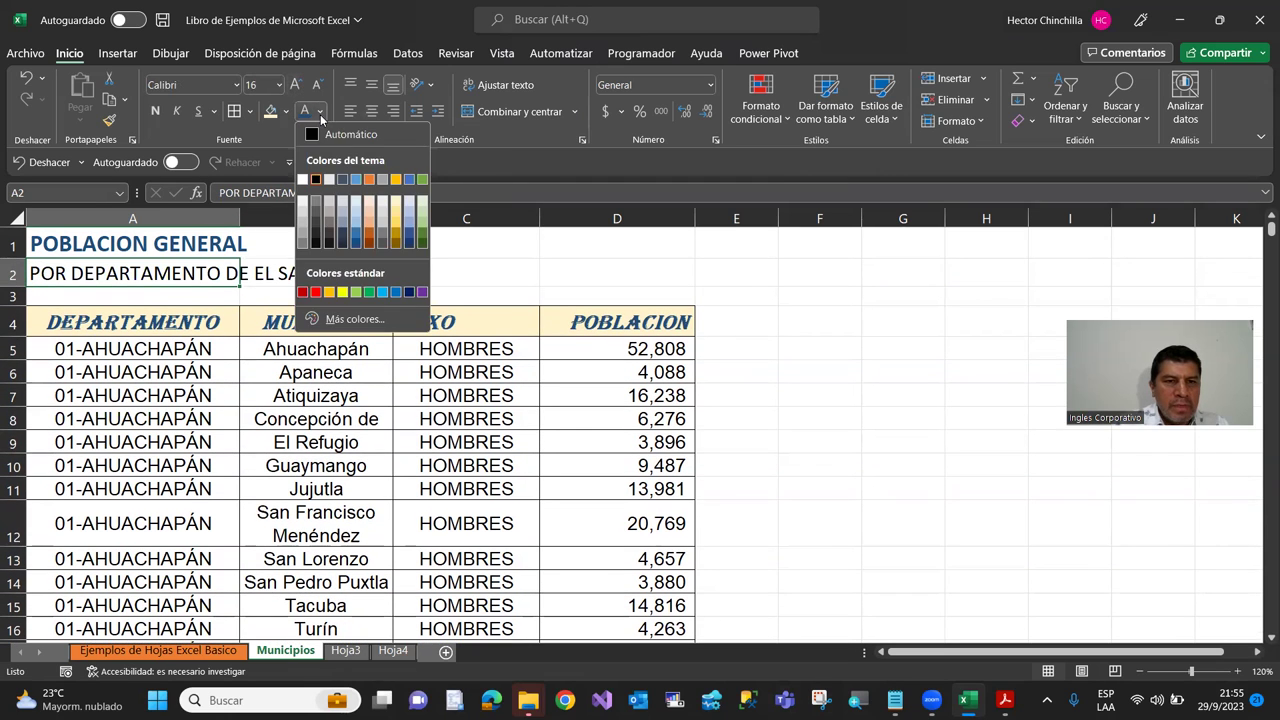
pyautogui.click(409, 238)
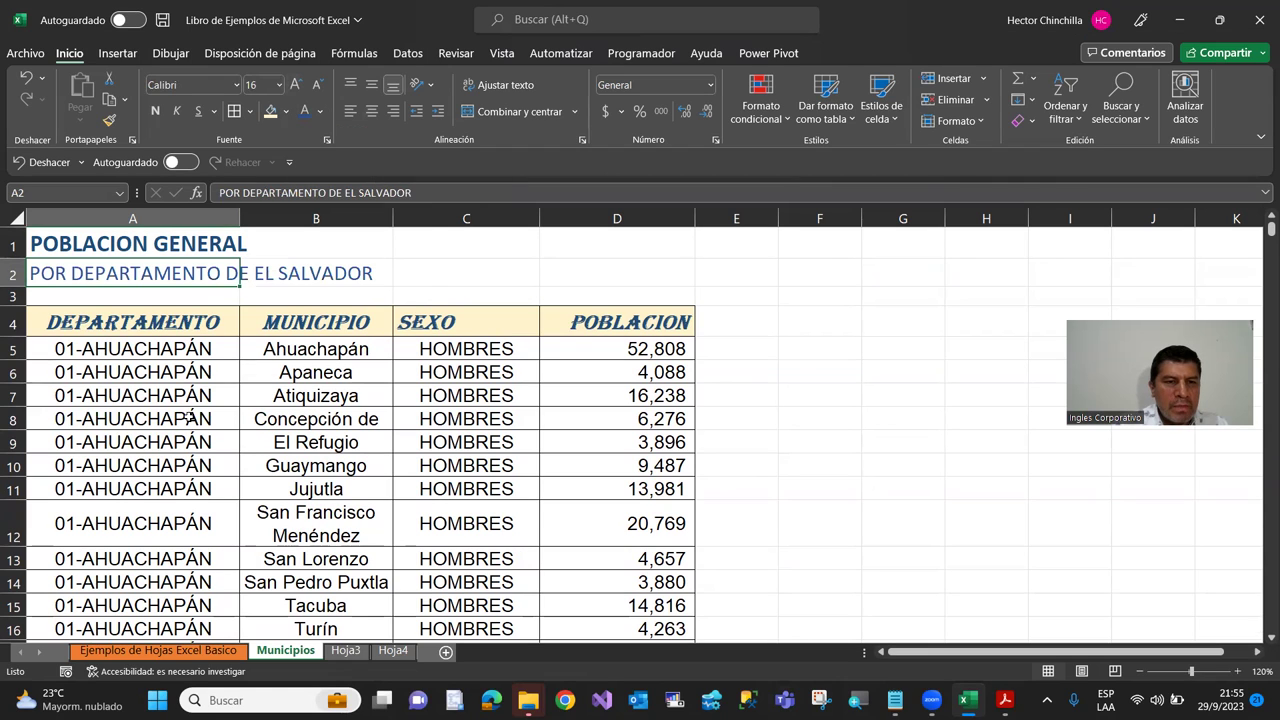
pyautogui.click(189, 418)
# Step: Make the subtitle bold, italic and underlined
pyautogui.click(75, 274)
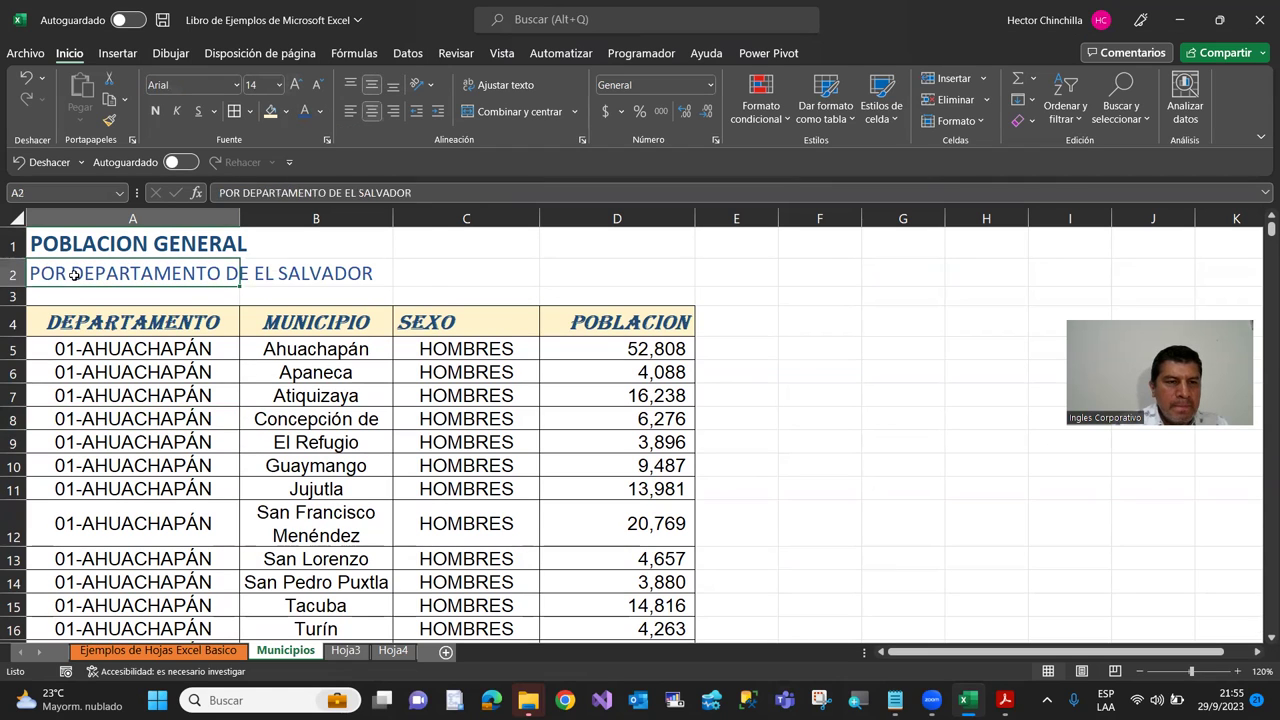
pyautogui.click(156, 111)
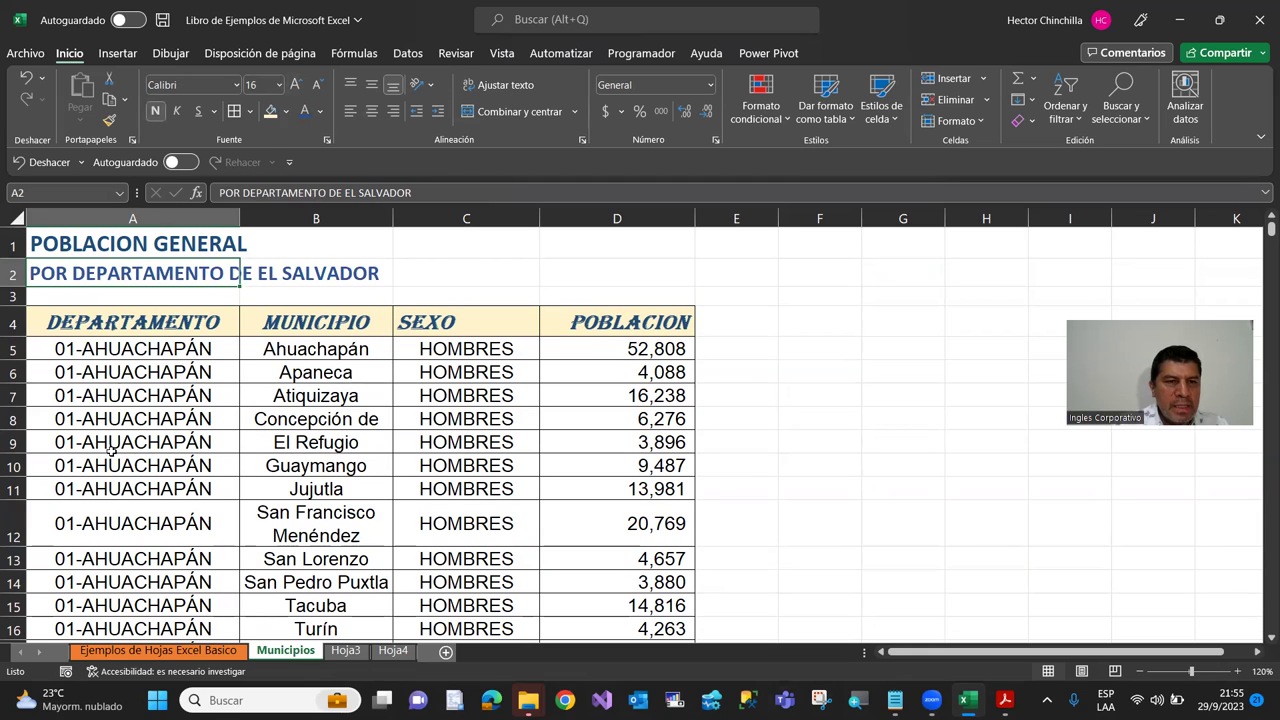
pyautogui.click(176, 112)
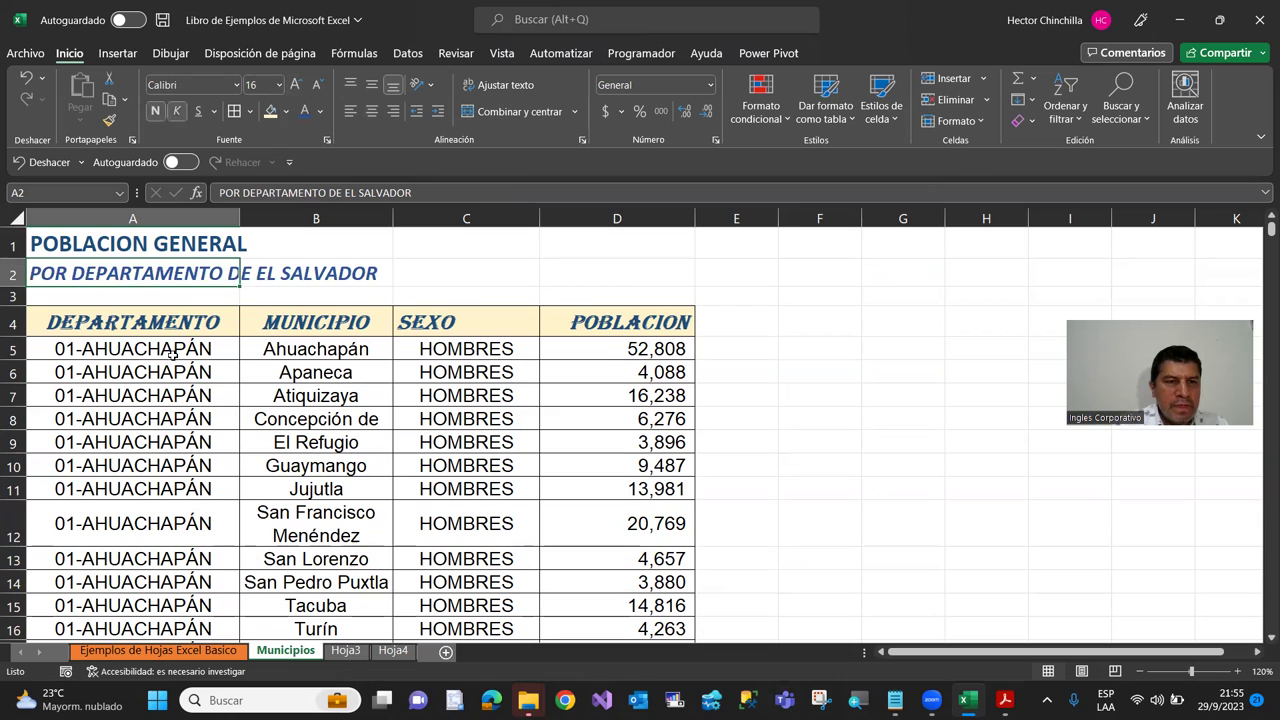
pyautogui.click(137, 413)
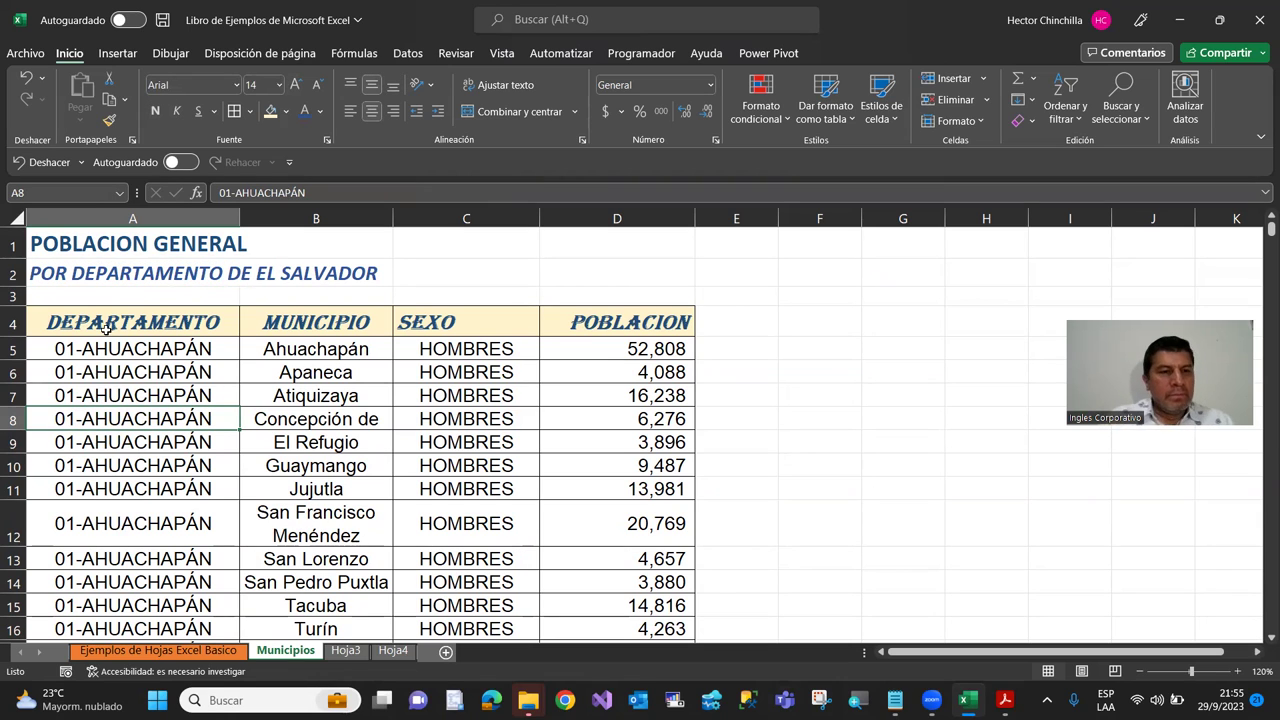
pyautogui.click(91, 249)
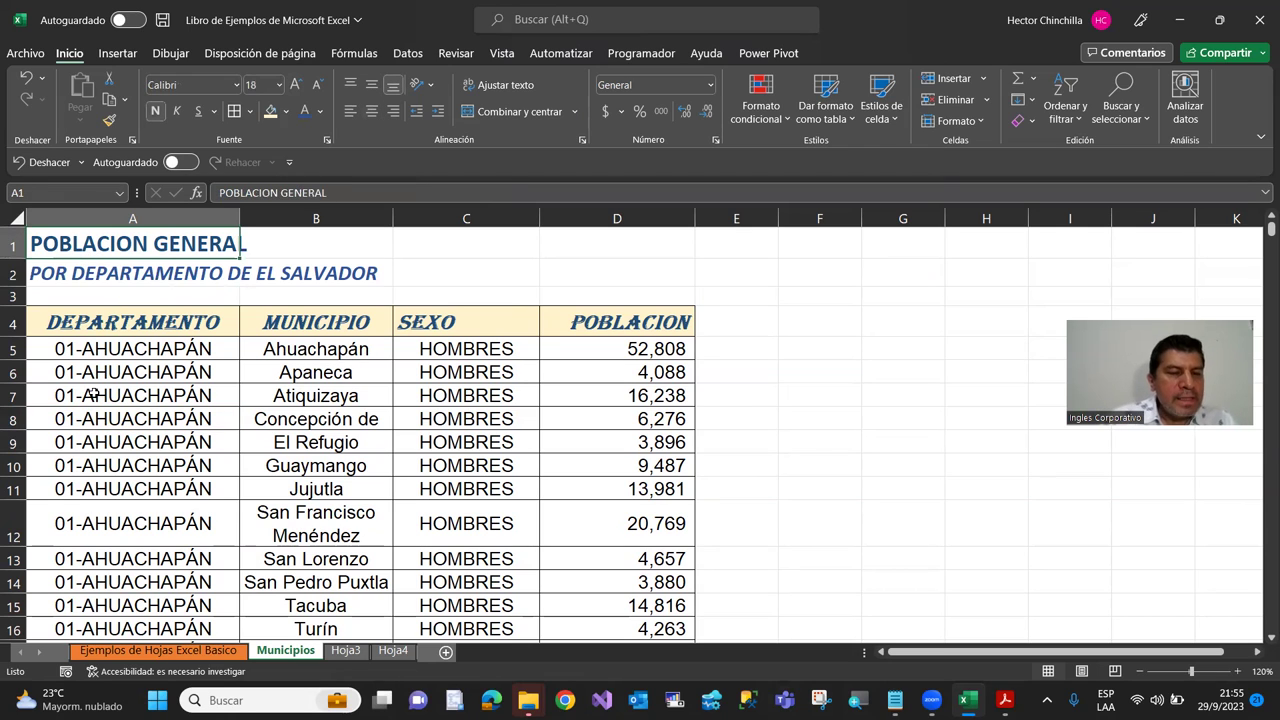
pyautogui.click(121, 274)
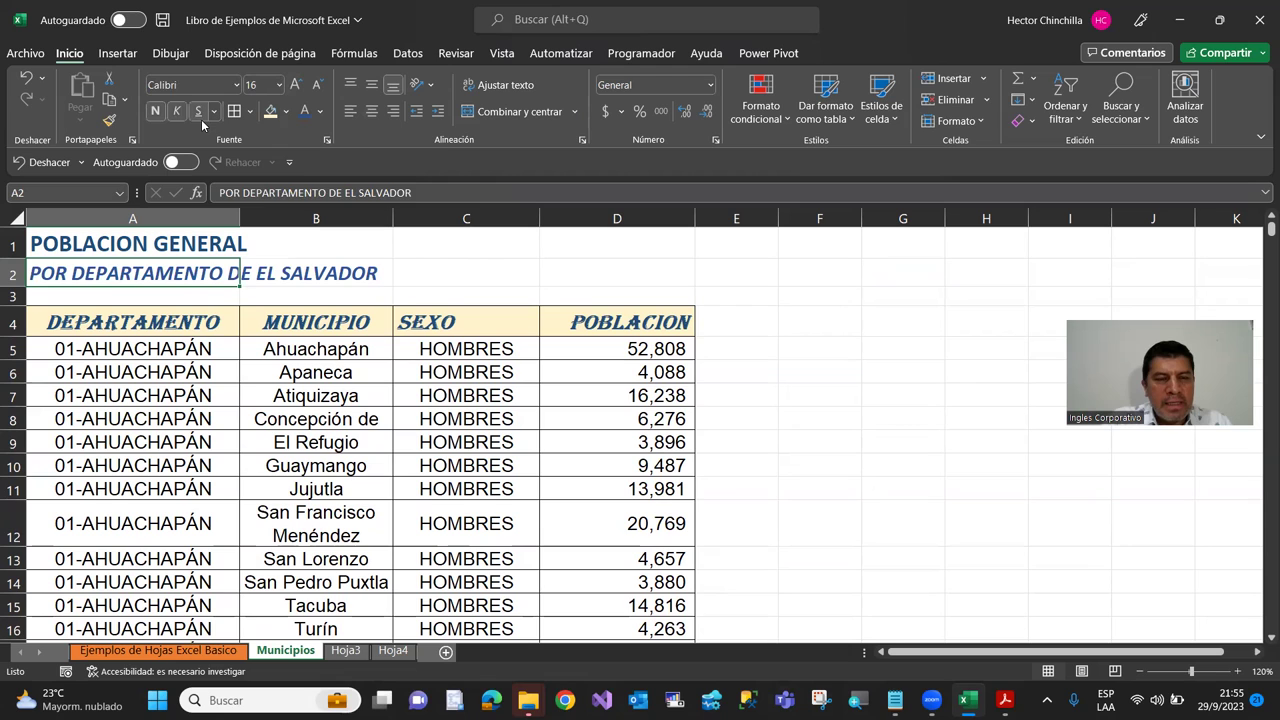
pyautogui.click(202, 121)
pyautogui.click(181, 438)
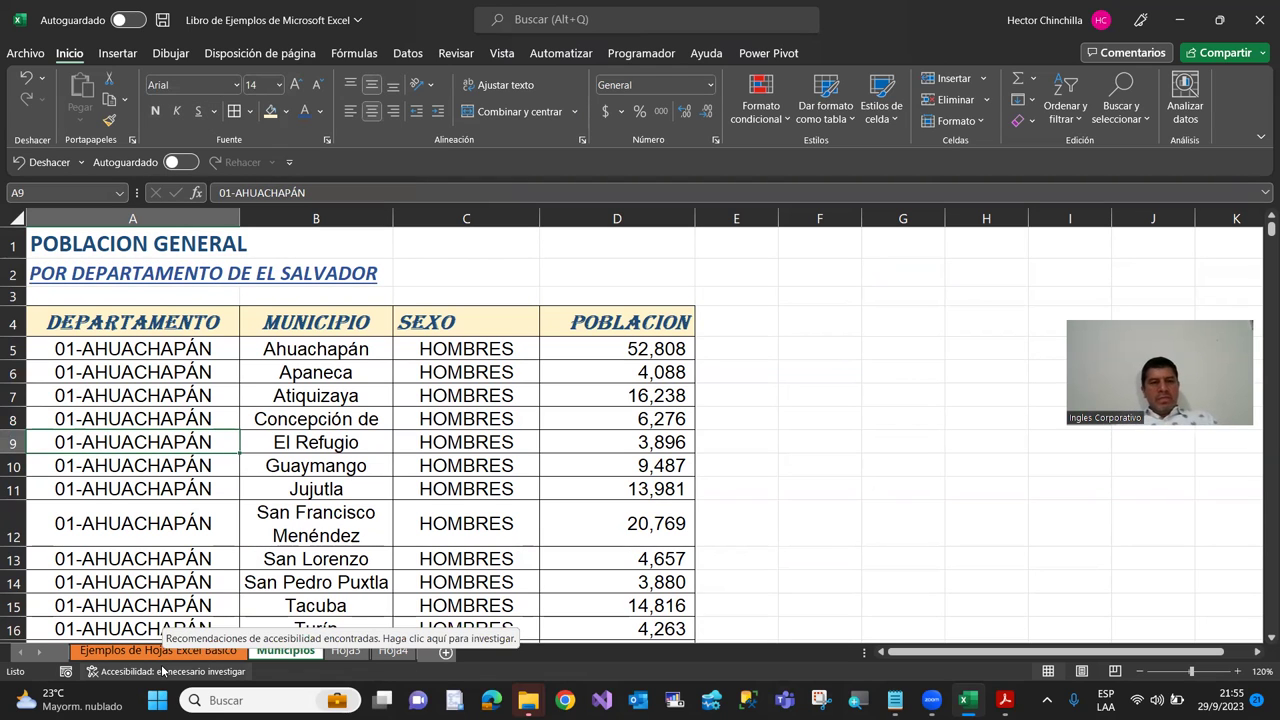
# Step: Move across the table's header row and back to title cell A1
pyautogui.click(200, 296)
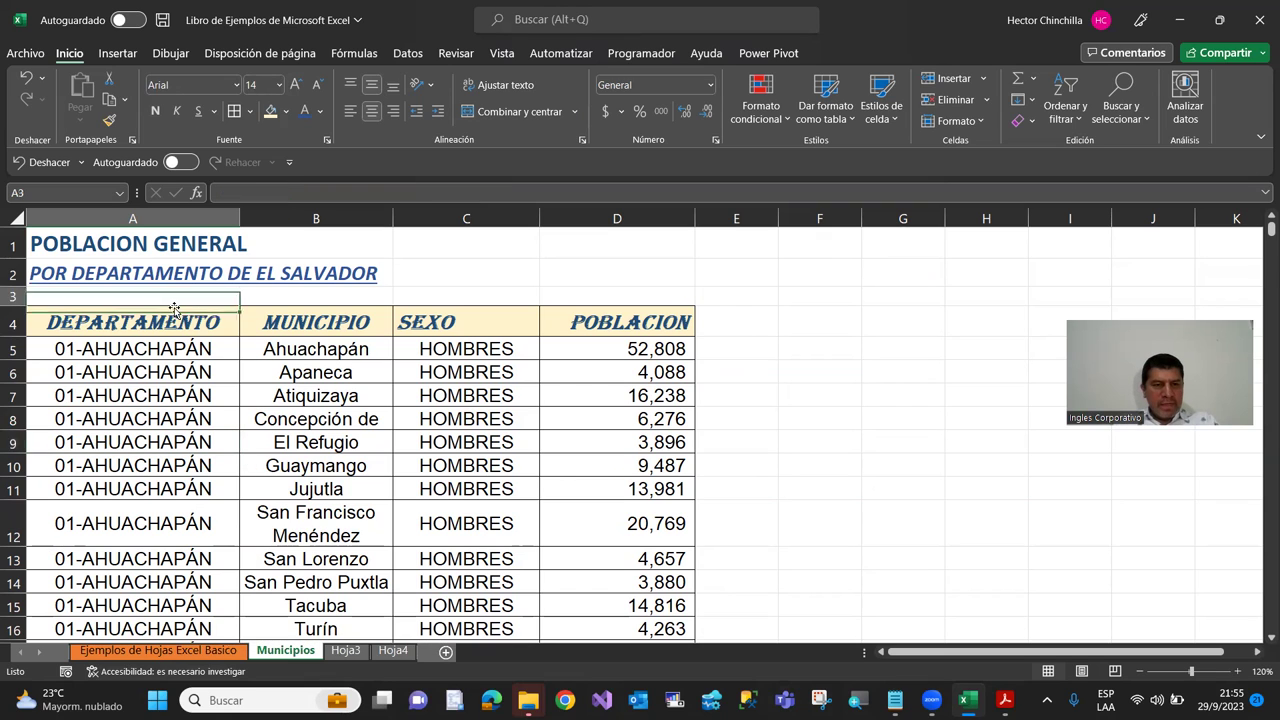
pyautogui.press('Up')
pyautogui.press('Up')
pyautogui.press('Down')
pyautogui.press('Down')
pyautogui.press('Down')
pyautogui.press('Right')
pyautogui.press('Right')
pyautogui.press('Right')
pyautogui.press('Left')
pyautogui.press('Left')
pyautogui.press('Left')
pyautogui.press('Right')
pyautogui.press('Right')
pyautogui.press('Right')
pyautogui.press('Left')
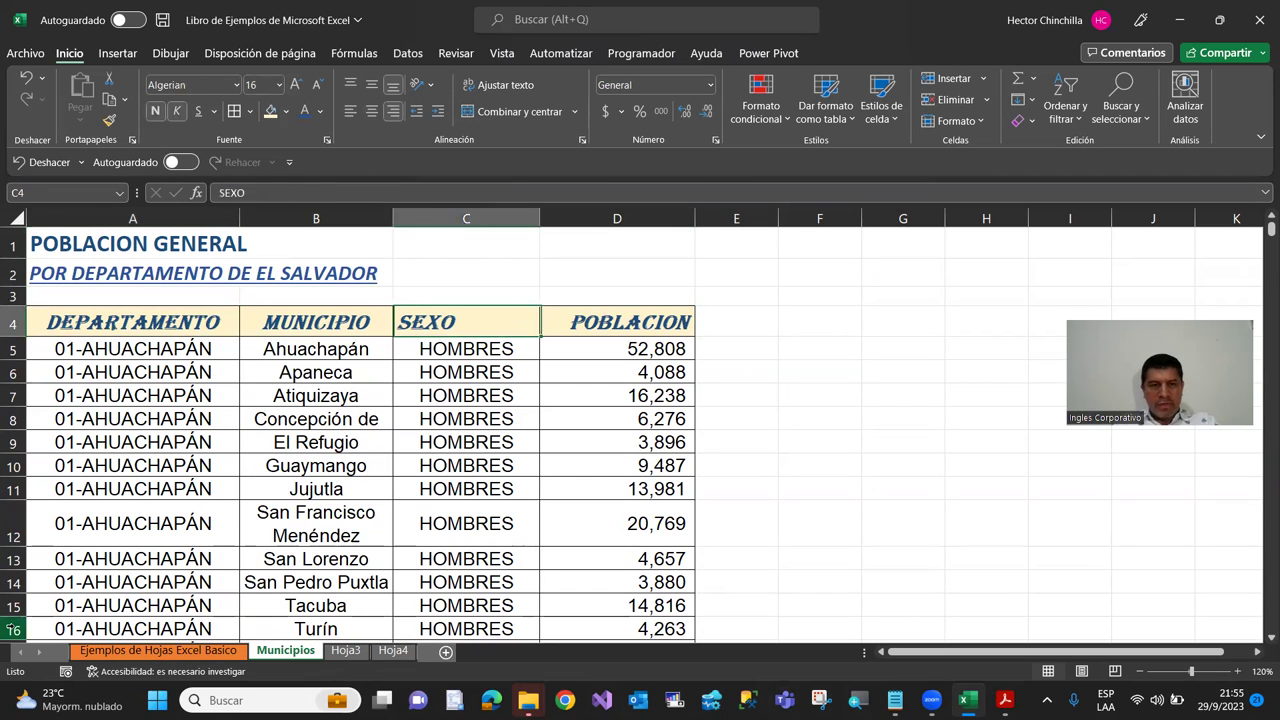
pyautogui.press('Left')
pyautogui.press('Up')
pyautogui.press('Up')
pyautogui.press('Up')
pyautogui.press('Left')
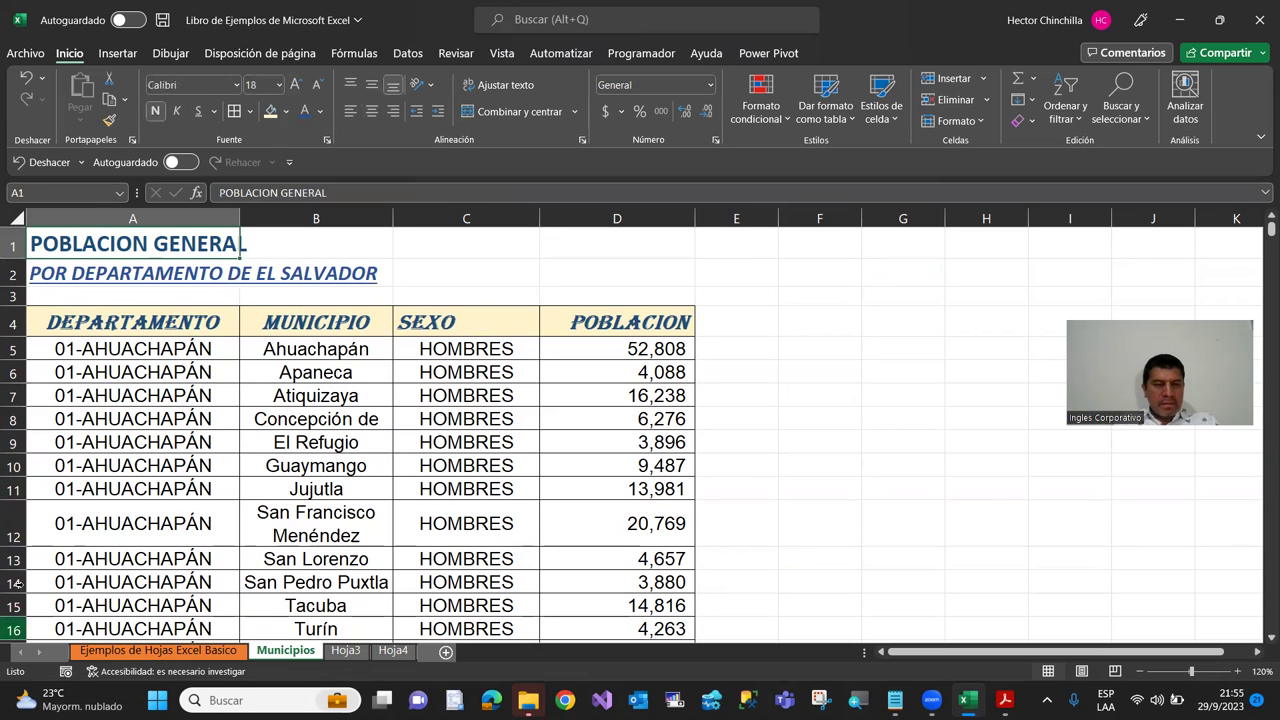
# Step: Pad the POBLACION GENERAL title with leading spaces
pyautogui.click(220, 192)
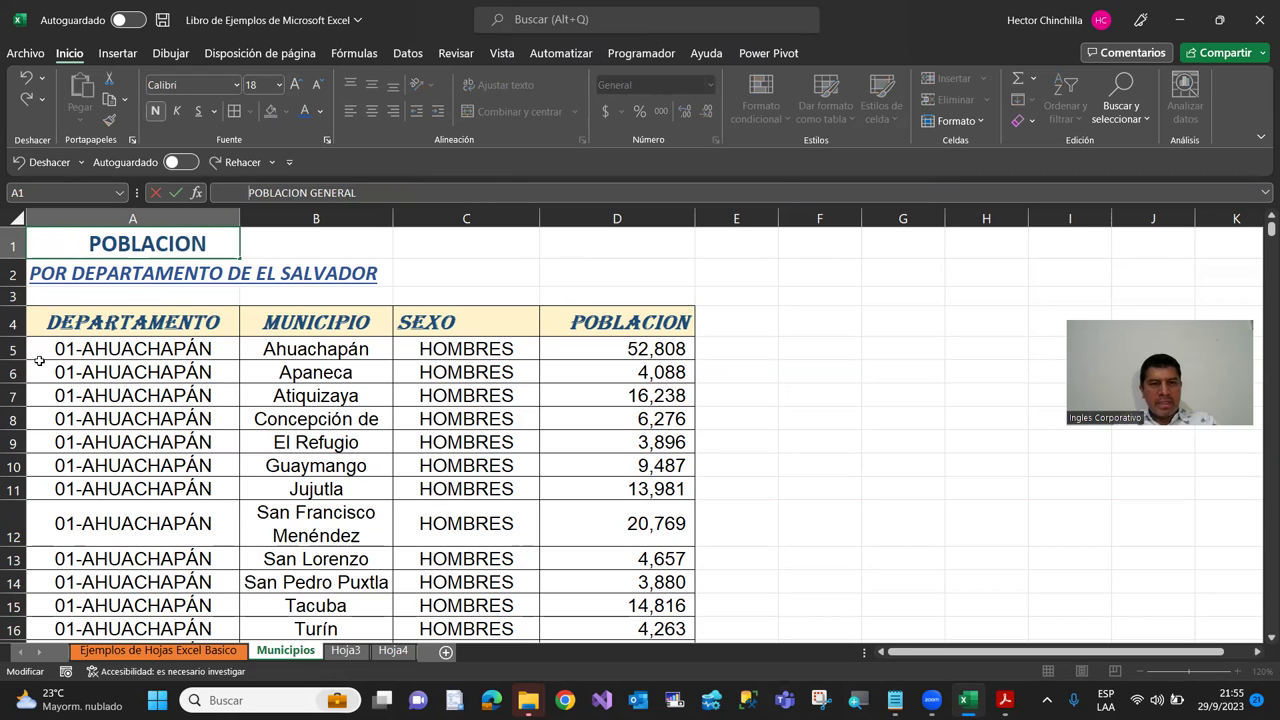
pyautogui.hotkey('ctrl', 'Return')
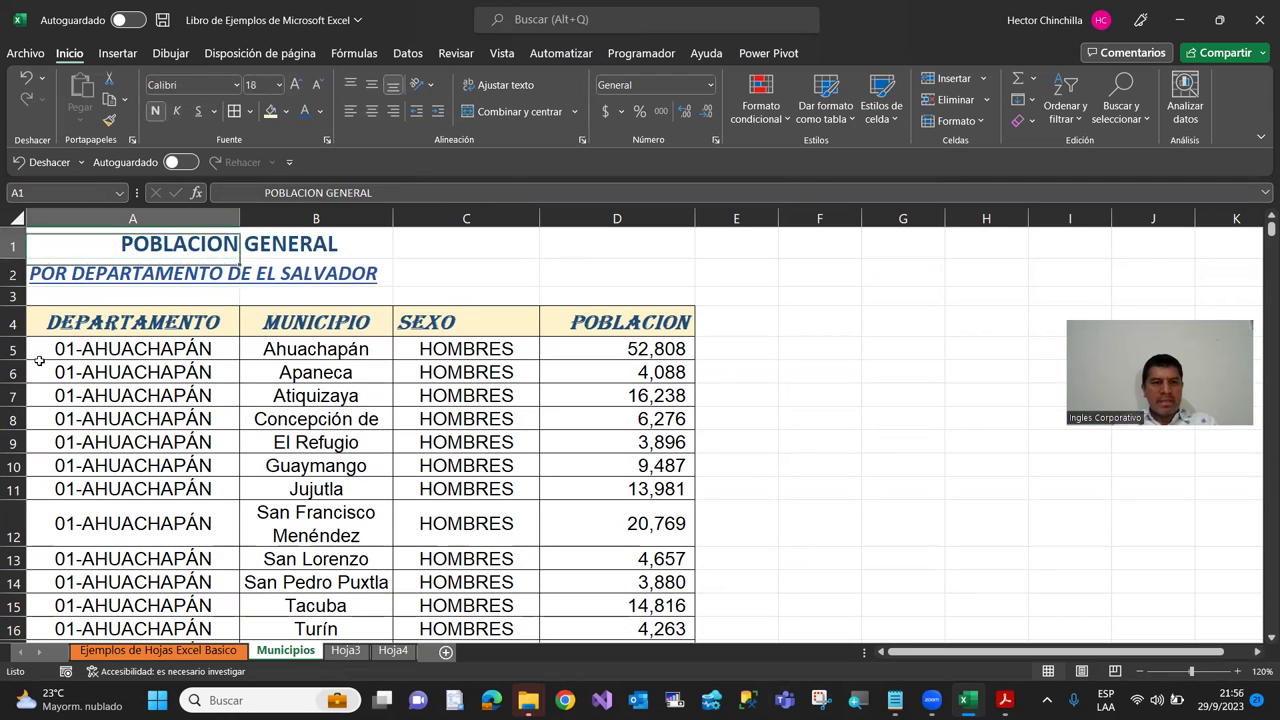
pyautogui.press('F2')
pyautogui.press('Home')
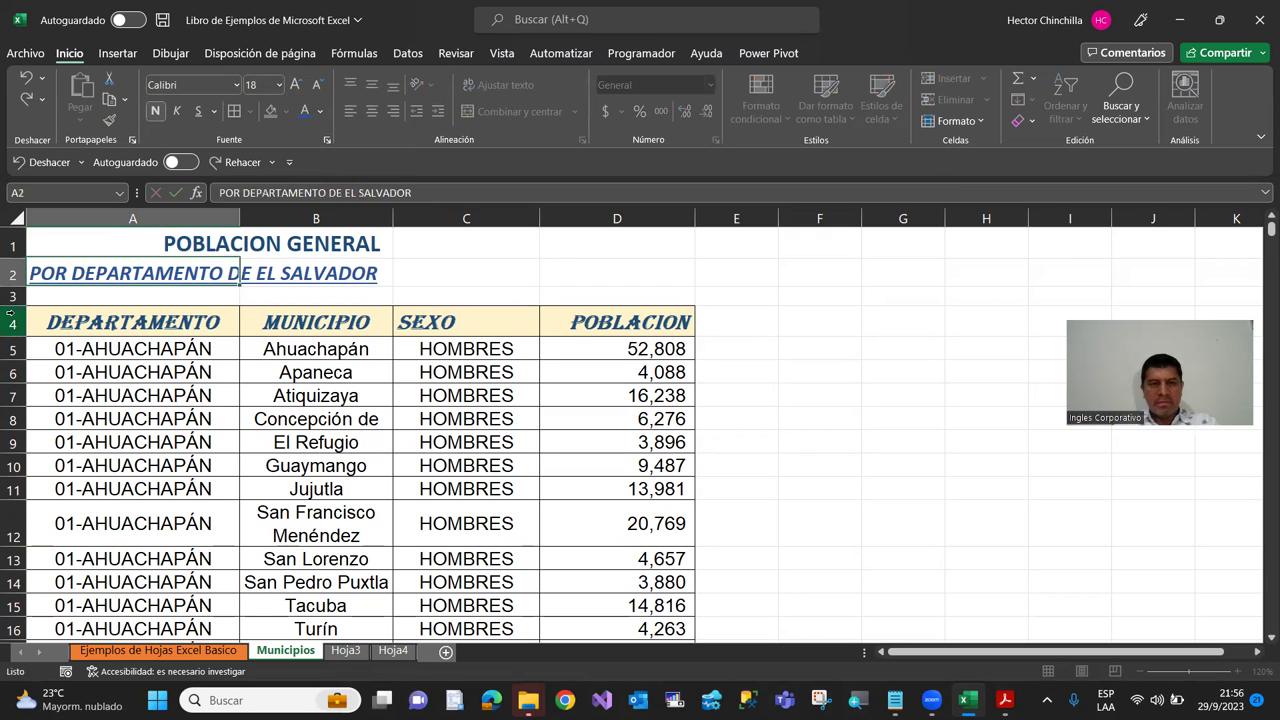
pyautogui.press('Return')
pyautogui.press('Up')
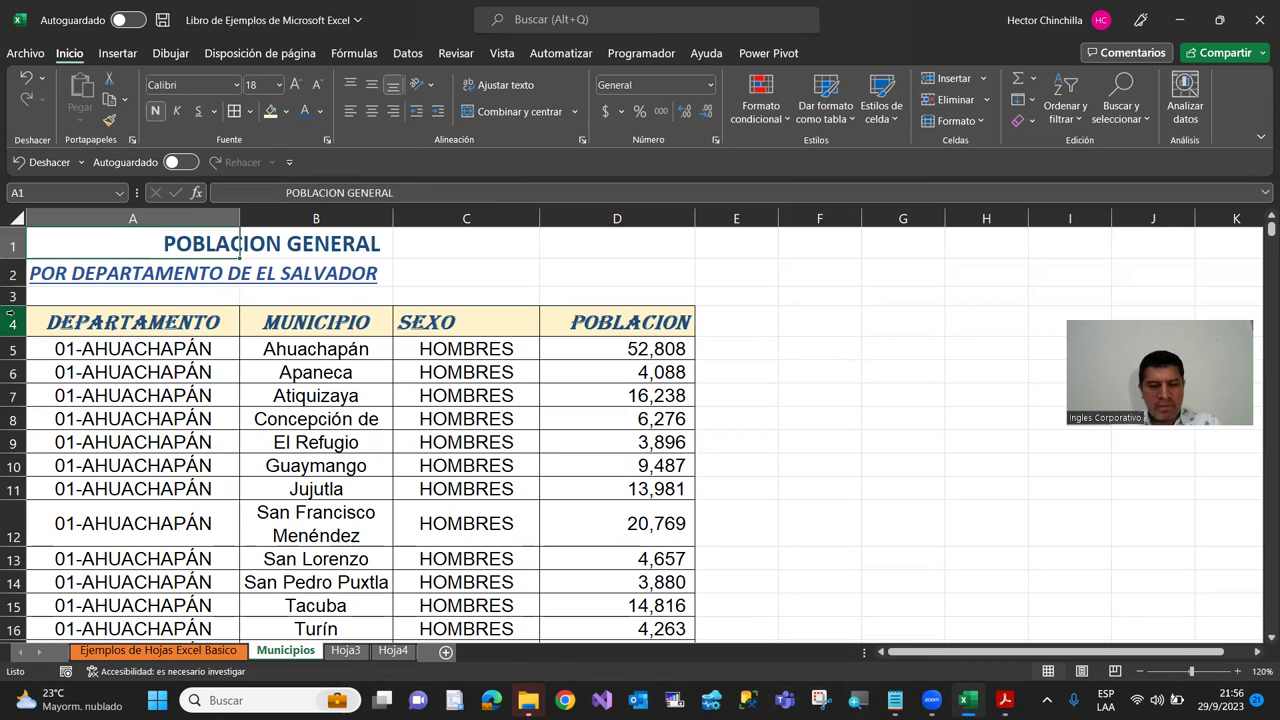
# Step: Undo the leading spaces so the title sits flush left again
pyautogui.hotkey('ctrl', 'z')
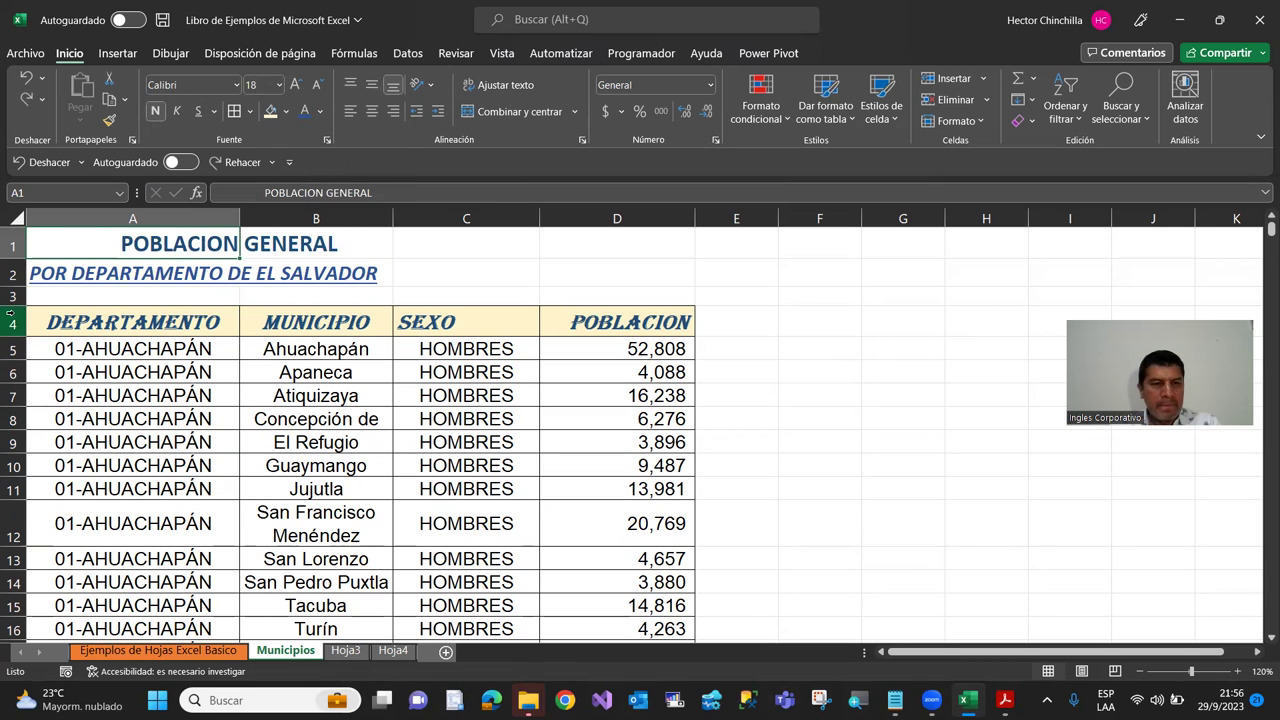
pyautogui.hotkey('ctrl', 'z')
pyautogui.press('Down')
pyautogui.press('Down')
pyautogui.press('Up')
pyautogui.press('Up')
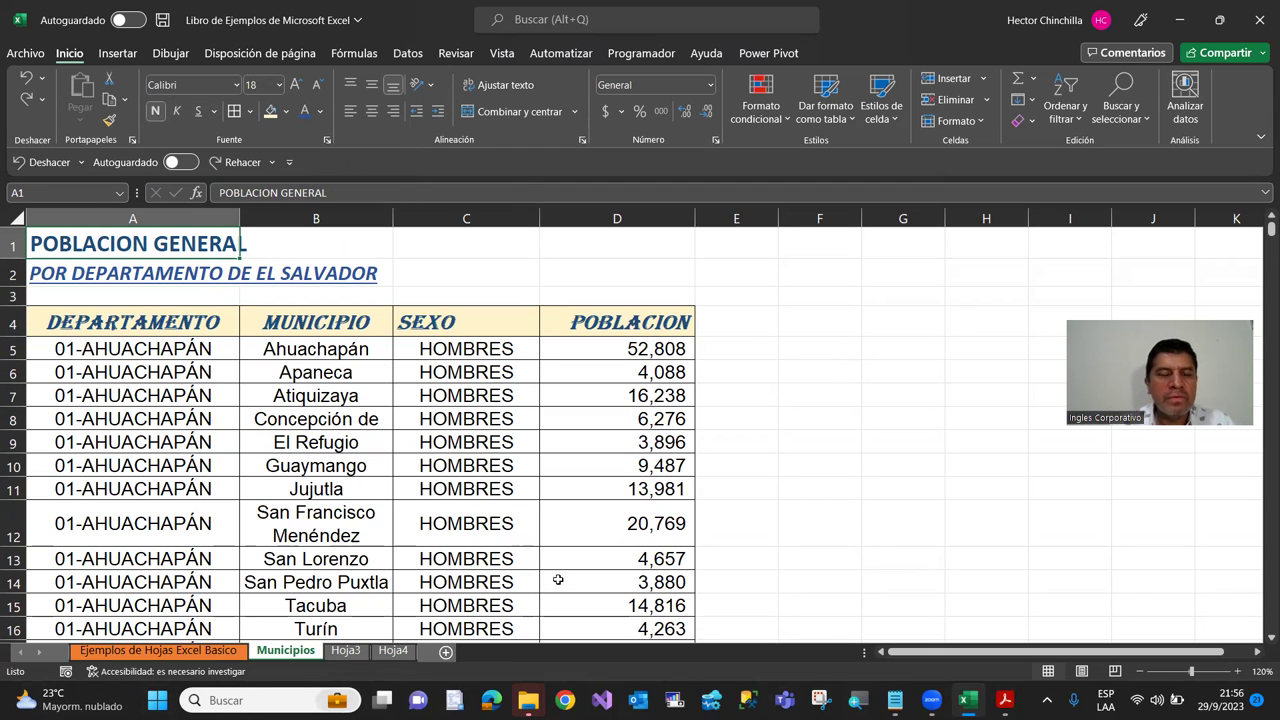
pyautogui.press('Down')
pyautogui.press('Up')
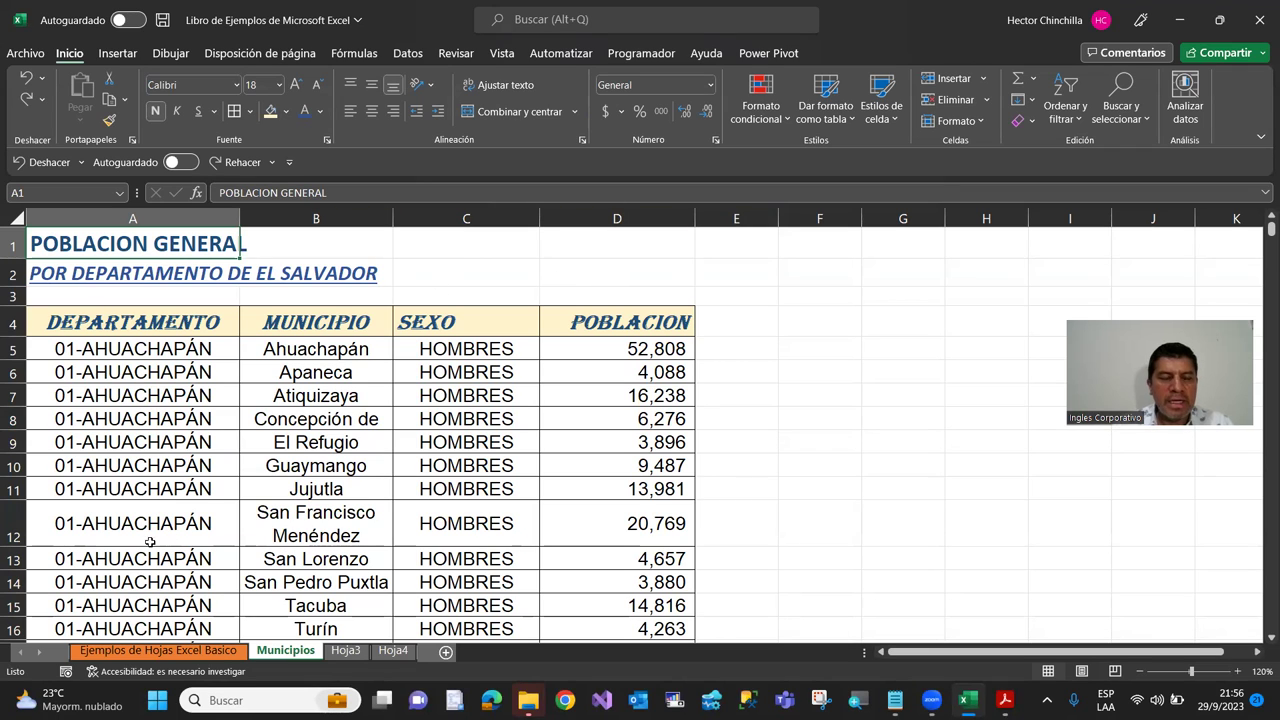
pyautogui.press('Down')
pyautogui.press('Down')
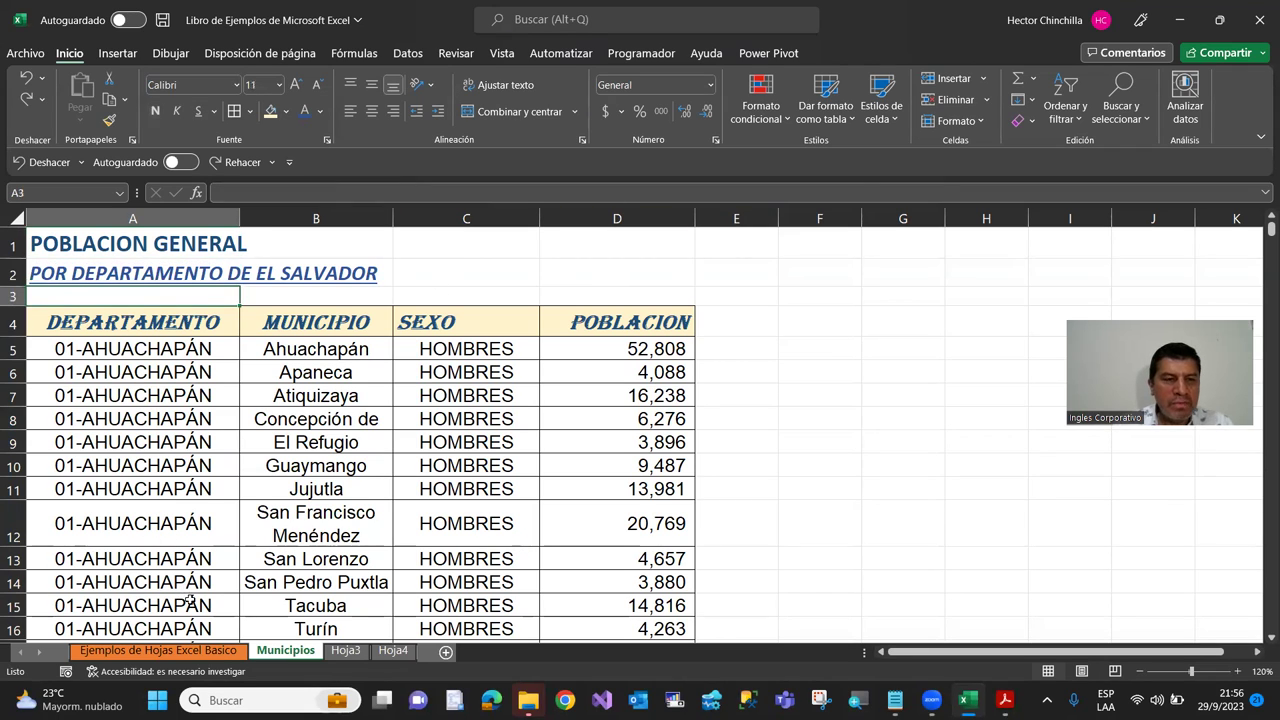
pyautogui.press('Up')
pyautogui.press('Up')
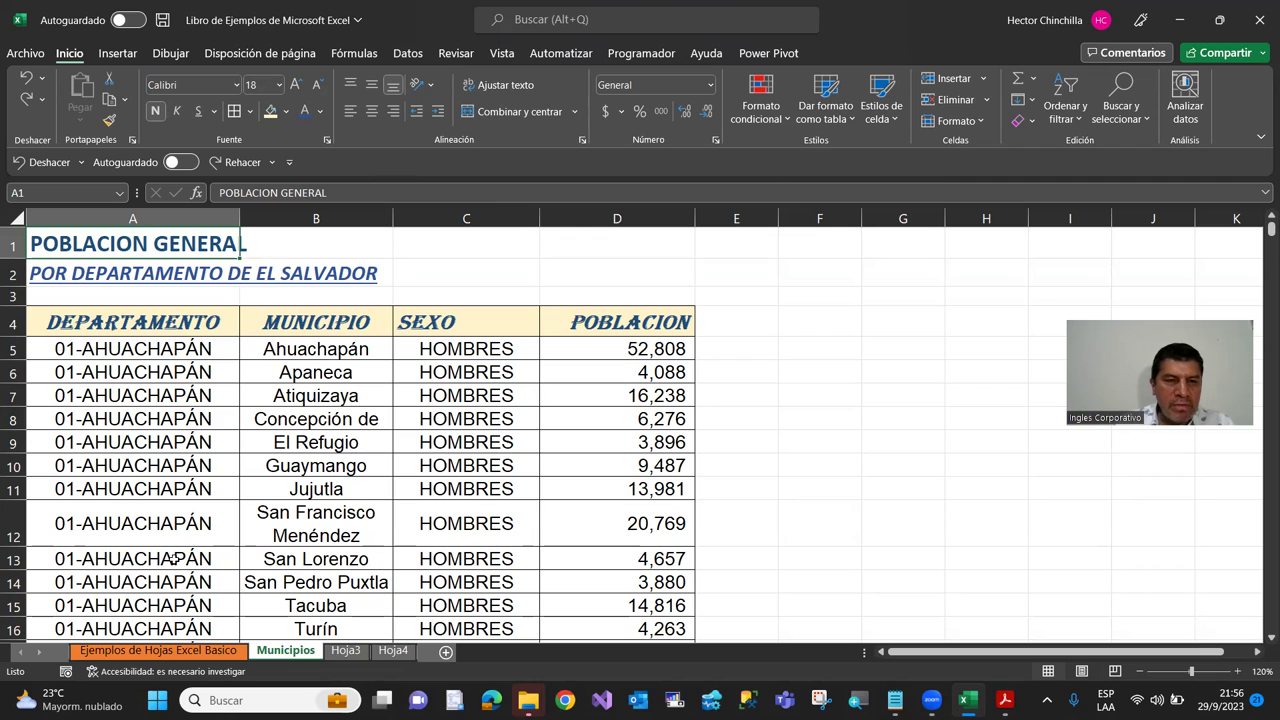
# Step: Merge and centre the POBLACION GENERAL title across A1:D1
pyautogui.hotkey('shift', 'Right')
pyautogui.hotkey('shift', 'Right')
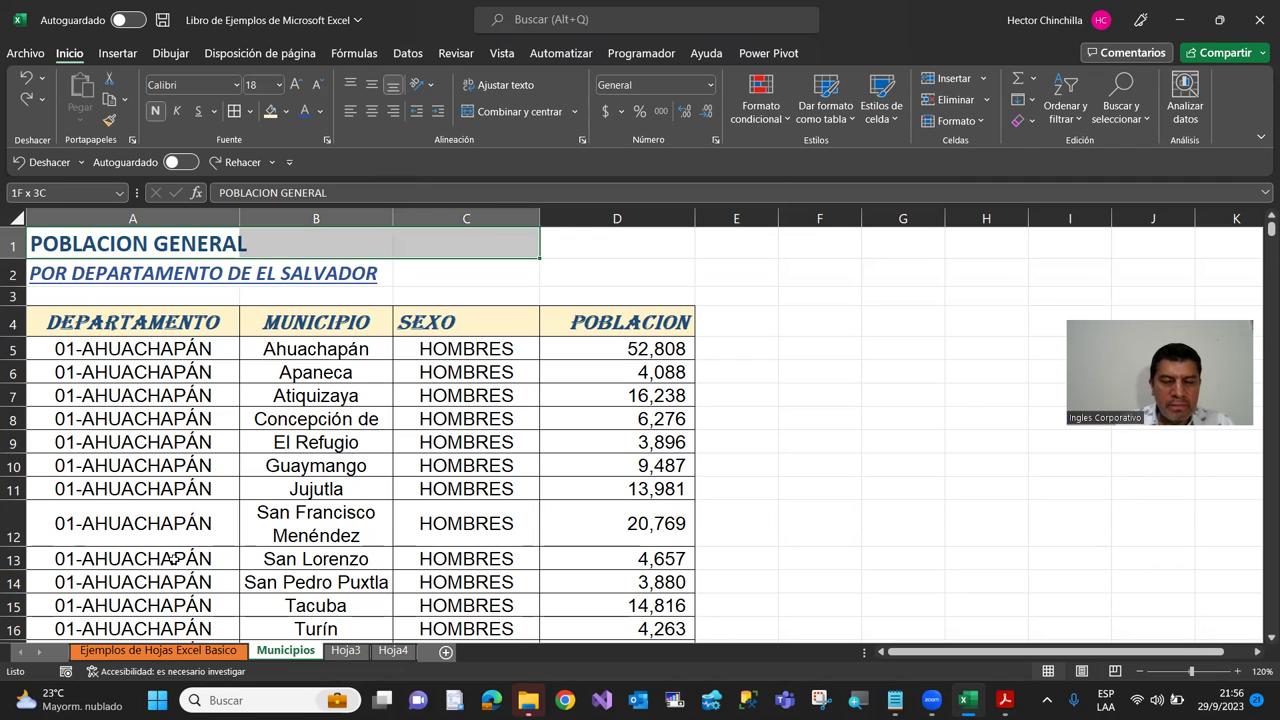
pyautogui.hotkey('shift', 'Right')
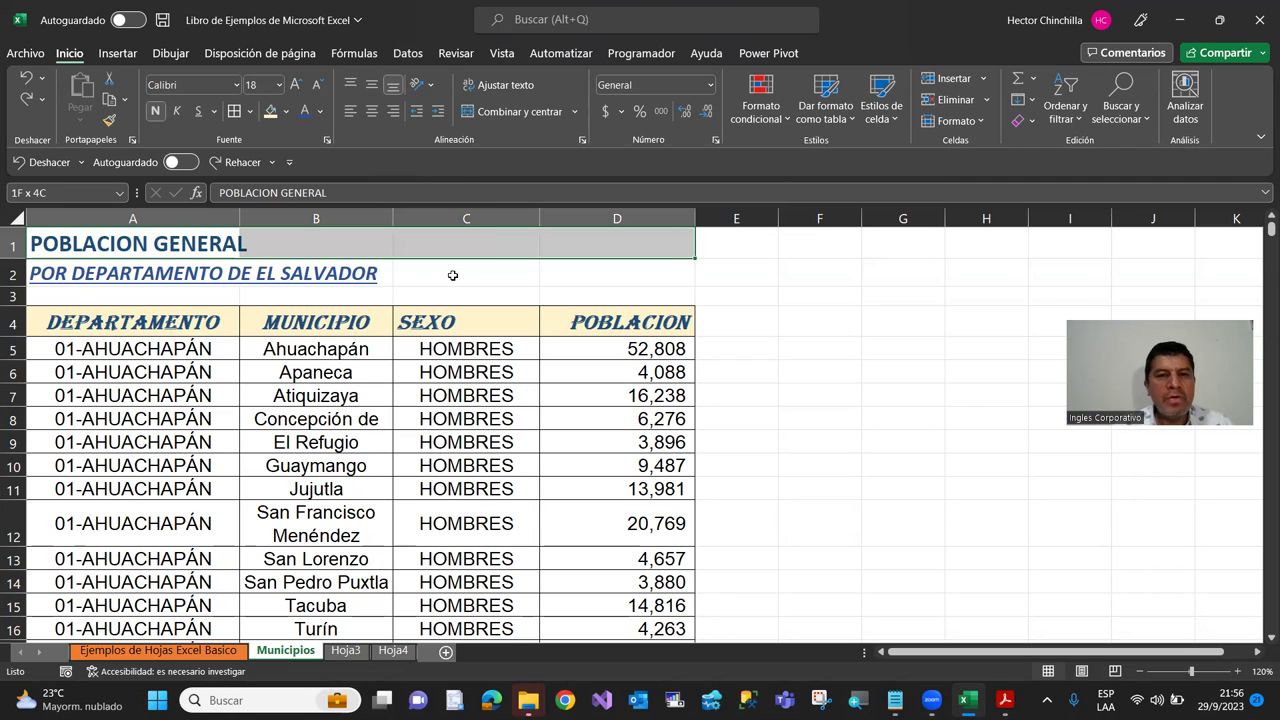
pyautogui.click(500, 115)
pyautogui.click(330, 420)
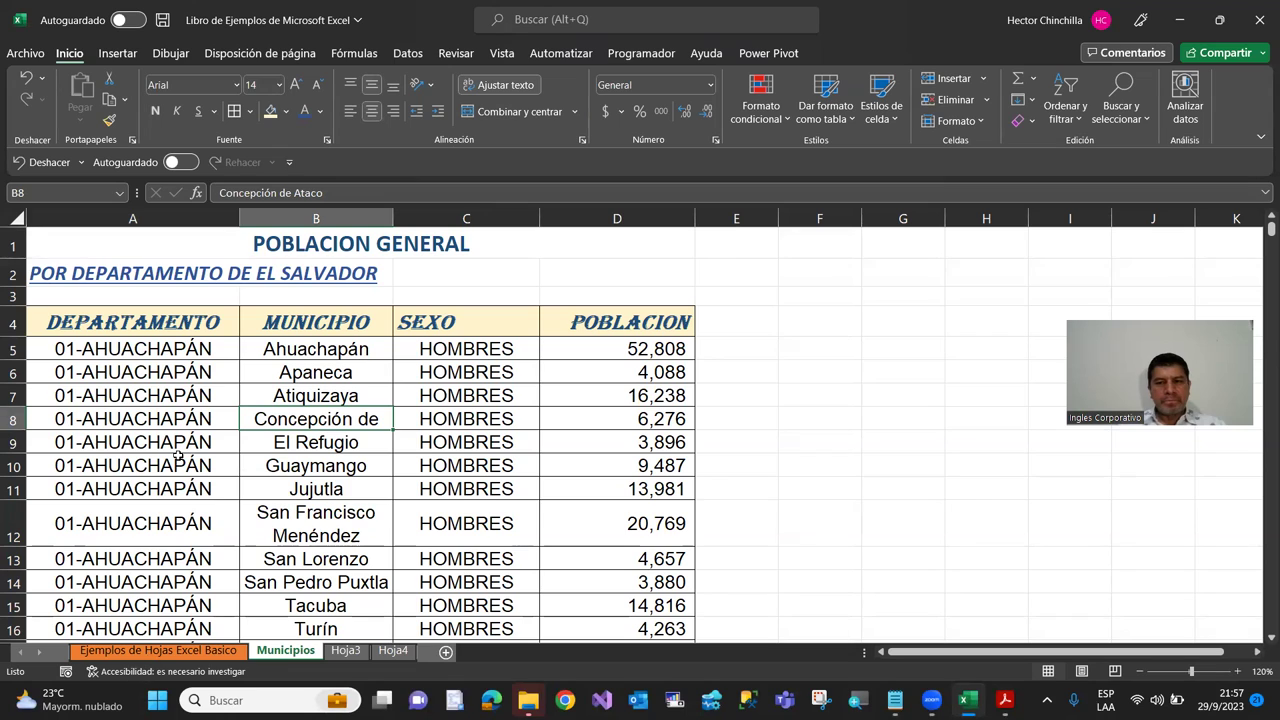
pyautogui.click(200, 234)
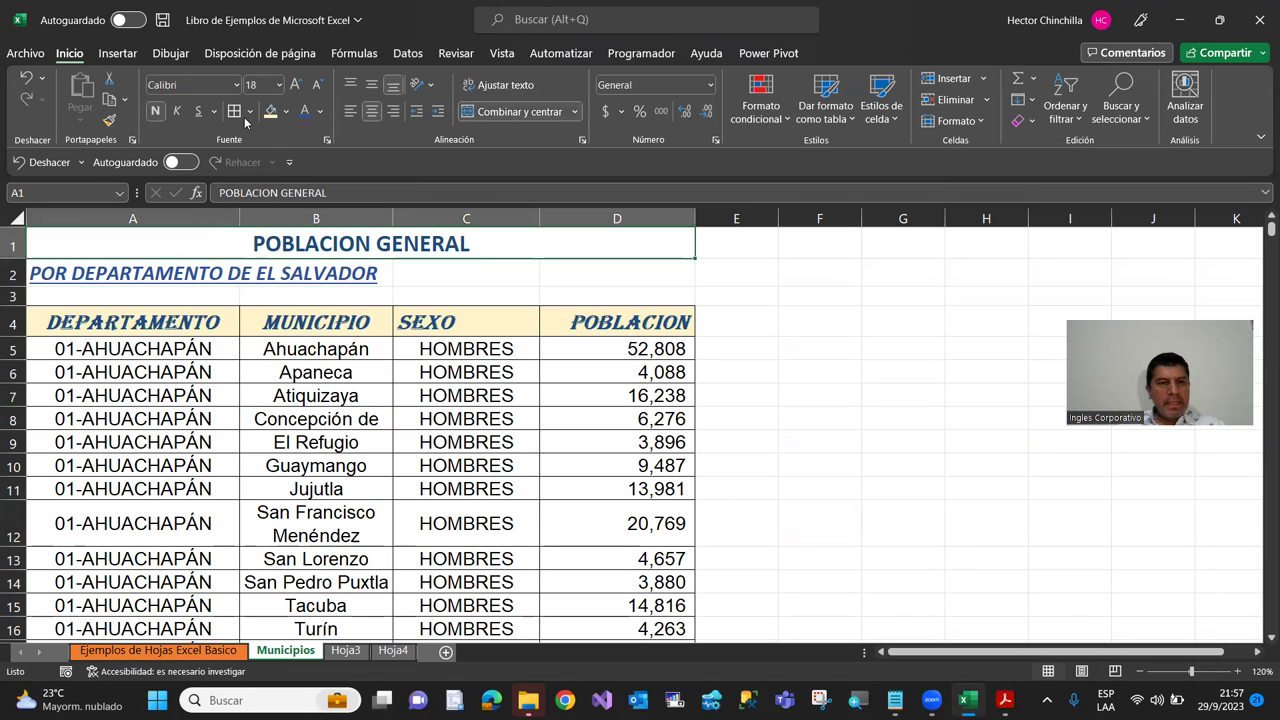
pyautogui.click(274, 393)
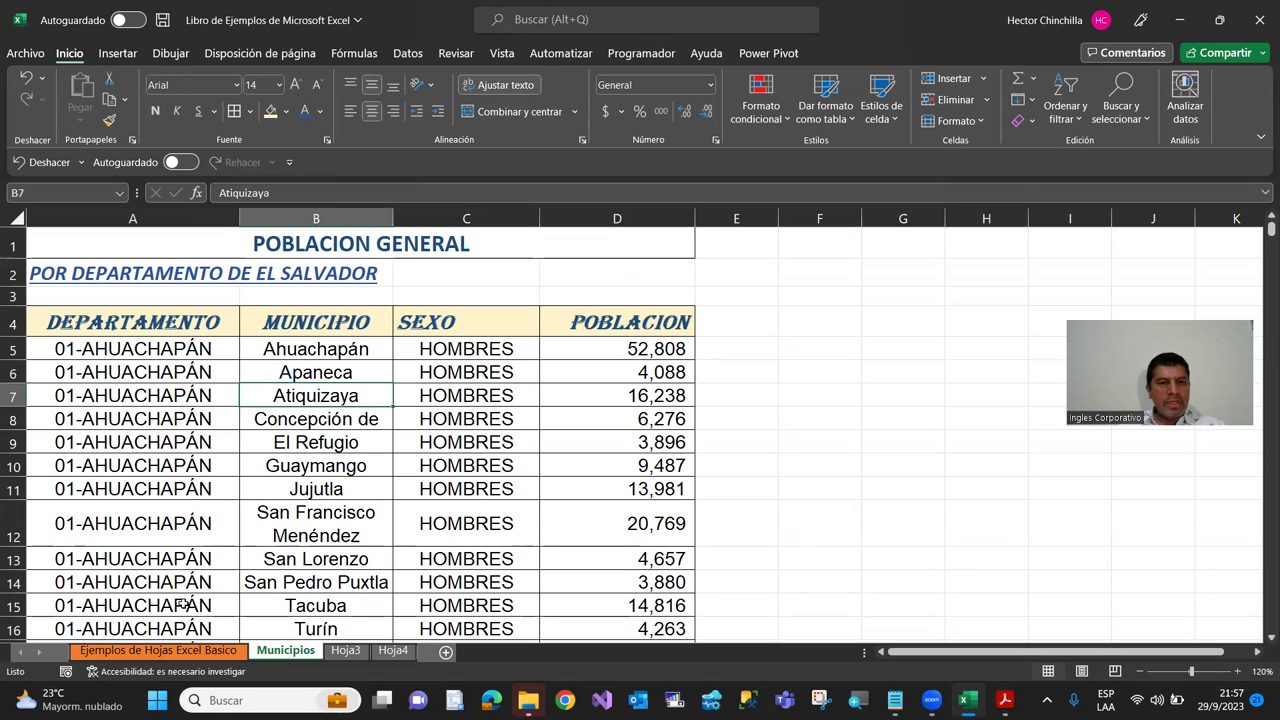
pyautogui.click(171, 294)
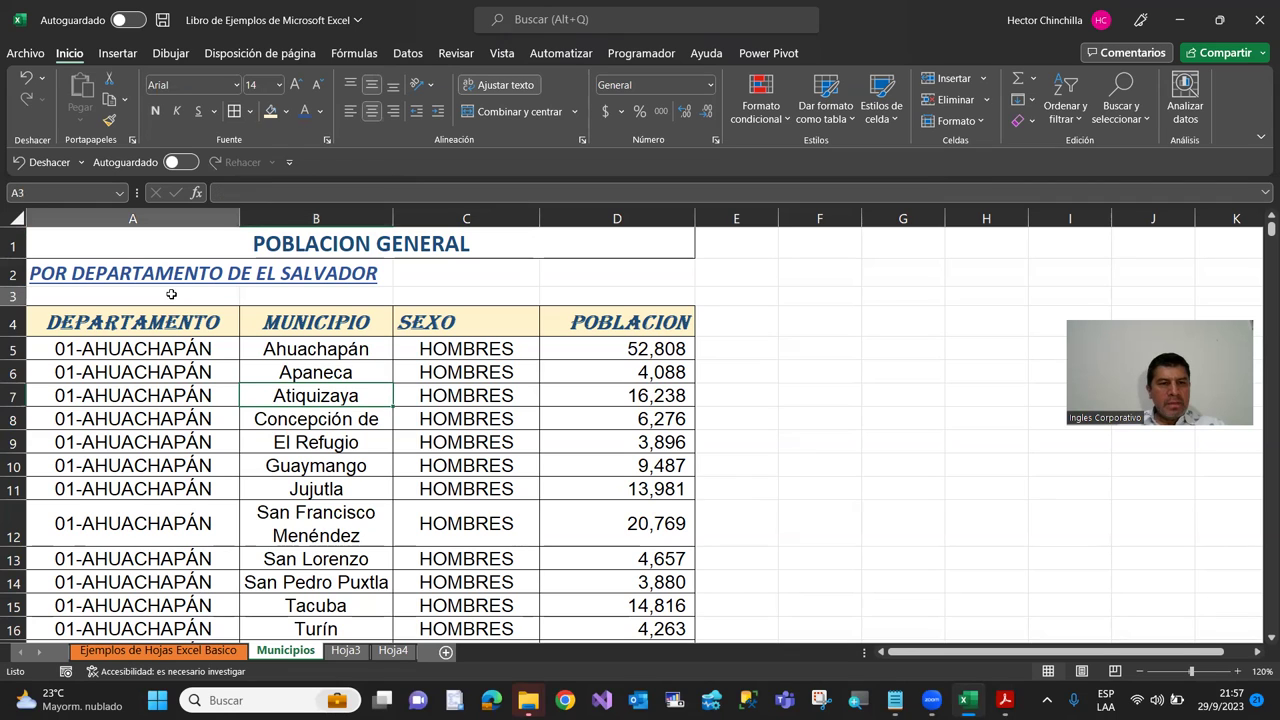
# Step: Merge and centre the subtitle across A2:D2
pyautogui.press('Up')
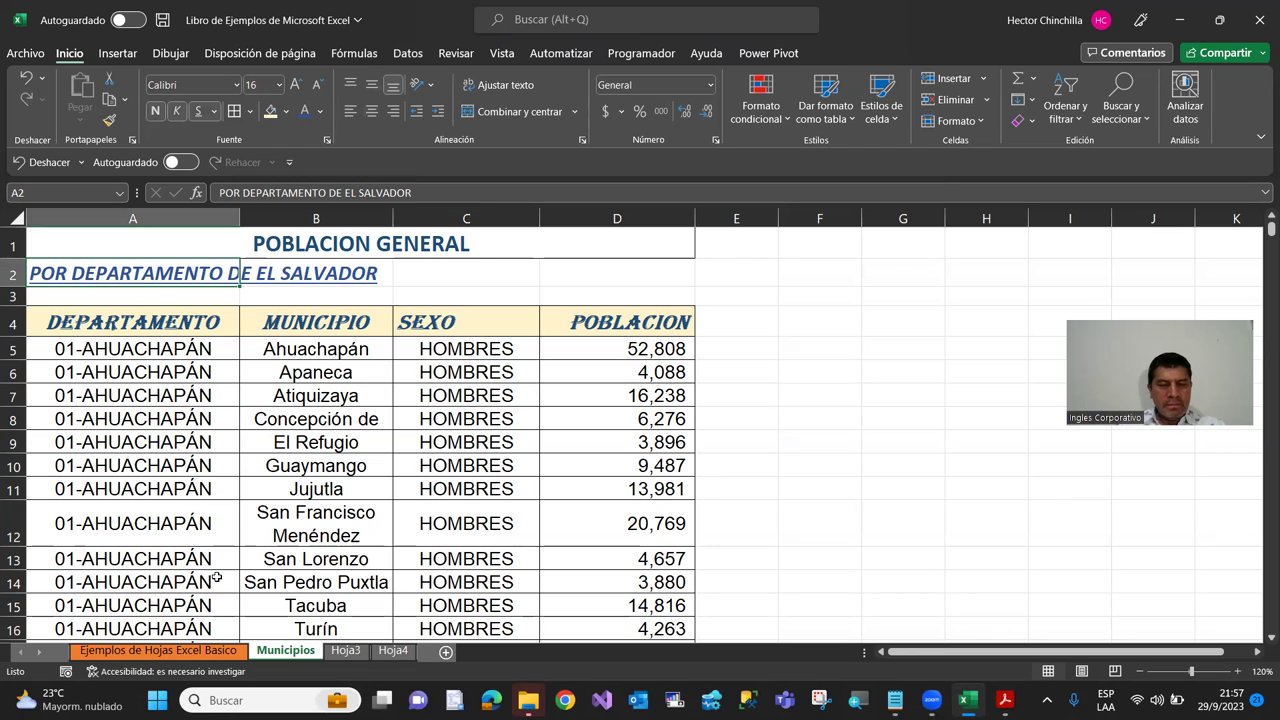
pyautogui.hotkey('shift', 'Right')
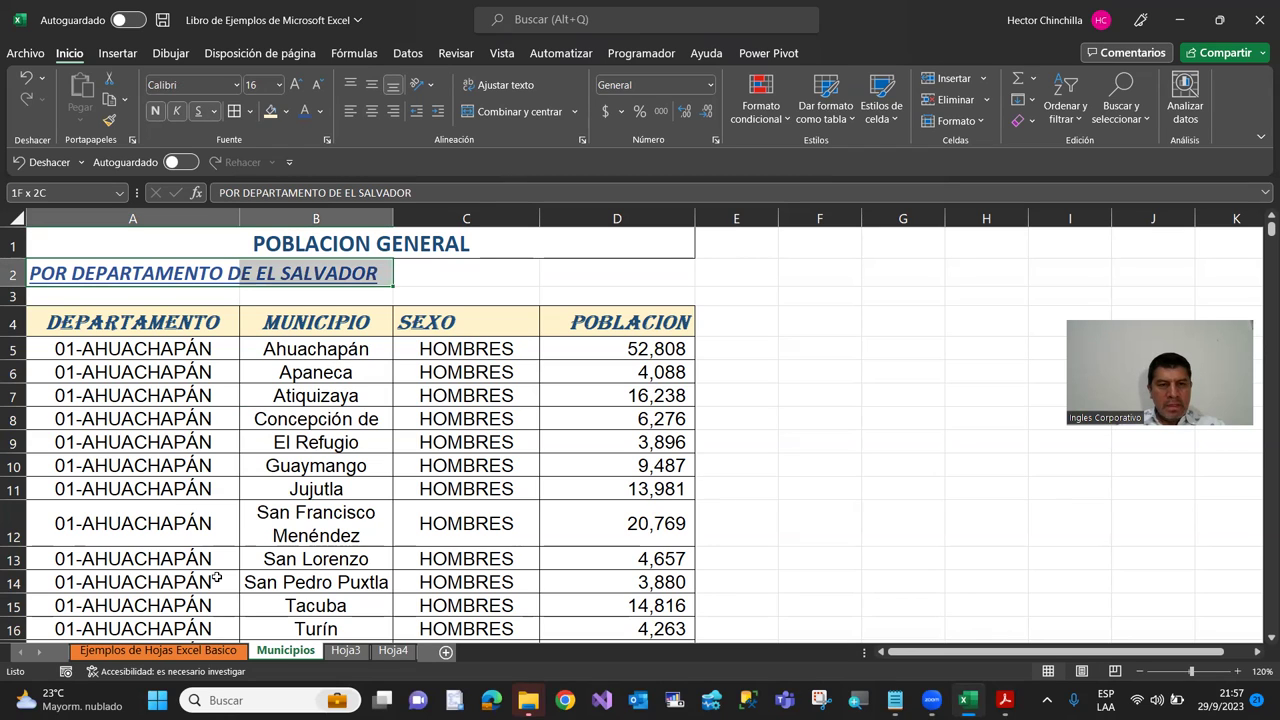
pyautogui.hotkey('shift', 'Right')
pyautogui.hotkey('shift', 'Right')
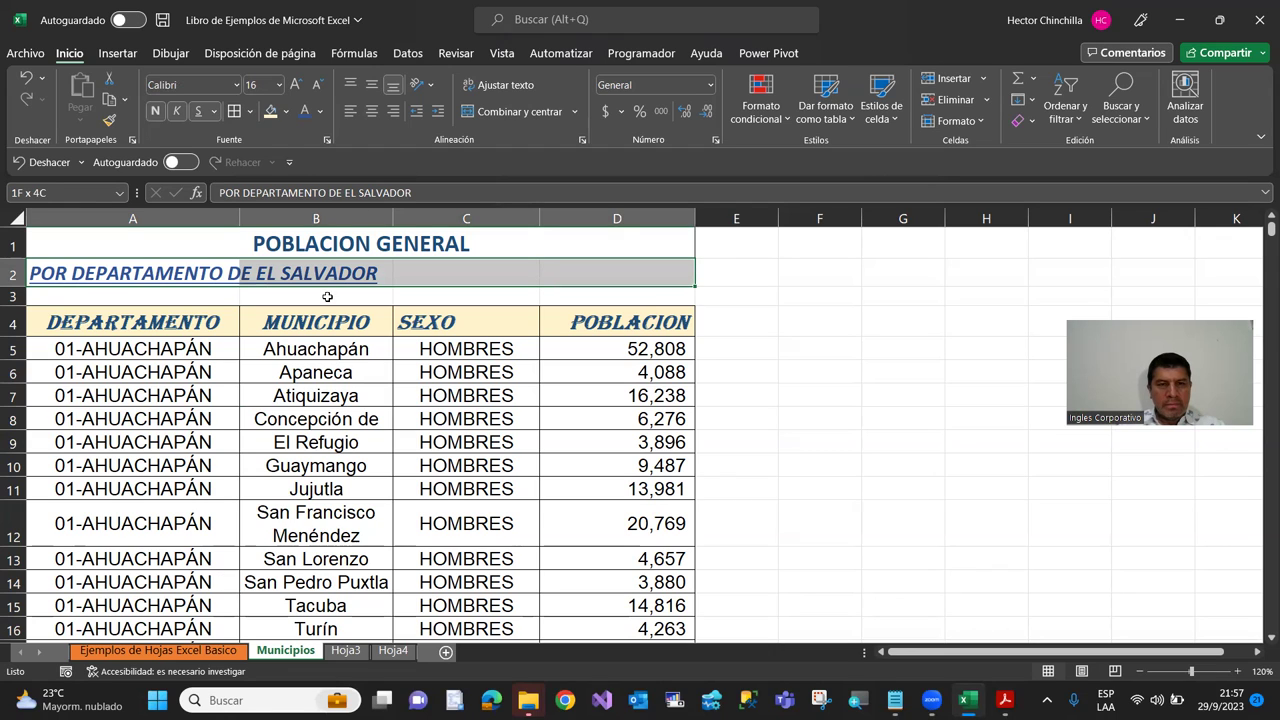
pyautogui.click(491, 116)
pyautogui.click(337, 441)
pyautogui.press('Up')
pyautogui.press('Up')
pyautogui.press('Up')
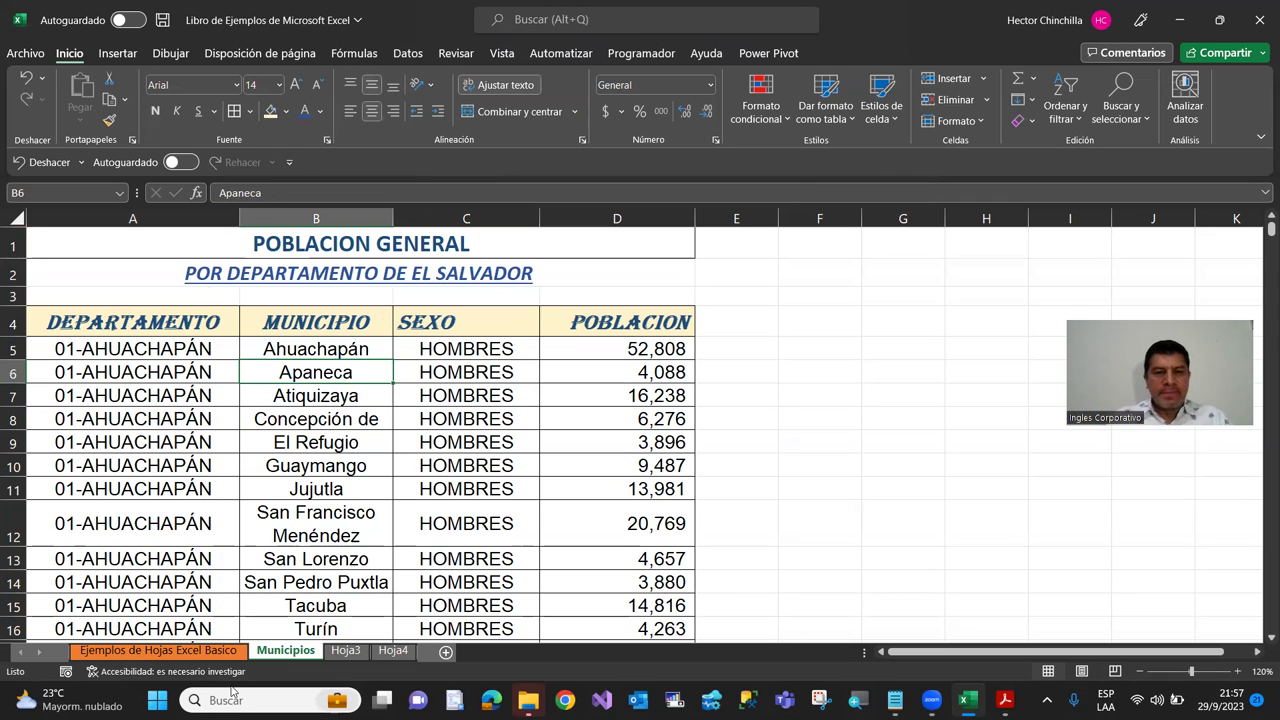
# Step: Review the title's alignment in Formato de celdas and cancel without changes
pyautogui.click(186, 276)
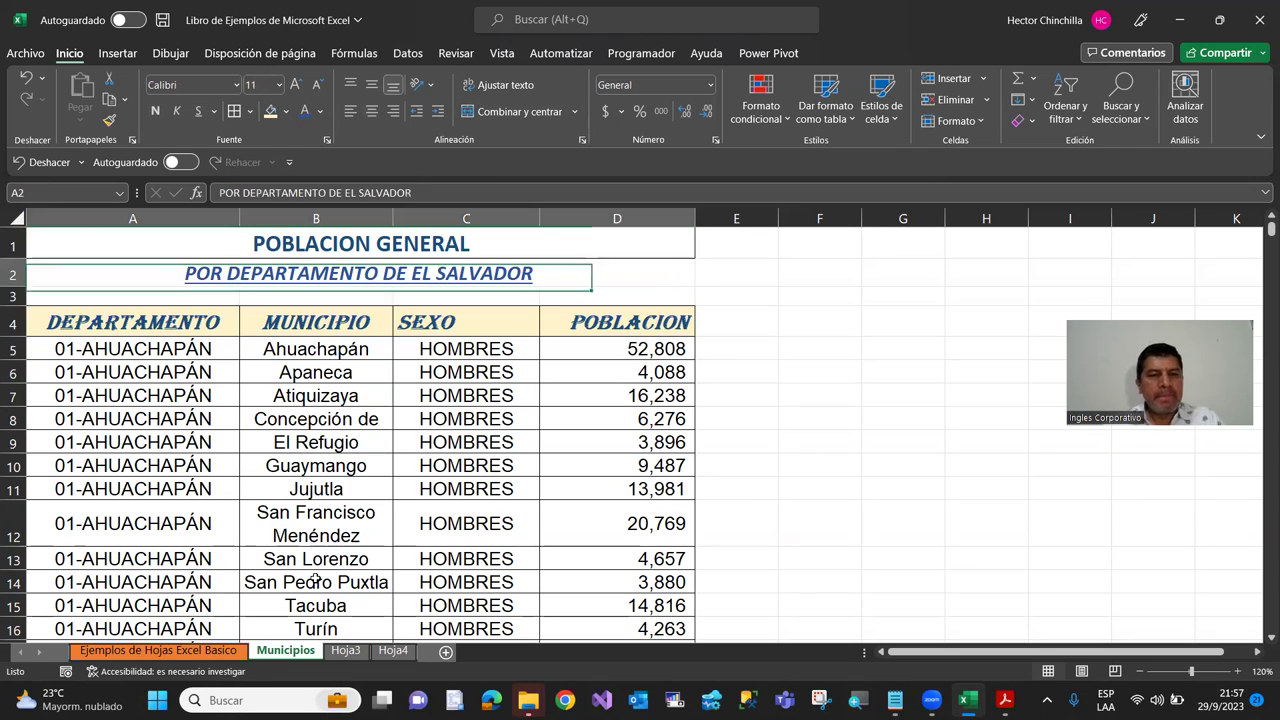
pyautogui.press('Up')
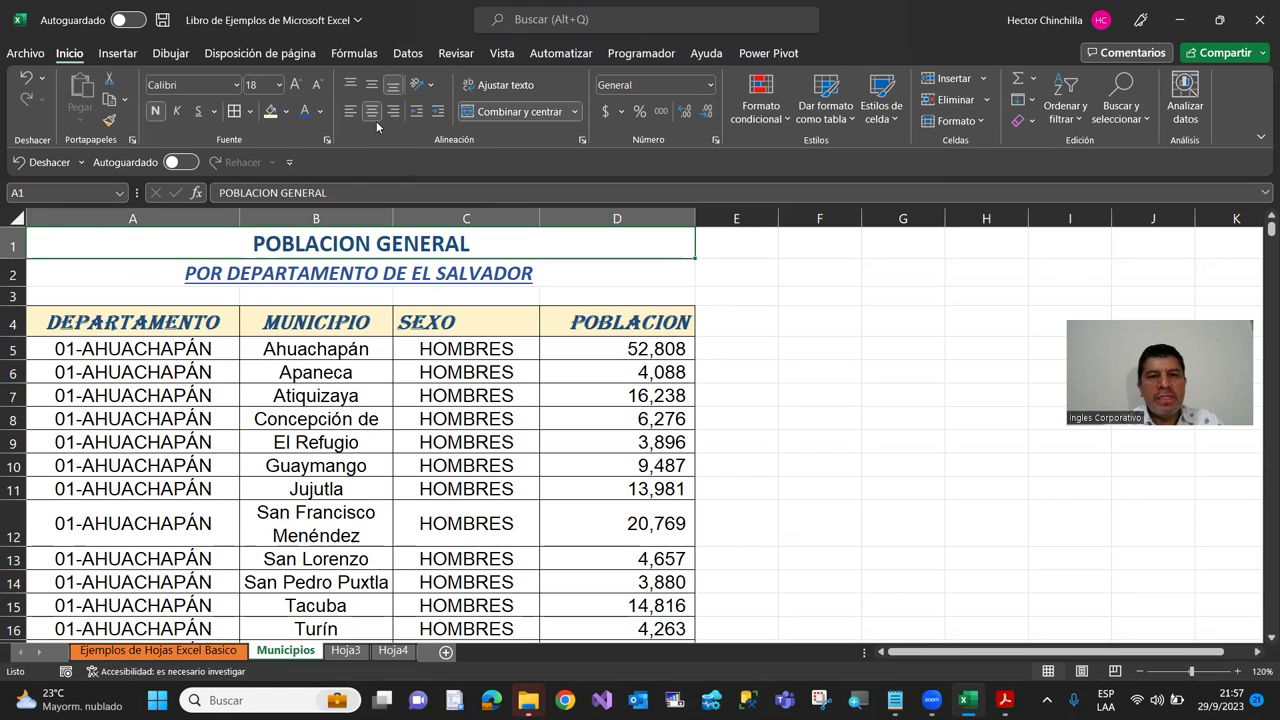
pyautogui.click(584, 144)
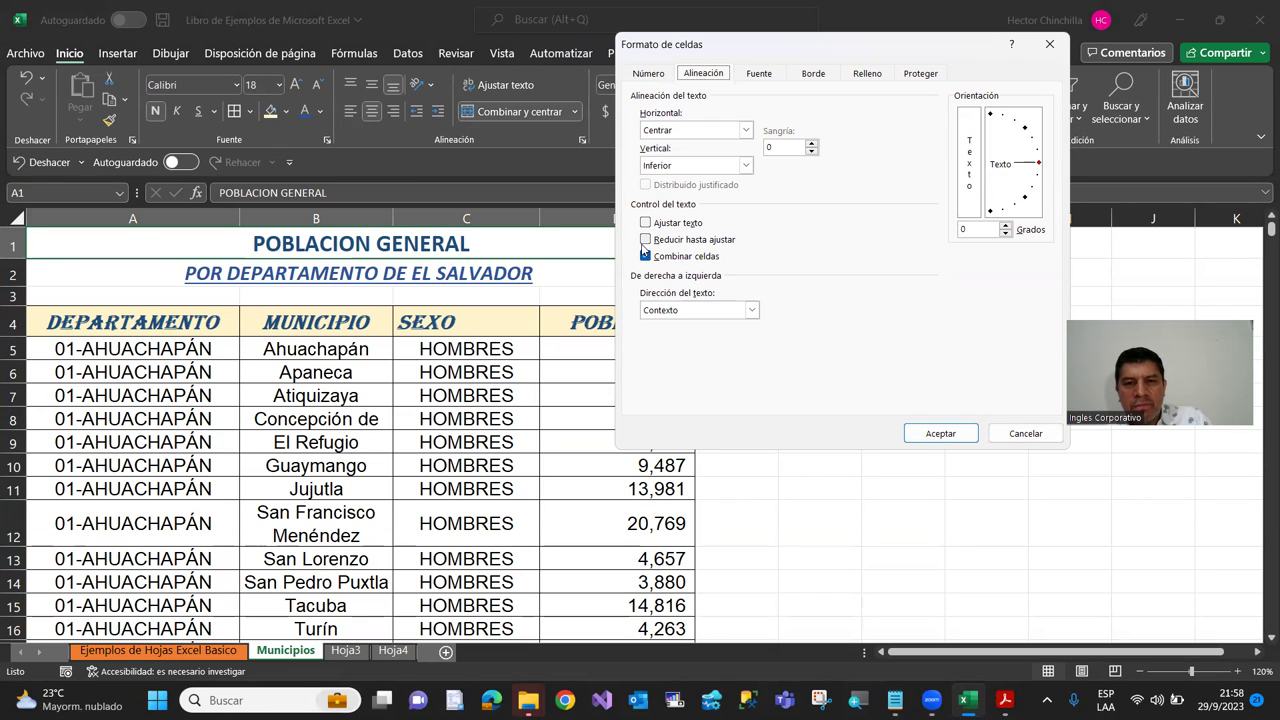
pyautogui.click(1003, 434)
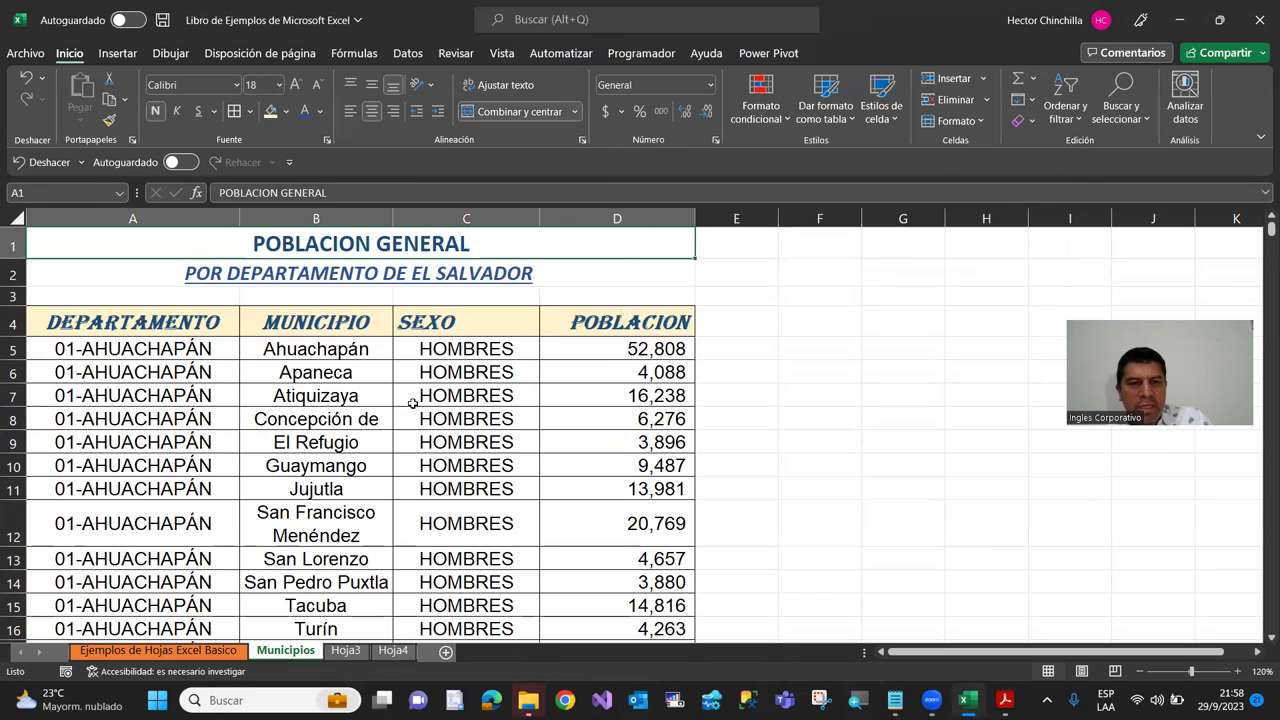
# Step: Turn off text wrapping for San Francisco Menéndez in B12, then undo it
pyautogui.click(266, 520)
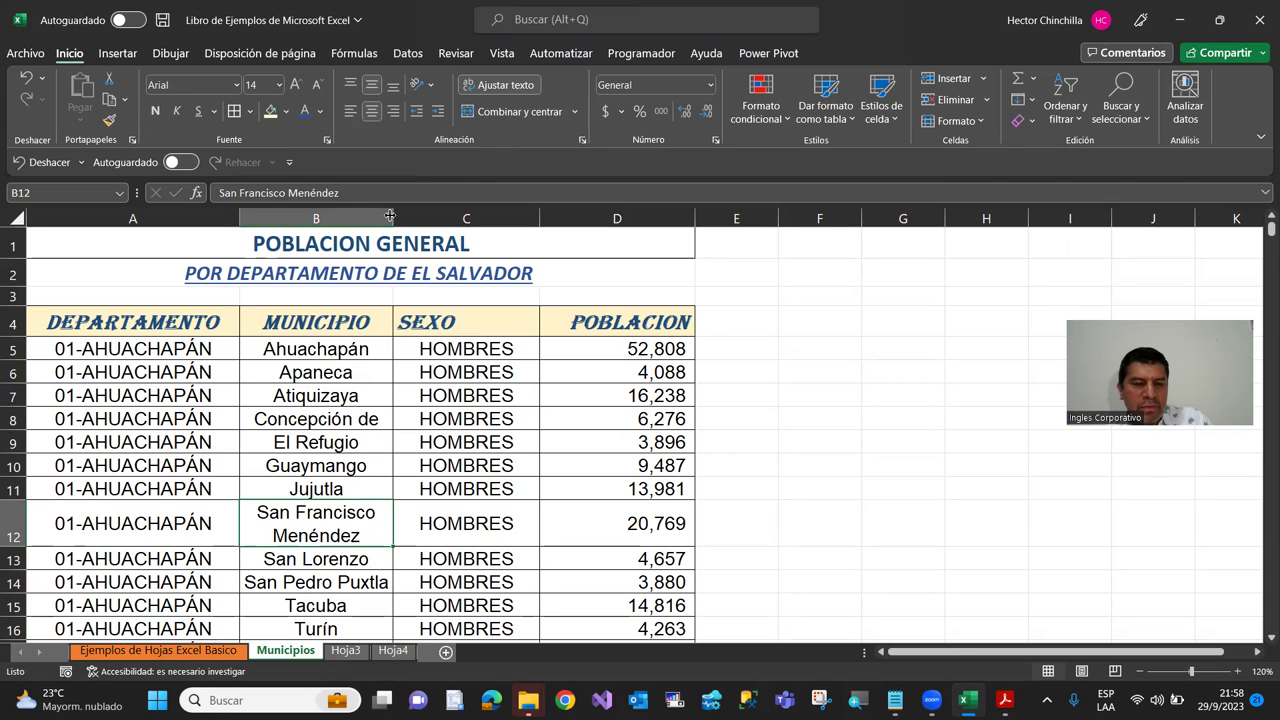
pyautogui.click(500, 87)
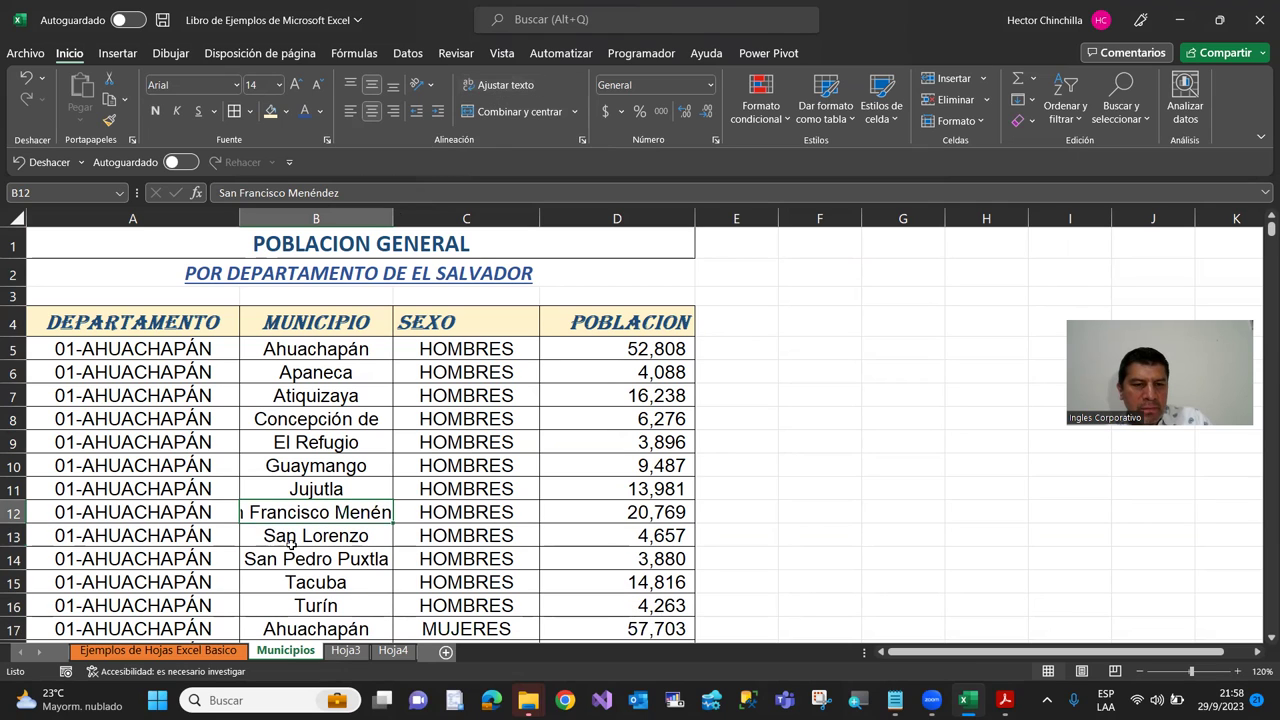
pyautogui.hotkey('ctrl', 'z')
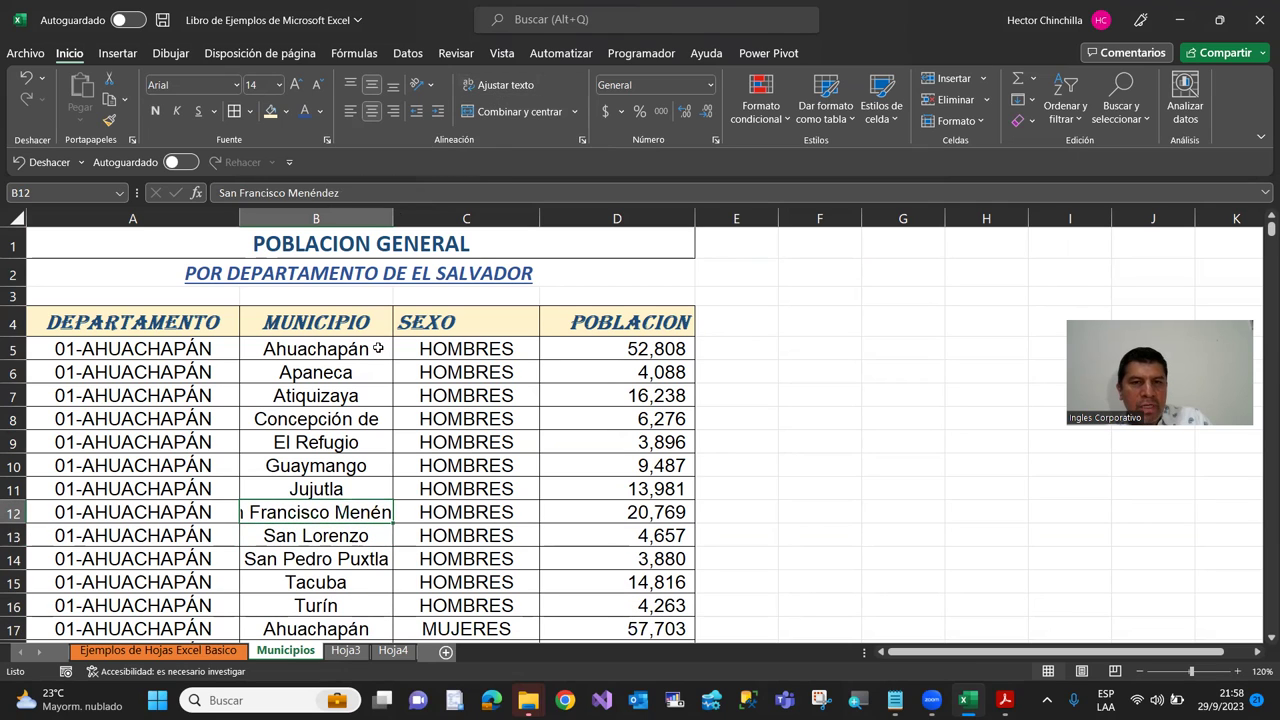
# Step: Apply Reducir hasta ajustar to B12 in Formato de celdas, then undo it
pyautogui.click(581, 141)
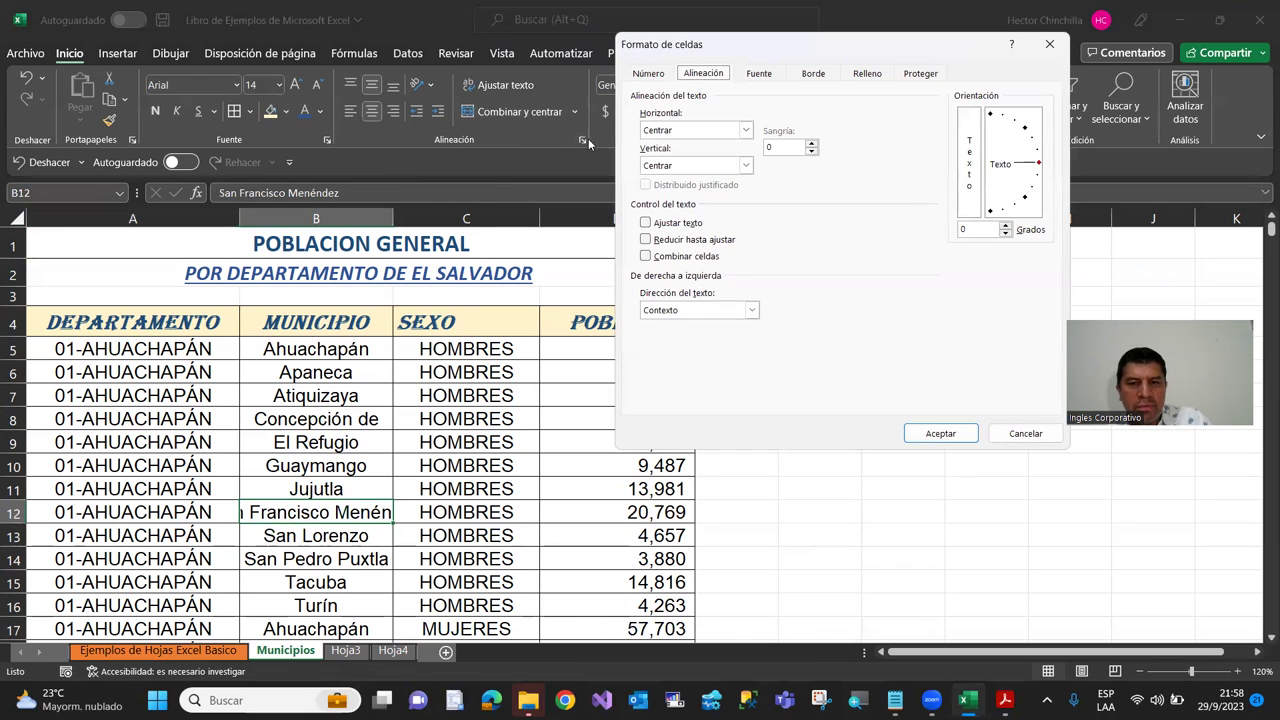
pyautogui.click(648, 240)
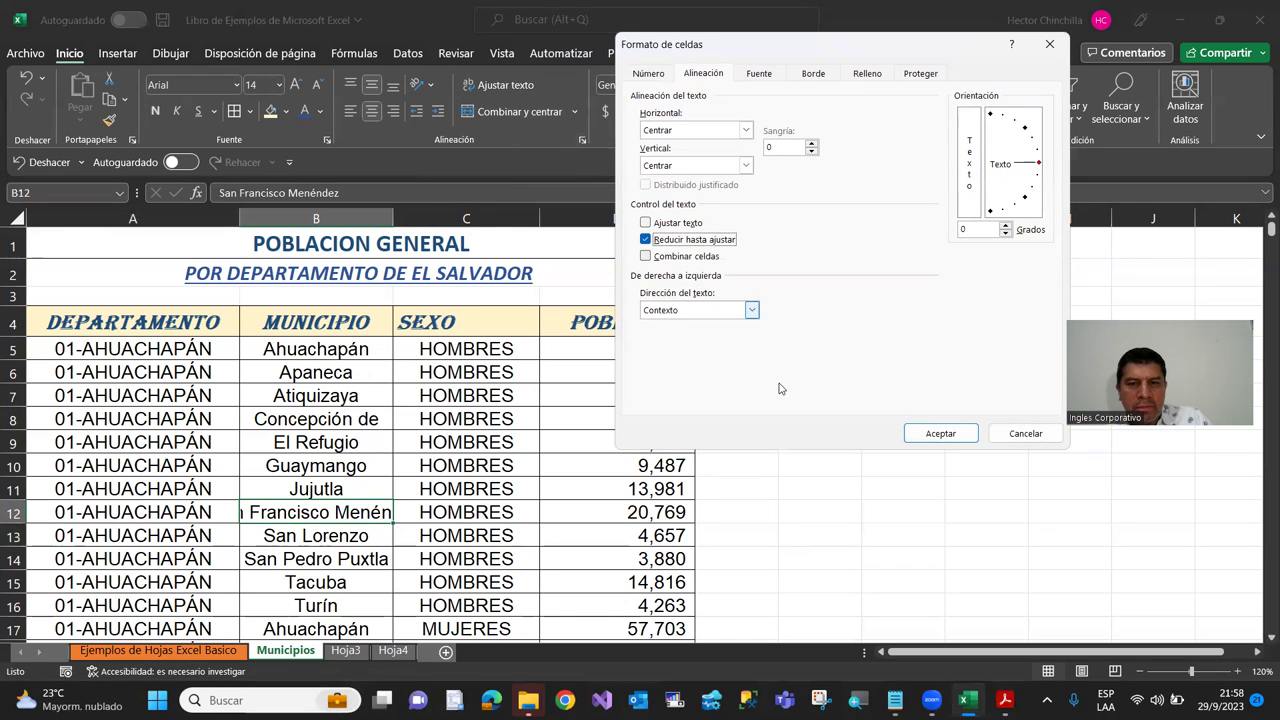
pyautogui.click(915, 435)
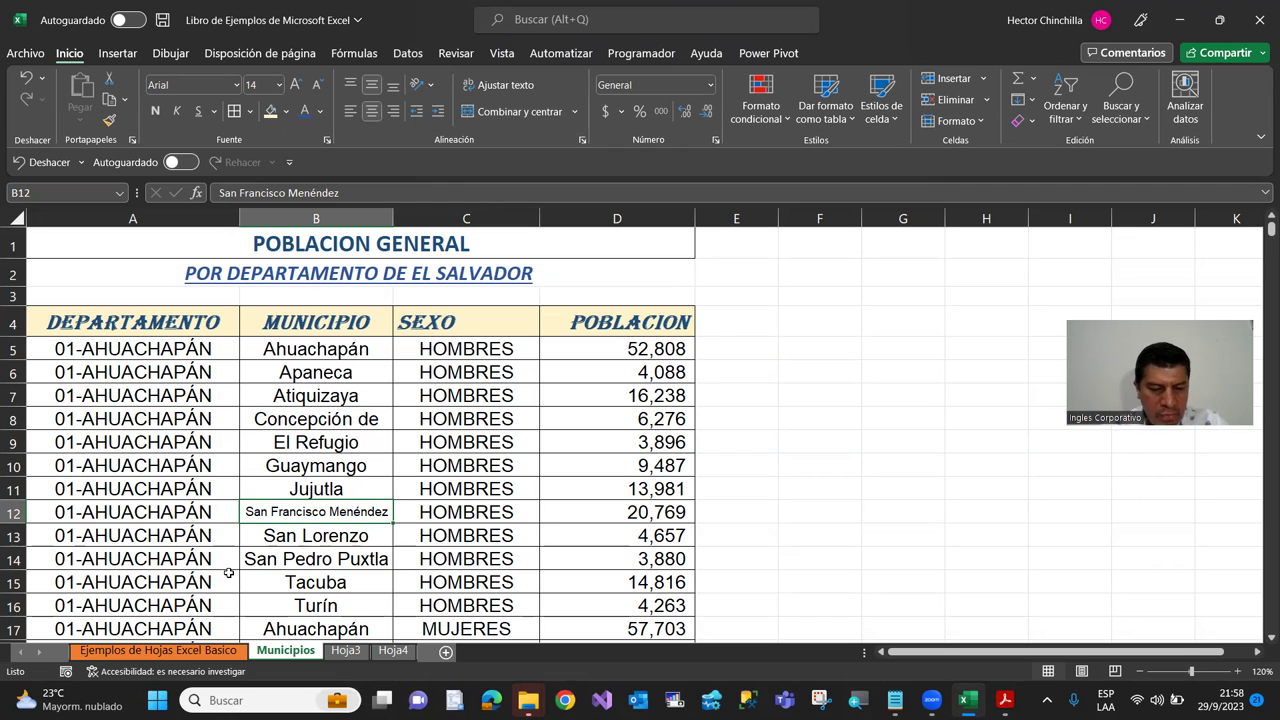
pyautogui.hotkey('ctrl', 'z')
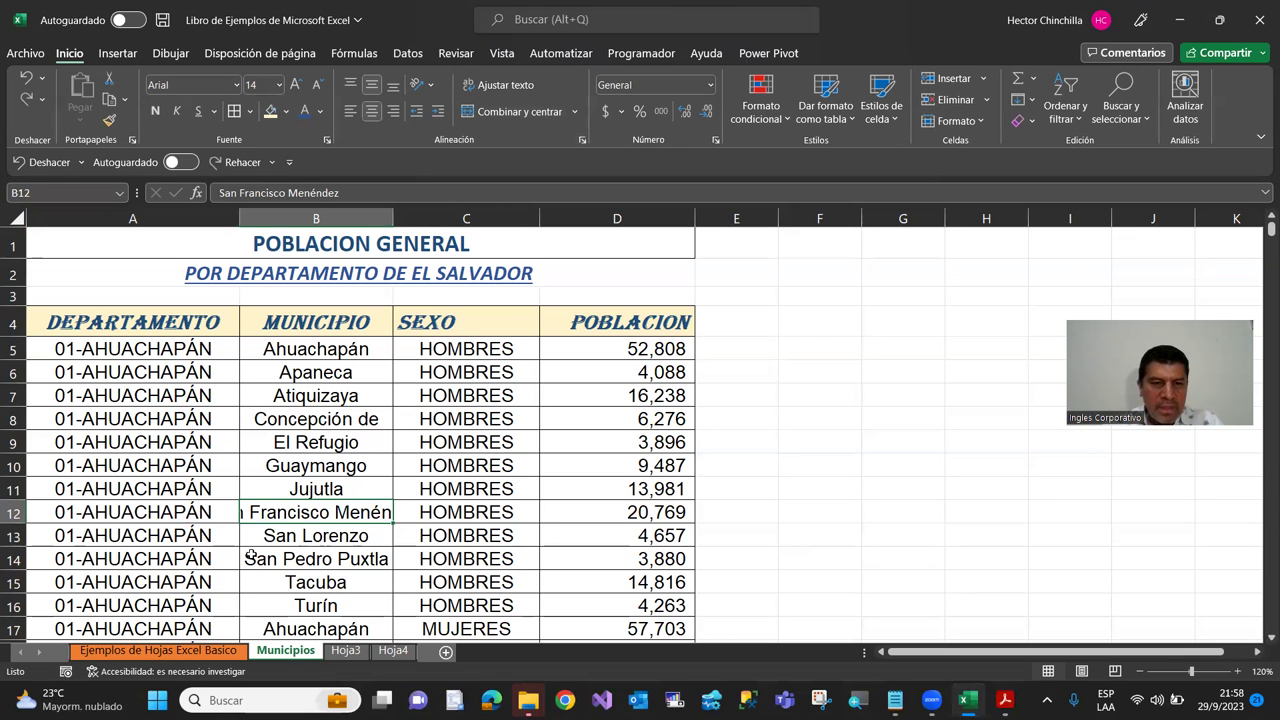
# Step: Leave B12 unwrapped at single height and narrow the MUNICIPIO column slightly
pyautogui.click(306, 425)
pyautogui.scroll(-2, 305, 434)
pyautogui.scroll(-1, 305, 434)
pyautogui.scroll(3, 300, 450)
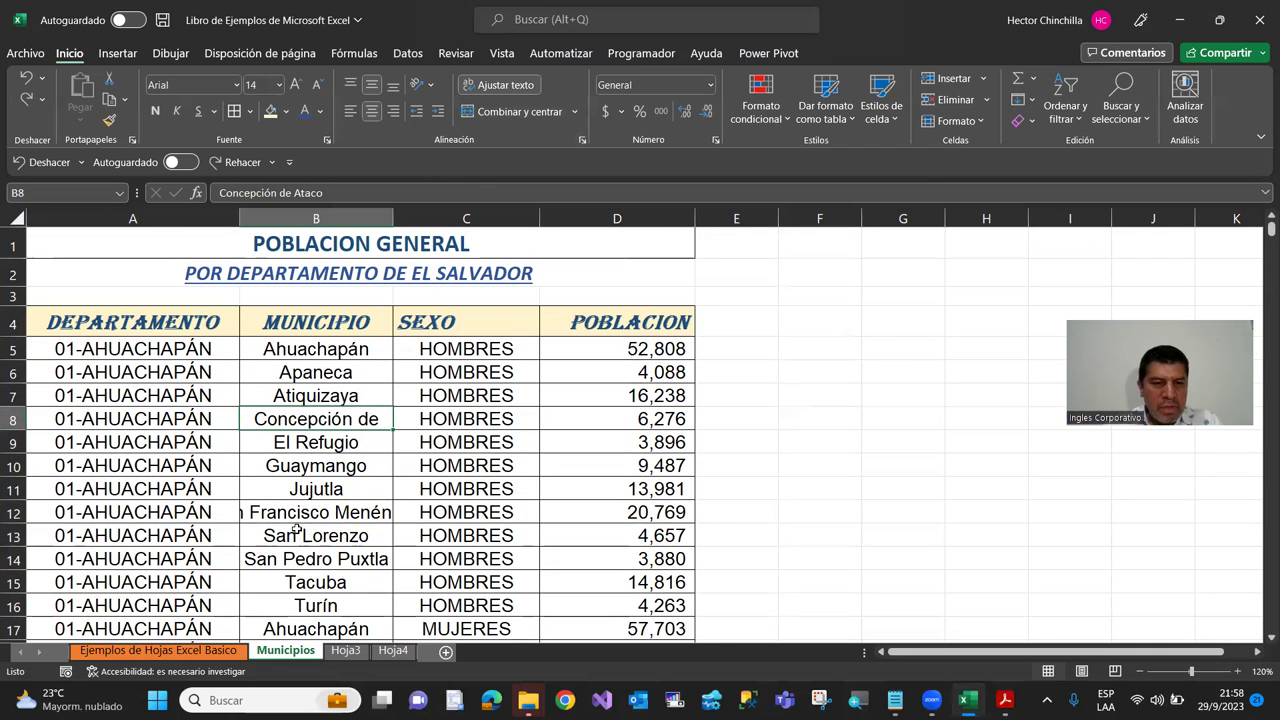
pyautogui.click(292, 520)
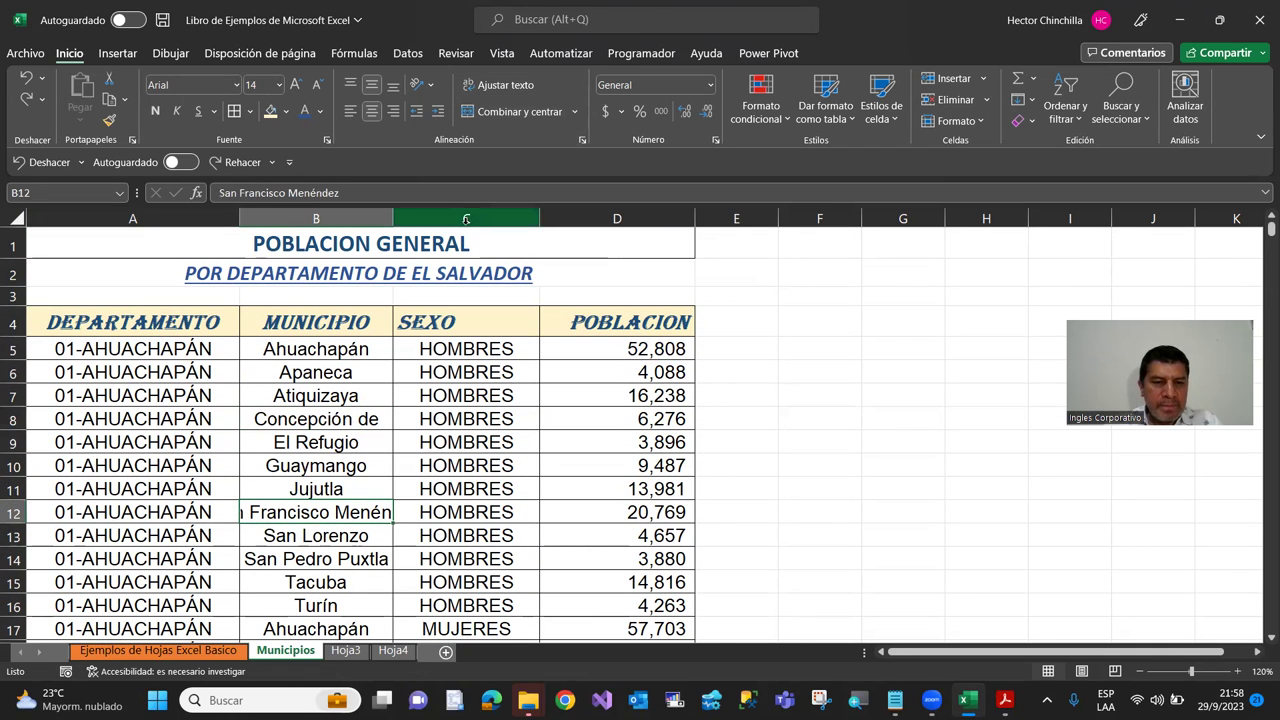
pyautogui.click(508, 86)
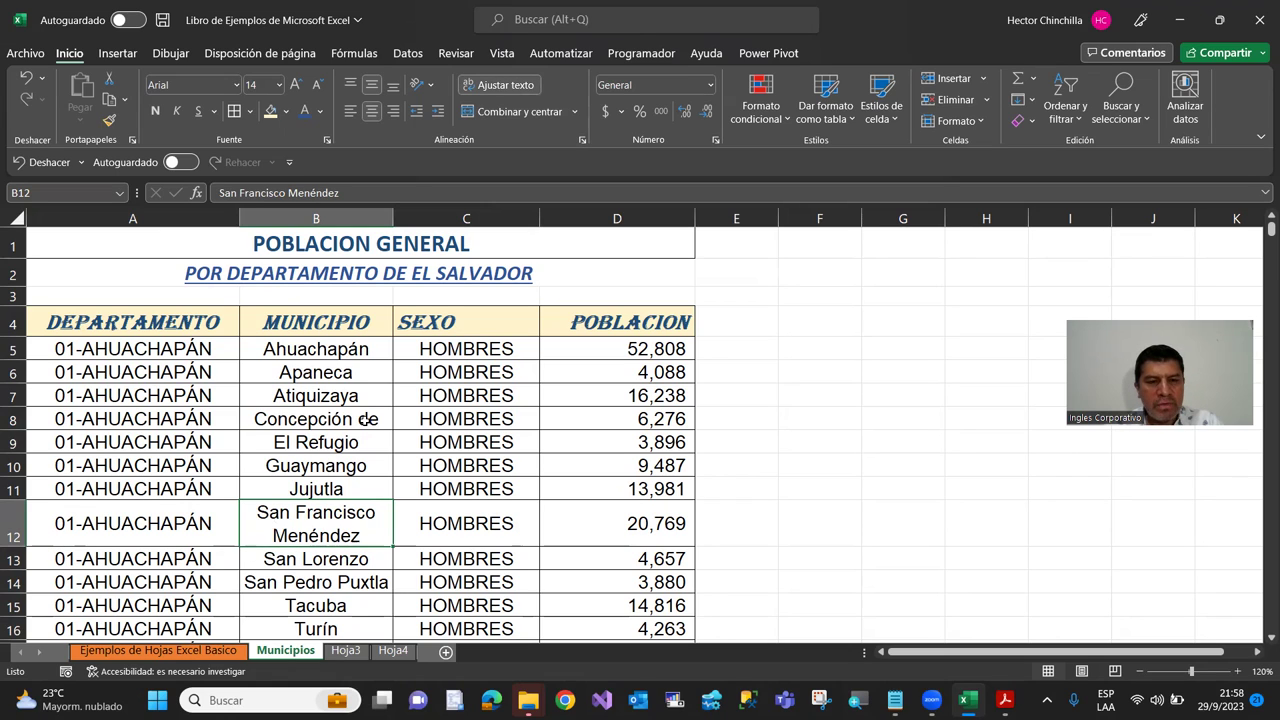
pyautogui.click(504, 86)
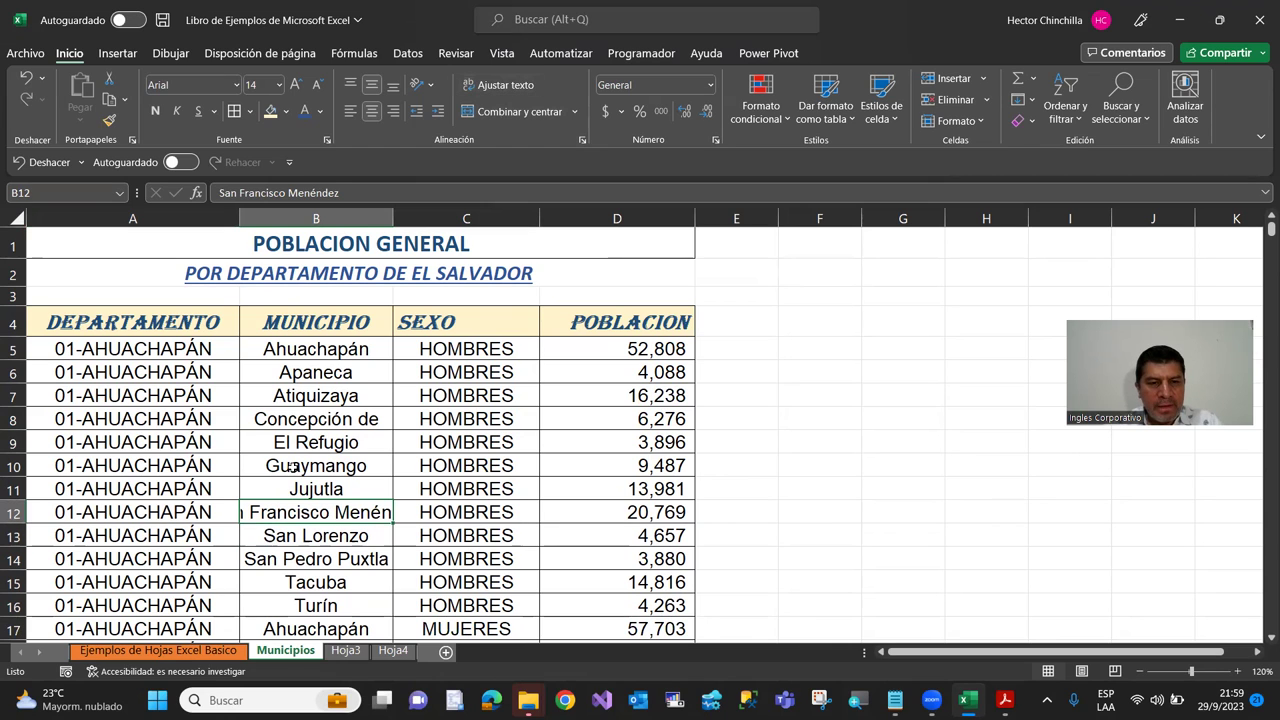
pyautogui.click(291, 466)
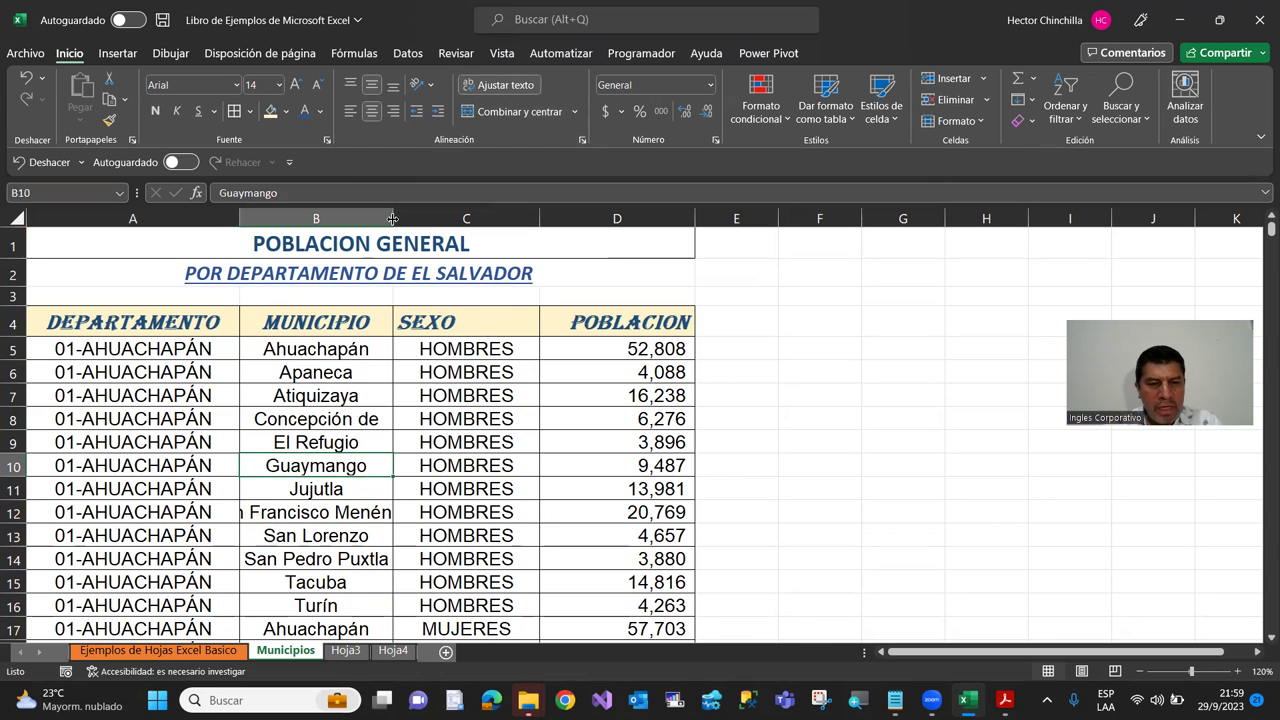
pyautogui.moveTo(392, 219); pyautogui.dragTo(388, 219)
# Step: Select the municipality names in B5:B28
pyautogui.click(316, 422)
pyautogui.press('Up')
pyautogui.press('Up')
pyautogui.press('pagedown')
pyautogui.press('pagedown')
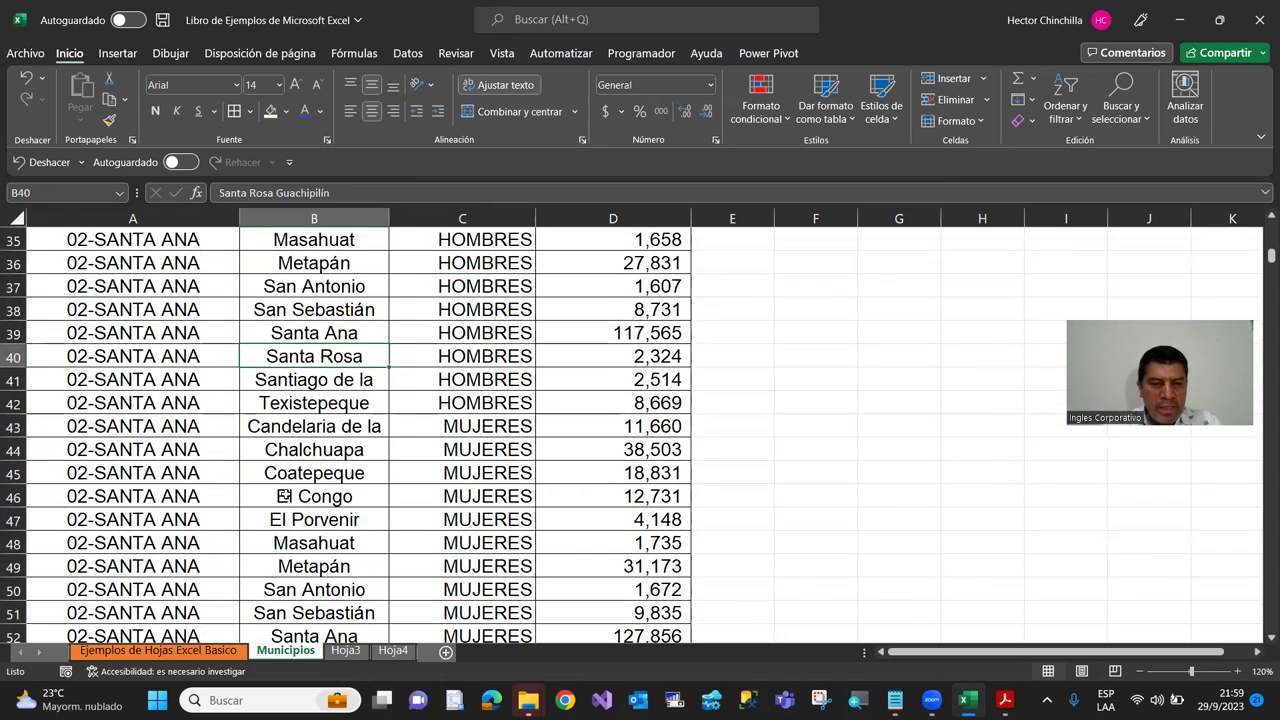
pyautogui.press('pageup')
pyautogui.press('pageup')
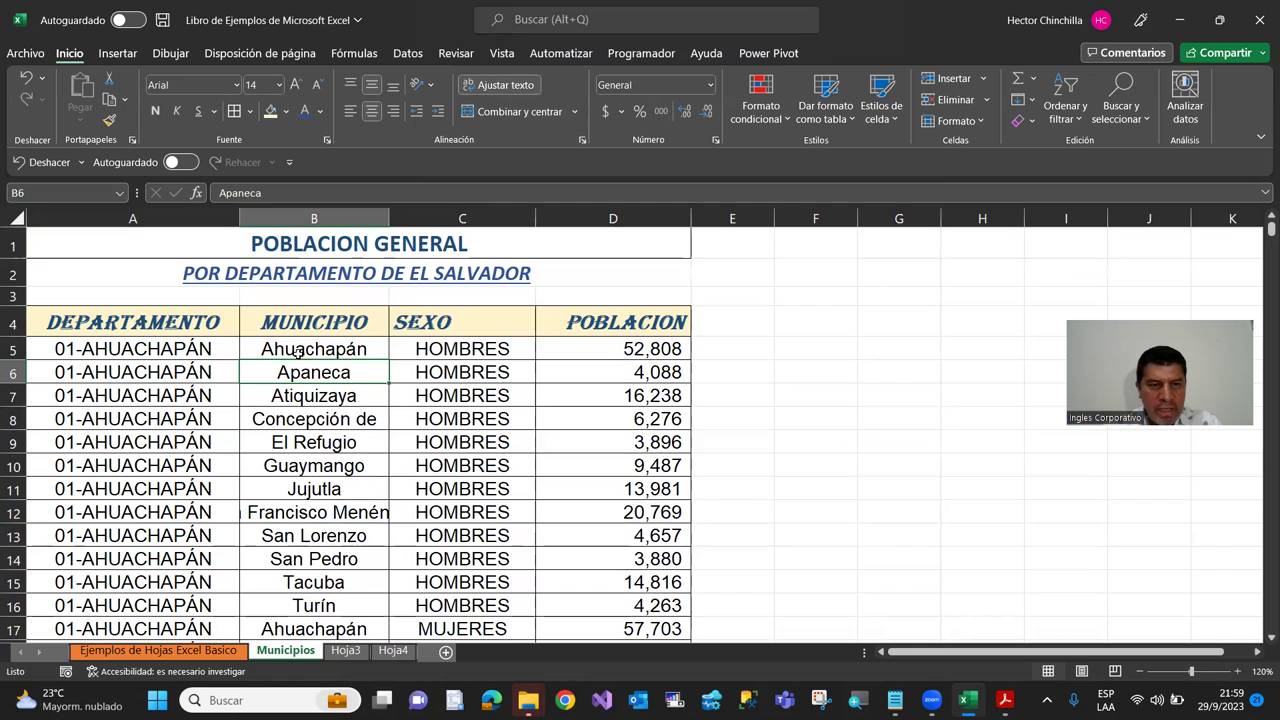
pyautogui.press('Up')
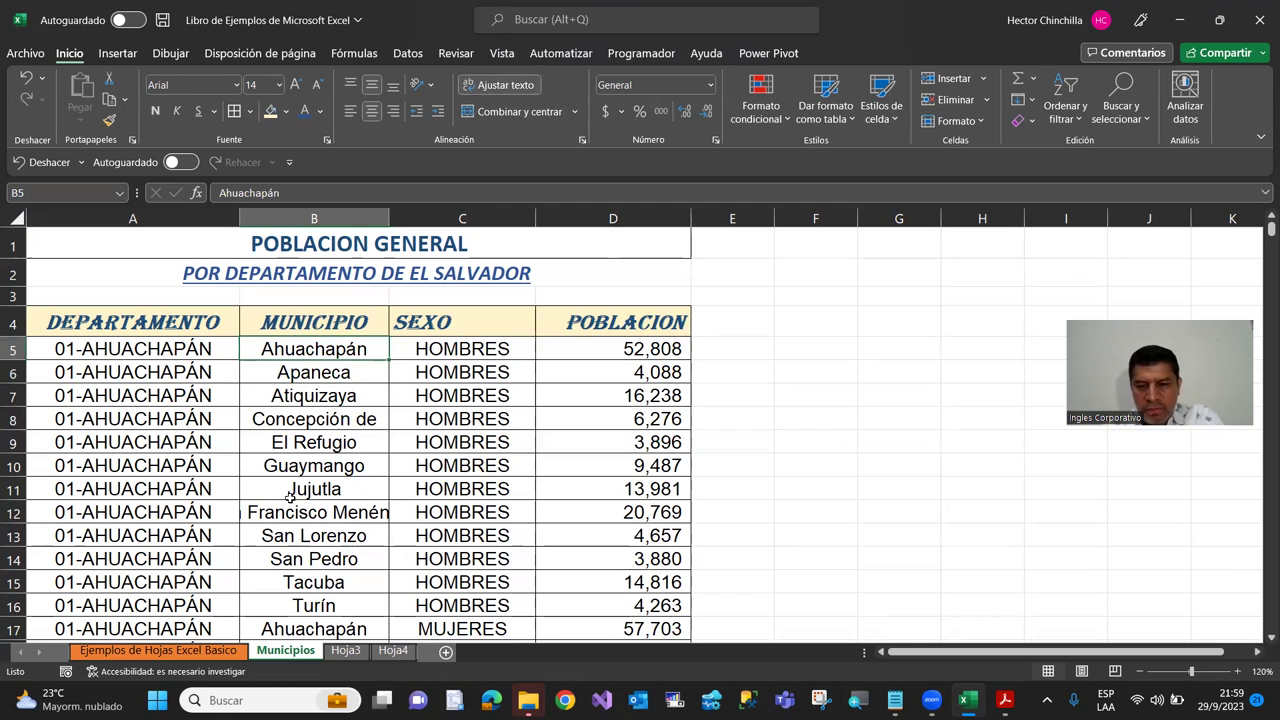
pyautogui.hotkey('shift', 'Down')
pyautogui.hotkey('ctrl', 'shift', 'Down')
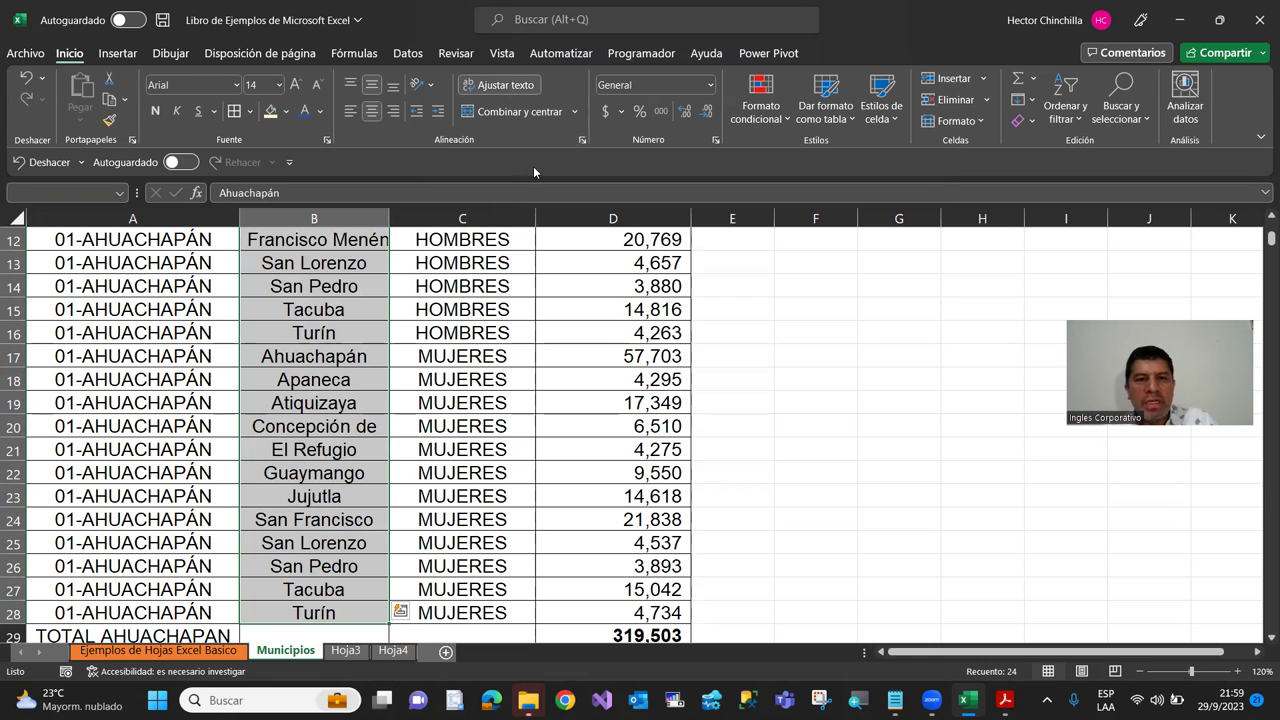
# Step: Check the alignment settings for the selected names and for San Francisco Menéndez, without changing anything
pyautogui.click(582, 142)
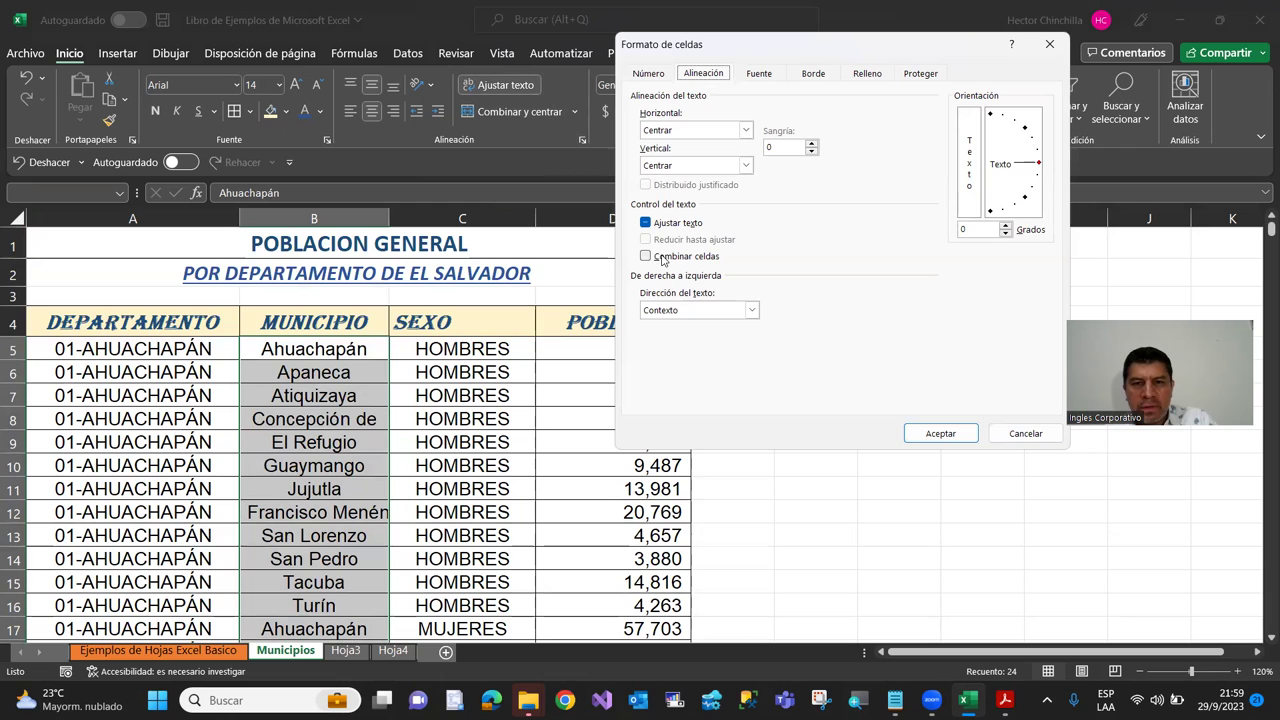
pyautogui.click(1025, 433)
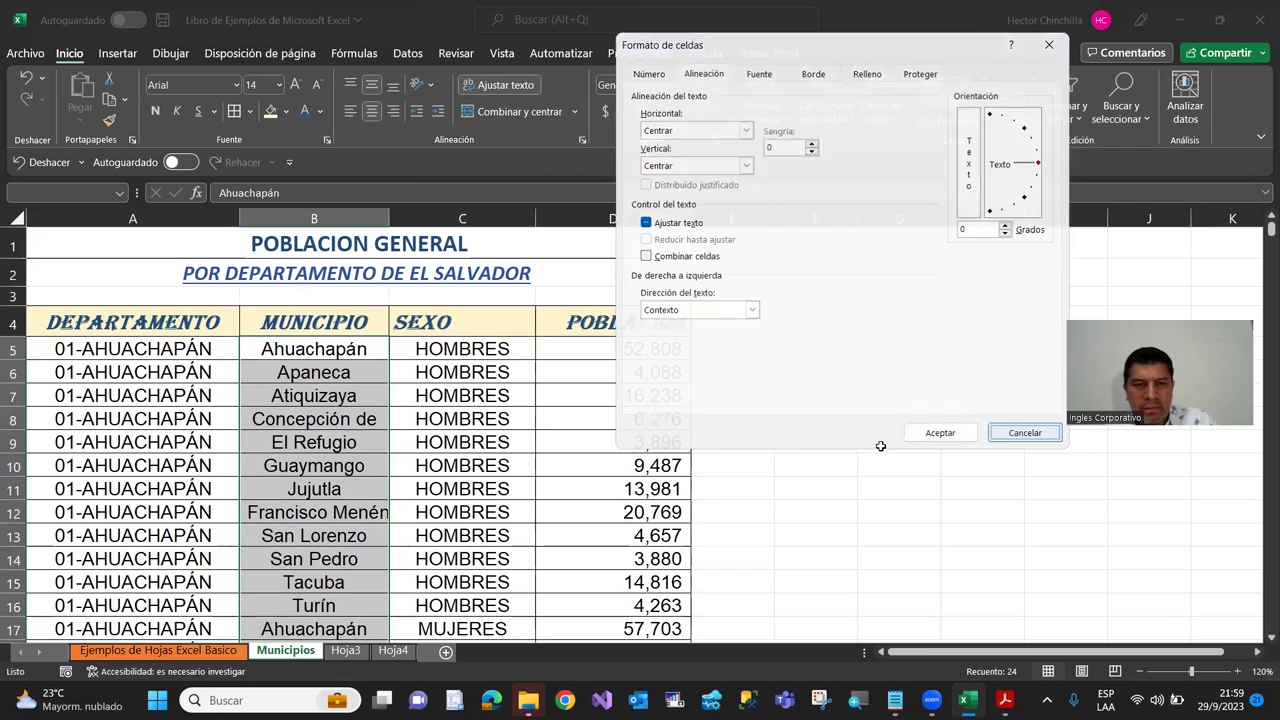
pyautogui.click(296, 464)
pyautogui.click(298, 514)
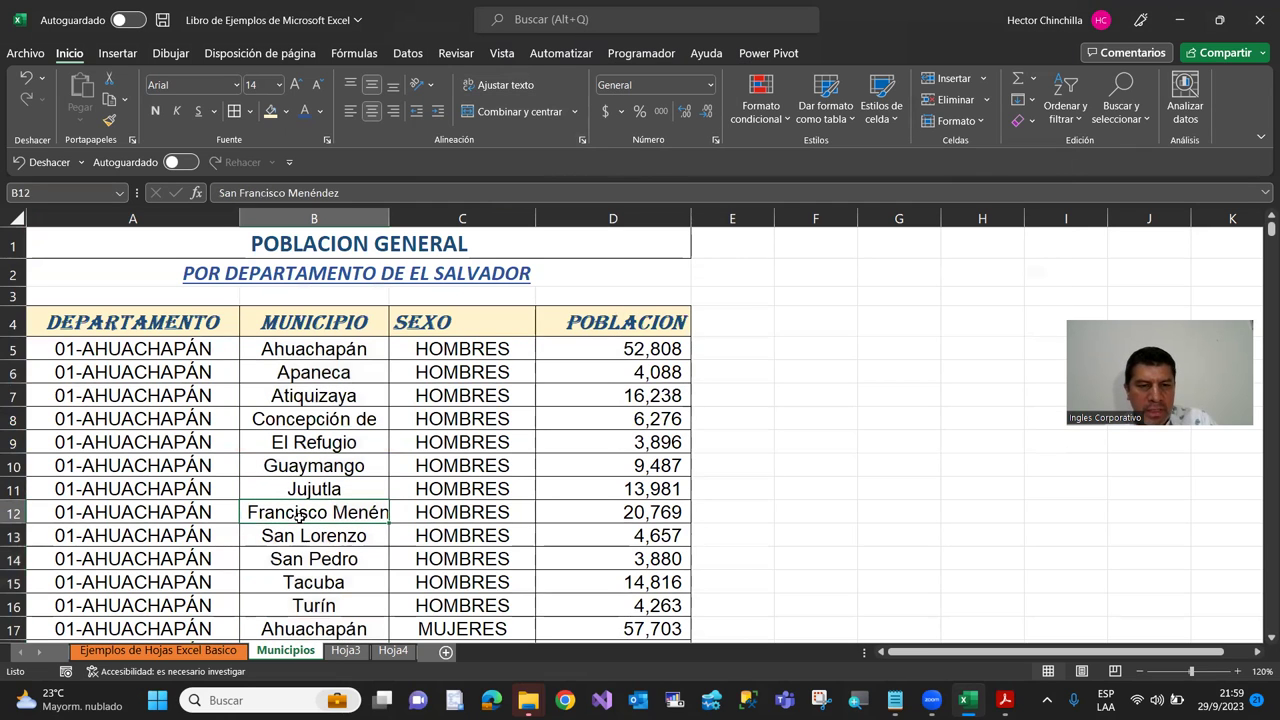
pyautogui.click(583, 142)
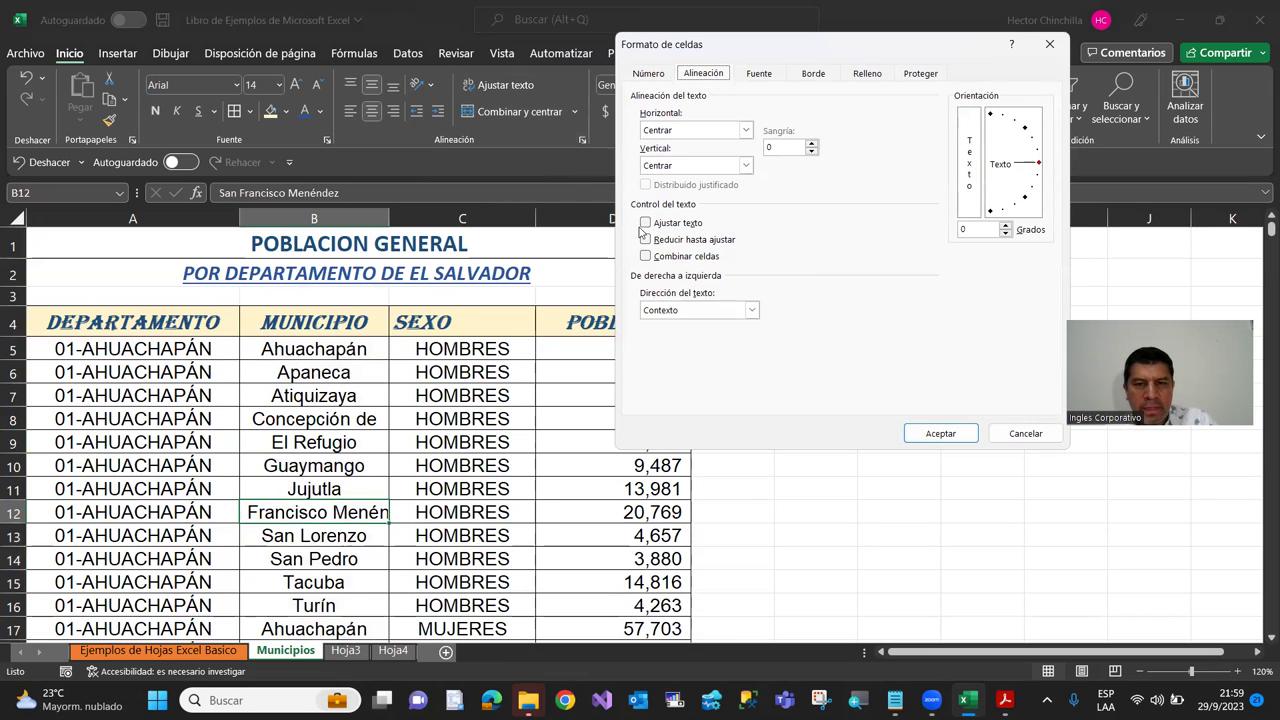
pyautogui.click(1008, 432)
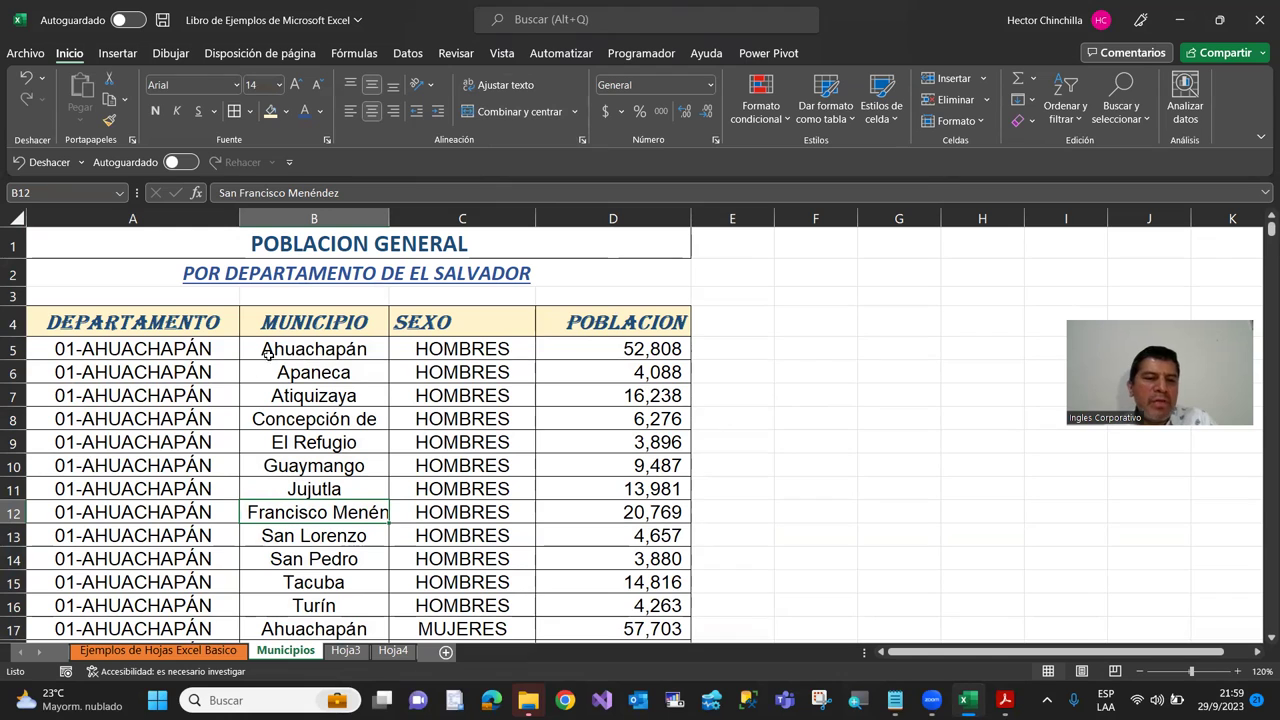
# Step: Review Ahuachapán's B5 alignment settings unchanged, then reselect San Francisco Menéndez in B12
pyautogui.click(309, 351)
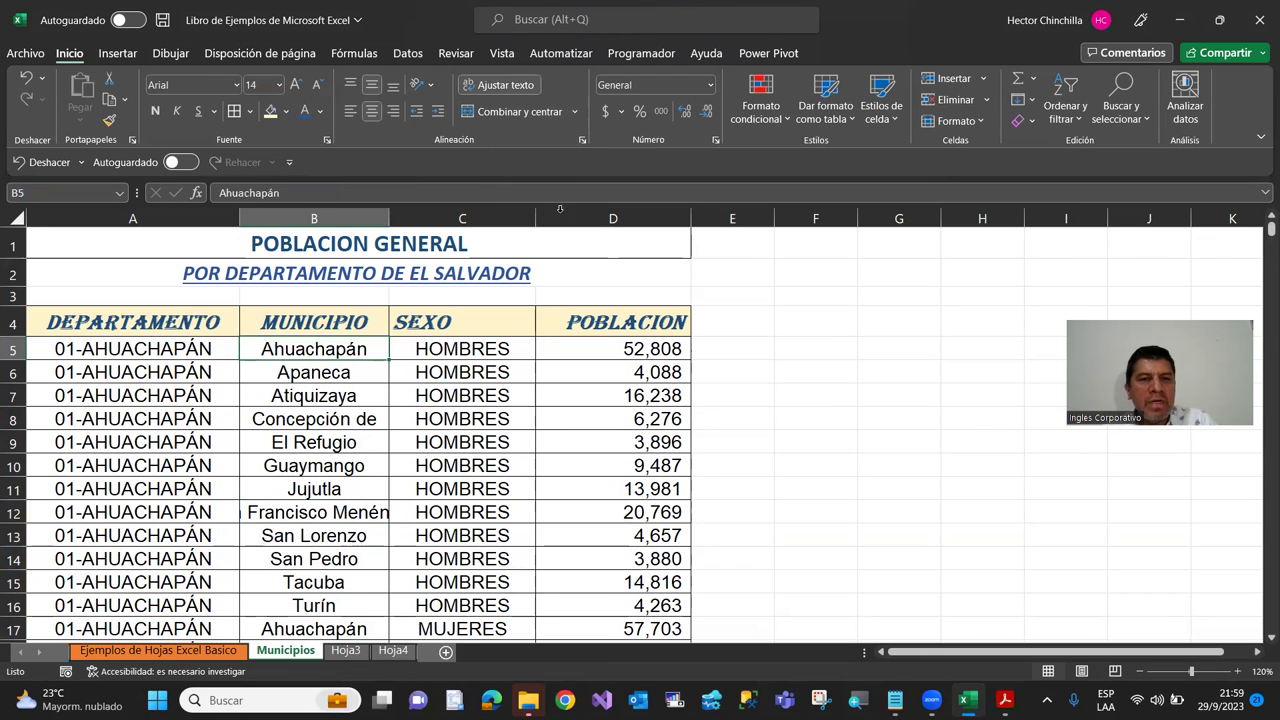
pyautogui.click(583, 143)
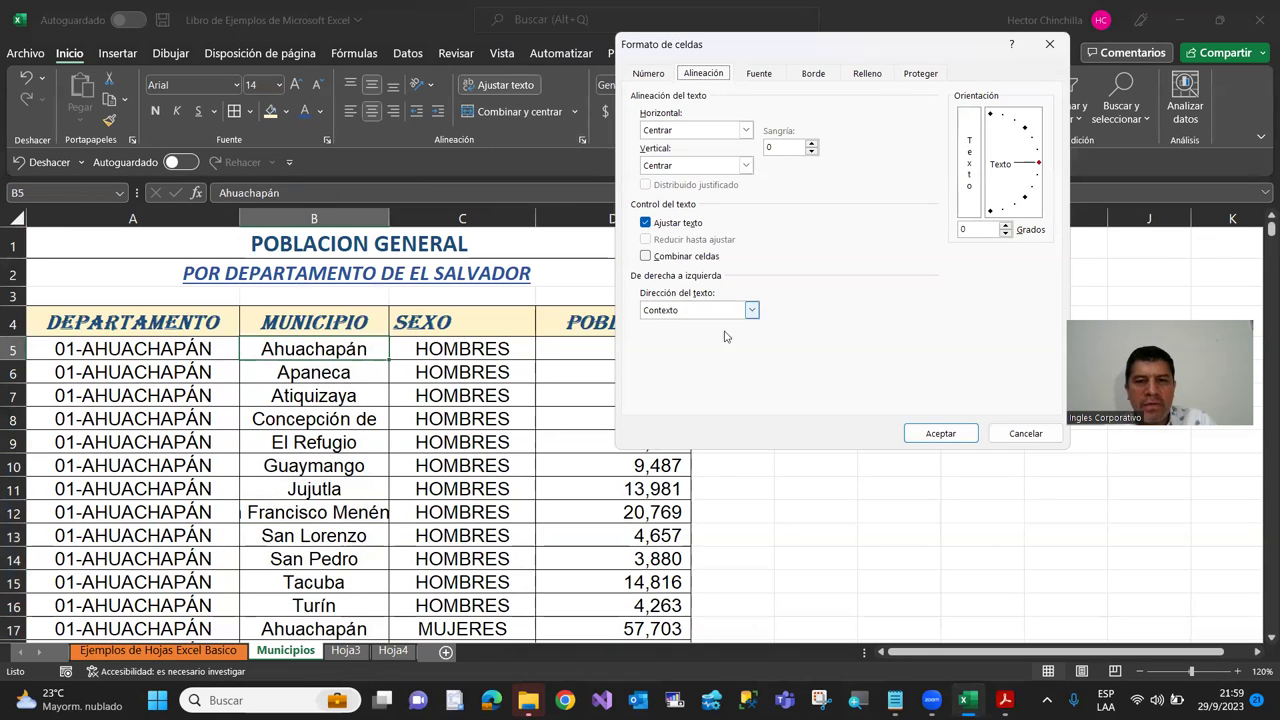
pyautogui.click(999, 437)
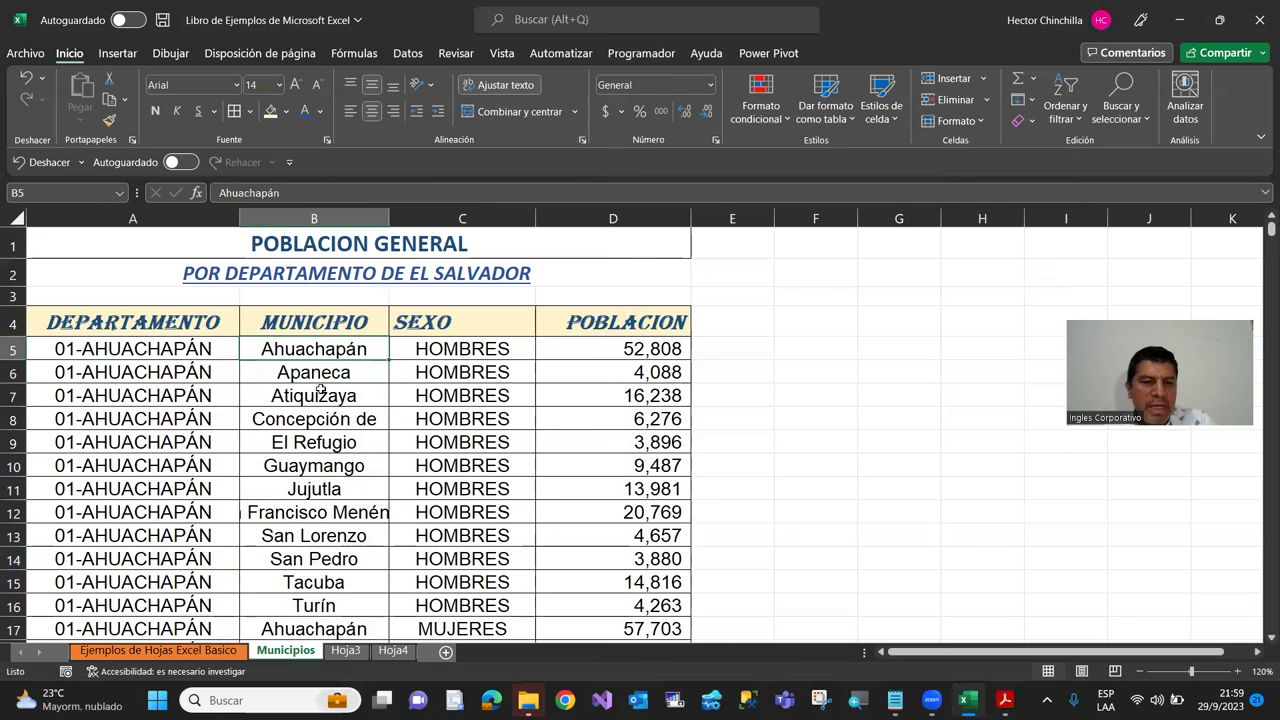
pyautogui.click(307, 512)
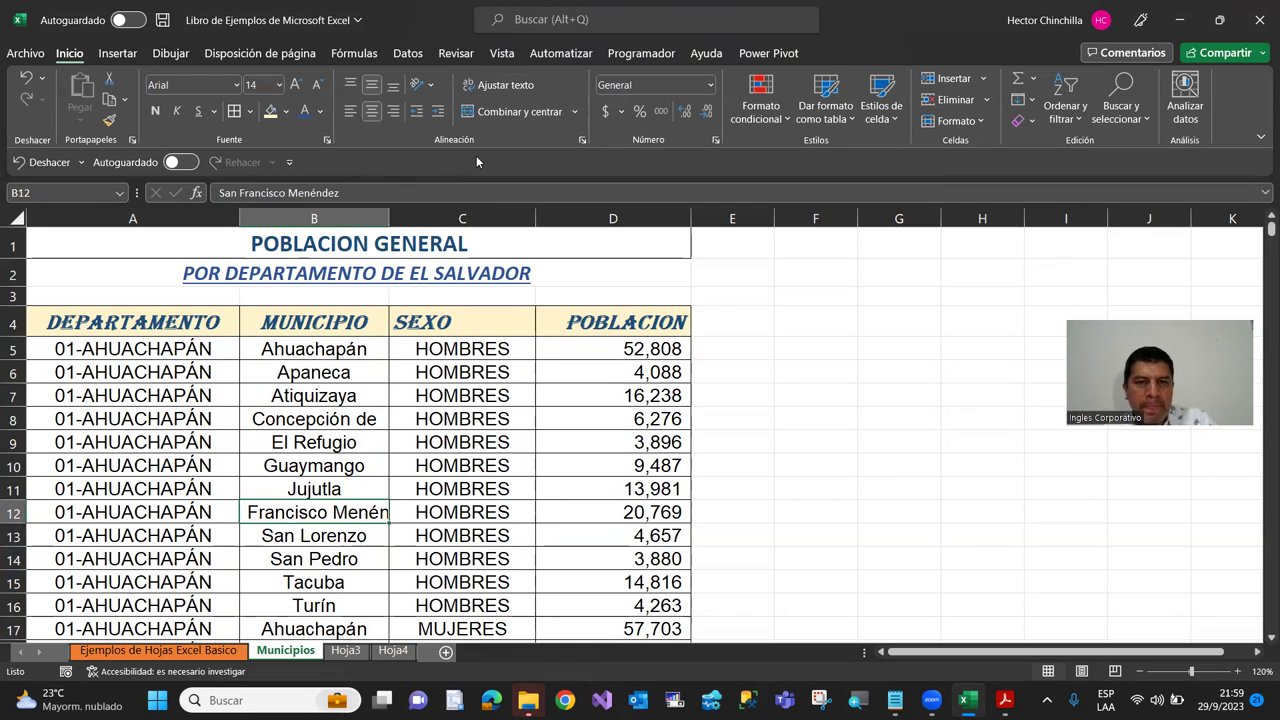
# Step: Turn on Reducir hasta ajustar for San Francisco Menéndez in B12, then move to San Pedro Puxtla and A7
pyautogui.click(581, 142)
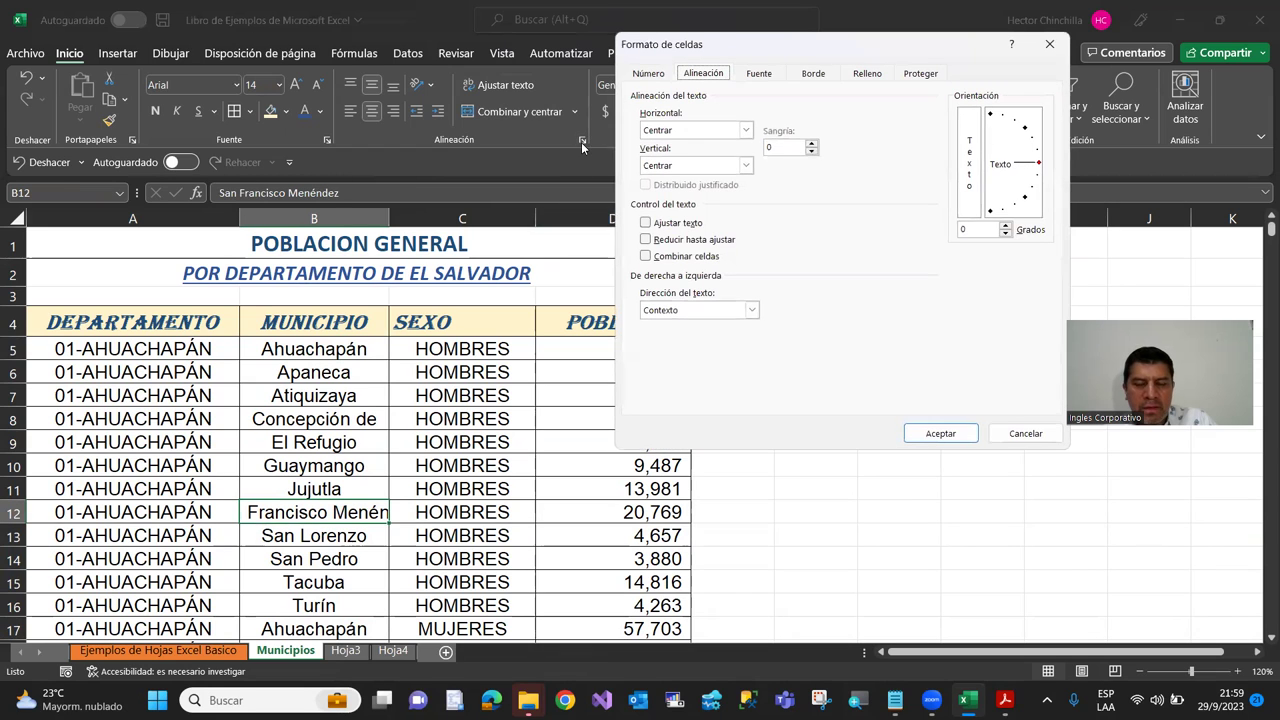
pyautogui.click(645, 240)
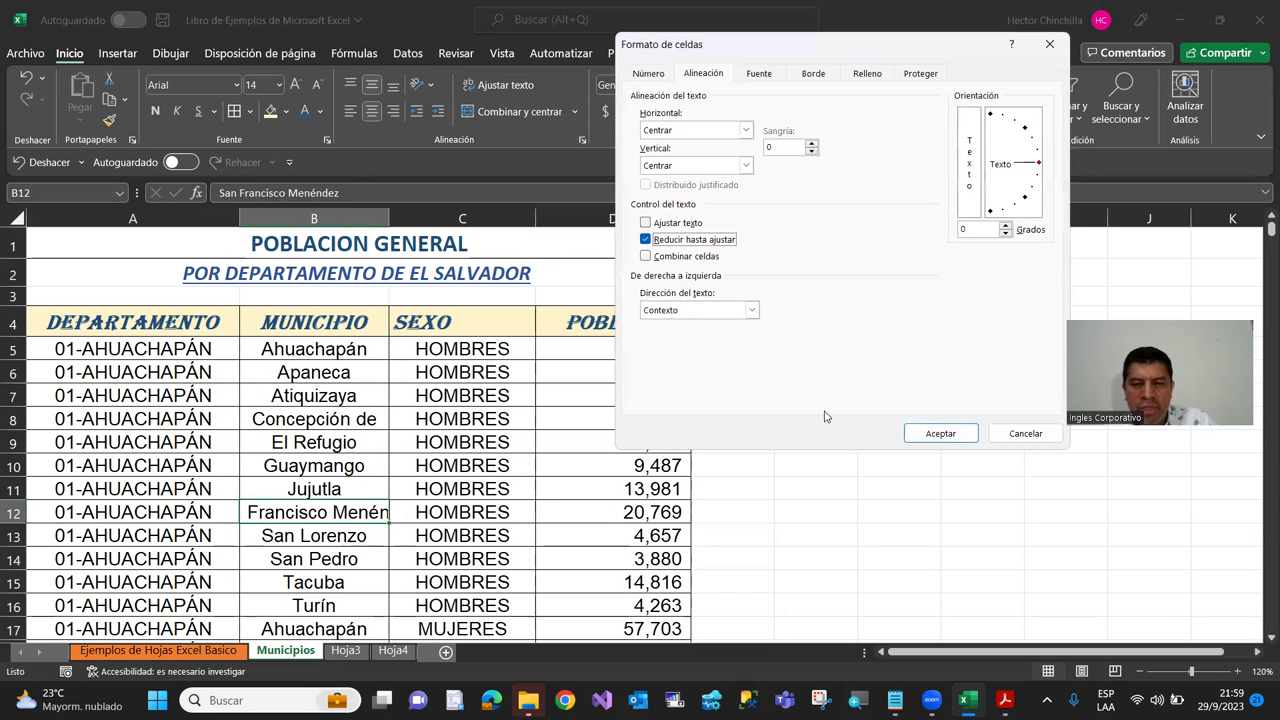
pyautogui.click(928, 434)
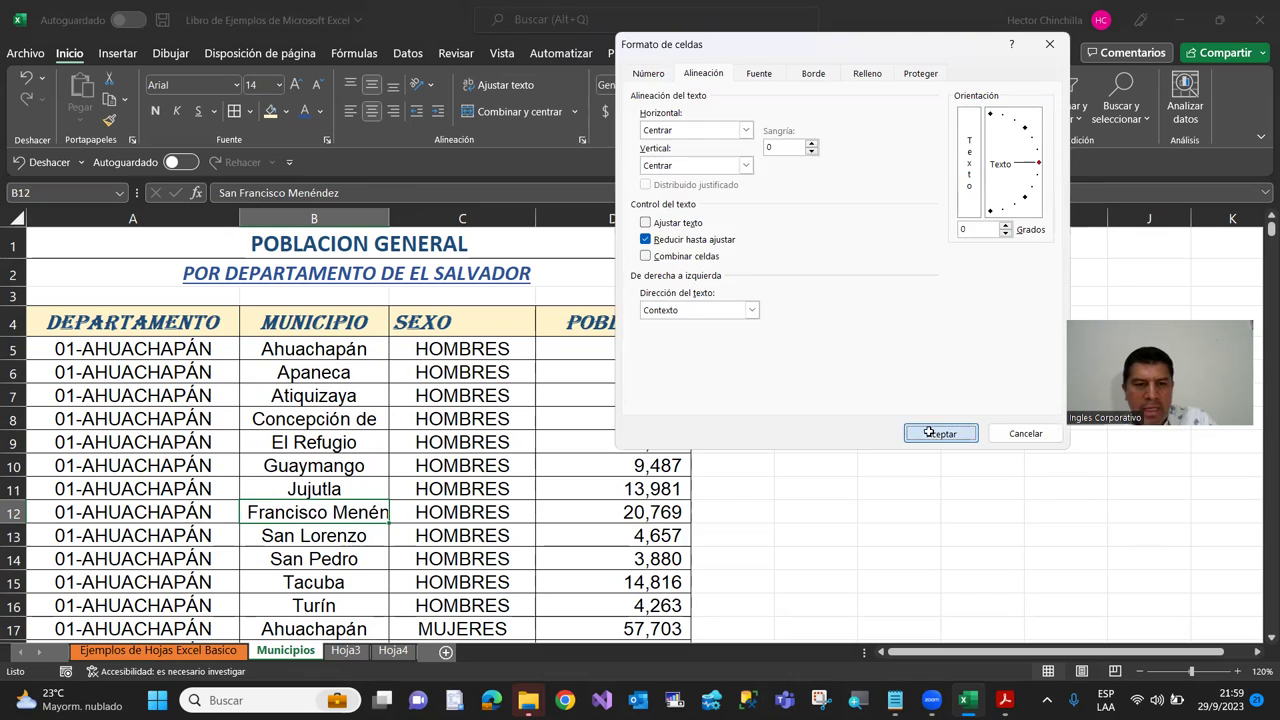
pyautogui.click(265, 560)
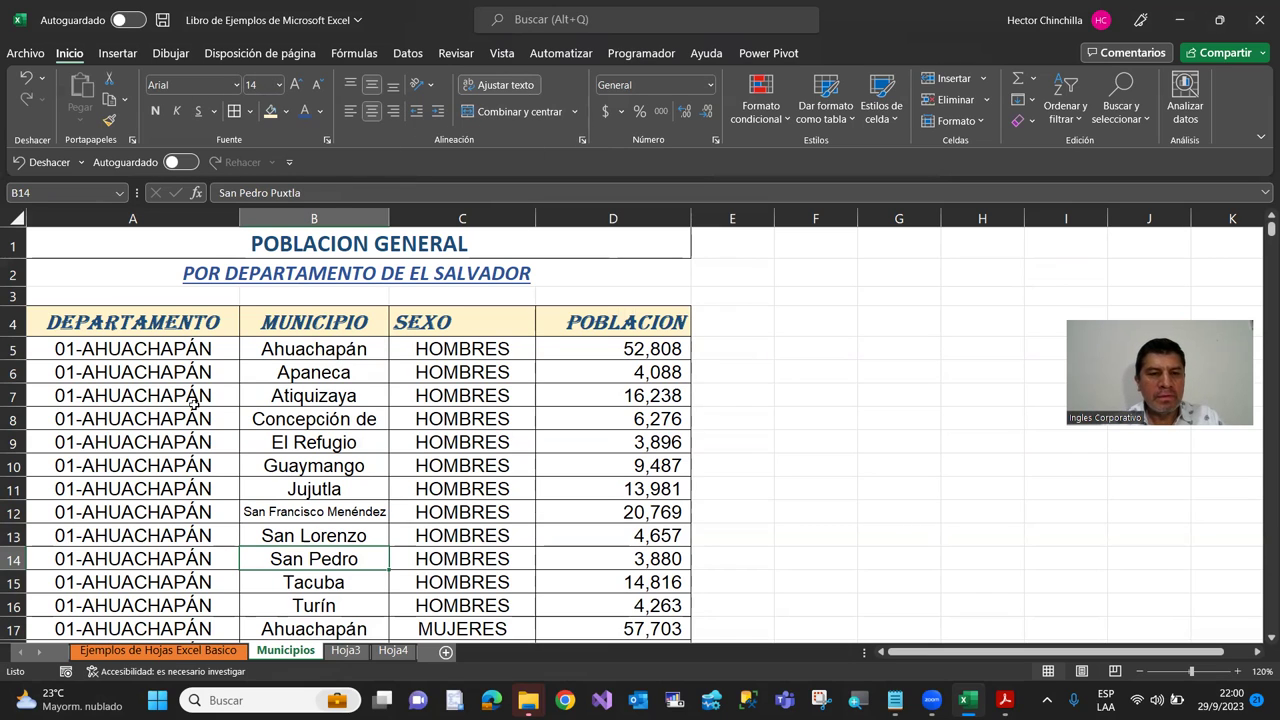
pyautogui.click(155, 392)
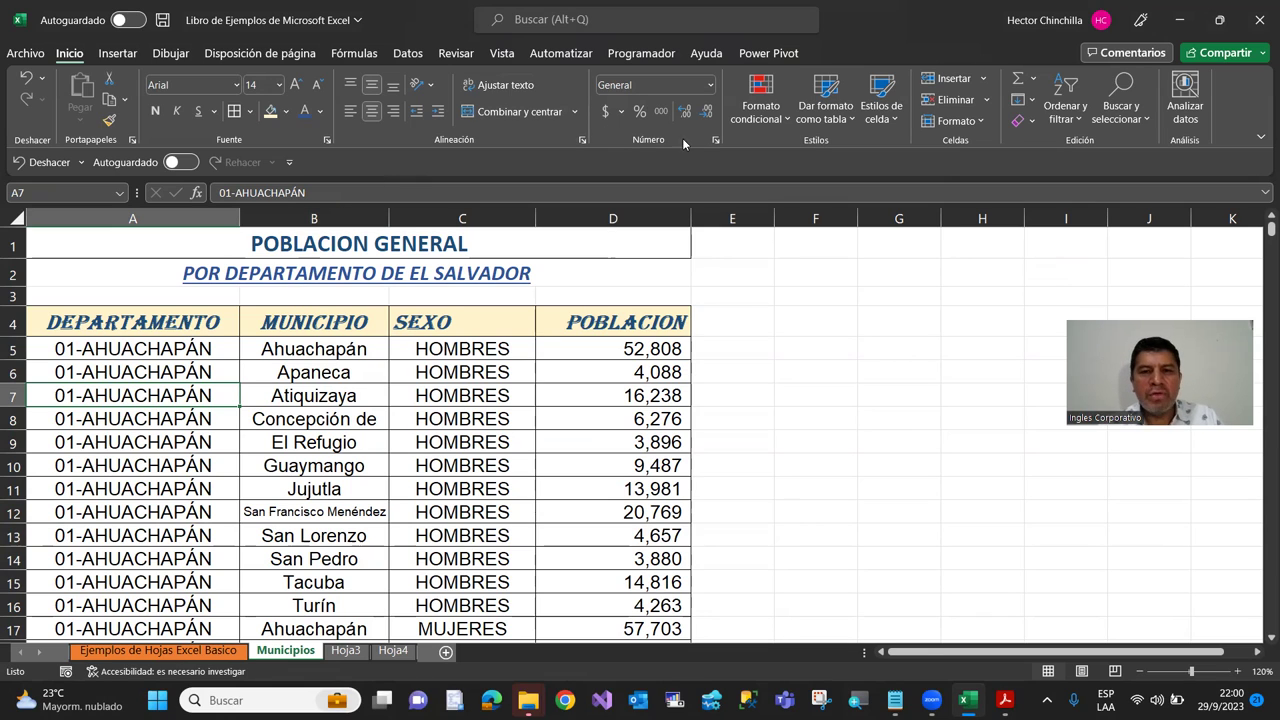
# Step: Select the population figures from D5 downward and apply Borrar formatos to them
pyautogui.click(607, 355)
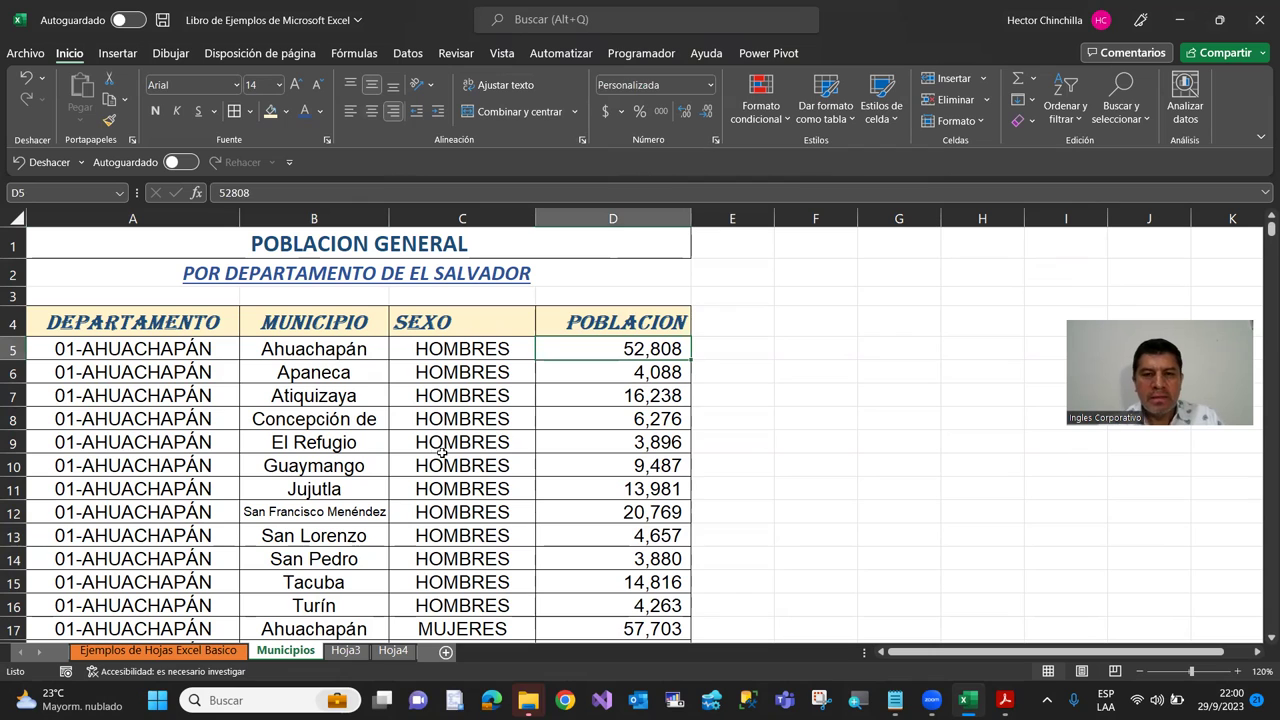
pyautogui.hotkey('shift', 'Down')
pyautogui.hotkey('shift', 'Down')
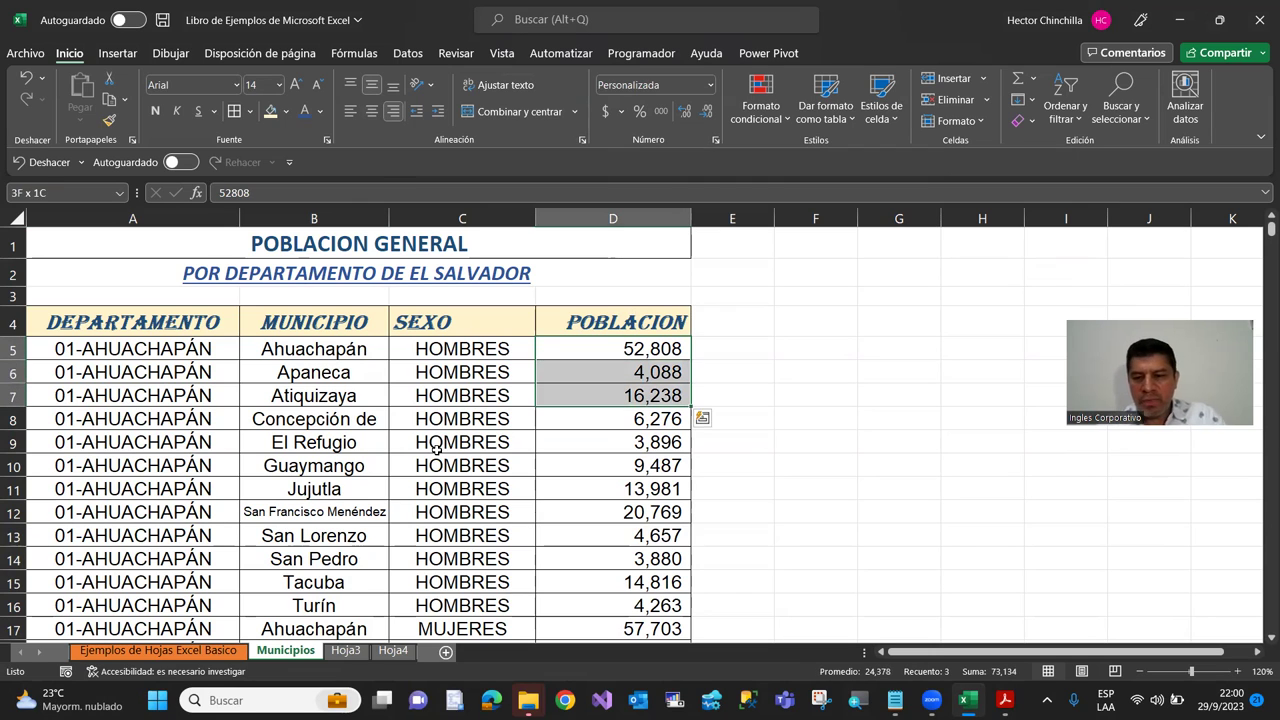
pyautogui.hotkey('shift', 'Down')
pyautogui.hotkey('shift', 'Down')
pyautogui.hotkey('shift', 'Down')
pyautogui.hotkey('shift', 'Down')
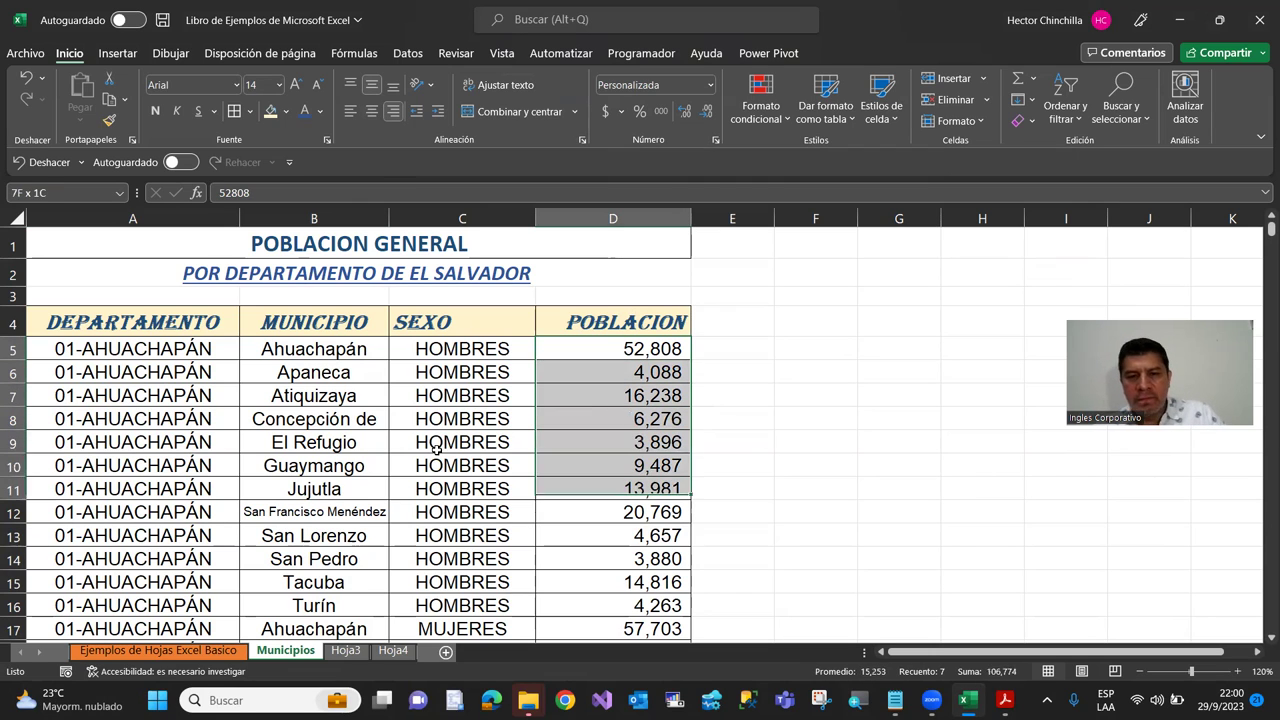
pyautogui.hotkey('shift', 'Down')
pyautogui.hotkey('shift', 'Down')
pyautogui.hotkey('shift', 'Down')
pyautogui.hotkey('shift', 'Down')
pyautogui.hotkey('shift', 'Down')
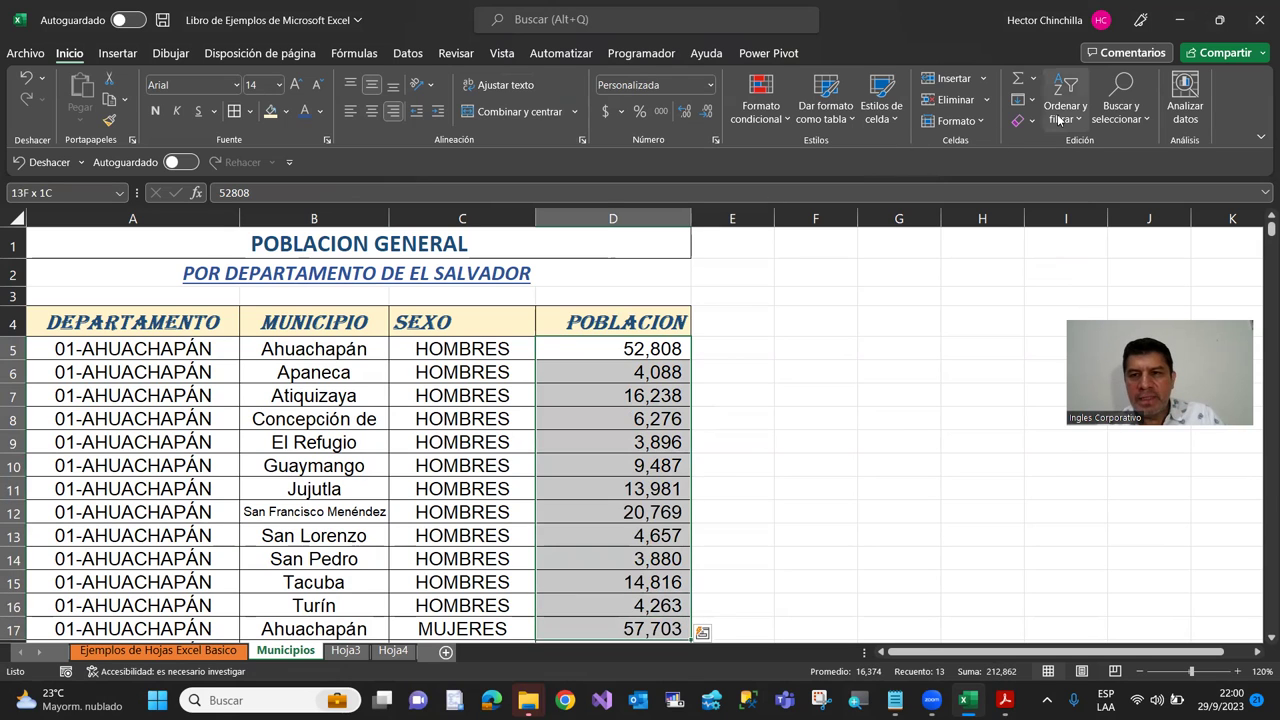
pyautogui.click(1022, 120)
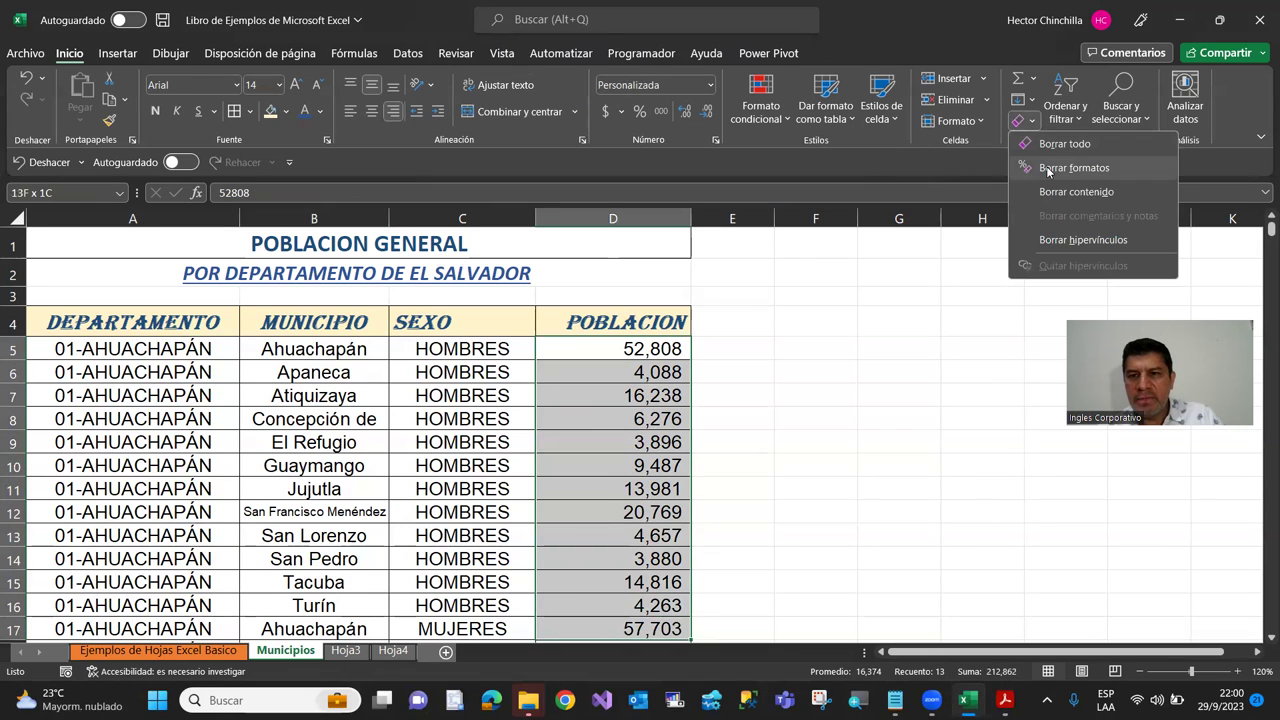
pyautogui.click(1048, 170)
# Step: Check the now-plain population values (52808, 4088, 16238, 6276) and nearby cells C8 and Apaneca
pyautogui.click(632, 380)
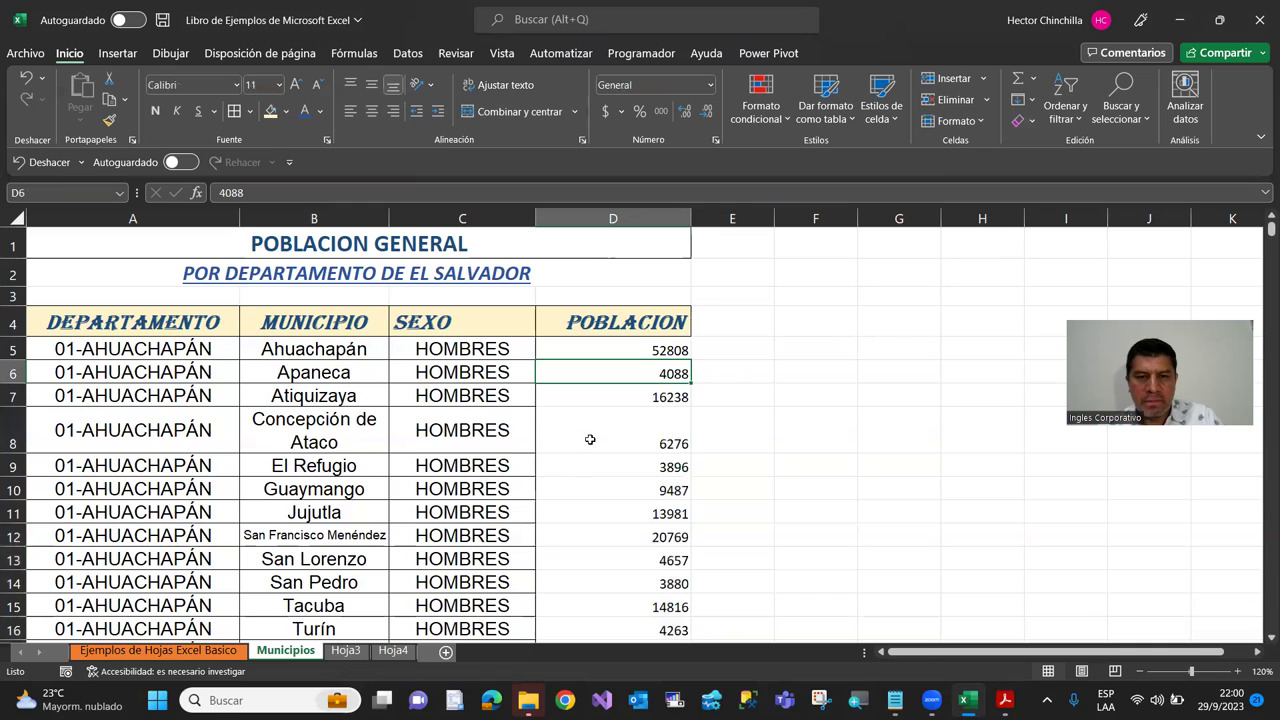
pyautogui.click(590, 440)
pyautogui.press('Up')
pyautogui.press('Up')
pyautogui.press('Up')
pyautogui.press('Down')
pyautogui.press('Up')
pyautogui.press('Down')
pyautogui.press('Up')
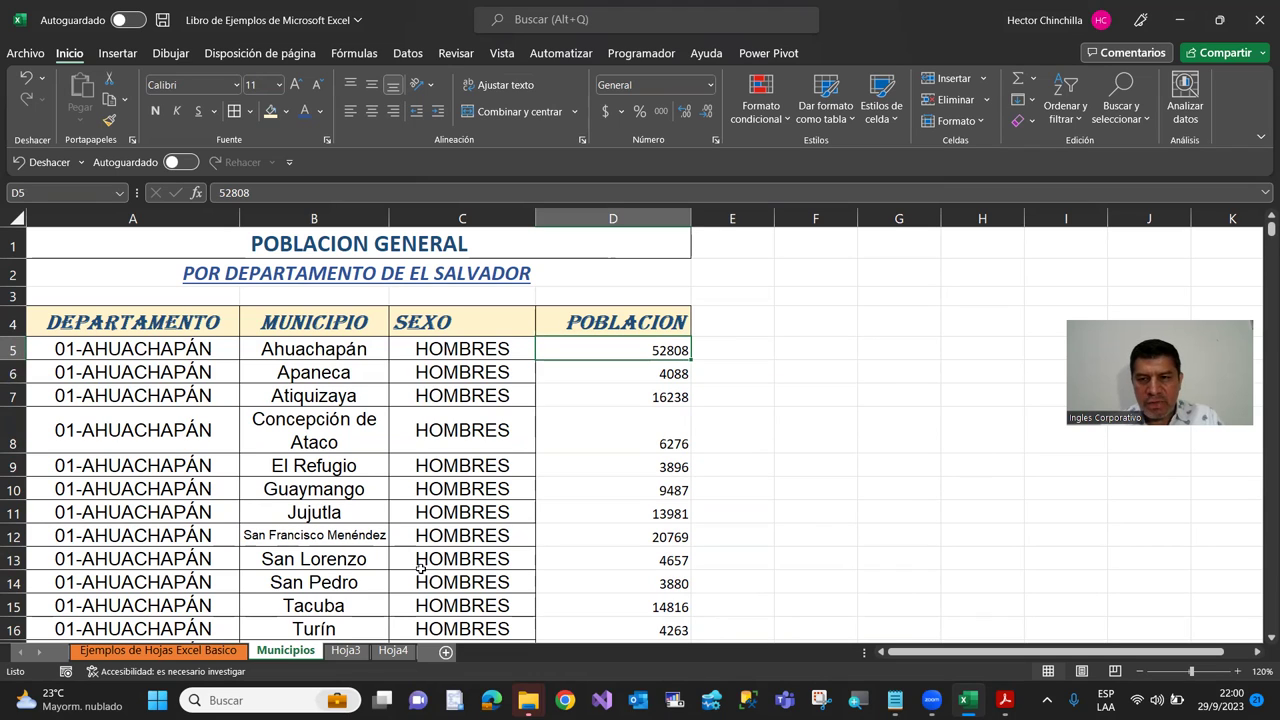
pyautogui.press('Down')
pyautogui.press('Down')
pyautogui.press('Up')
pyautogui.press('Up')
pyautogui.press('Down')
pyautogui.press('Down')
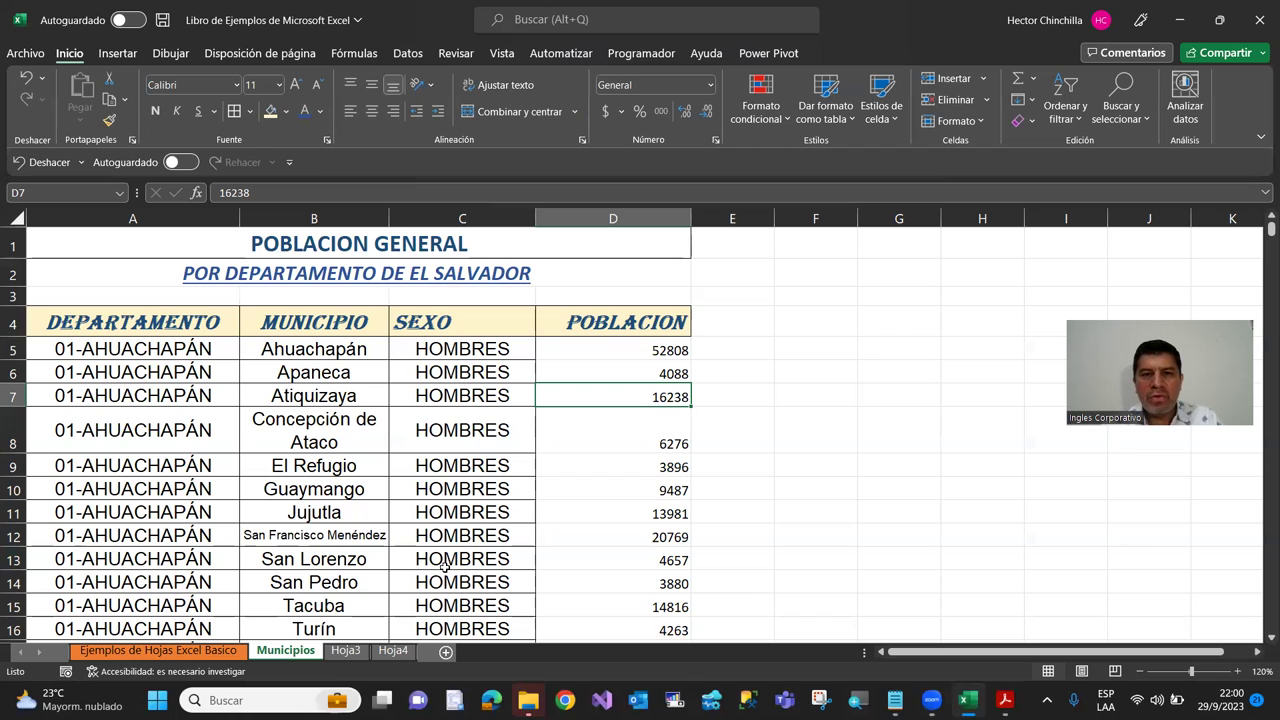
pyautogui.click(458, 424)
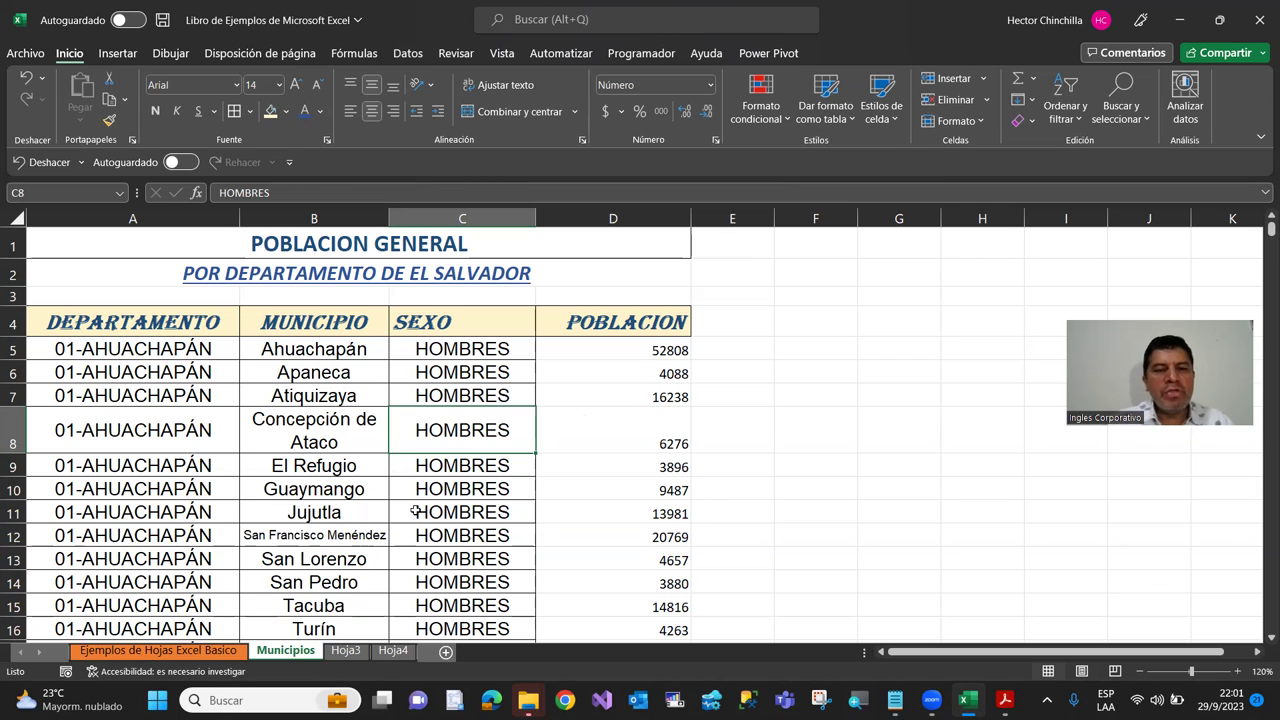
pyautogui.click(282, 375)
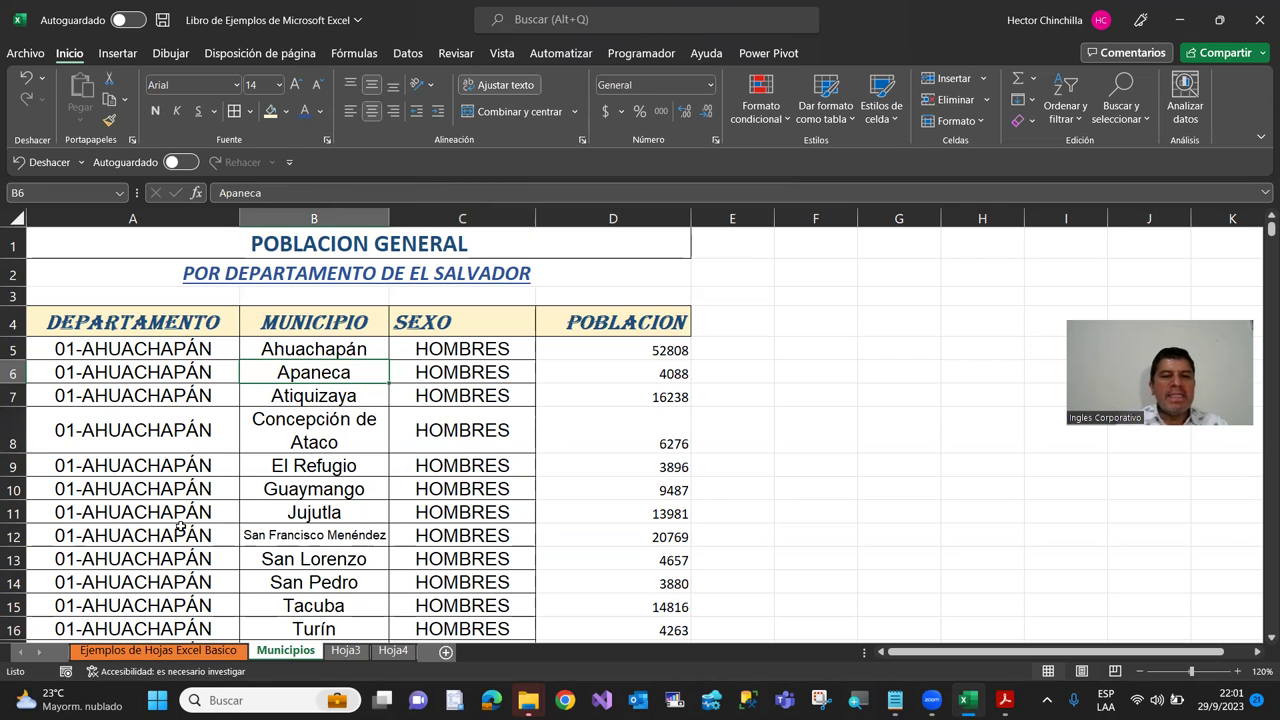